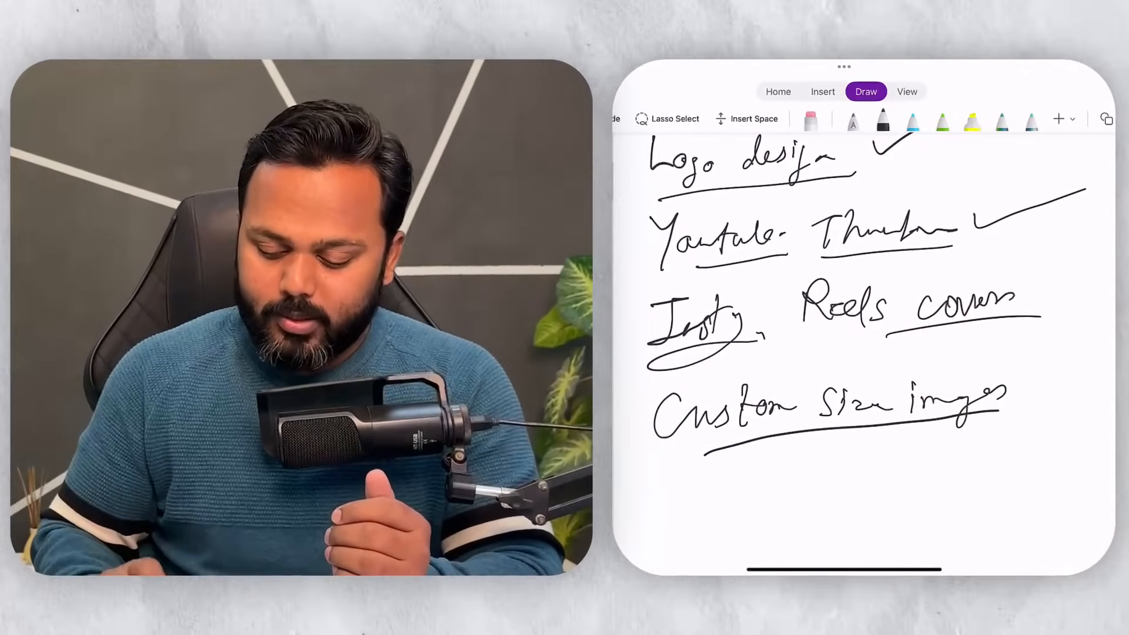
Handwrite "Image + Audio" below the "Custom size images" line and underline the word "Image".
scroll(863, 353, "down", 2)
left_click_drag(669, 395, 704, 386)
left_click_drag(694, 388, 714, 424)
mouse_move(716, 410)
left_mouse_down()
mouse_move(777, 403)
mouse_move(759, 443)
mouse_move(803, 413)
left_mouse_up()
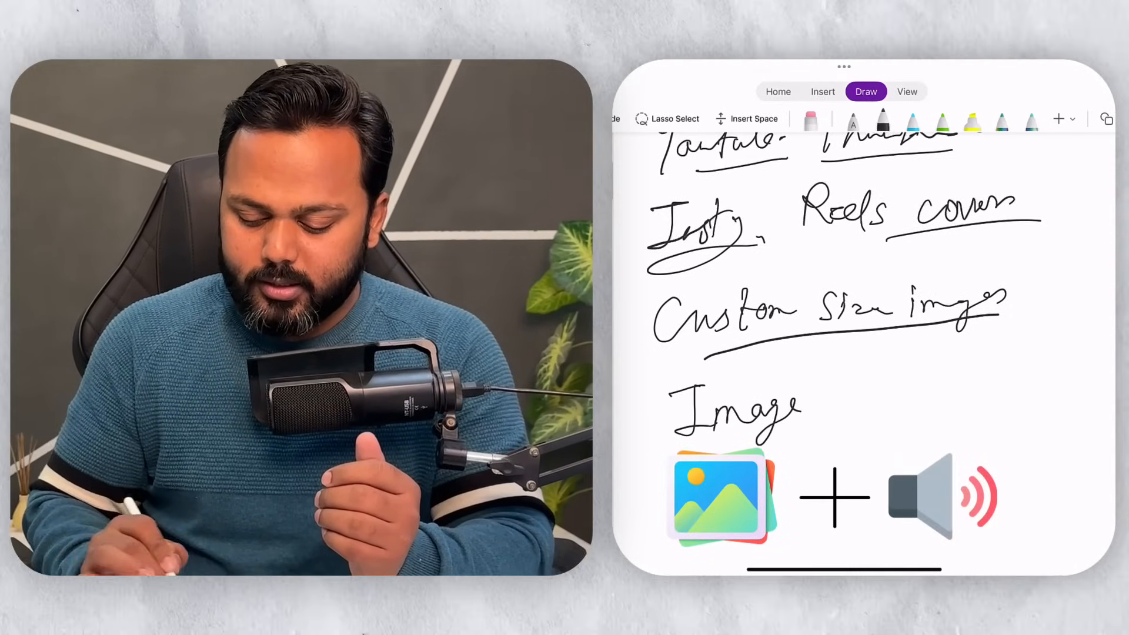
mouse_move(696, 440)
left_mouse_down()
mouse_move(835, 418)
mouse_move(862, 389)
mouse_move(858, 414)
mouse_move(891, 400)
left_mouse_up()
left_click_drag(898, 390, 940, 393)
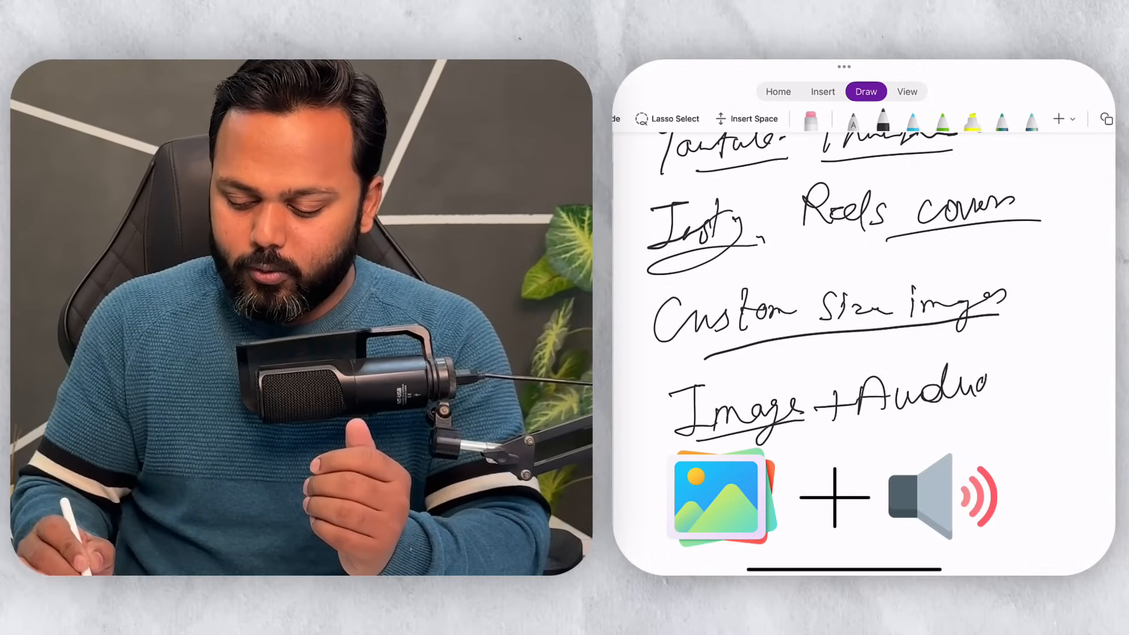
Underline "Audio" and draw check marks beside the Image + Audio, Custom size images and Reels covers lines.
mouse_move(817, 438)
left_mouse_down()
mouse_move(1037, 402)
mouse_move(1115, 353)
left_mouse_up()
left_click_drag(1026, 308, 1115, 287)
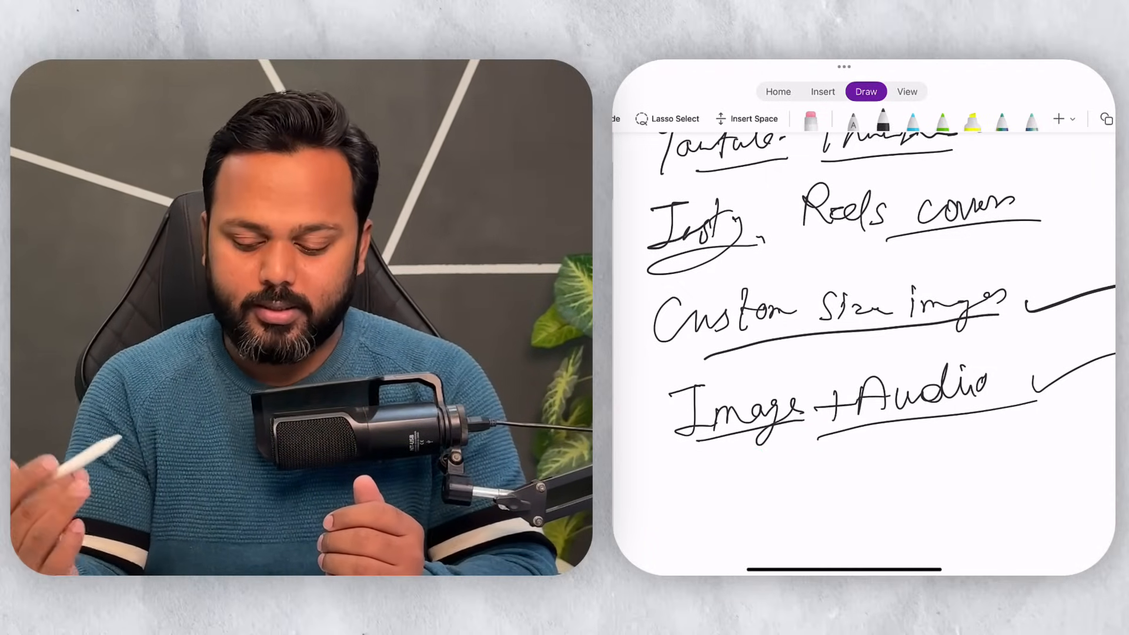
left_click_drag(1056, 197, 1116, 189)
scroll(864, 353, "up", 3)
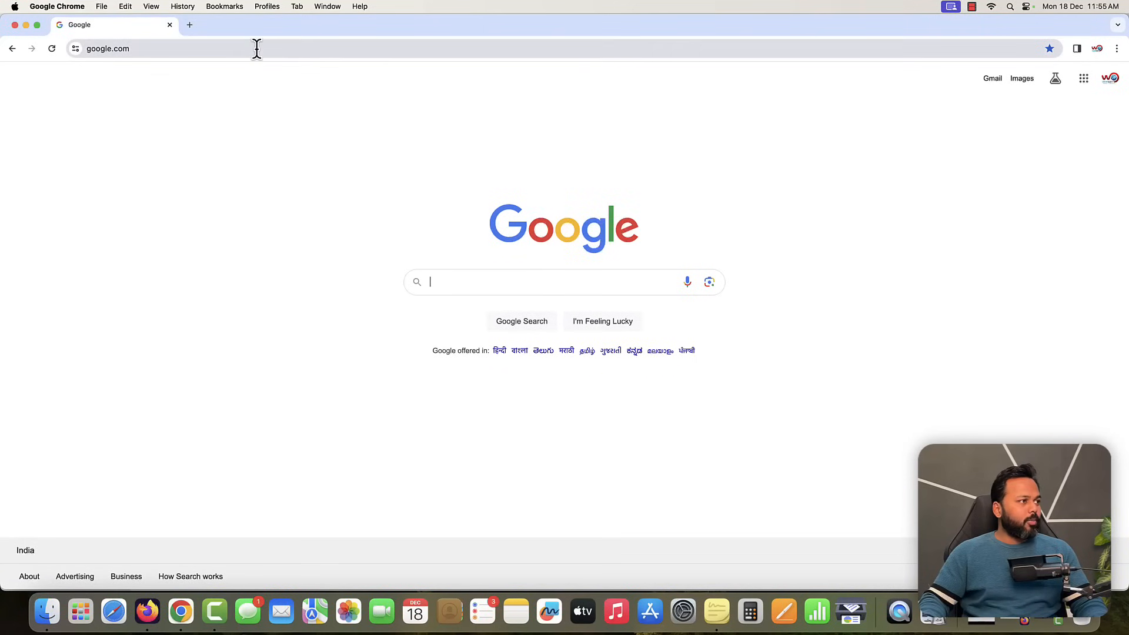
Switch to Chrome and open canva.com.
left_click(257, 48)
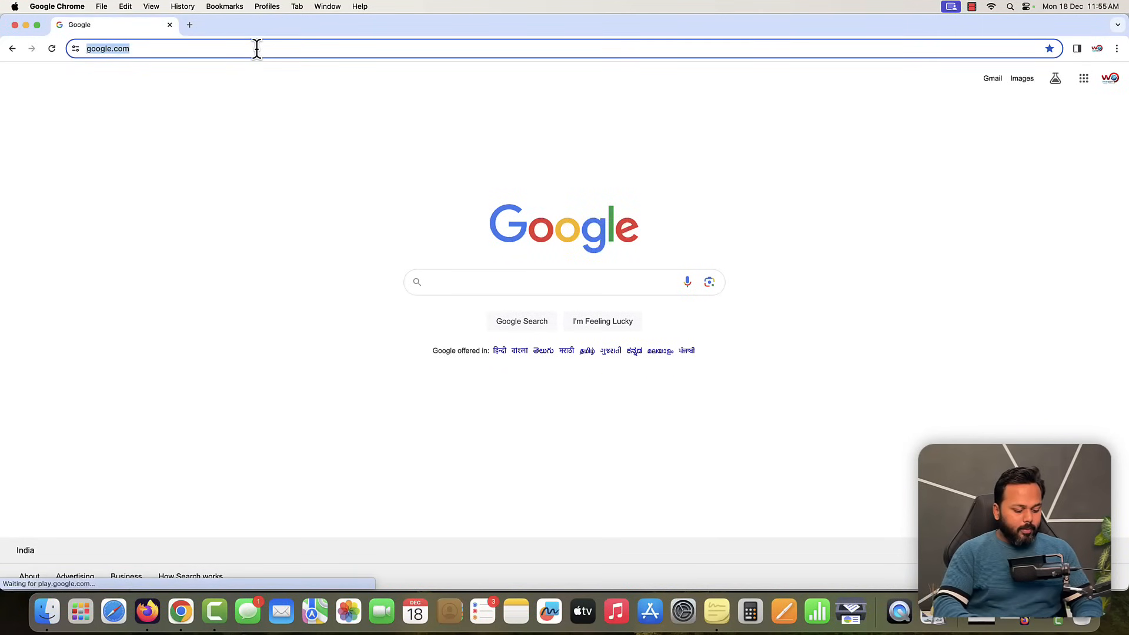
type("ca")
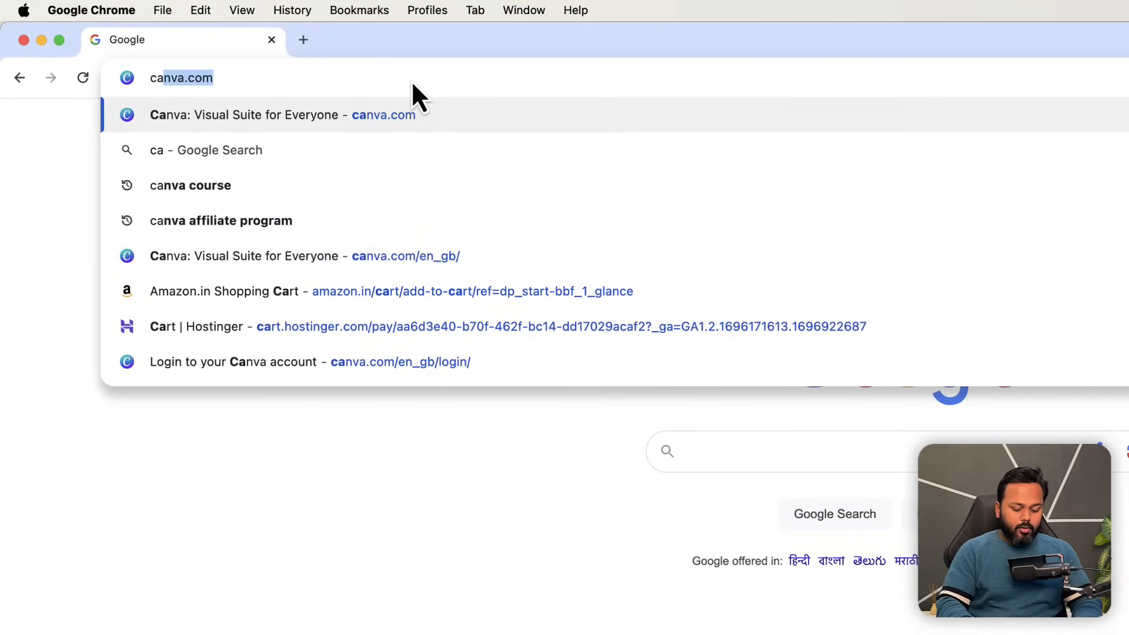
type("nva.com")
key("Return")
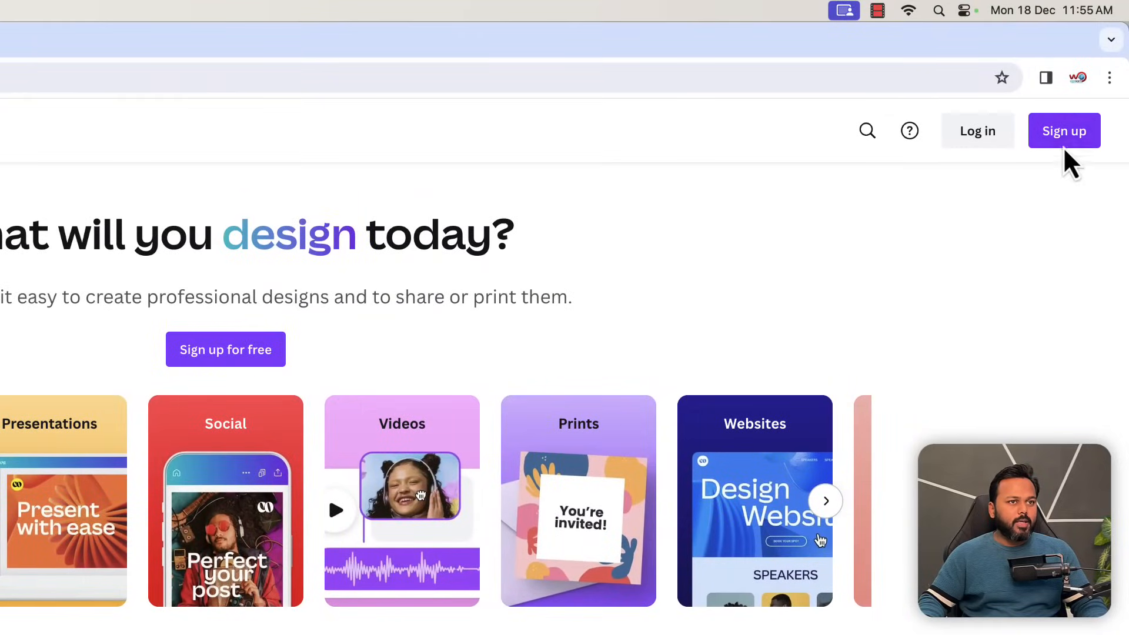
Sign in to Canva with the account already saved on this device.
left_click(1064, 140)
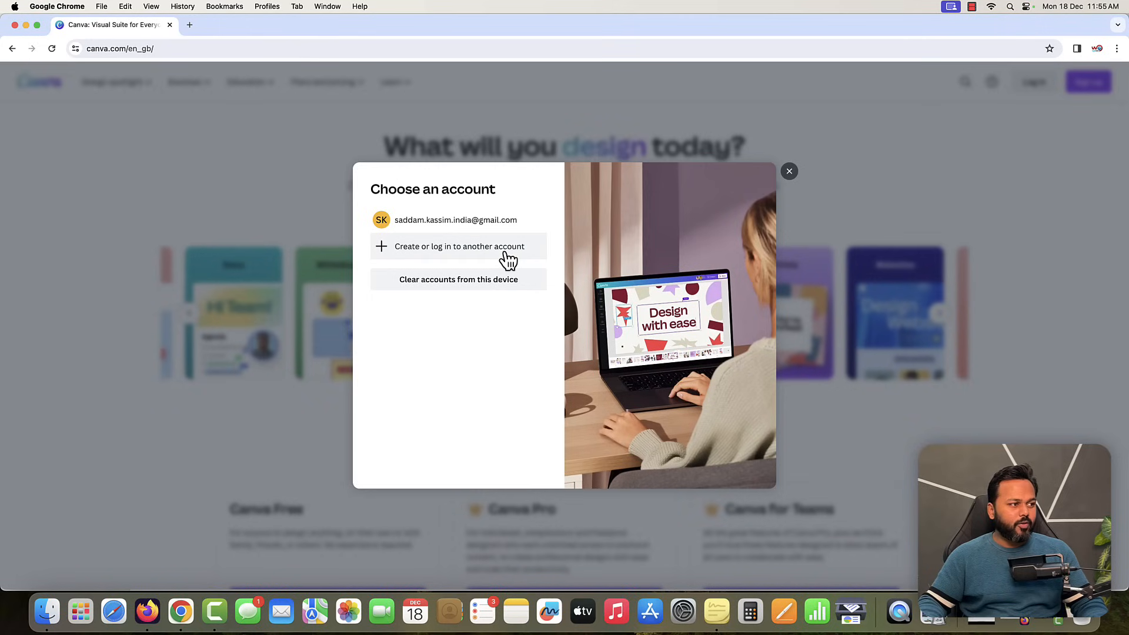
left_click(438, 221)
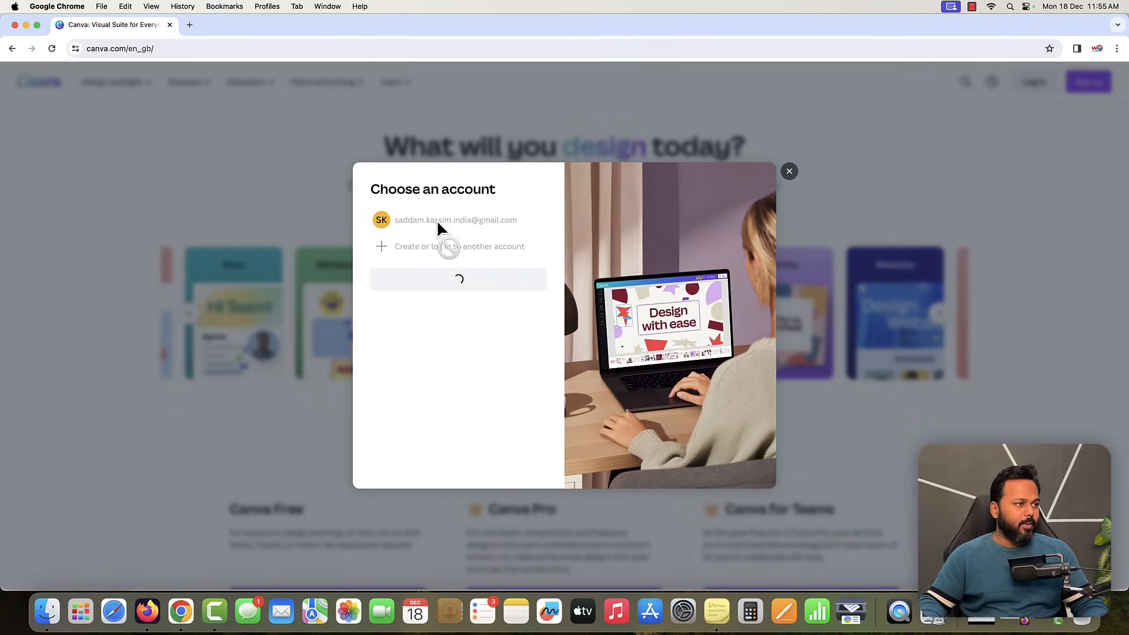
left_click(445, 241)
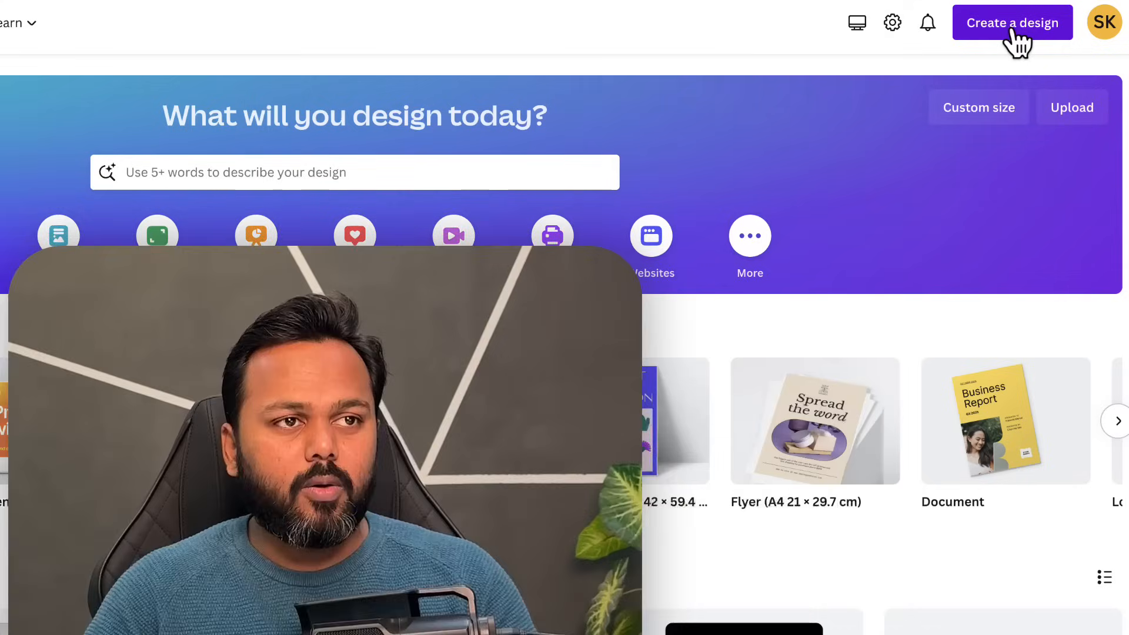
Create a new blank Logo design of 500 × 500 px.
left_click(1014, 30)
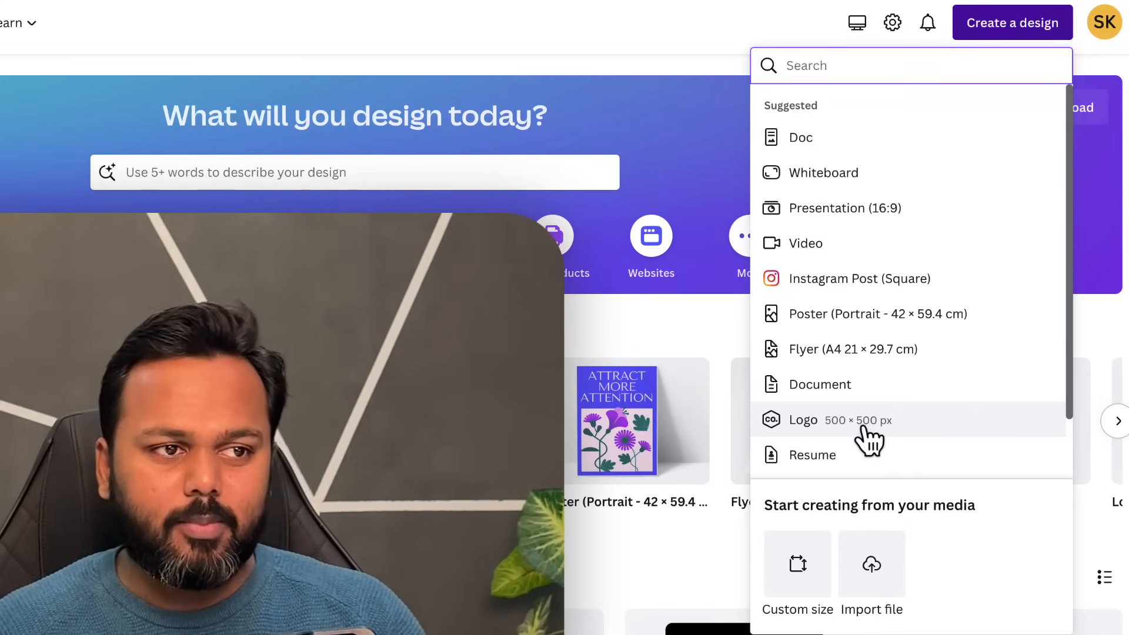
left_click(814, 426)
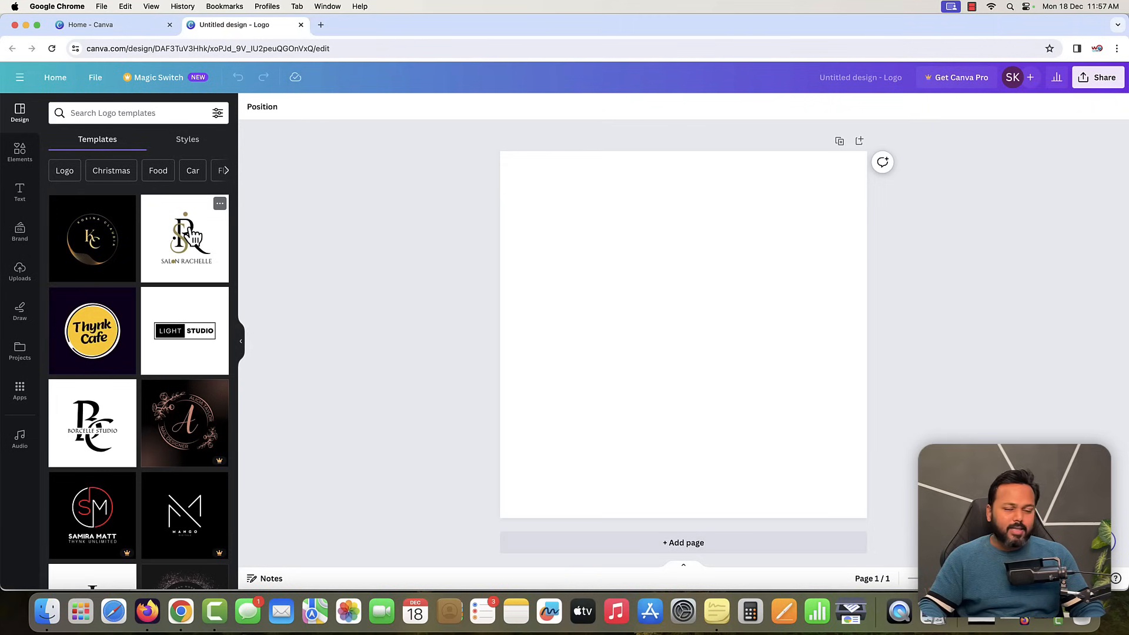
Browse the logo templates and apply the Black White Elegant Monogram Initial Name Logo to the blank page.
scroll(121, 320, "down", 1)
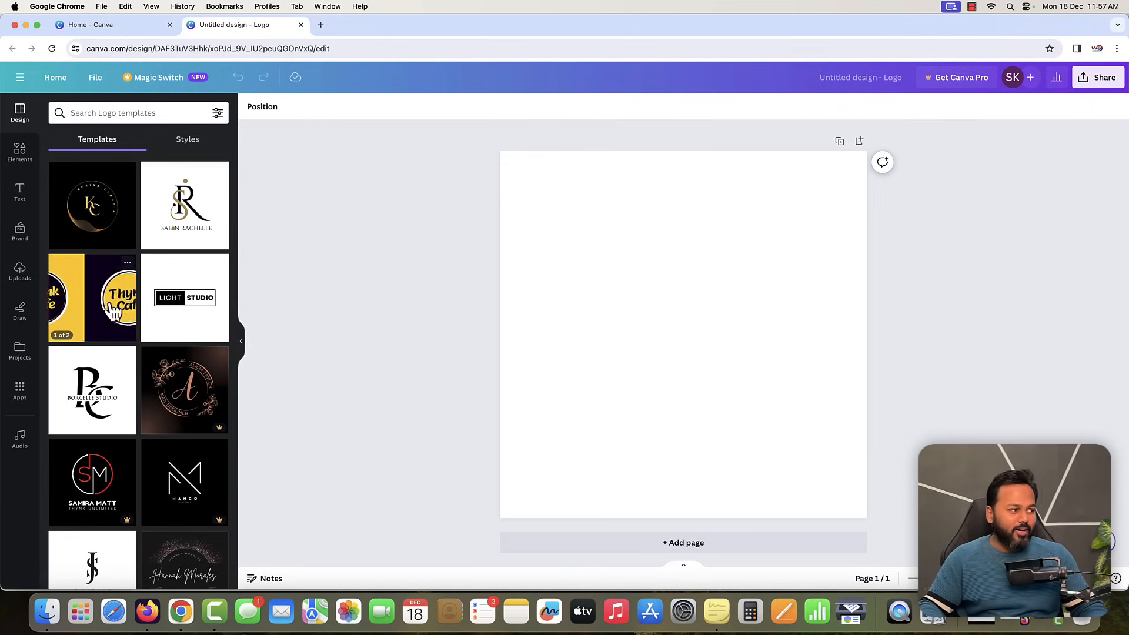
scroll(171, 341, "down", 1)
scroll(171, 340, "down", 5)
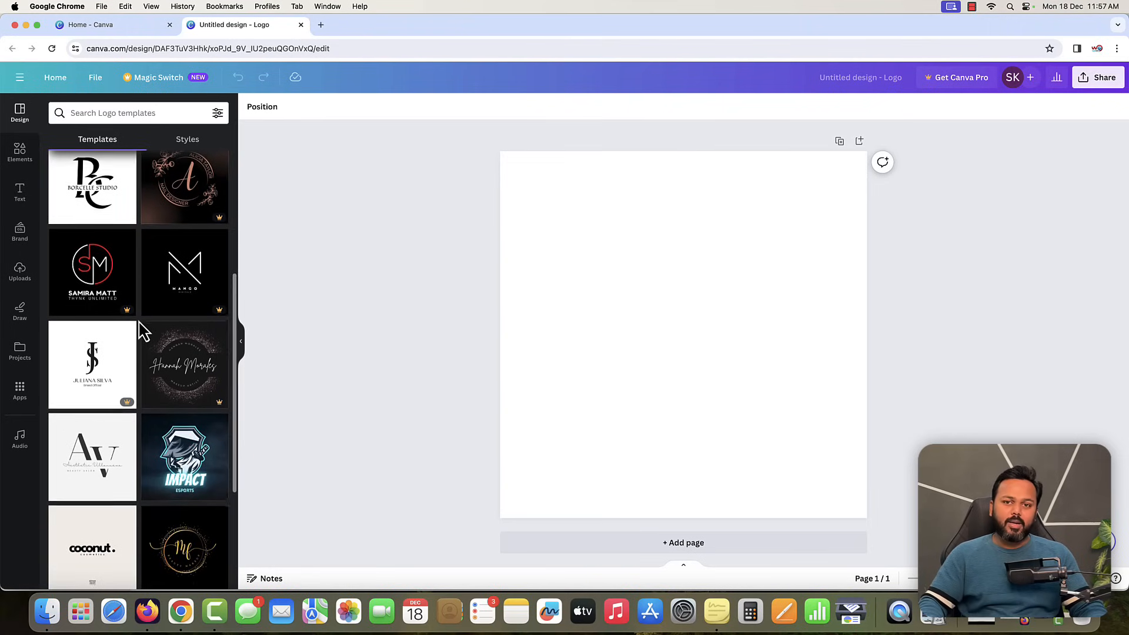
scroll(142, 332, "down", 5)
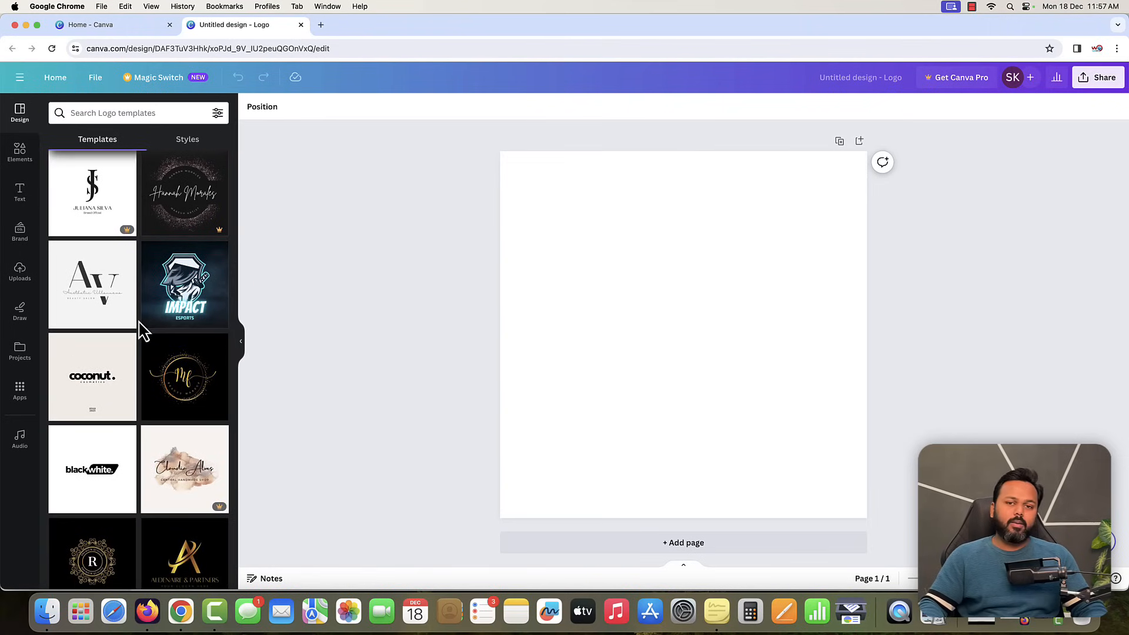
scroll(140, 323, "up", 10)
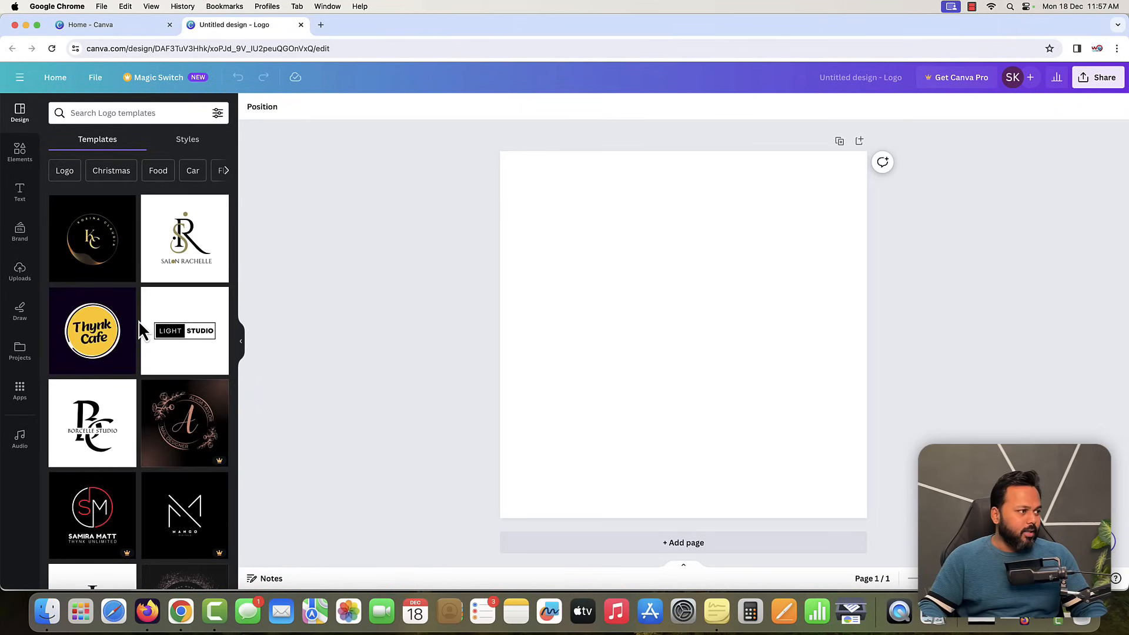
scroll(139, 321, "down", 2)
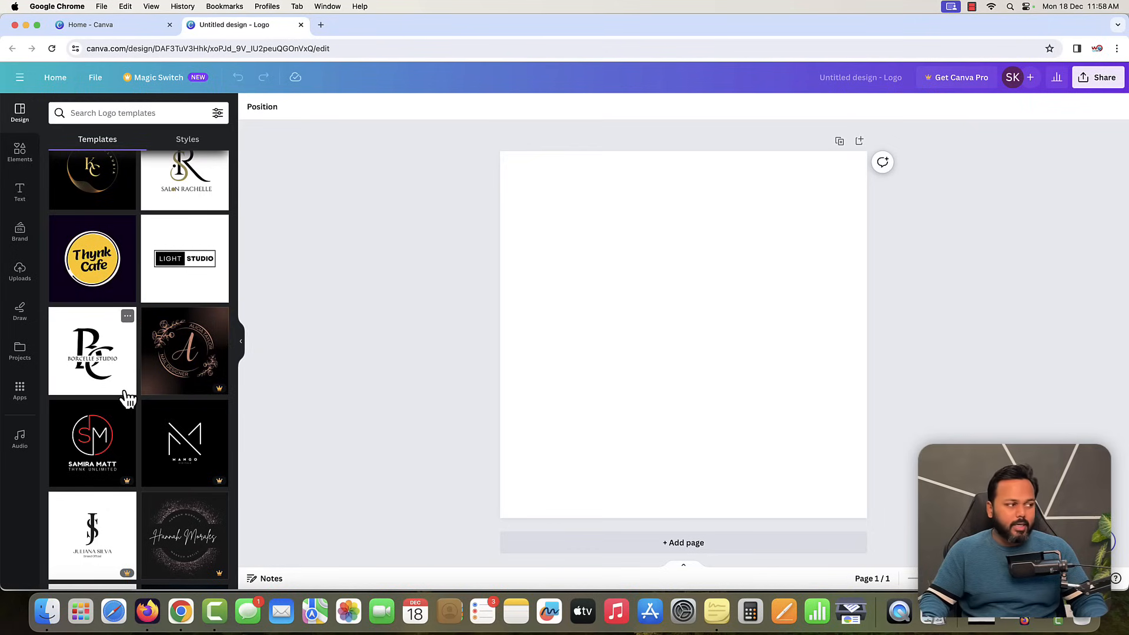
left_click(90, 350)
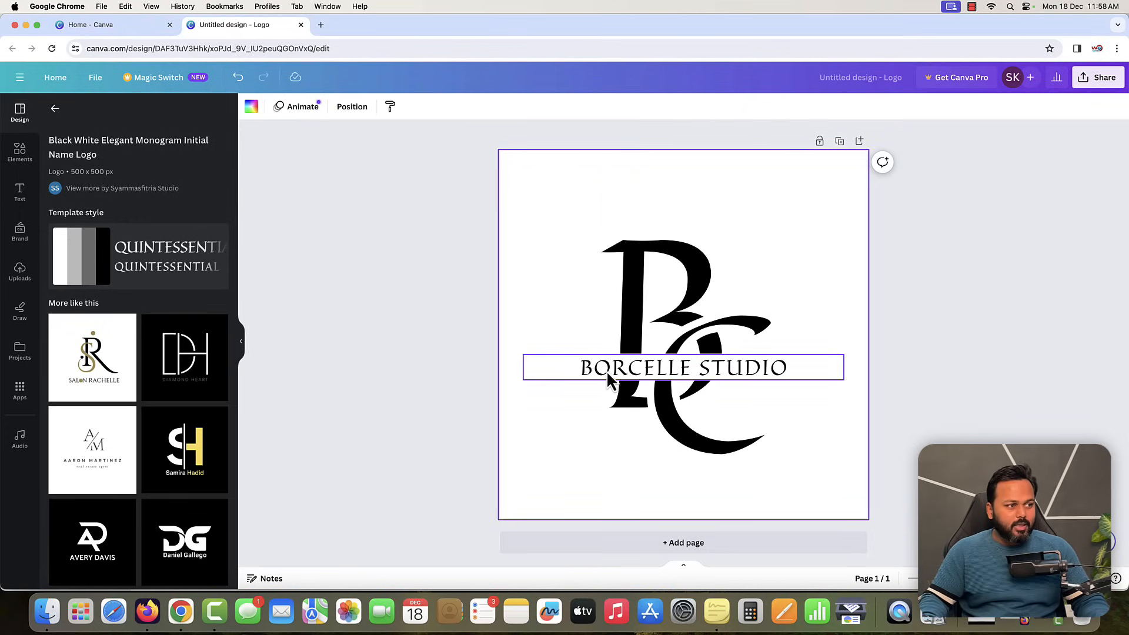
Replace the "BORCELLE STUDIO" text across the logo with the owner's full name.
double_click(640, 371)
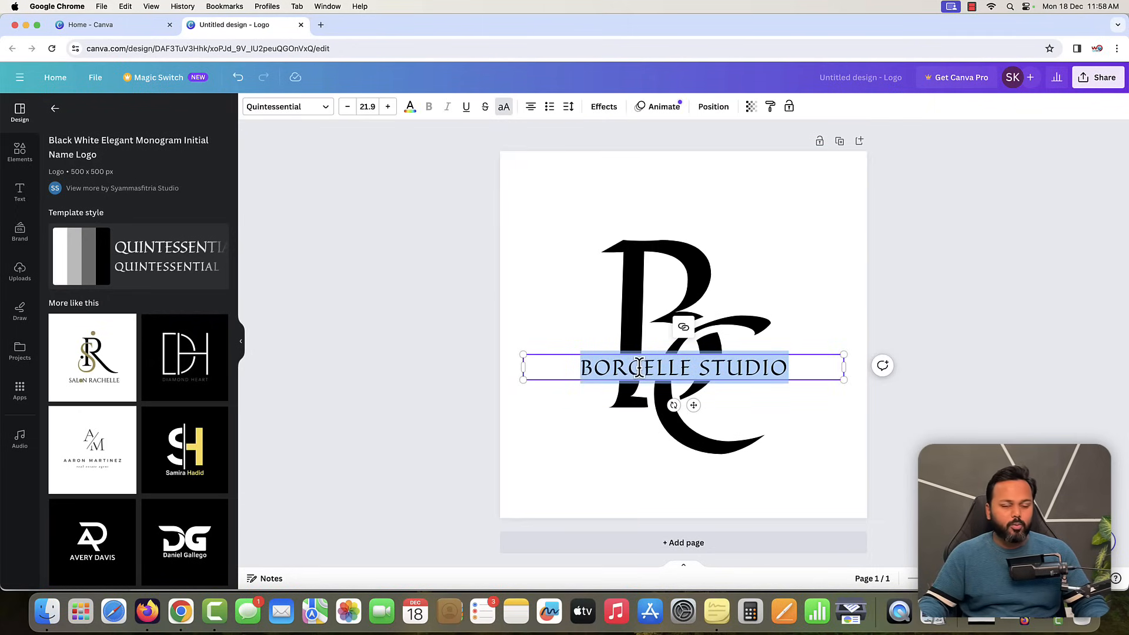
type("SADDAM KASSIM")
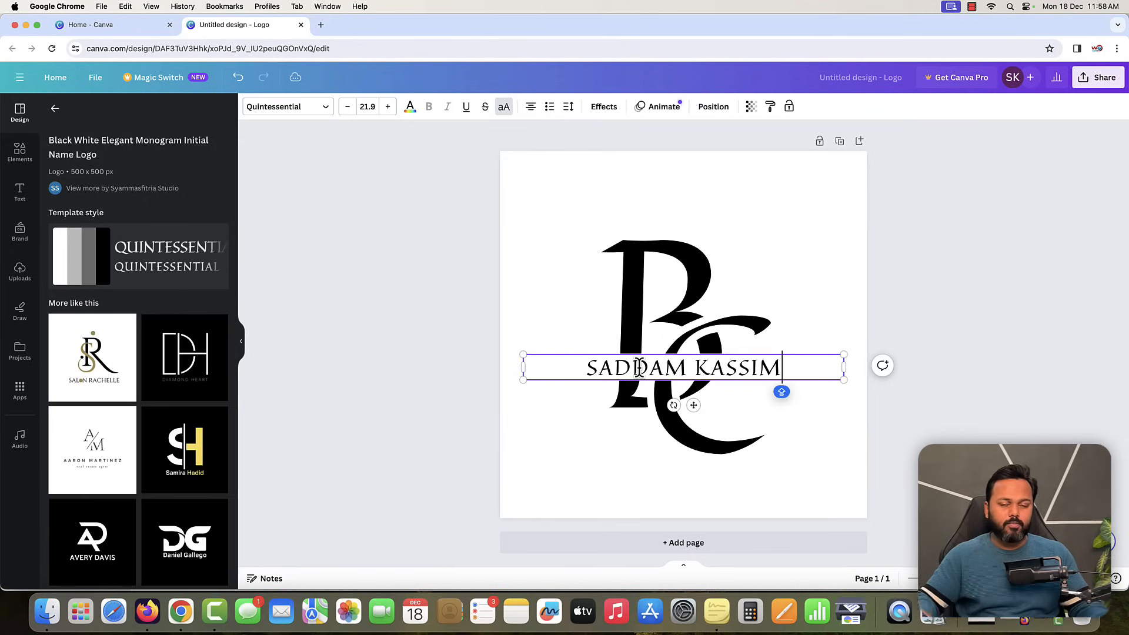
left_click(577, 468)
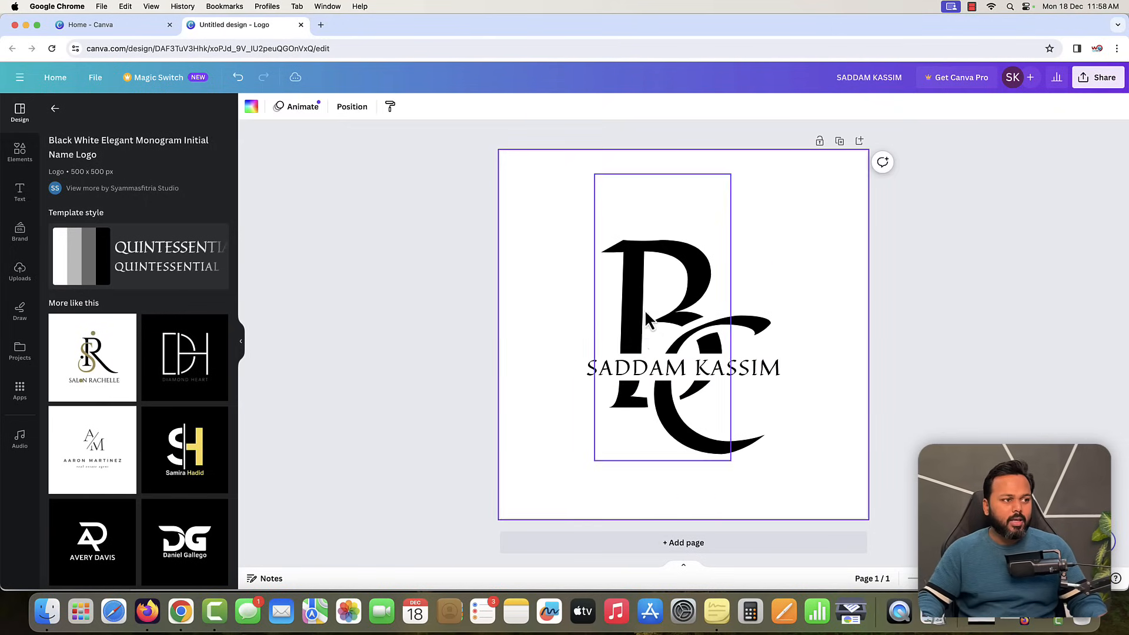
Change the monogram's large letter B to S and its large letter C to K.
left_click(634, 260)
double_click(636, 254)
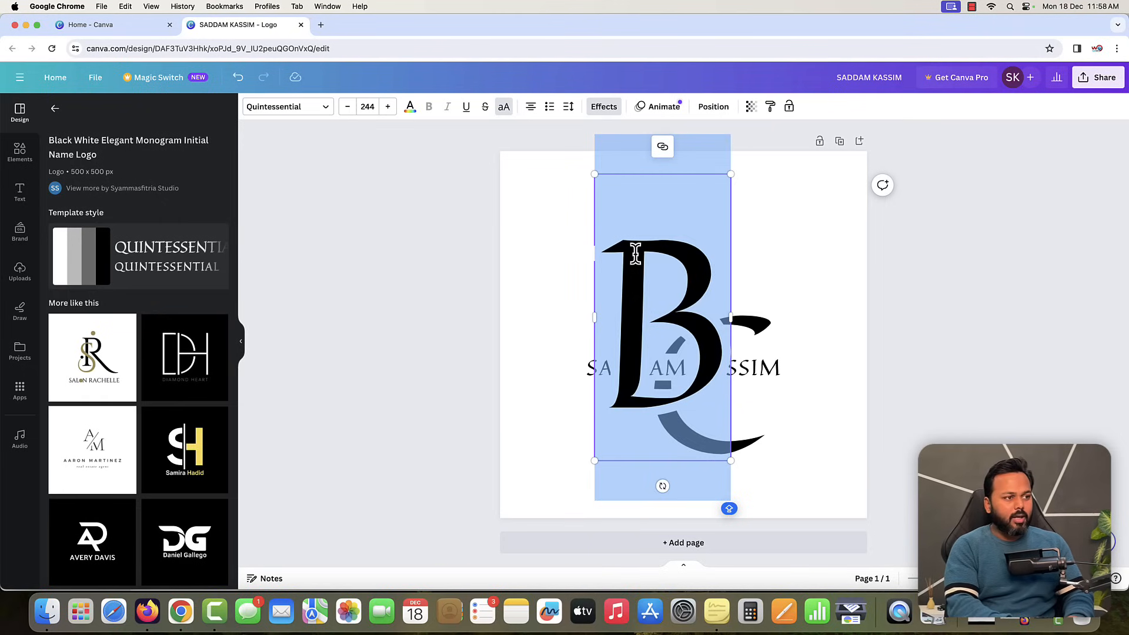
type("S")
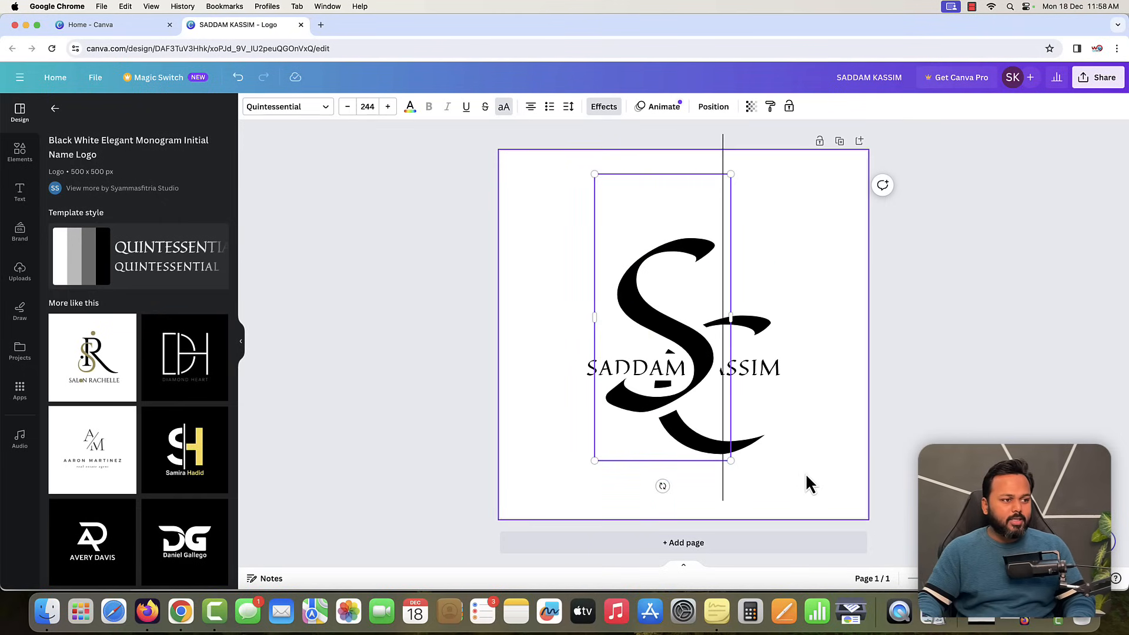
left_click(806, 476)
left_click(750, 449)
double_click(749, 448)
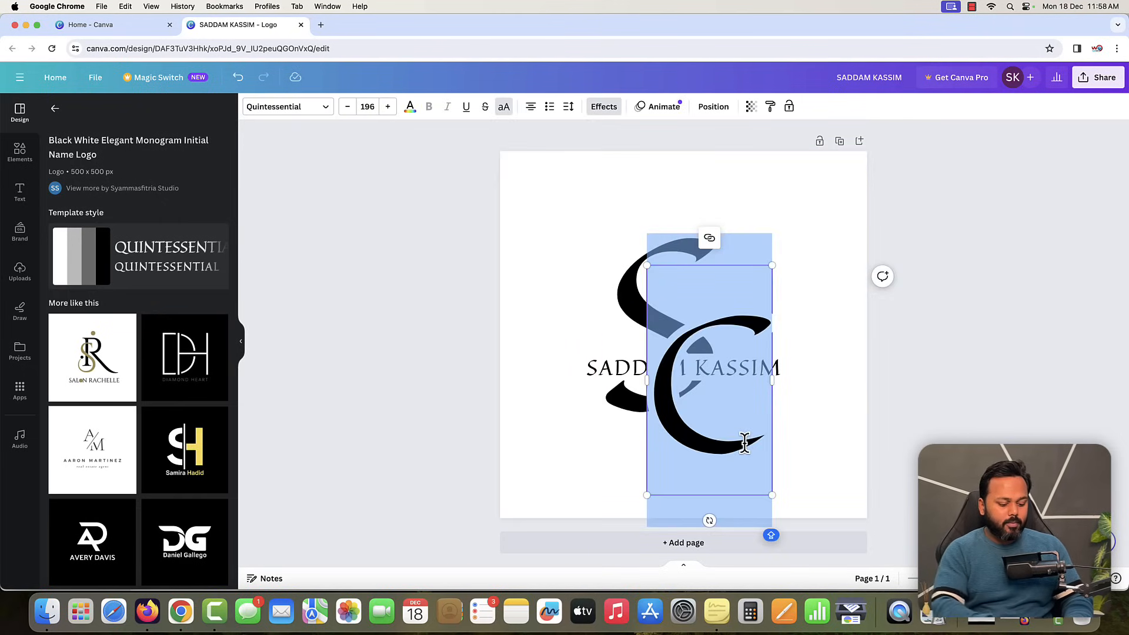
type("K")
left_click(805, 432)
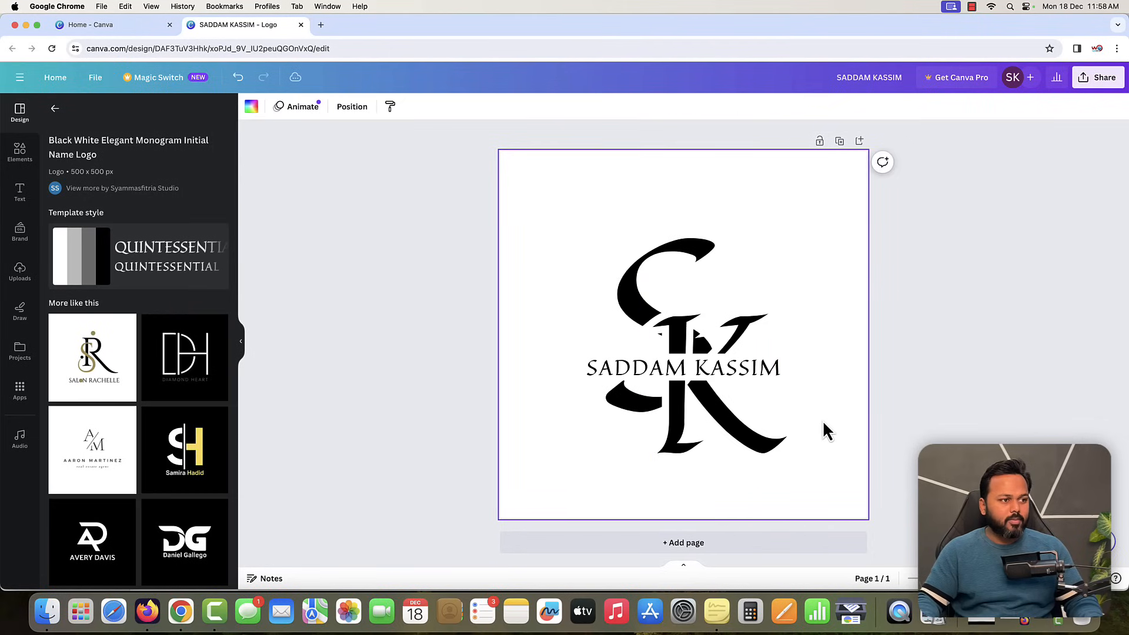
left_click(959, 419)
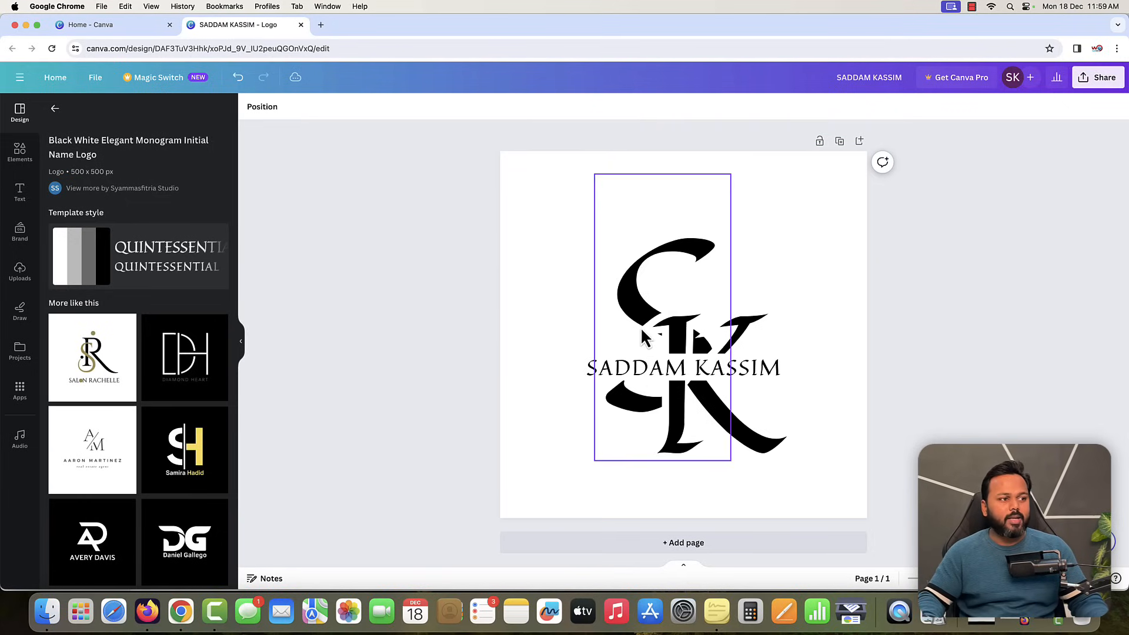
Replace the current page with the Black White Yellow Simple Initial Name Logo template.
scroll(127, 391, "down", 2)
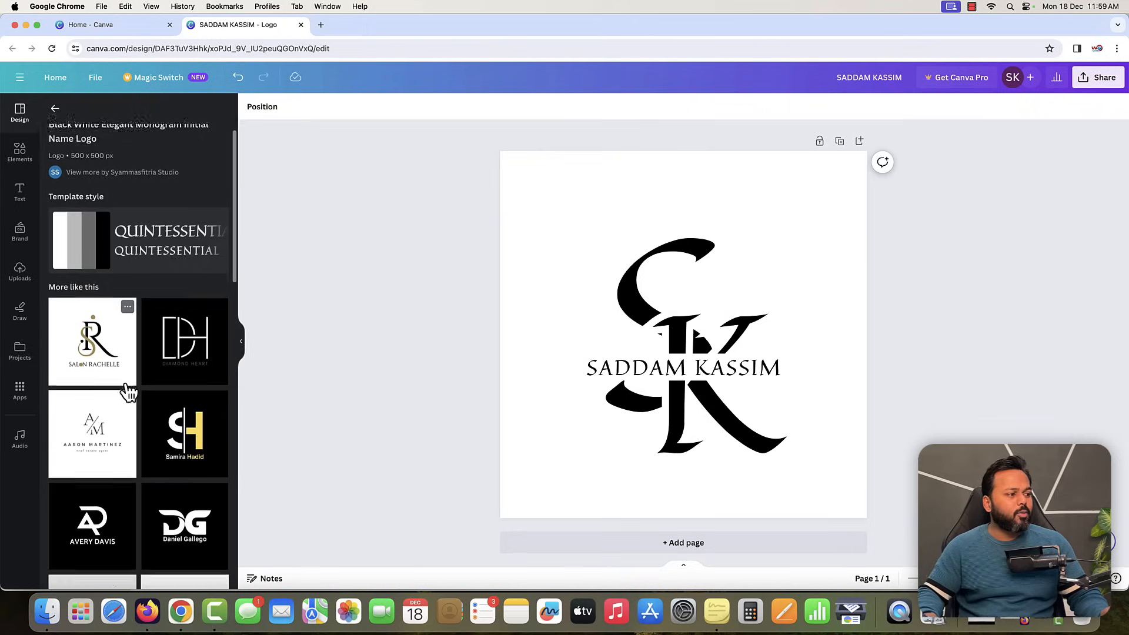
left_click(187, 415)
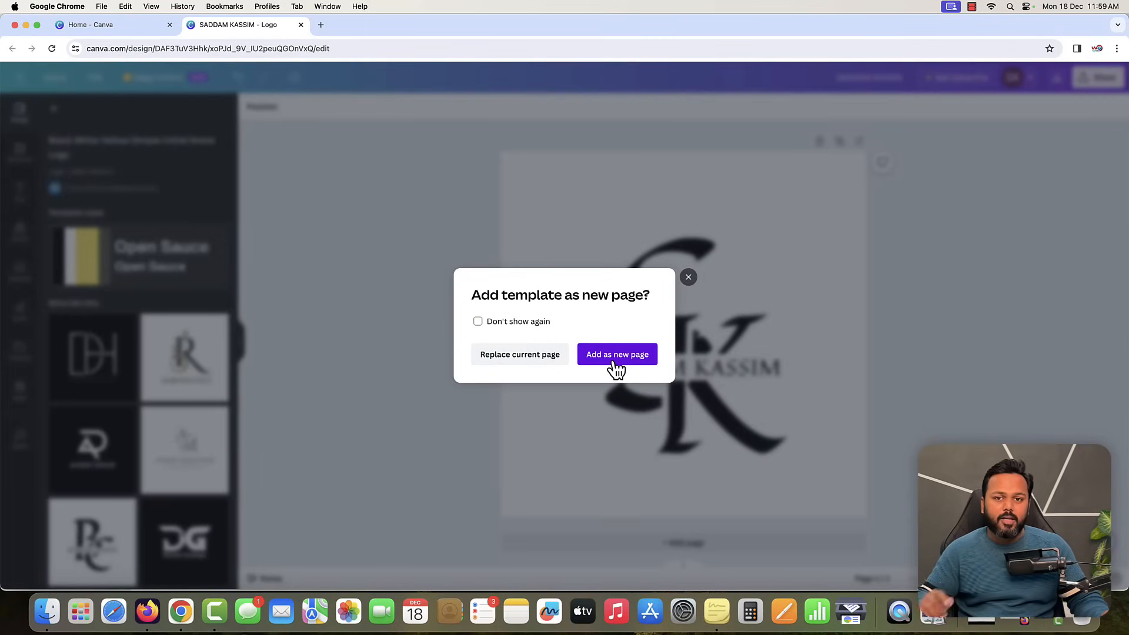
left_click(510, 356)
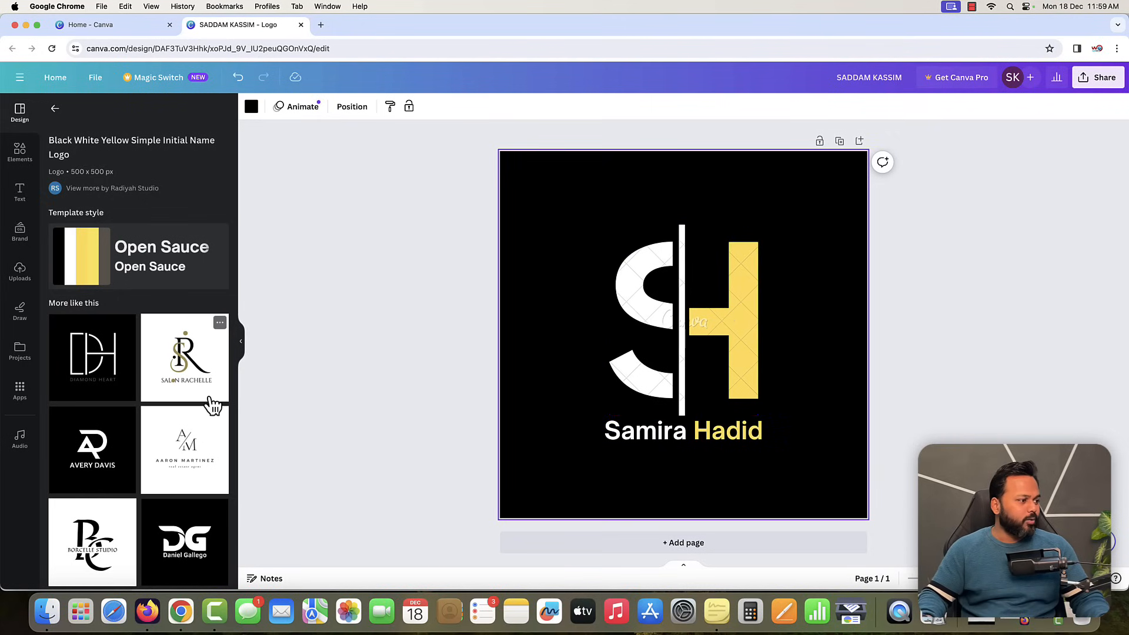
Swap the page's design for the Black White Simple Monochrome Initial Name Logo template with the DG monogram.
scroll(212, 404, "down", 5)
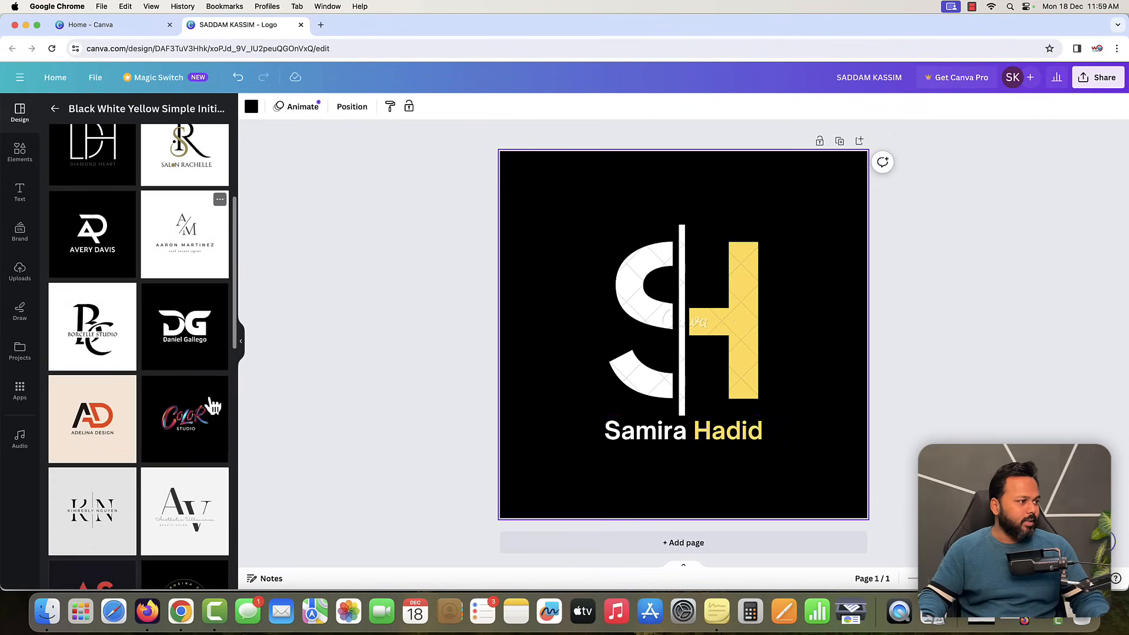
left_click(185, 322)
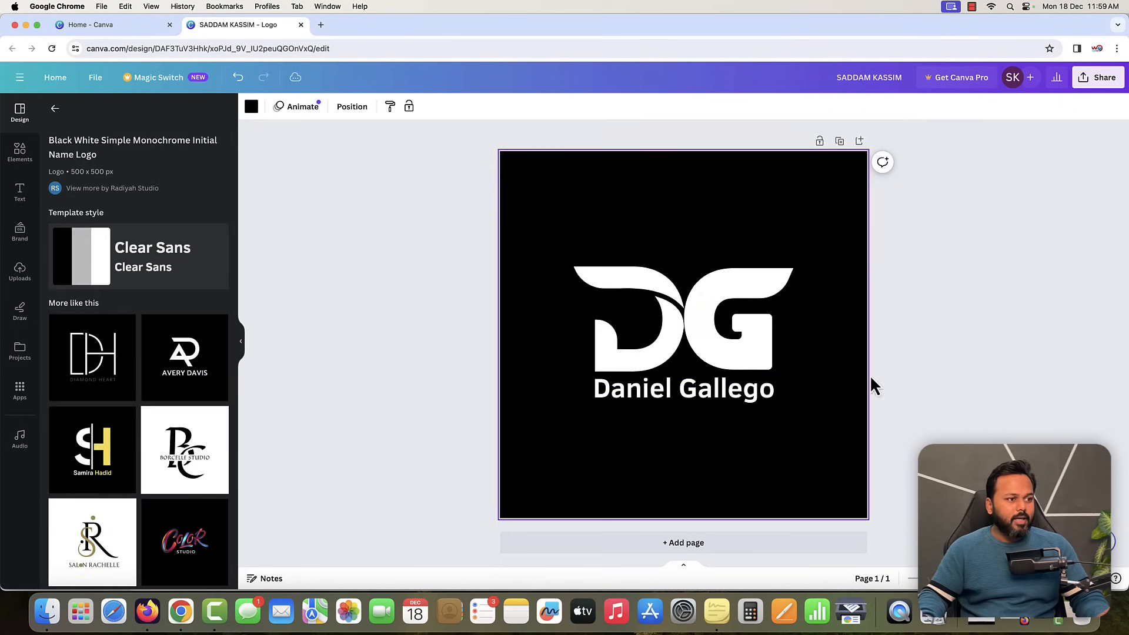
left_click(652, 334)
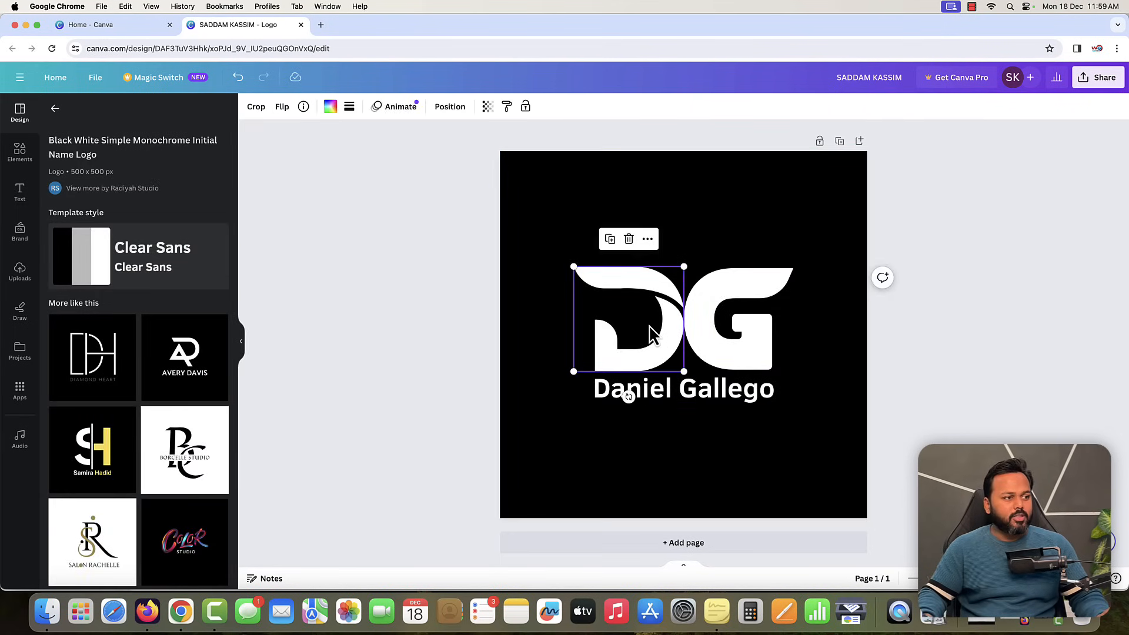
double_click(651, 333)
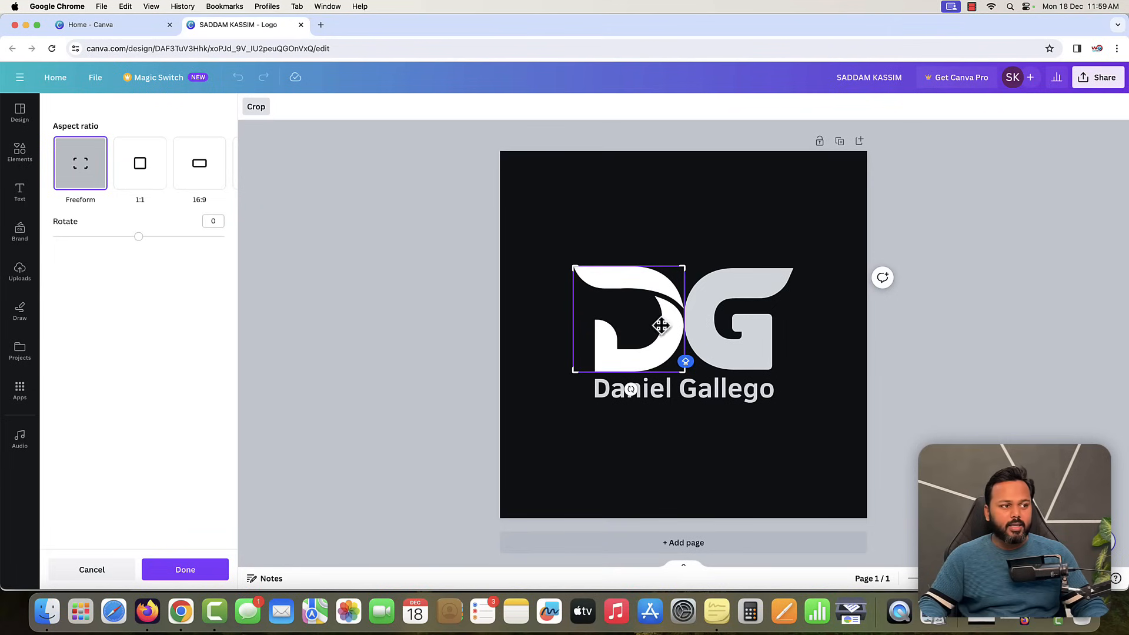
left_click(123, 571)
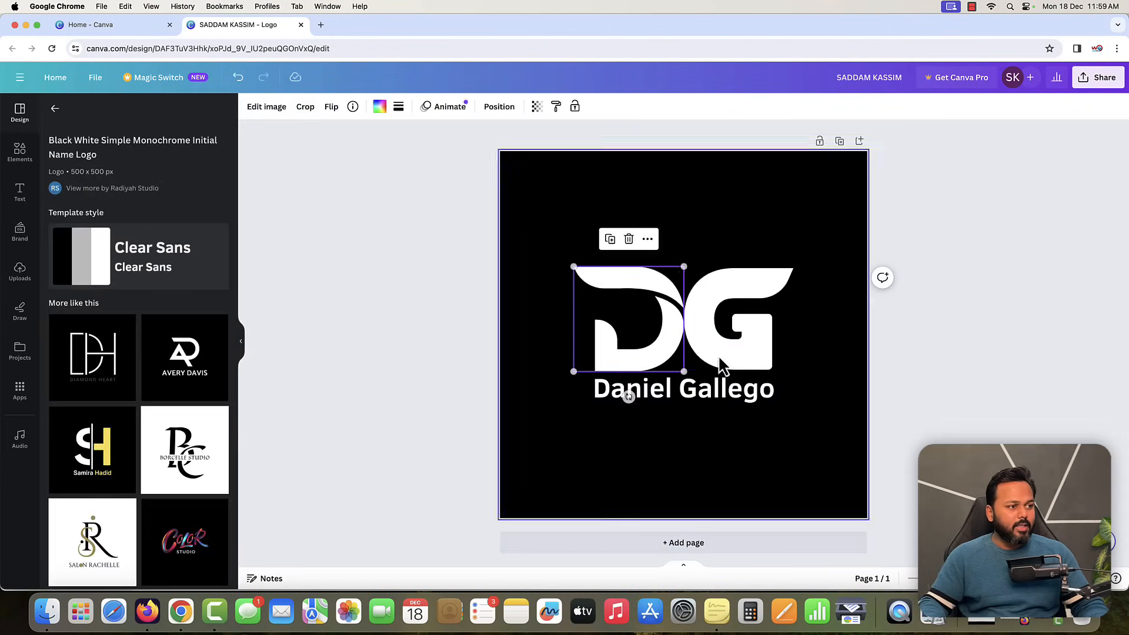
double_click(647, 323)
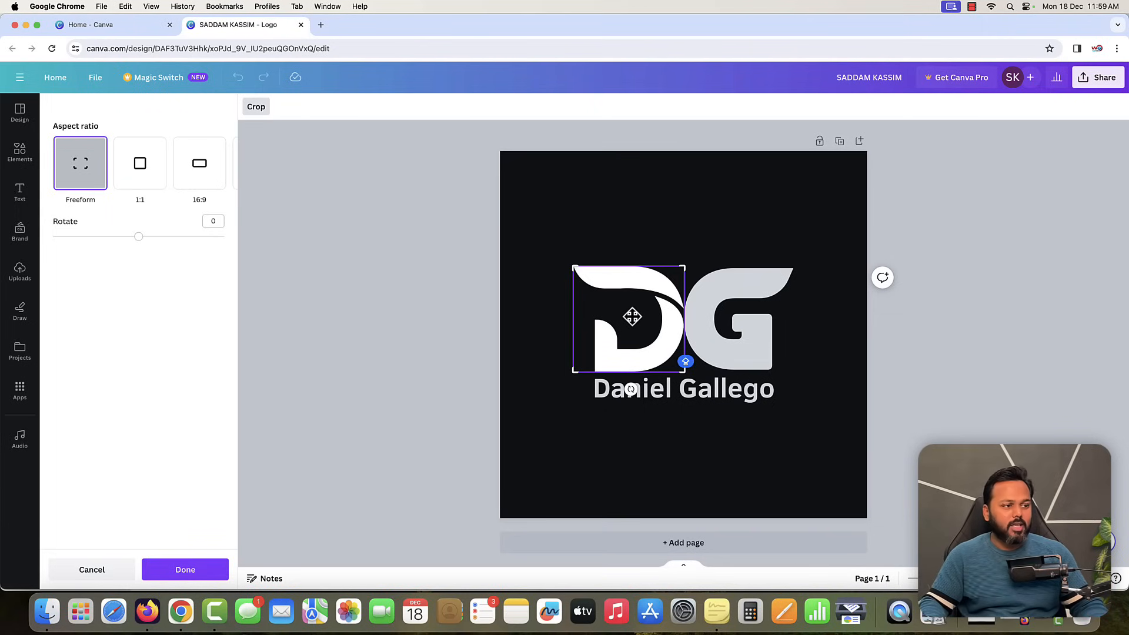
left_click(105, 570)
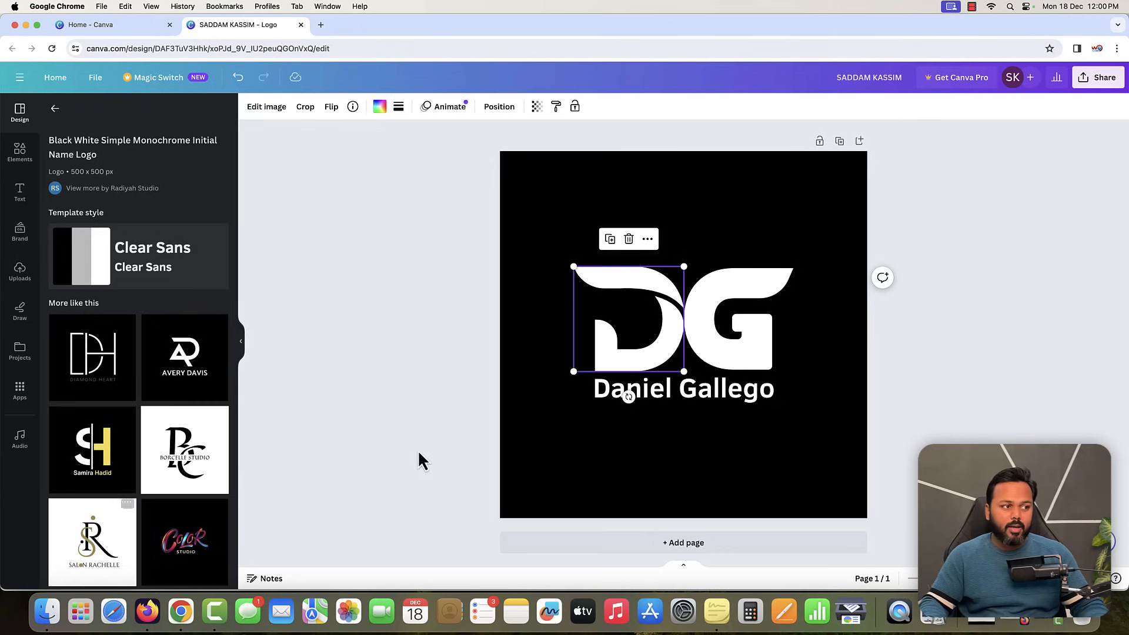
Replace the placeholder name under the DG monogram with the owner's full name in capital letters.
left_click(749, 329)
double_click(643, 394)
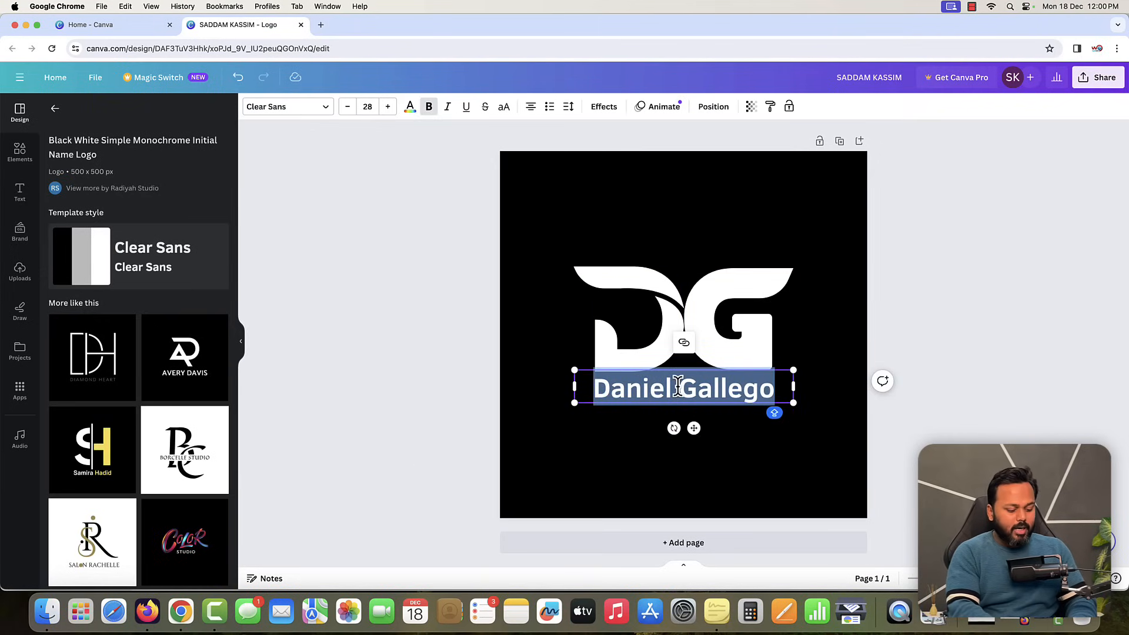
type("SADDAM KASSIM")
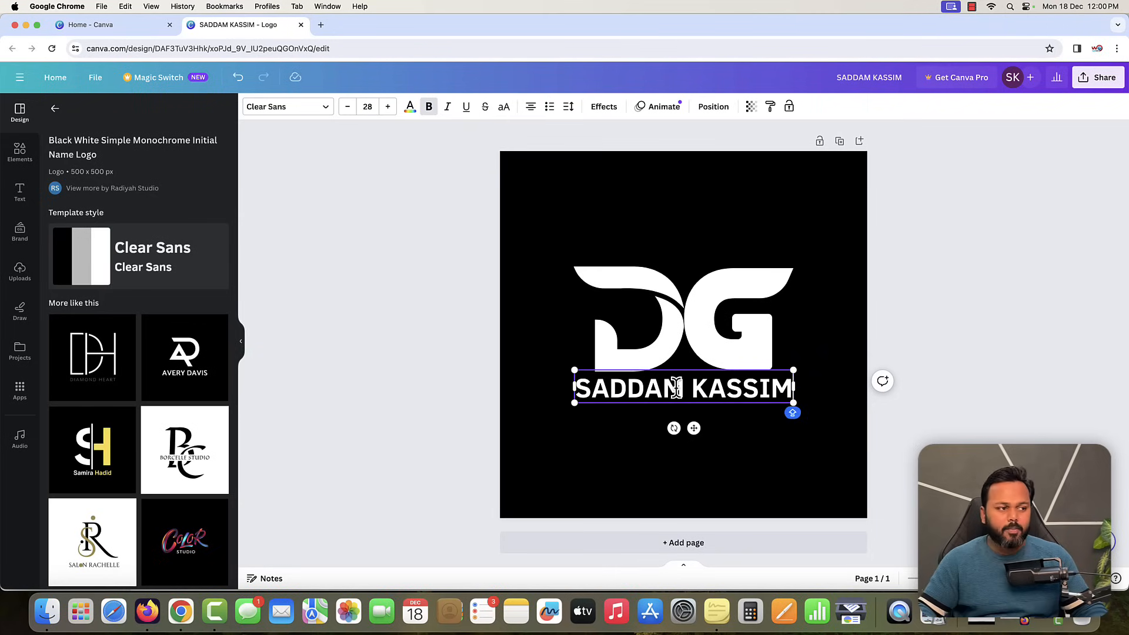
left_click(441, 424)
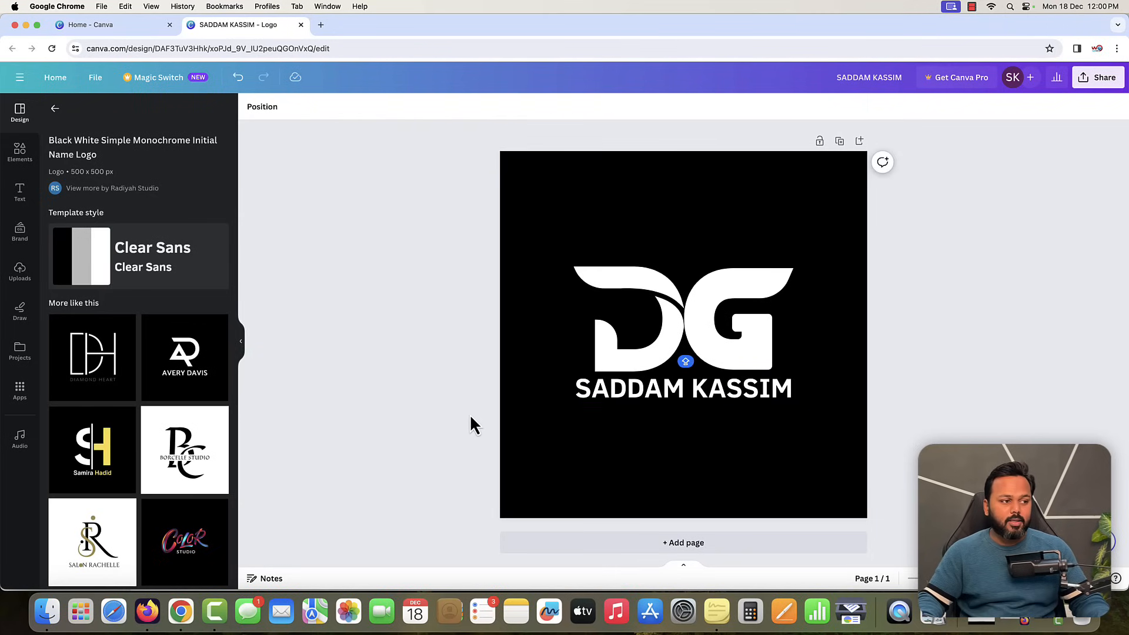
left_click(649, 403)
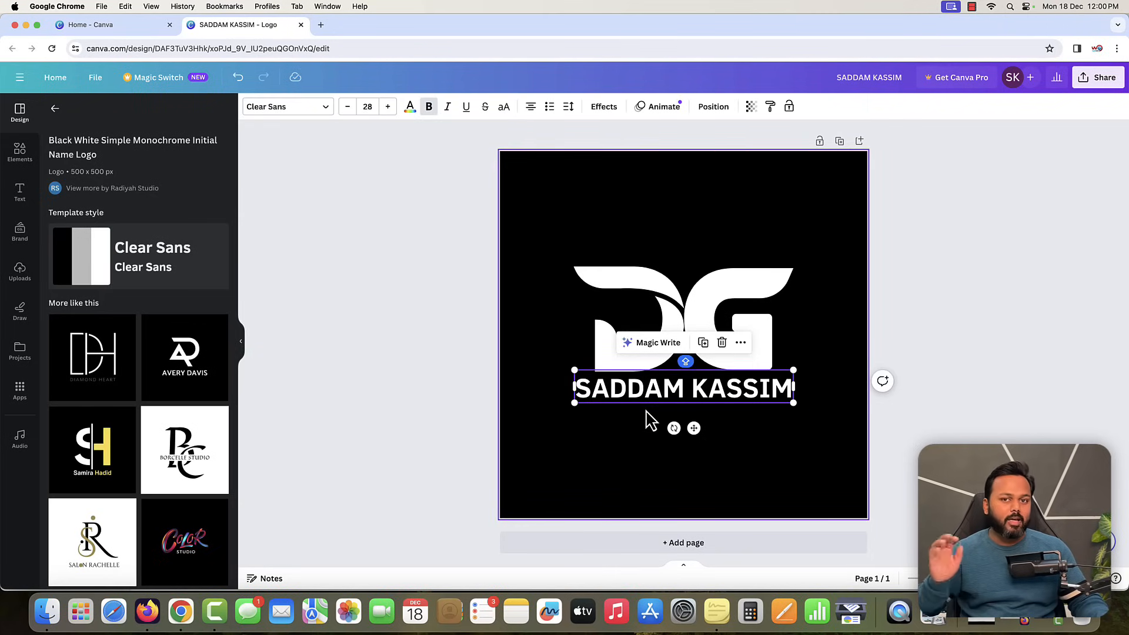
left_click(1035, 432)
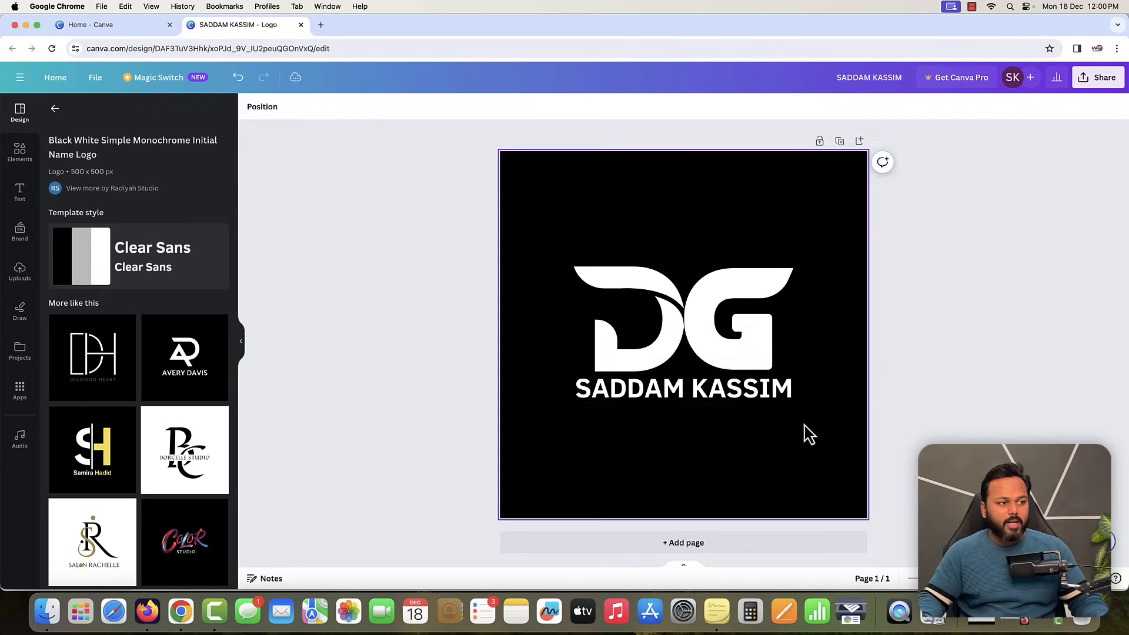
Scale the name text under the monogram down to a font size of about 25.7.
left_click(736, 402)
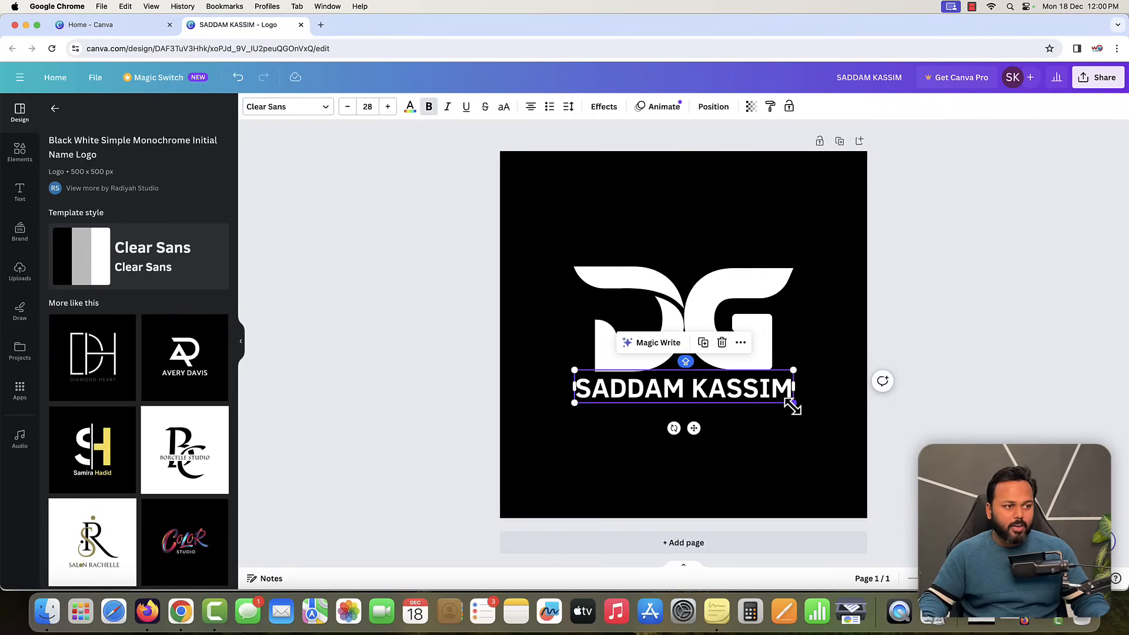
mouse_move(792, 406)
left_mouse_down()
mouse_move(857, 421)
mouse_move(717, 394)
mouse_move(772, 409)
left_mouse_up()
left_click(1012, 438)
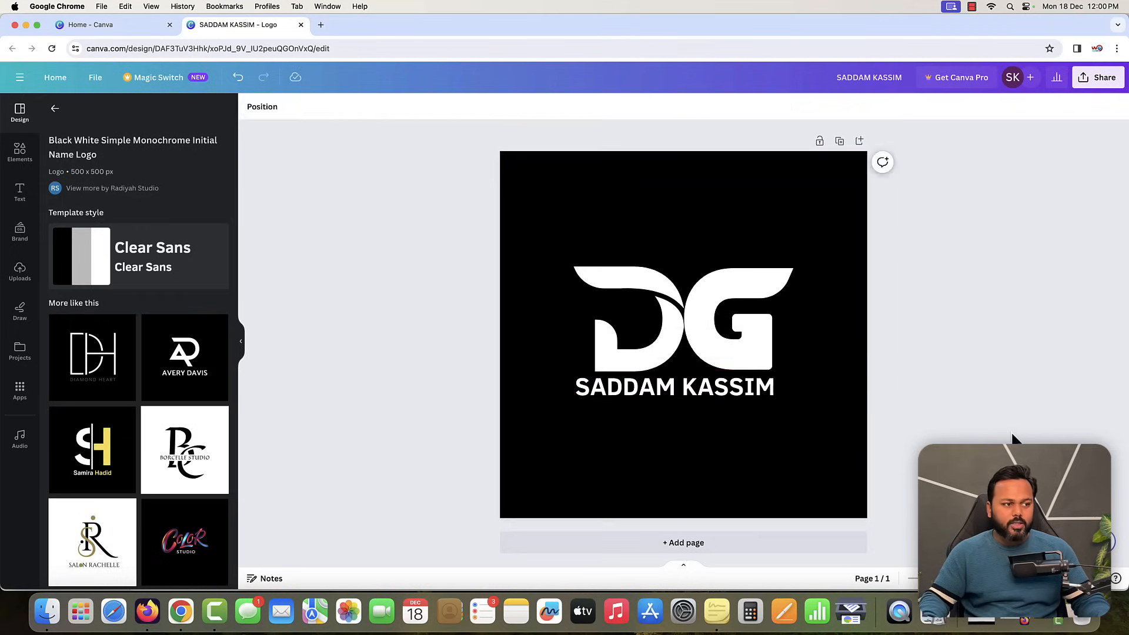
Try smaller font sizes on the name text, stepping it down and then back up to 25.7.
left_click(713, 398)
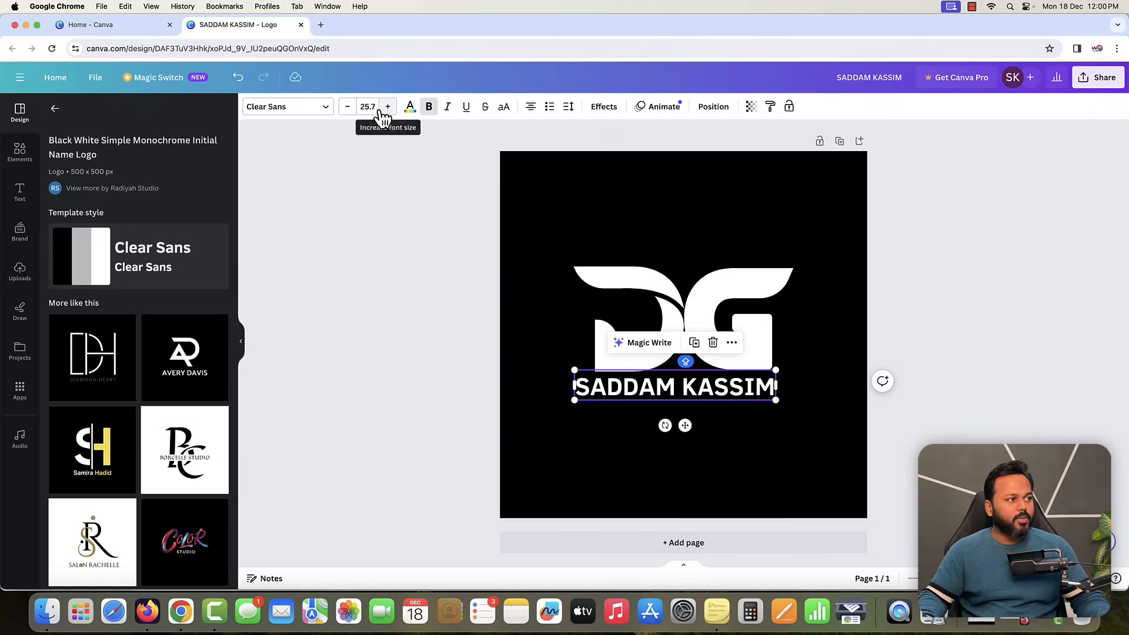
left_click(348, 107)
left_click(347, 107)
left_click(347, 107)
left_click(348, 107)
left_click(348, 107)
left_click(347, 107)
left_click(347, 107)
left_click(348, 107)
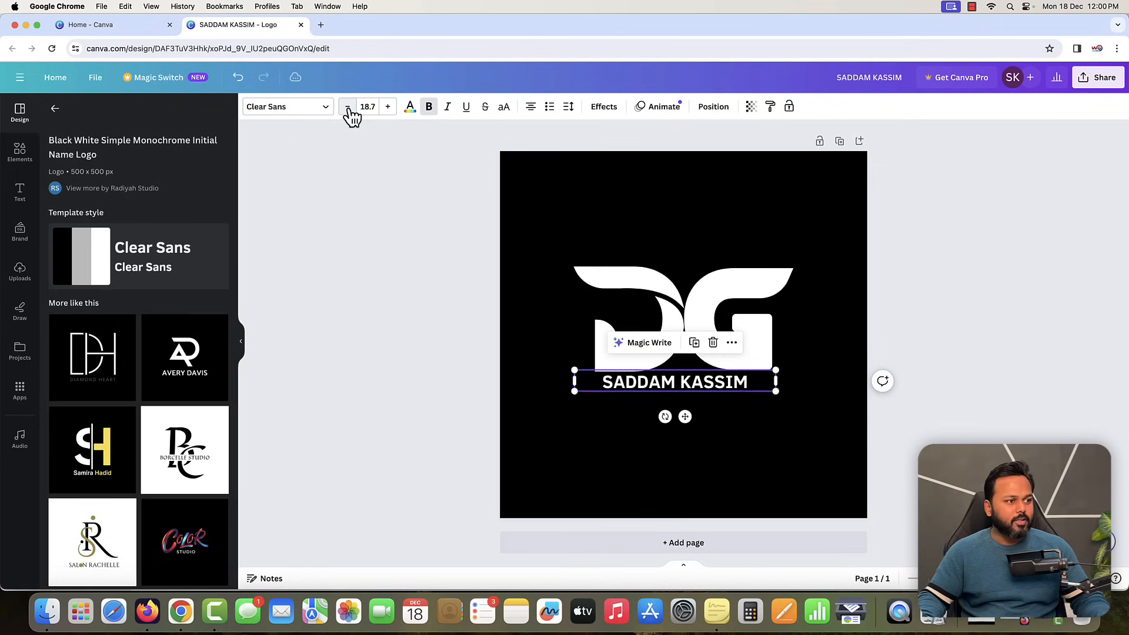
left_click(347, 107)
left_click(348, 107)
double_click(389, 107)
double_click(389, 107)
left_click(389, 107)
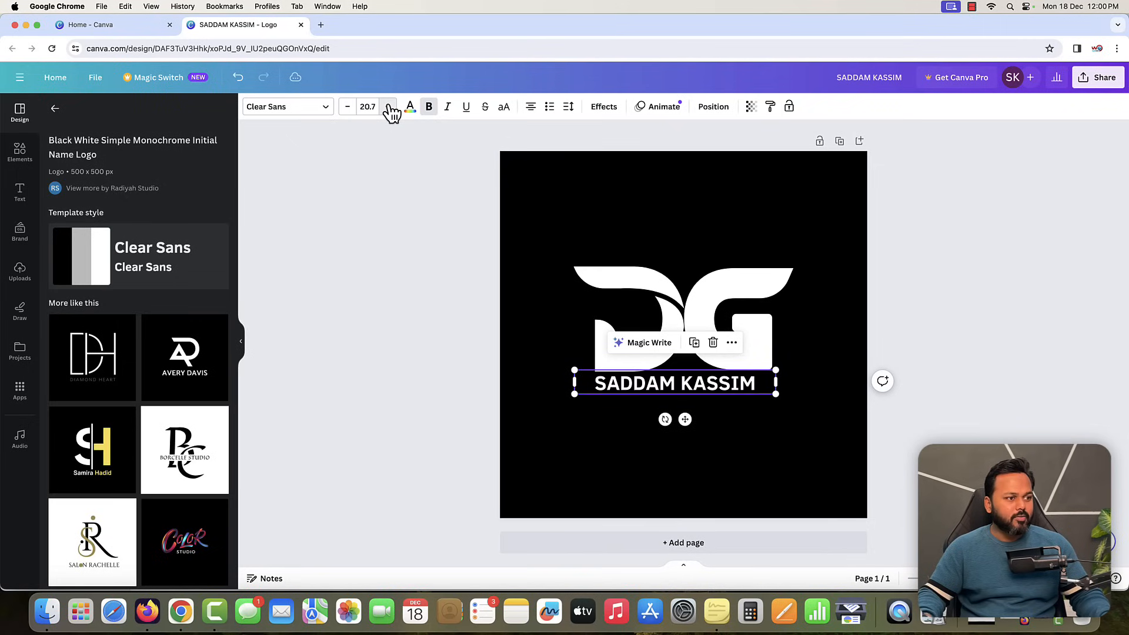
double_click(389, 107)
left_click(389, 107)
double_click(389, 107)
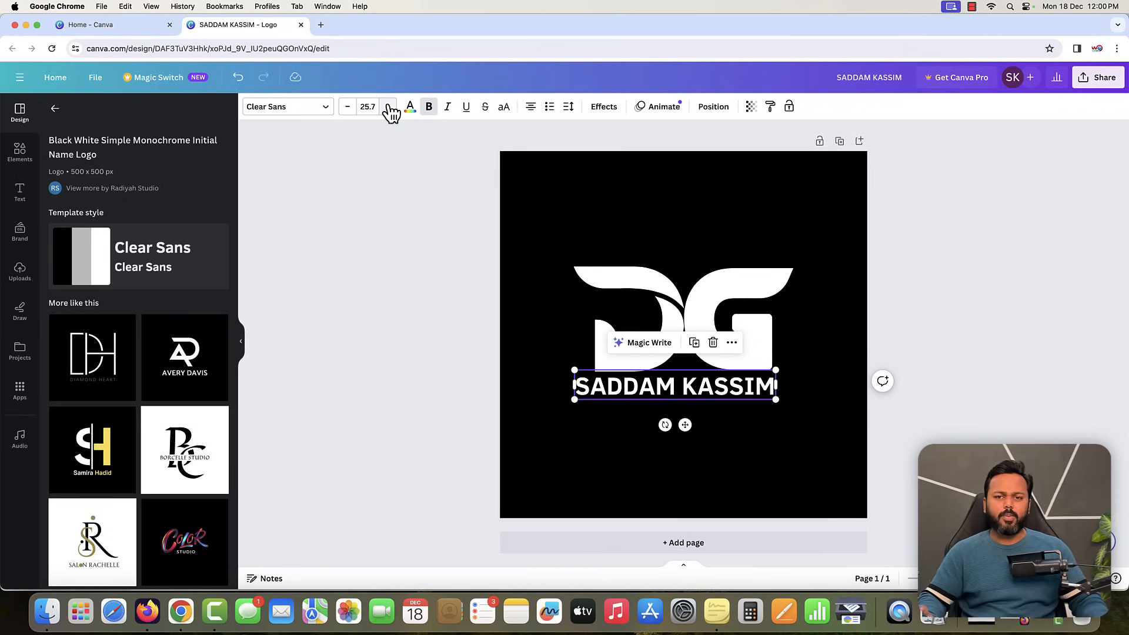
left_click(994, 223)
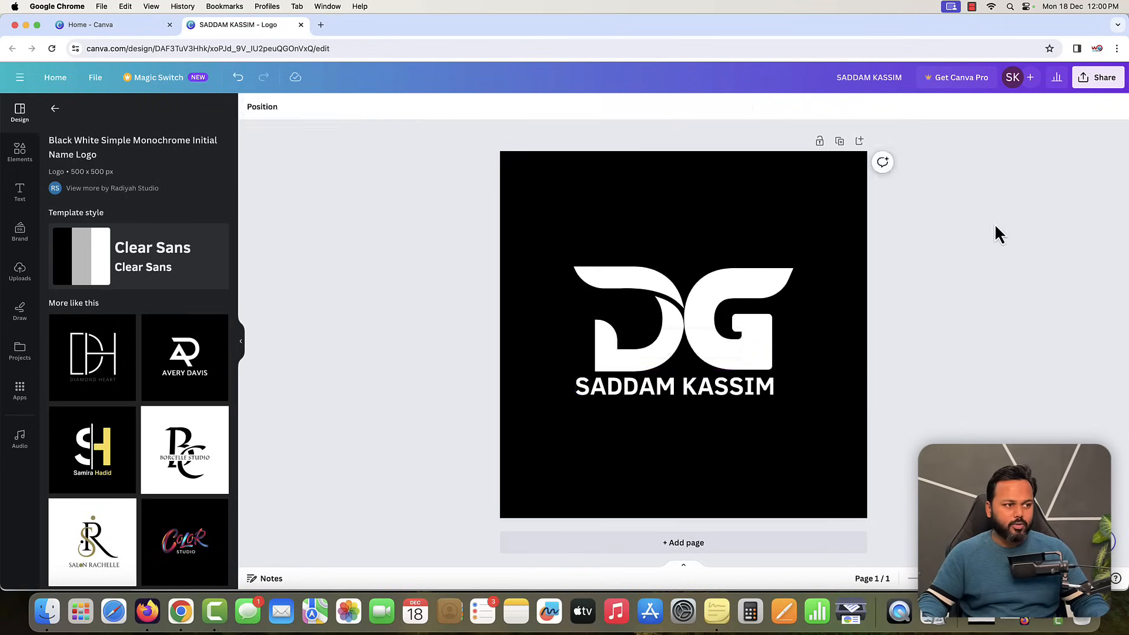
Reposition the name text centred just below the DG monogram with a small gap, nudging it up slightly to fine-tune it.
left_click_drag(731, 396, 711, 479)
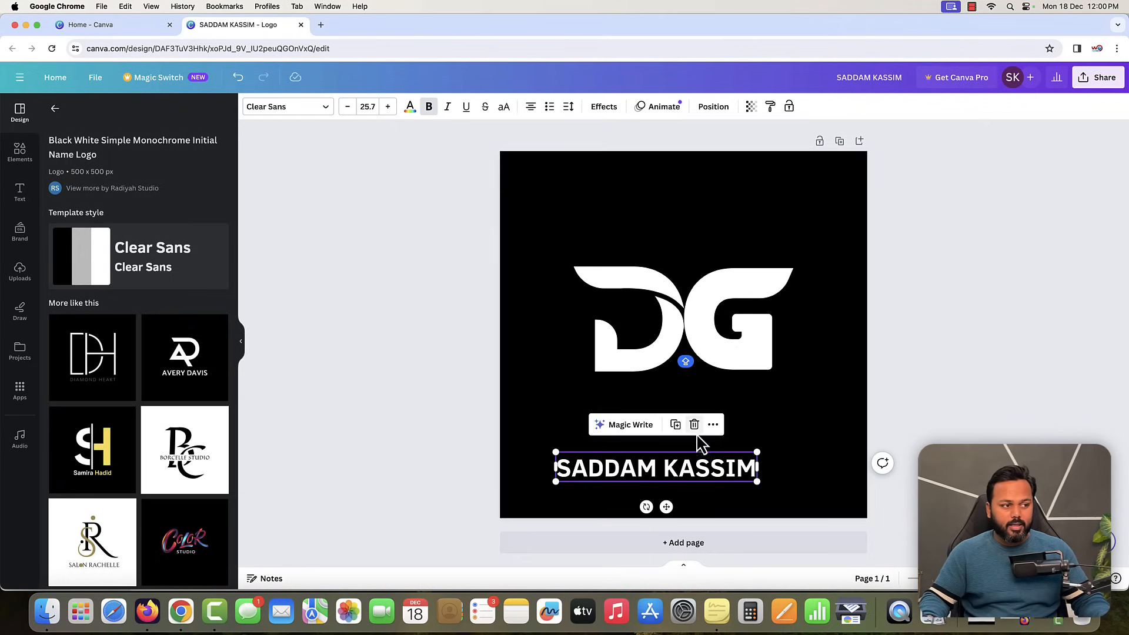
left_click_drag(697, 470, 723, 402)
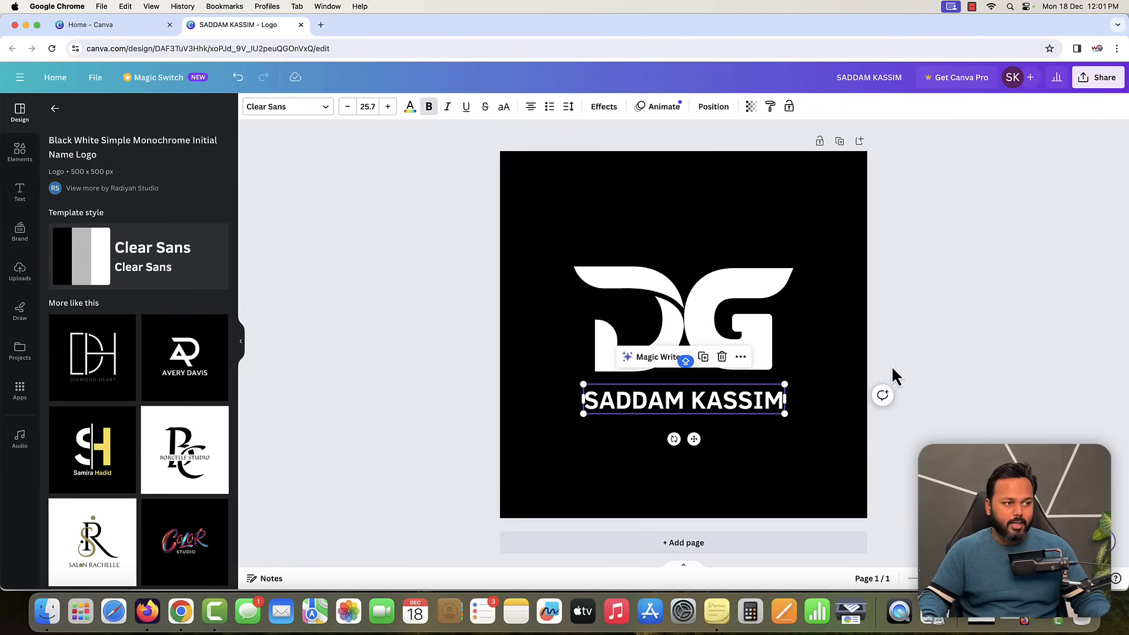
key("Up")
key("Up")
key("Up")
key("Up")
key("Up")
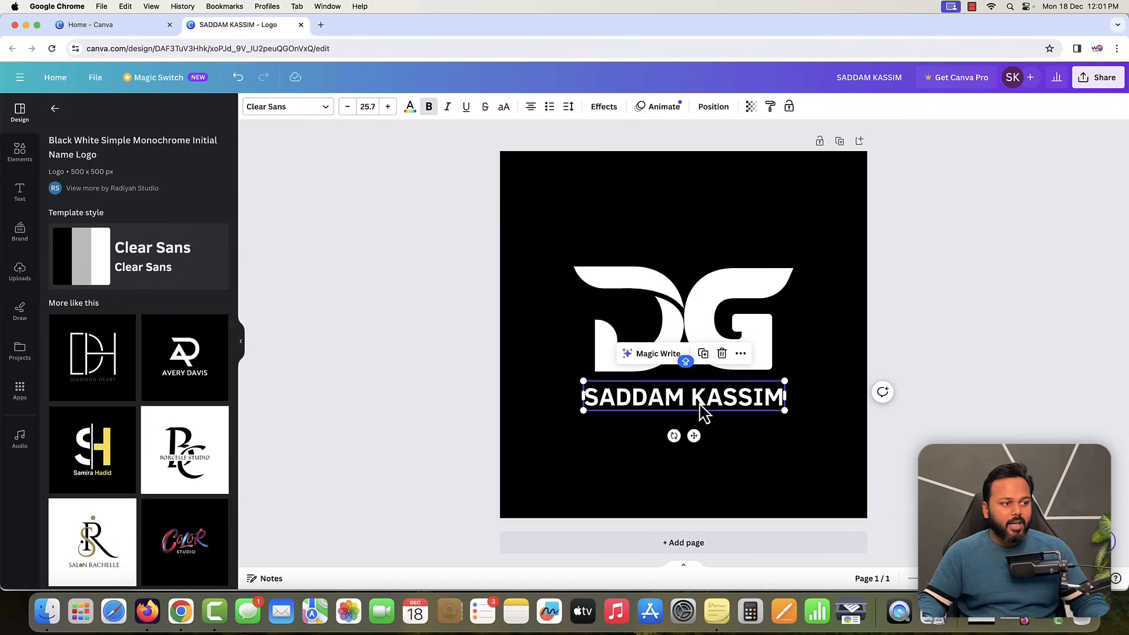
Try several default solid colors on the name text, including reds, orange, greens and blues, ending with turquoise blue #5CE1E6.
left_click(411, 108)
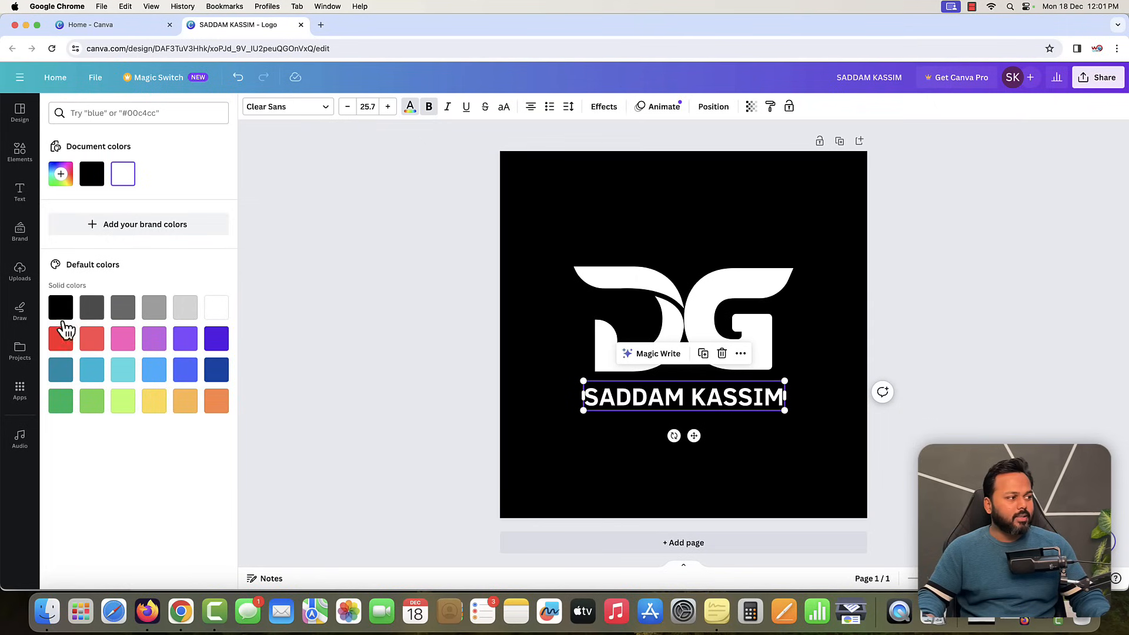
left_click(61, 346)
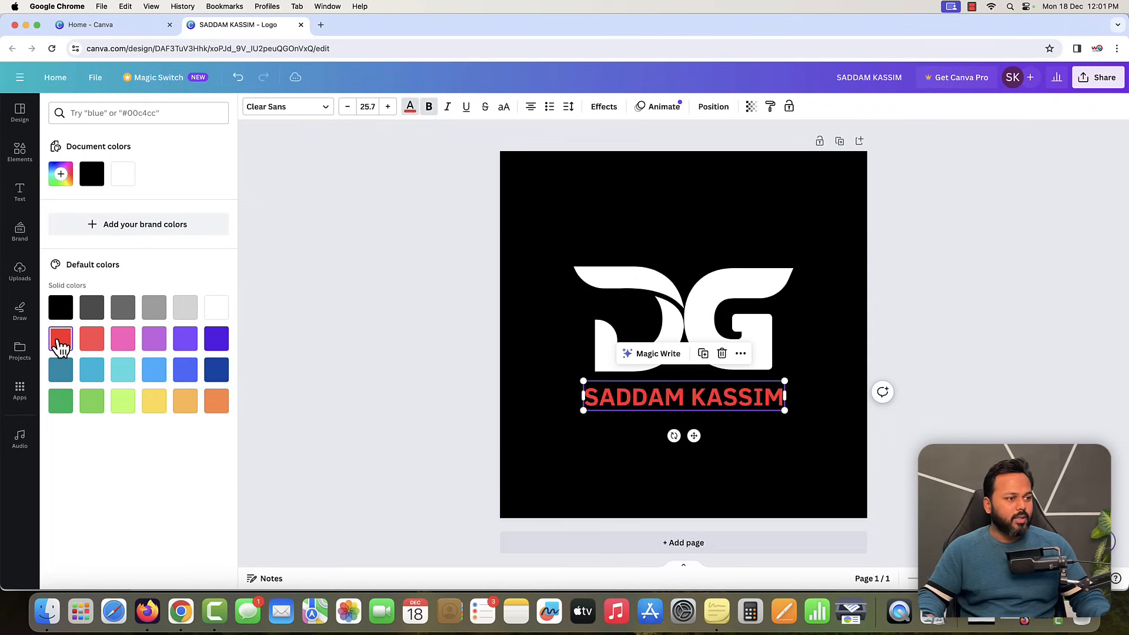
left_click(89, 344)
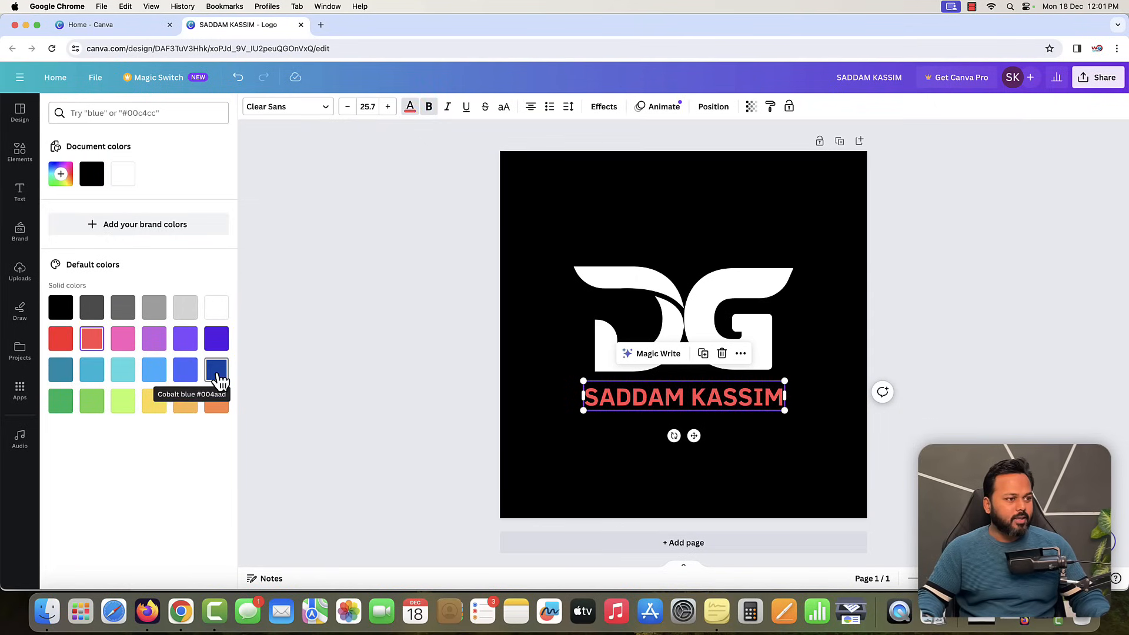
left_click(217, 371)
left_click(183, 406)
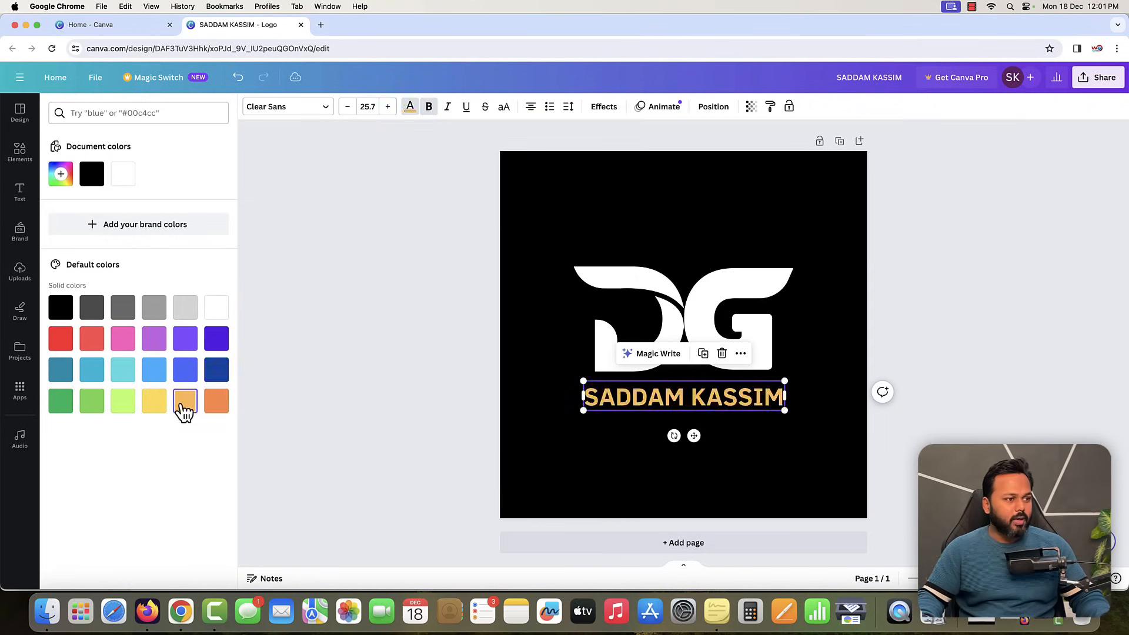
left_click(157, 408)
left_click(59, 406)
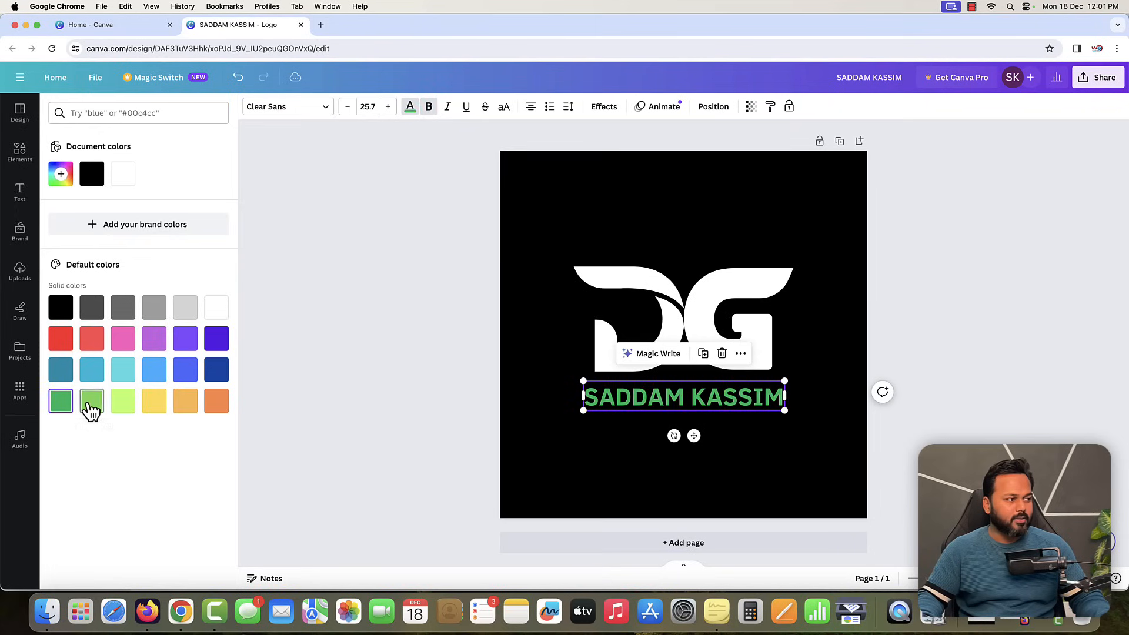
left_click(91, 407)
left_click(93, 373)
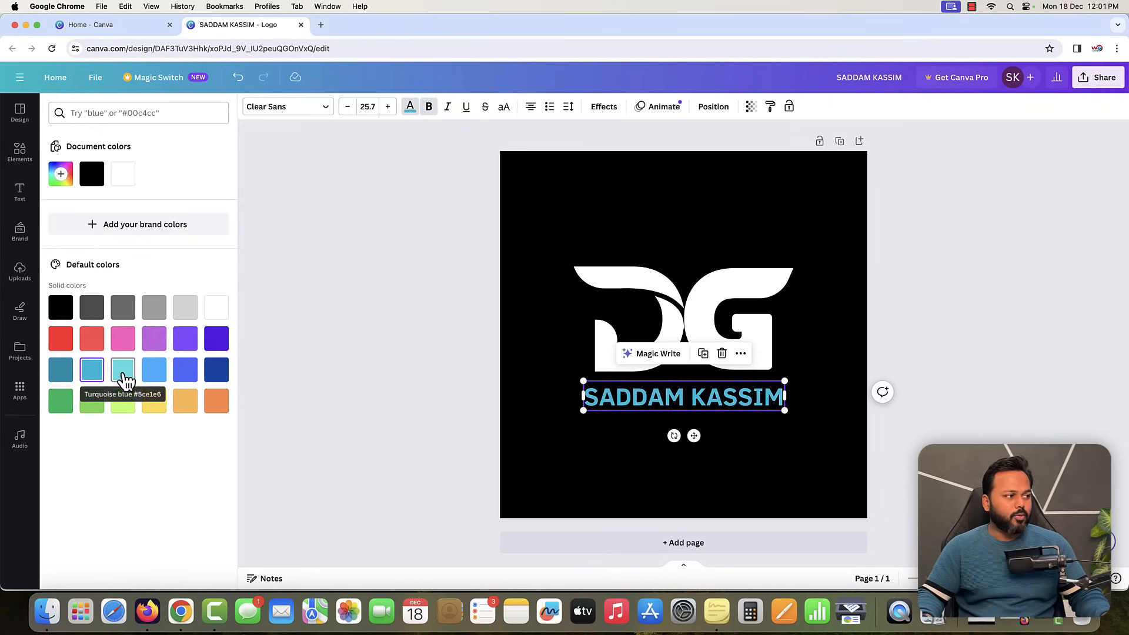
left_click(124, 379)
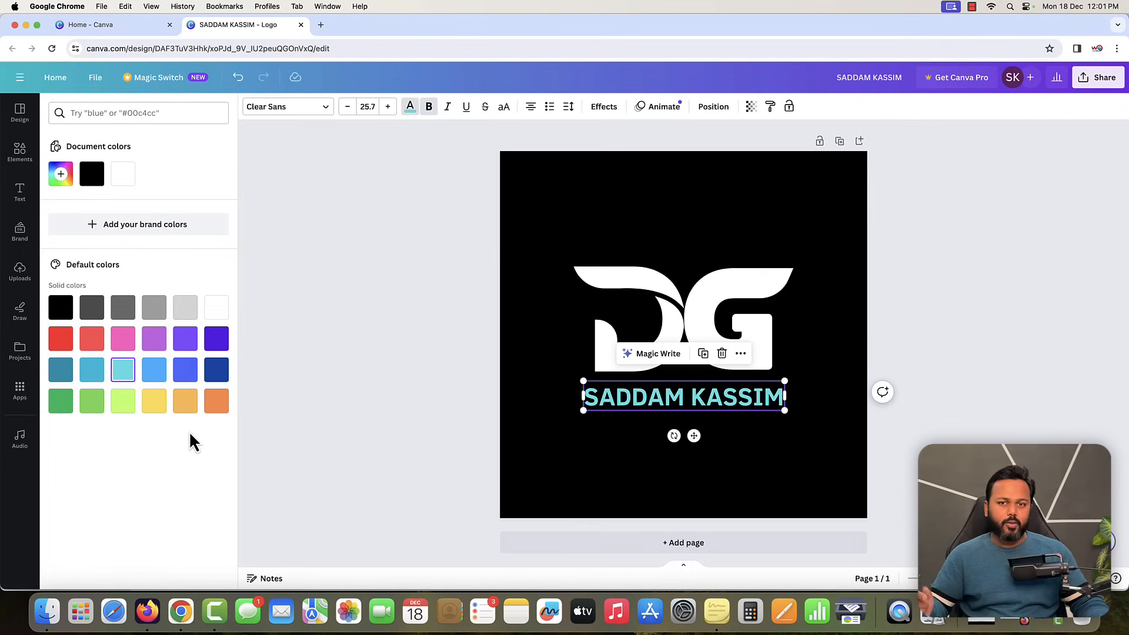
Give the name text a custom purple color, #9B0FD4, and deselect it.
left_click(62, 177)
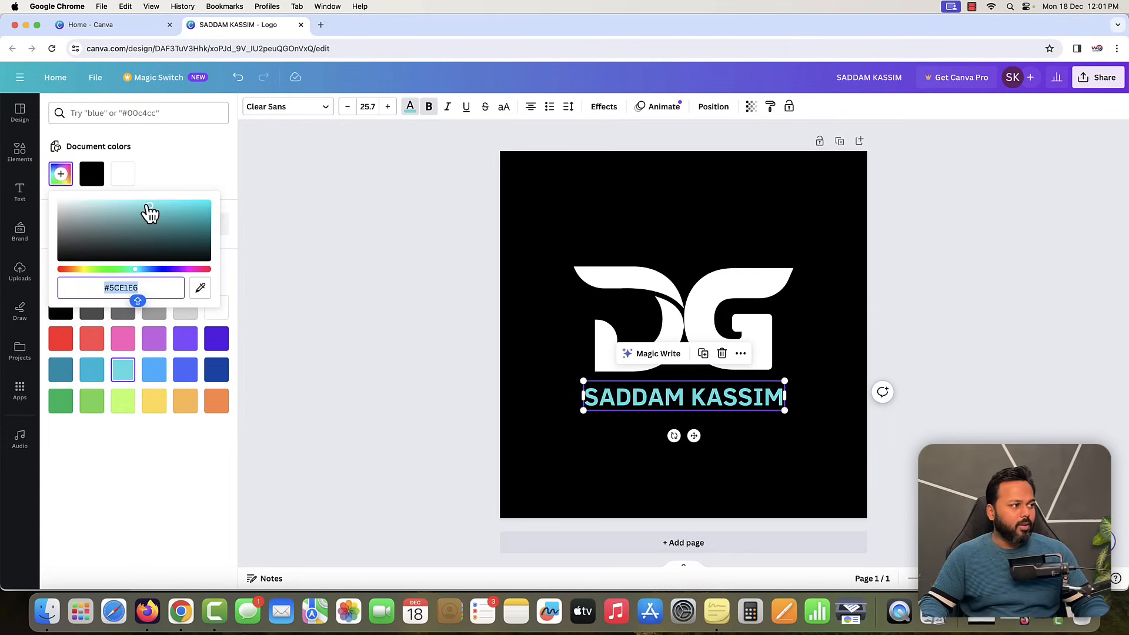
left_click_drag(150, 213, 200, 210)
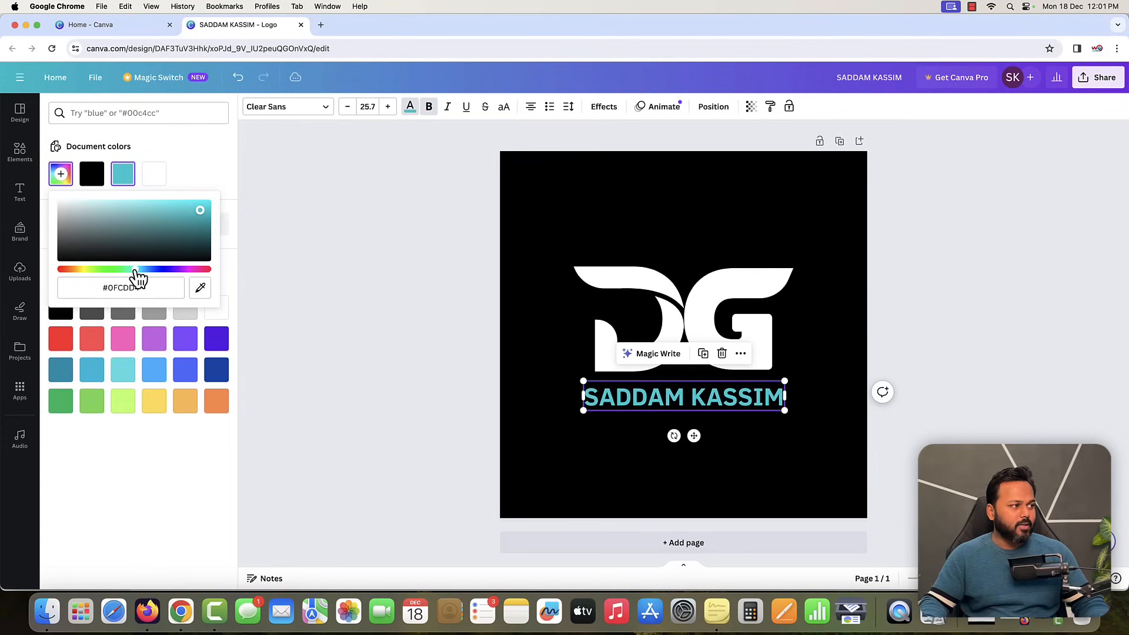
left_click_drag(136, 272, 178, 272)
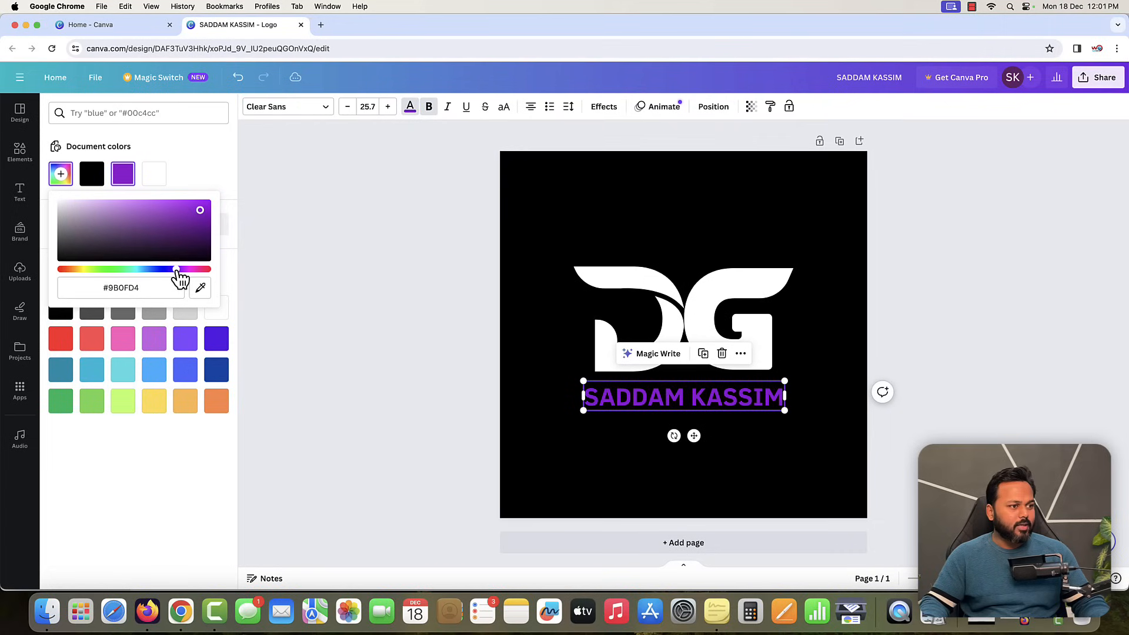
left_click(145, 441)
left_click(902, 341)
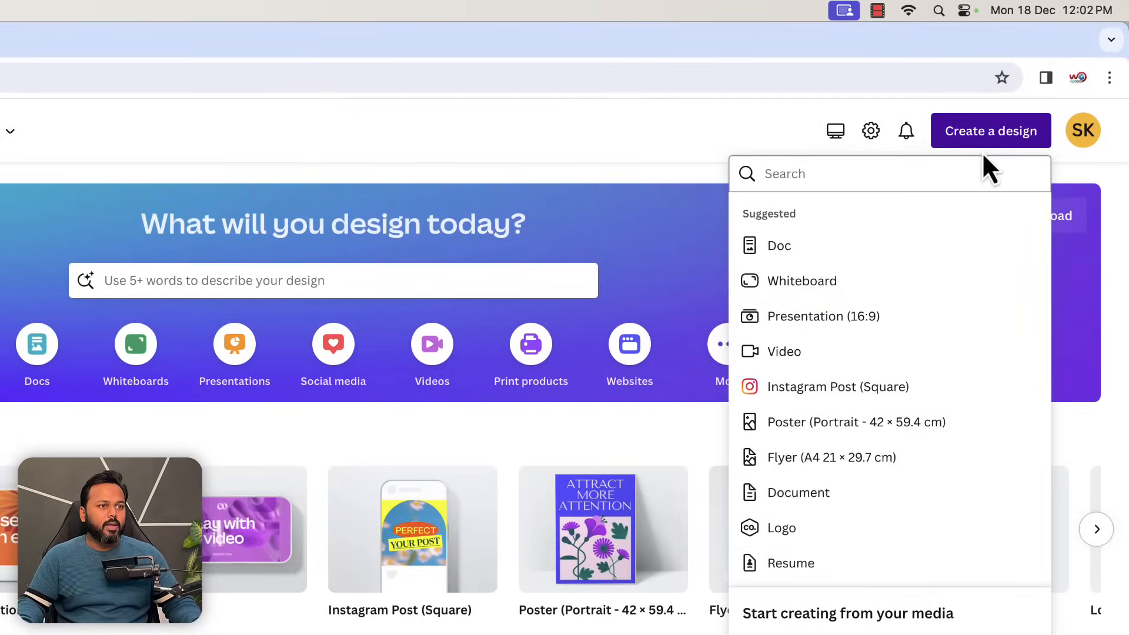
Create a blank logo design and add the pink and blue "Happy Birthday!" font combination to the page.
left_click(785, 529)
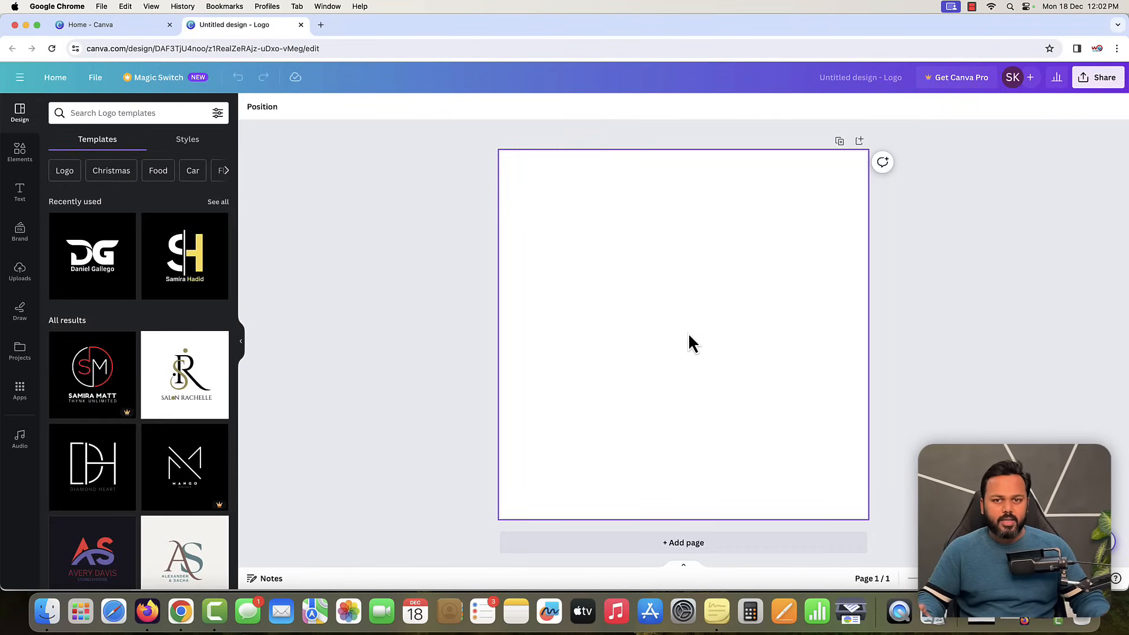
left_click(21, 201)
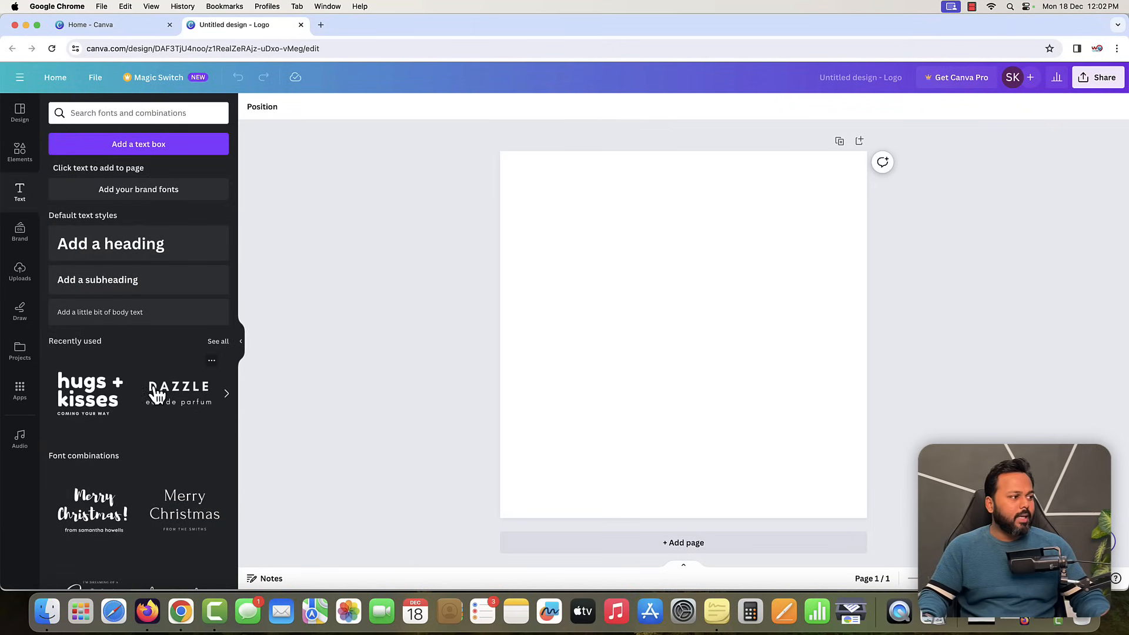
scroll(146, 391, "down", 6)
scroll(146, 394, "down", 4)
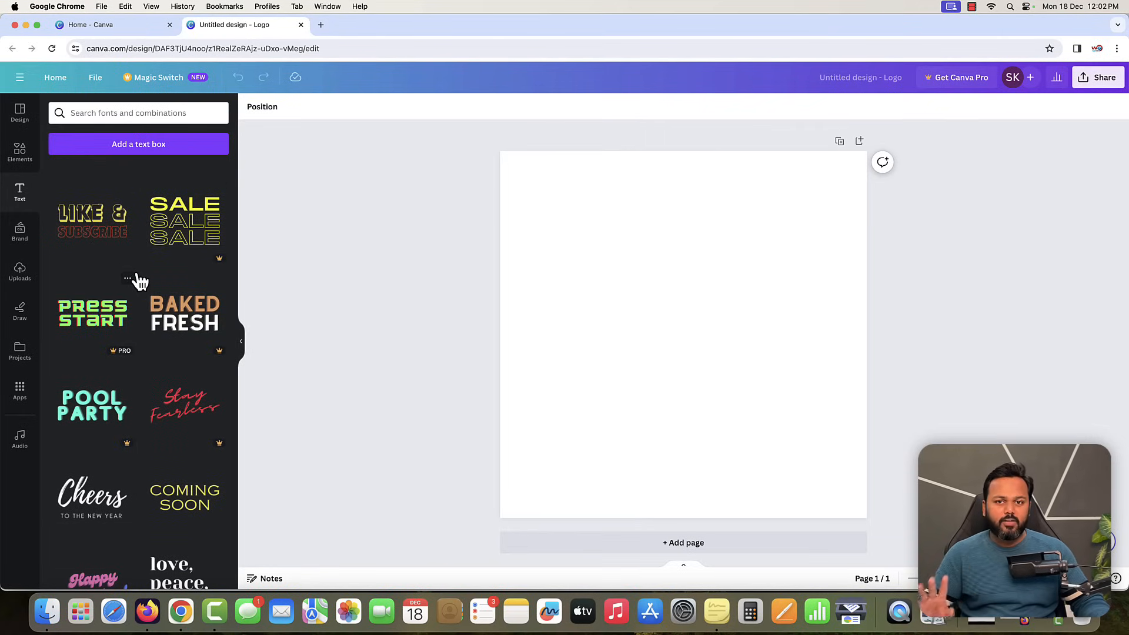
scroll(141, 312, "down", 8)
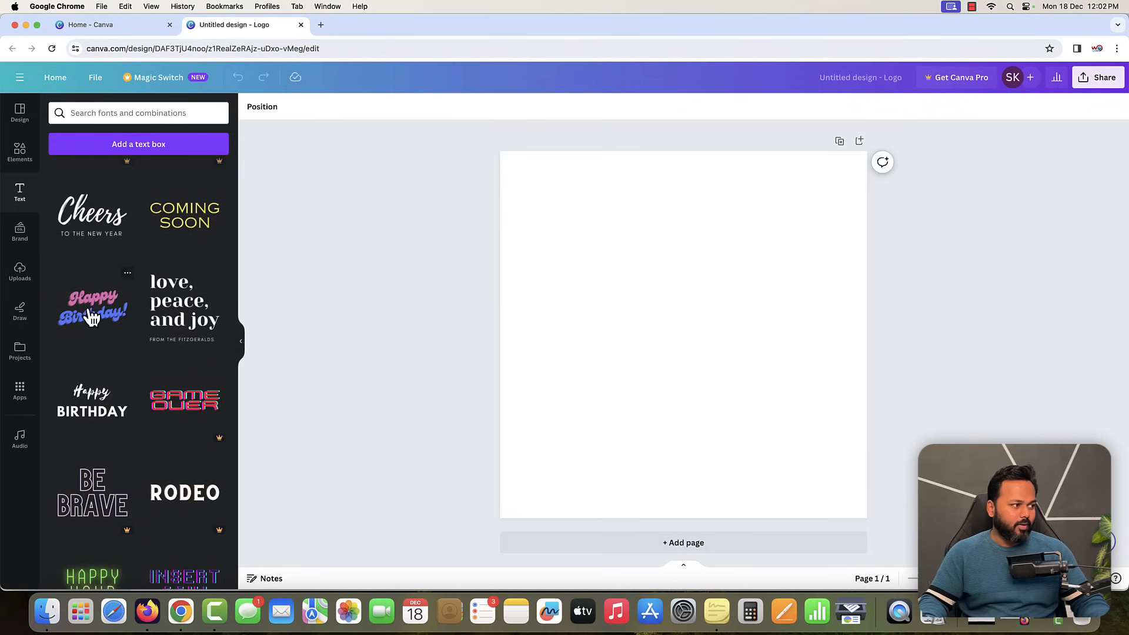
left_click(93, 318)
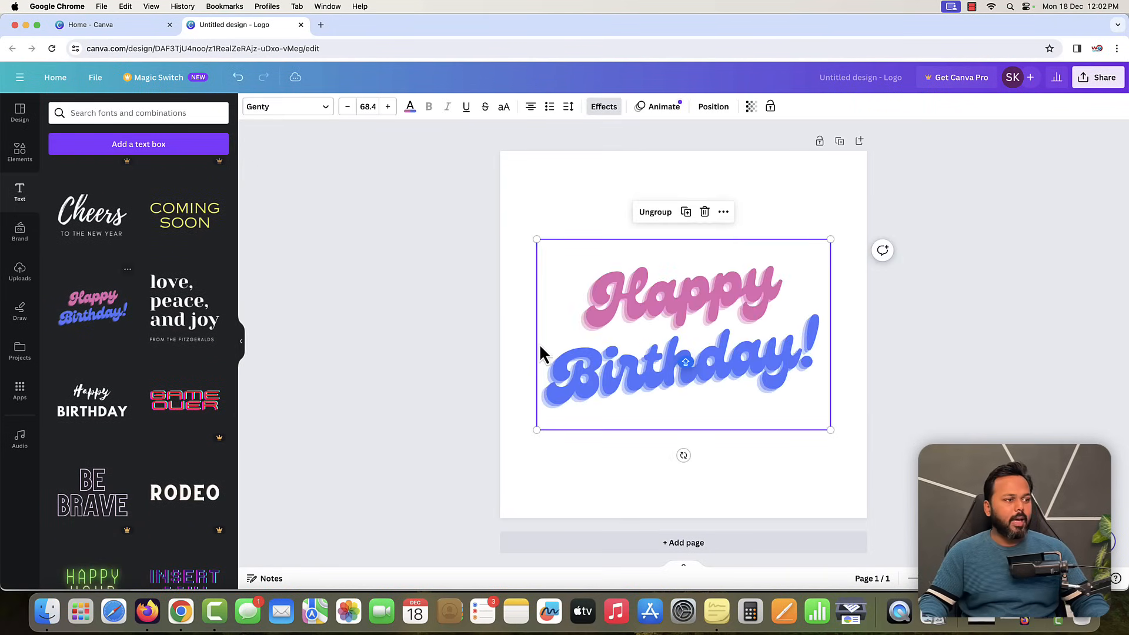
left_click(946, 371)
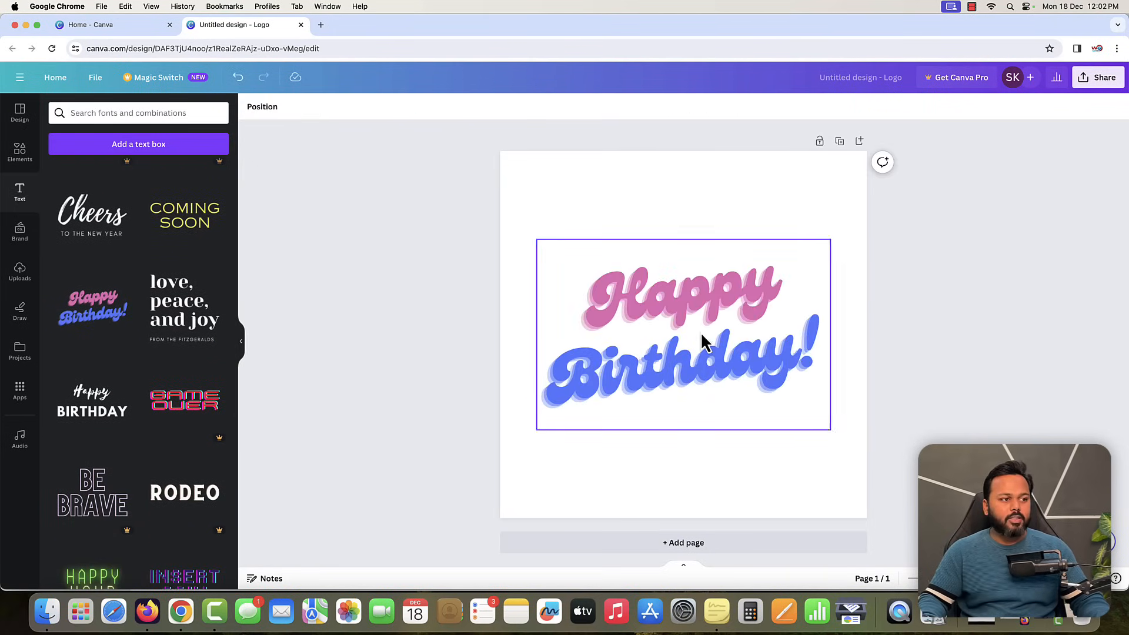
Move the grouped "Happy Birthday!" text slightly higher on the page and select each word within the group individually.
left_click(698, 341)
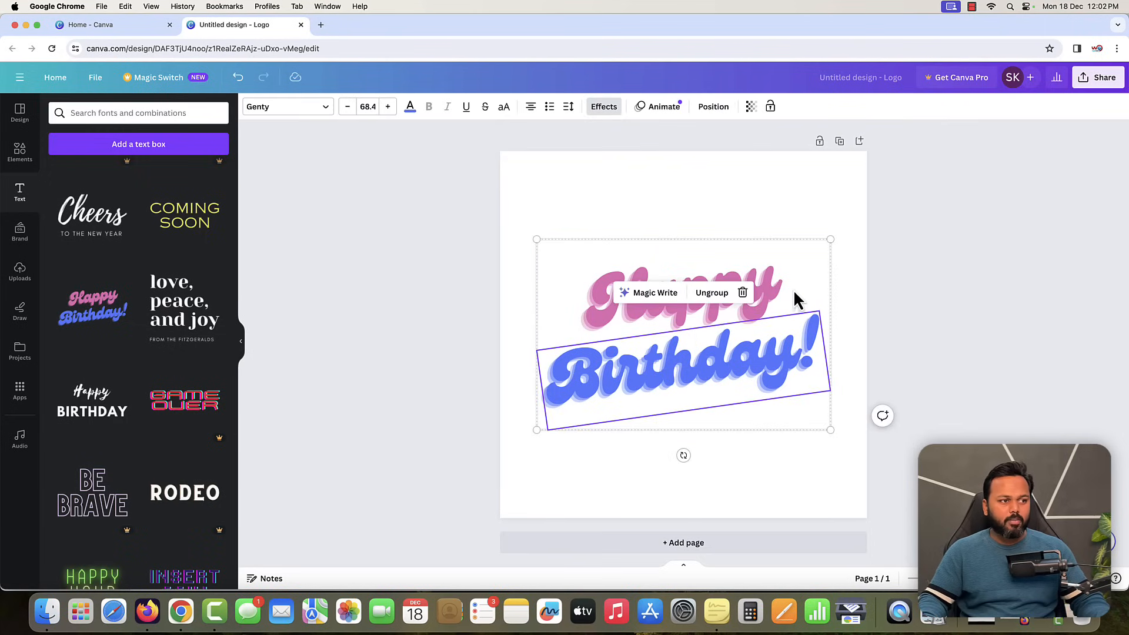
left_click_drag(794, 300, 780, 270)
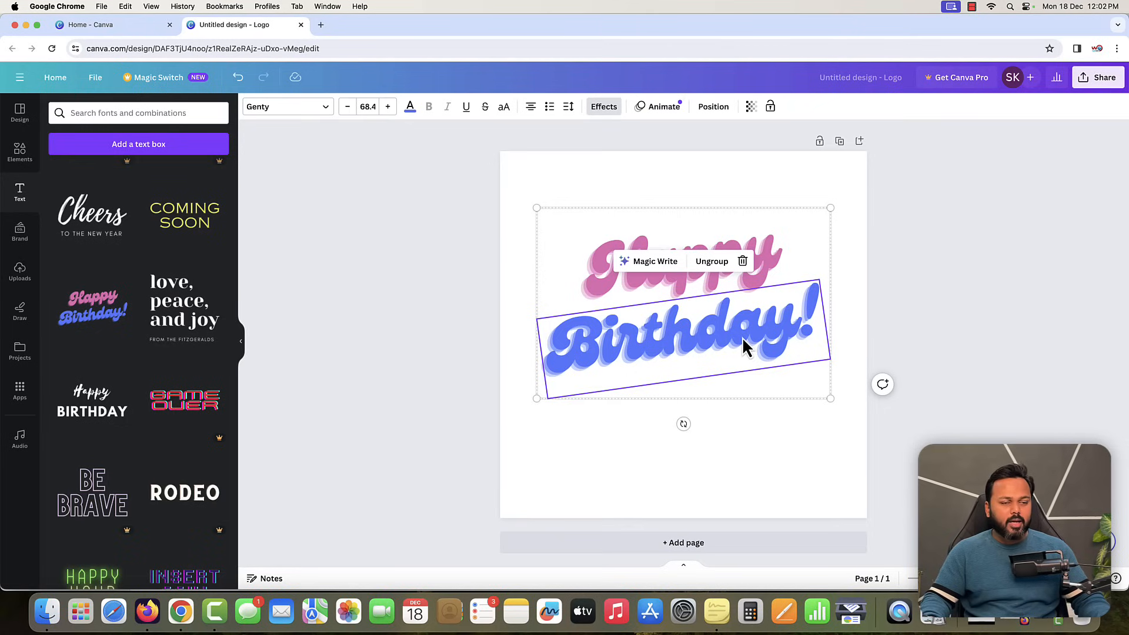
left_click(626, 276)
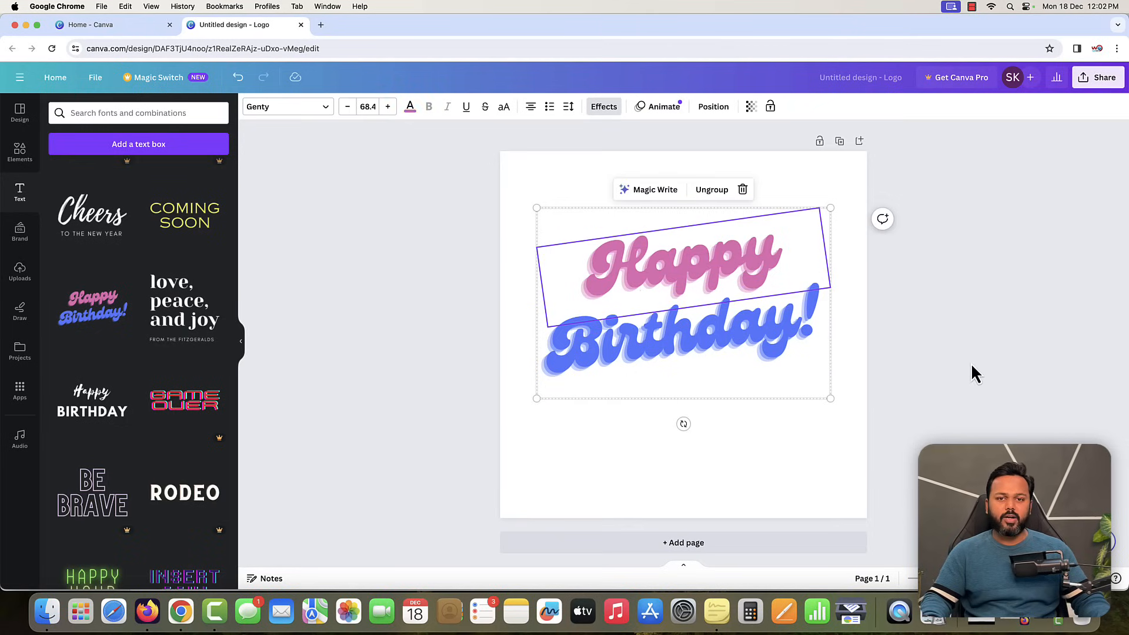
left_click(1012, 367)
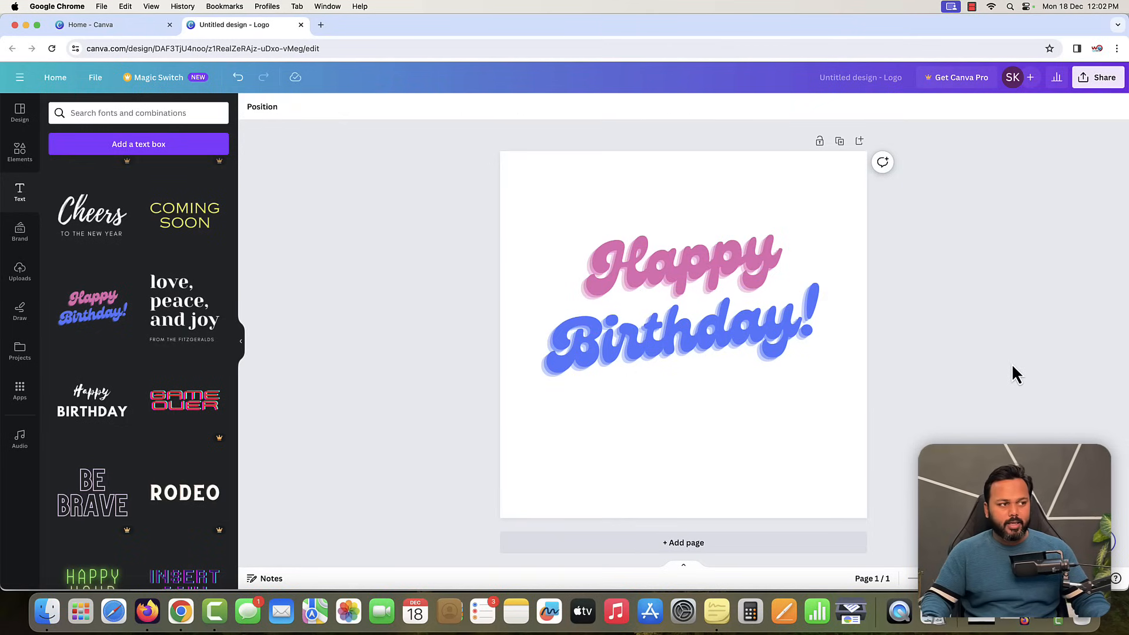
left_click(618, 266)
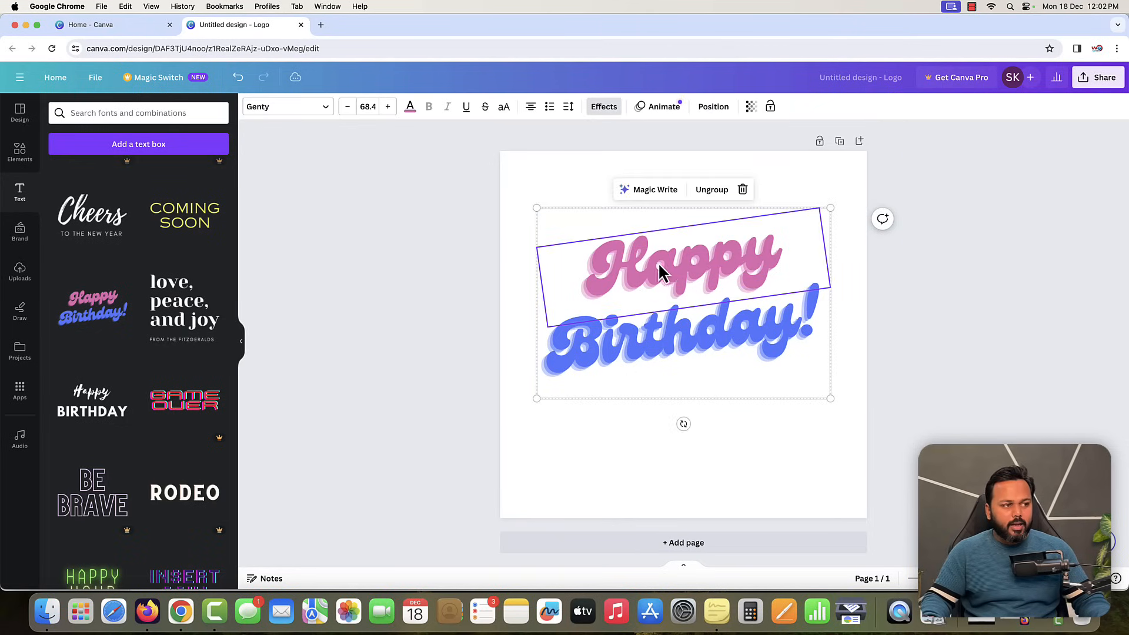
left_click(700, 334)
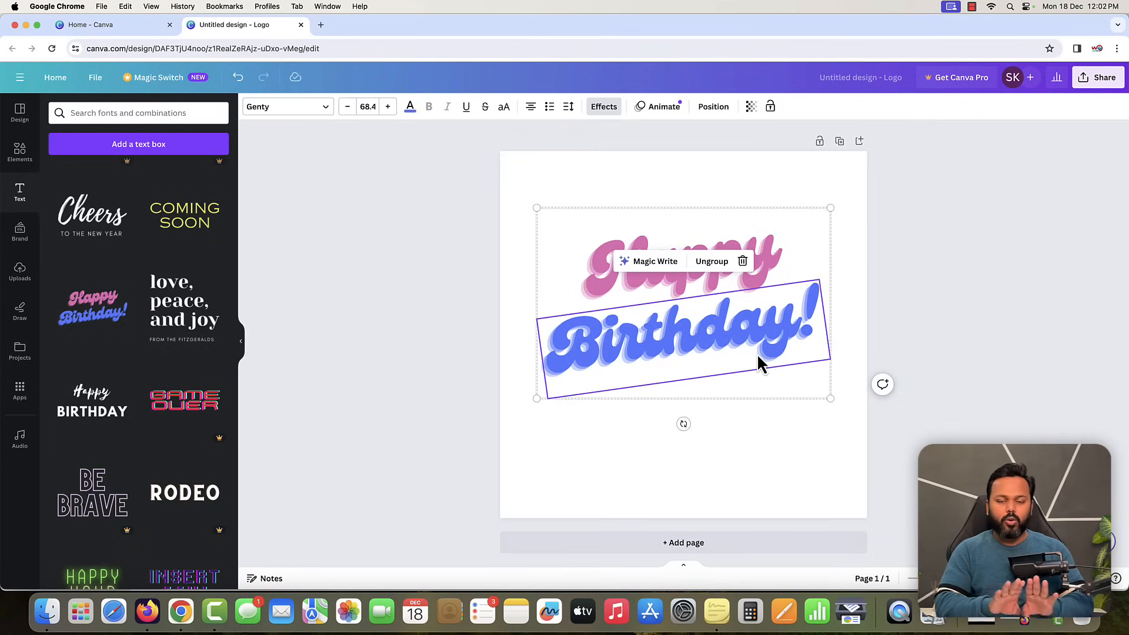
left_click(1028, 353)
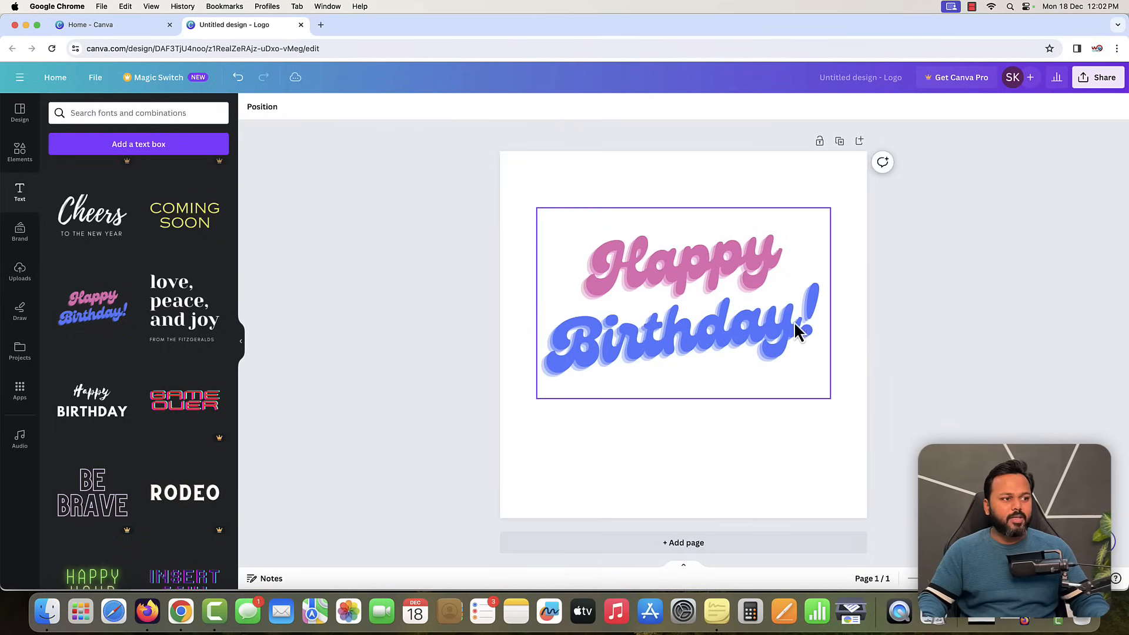
Ungroup the "Happy Birthday!" text and move each word separately further down the page.
left_click(760, 323)
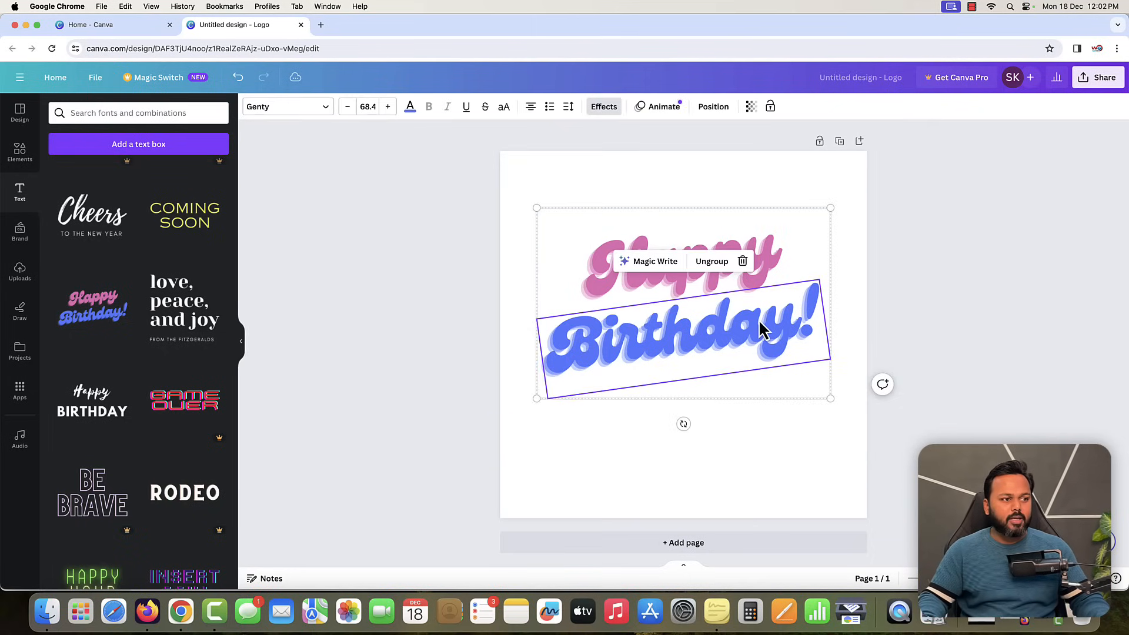
left_click(711, 264)
left_click(1003, 282)
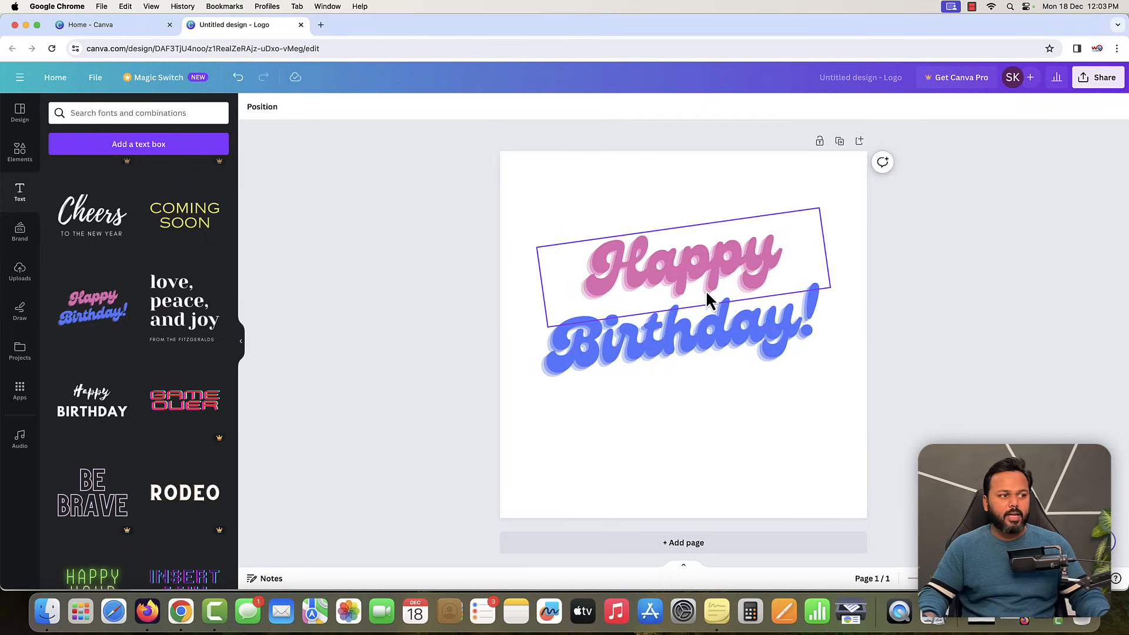
left_click_drag(708, 327, 705, 378)
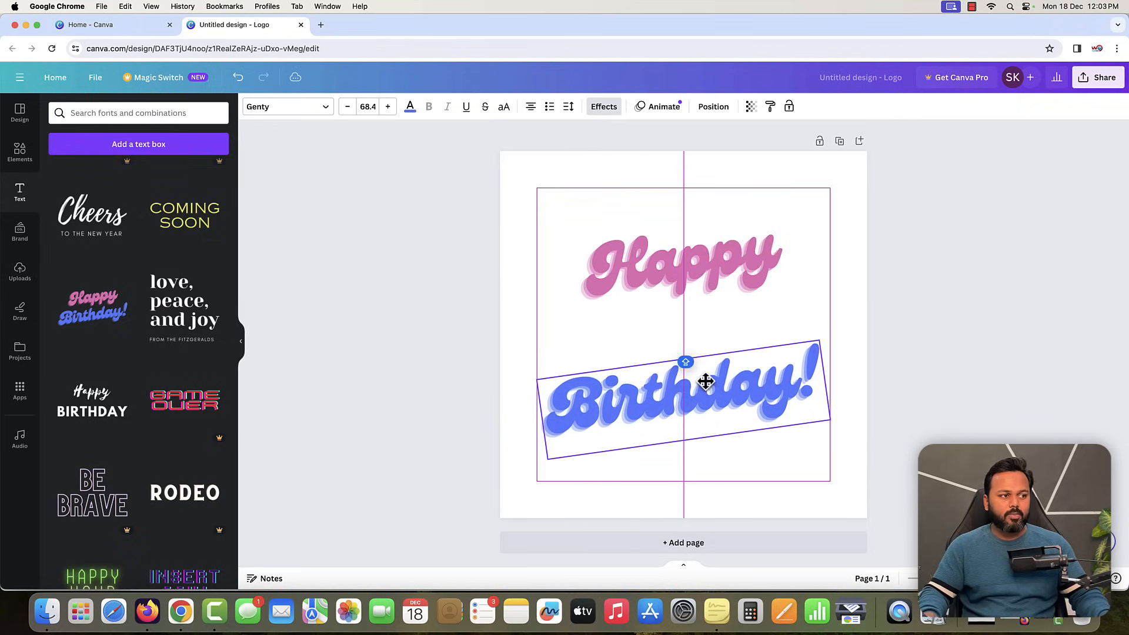
left_click(703, 284)
left_click_drag(703, 284, 698, 320)
left_click(935, 297)
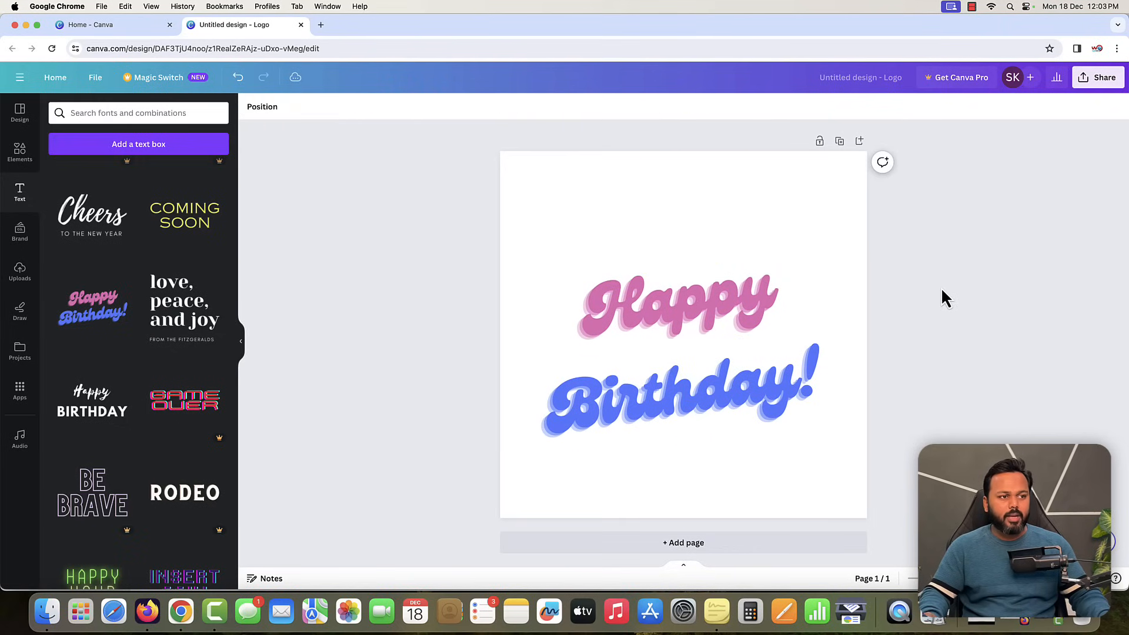
Group "Happy" and "Birthday!" together and move the group slightly higher on the page.
left_click_drag(928, 287, 682, 391)
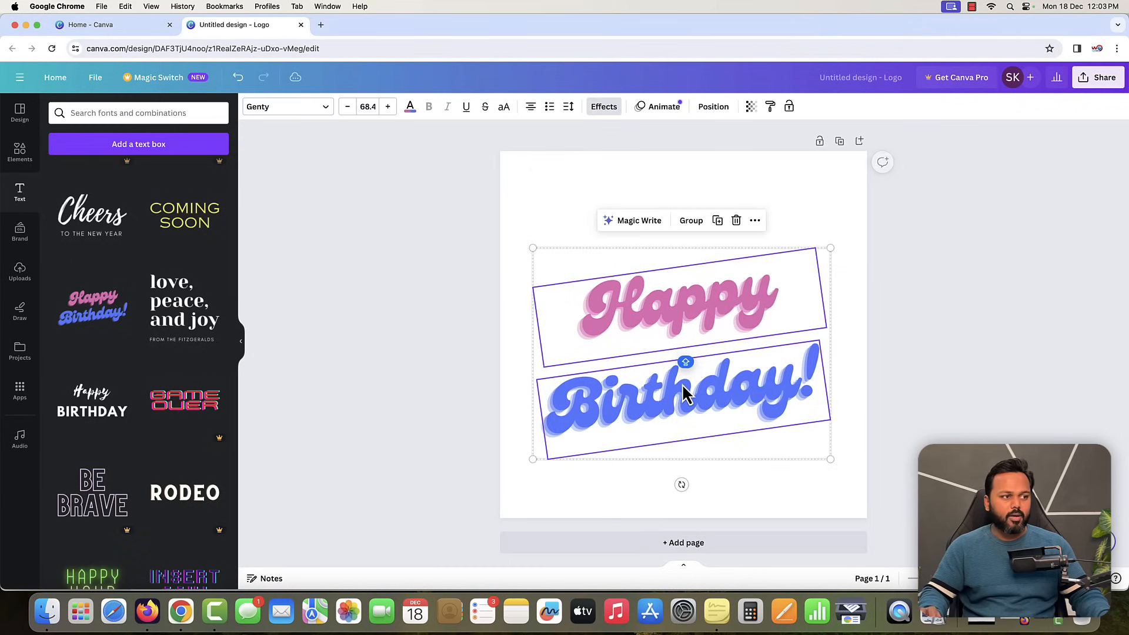
left_click(692, 226)
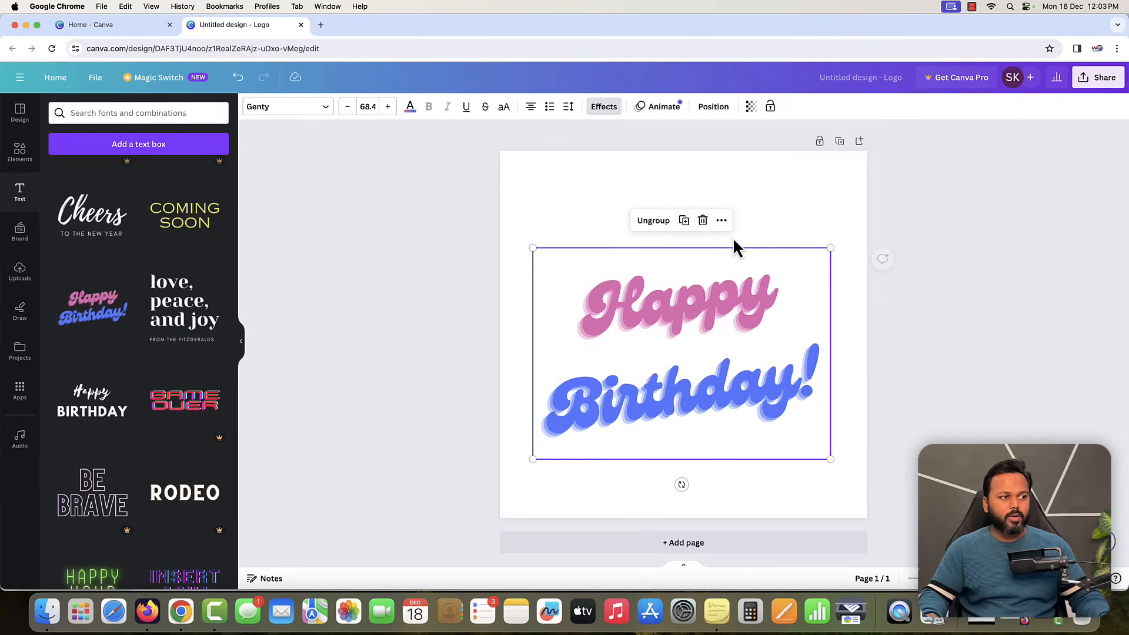
left_click(1047, 297)
mouse_move(749, 300)
left_mouse_down()
mouse_move(752, 256)
mouse_move(748, 294)
left_mouse_up()
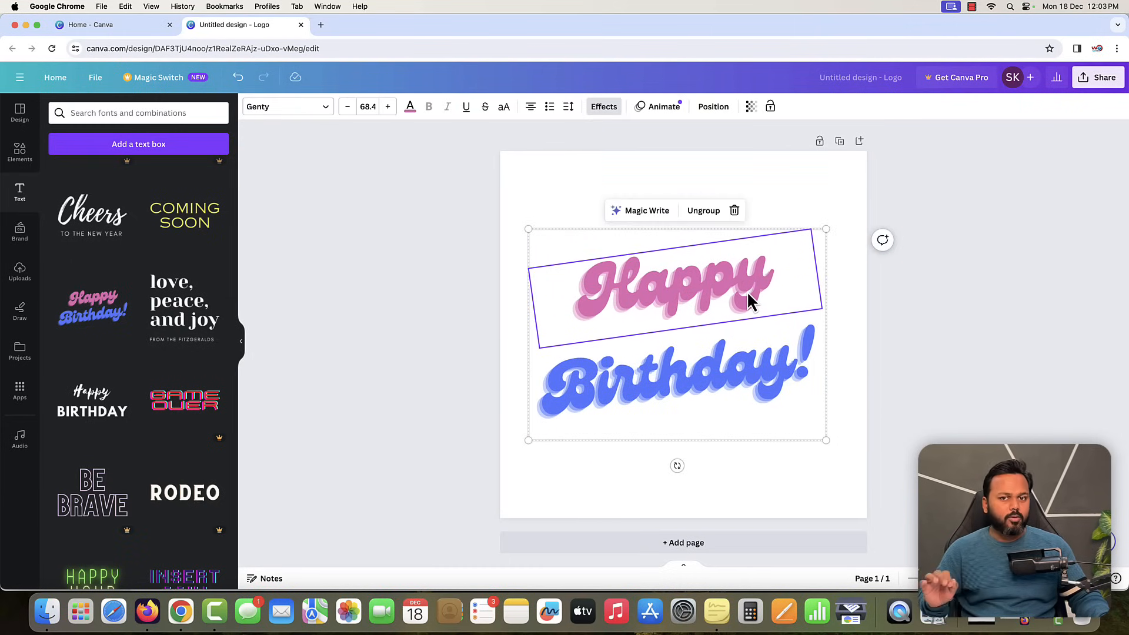
left_click(1011, 306)
Ungroup the "Happy Birthday!" text again into two separate words and deselect them.
left_click(728, 277)
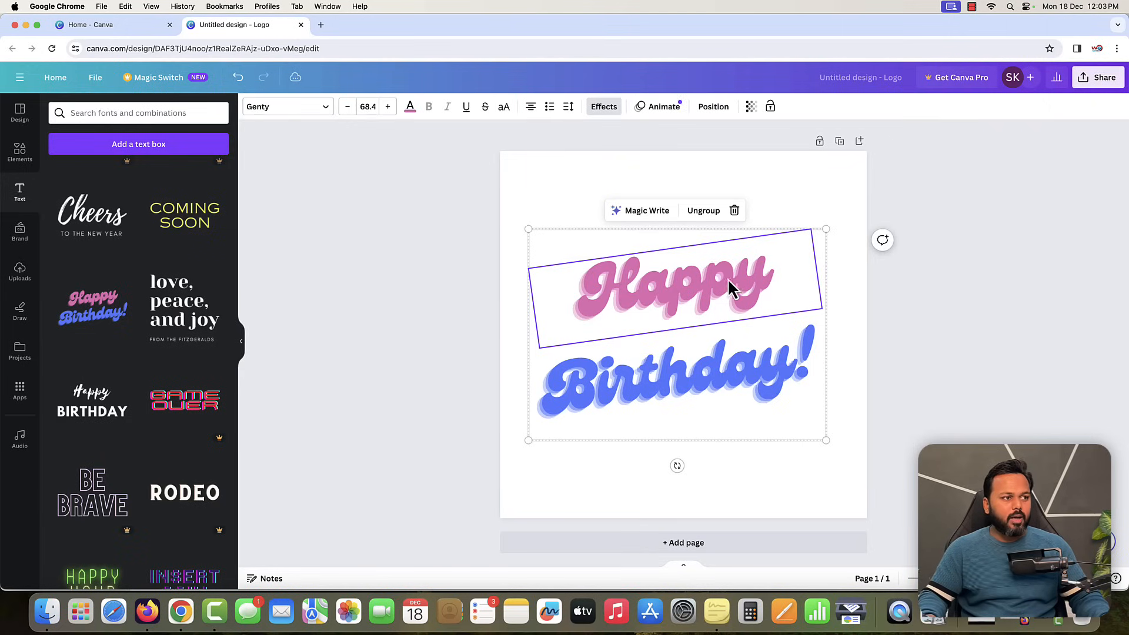
left_click(704, 213)
left_click(969, 287)
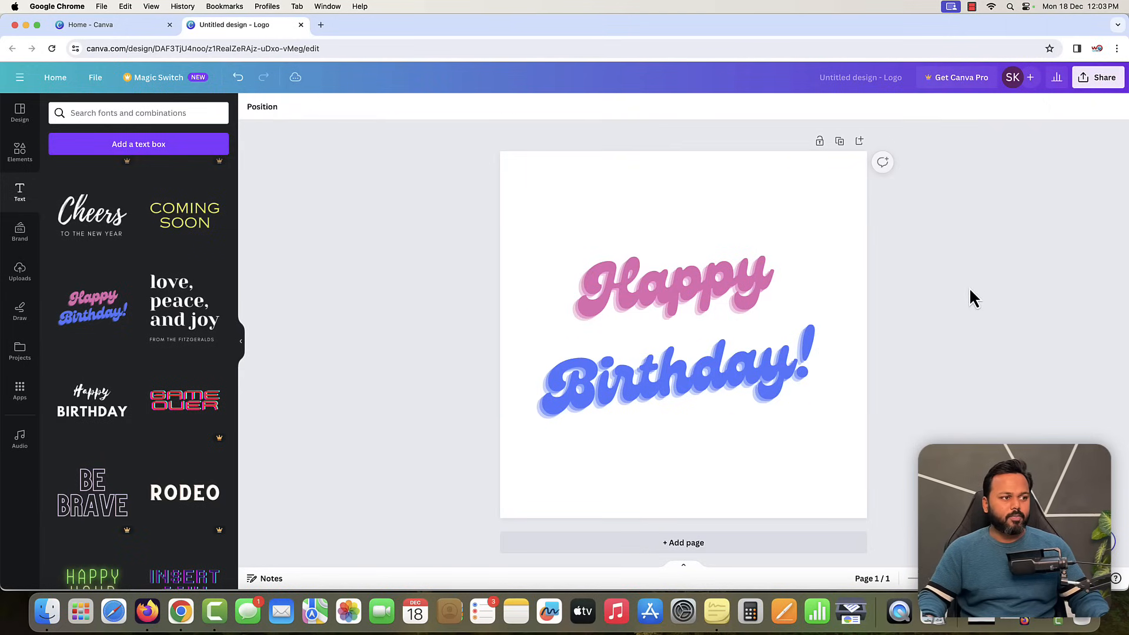
Replace "Happy" with the person's first name and "Birthday!" with the last name, without the exclamation mark.
left_click(669, 292)
double_click(669, 290)
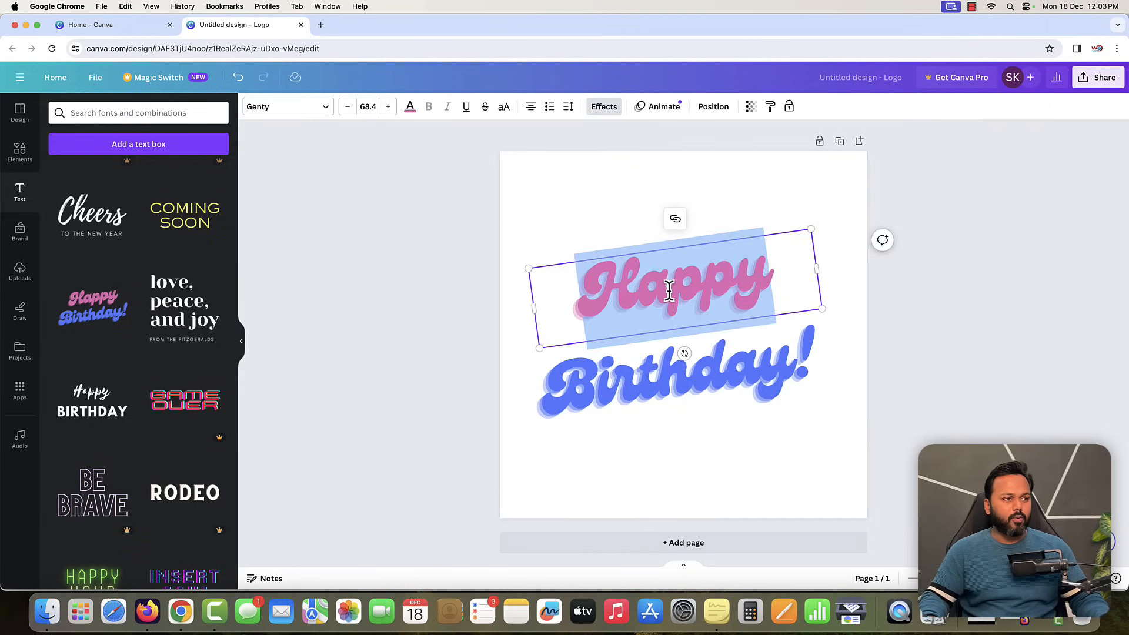
type("Saddam")
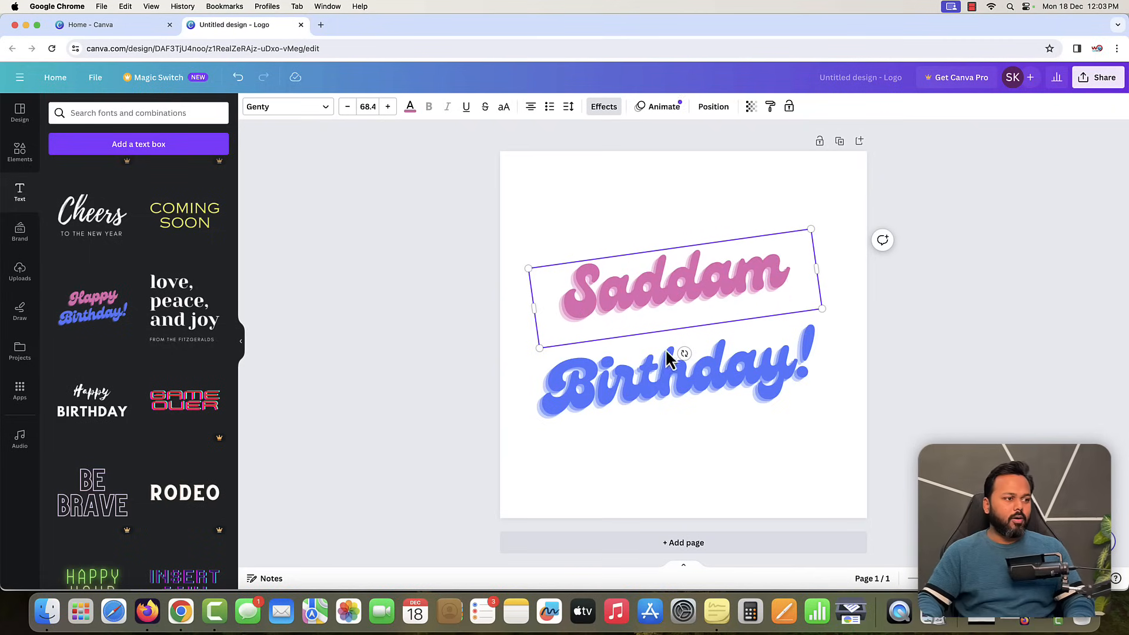
left_click(645, 375)
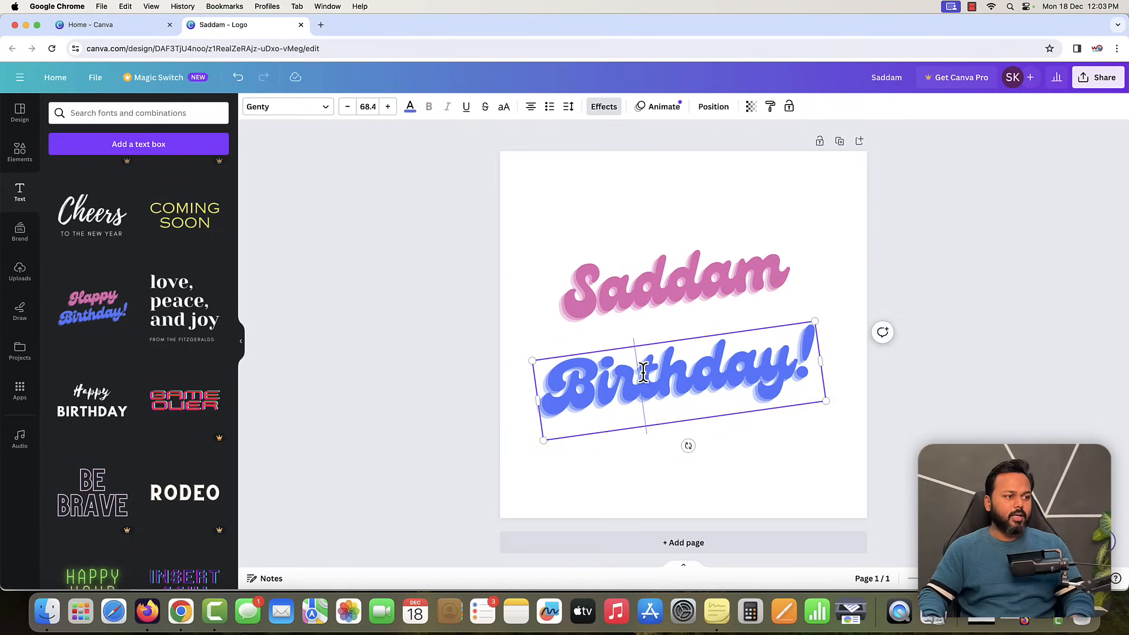
double_click(643, 371)
type("Kassim!")
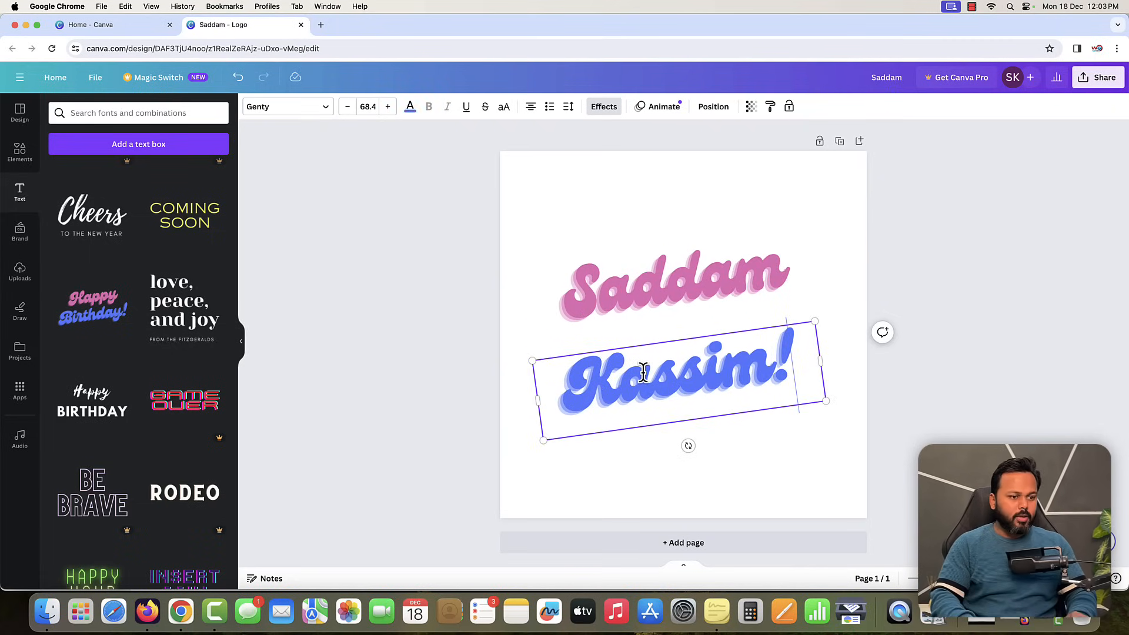
key("BackSpace")
Bring the two name words closer together and place them in the lower half of the page.
left_click_drag(725, 280, 722, 301)
left_click_drag(920, 283, 687, 360)
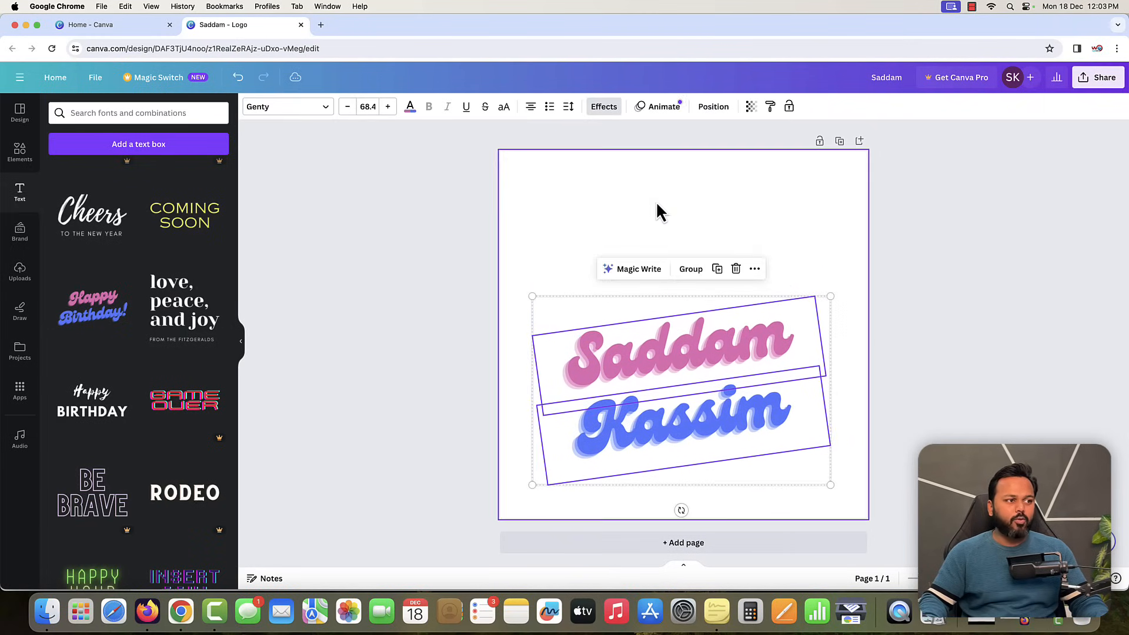
left_click(1071, 294)
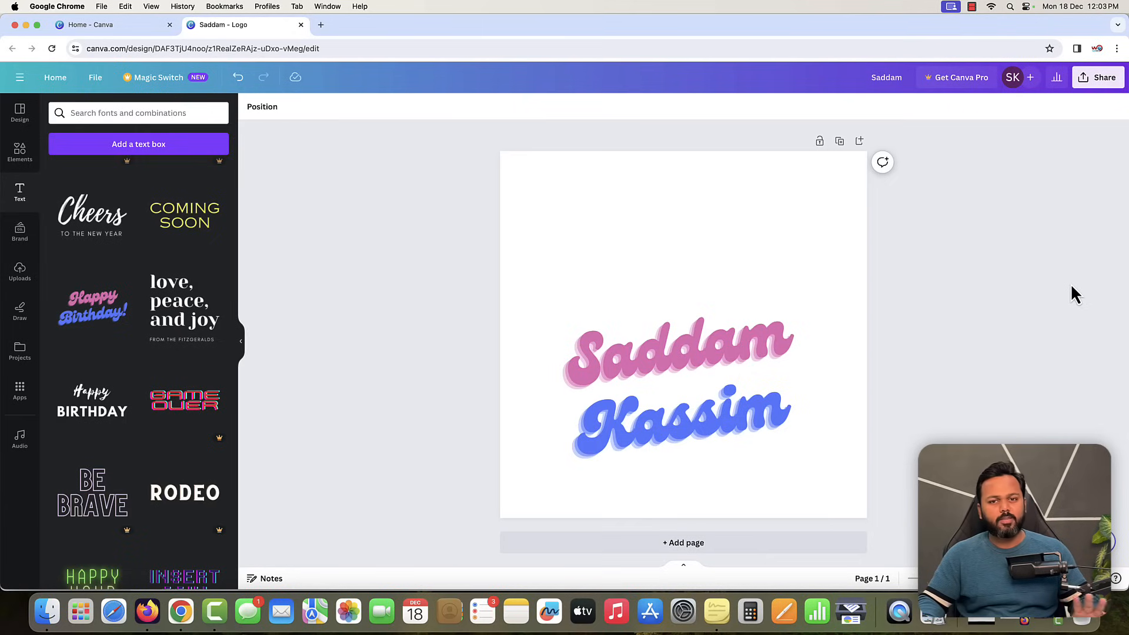
Add a circle from the Shapes collection and place it above the name in the page's upper-left area.
left_click(22, 158)
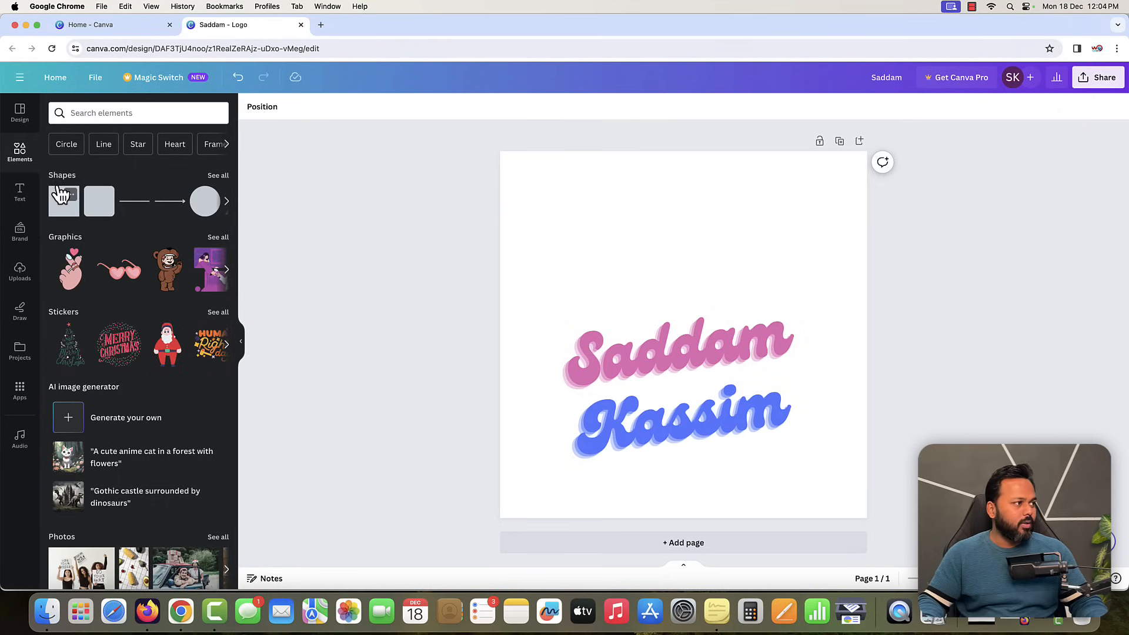
left_click(217, 176)
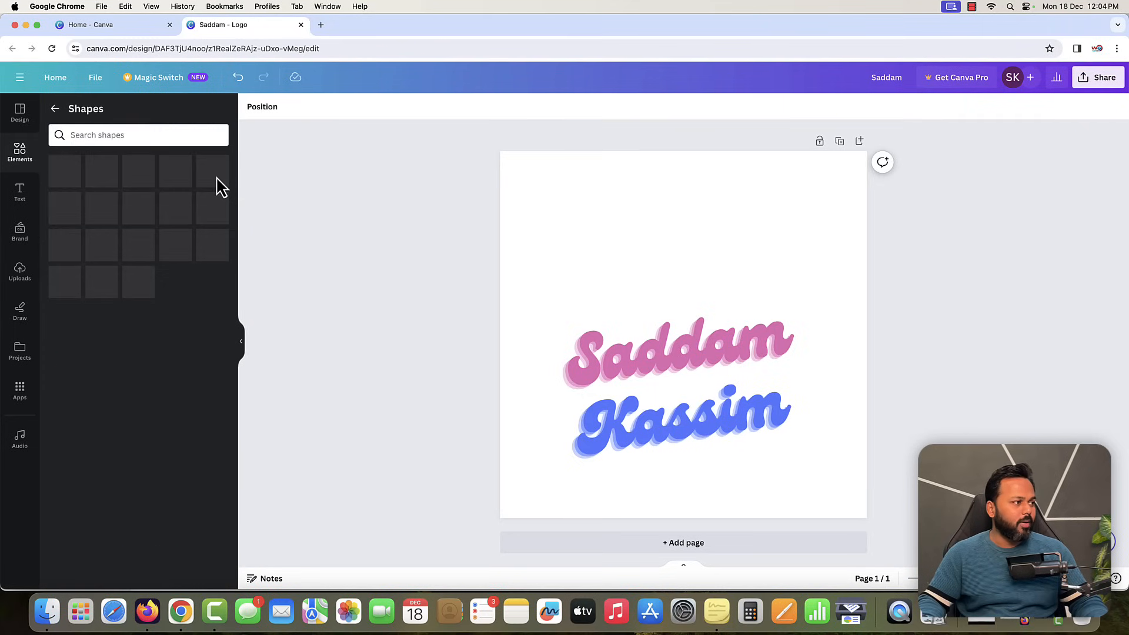
scroll(167, 367, "down", 2)
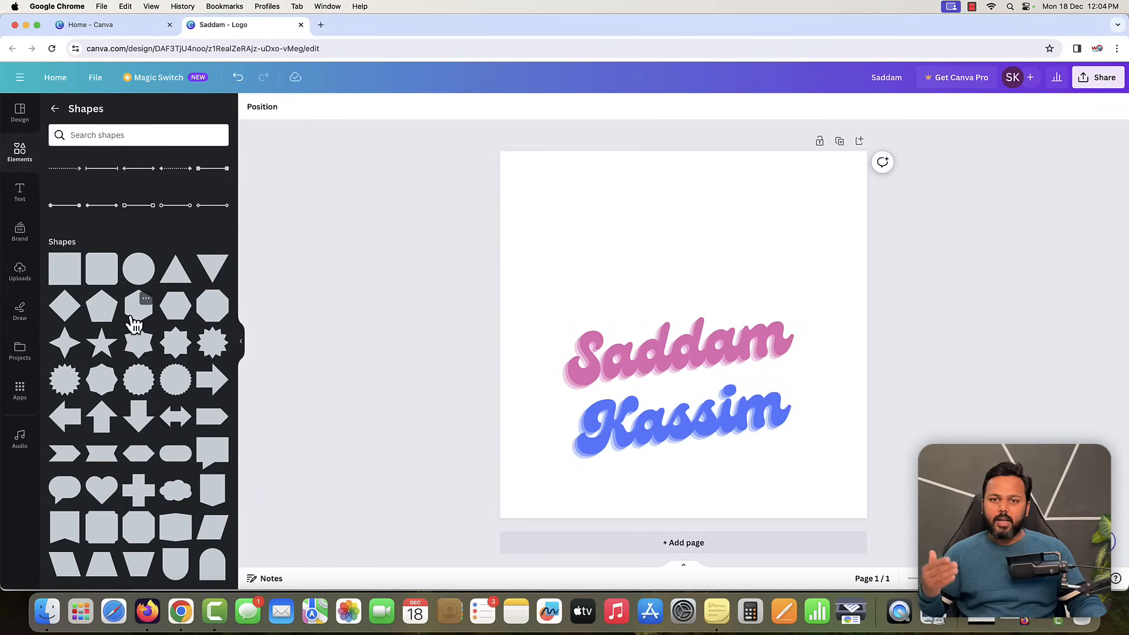
left_click(144, 279)
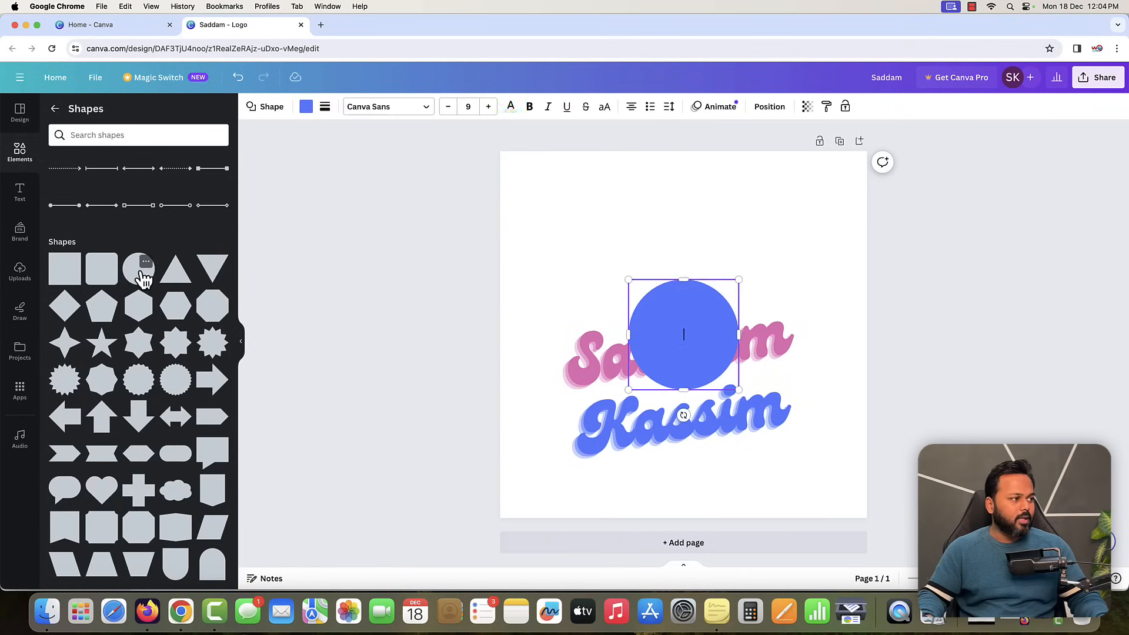
left_click(740, 309)
left_click_drag(692, 319, 596, 244)
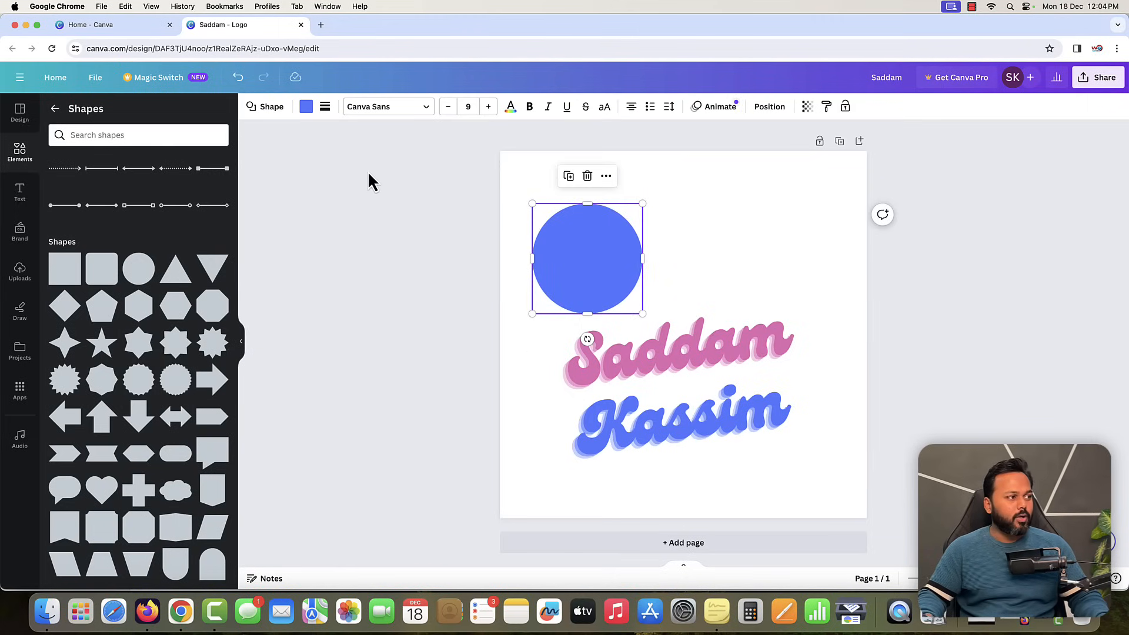
Fill the circle with the pink document color used in the first name.
left_click(307, 113)
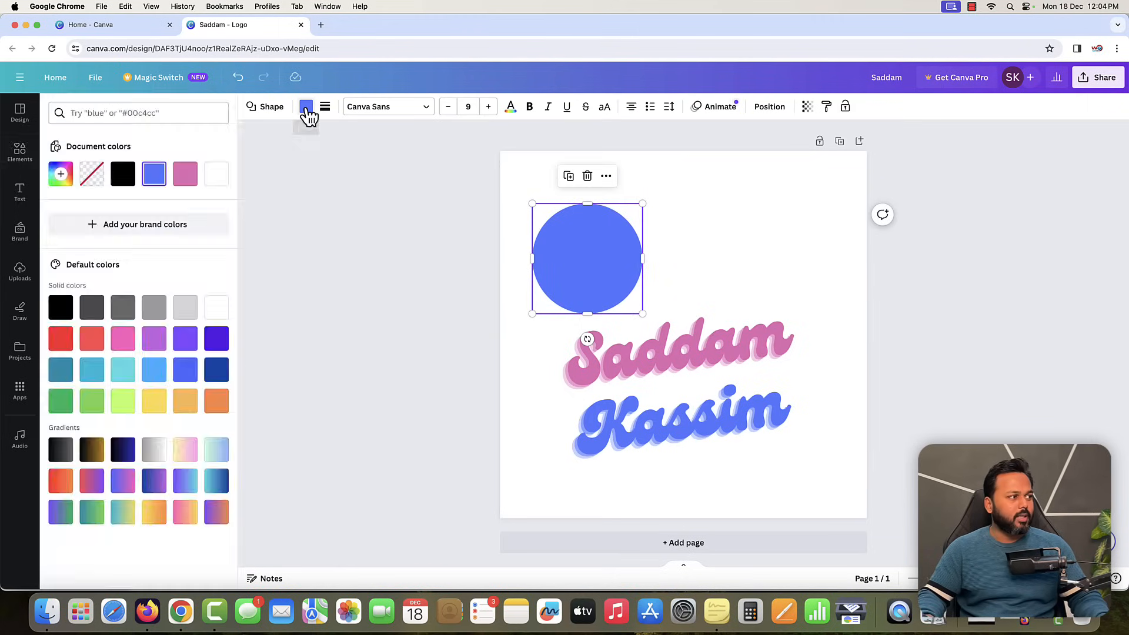
left_click(187, 181)
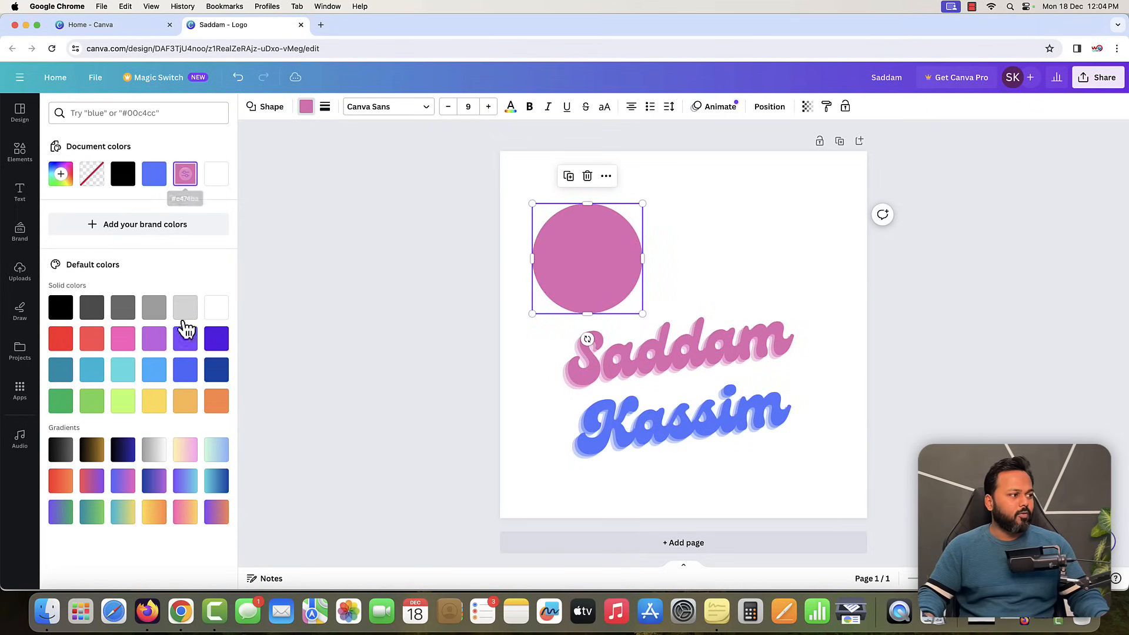
Try violet and blue default solid colors on the circle, ending with the medium blue, and open the custom color picker.
left_click(186, 339)
left_click(216, 339)
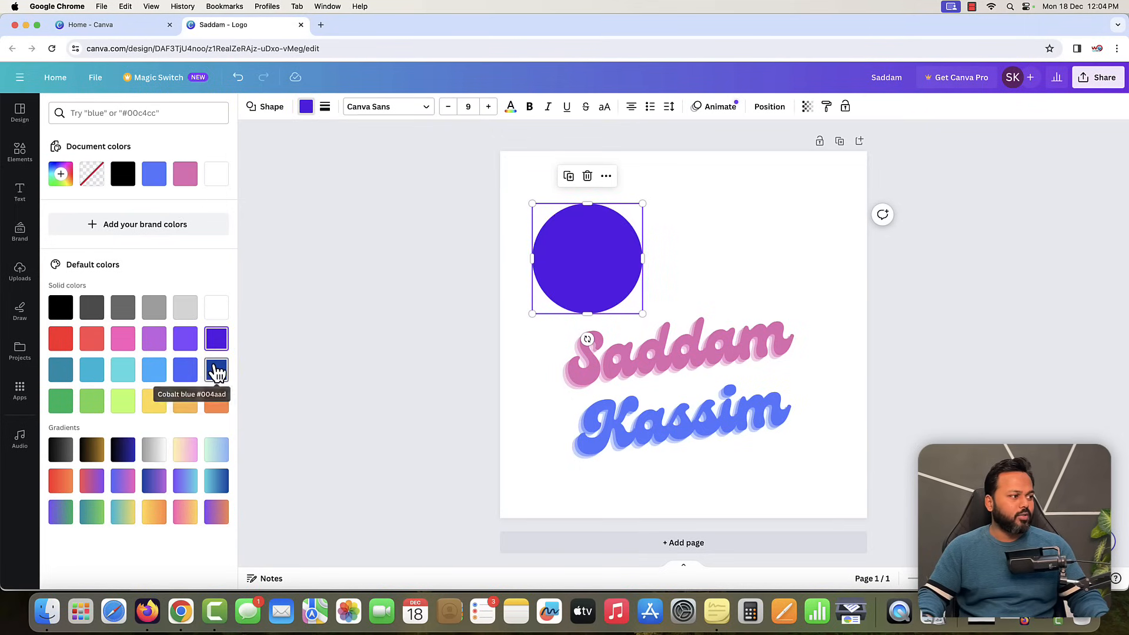
left_click(186, 370)
left_click(62, 177)
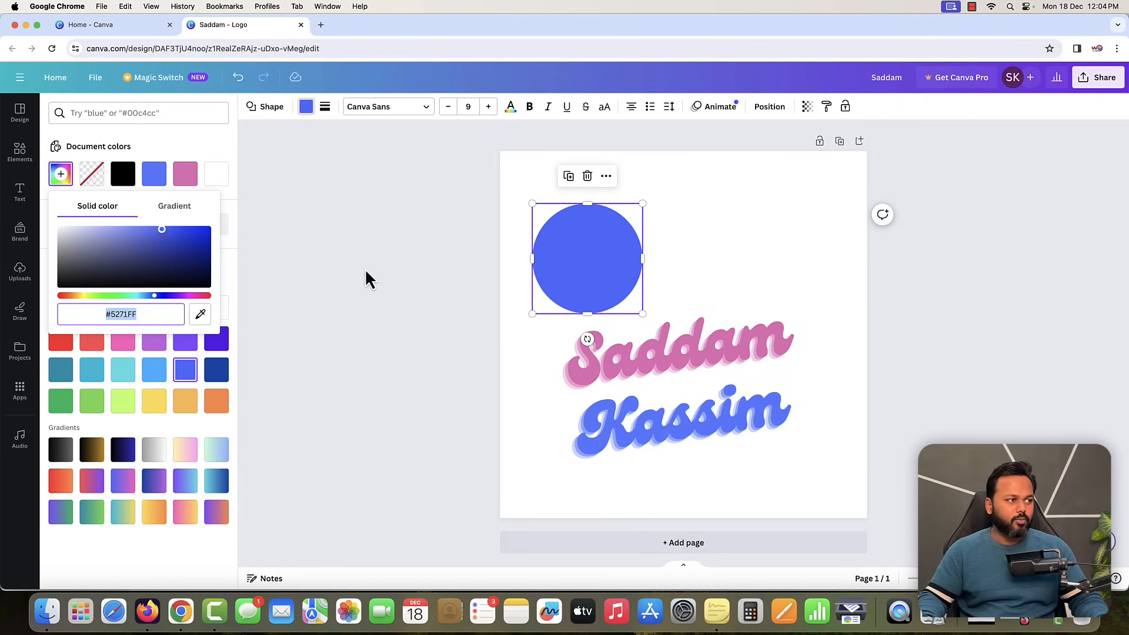
left_click(387, 276)
left_click(414, 272)
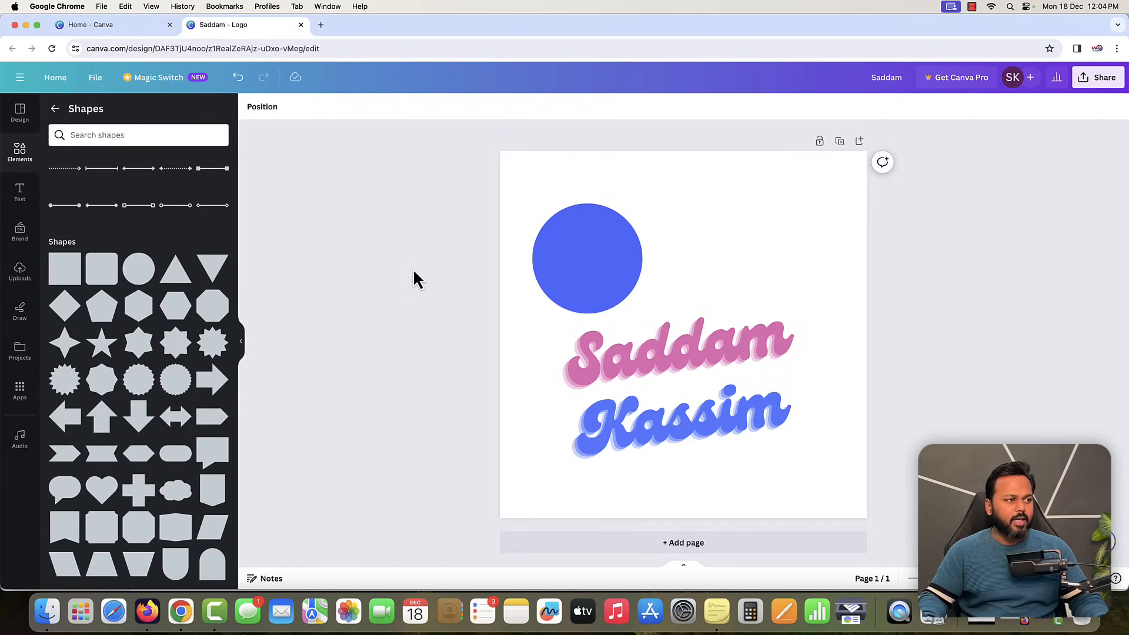
Delete the blue circle and open the full Graphics collection in the elements library.
left_click(559, 270)
key("Delete")
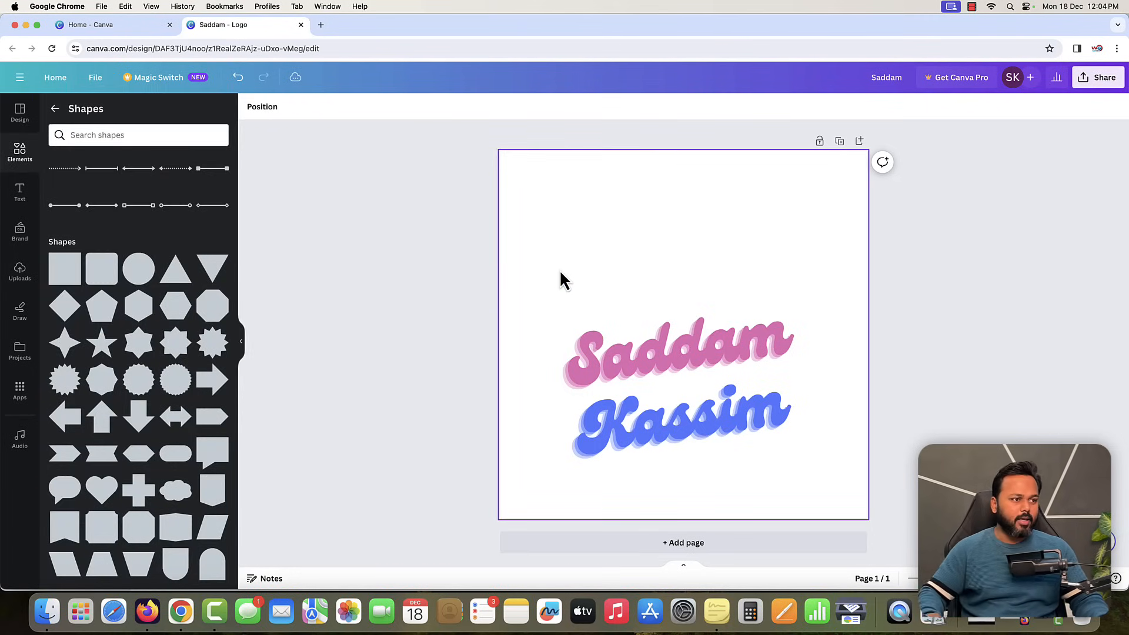
left_click(55, 108)
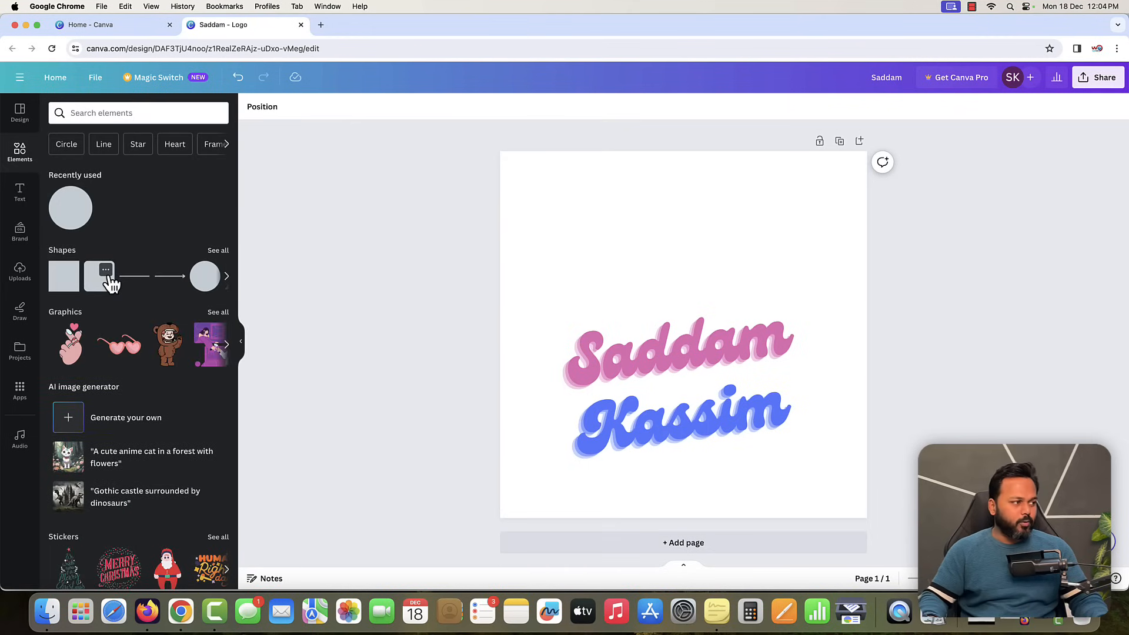
scroll(99, 302, "down", 1)
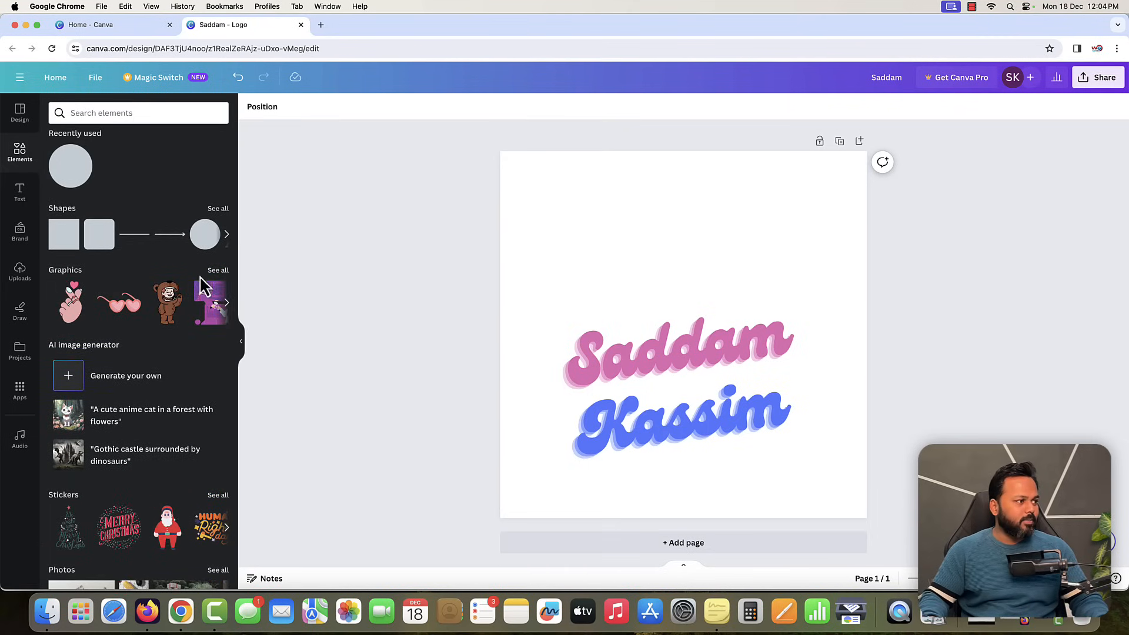
left_click(219, 272)
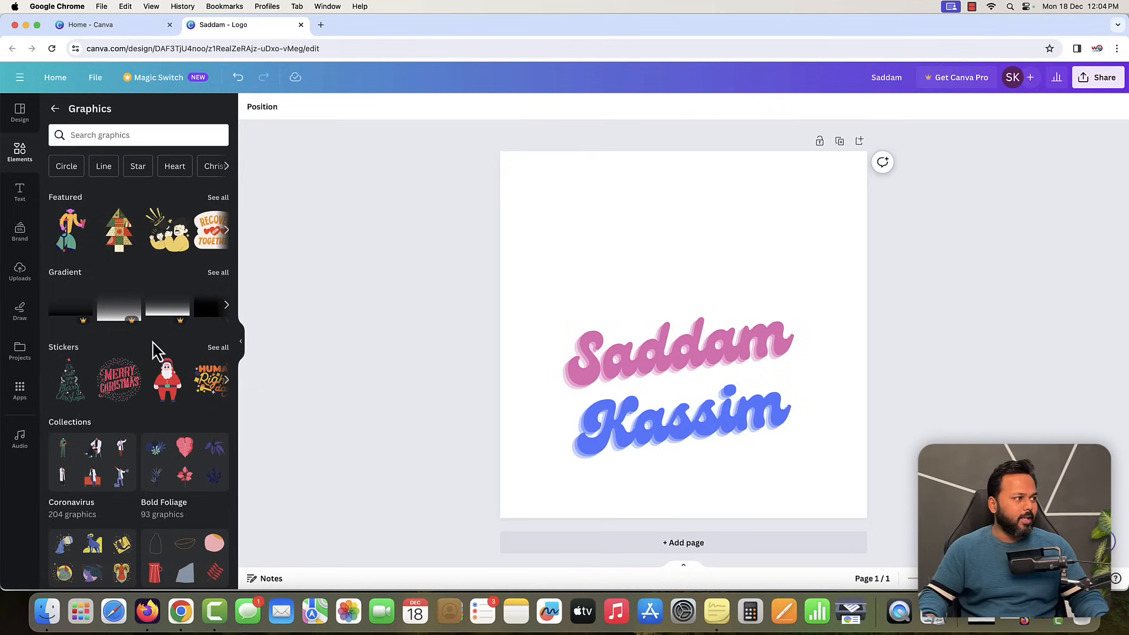
Look over the featured graphics and search the graphics library for "web development".
left_click(218, 198)
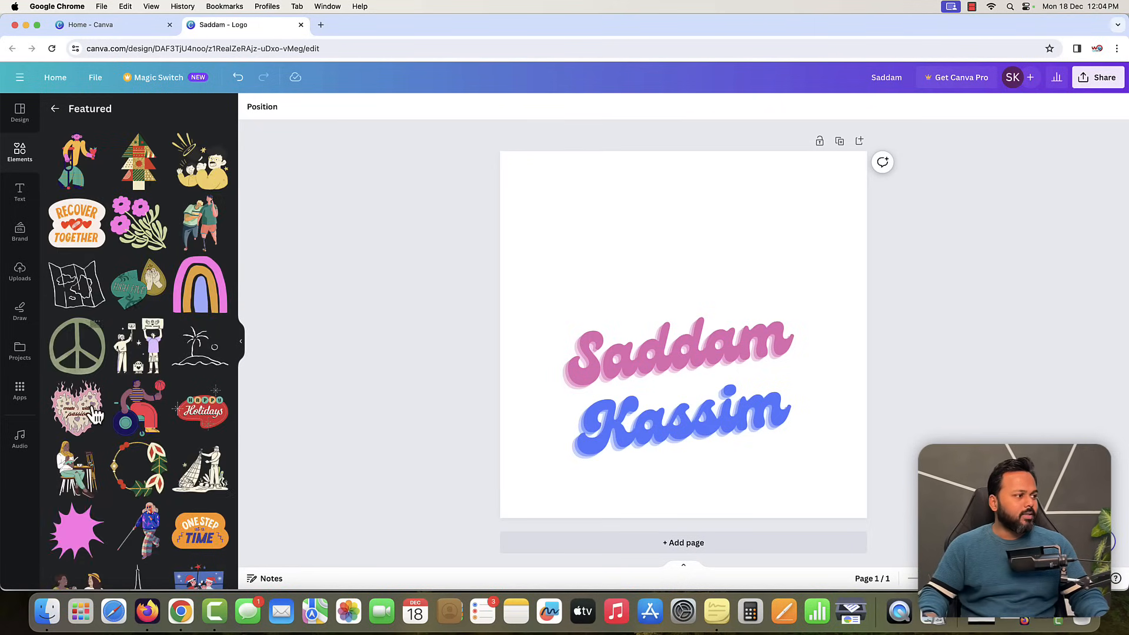
left_click(54, 109)
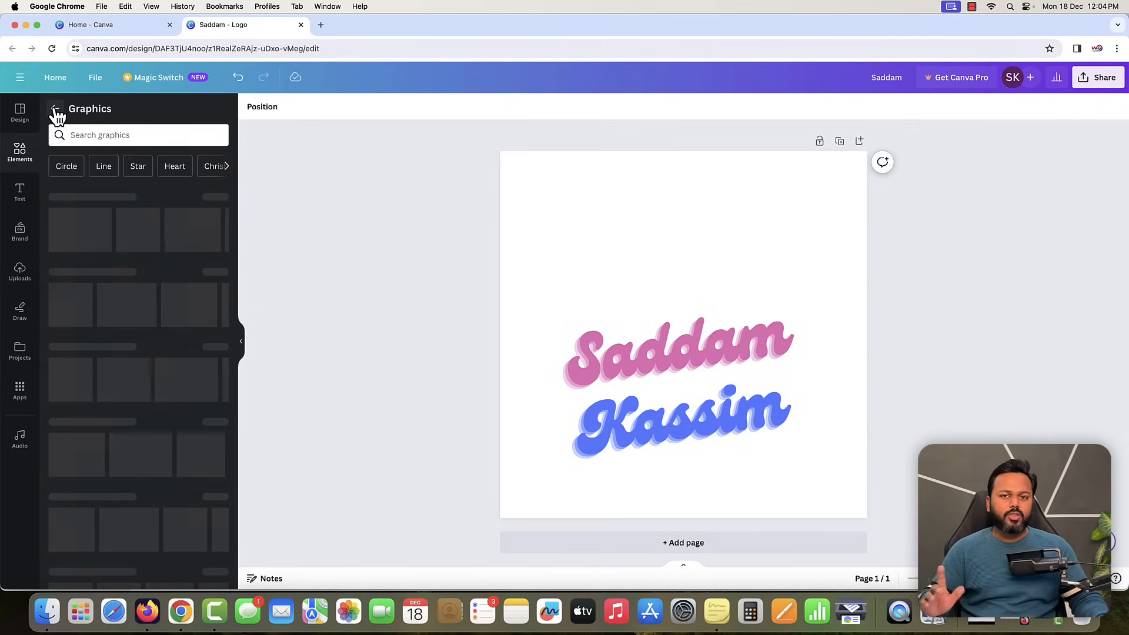
left_click(117, 135)
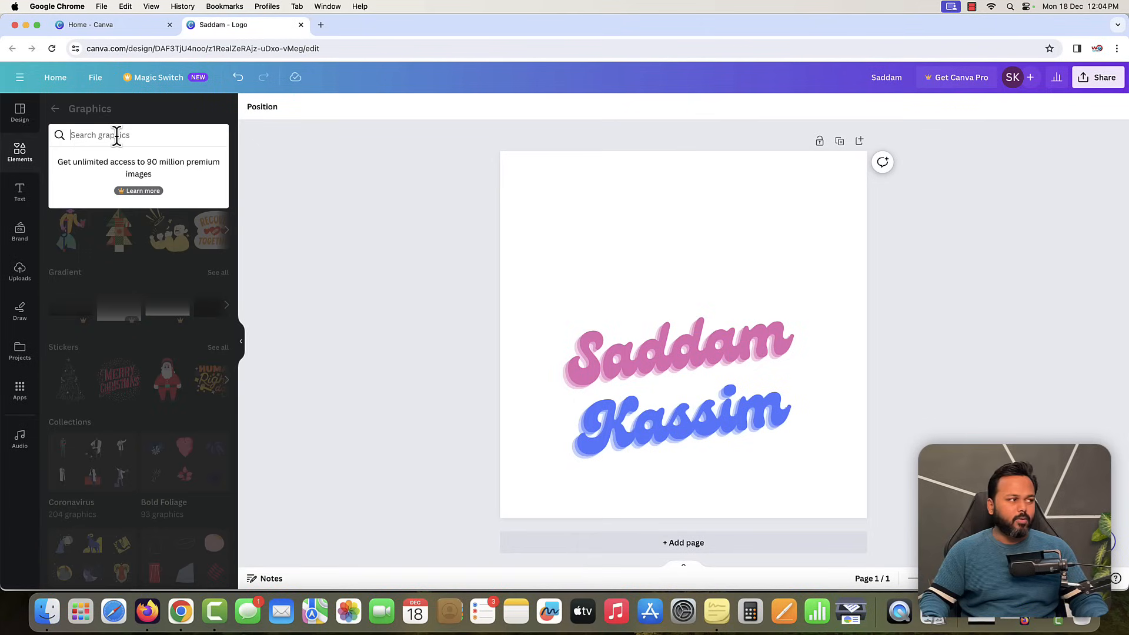
type("web development")
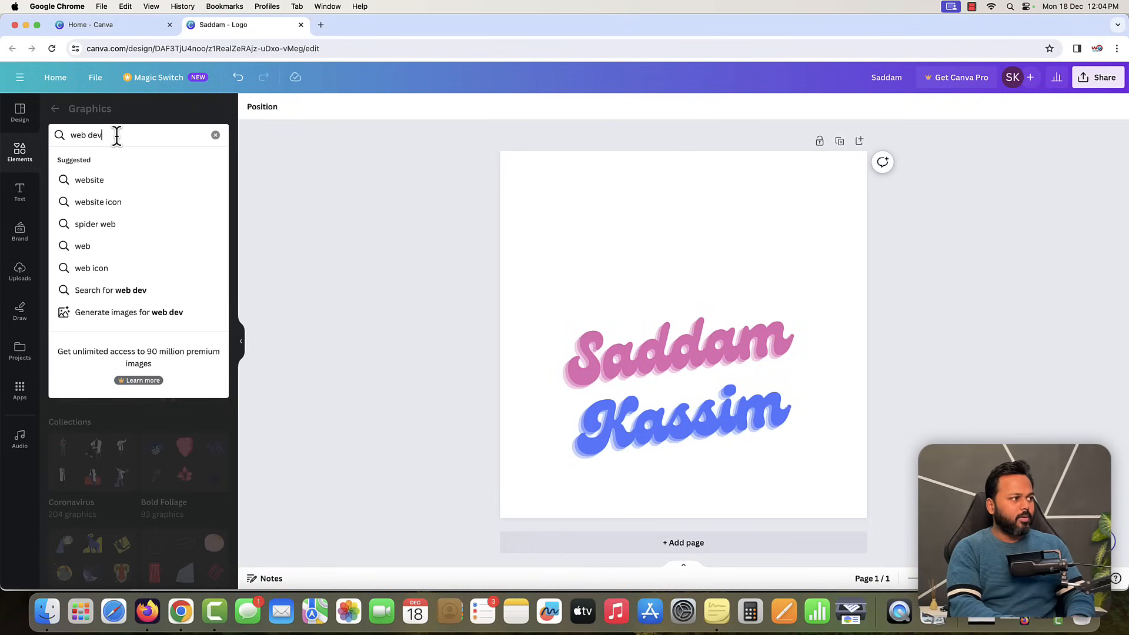
key("Return")
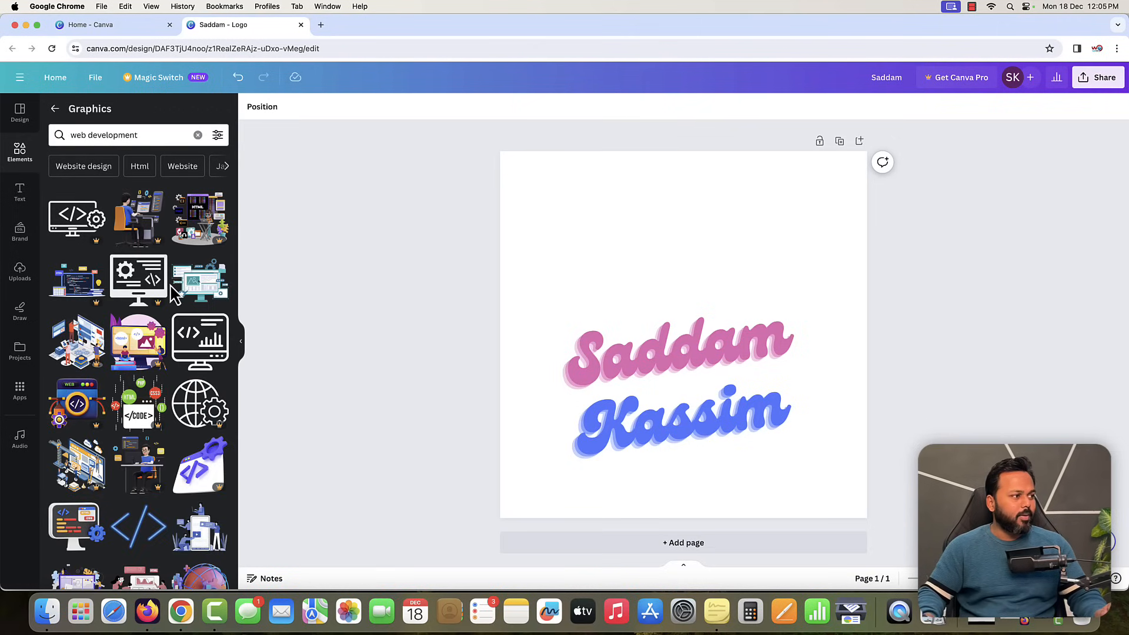
Add the computer monitor graphic with the HTML and CSS labels and blue gear to the page.
scroll(170, 294, "down", 2)
scroll(164, 271, "up", 2)
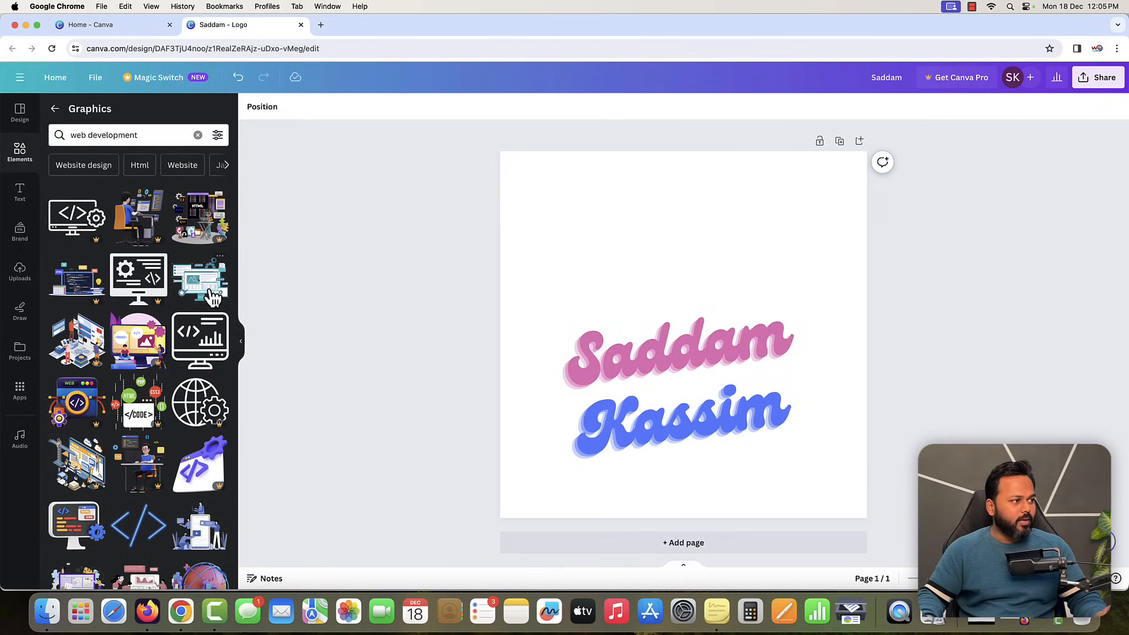
scroll(200, 343, "down", 5)
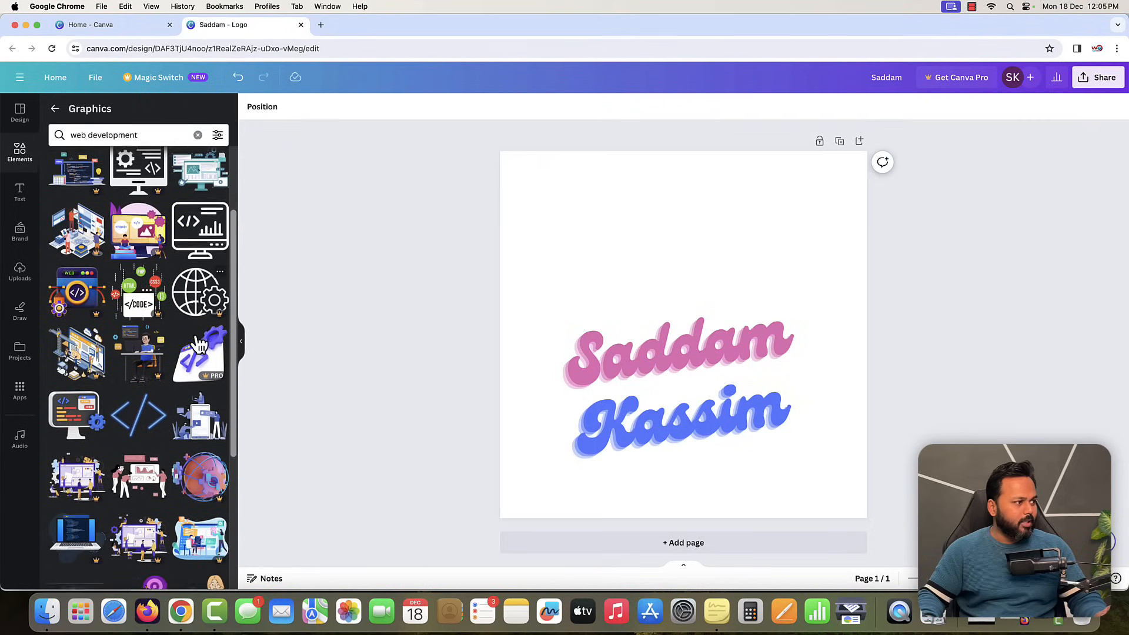
scroll(171, 344, "down", 2)
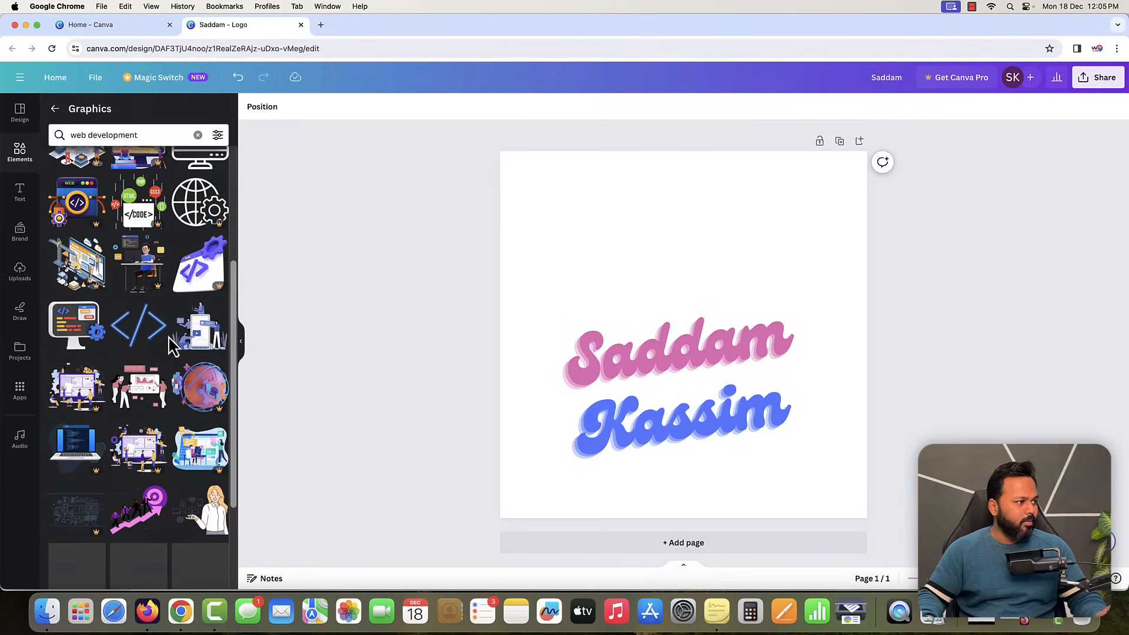
left_click(76, 329)
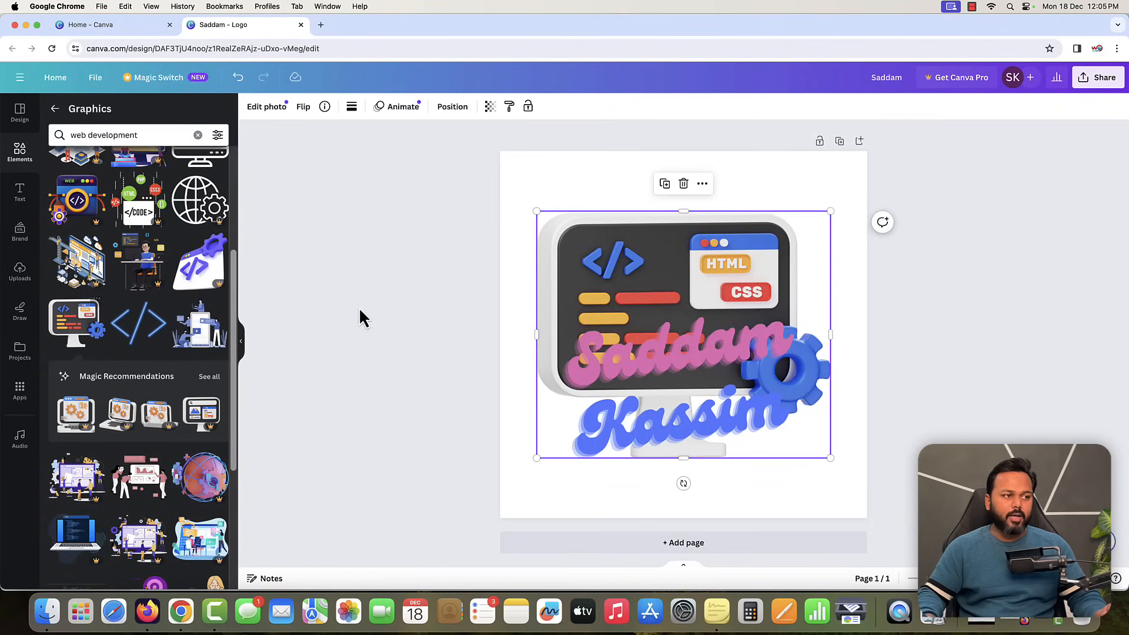
Shrink the monitor graphic and place it at the page's left side at mid-height, moving the first name out of its way.
left_click_drag(670, 294, 666, 266)
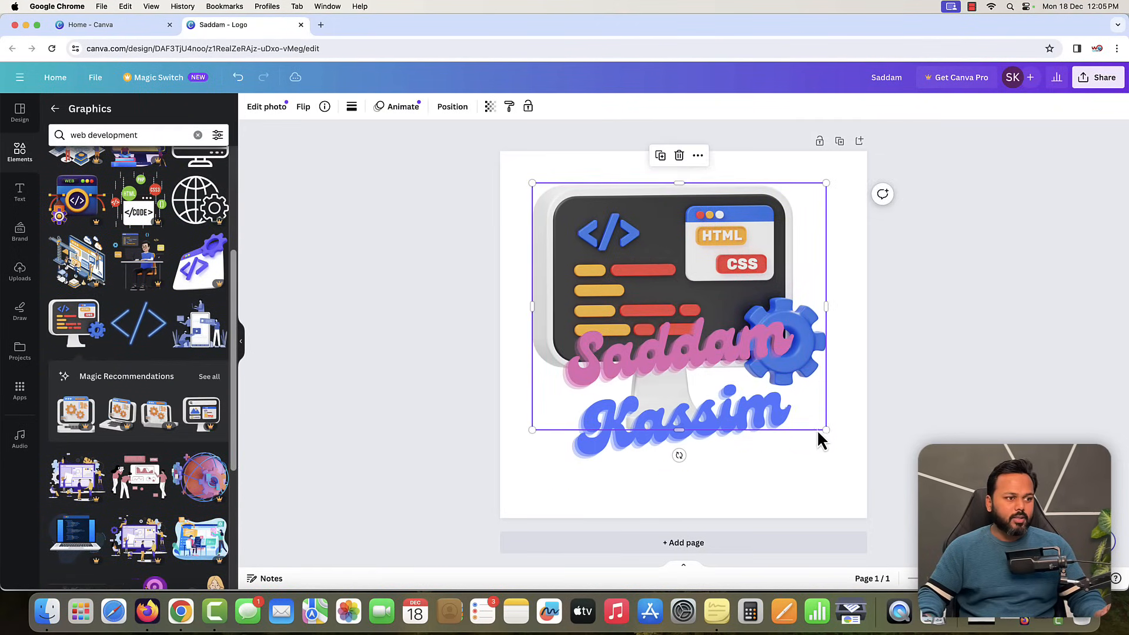
left_click_drag(824, 431, 678, 308)
left_click_drag(615, 262, 620, 276)
left_click(723, 351)
left_click_drag(723, 351, 856, 214)
left_click(600, 233)
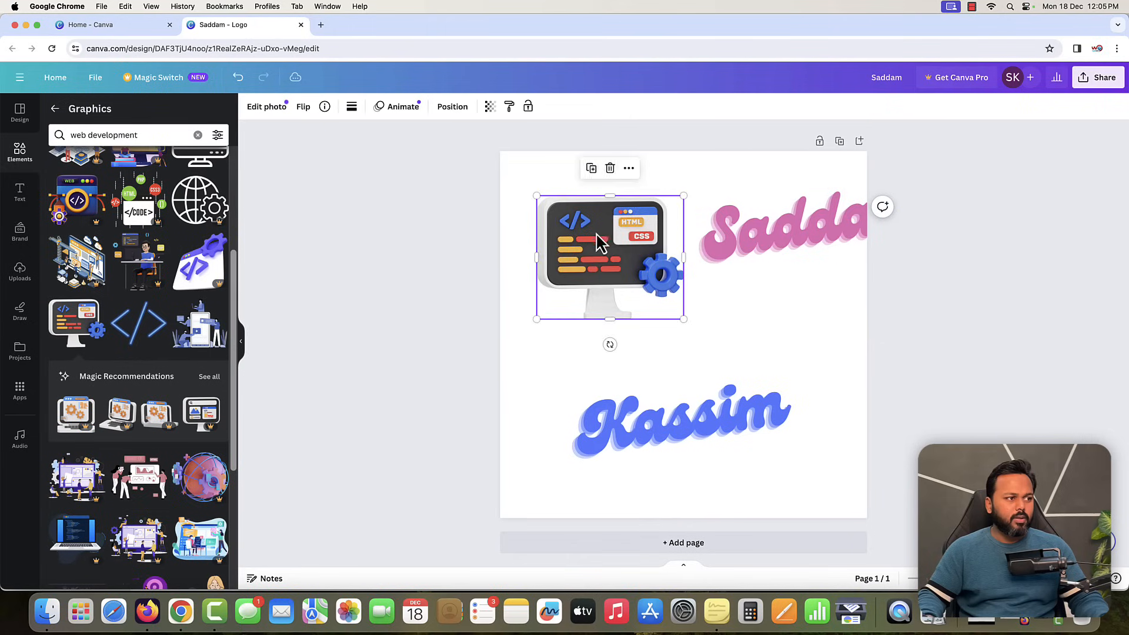
left_click_drag(600, 233, 585, 295)
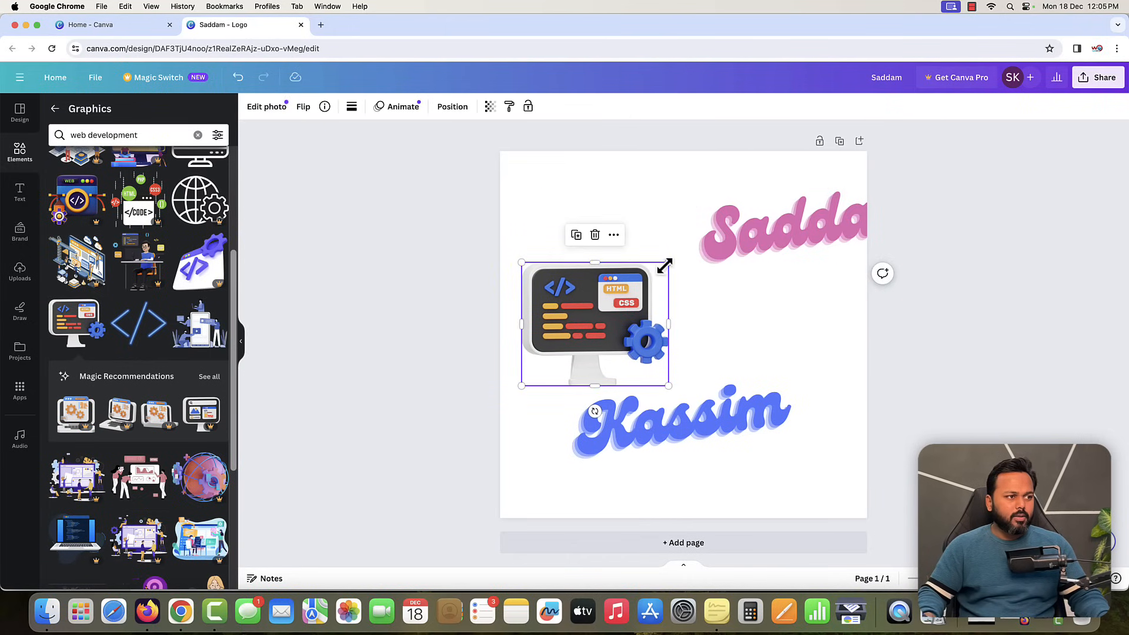
left_click_drag(662, 263, 647, 275)
Reduce the first name to font size 56.1 and place it directly to the right of the monitor graphic.
left_click_drag(746, 243, 701, 317)
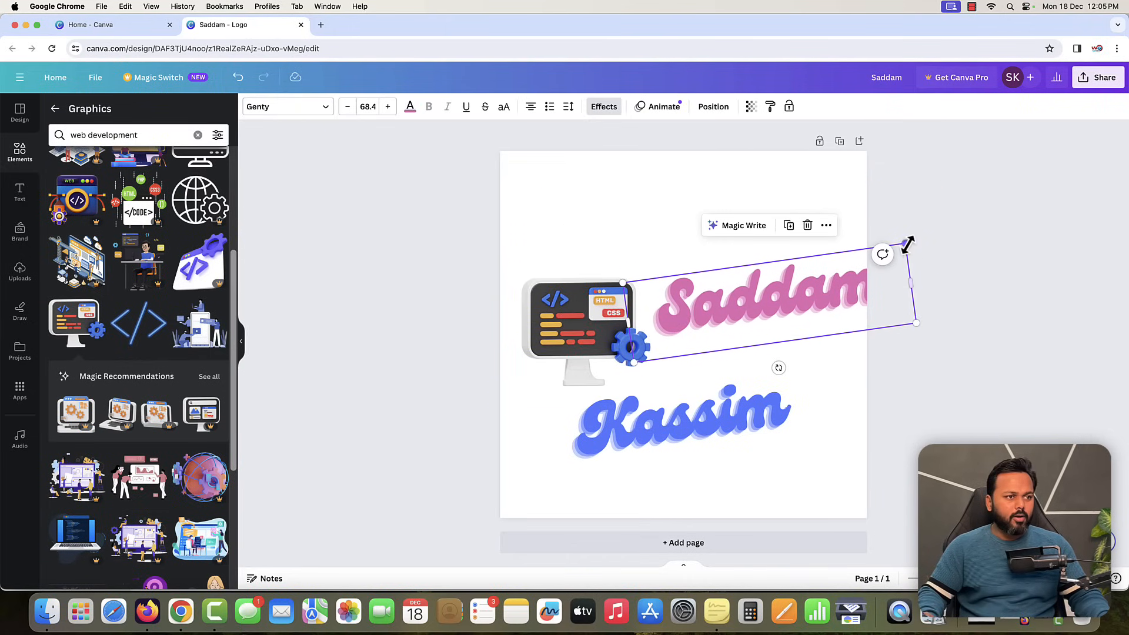
left_click_drag(906, 242, 856, 264)
left_click_drag(817, 310, 837, 299)
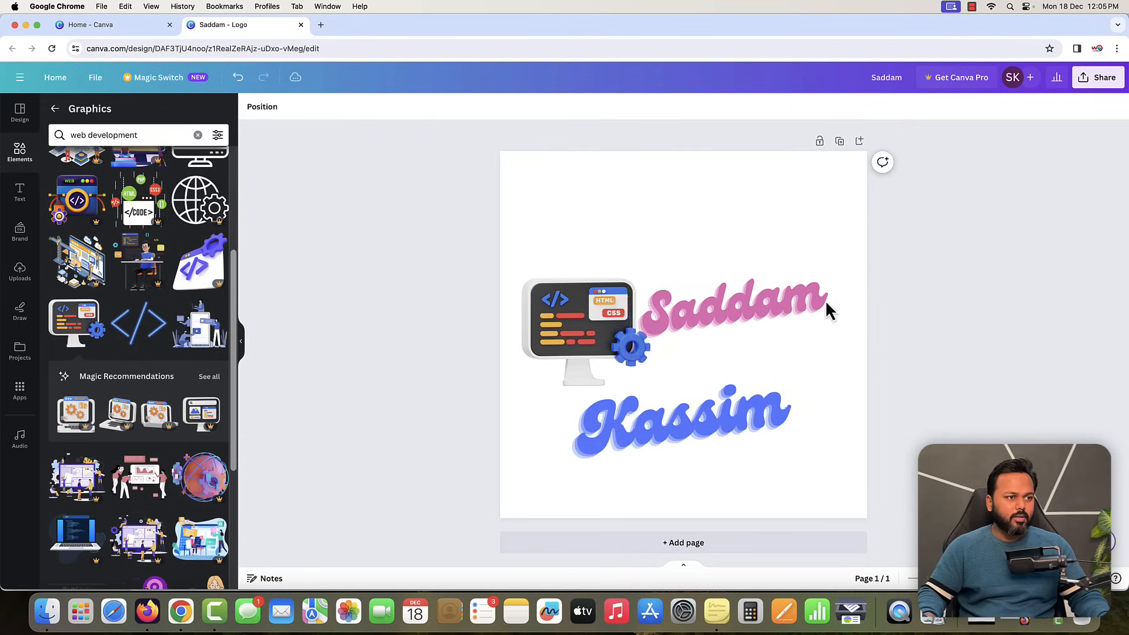
Reduce the last name to match the first name's width and place it directly beneath it, beside the monitor.
left_click(725, 425)
left_click_drag(724, 424, 792, 368)
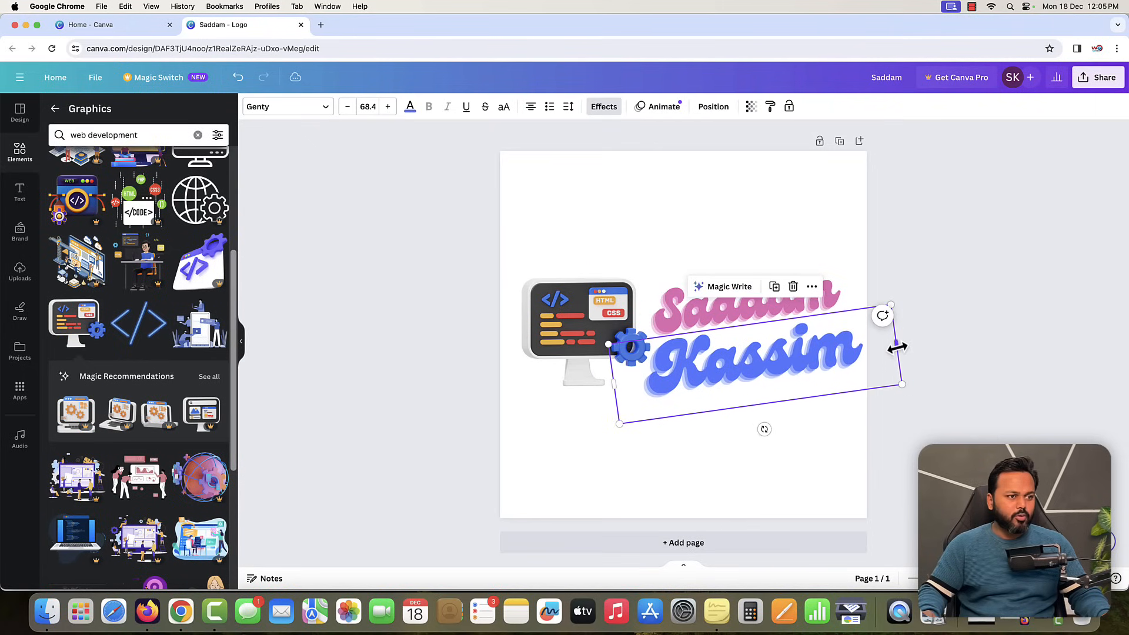
left_click_drag(897, 347, 800, 360)
left_click_drag(873, 388, 824, 360)
left_click(956, 341)
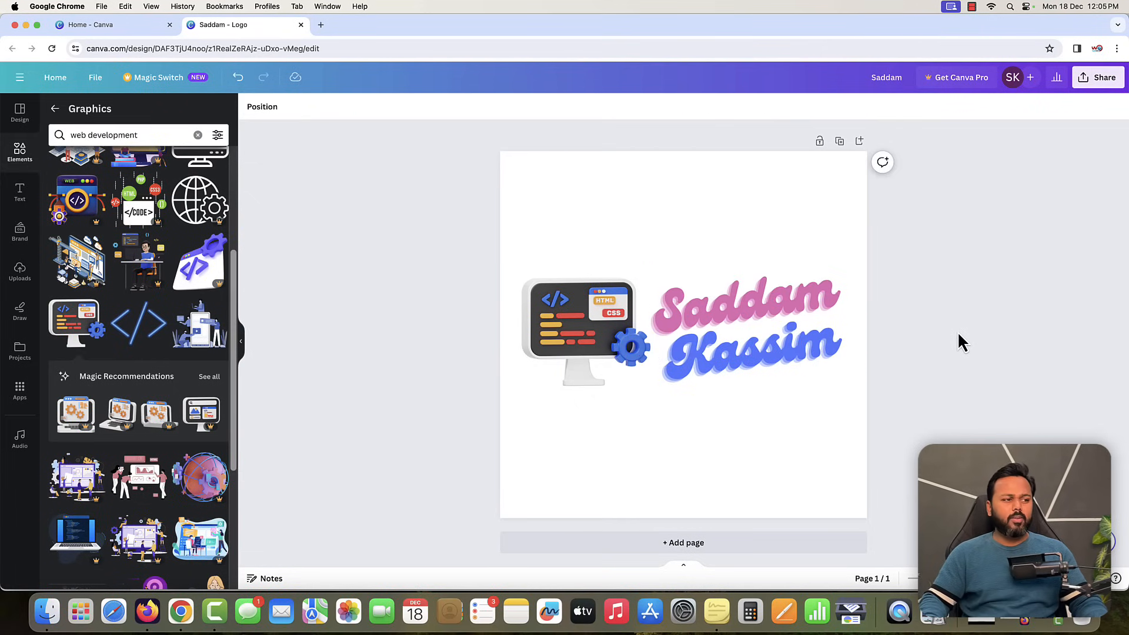
Try the monitor photo's red and gold on the first name, then color it with the default coral red.
left_click(729, 302)
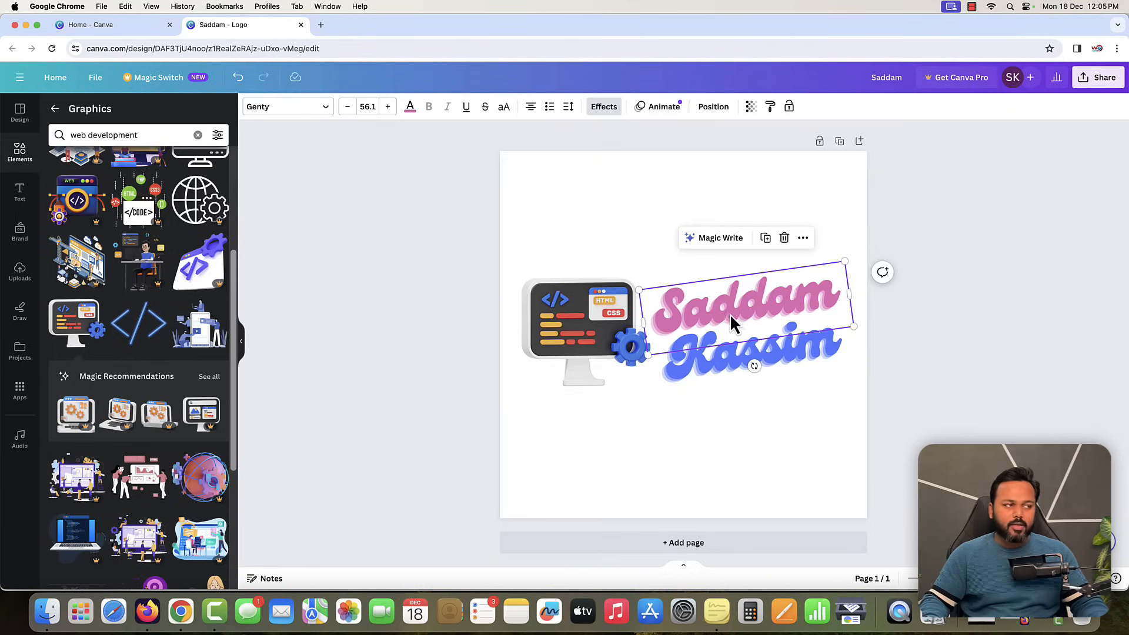
left_click(410, 107)
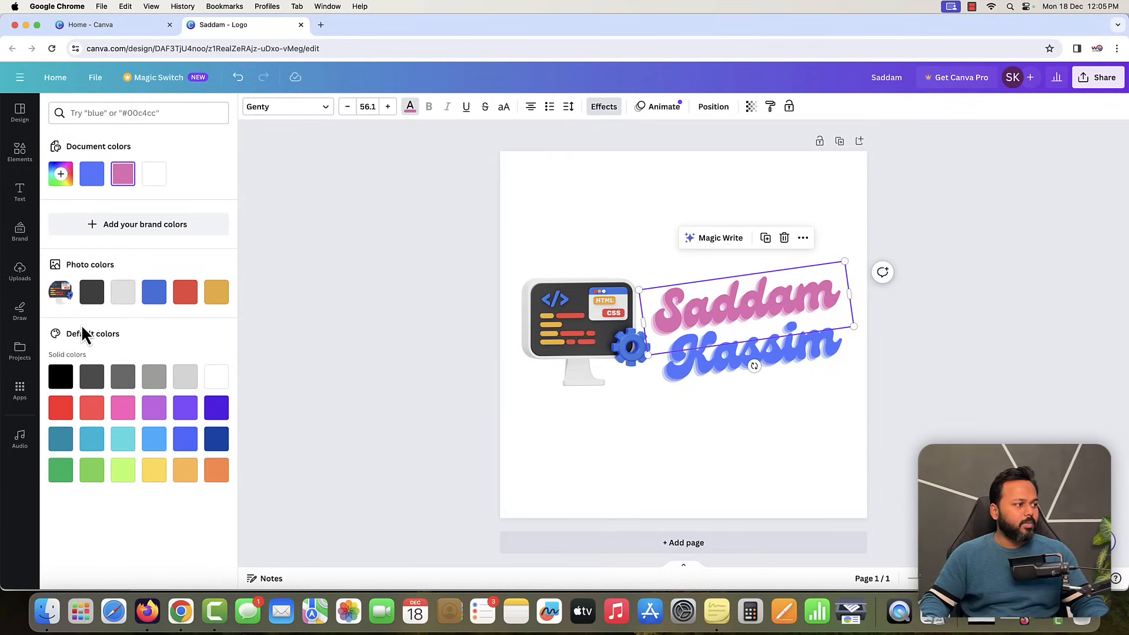
left_click(182, 297)
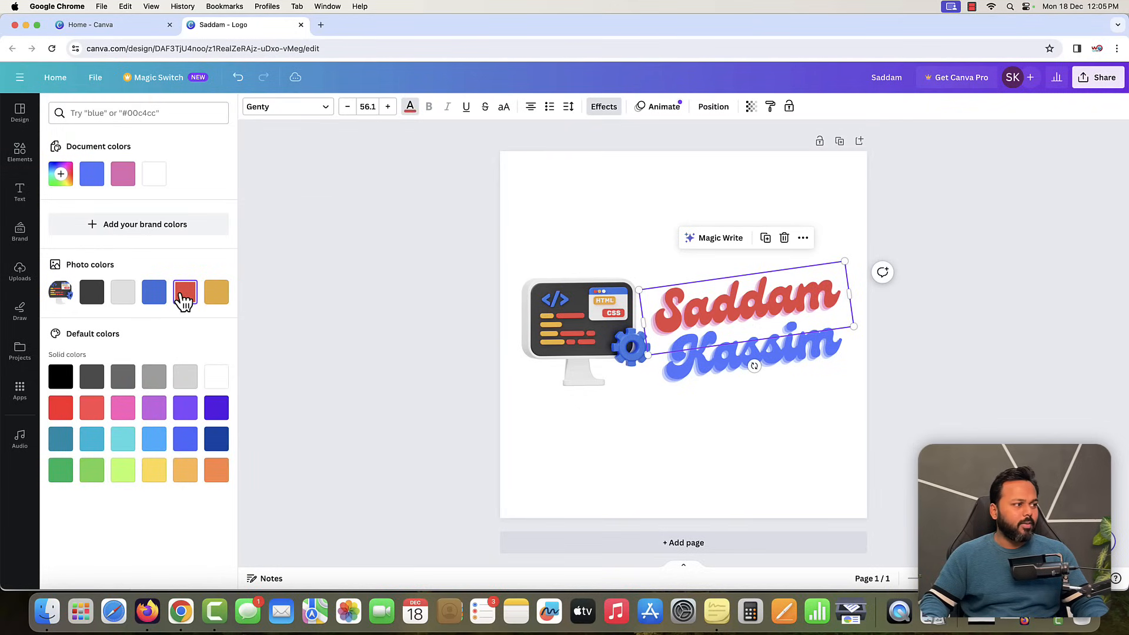
left_click(215, 299)
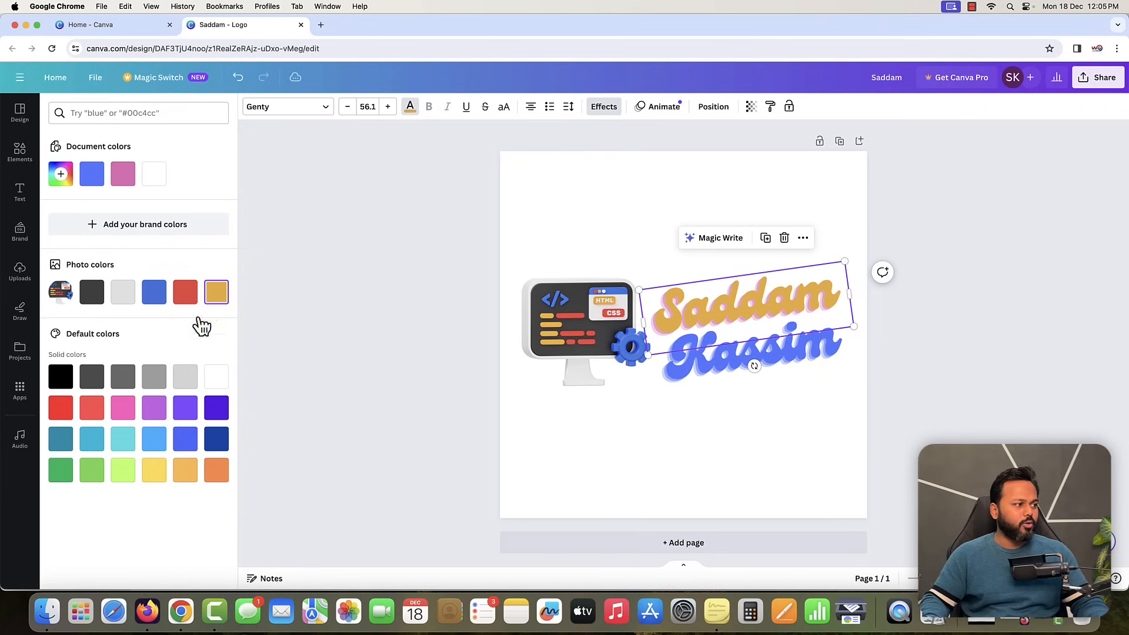
left_click(94, 411)
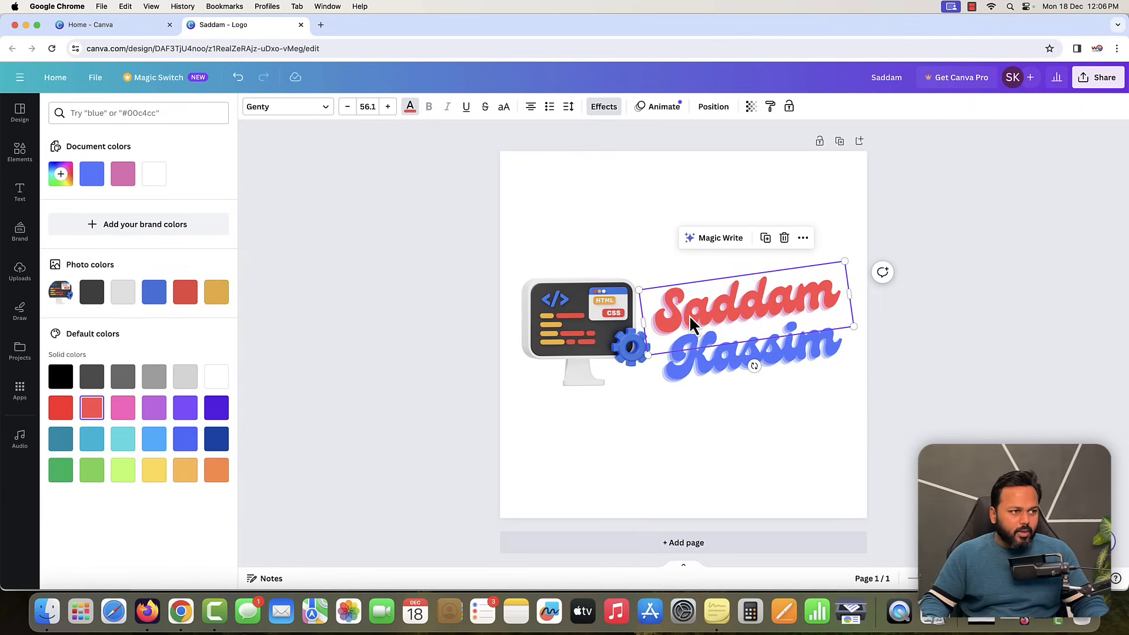
left_click(785, 317)
left_click(925, 306)
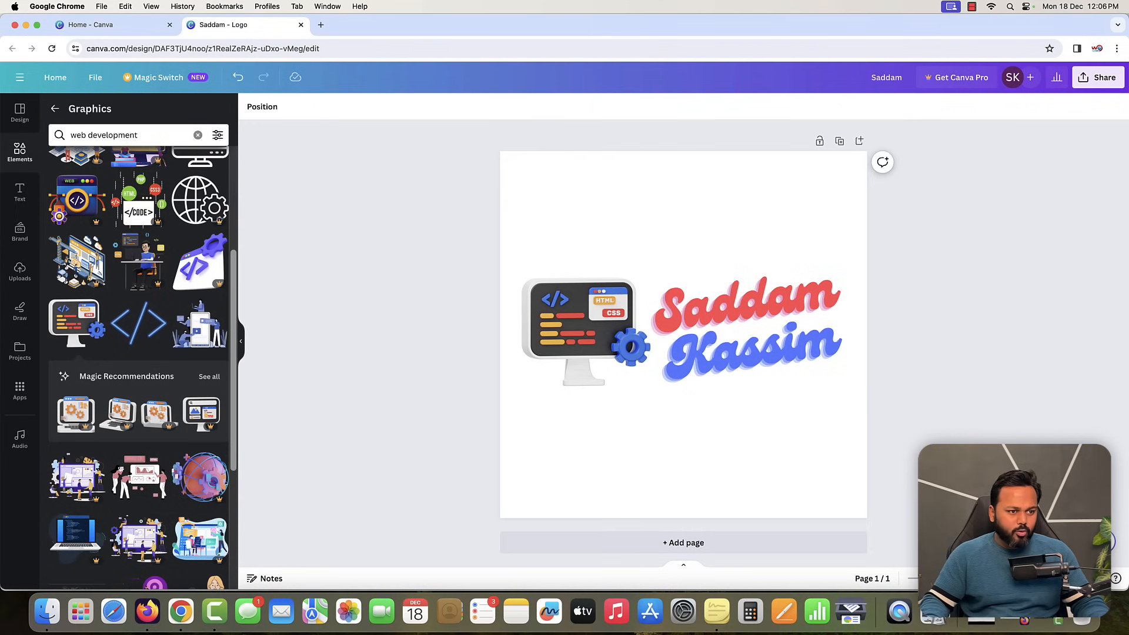
Apply the Glitch text effect to the first name and inspect the logo up close.
left_click_drag(932, 579, 953, 579)
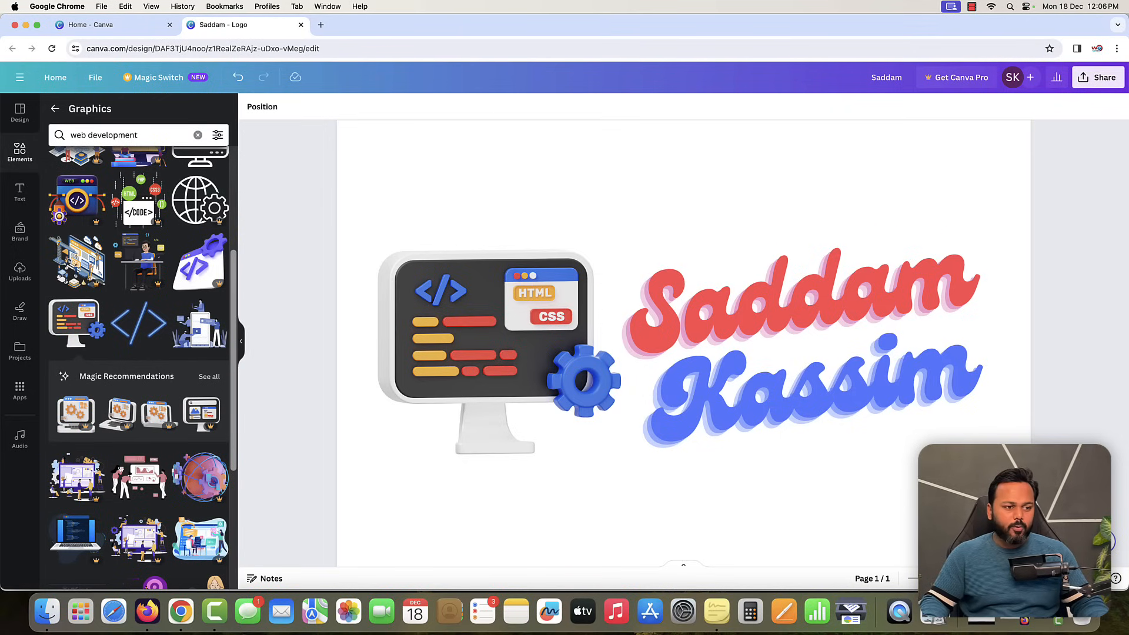
key("super+minus")
left_click(770, 324)
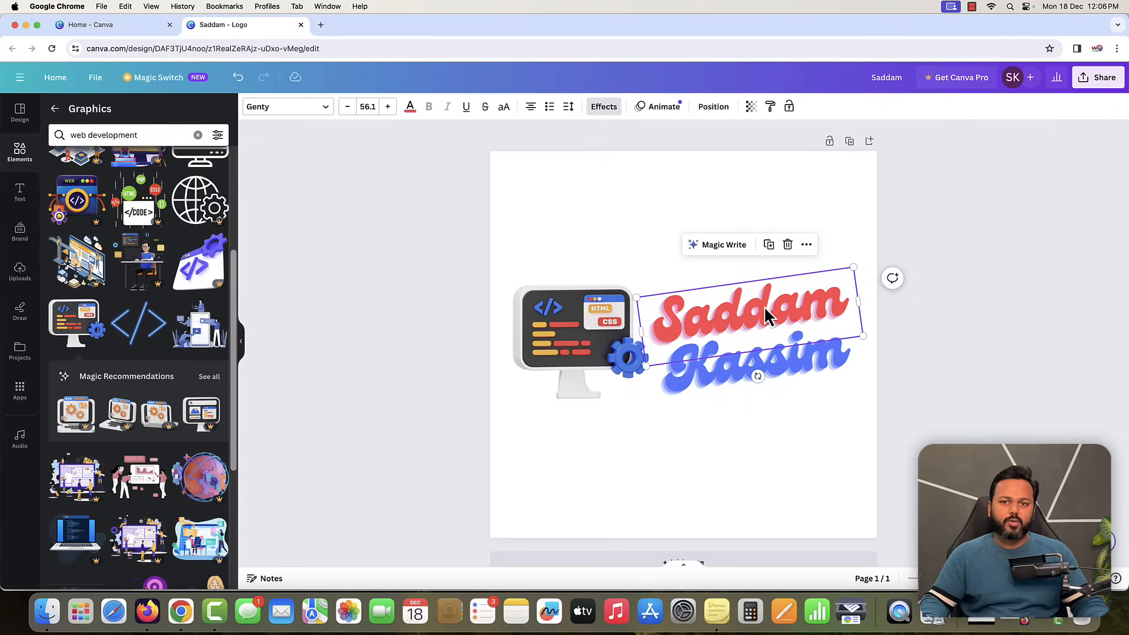
left_click(604, 108)
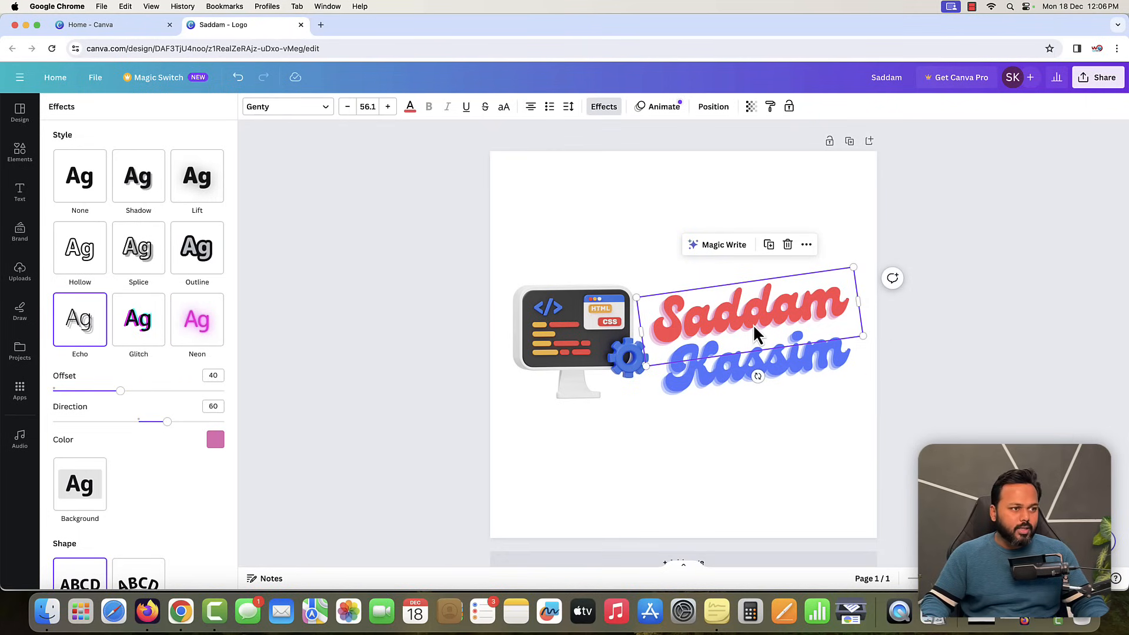
left_click(139, 329)
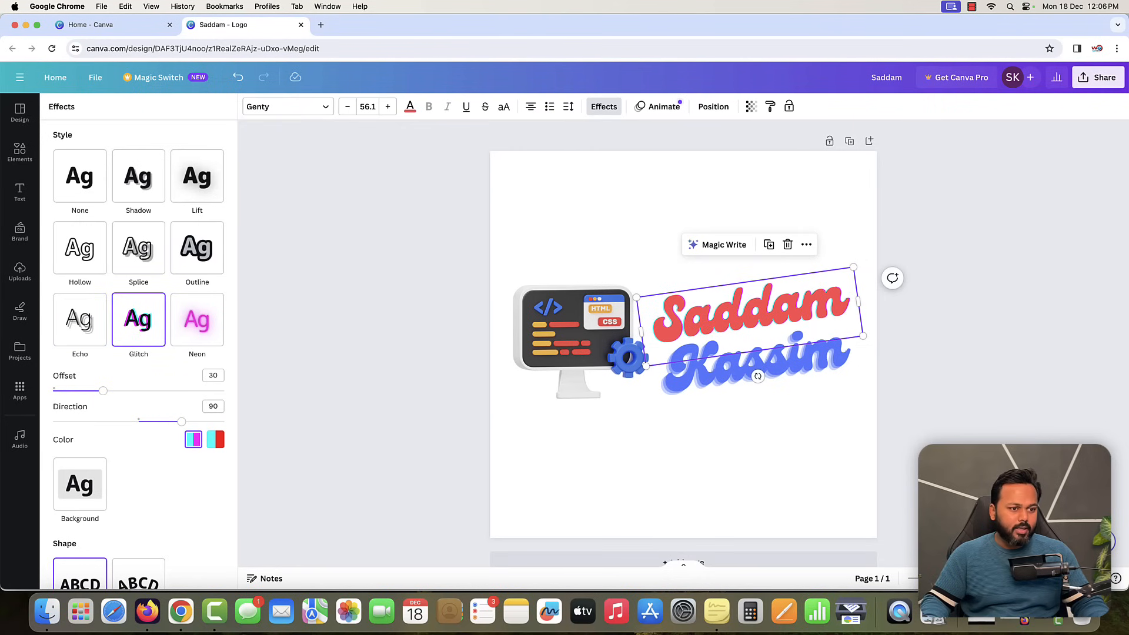
scroll(682, 324, "up", 5)
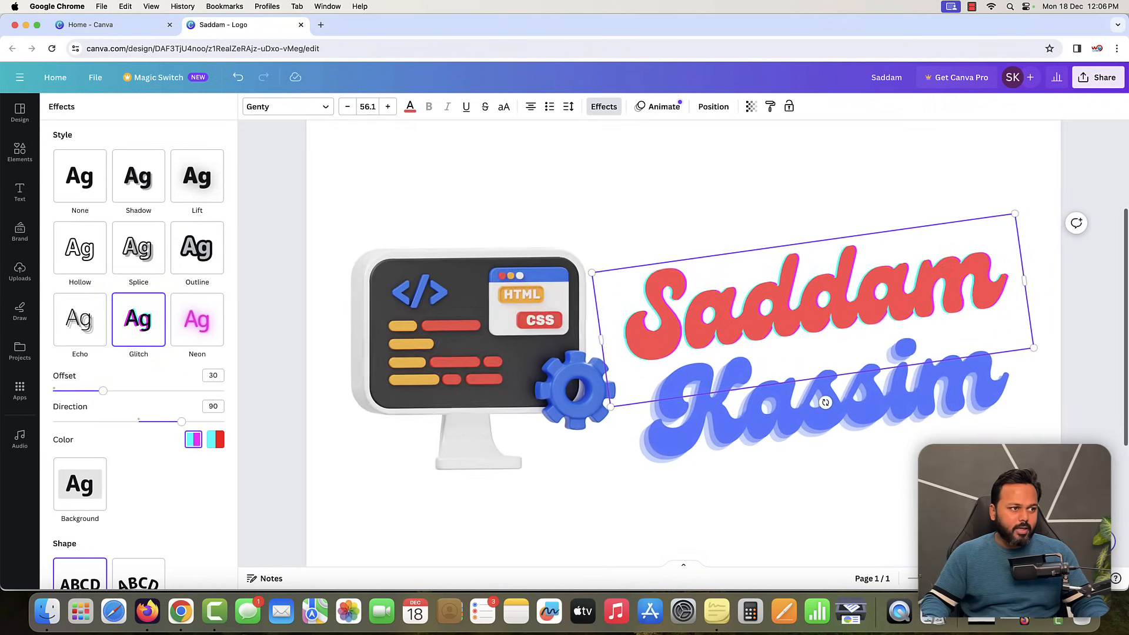
scroll(611, 289, "up", 1)
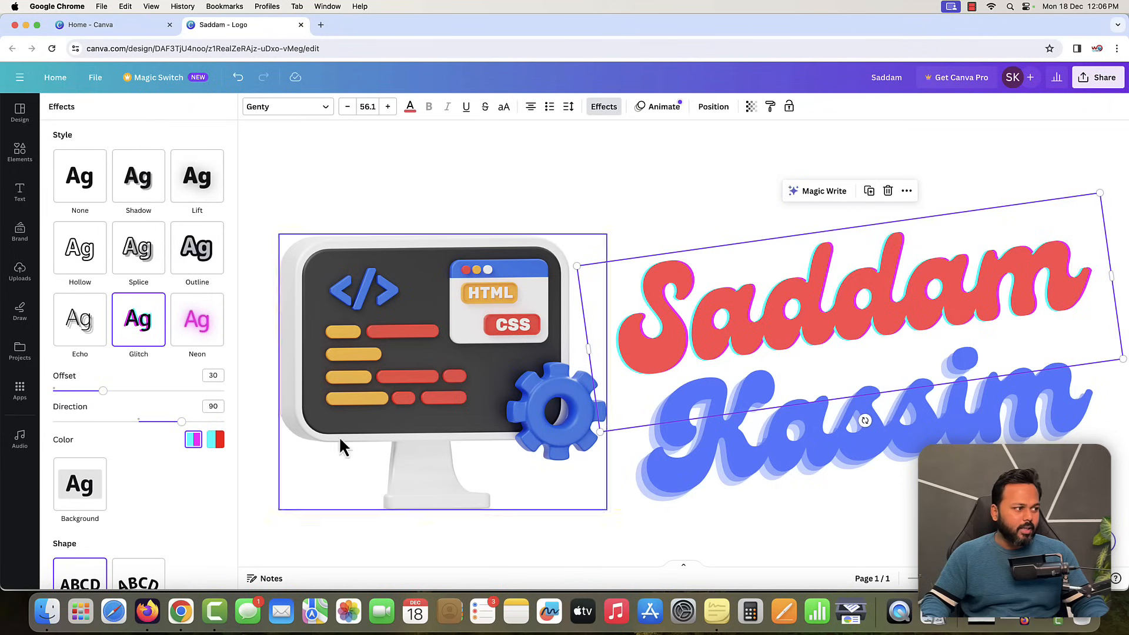
Try both Glitch color pairs and the Neon effect on the first name.
left_click(216, 441)
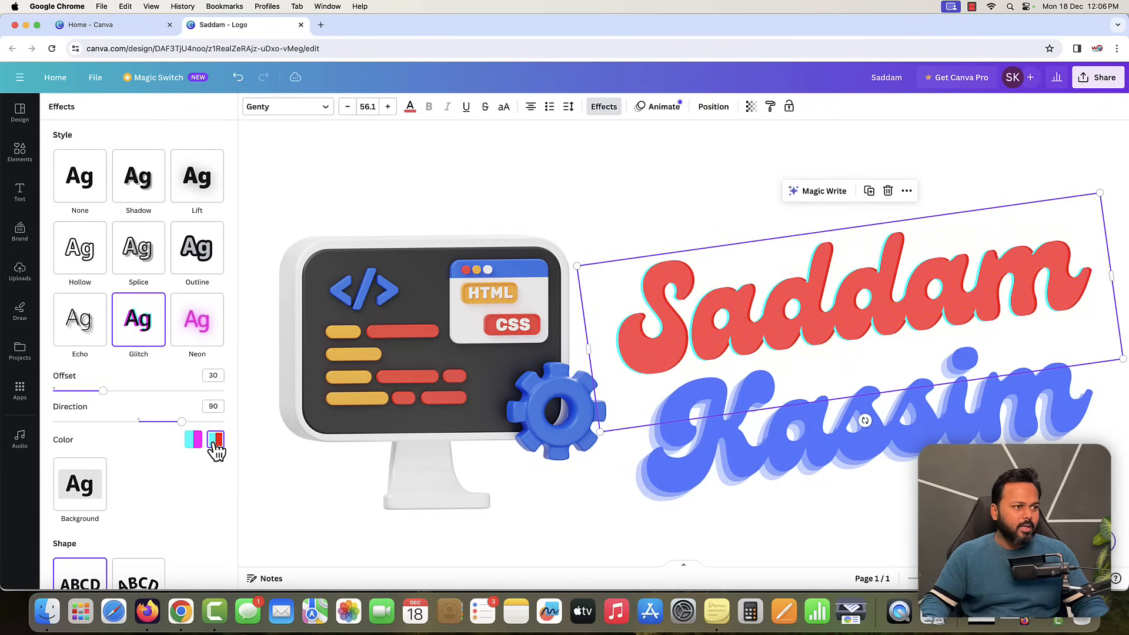
left_click(194, 442)
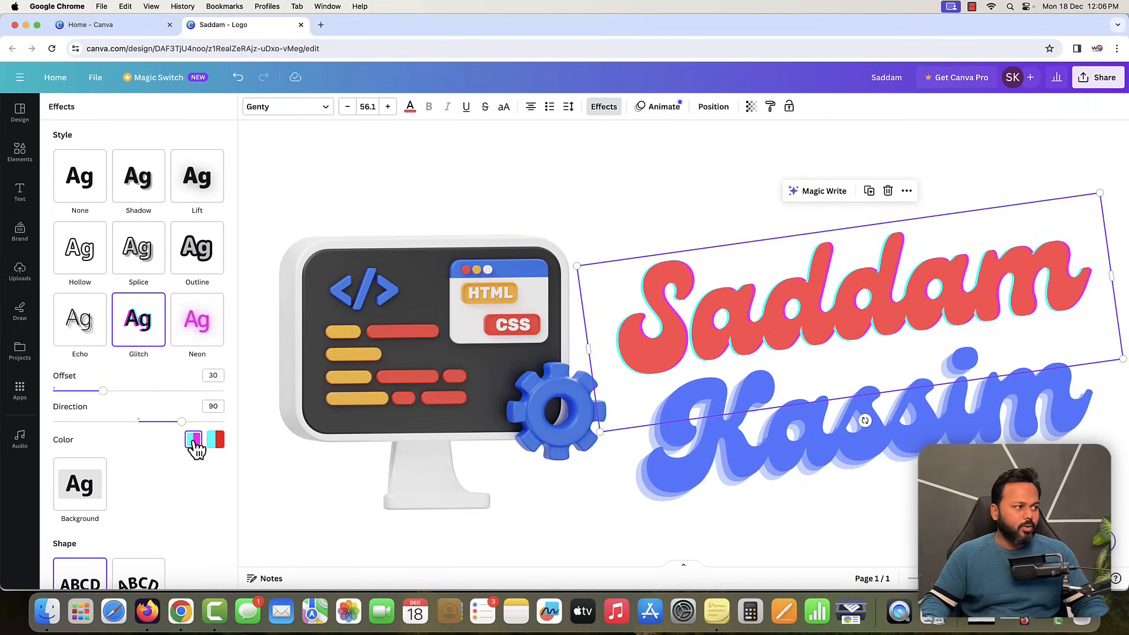
left_click(190, 326)
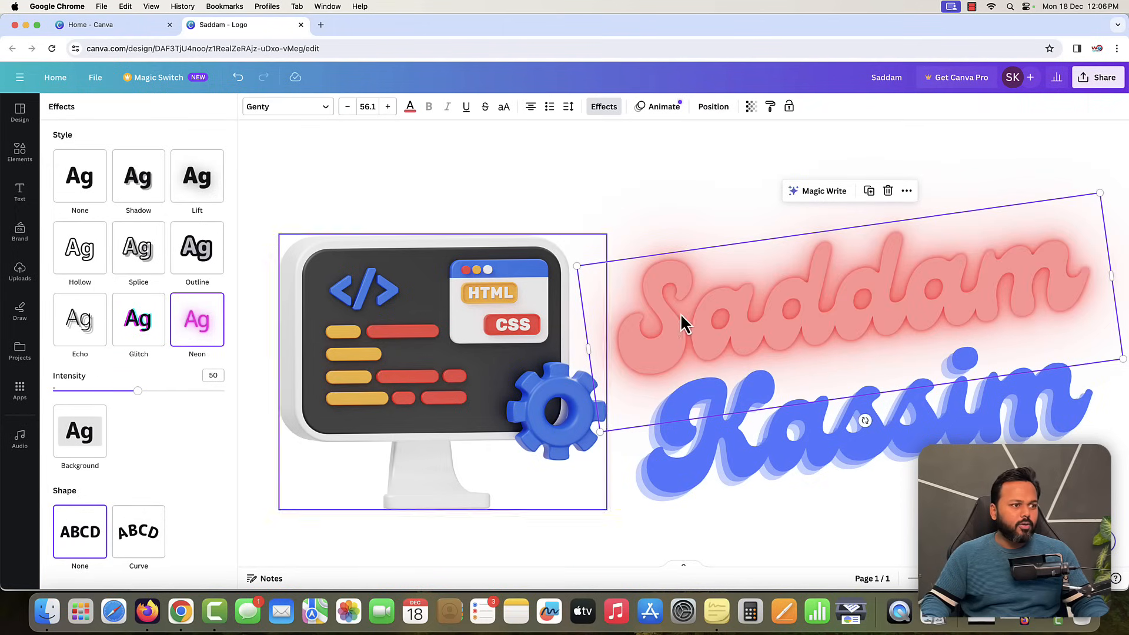
Apply the Outline effect to the first name in black with a thickness of 119.
left_click(209, 265)
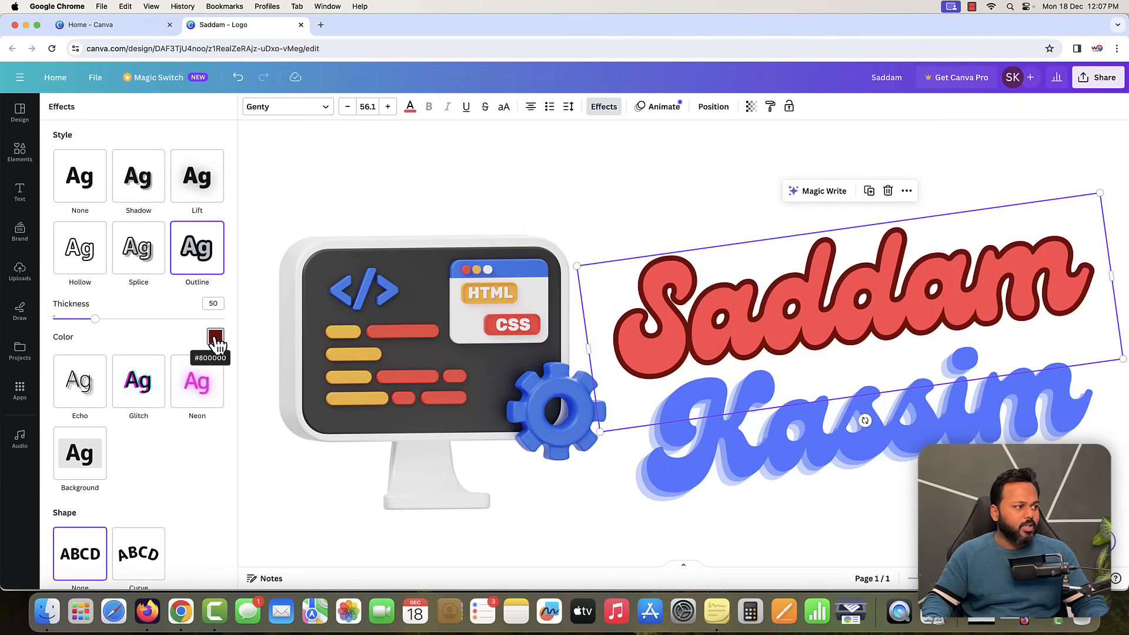
left_click(216, 337)
left_click(72, 511)
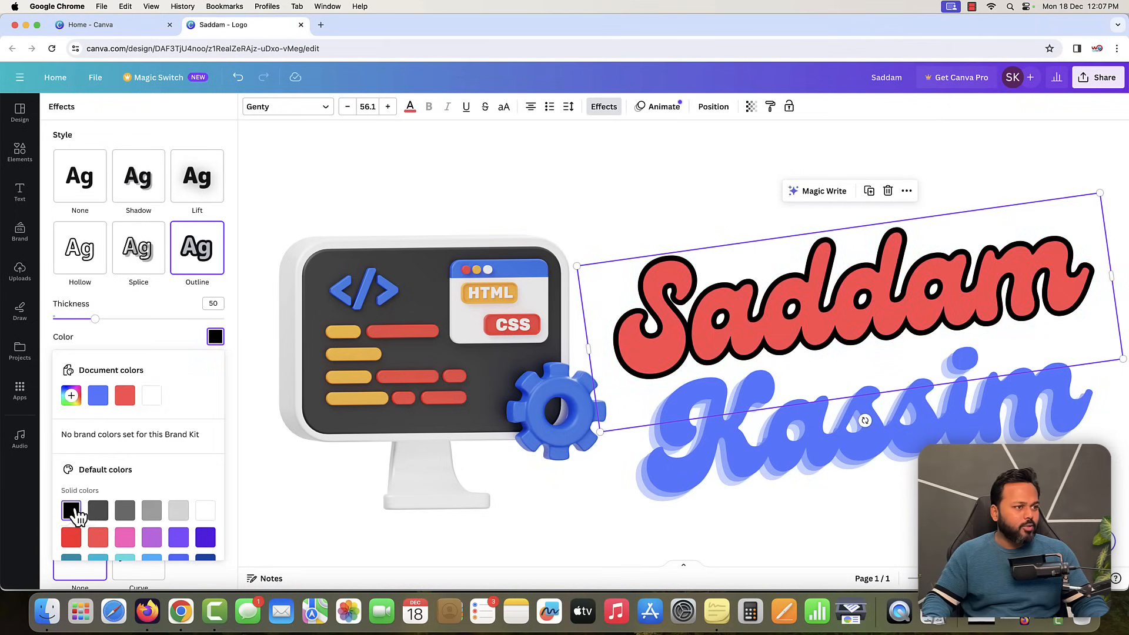
left_click(118, 327)
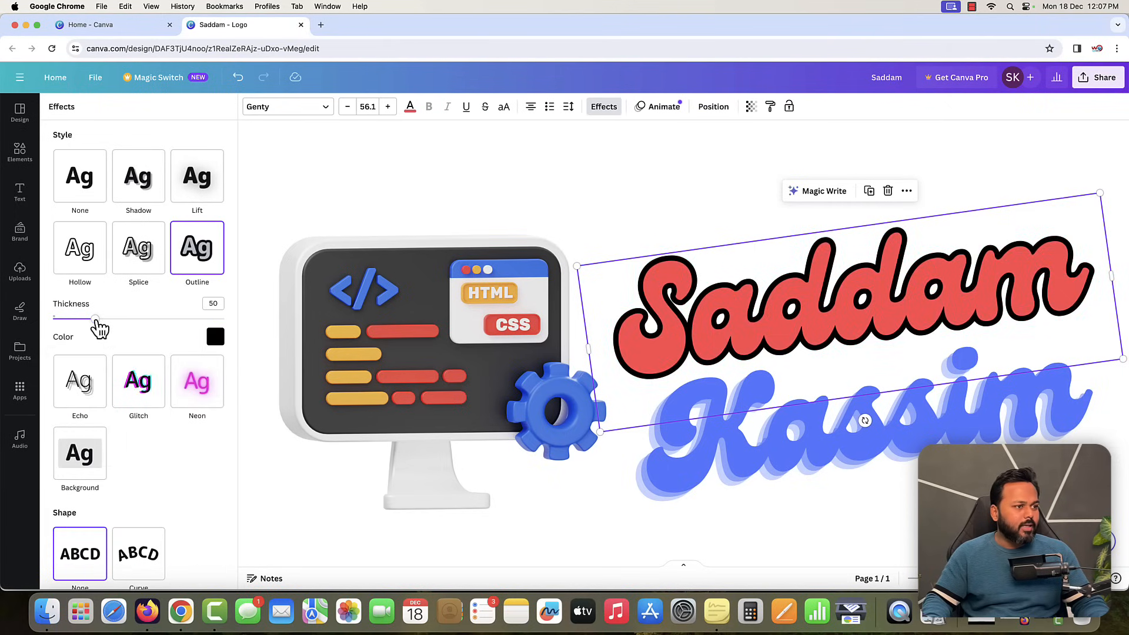
left_click_drag(96, 321, 156, 324)
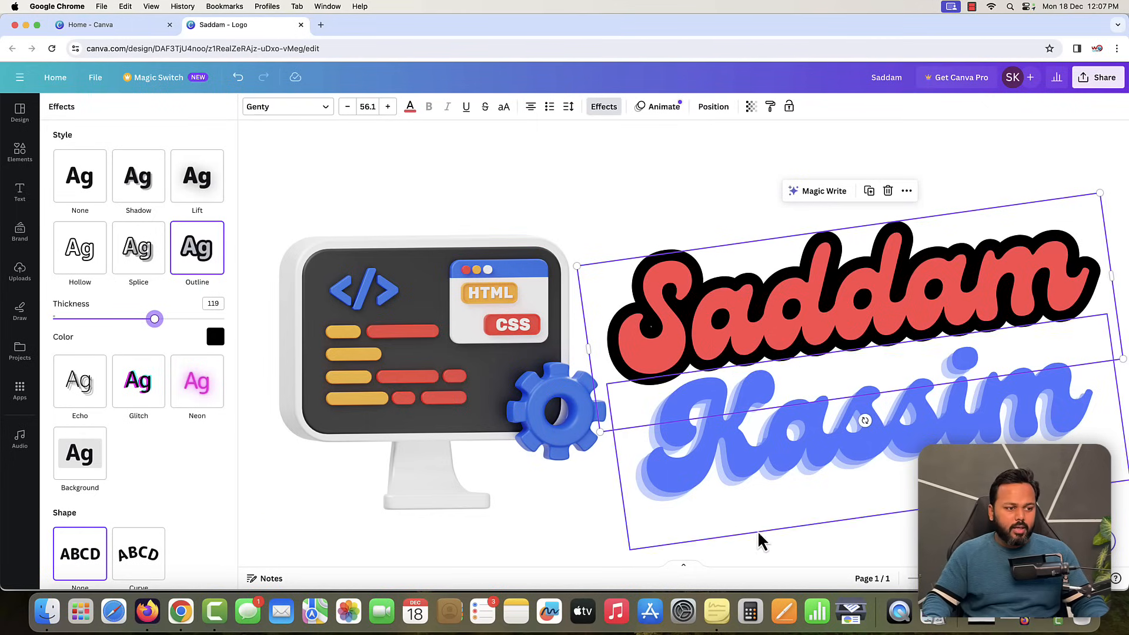
left_click_drag(970, 578, 942, 578)
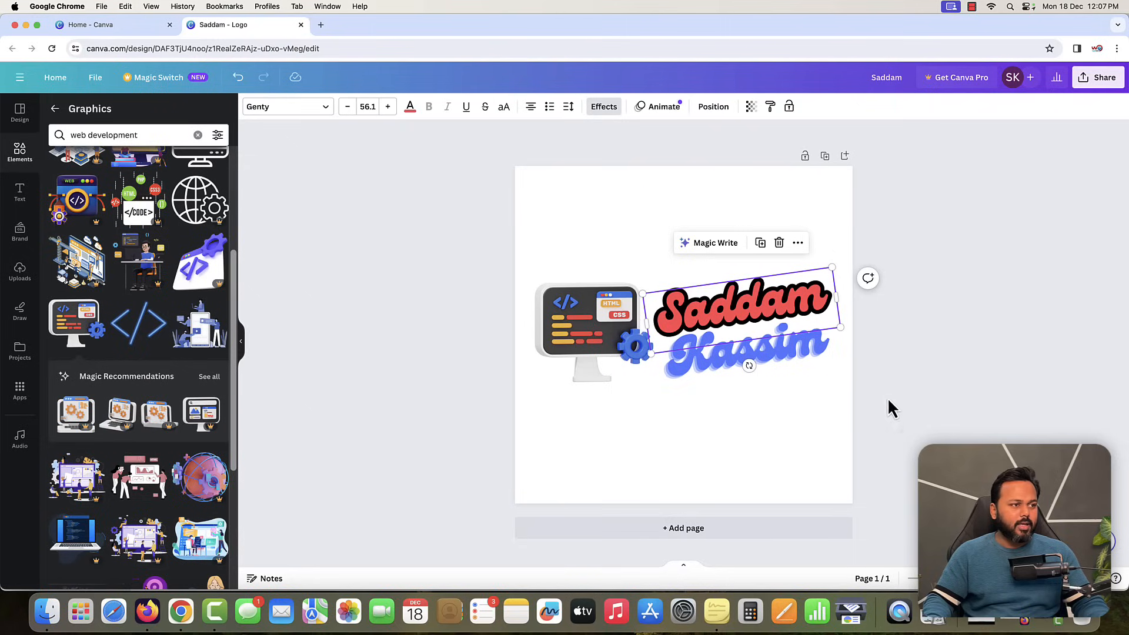
left_click(603, 106)
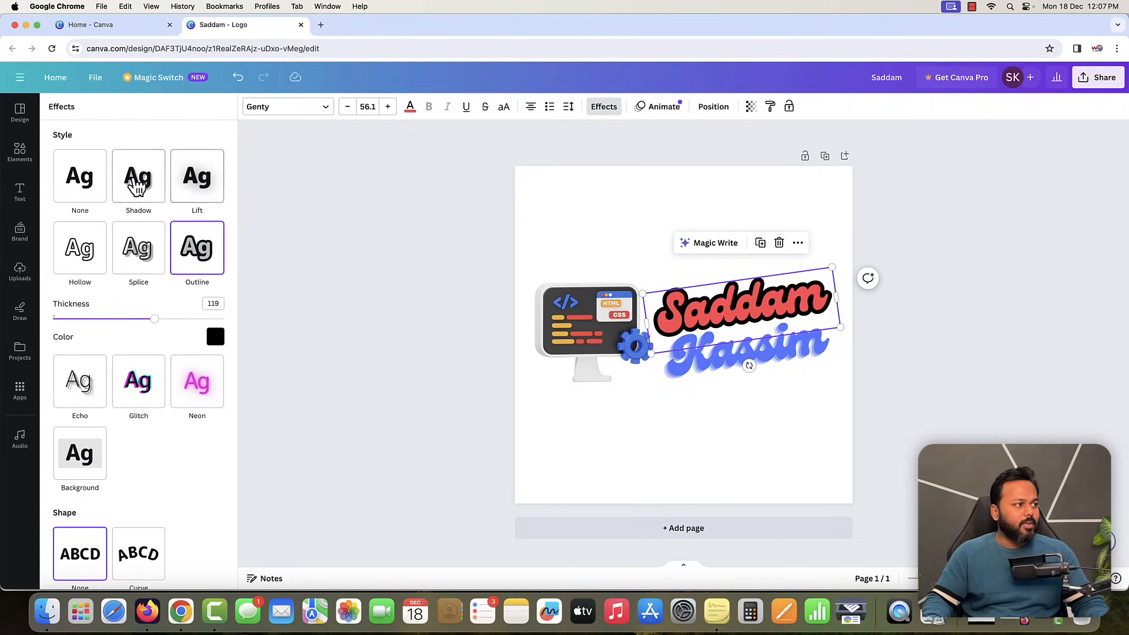
scroll(190, 425, "down", 1)
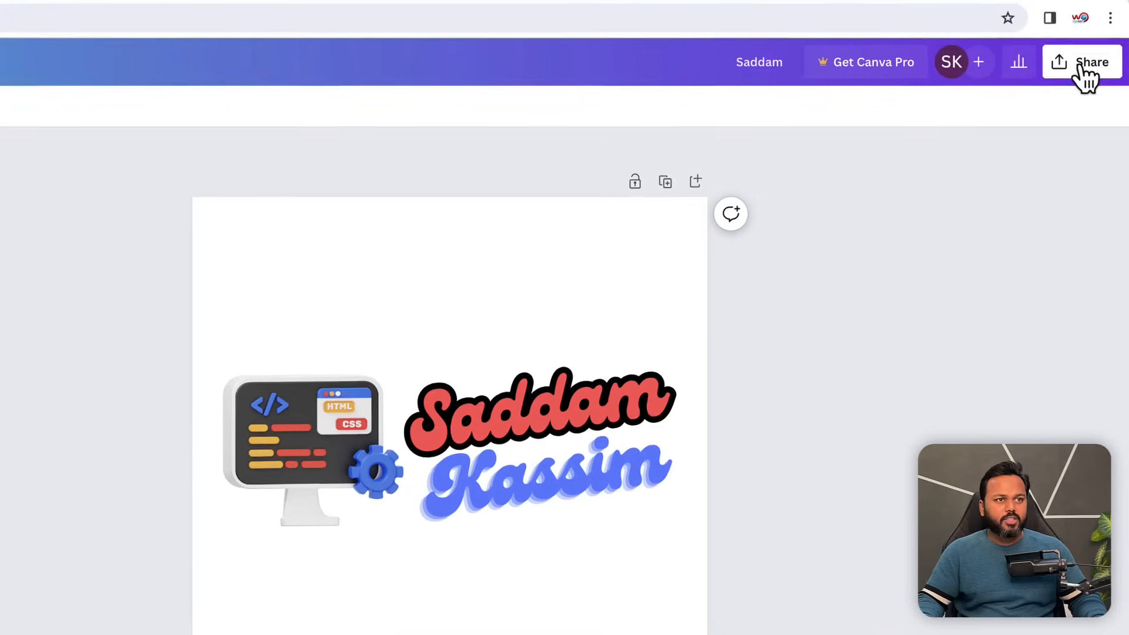
Review the available download file types and download the logo as a PNG.
left_click(1077, 64)
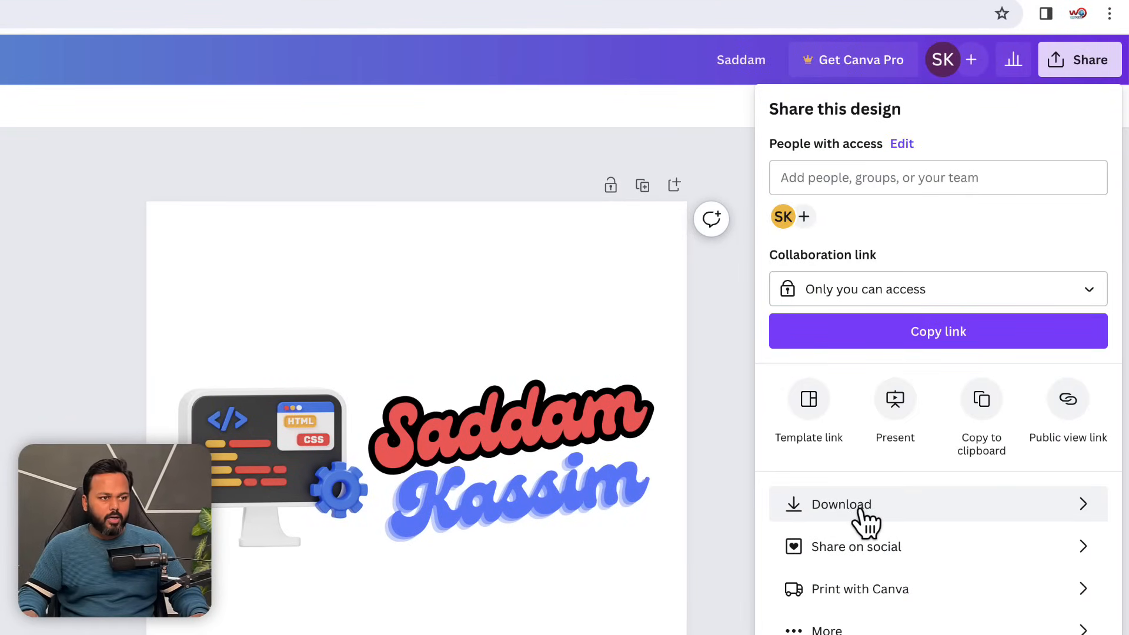
left_click(922, 510)
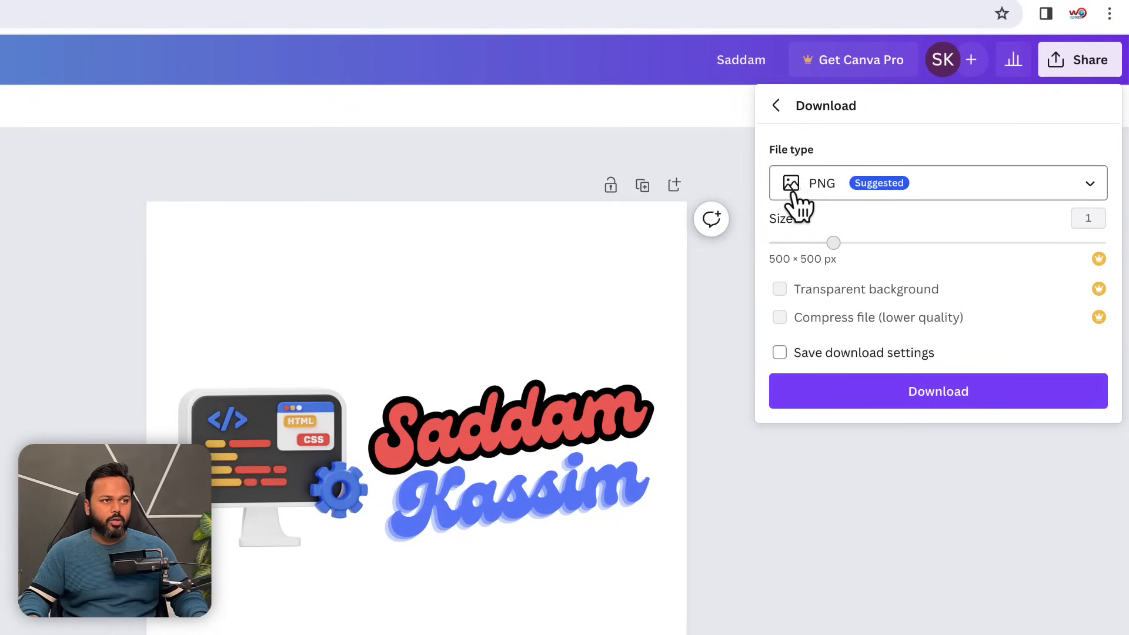
left_click(946, 202)
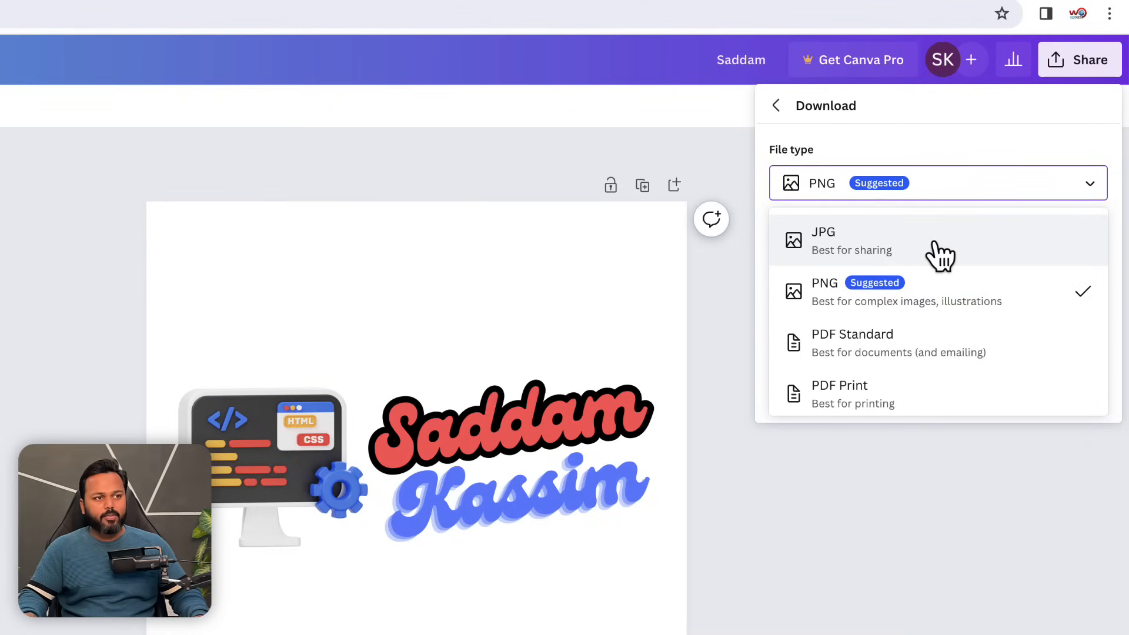
scroll(934, 382, "down", 2)
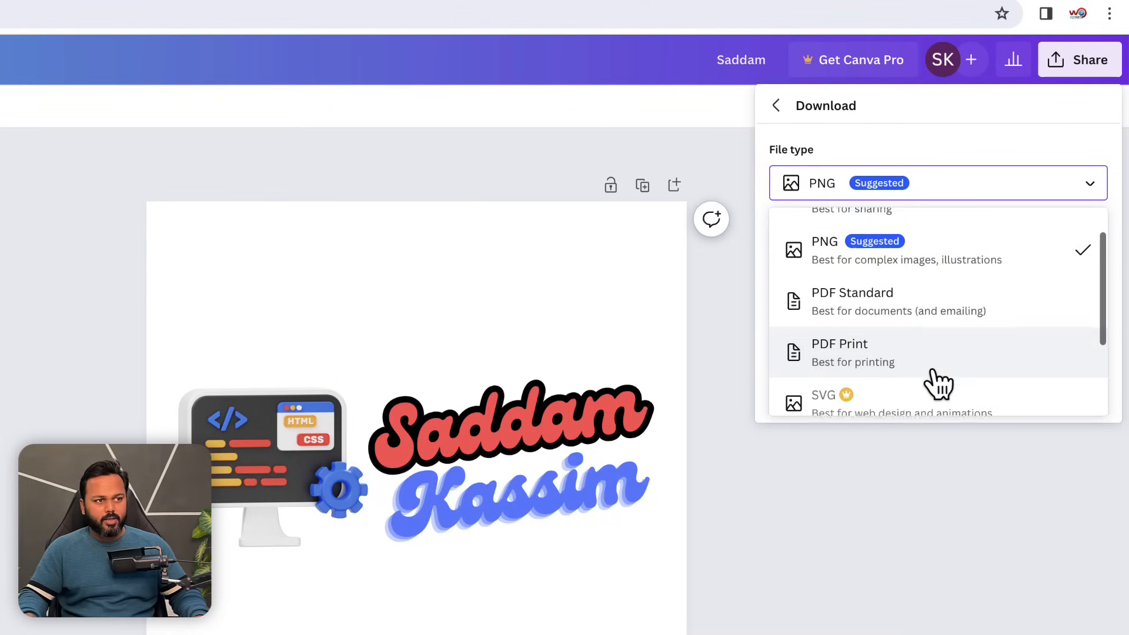
scroll(939, 383, "down", 1)
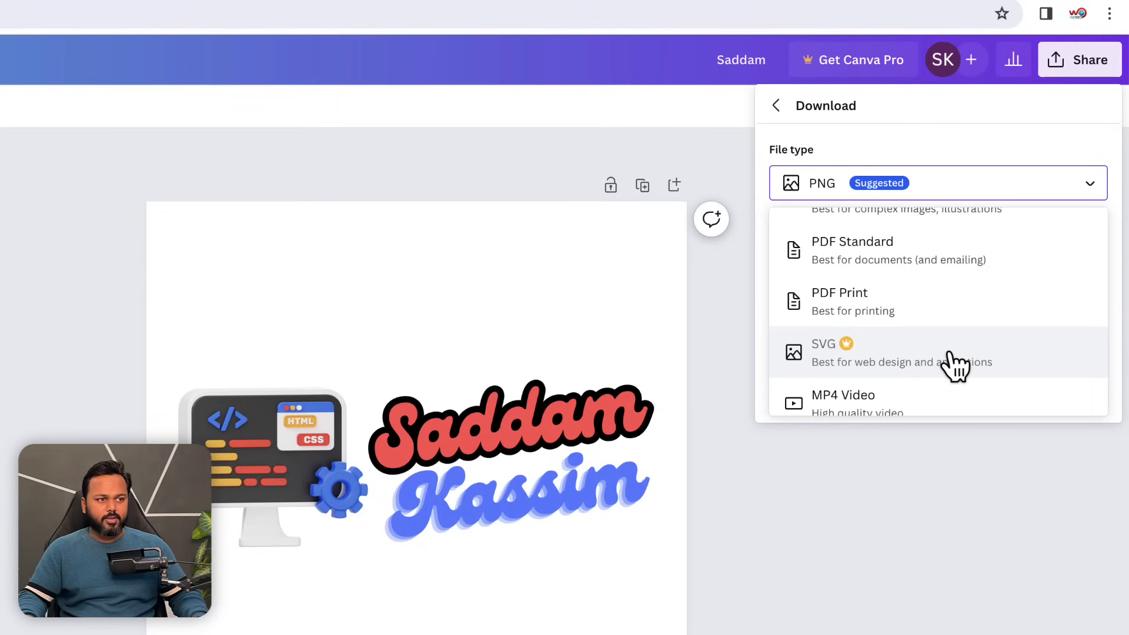
scroll(949, 365, "down", 2)
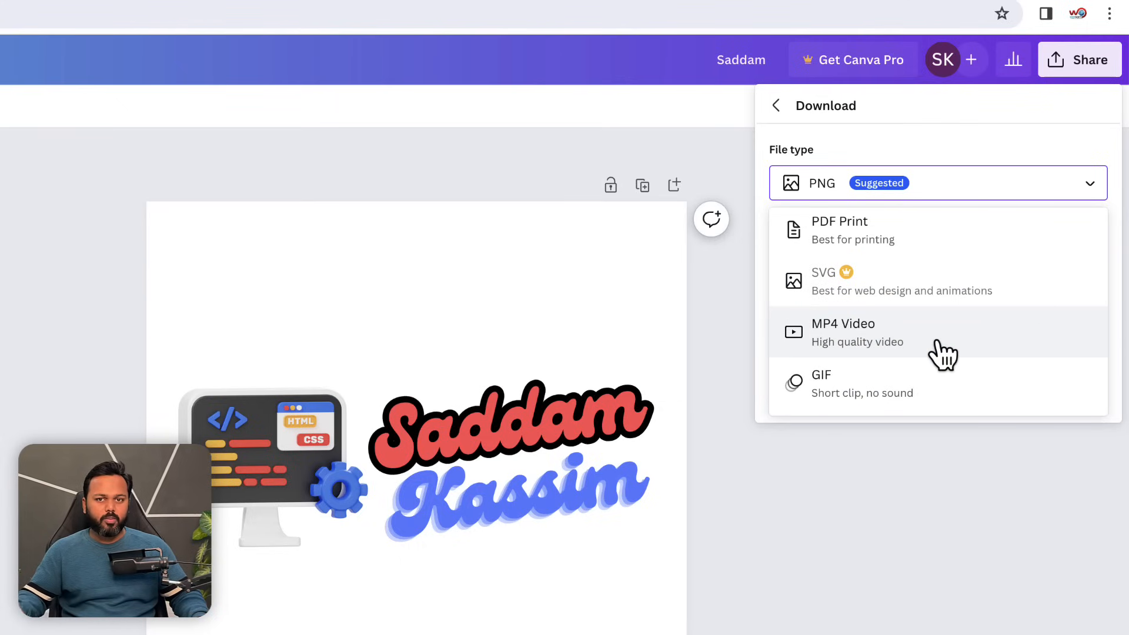
scroll(942, 355, "up", 4)
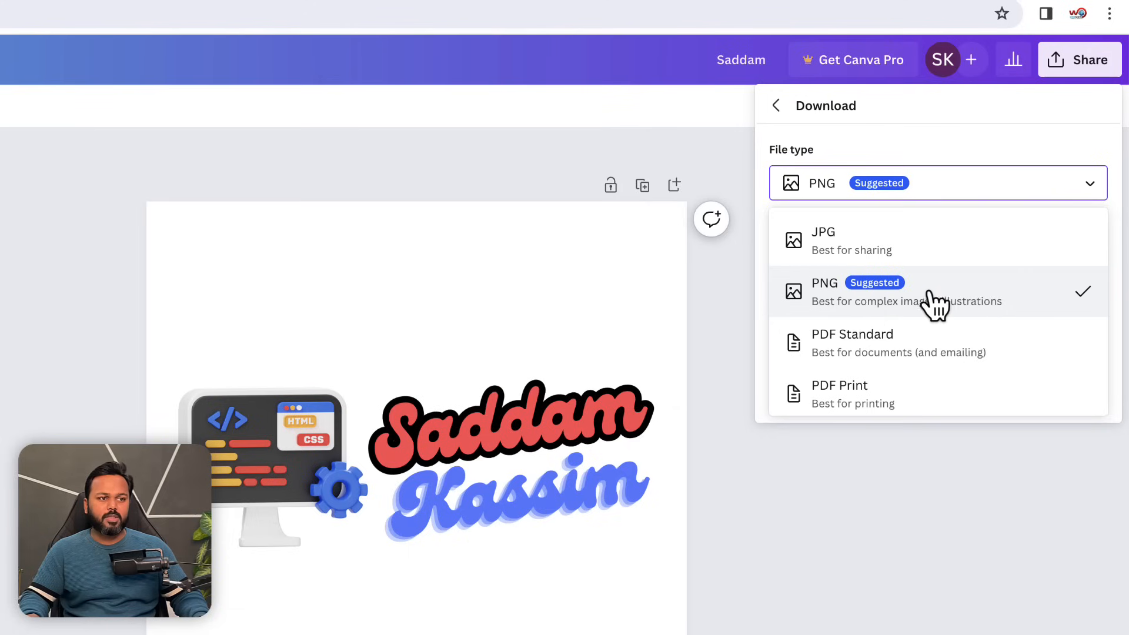
left_click(967, 301)
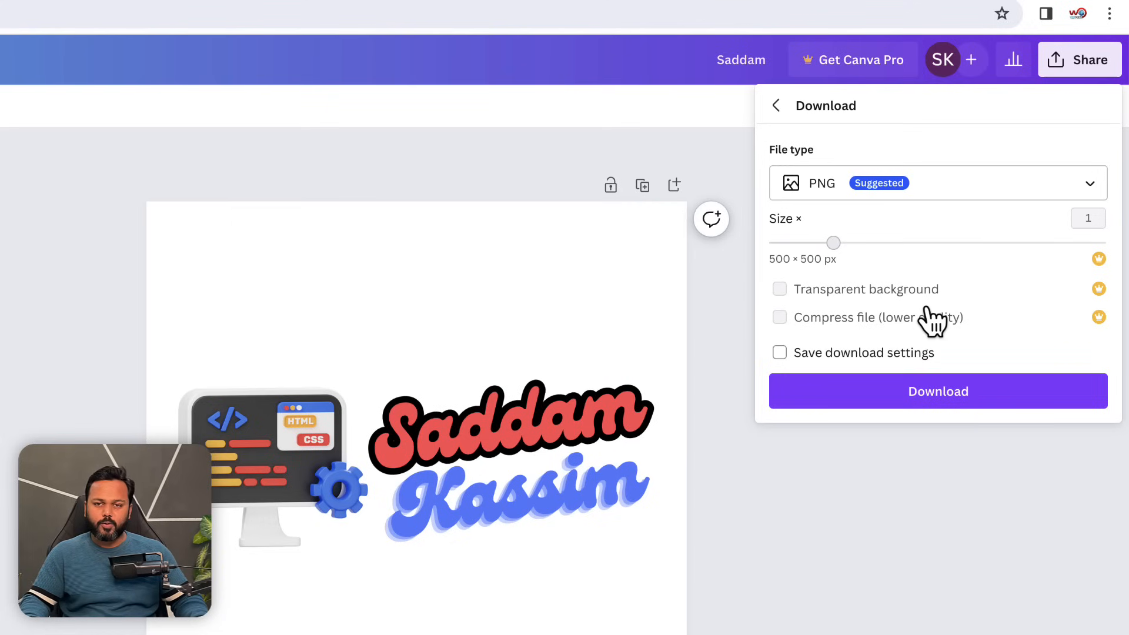
left_click(936, 402)
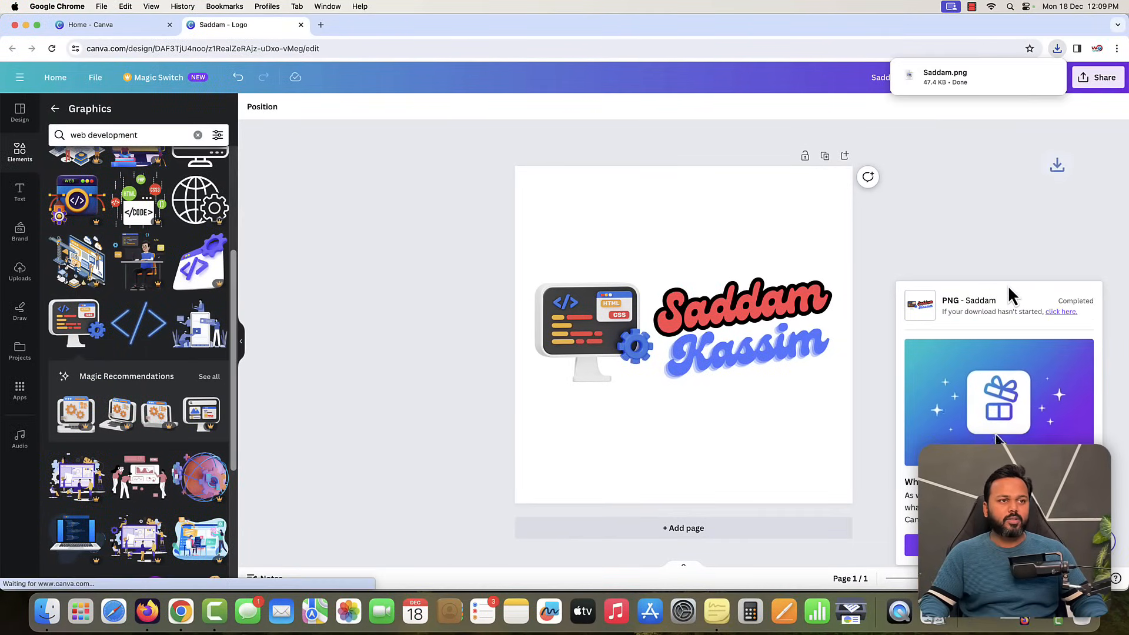
Open the downloaded PNG in Preview, check the logo and close the file.
left_click(950, 74)
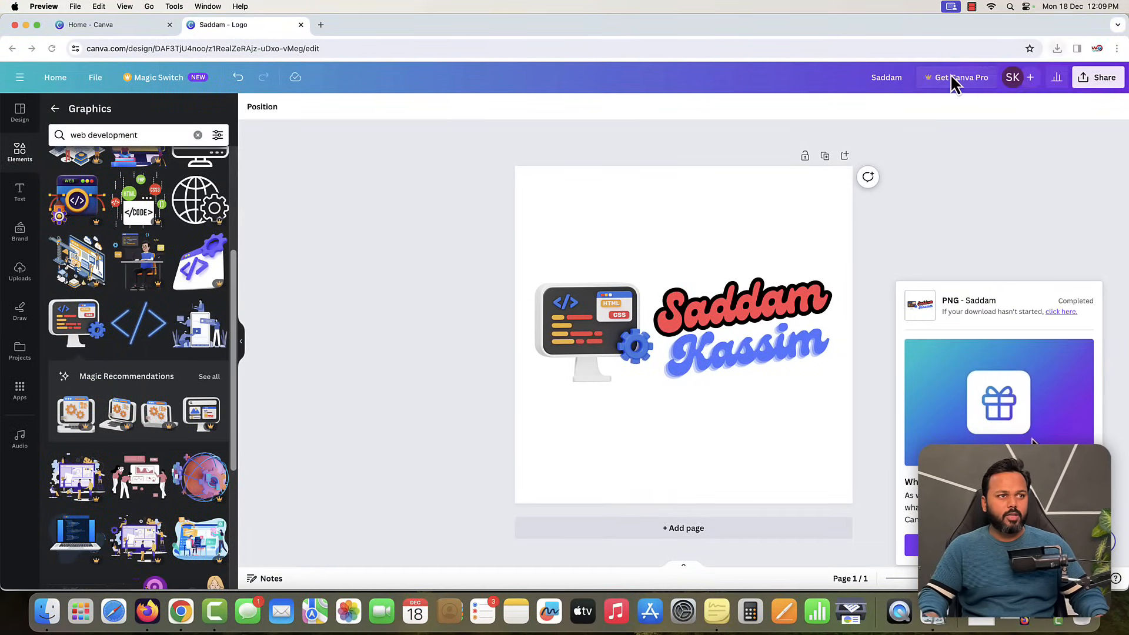
left_click_drag(323, 50, 869, 127)
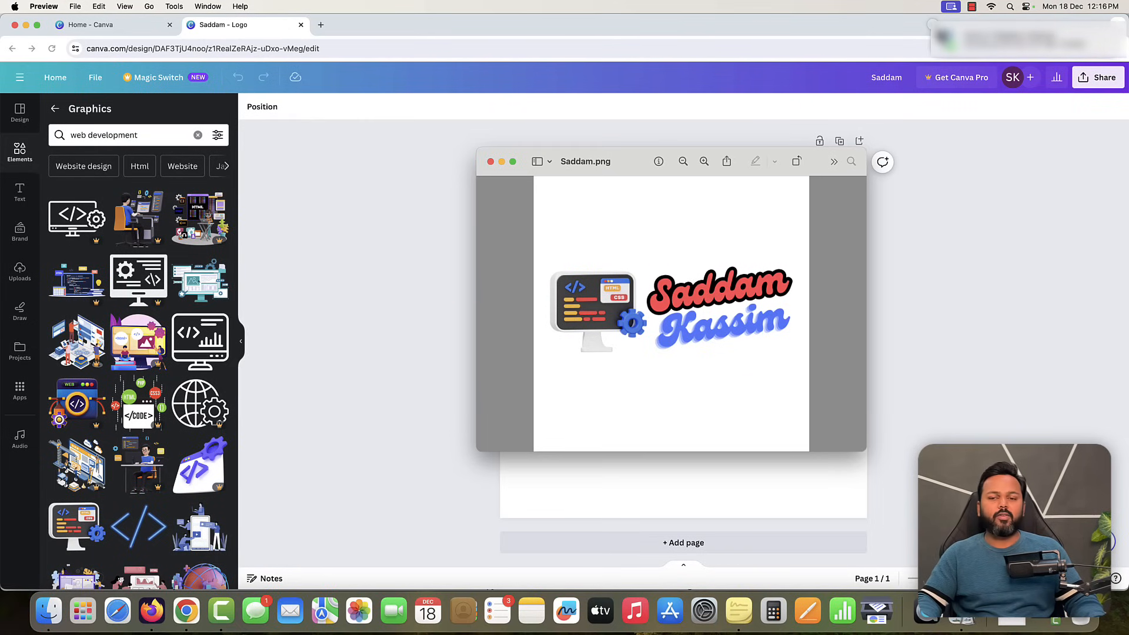
left_click(490, 162)
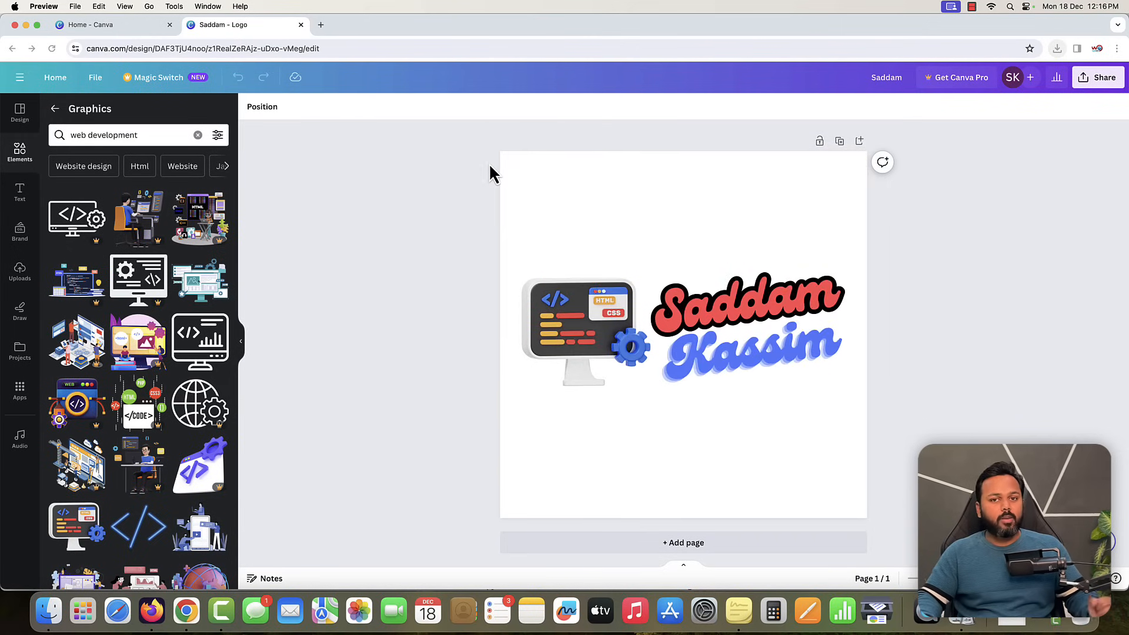
Close the logo design, refresh the home page and look through the recent designs.
left_click(300, 25)
left_click(301, 25)
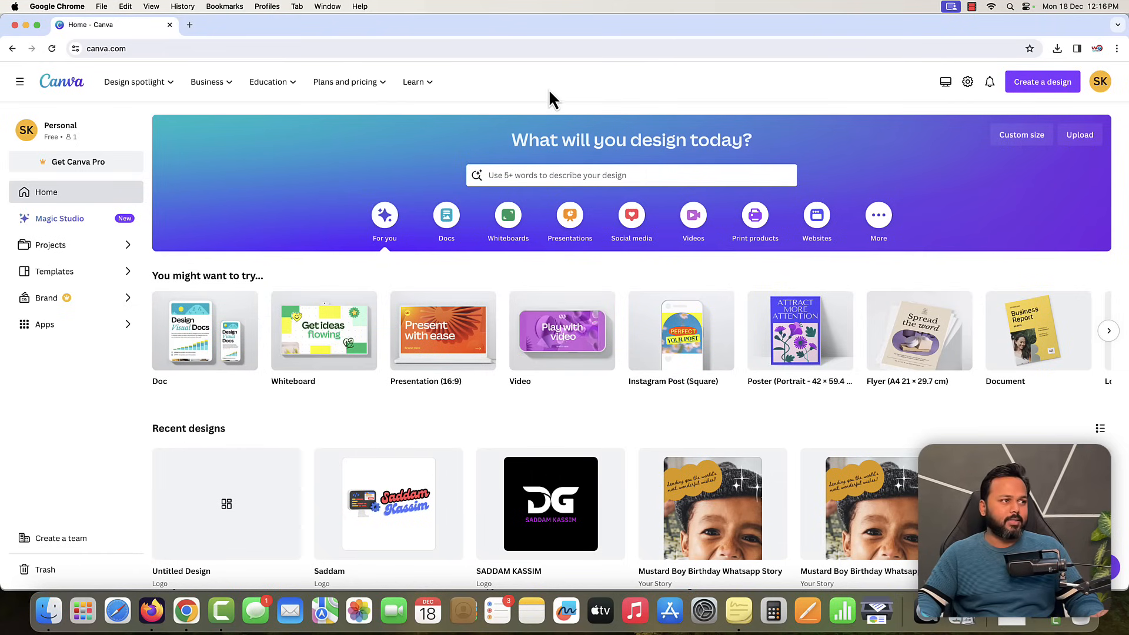
left_click(52, 47)
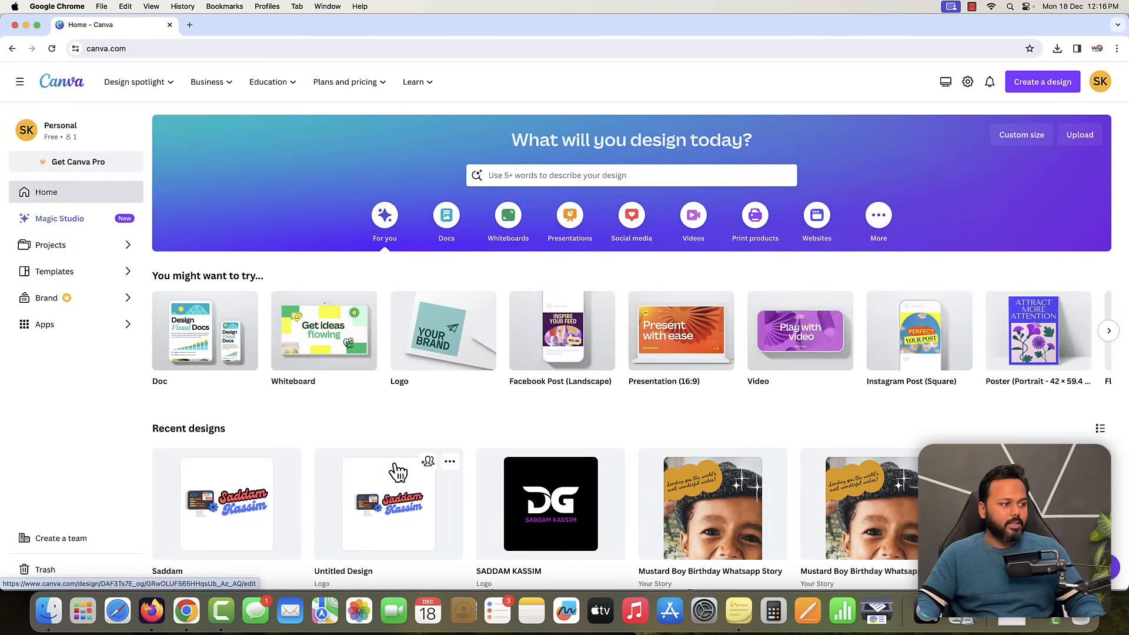
scroll(397, 467, "down", 3)
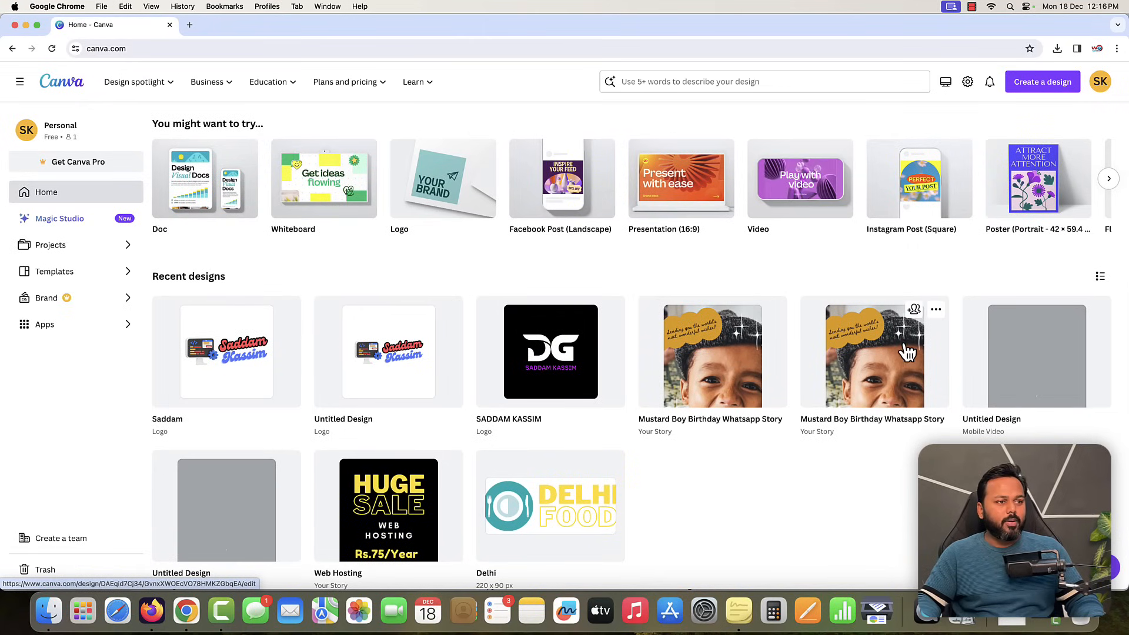
scroll(618, 470, "down", 2)
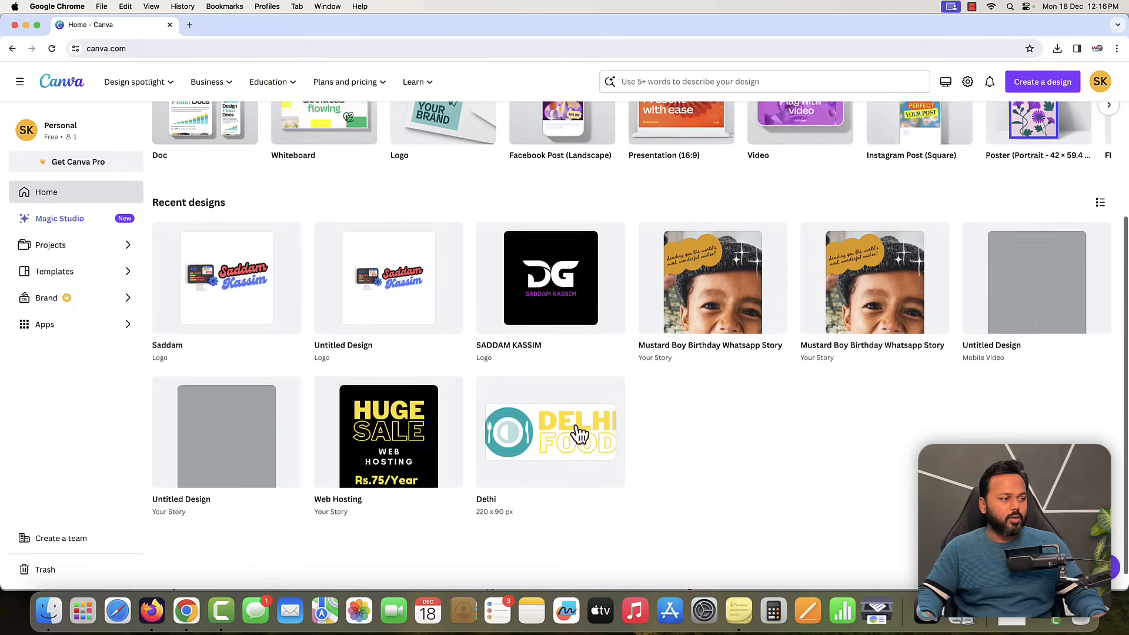
scroll(738, 429, "up", 5)
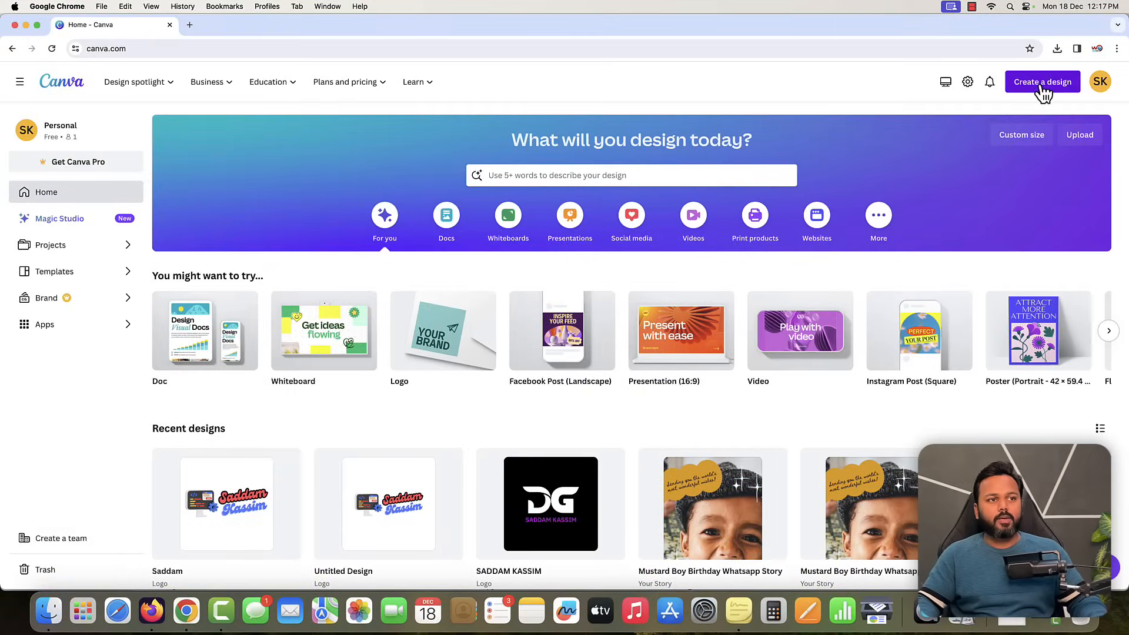
Search the design types for "youtube" and create a blank 1280 × 720 px YouTube Thumbnail.
left_click(1040, 85)
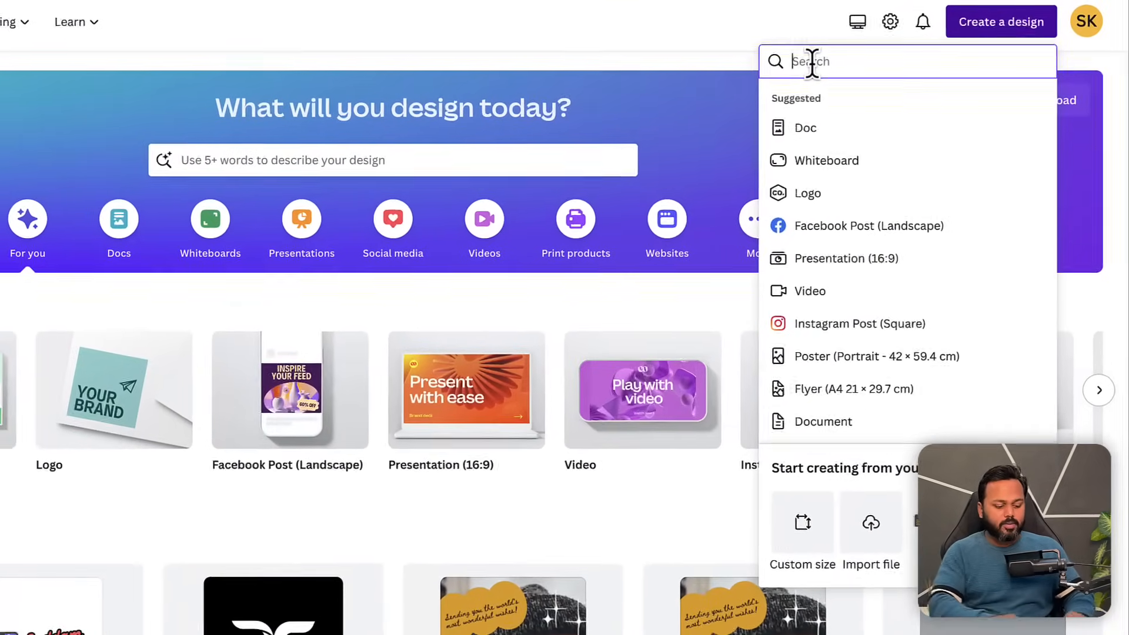
type("youtube")
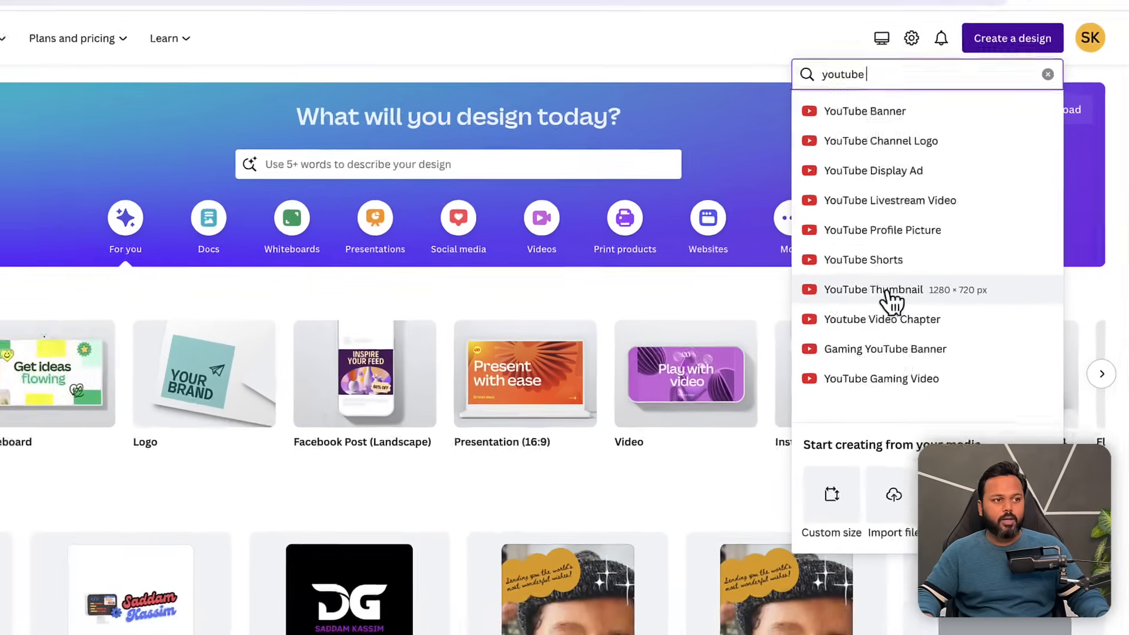
left_click(859, 300)
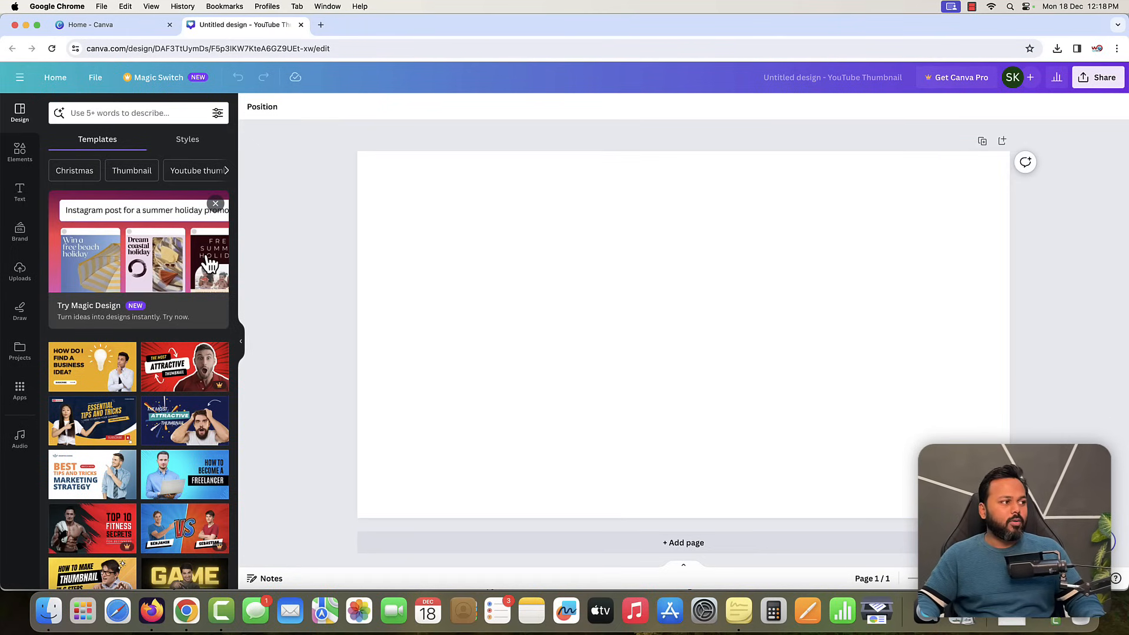
Apply the "Best Tips and Tricks Marketing Strategy" template to the page and delete its photo of the pointing man.
left_click(216, 205)
scroll(200, 275, "down", 1)
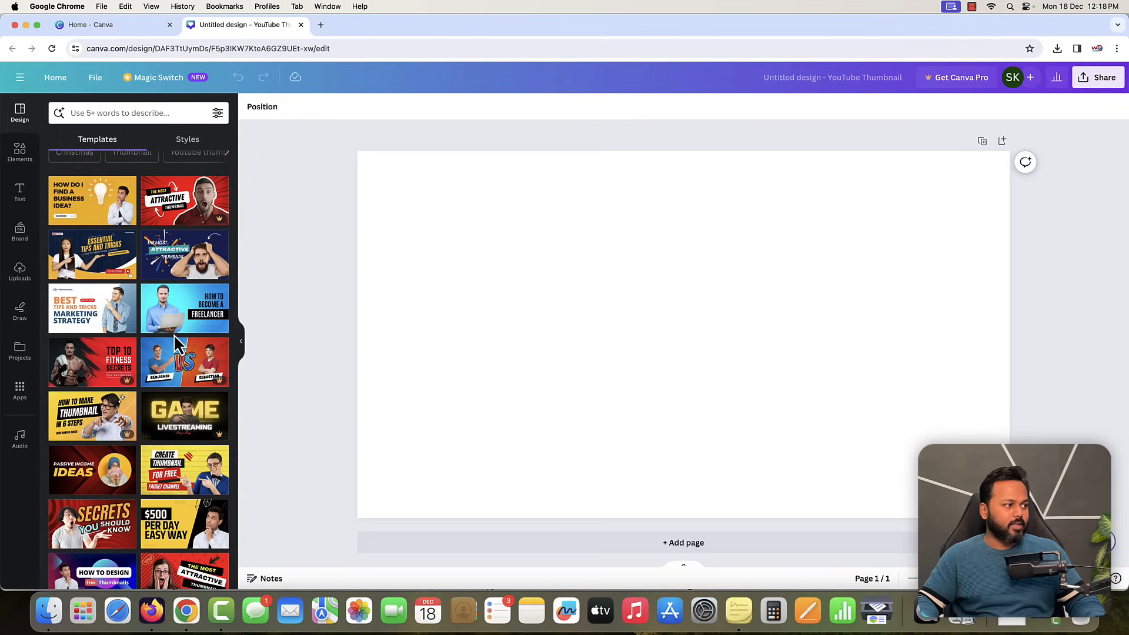
left_click(89, 313)
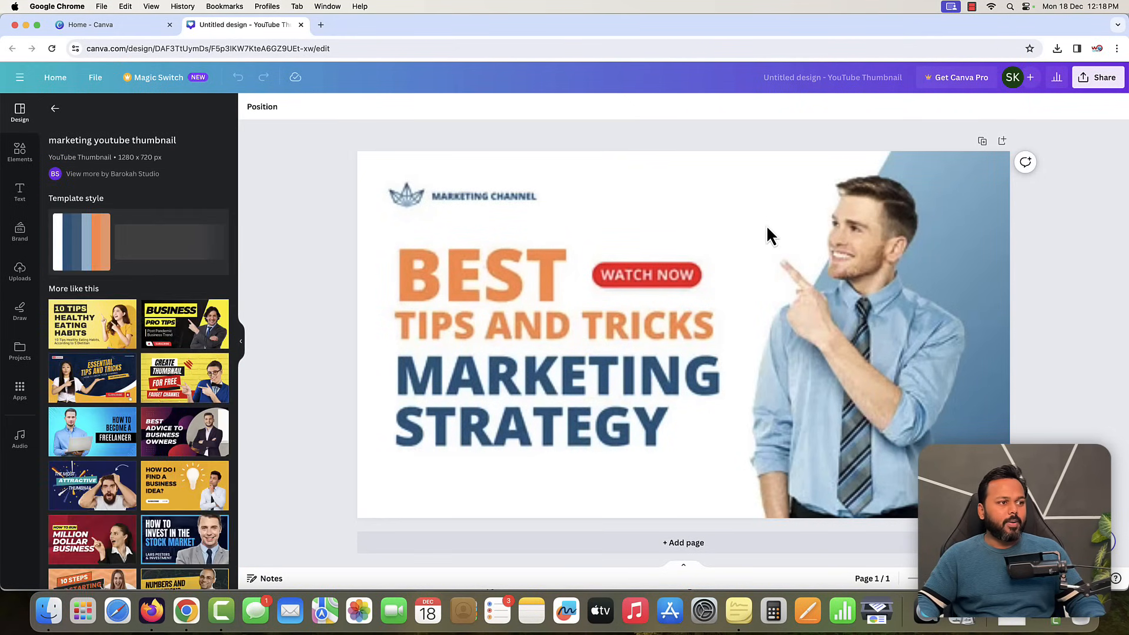
left_click(873, 298)
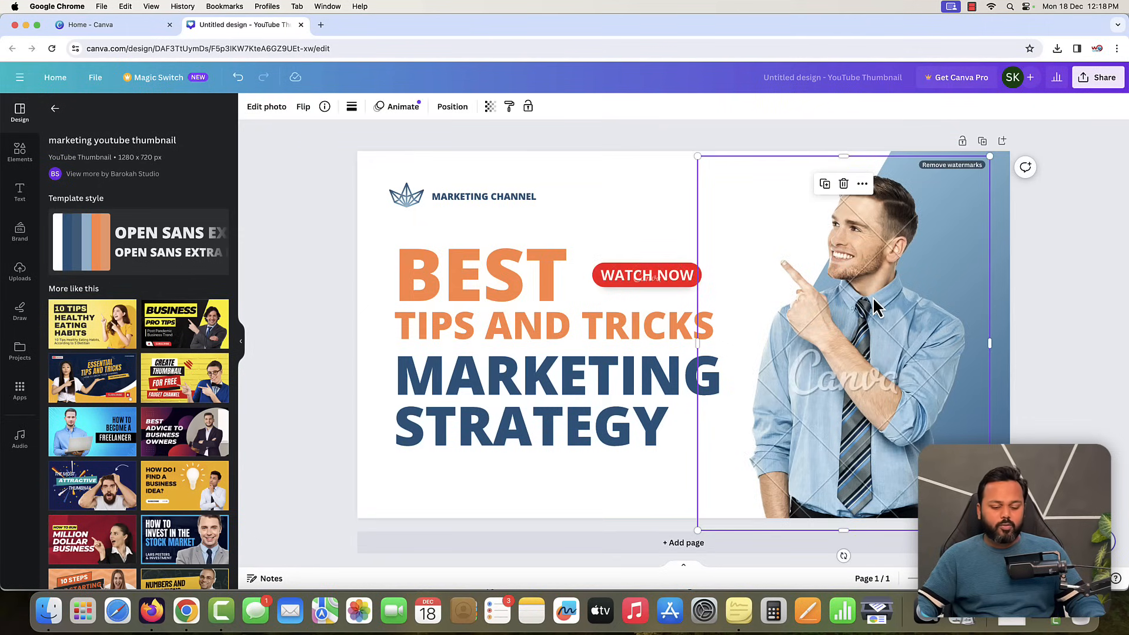
key("BackSpace")
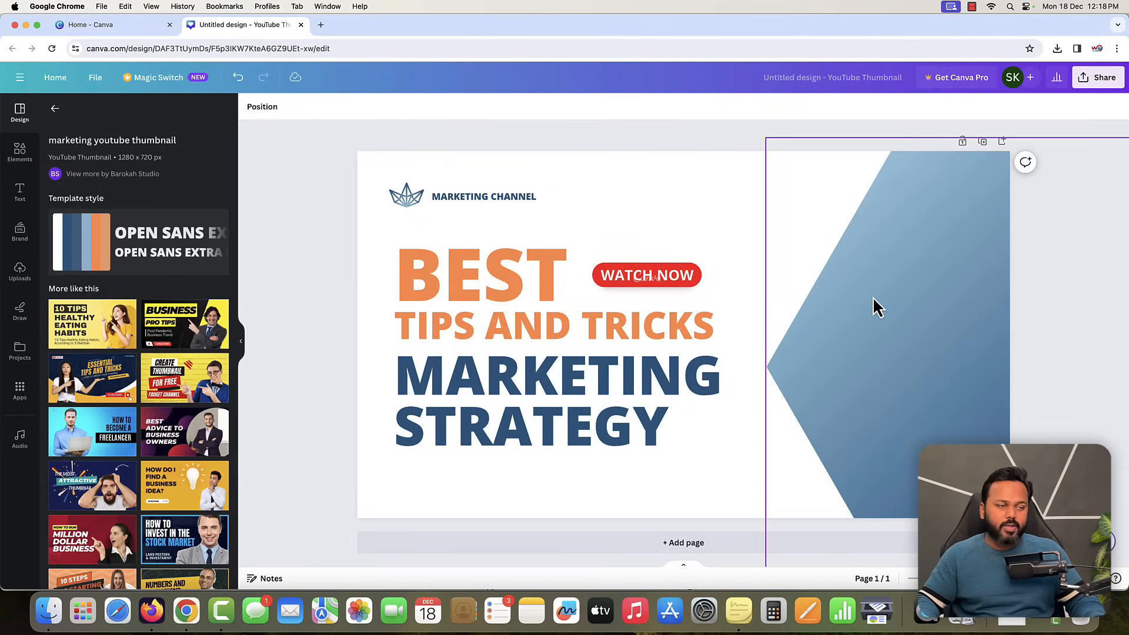
Delete all remaining template elements from the thumbnail page, including the texts, logo, badge and blue shape.
double_click(487, 280)
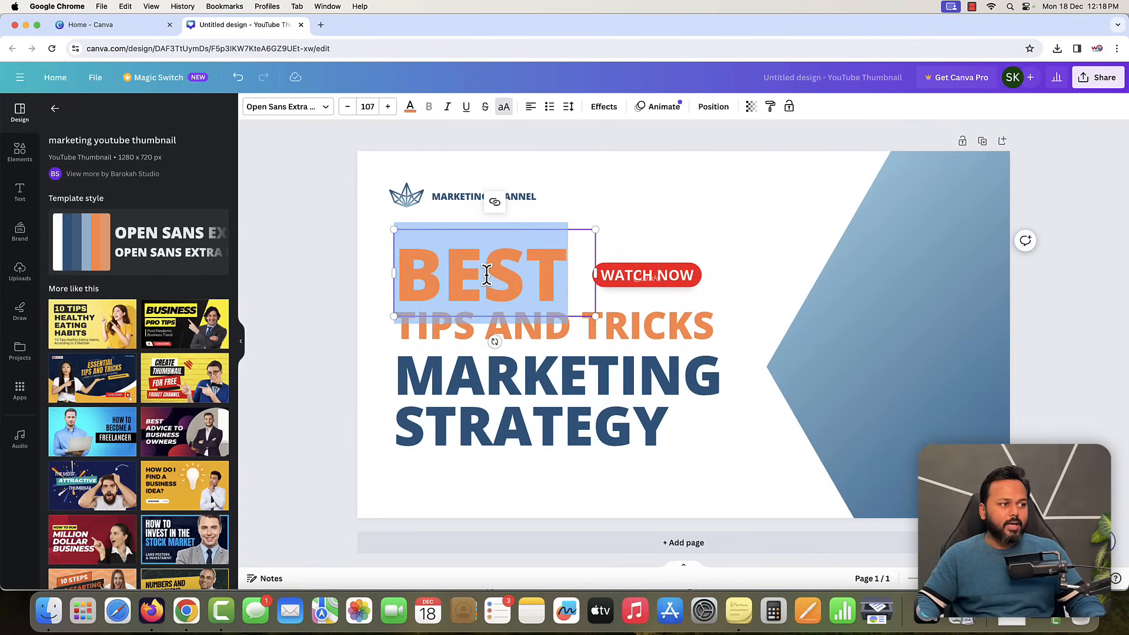
double_click(643, 278)
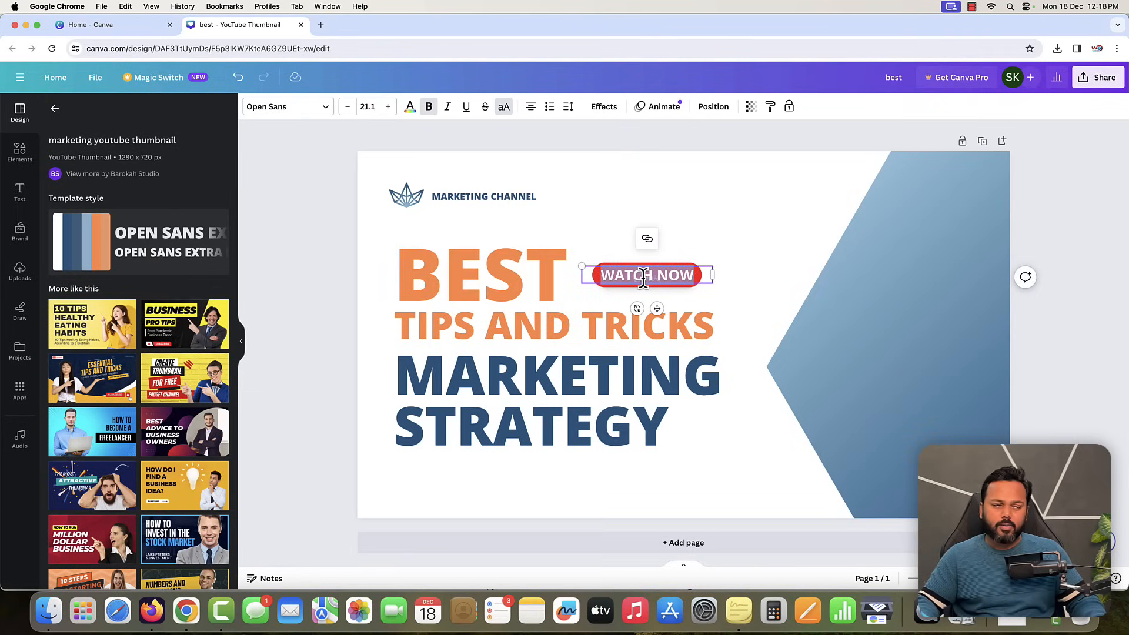
left_click(1050, 233)
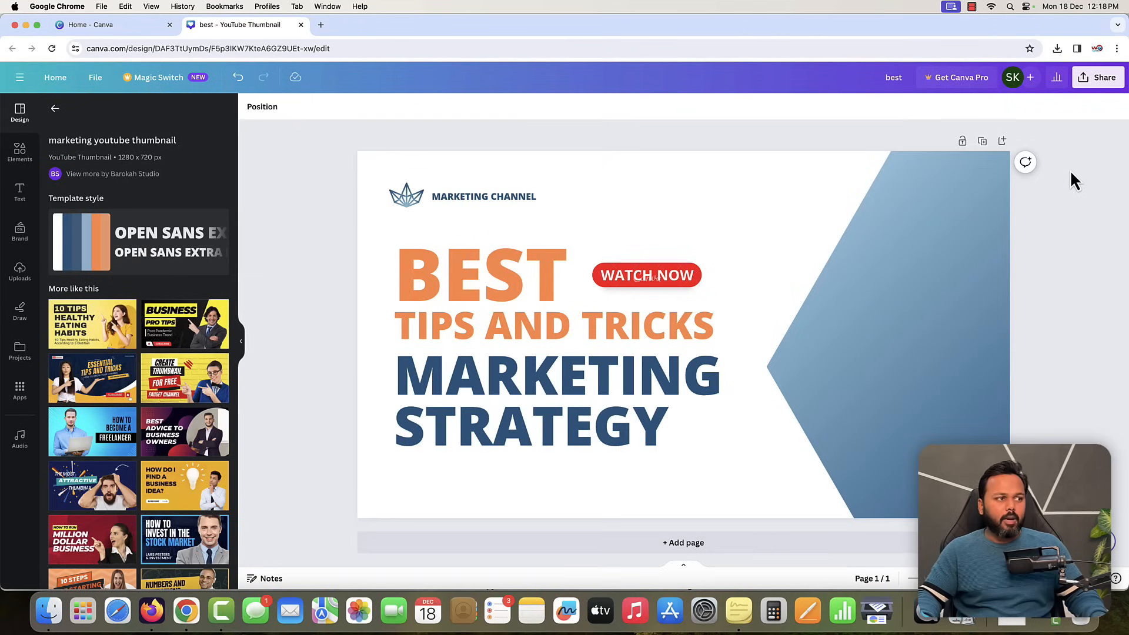
left_click_drag(1092, 171, 281, 516)
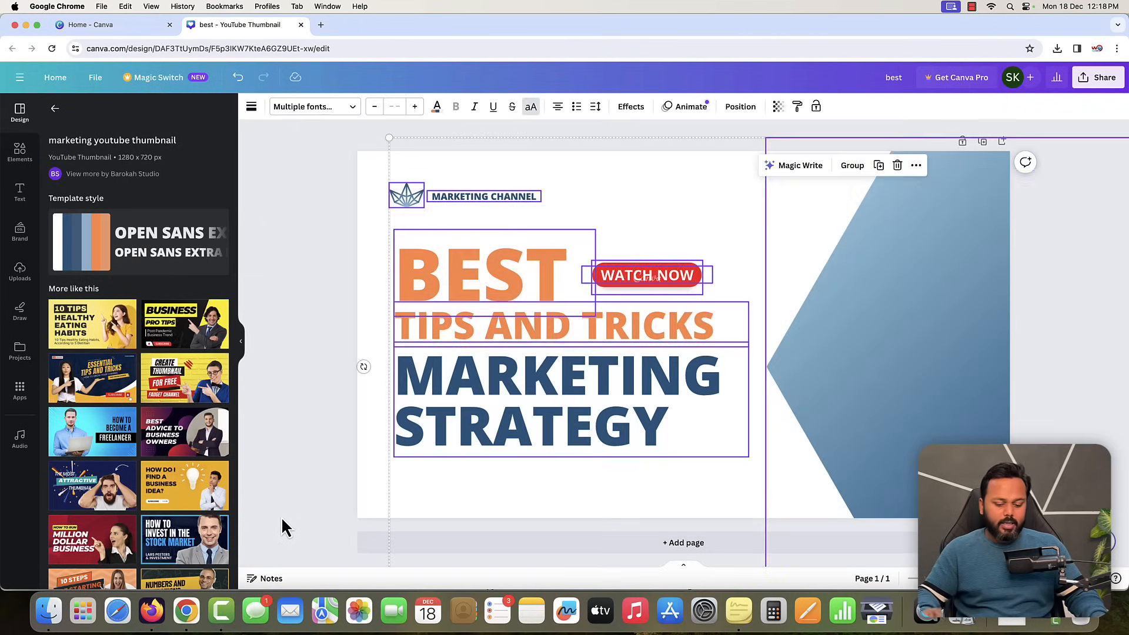
key("Delete")
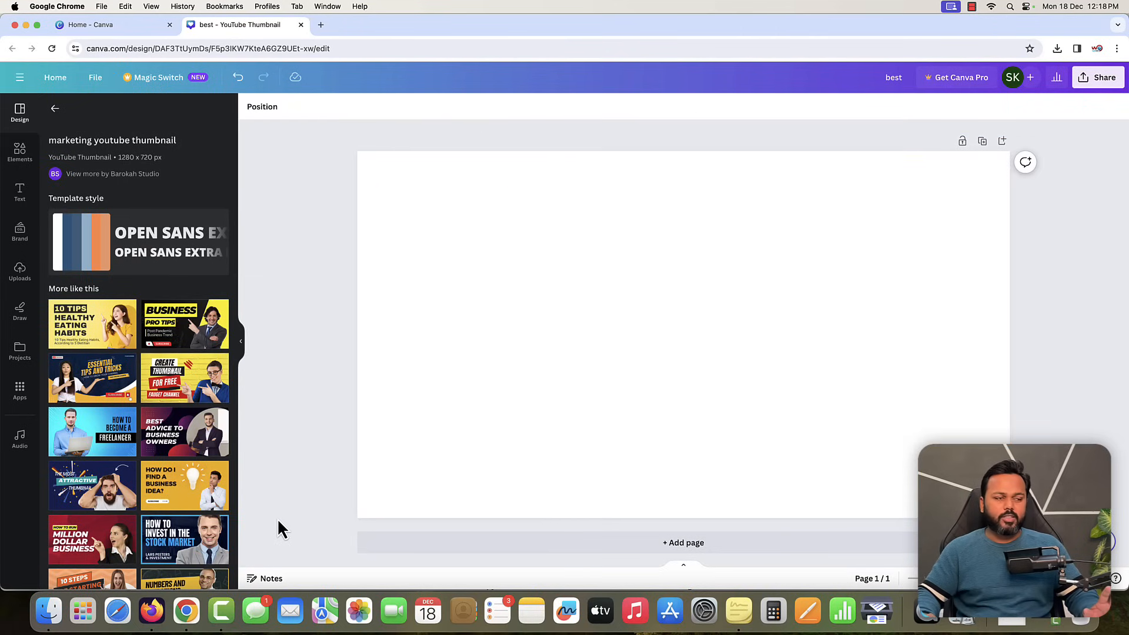
Open the creator's YouTube channel in a new browser tab and look through its video thumbnails for reference.
left_click(321, 25)
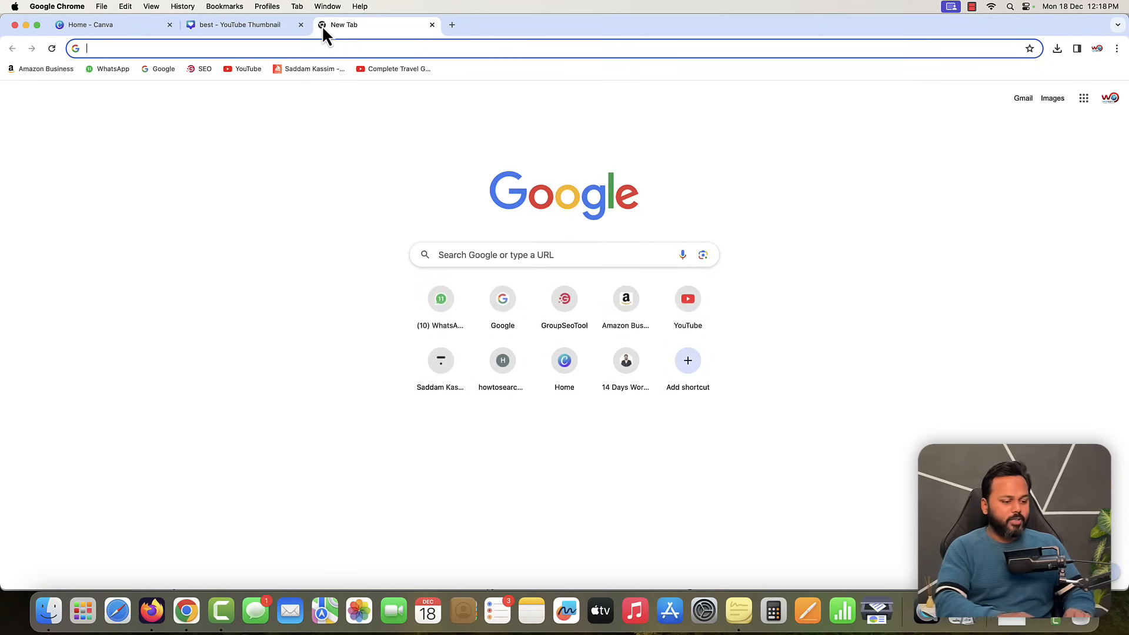
type("youtu")
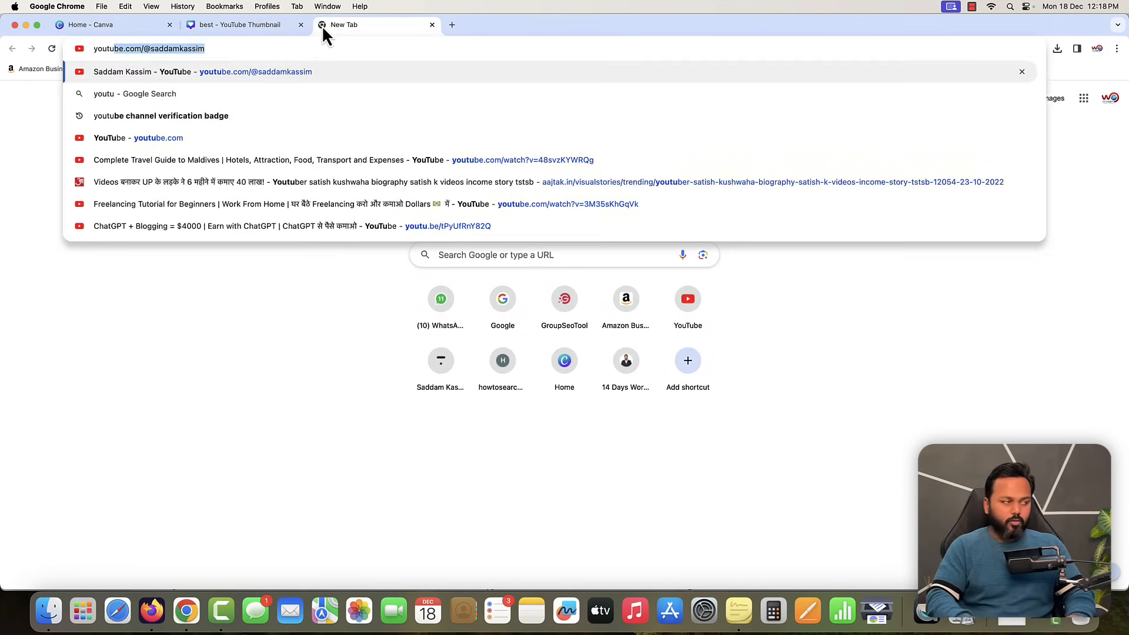
key("Right")
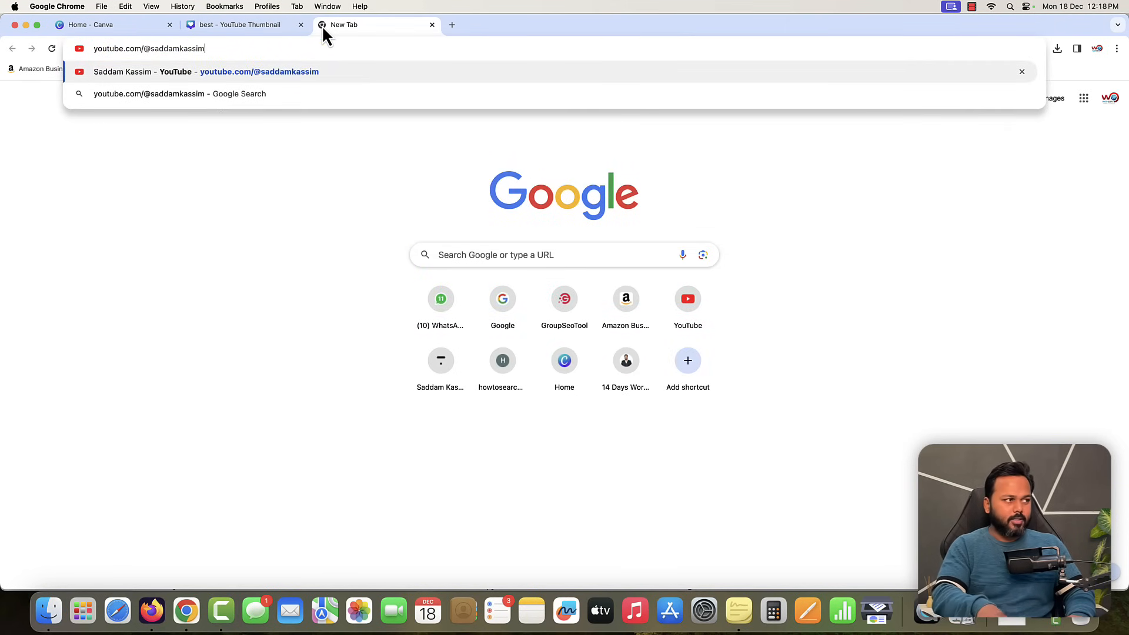
key("Return")
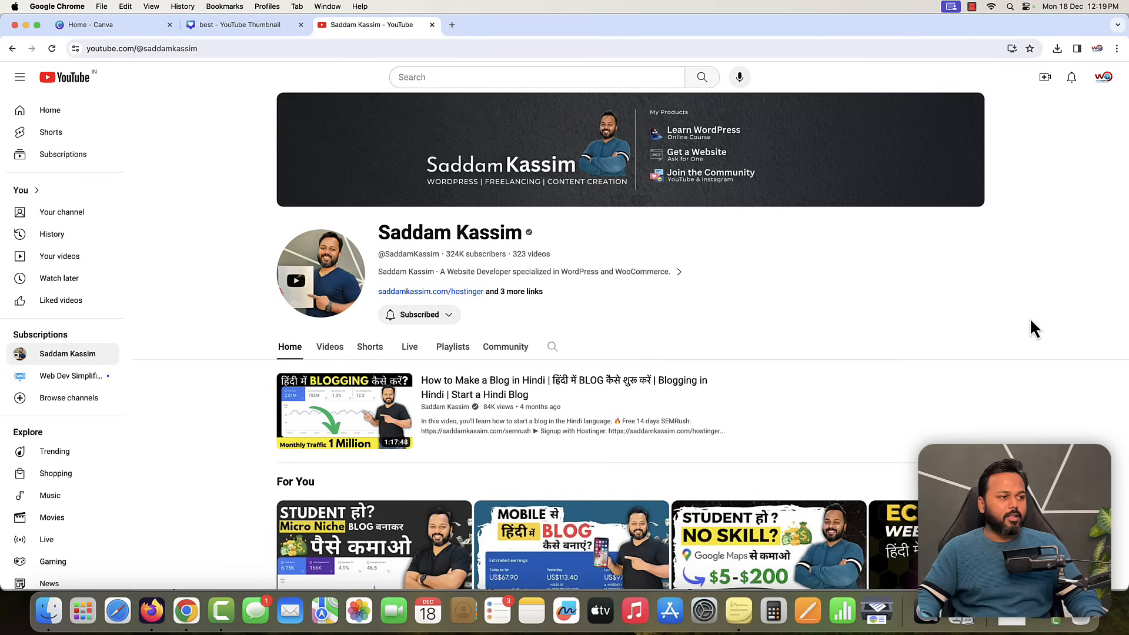
scroll(1031, 319, "down", 3)
scroll(1031, 319, "down", 2)
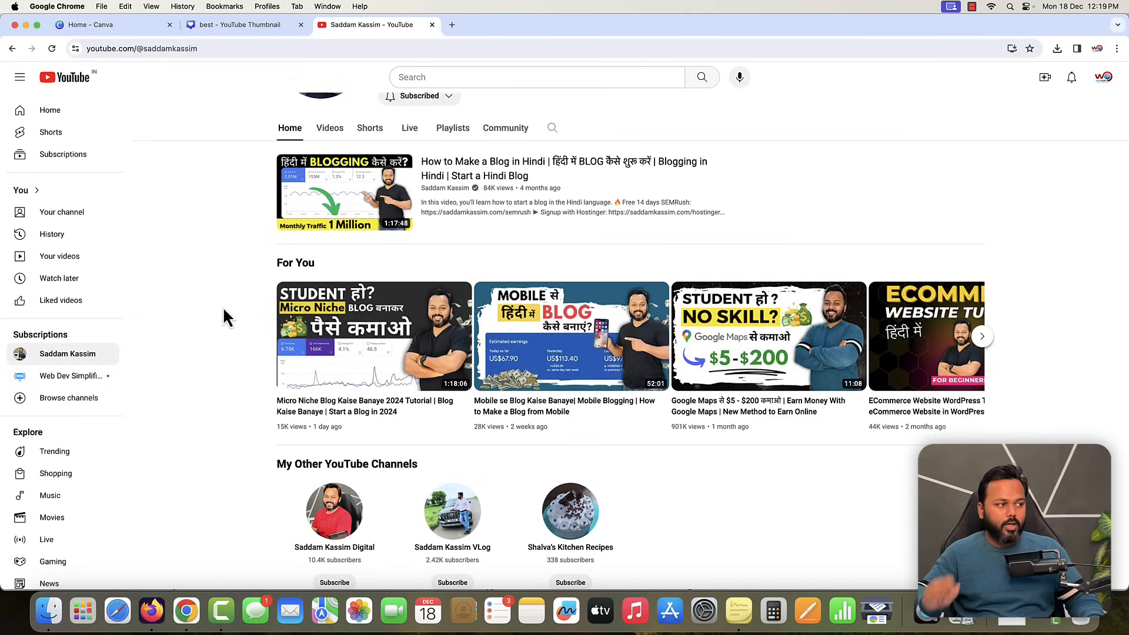
Return to the Canva thumbnail and set the page background to the custom dark grey #272626.
left_click(210, 27)
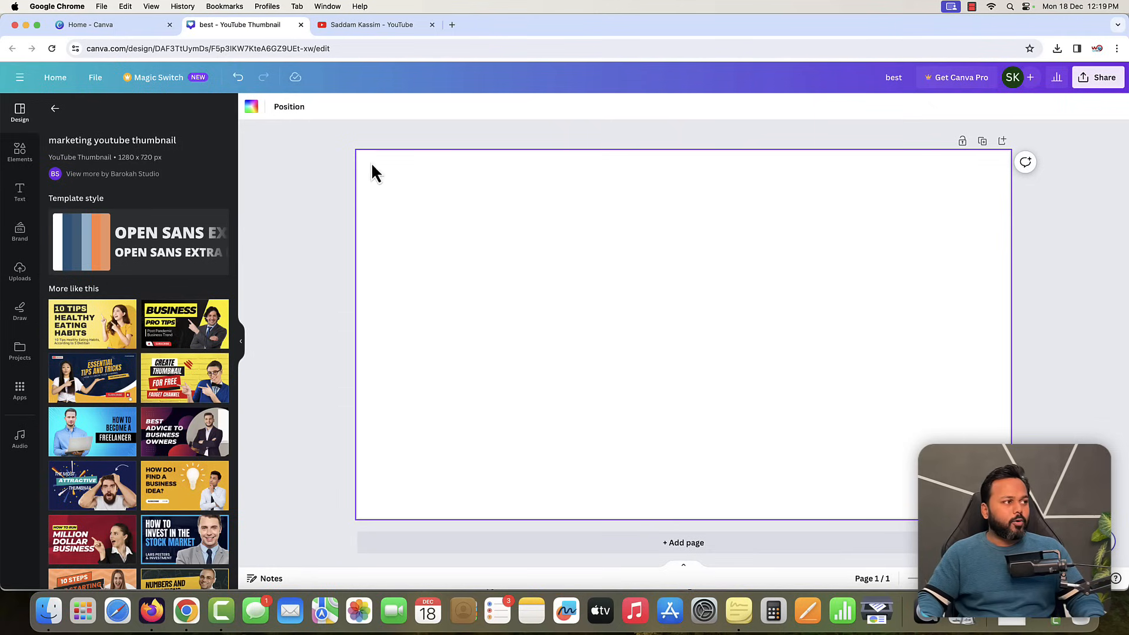
left_click(253, 110)
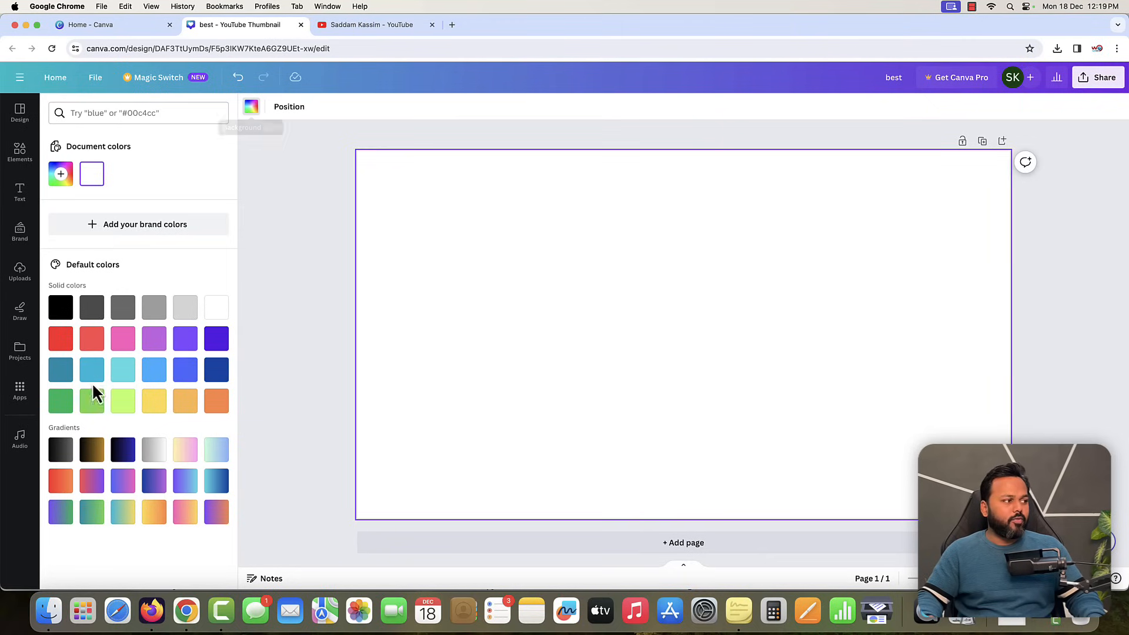
left_click(89, 311)
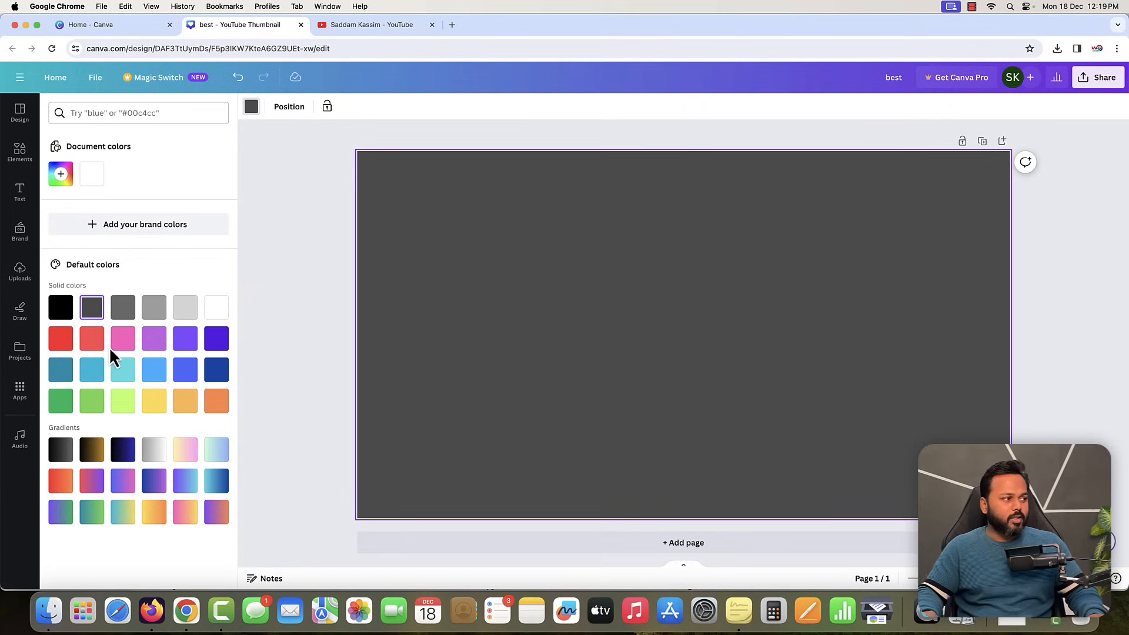
left_click(62, 318)
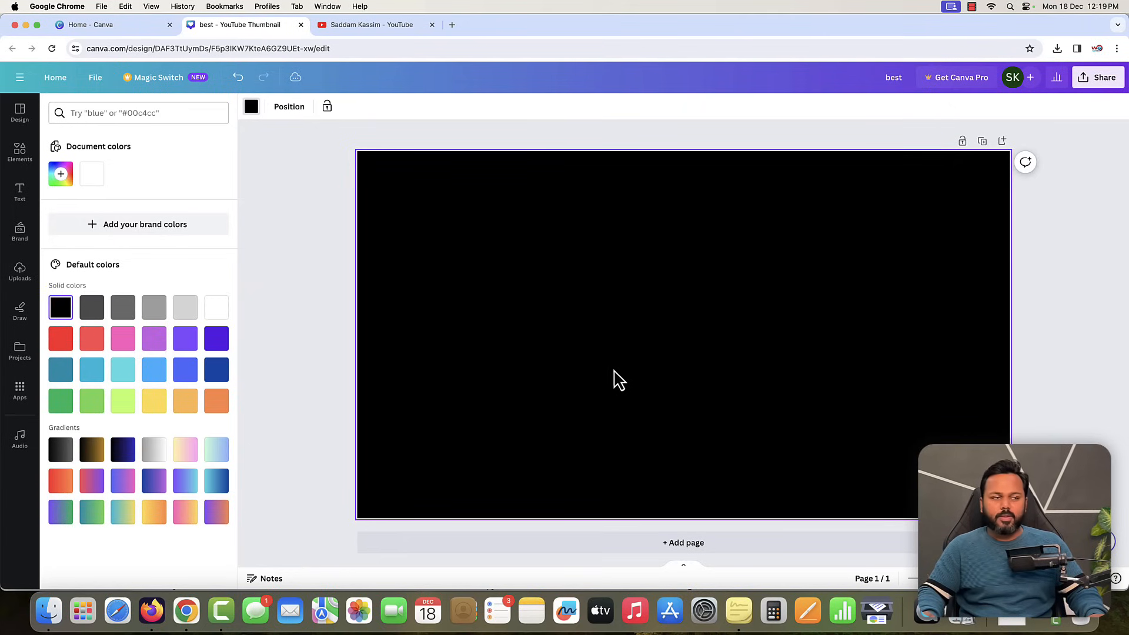
left_click(61, 174)
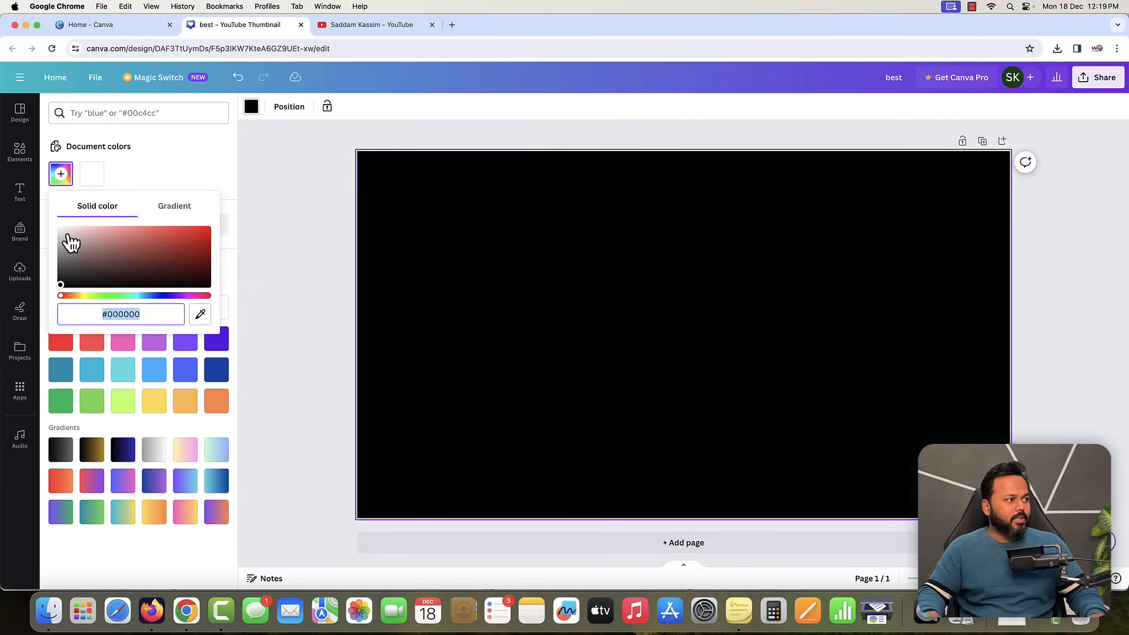
left_click(60, 283)
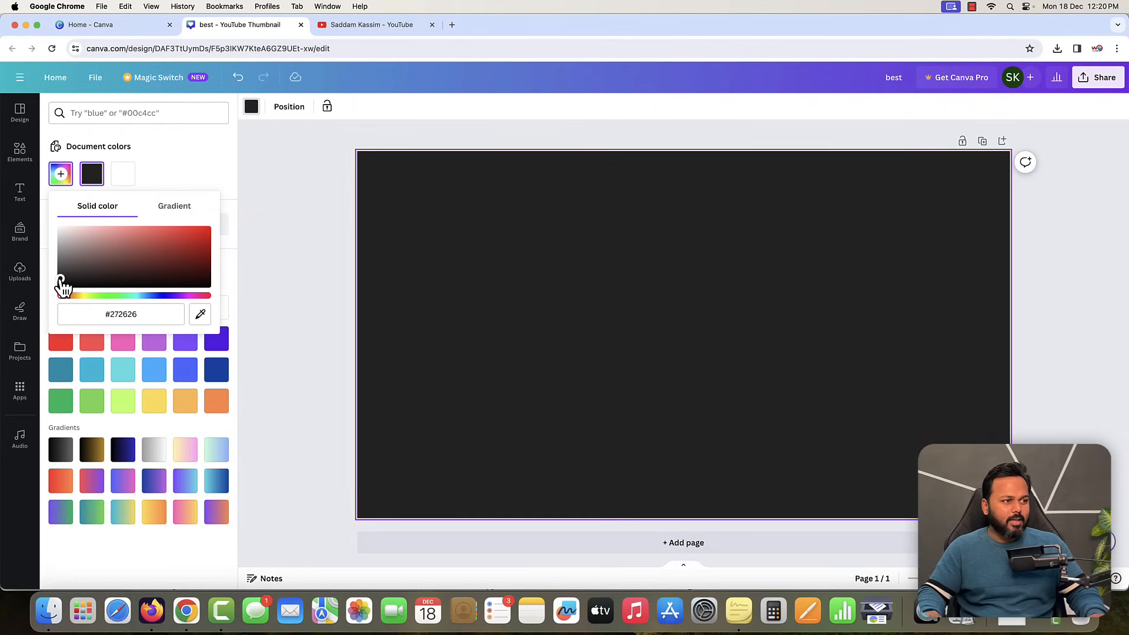
left_click(207, 176)
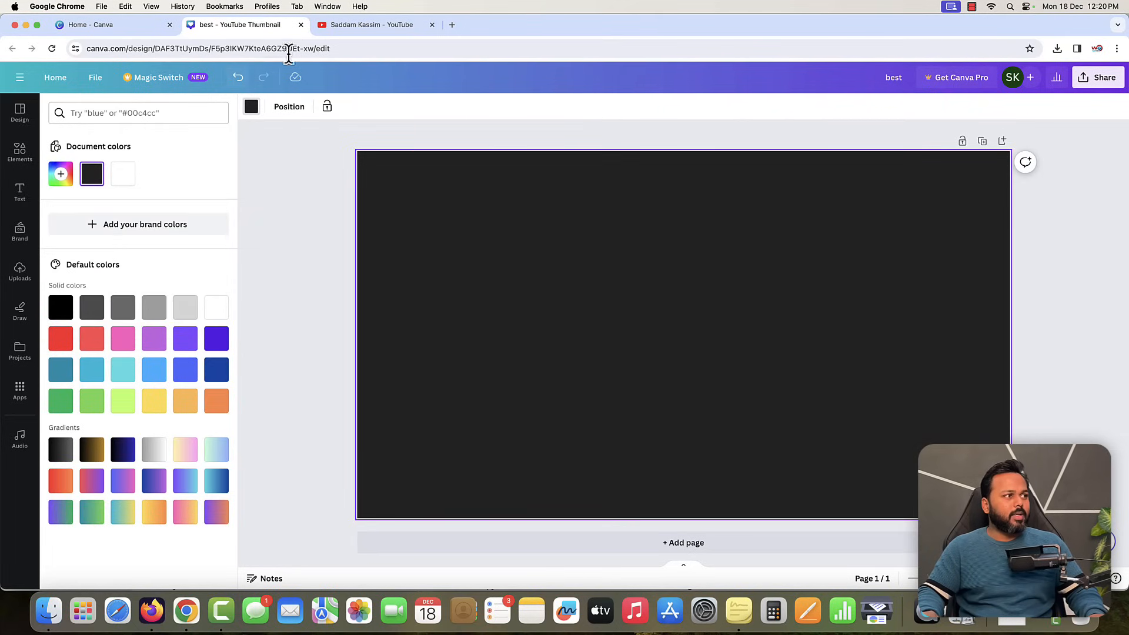
Check the reference thumbnails on YouTube, then add a heading reading "STUDENT" to the Canva page.
left_click(327, 26)
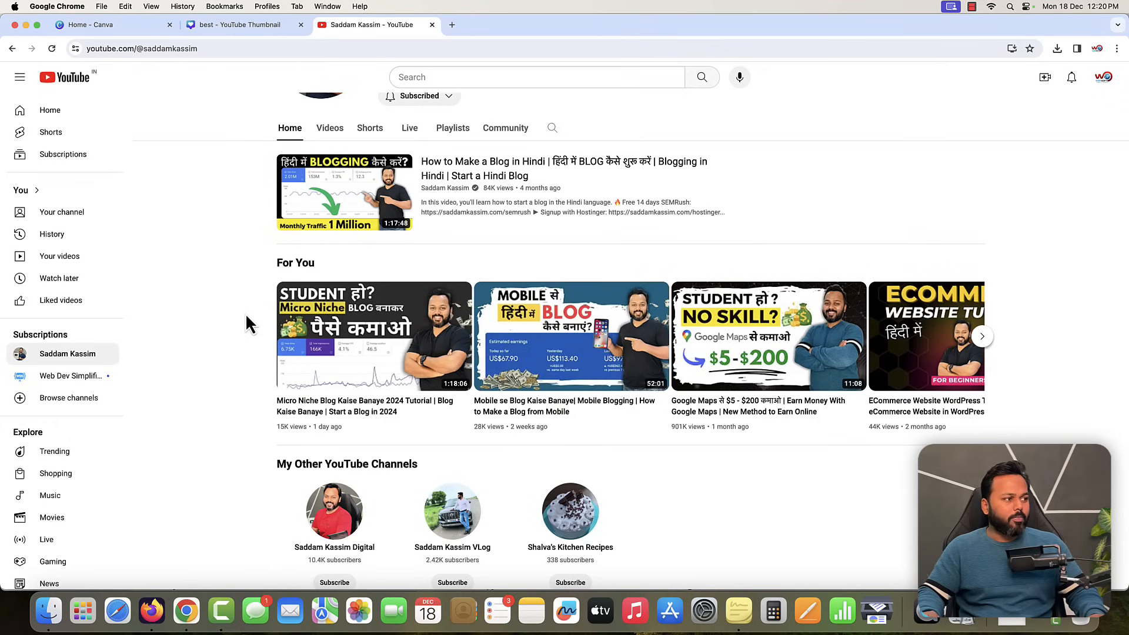
left_click(239, 25)
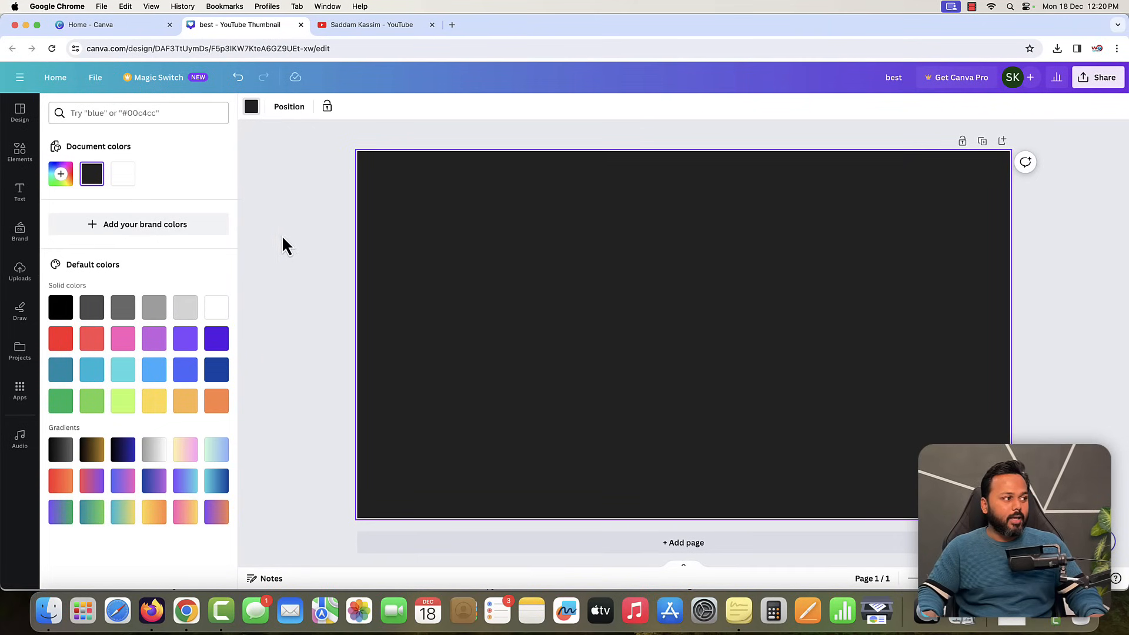
left_click(19, 195)
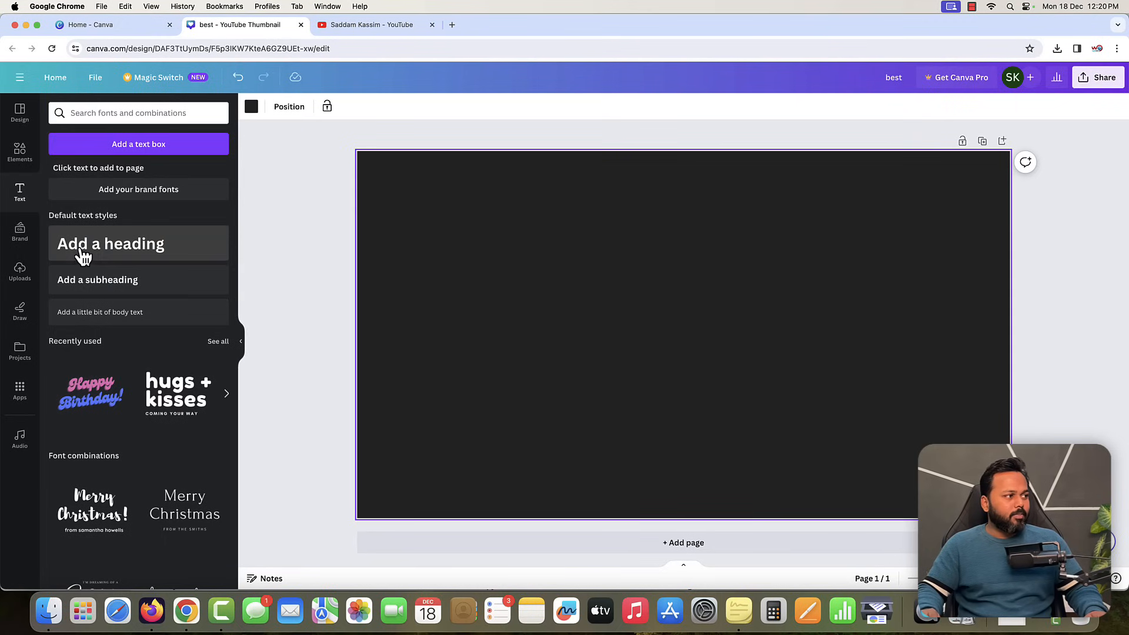
left_click(117, 251)
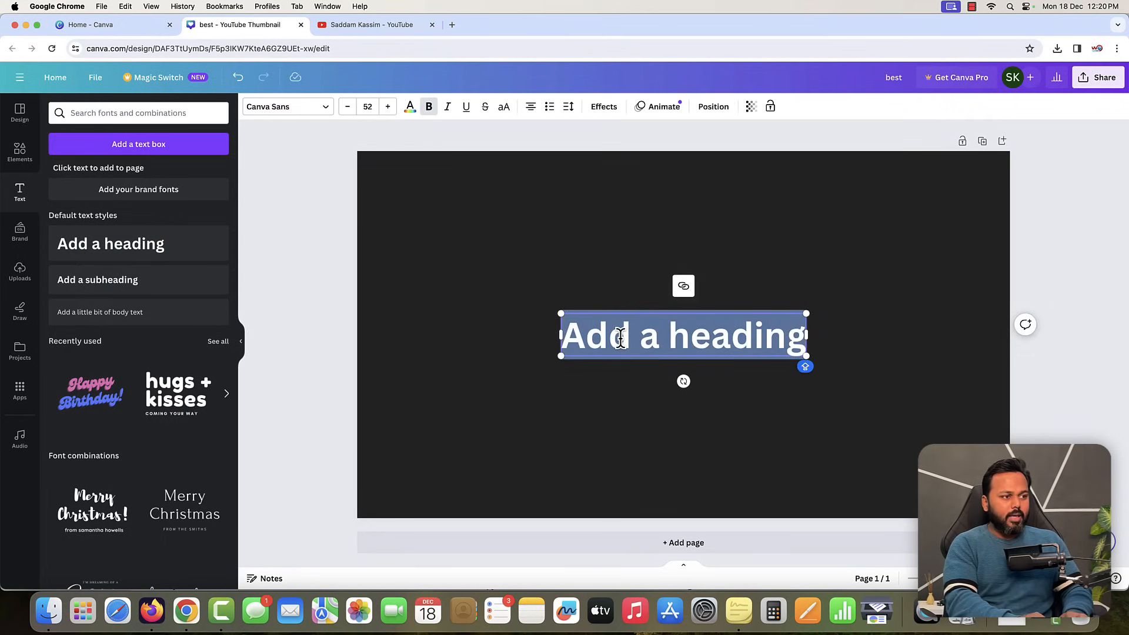
type("STUDENT")
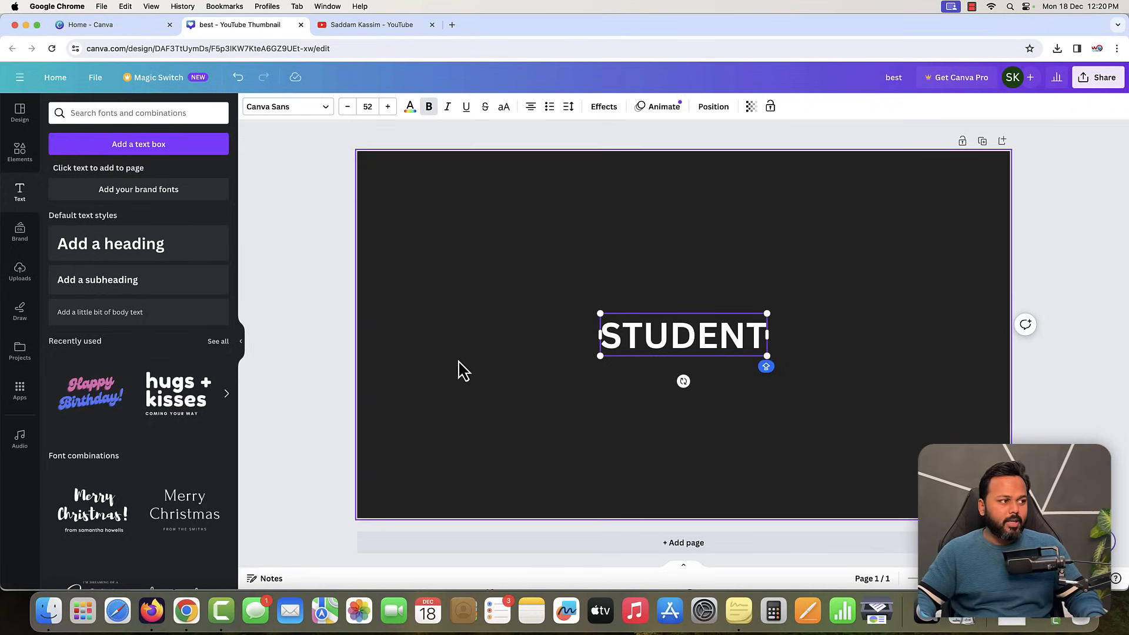
left_click(347, 352)
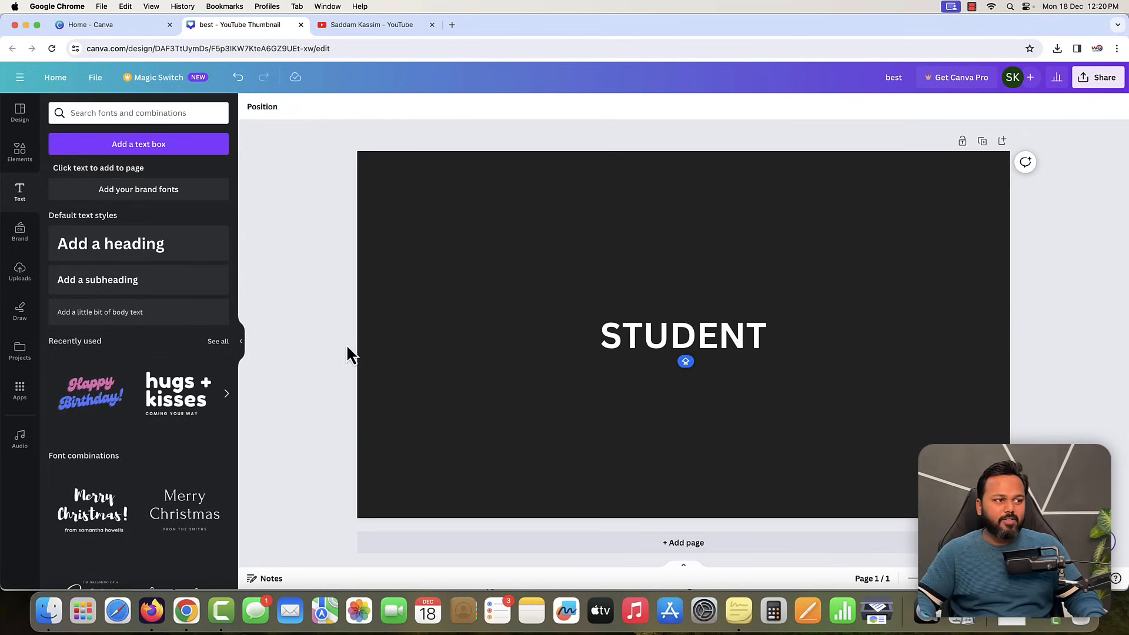
Move the "STUDENT" heading to the page's upper-left corner and enlarge it to about font size 60.1.
left_click_drag(619, 352, 408, 198)
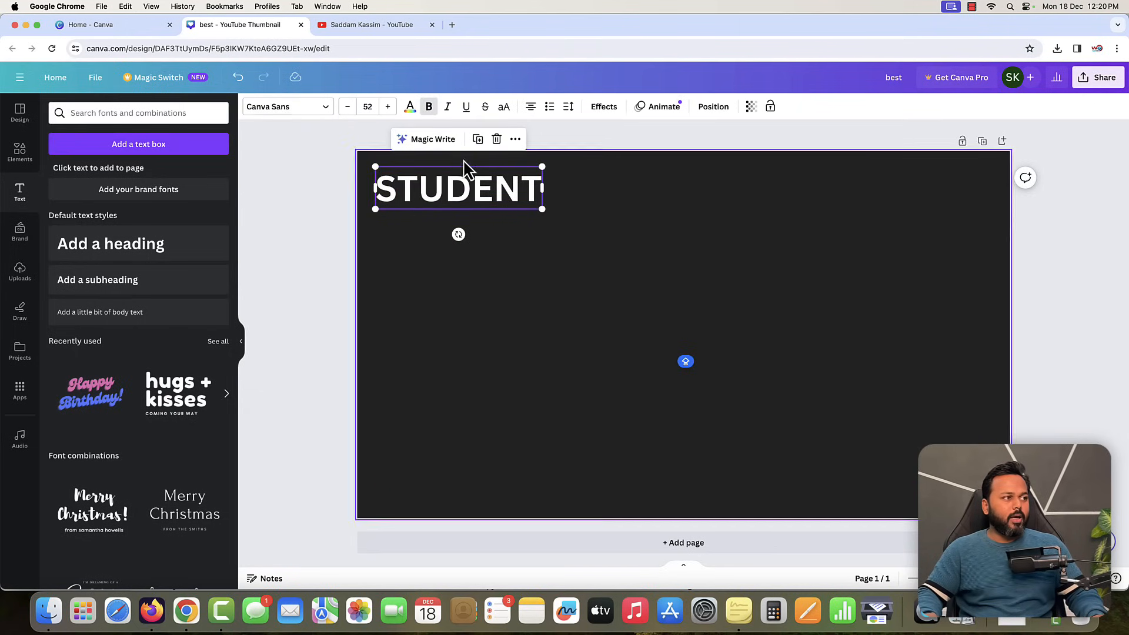
left_click_drag(541, 212, 570, 217)
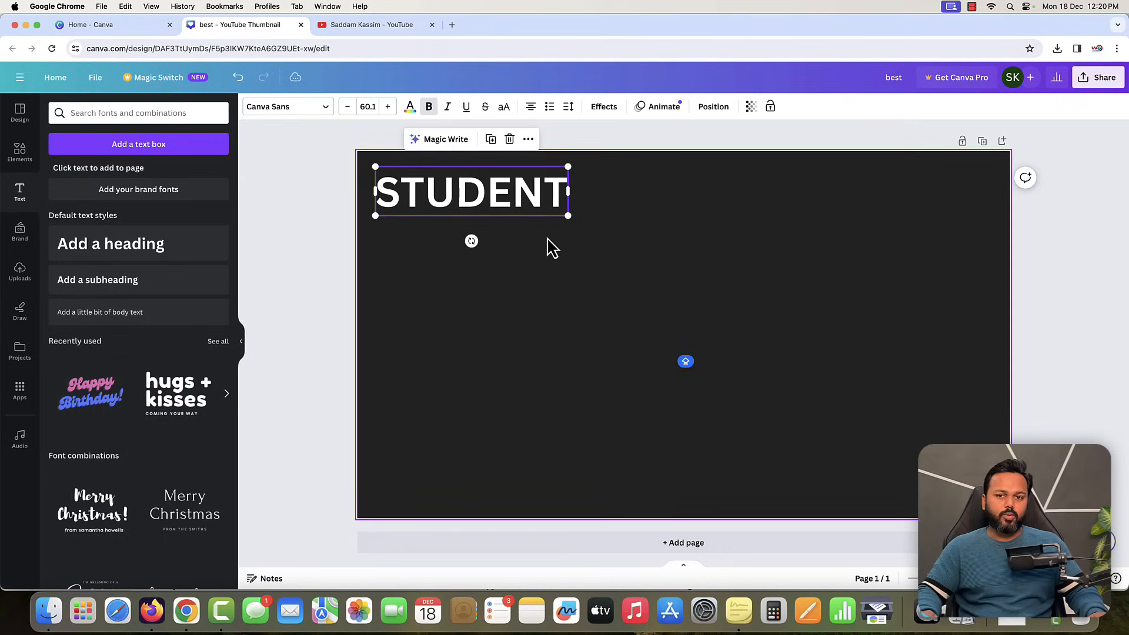
left_click(448, 235)
Duplicate the "STUDENT" heading and place the copy below and to the right of the original.
left_click(456, 210)
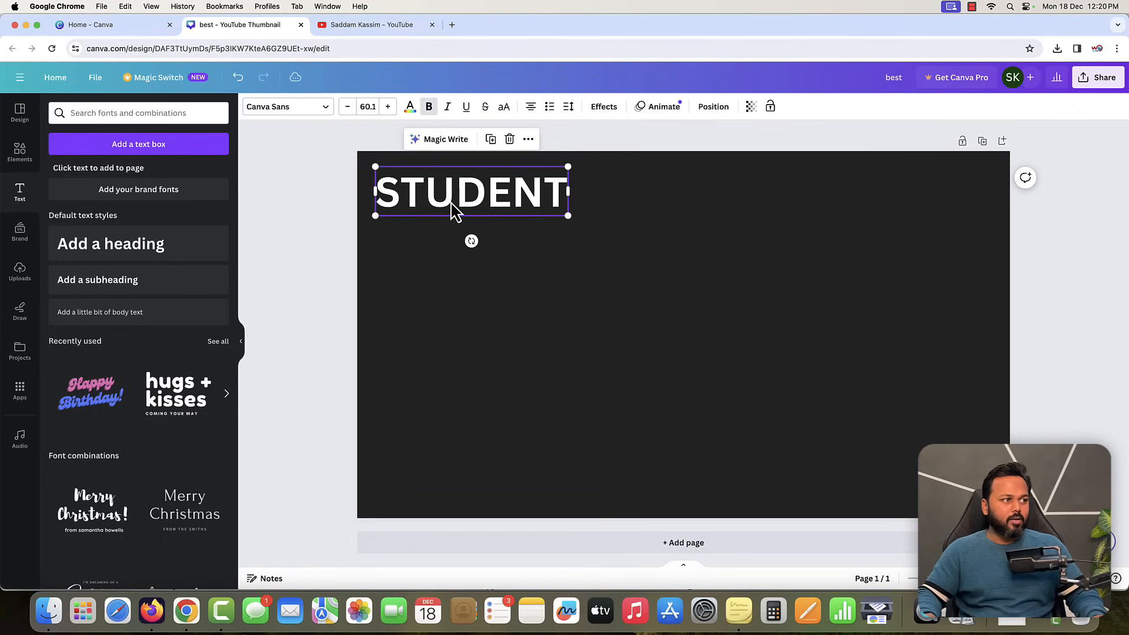
left_click(491, 141)
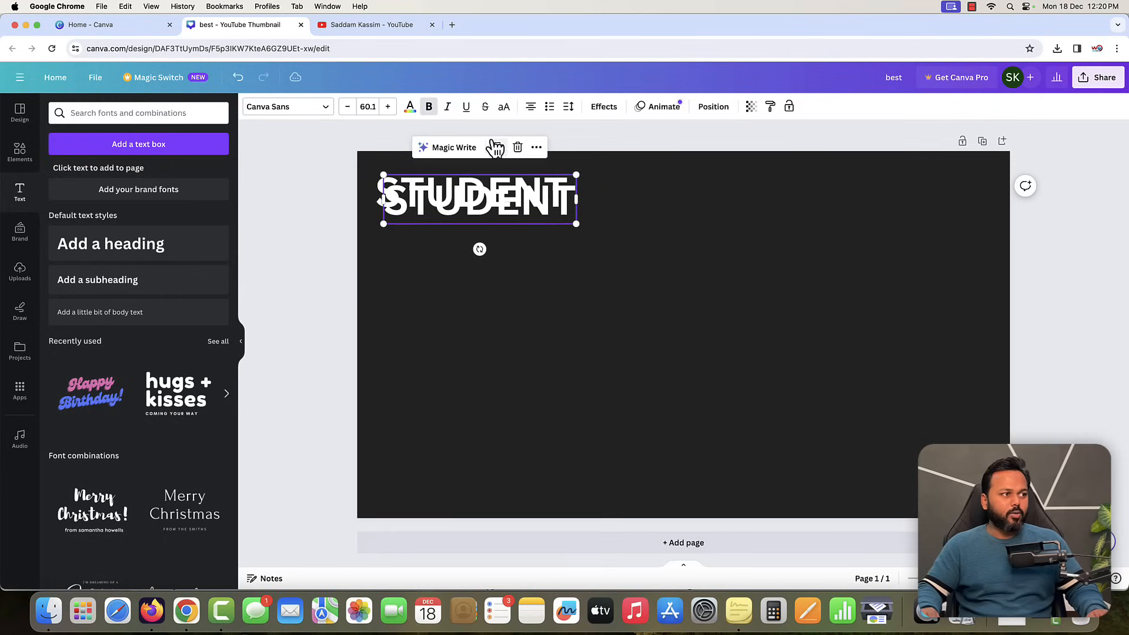
left_click_drag(484, 210, 586, 265)
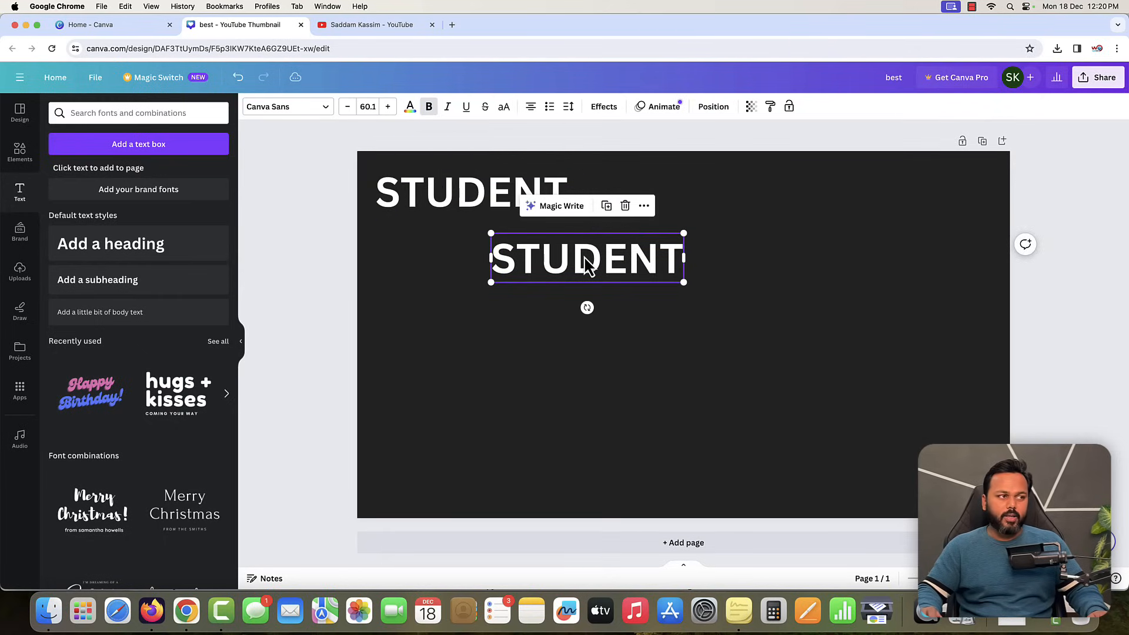
Open Google Translate (translate.google.com) in a new browser tab placed beside the thumbnail design's tab.
left_click(451, 24)
left_click_drag(485, 26, 358, 25)
left_click(358, 50)
type("t")
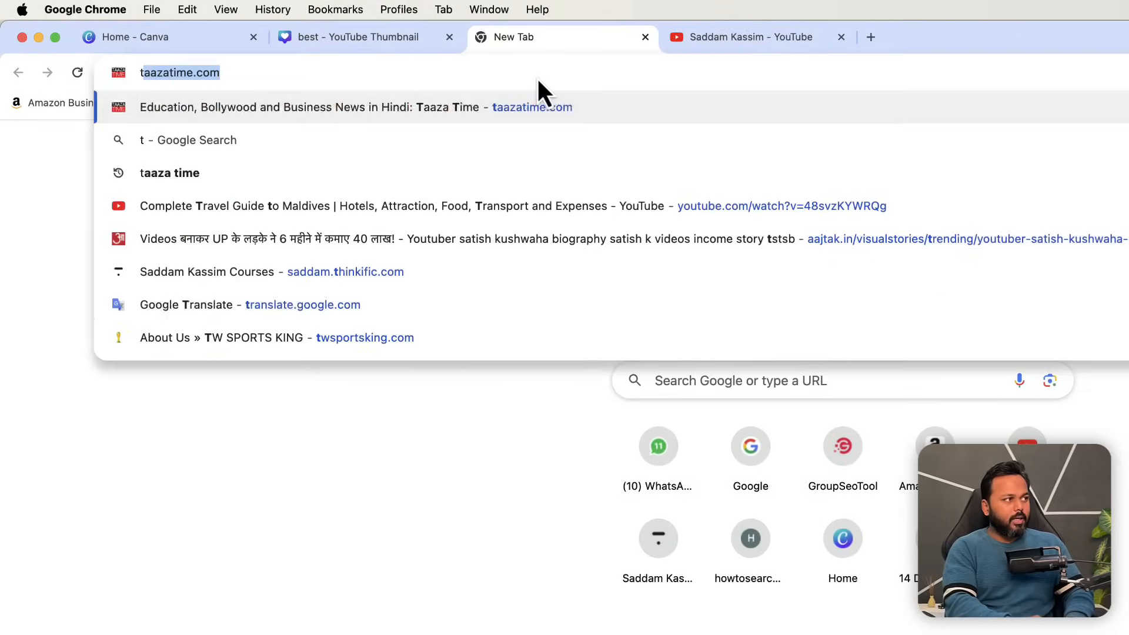
type("rans")
key("Right")
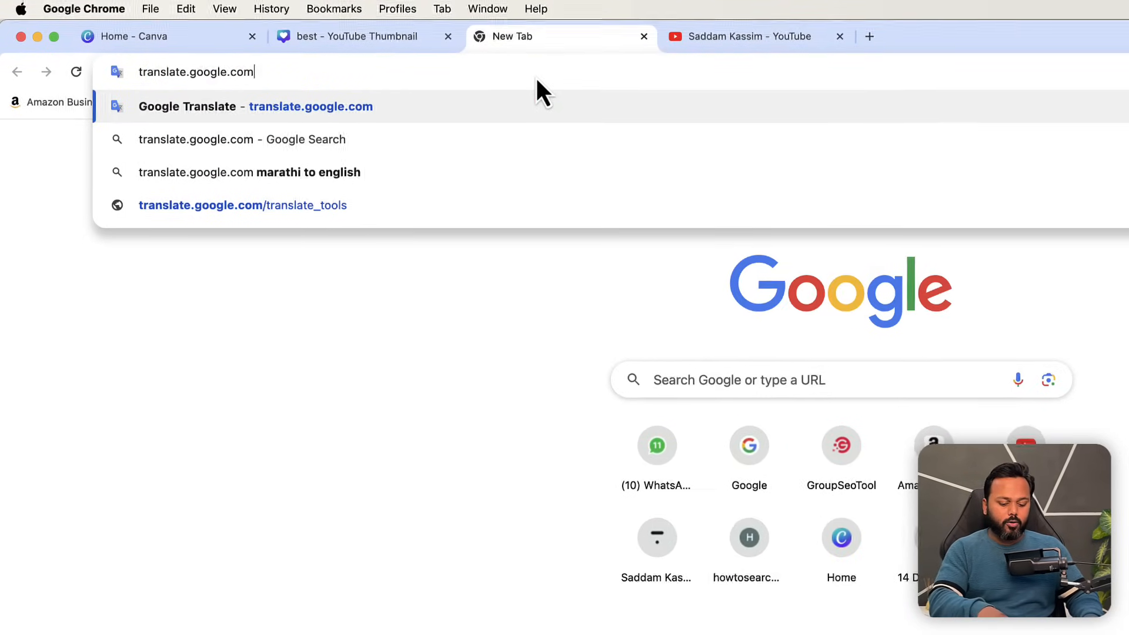
key("Return")
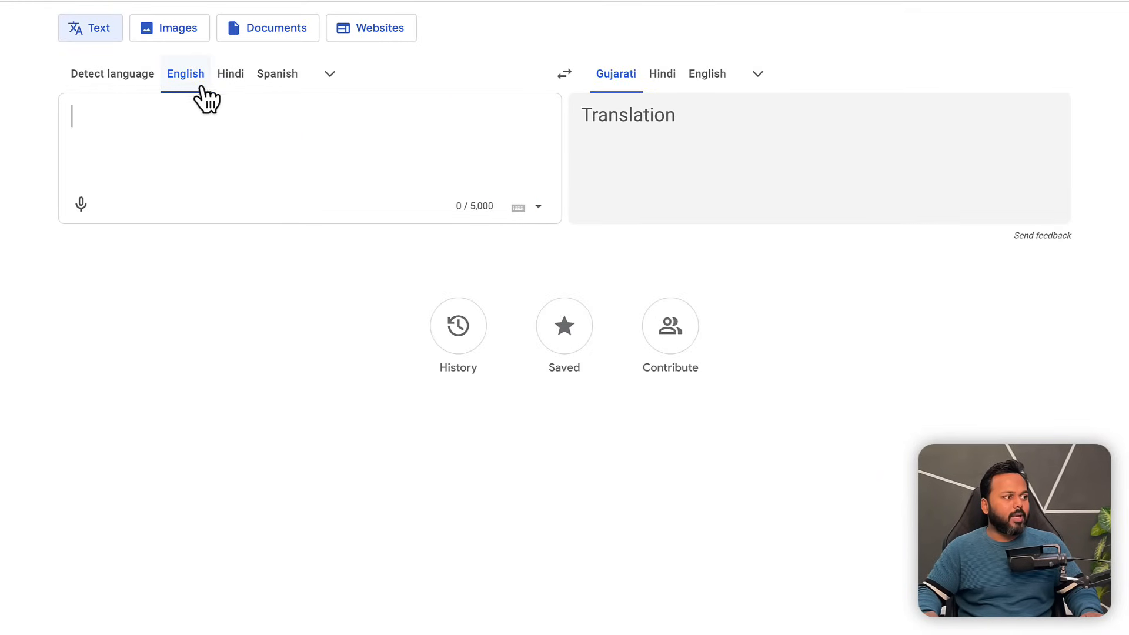
Set the source language to Hindi and enter the word "हो" without a trailing space.
left_click(231, 75)
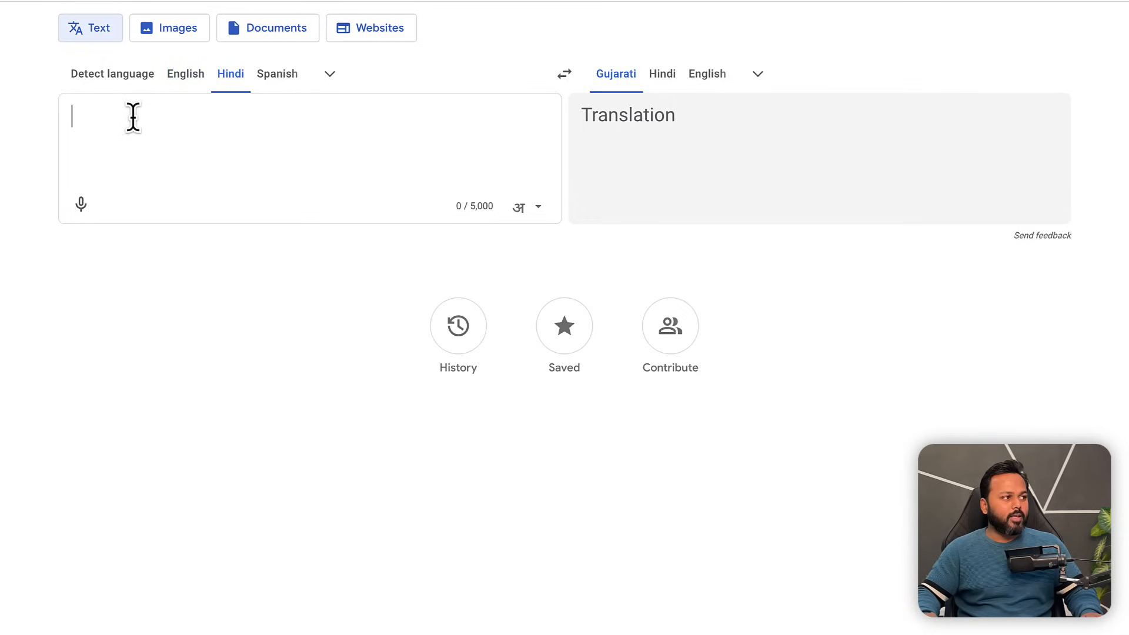
type("ho")
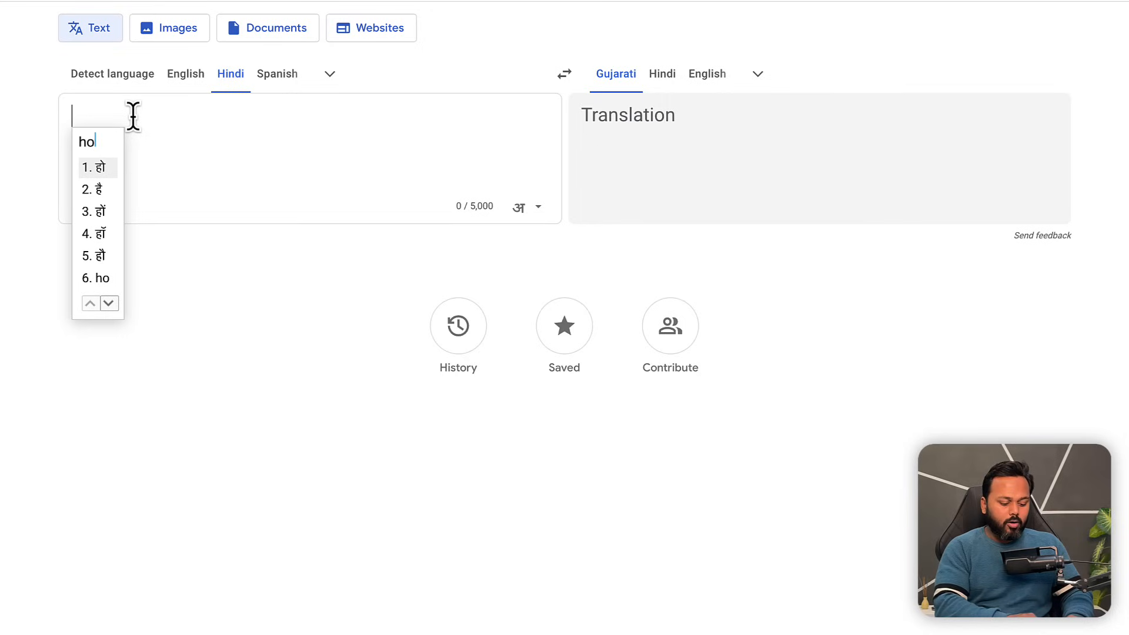
key("space")
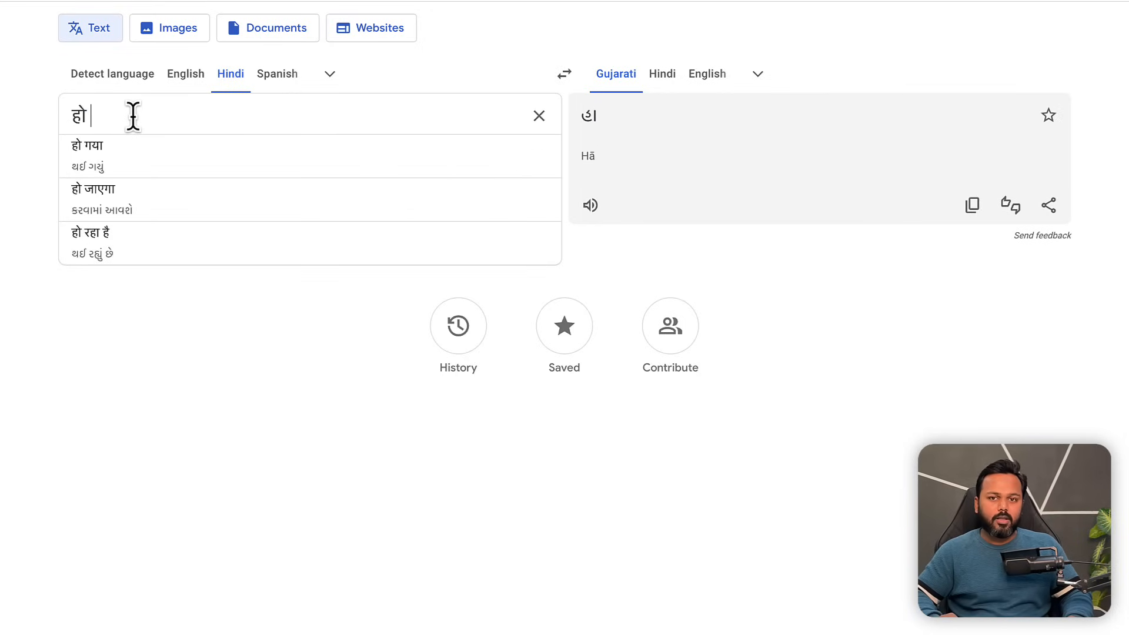
key("BackSpace")
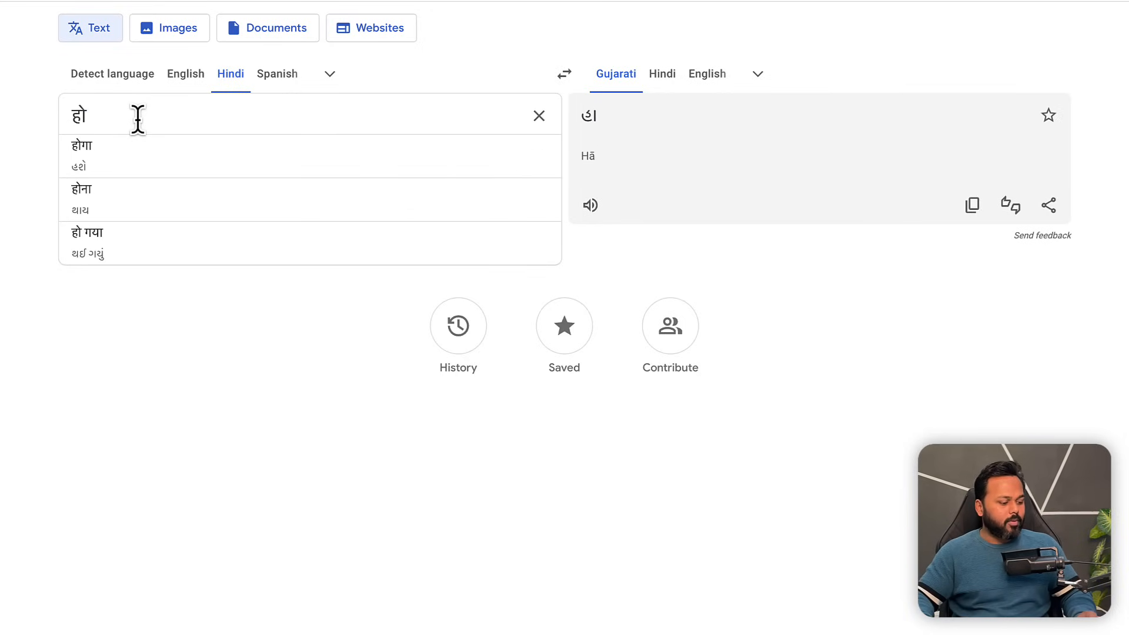
Copy the Hindi word "हो" from Google Translate's source text and clear the text box.
key("super+a")
key("super+c")
key("BackSpace")
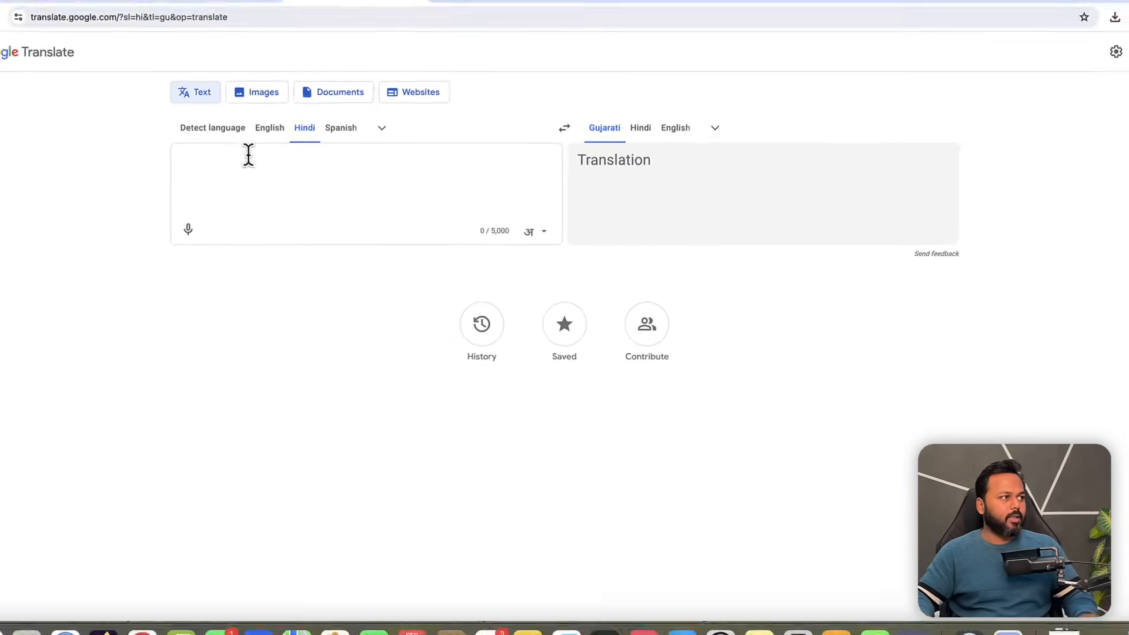
In the thumbnail design, replace the duplicated "STUDENT" heading's text with "हो?" and place it directly after the original "STUDENT" on the same line.
left_click(246, 33)
left_click_drag(493, 260, 535, 259)
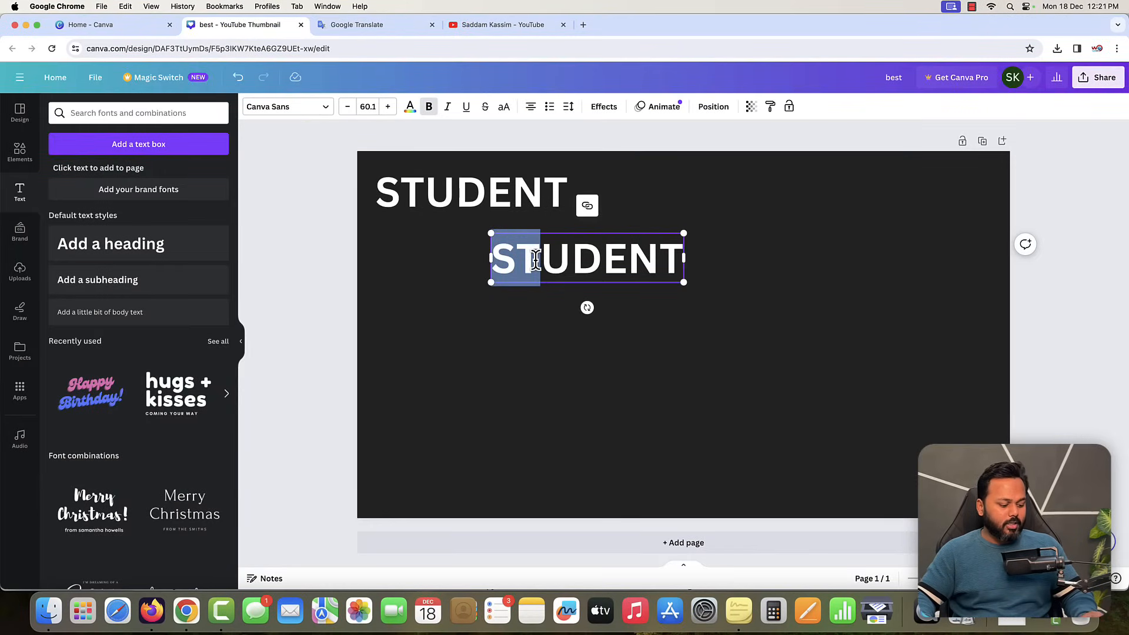
key("super+a")
key("super+v")
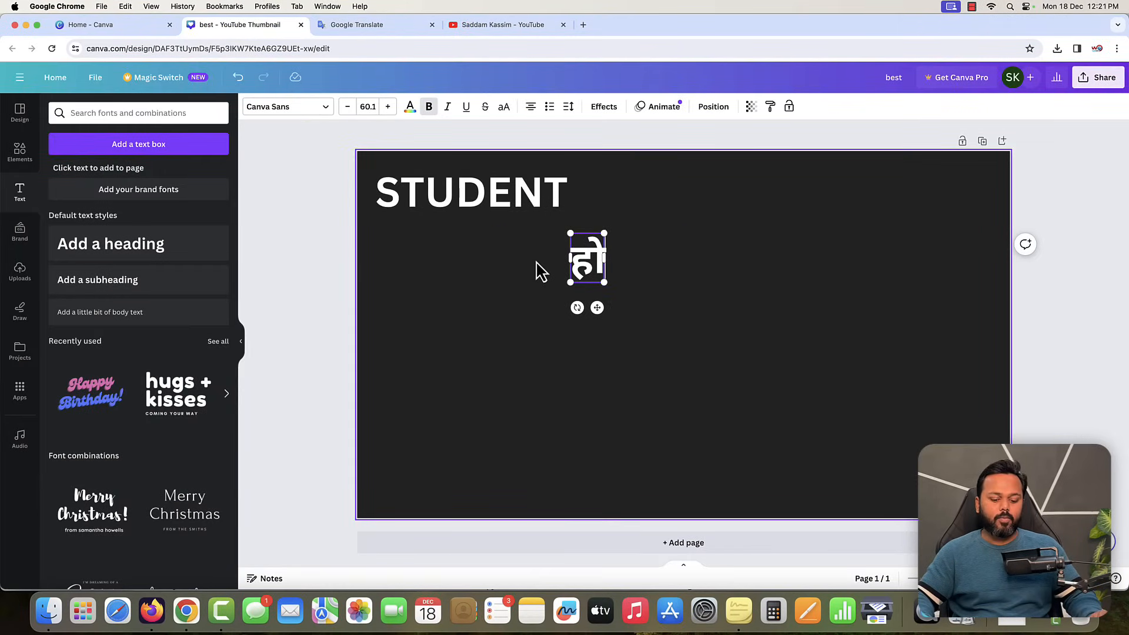
type("?")
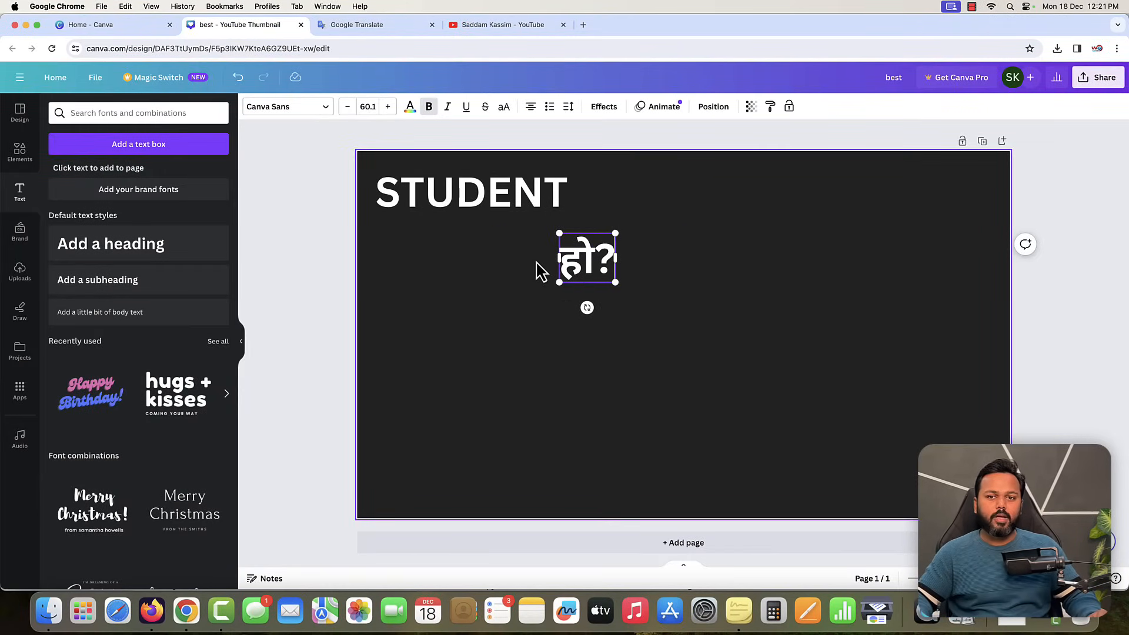
left_click_drag(587, 264, 607, 194)
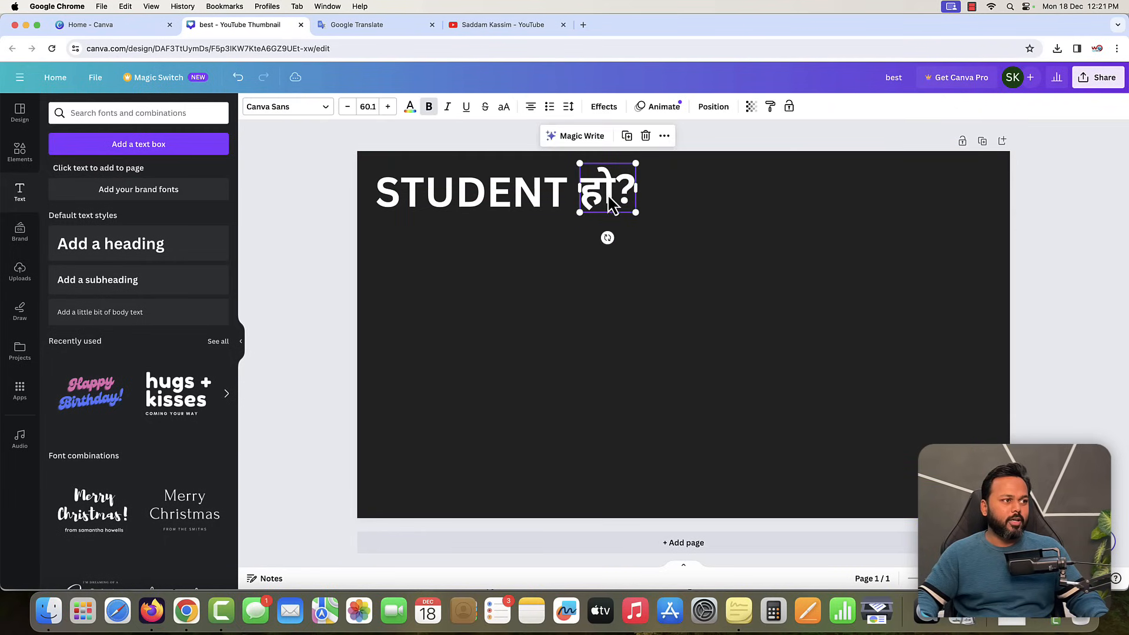
left_click(327, 207)
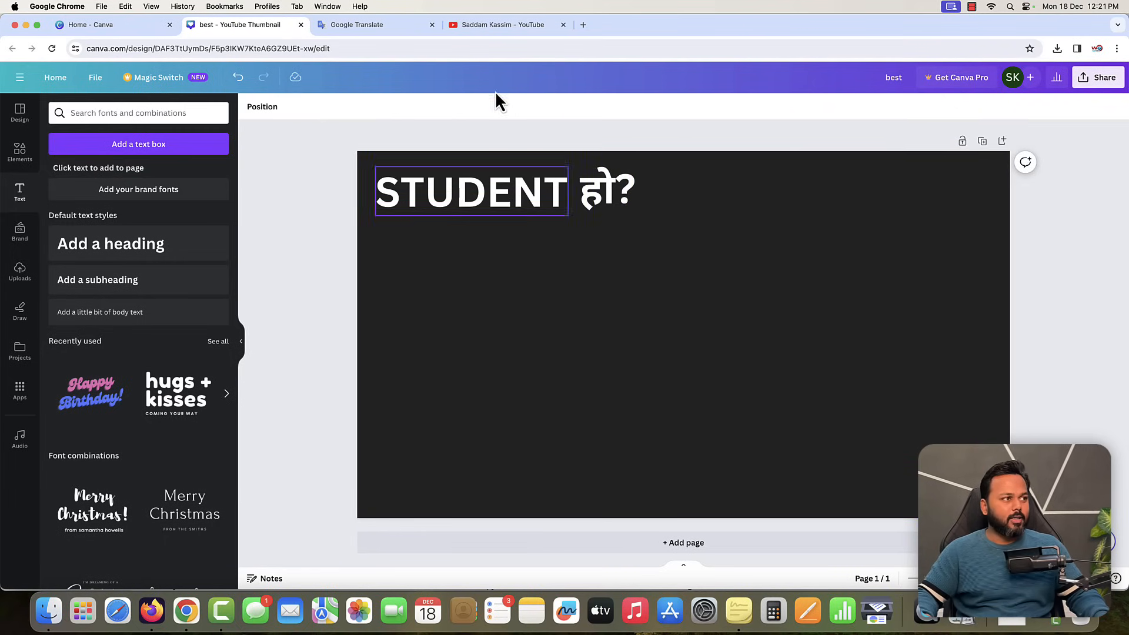
Check the reference thumbnail on the YouTube channel page and return to the thumbnail design's elements library.
left_click(506, 24)
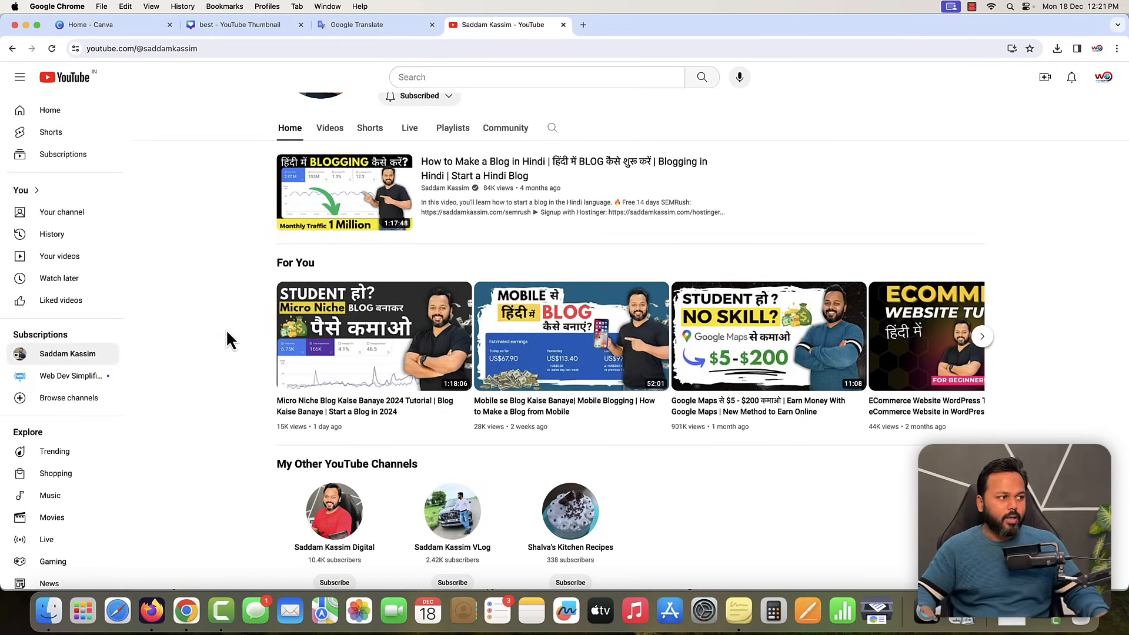
left_click(245, 26)
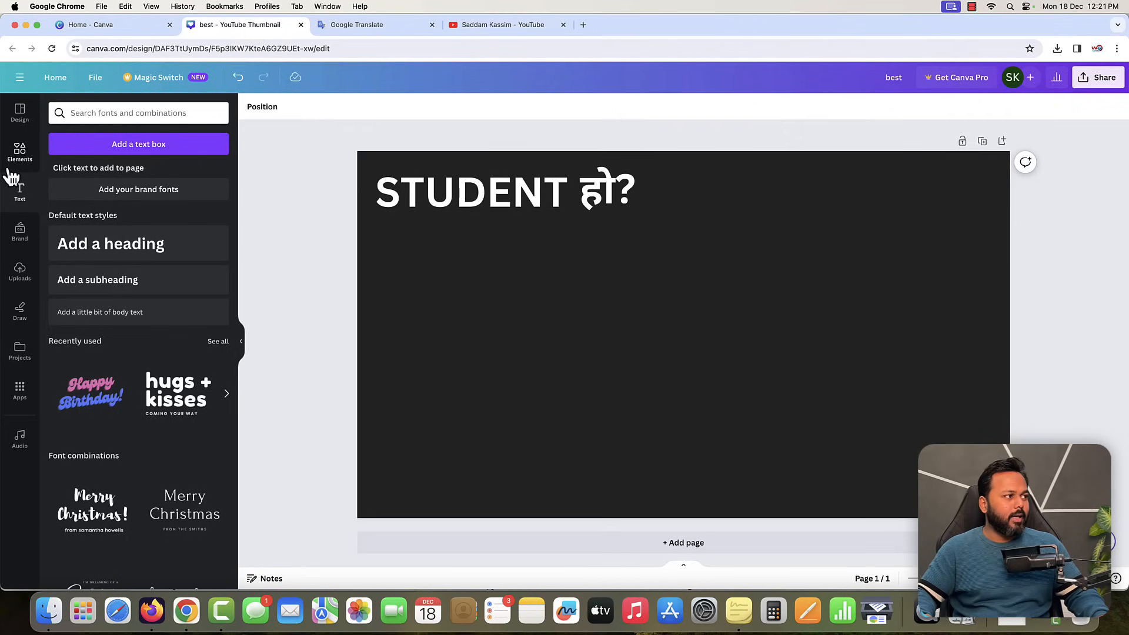
left_click(19, 152)
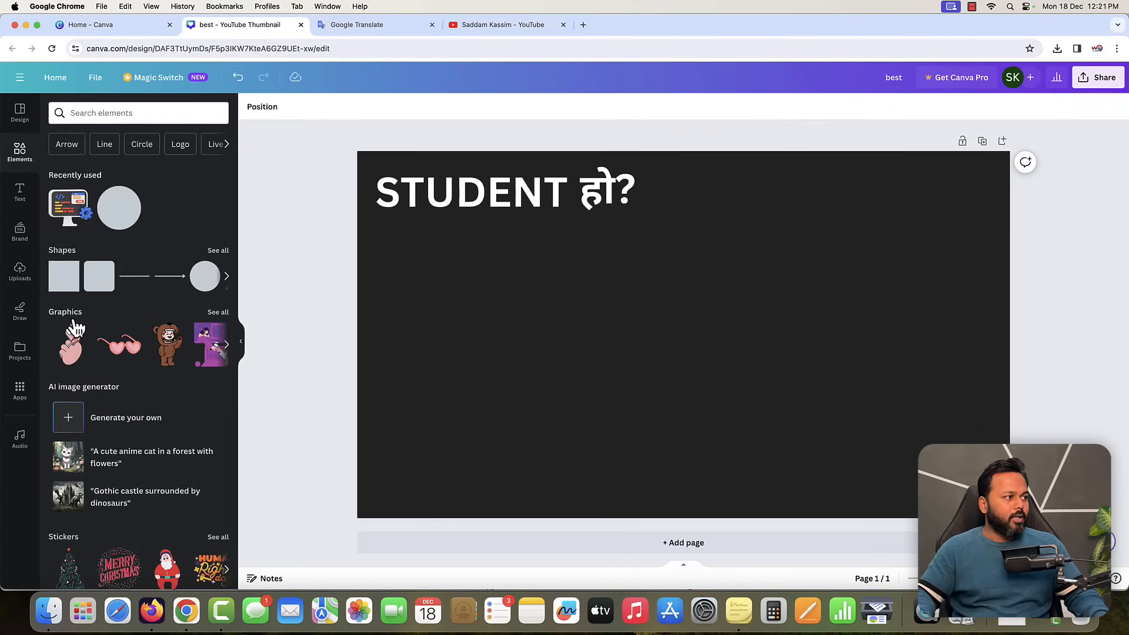
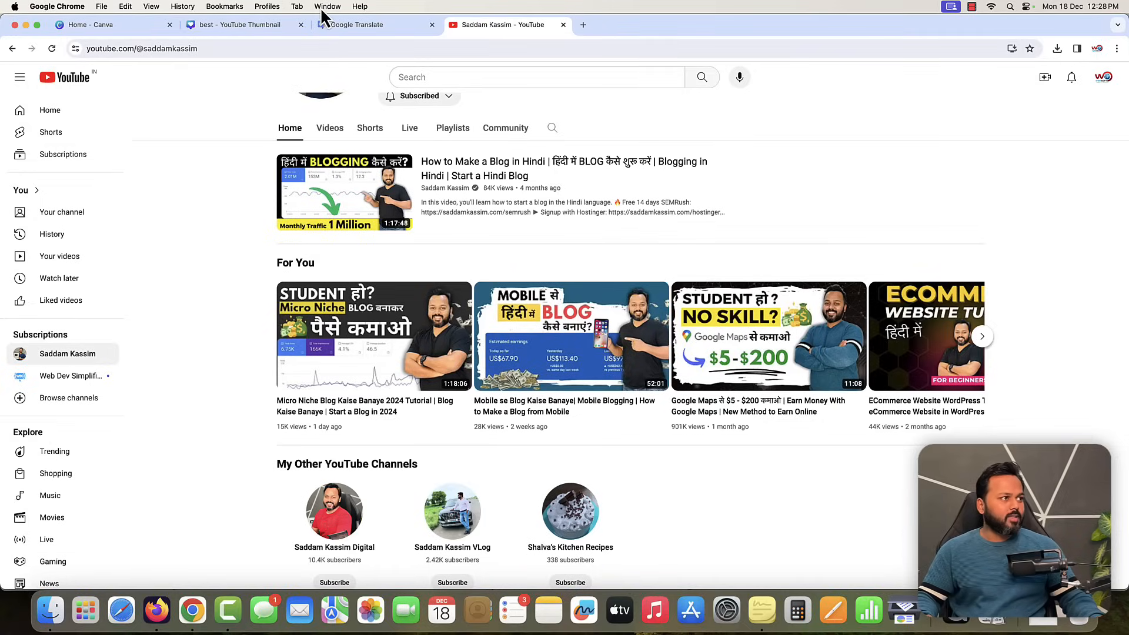
Enter the Hindi phrase "पैसे कमाओ" in Google Translate, copy it, and clear the source text.
left_click(345, 26)
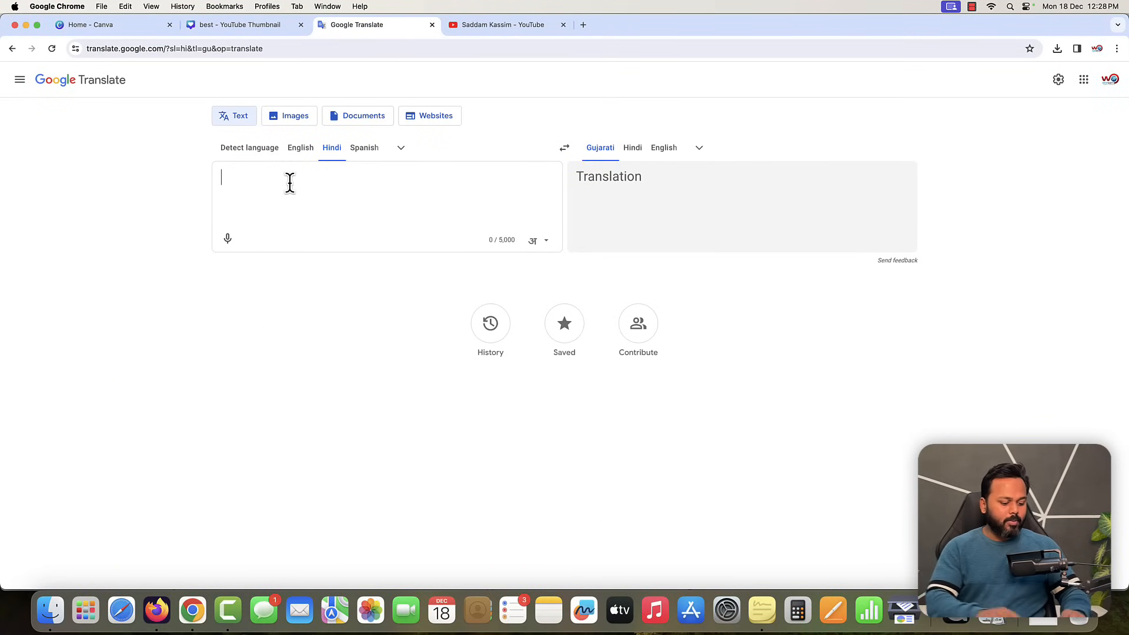
type("paise kamao")
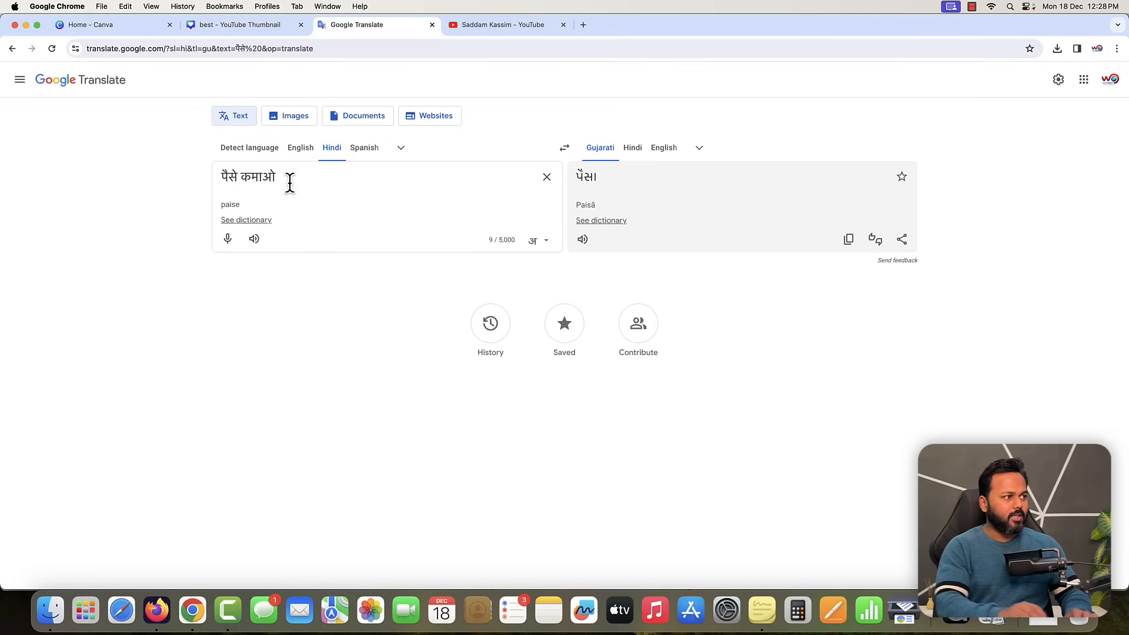
key("super+a")
key("super+c")
key("BackSpace")
Duplicate the "बनाकर" text in the thumbnail design and enlarge the copy to about font size 109 below the "Micro-Niche BLOG" line.
left_click(241, 25)
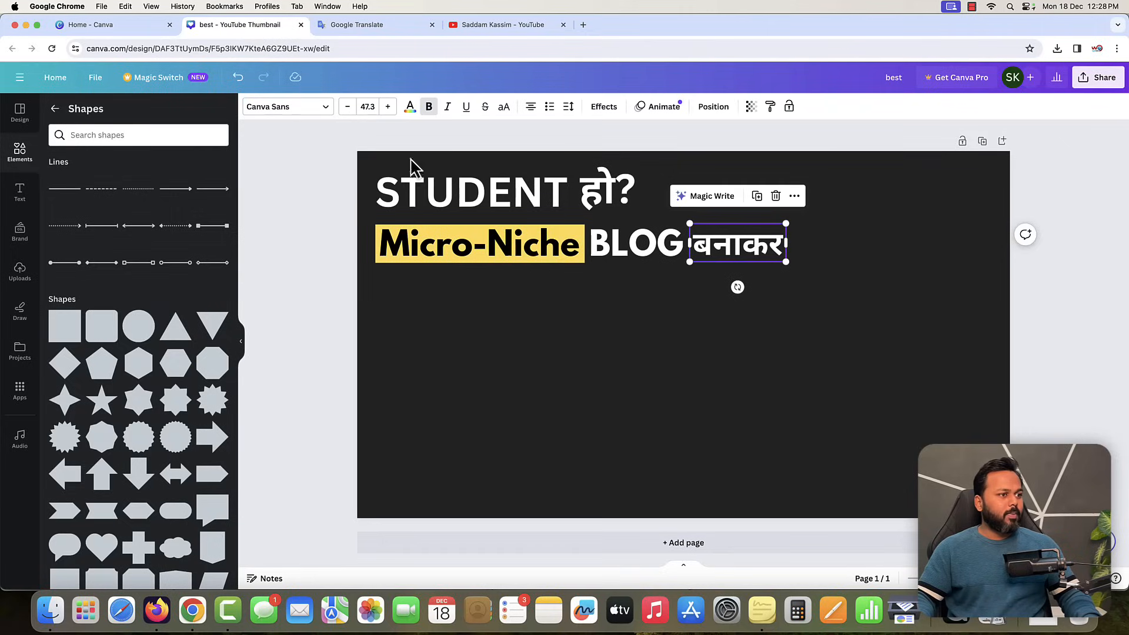
left_click(756, 197)
left_click_drag(756, 264, 732, 363)
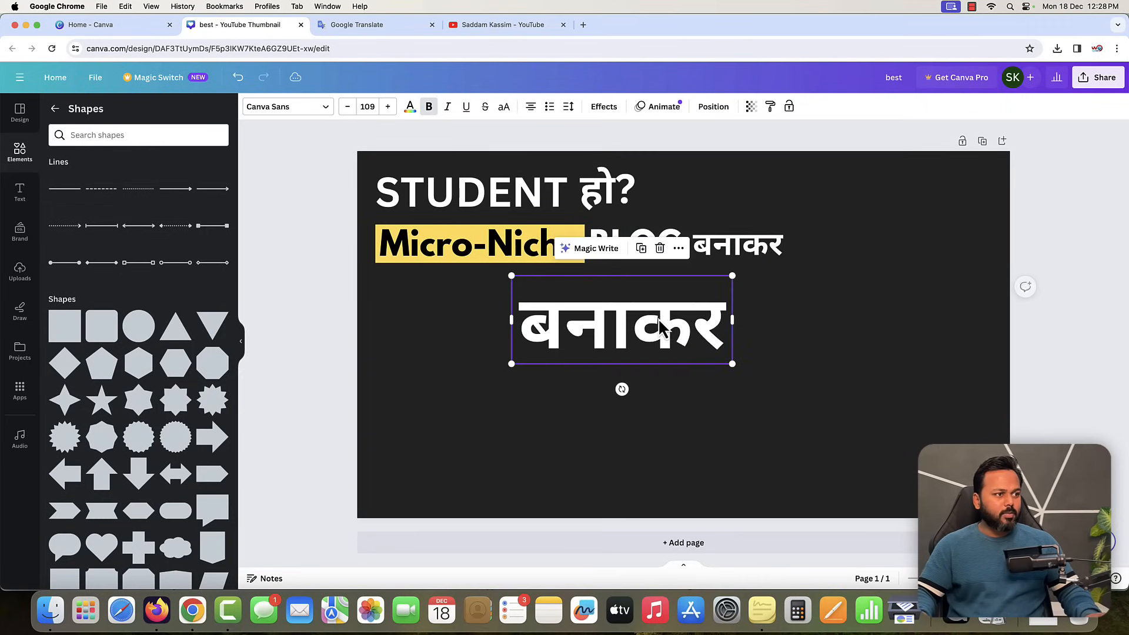
Replace the enlarged copy's text with "पैसे कमाओ", fit it on one line at about font size 87.6, and move it up under "बनाकर".
double_click(657, 314)
key("super+v")
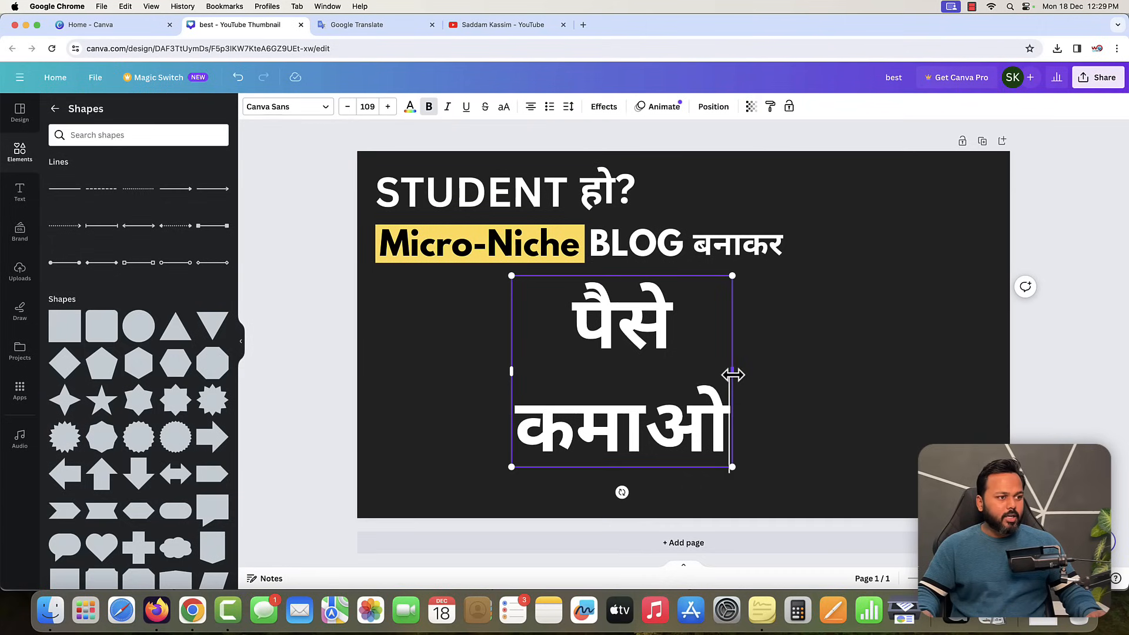
left_click_drag(732, 371, 786, 349)
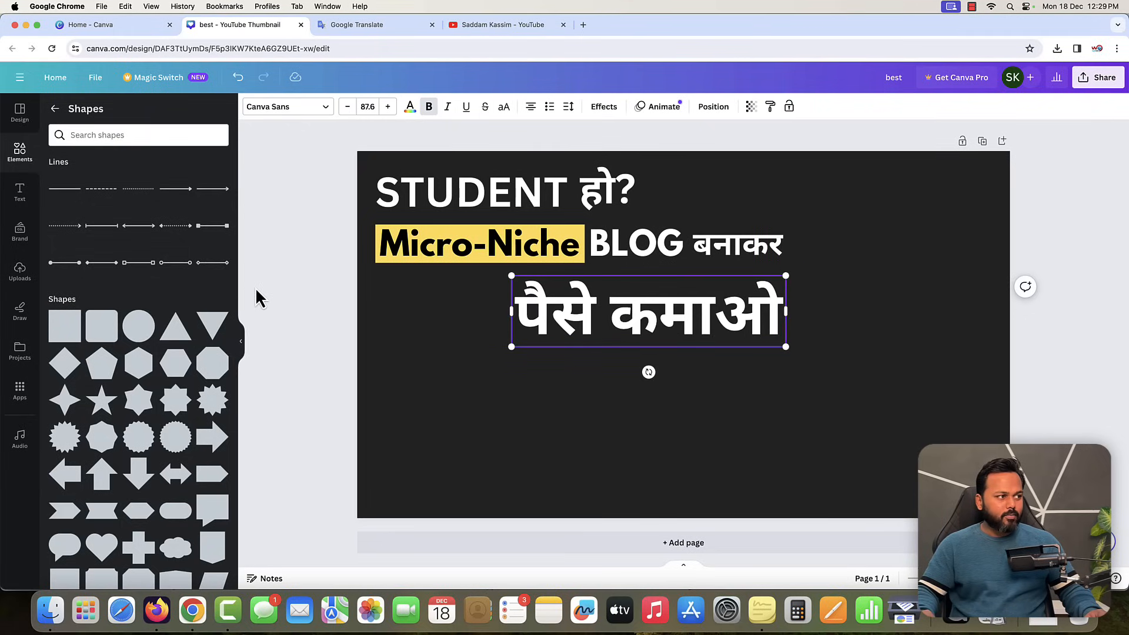
left_click_drag(649, 322, 647, 310)
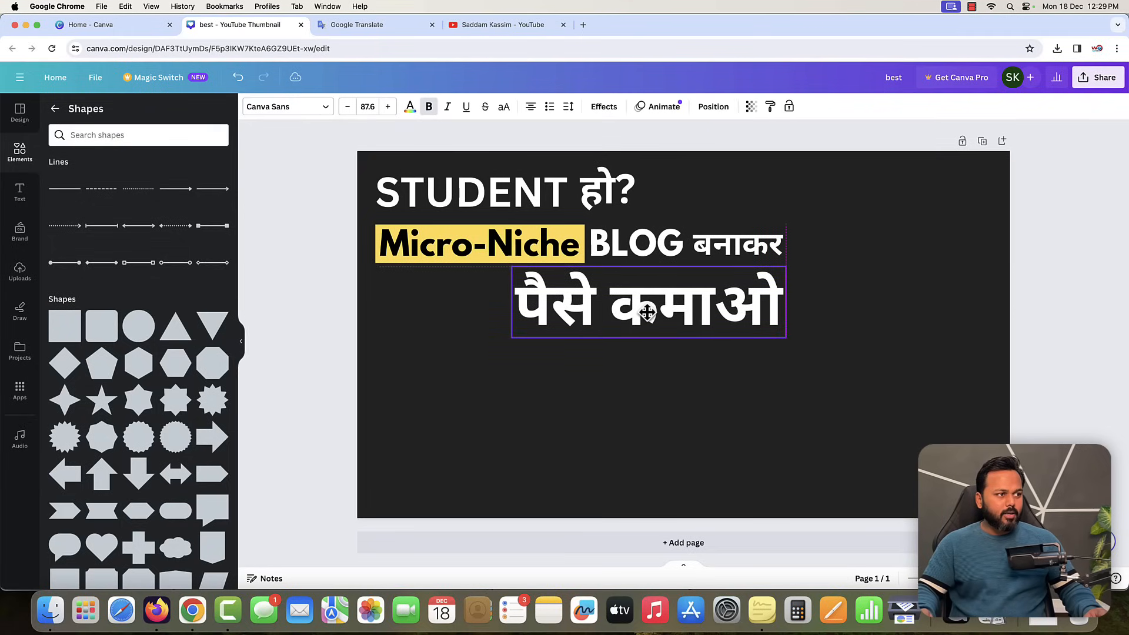
left_click(276, 281)
Check the reference thumbnail on YouTube, and search the thumbnail design's elements for "money", showing all matching graphics.
left_click(478, 23)
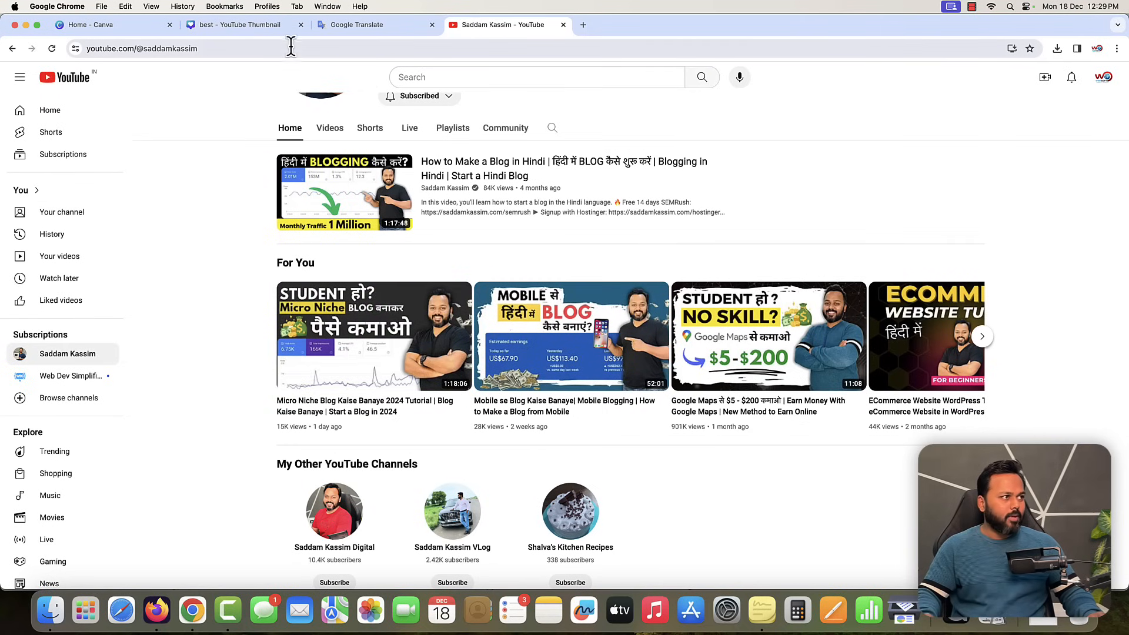
left_click(249, 26)
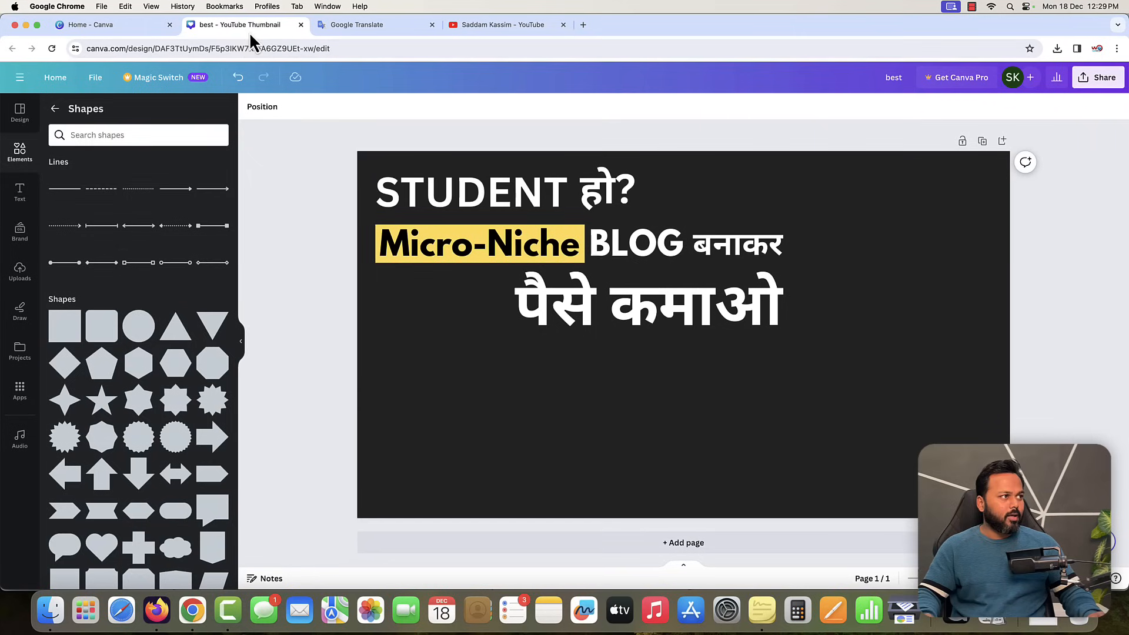
left_click(20, 154)
left_click(91, 113)
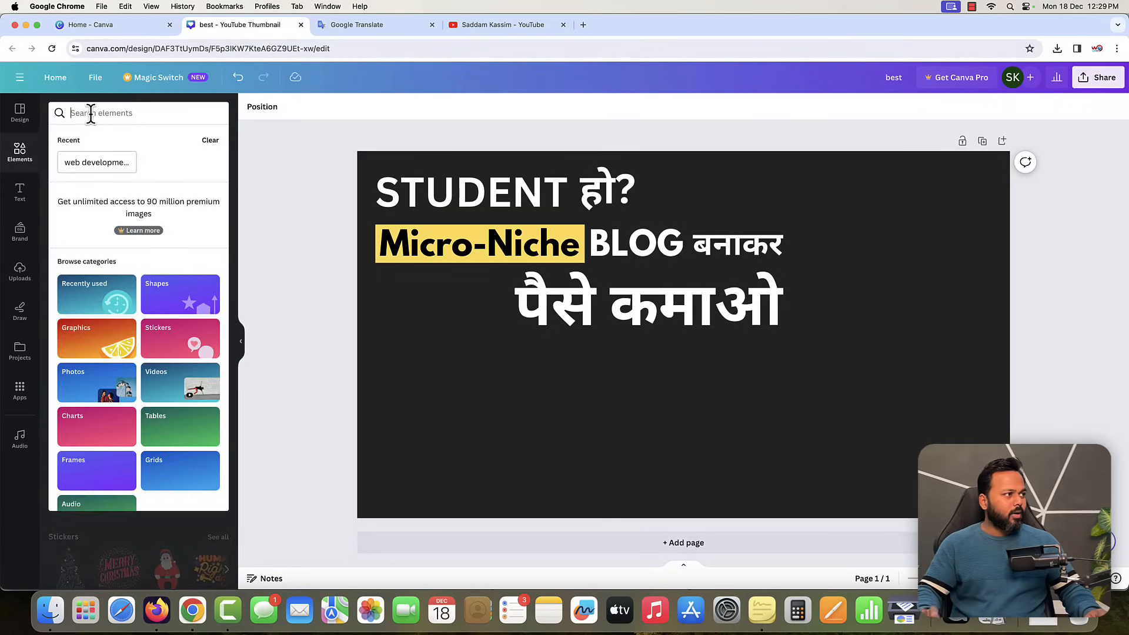
type("money")
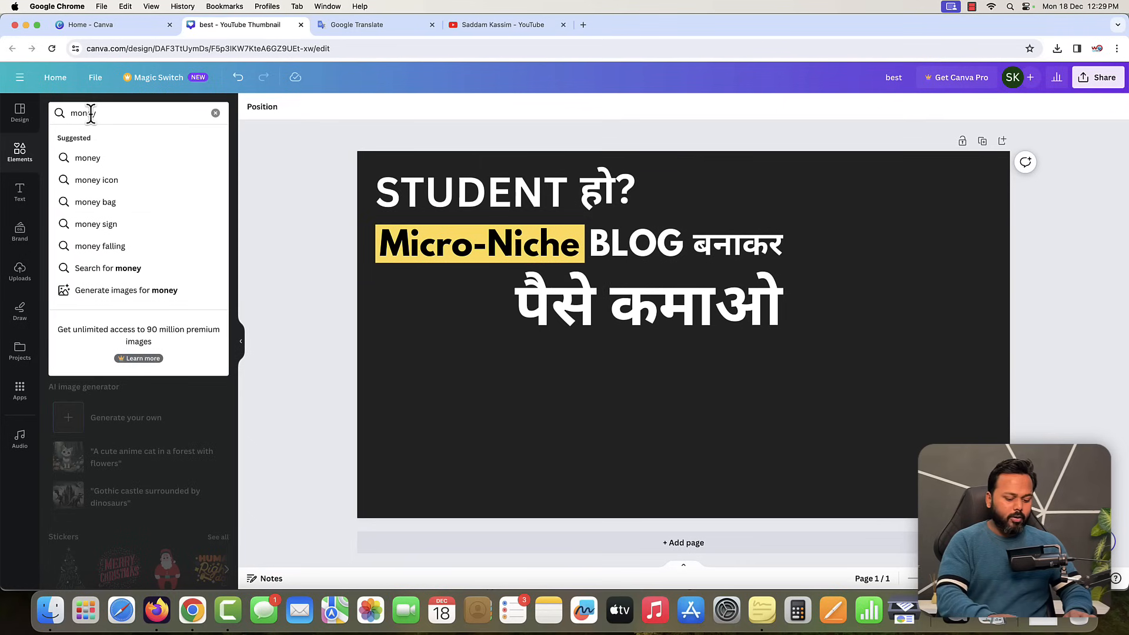
key("Return")
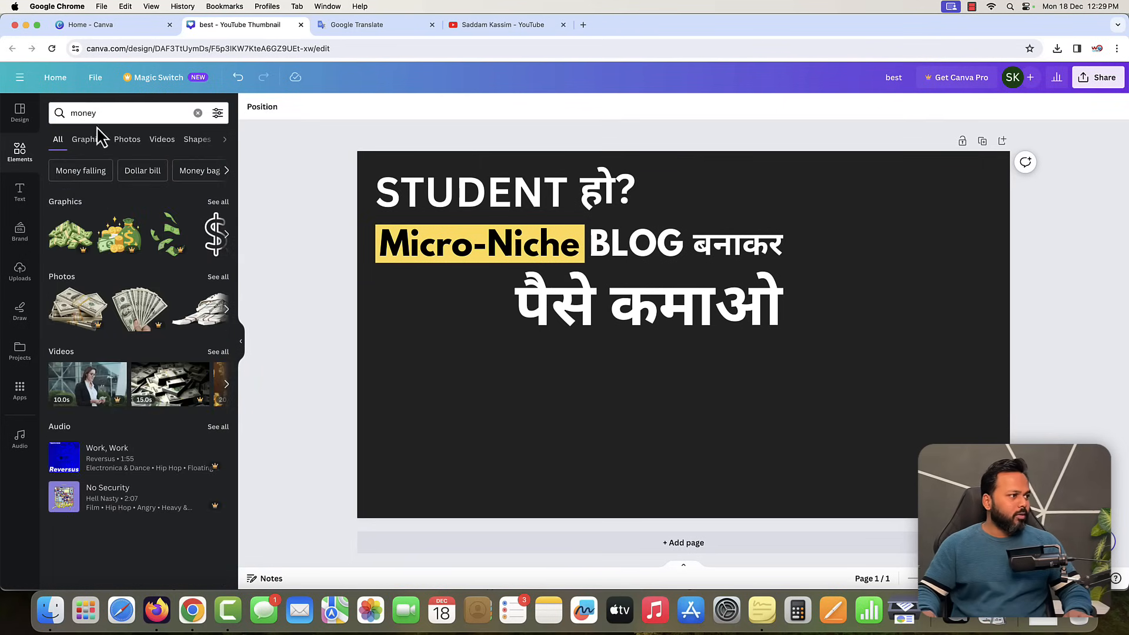
left_click(224, 203)
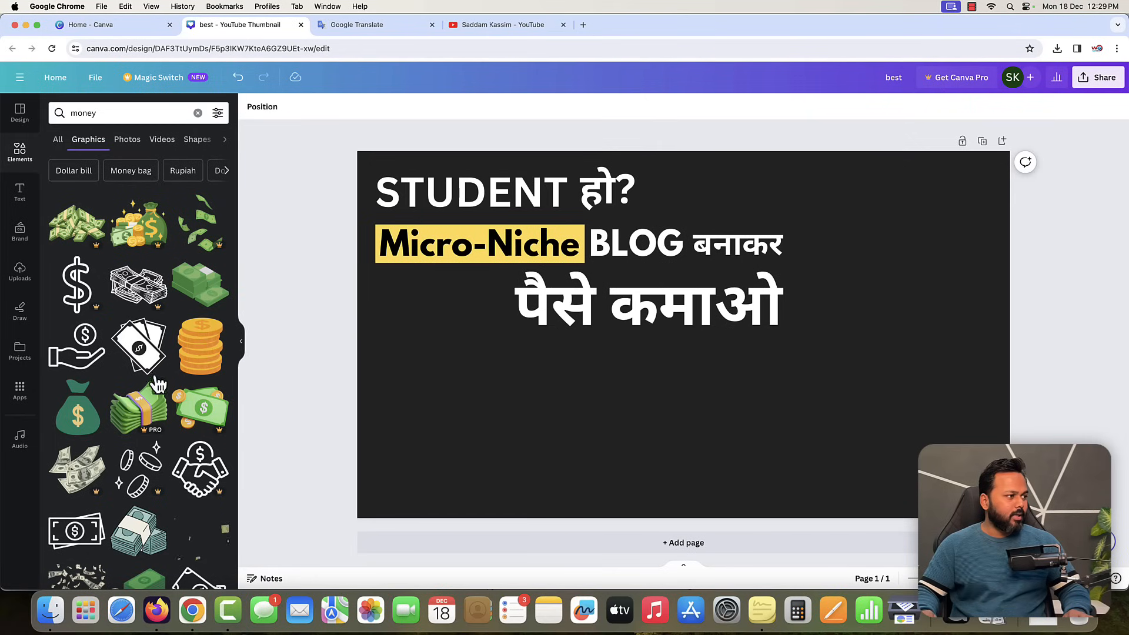
Add the gold coin stack graphic to the page, shrink it, and place it to the left of "पैसे कमाओ" without rotation.
left_click(198, 348)
left_click_drag(683, 374, 427, 411)
left_click_drag(494, 307, 433, 299)
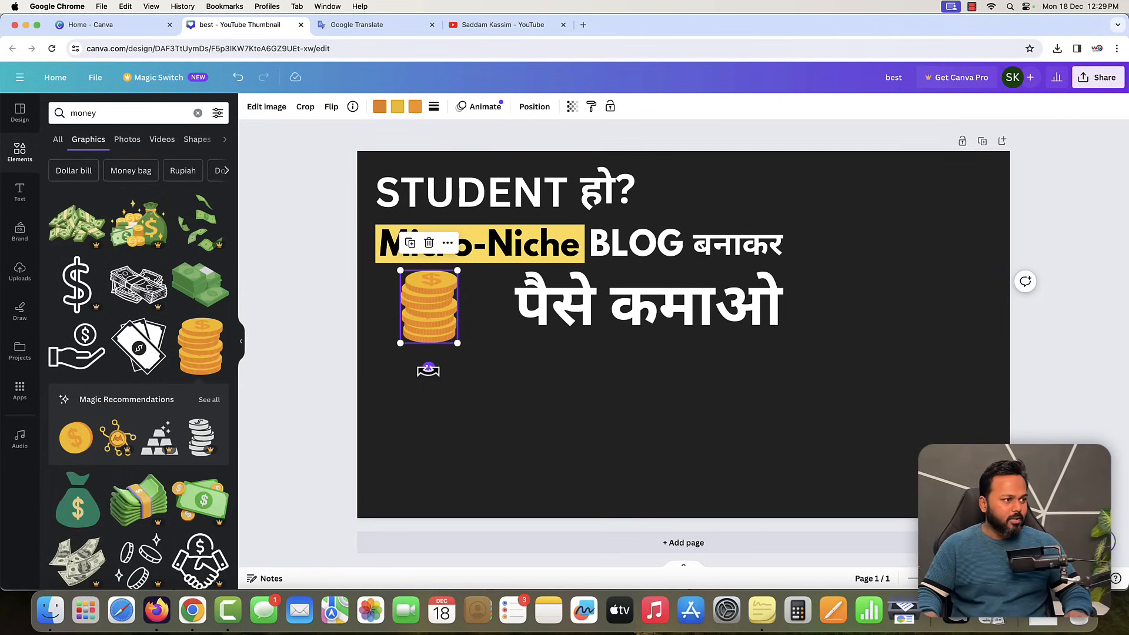
left_click_drag(434, 371, 427, 347)
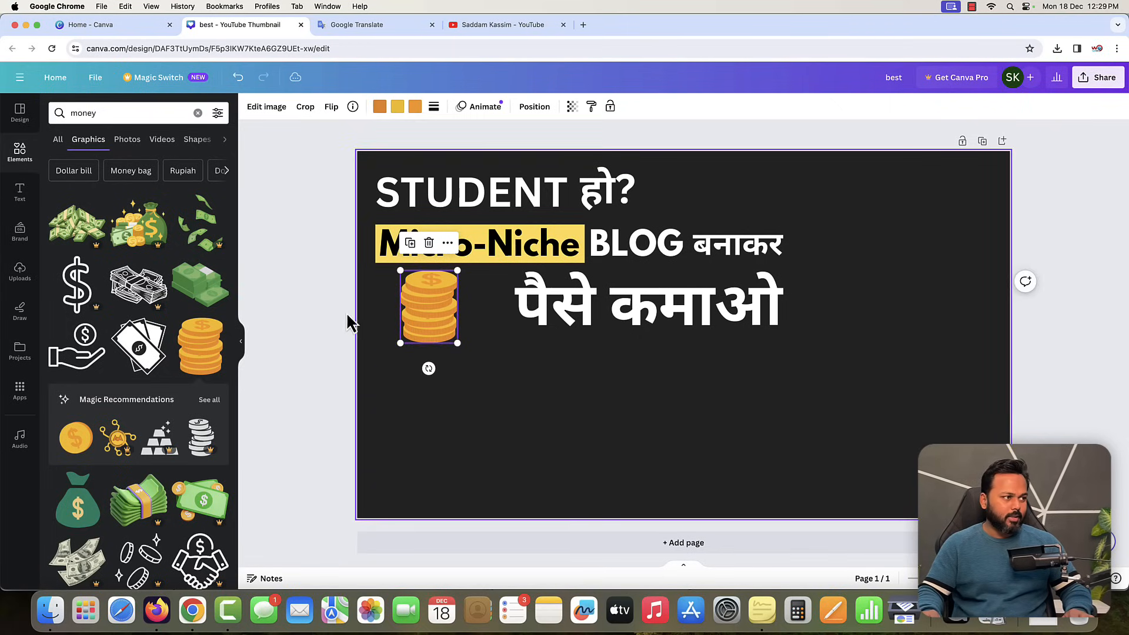
left_click(399, 116)
Check the reference thumbnail on YouTube, and search Google Images for "search console traffic" in a new browser tab.
left_click(471, 26)
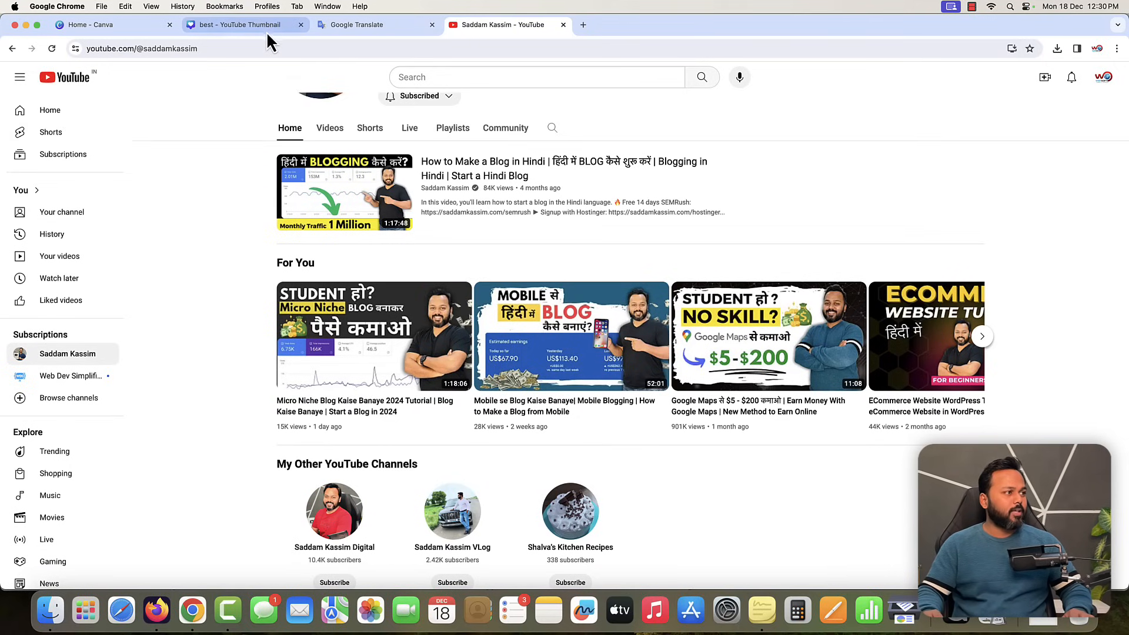
left_click(582, 24)
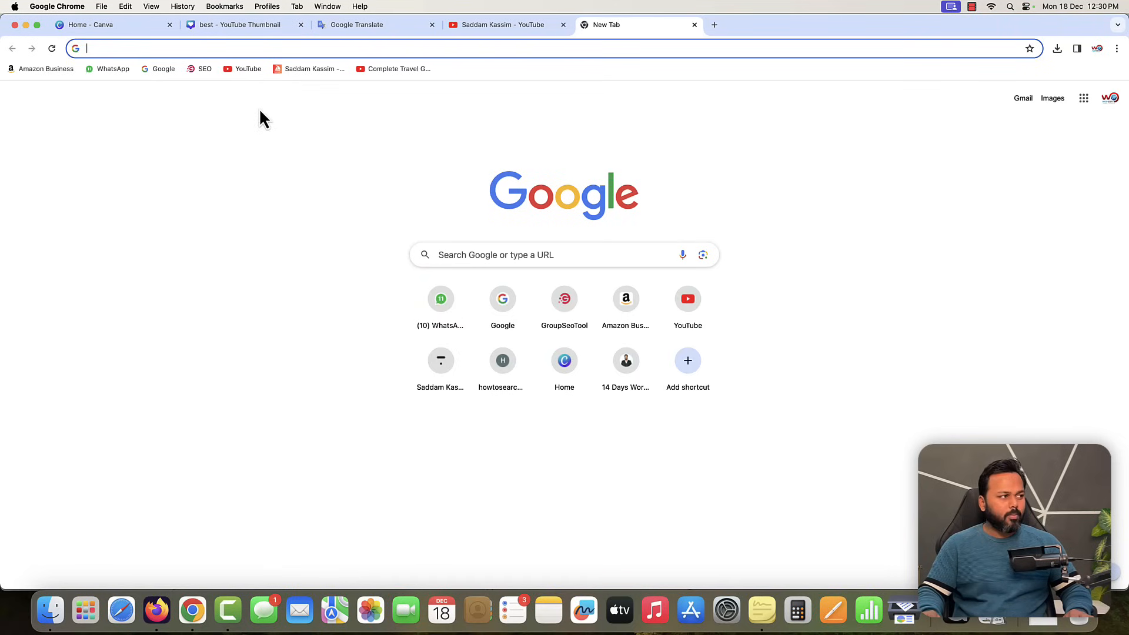
left_click(161, 71)
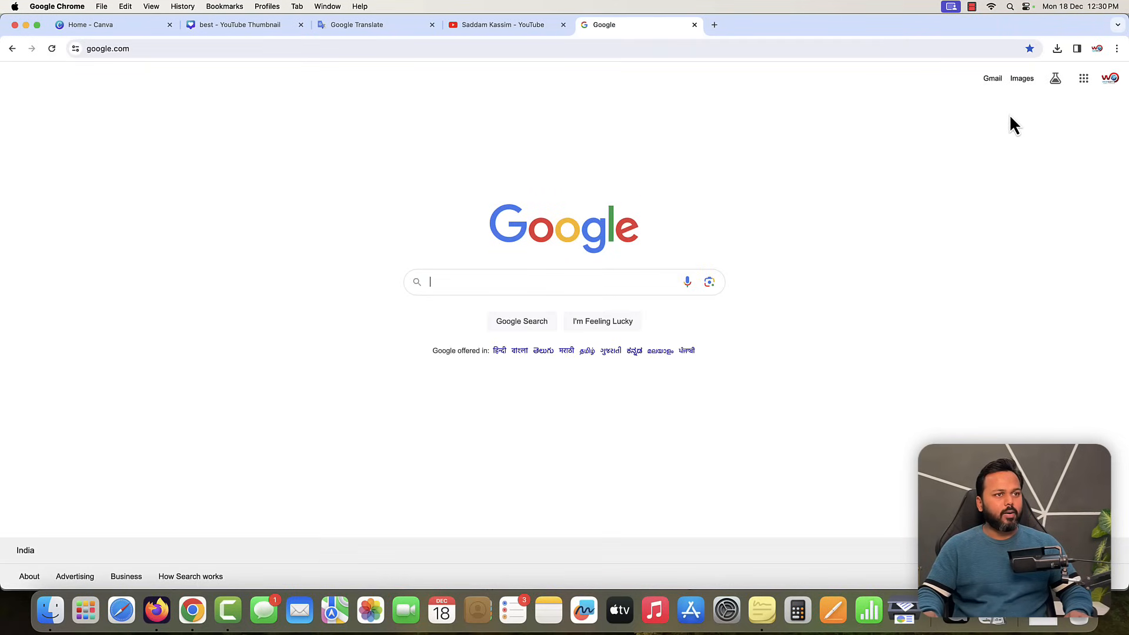
left_click(1022, 82)
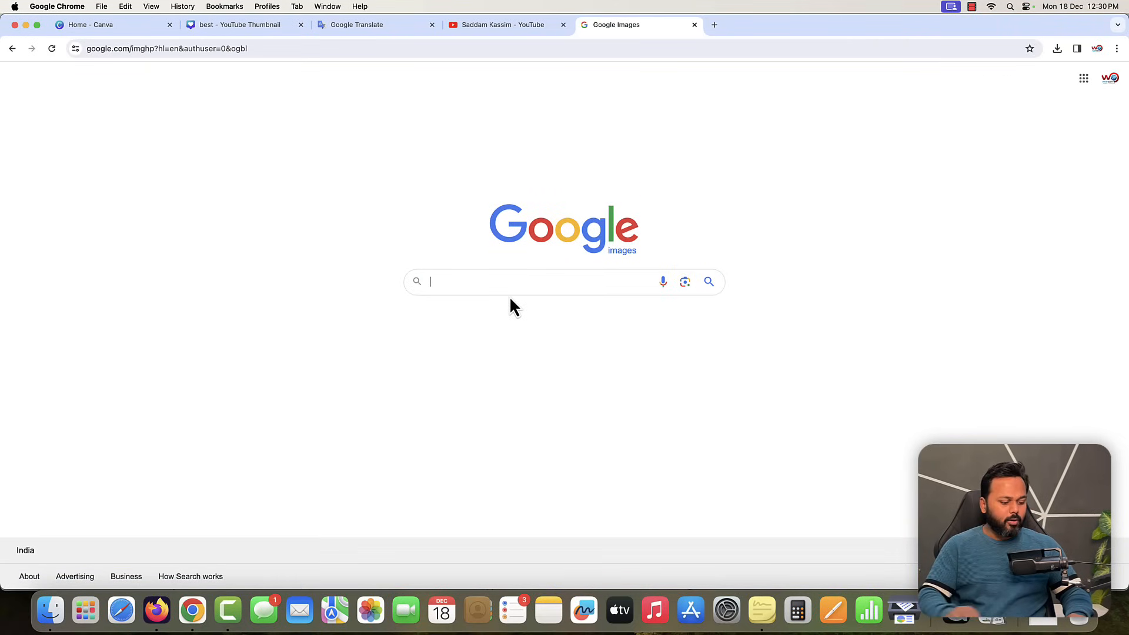
type("search ")
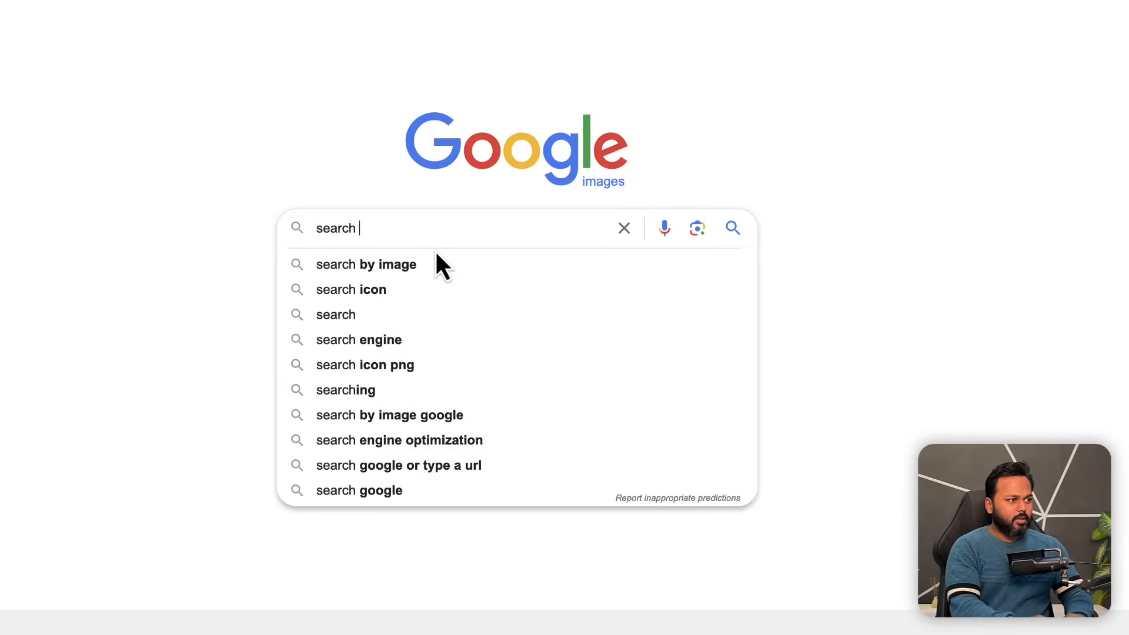
type("console traffic")
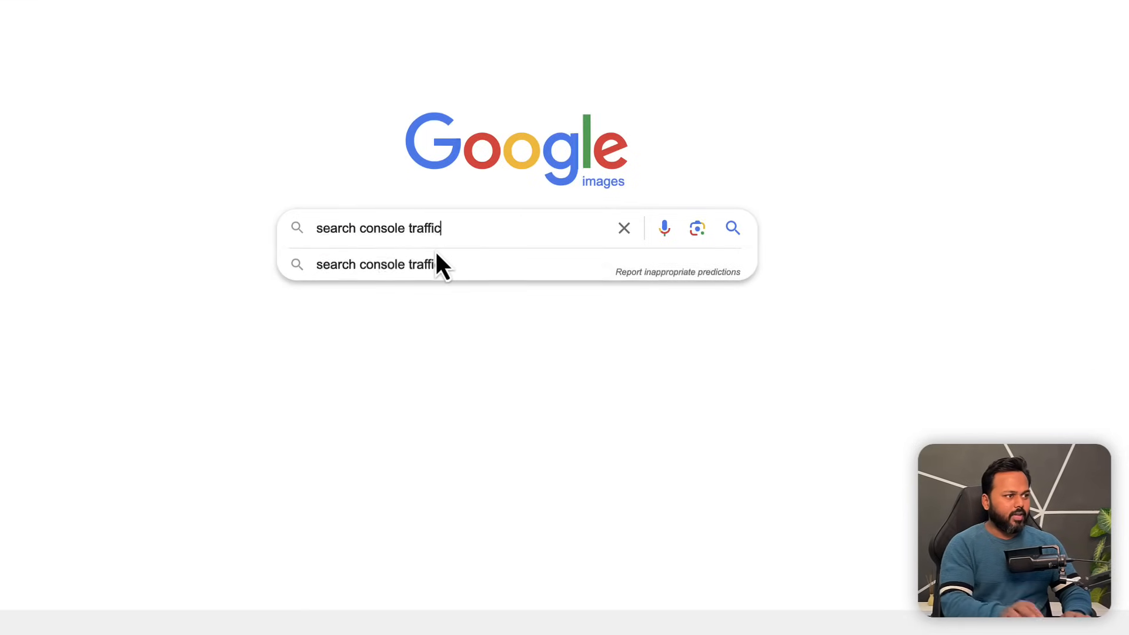
key("Return")
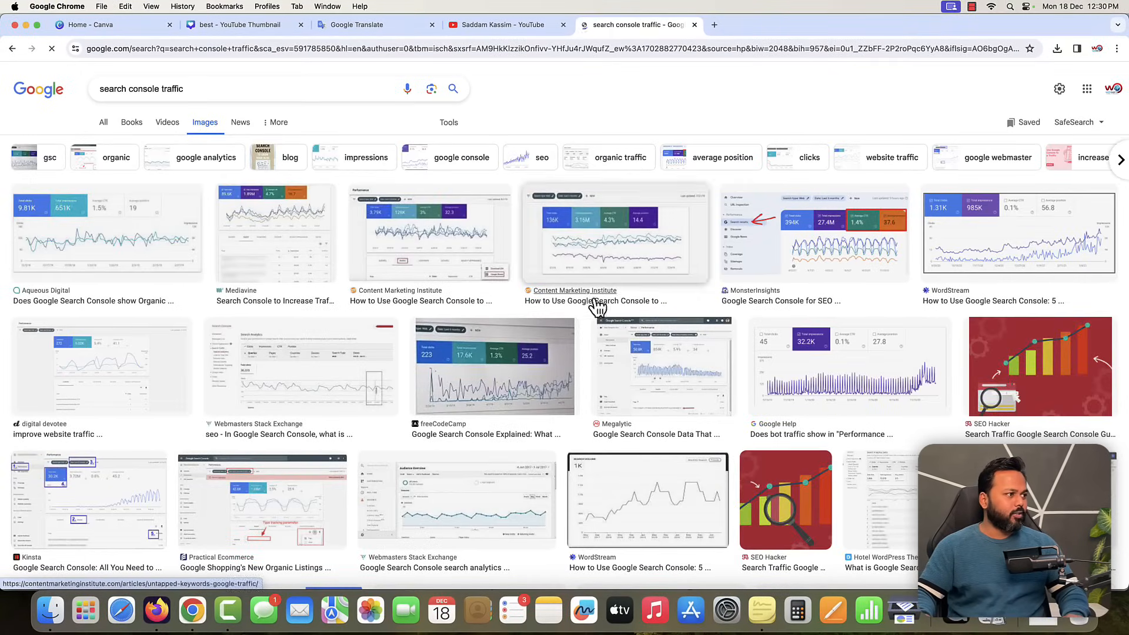
Save the Aqueous Digital traffic chart from the image results to the Desktop as "Search-Console-traffic-2".
left_click(67, 236)
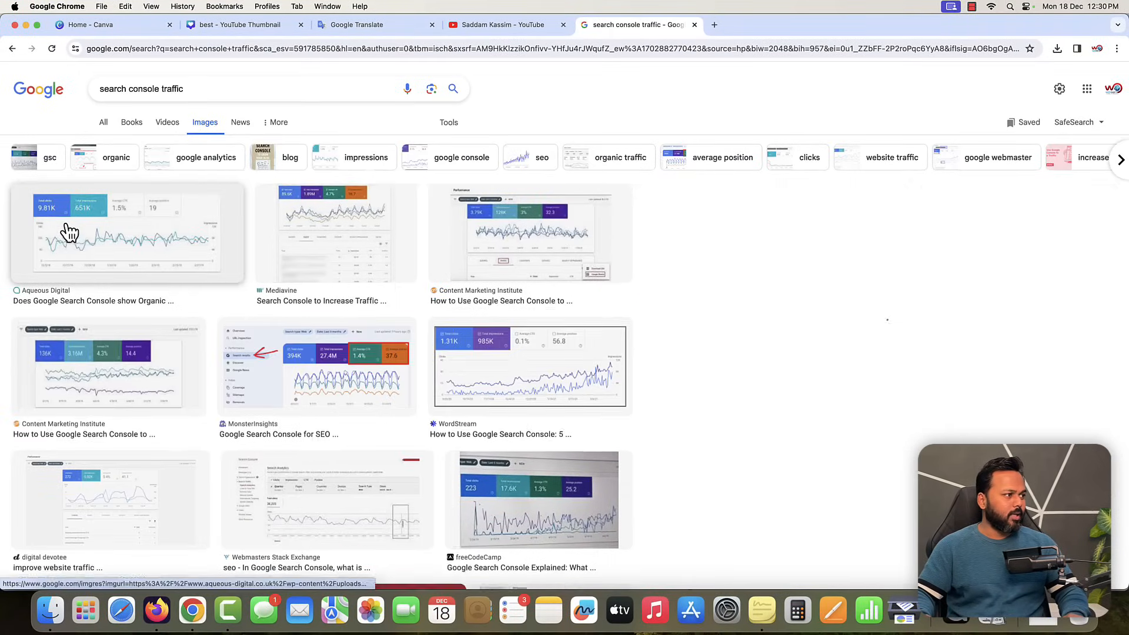
right_click(790, 210)
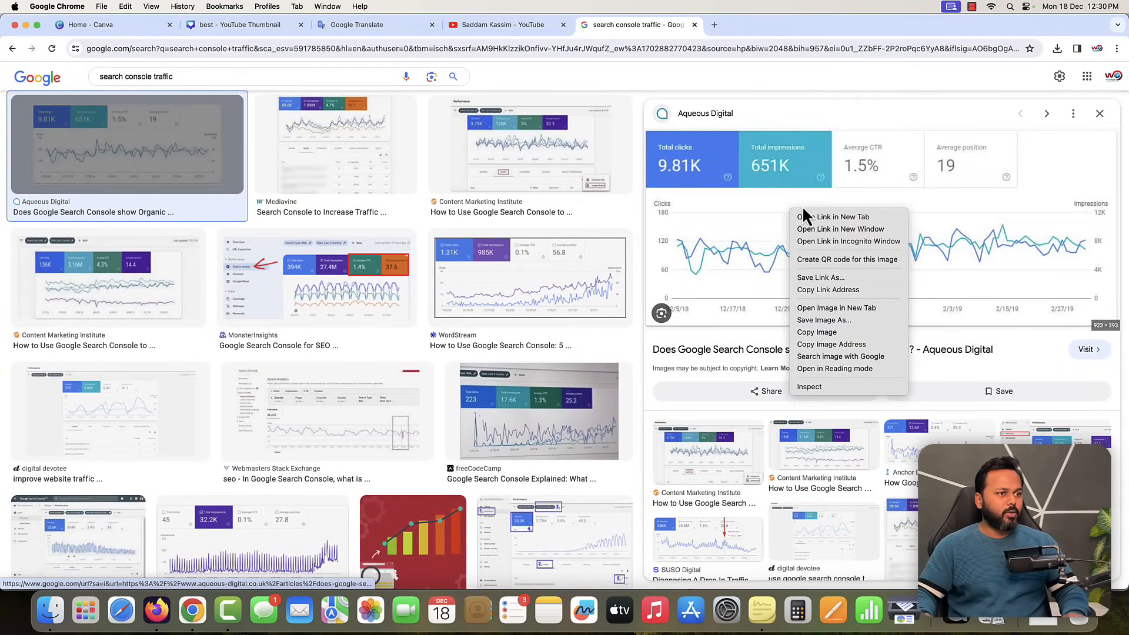
left_click(820, 321)
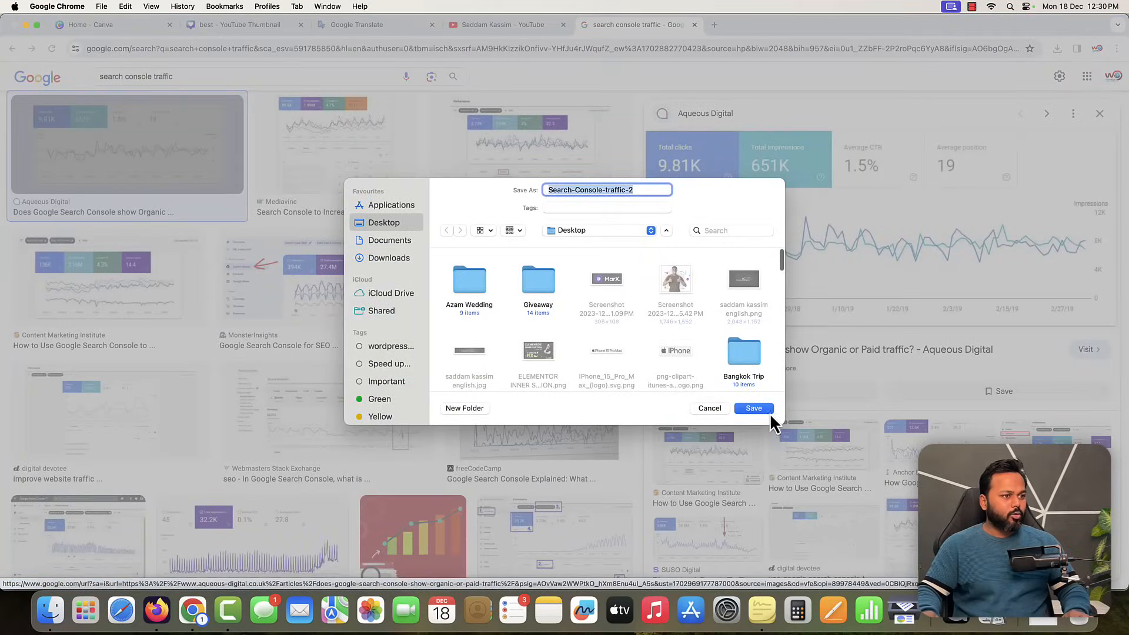
left_click(764, 414)
Return to the thumbnail design and upload Search-Console-traffic-2.jpg from the Desktop to its images.
left_click(270, 29)
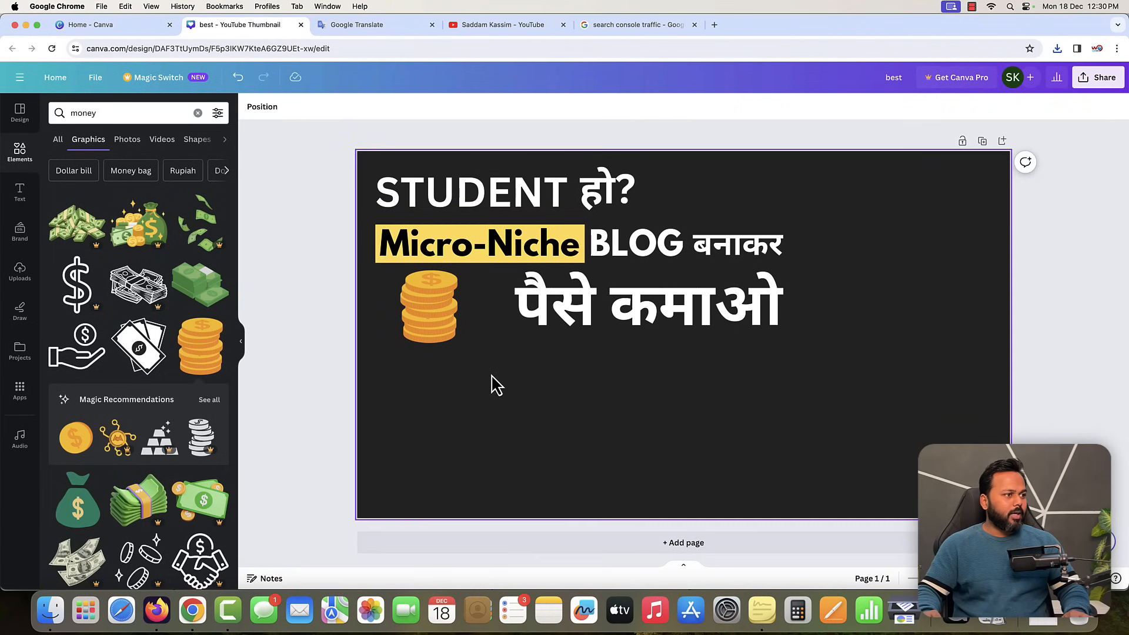
left_click(19, 271)
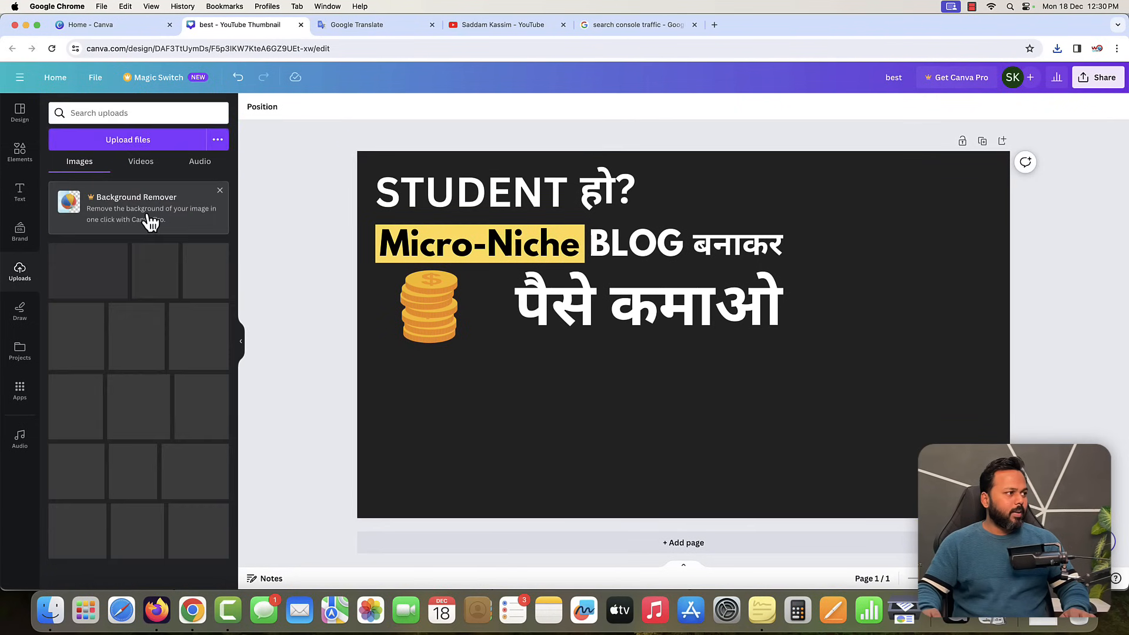
left_click(118, 144)
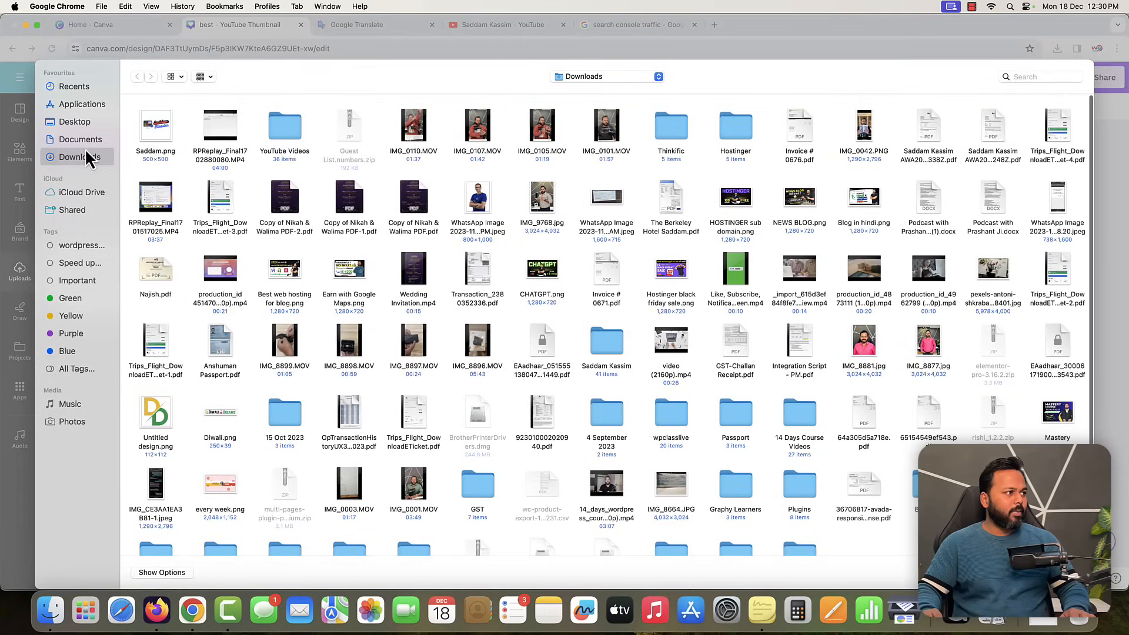
left_click(75, 121)
left_click(155, 135)
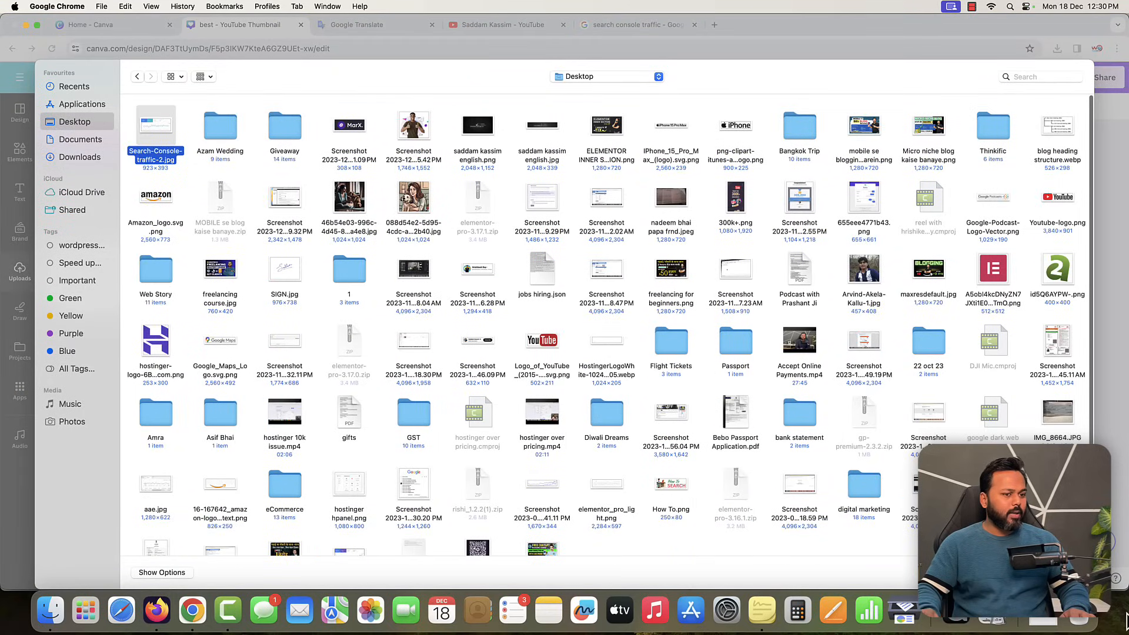
left_click(1066, 572)
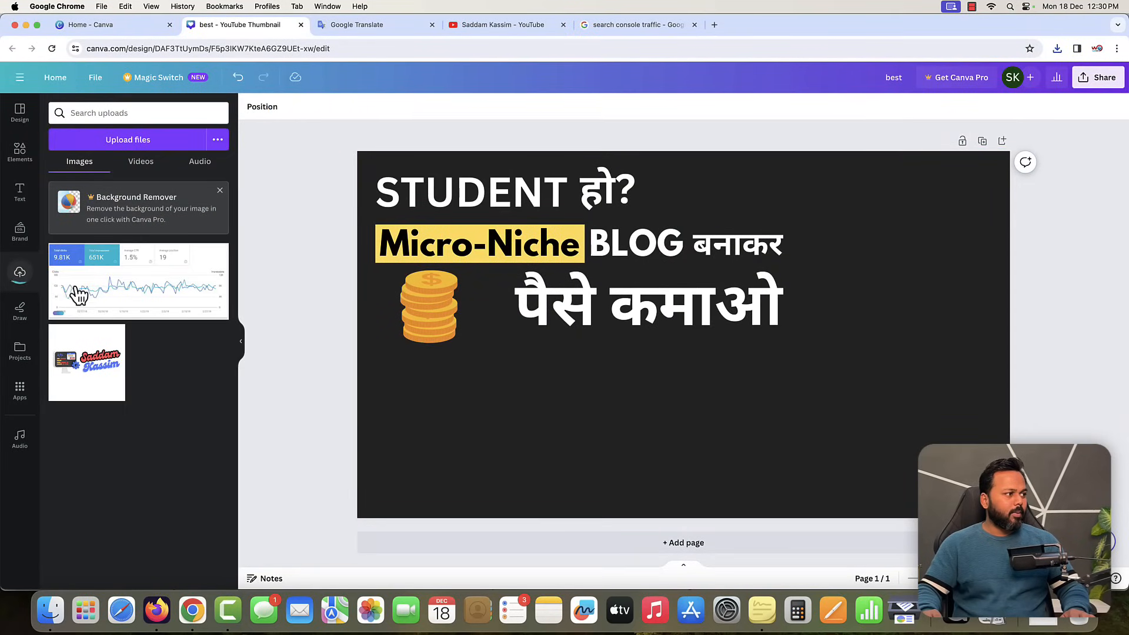
Add the uploaded traffic chart to the page and place it in the lower-left corner under the coins and text.
left_click(128, 291)
left_click_drag(693, 396, 580, 475)
left_click(1050, 440)
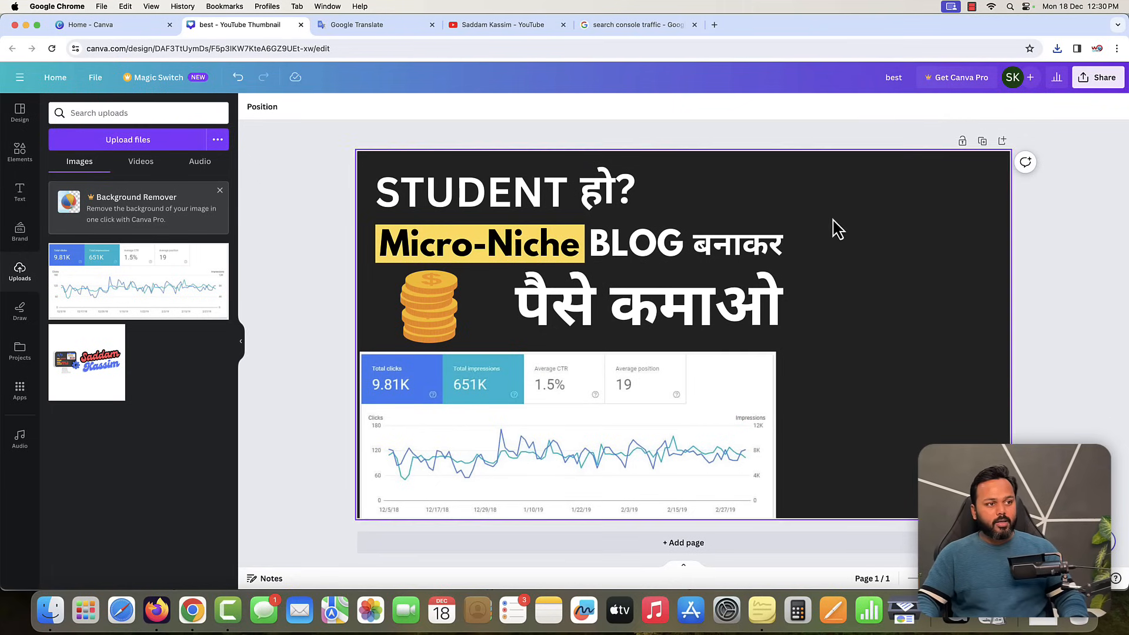
Check the reference thumbnail on YouTube, and upload the crossed-arms portrait IMG_7236.jpg from the creator's photo folder in Downloads to the thumbnail design.
left_click(497, 26)
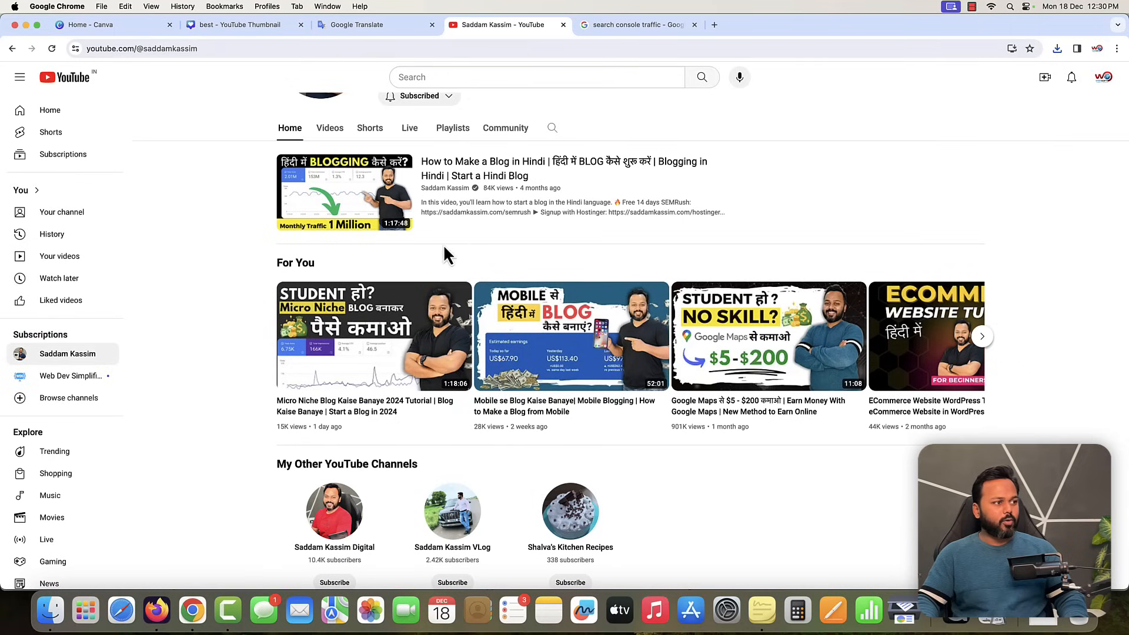
left_click(251, 27)
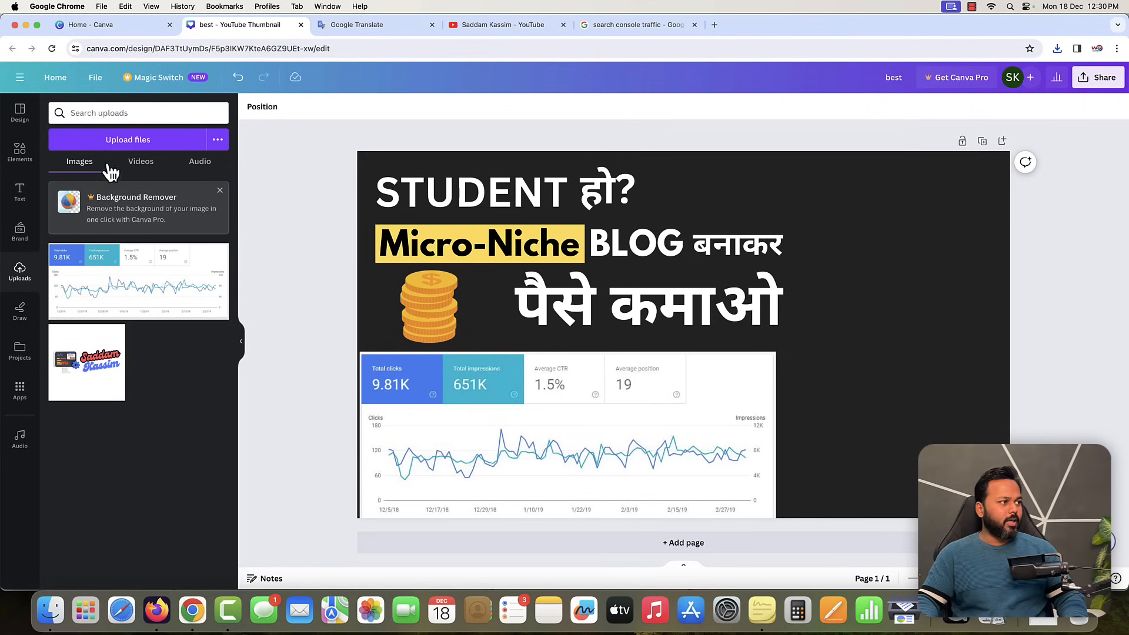
left_click(125, 144)
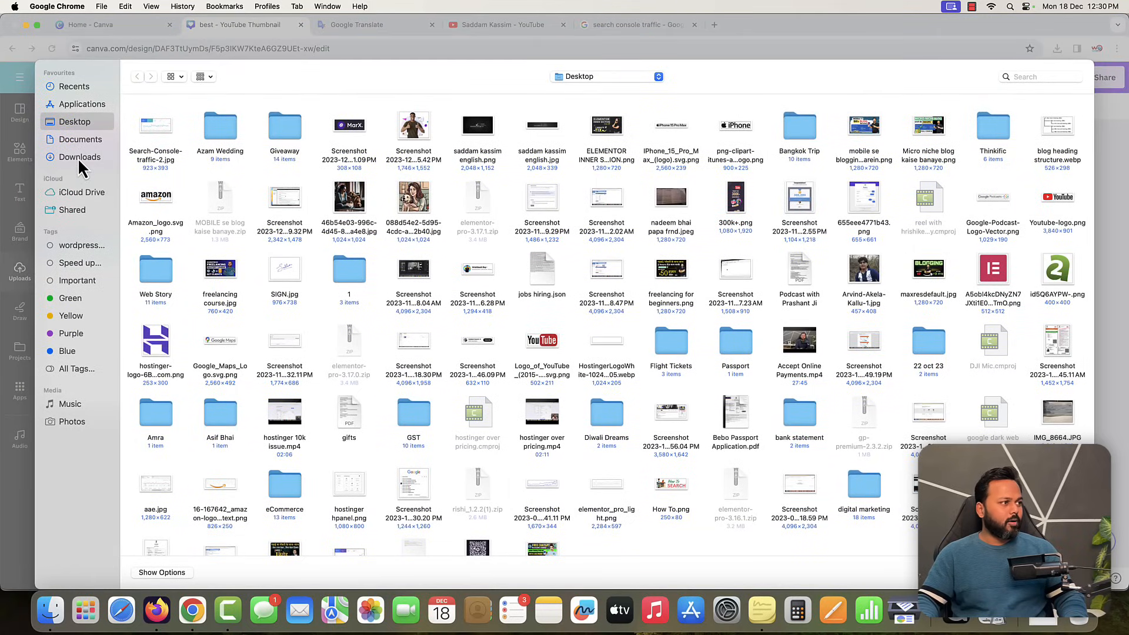
left_click(78, 157)
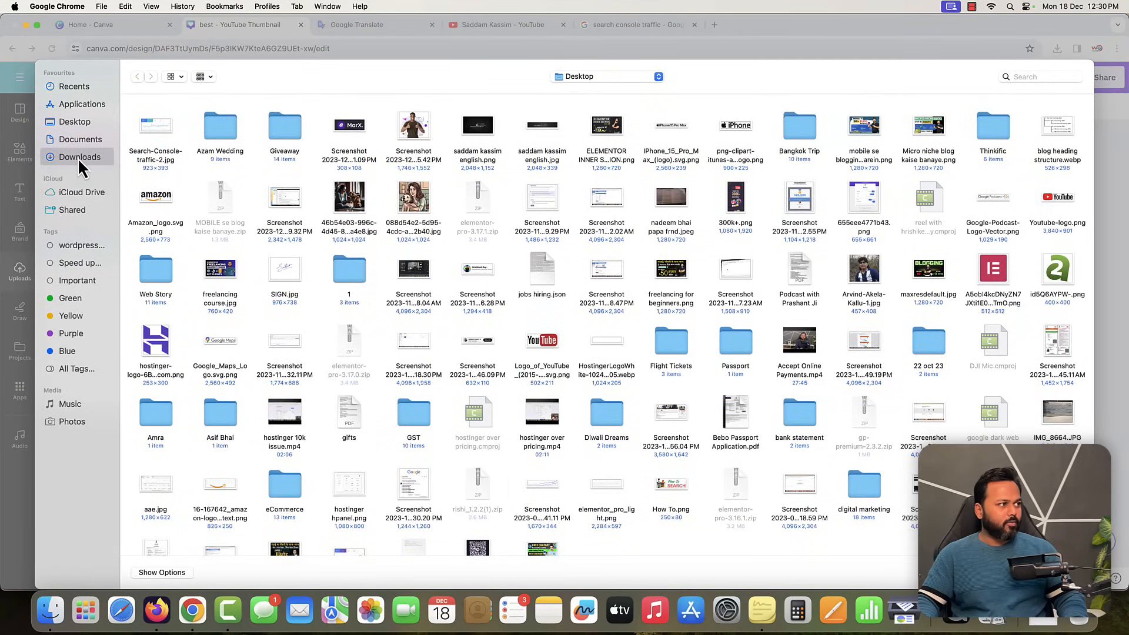
scroll(676, 258, "down", 2)
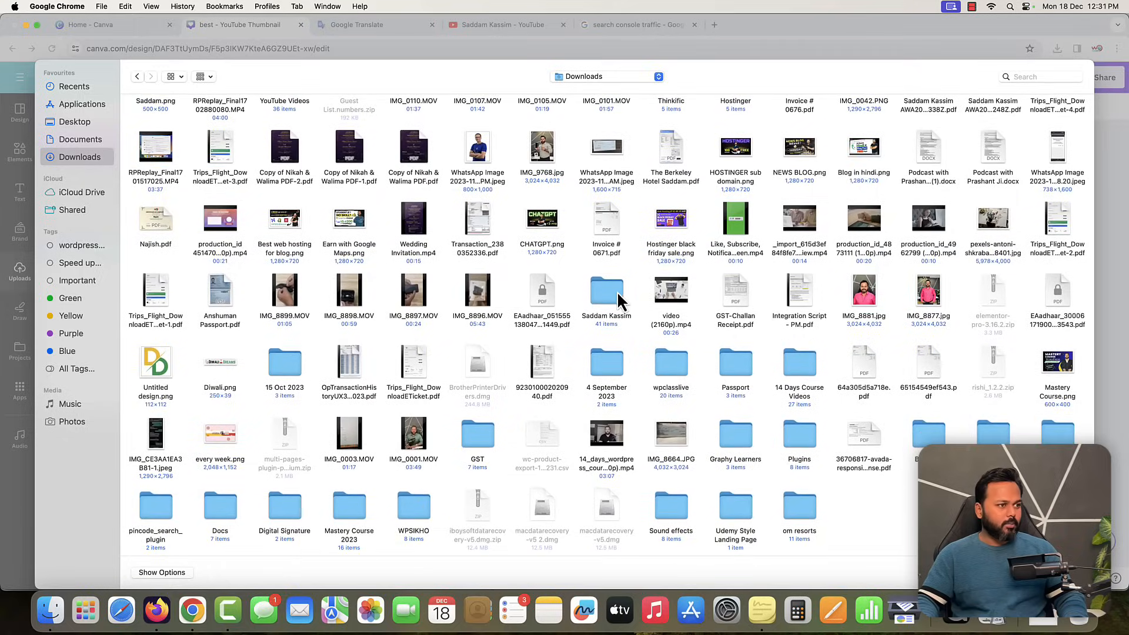
double_click(616, 291)
double_click(1057, 126)
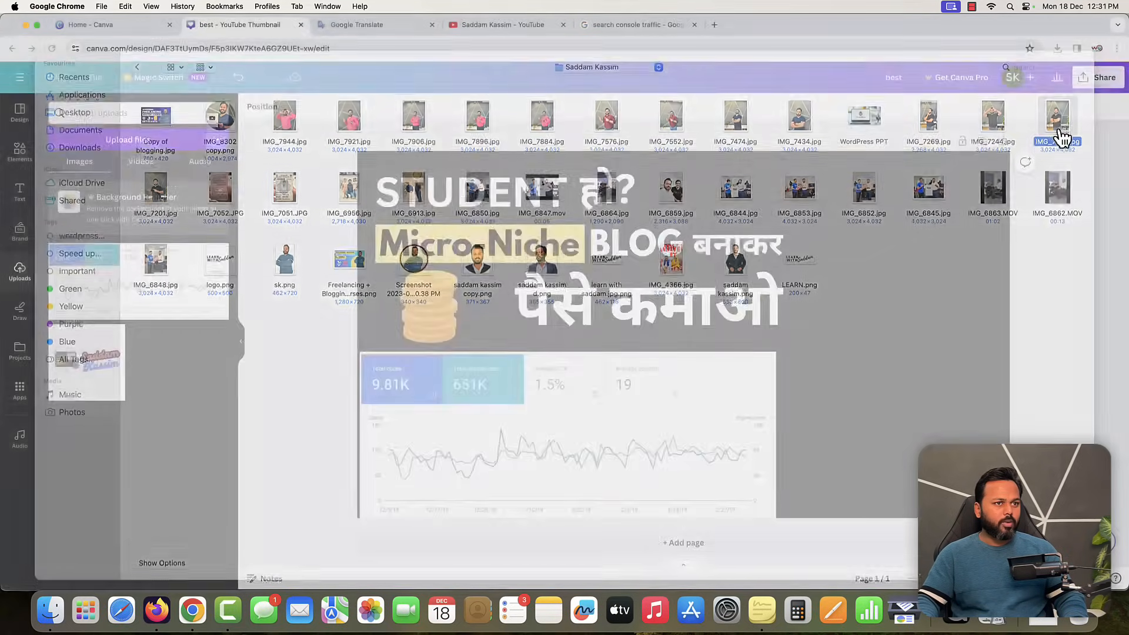
Add the uploaded portrait to the page, move it to the upper-right corner, and enlarge it beyond the page's bottom edge.
left_click(82, 288)
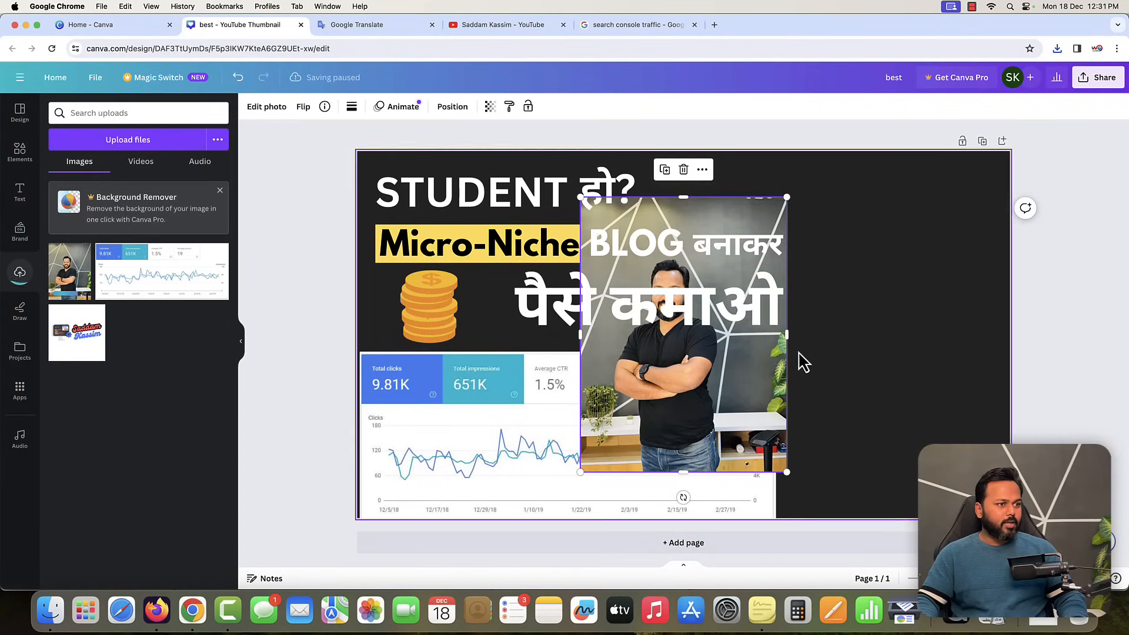
left_click_drag(715, 373, 942, 325)
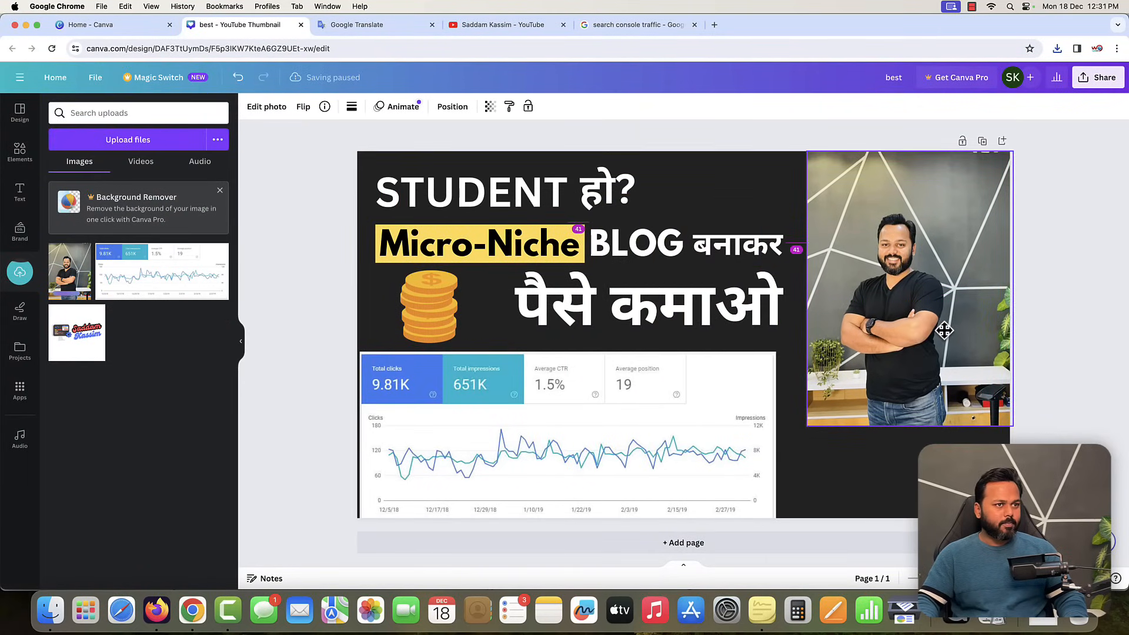
left_click_drag(807, 424, 731, 555)
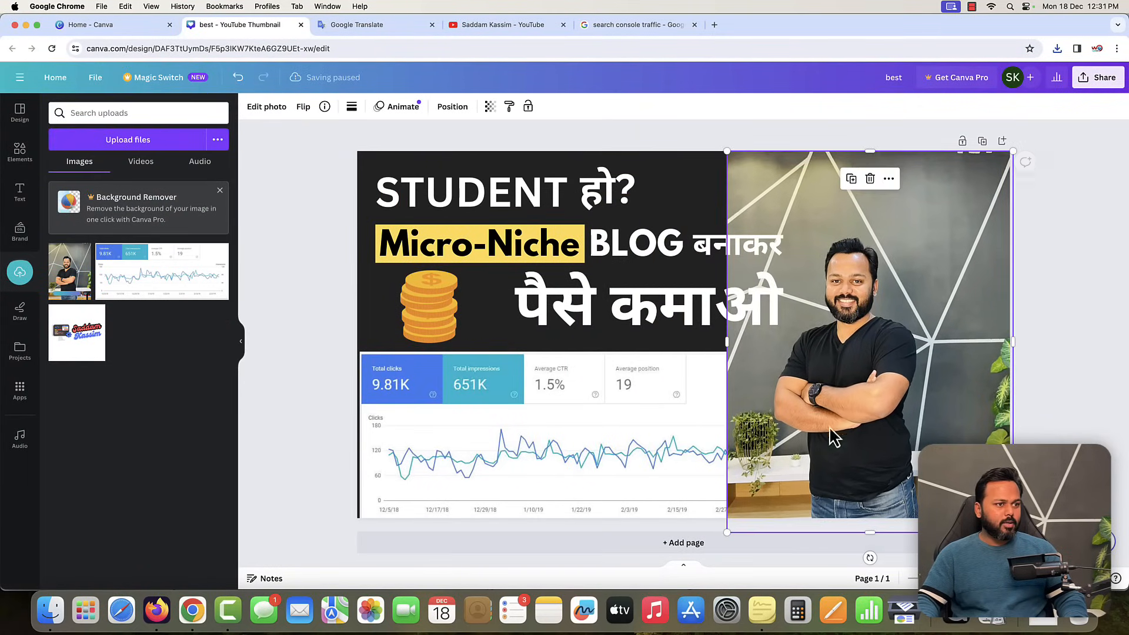
Shift the portrait right, crop its top and the part beyond the page's right edge, and enlarge it toward the upper left.
left_click_drag(837, 435, 895, 415)
left_click_drag(929, 154, 928, 230)
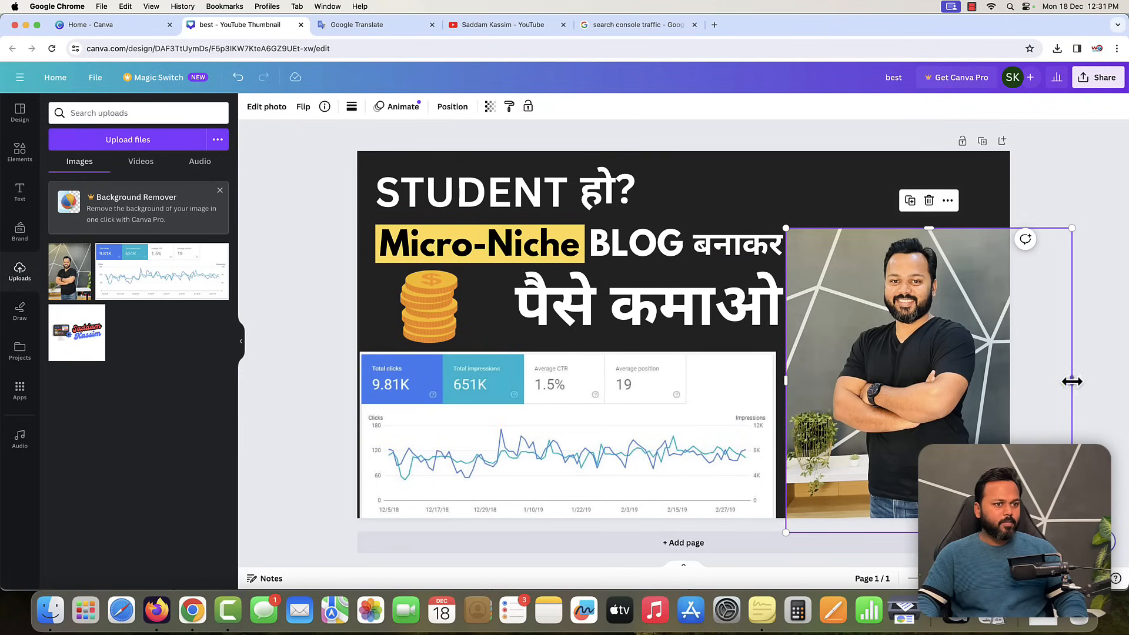
left_click_drag(1071, 381, 1010, 381)
left_click_drag(788, 229, 739, 172)
left_click(1056, 299)
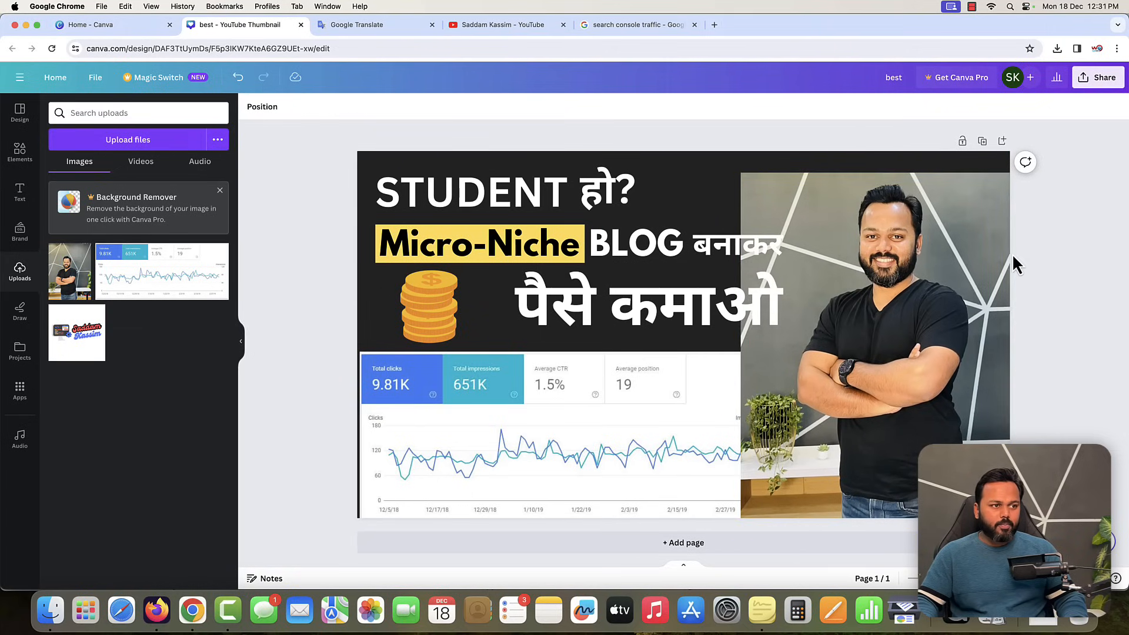
Compare with the reference thumbnail on YouTube, and open the photo editing options for the portrait to view the background remover.
left_click(529, 26)
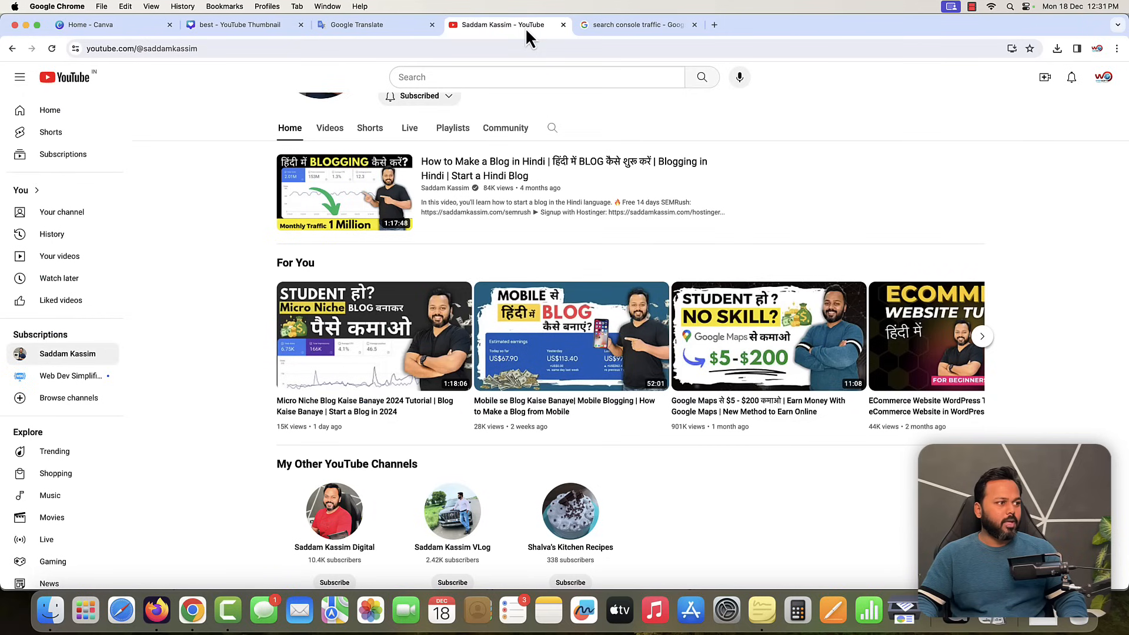
left_click(282, 26)
left_click(944, 259)
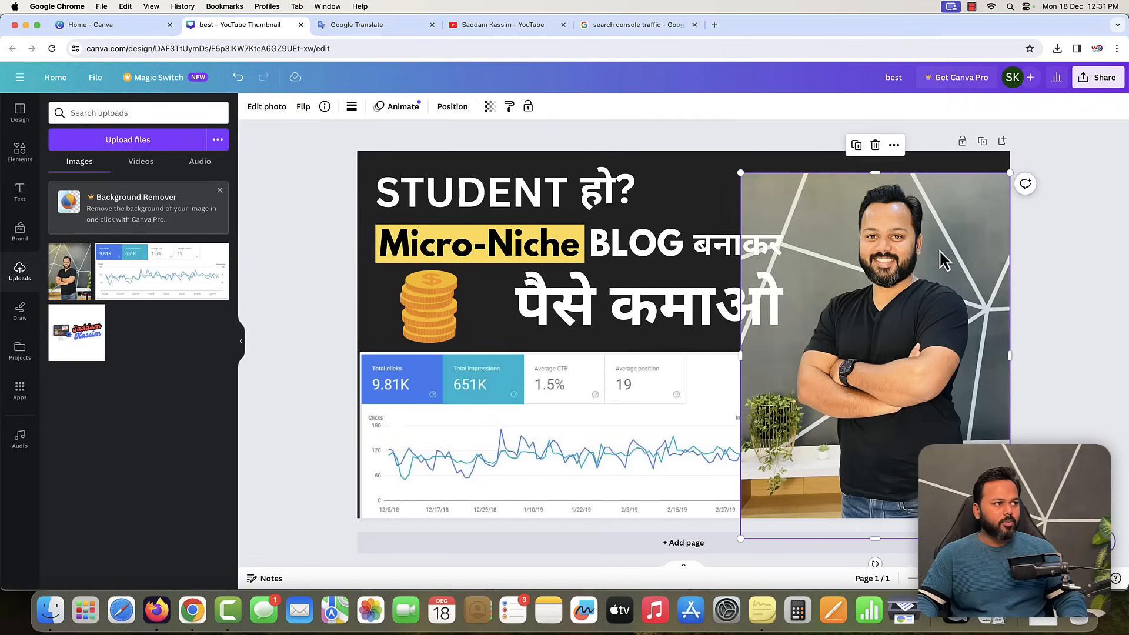
left_click(270, 110)
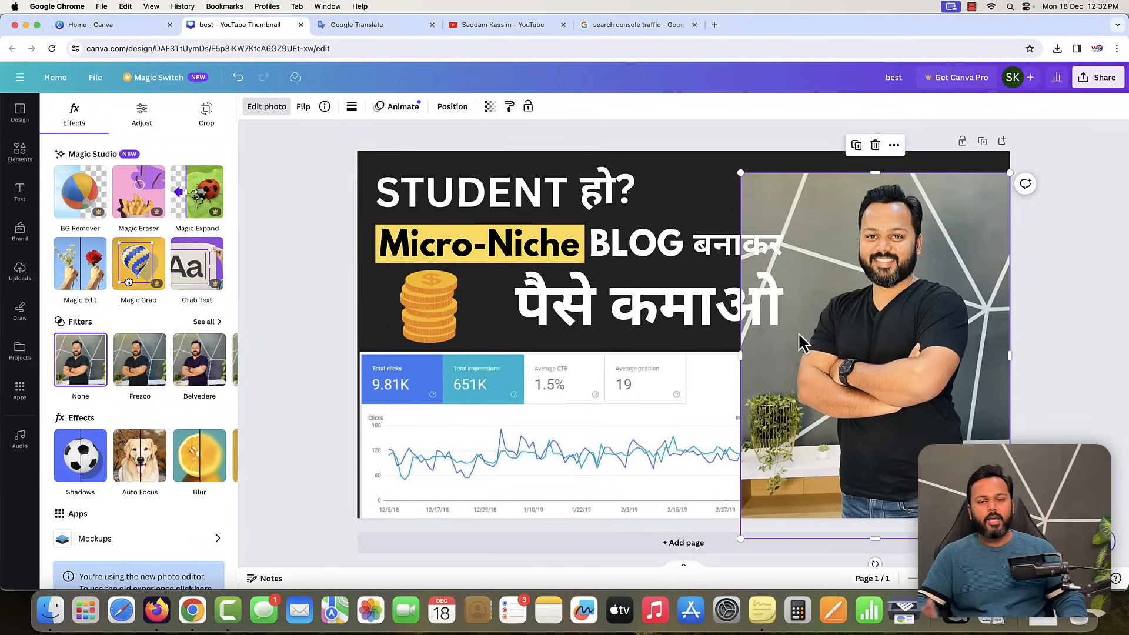
Switch to the Canva home page in Firefox, reload it, and look through the recent designs.
left_click(156, 609)
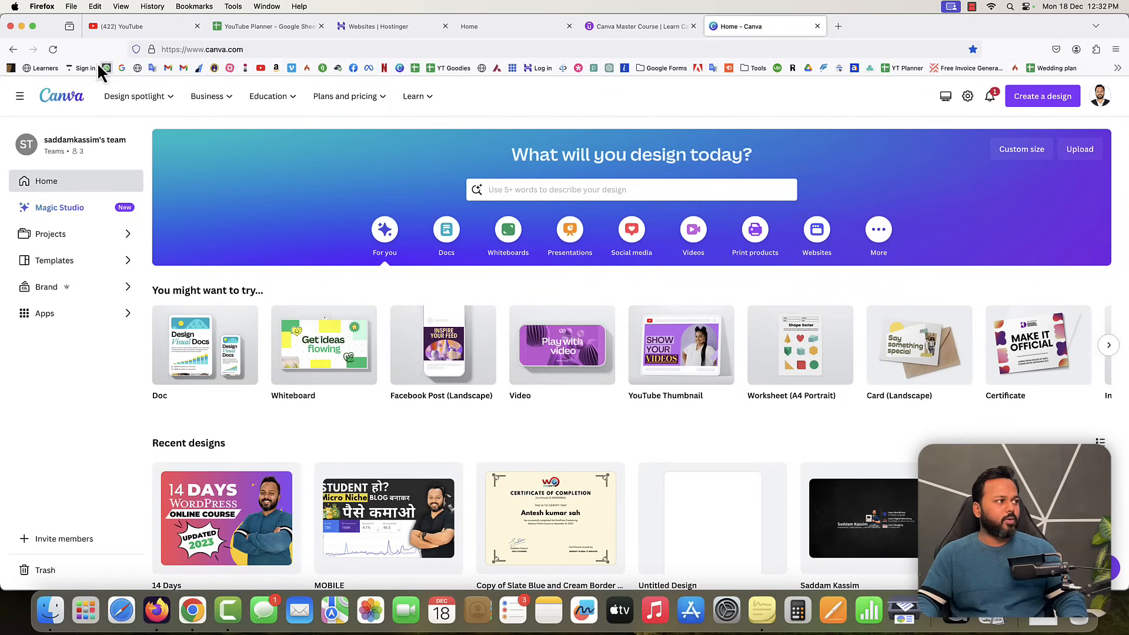
left_click(50, 51)
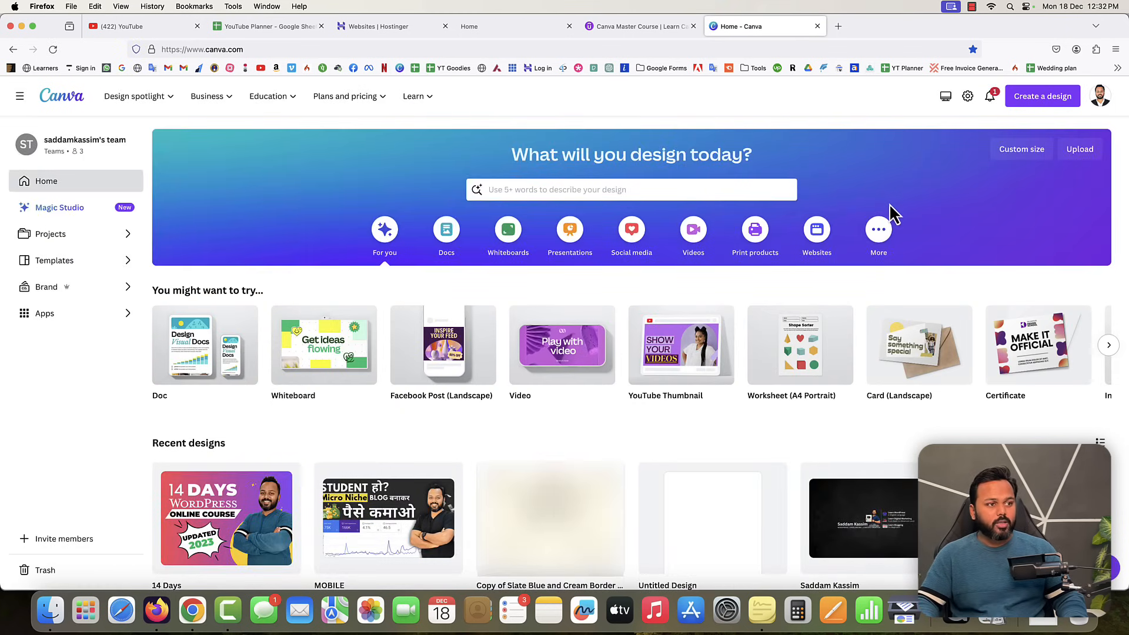
scroll(935, 224, "down", 1)
scroll(934, 224, "down", 10)
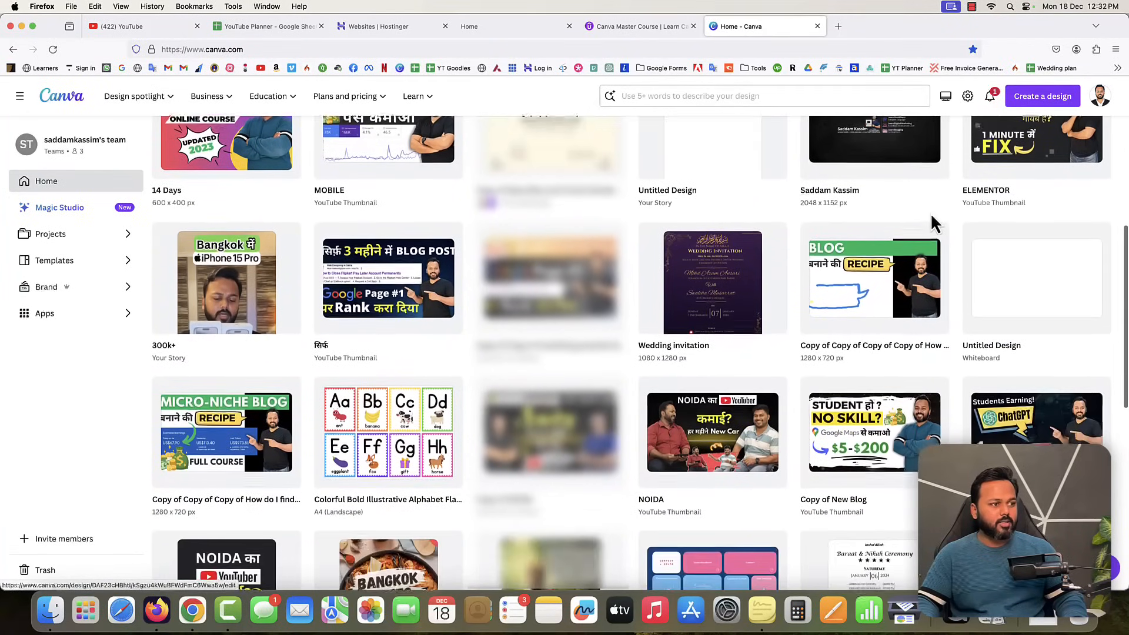
scroll(935, 223, "down", 5)
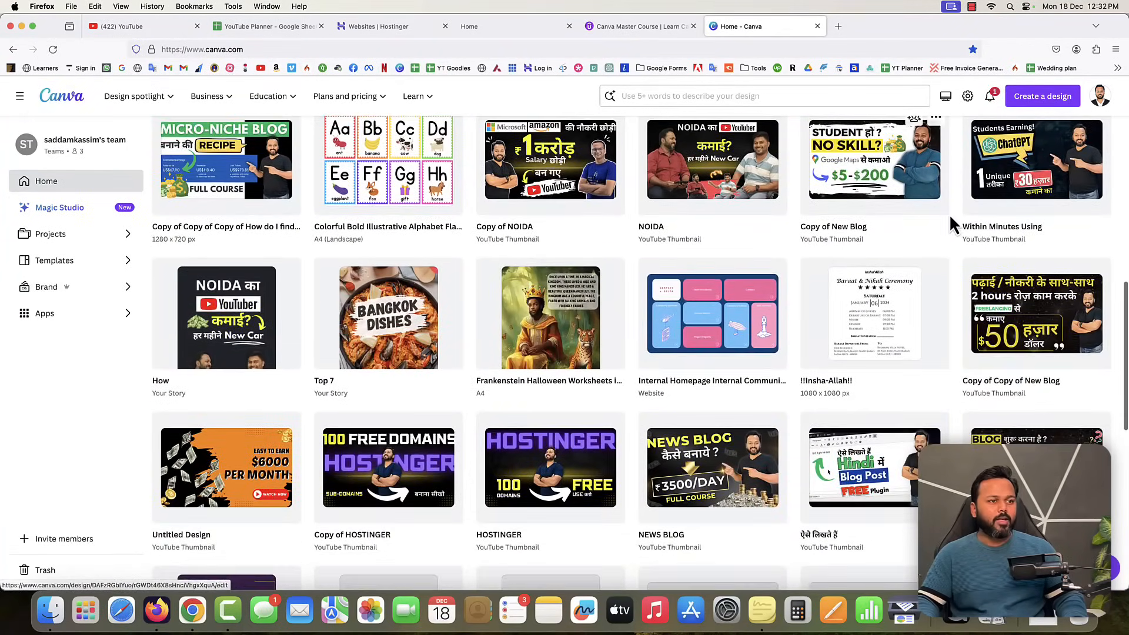
scroll(950, 217, "down", 9)
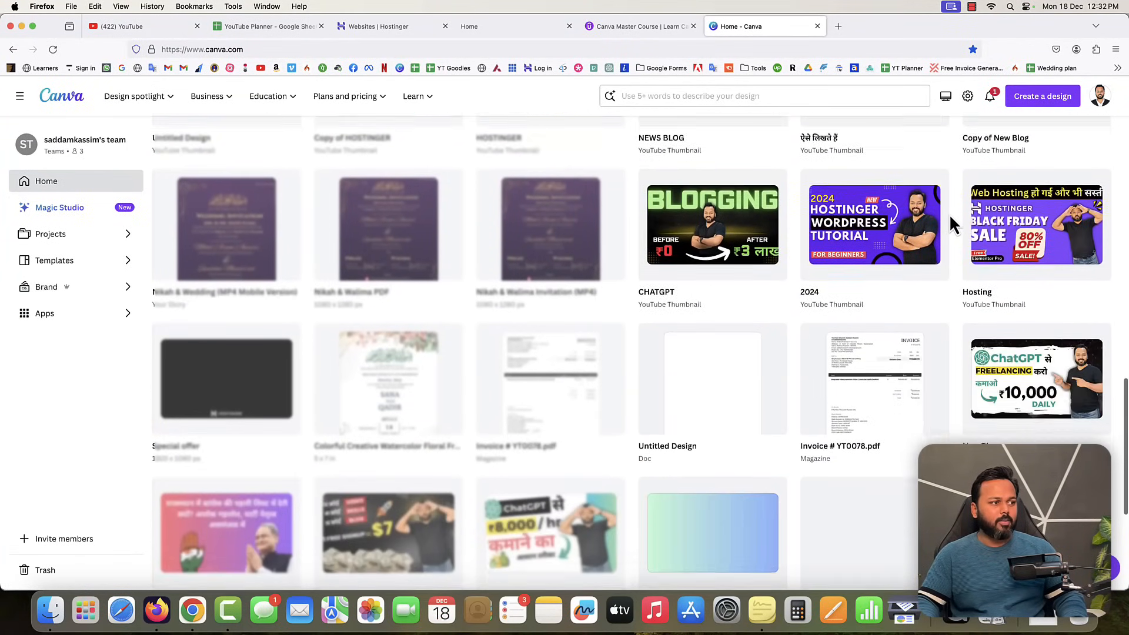
scroll(951, 222, "up", 4)
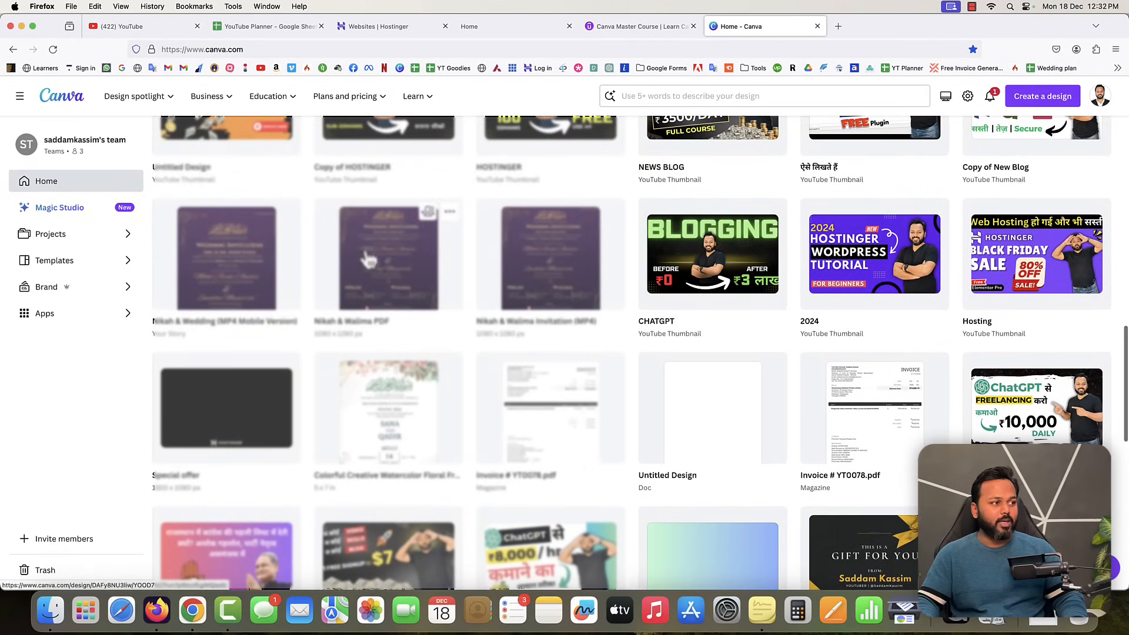
scroll(952, 294, "down", 6)
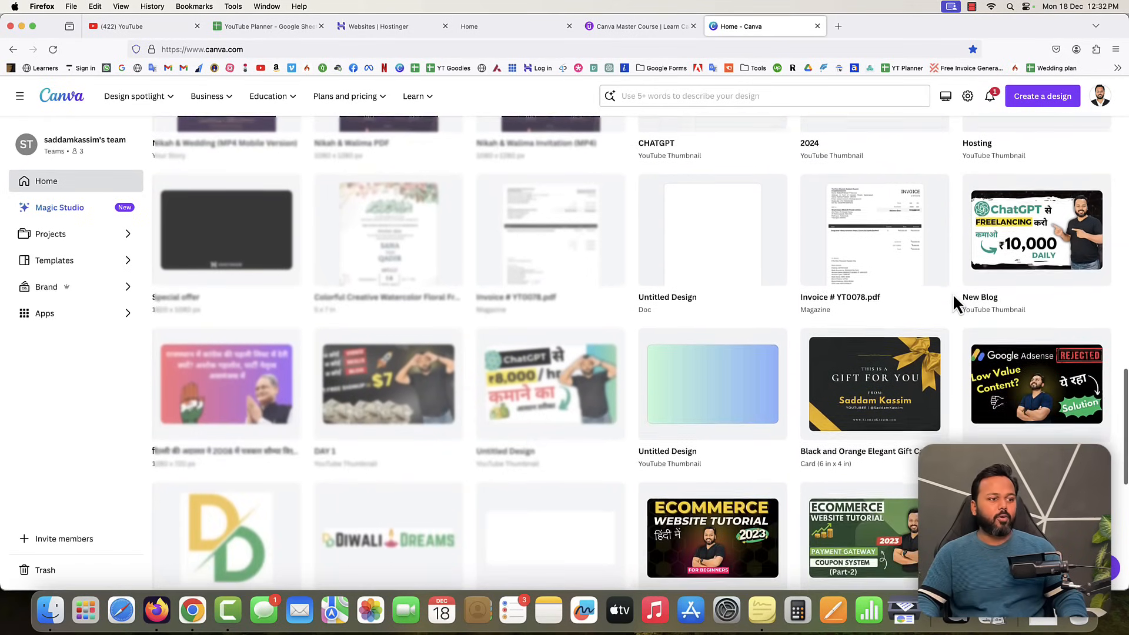
scroll(952, 294, "up", 15)
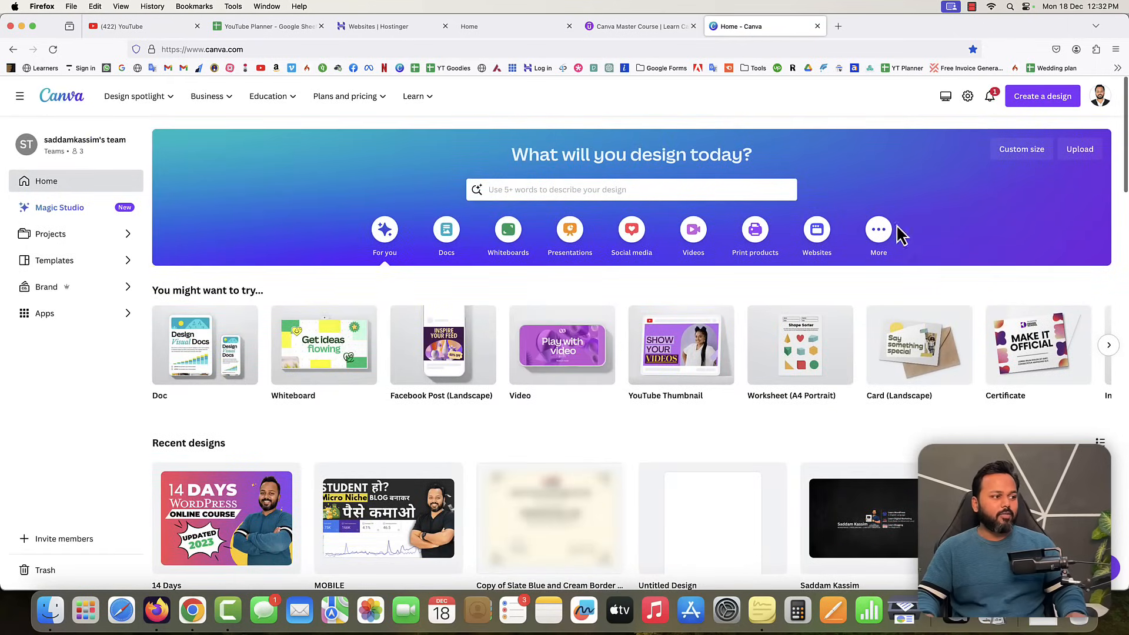
Open the recent "MOBILE" YouTube thumbnail design and delete the man's cutout photo from the page.
left_click(376, 524)
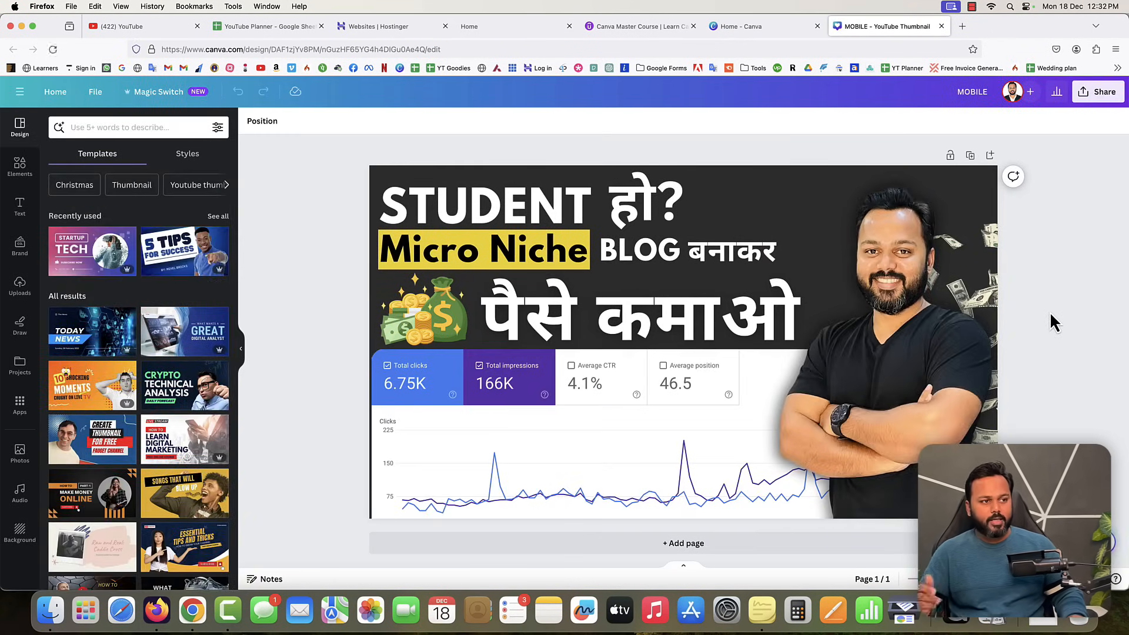
left_click(899, 360)
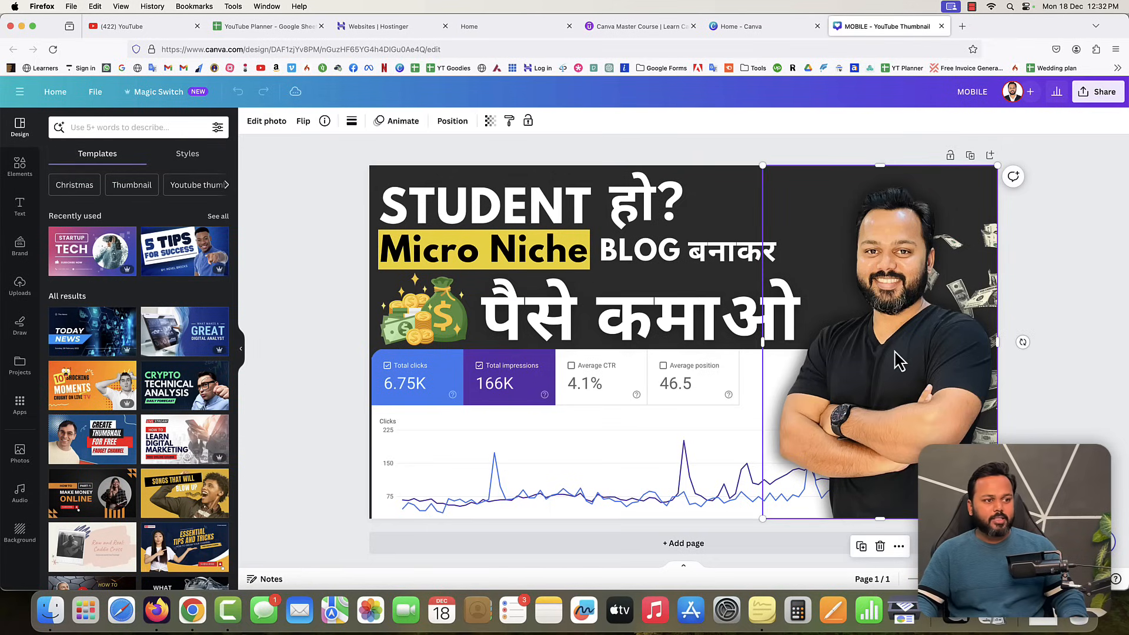
key("Delete")
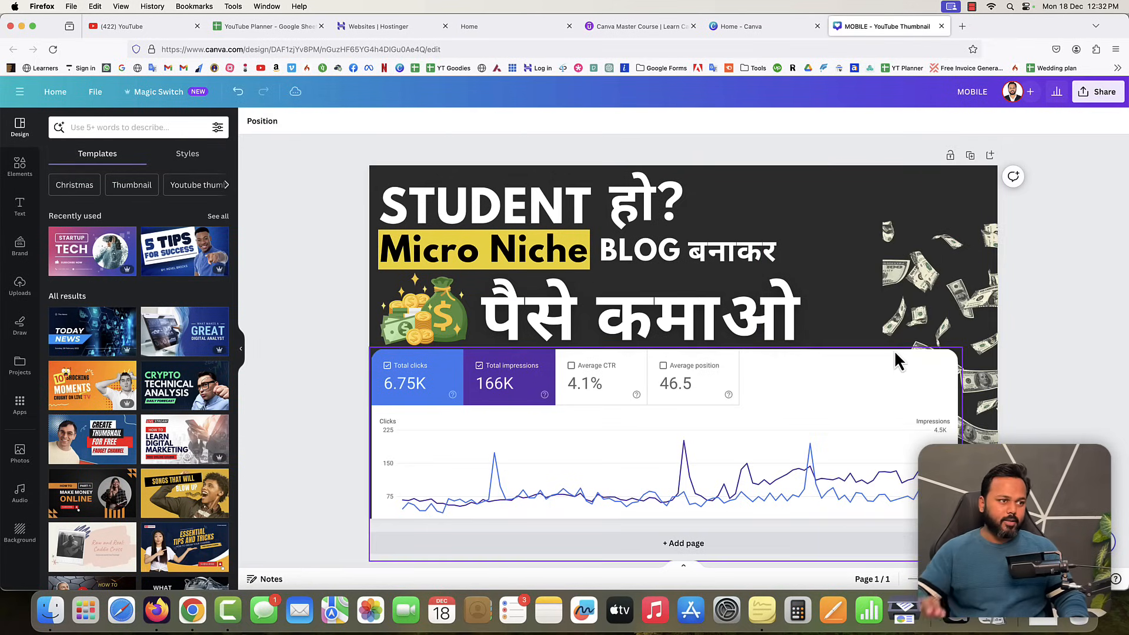
Upload the crossed-arms portrait photo IMG_7236.jpg from the computer and add it to the thumbnail page.
left_click(20, 286)
left_click(134, 158)
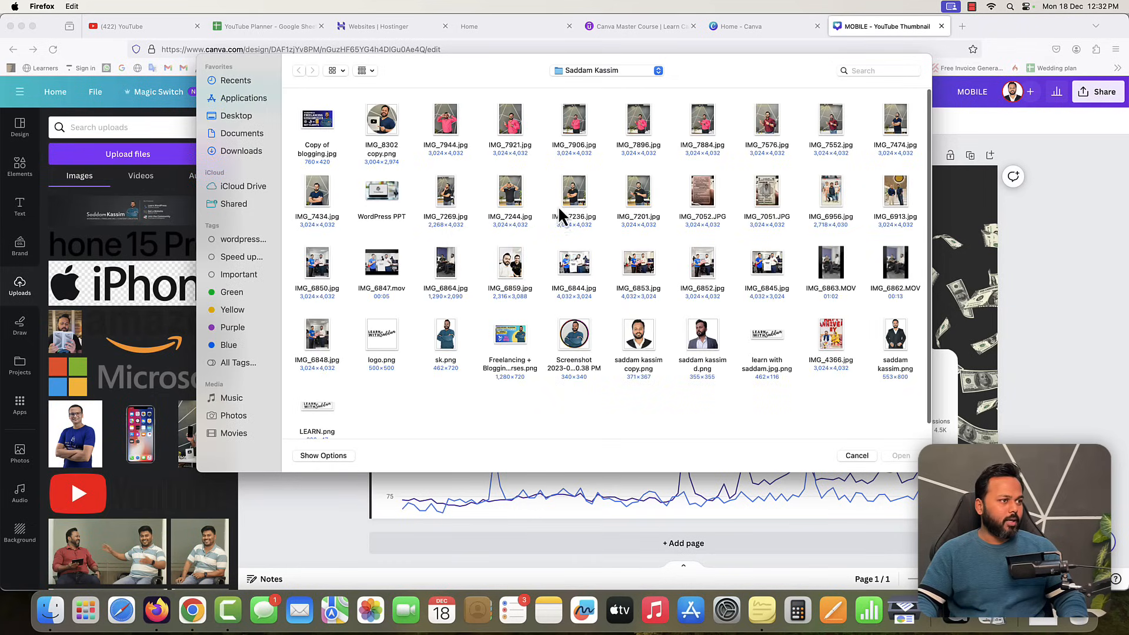
double_click(579, 200)
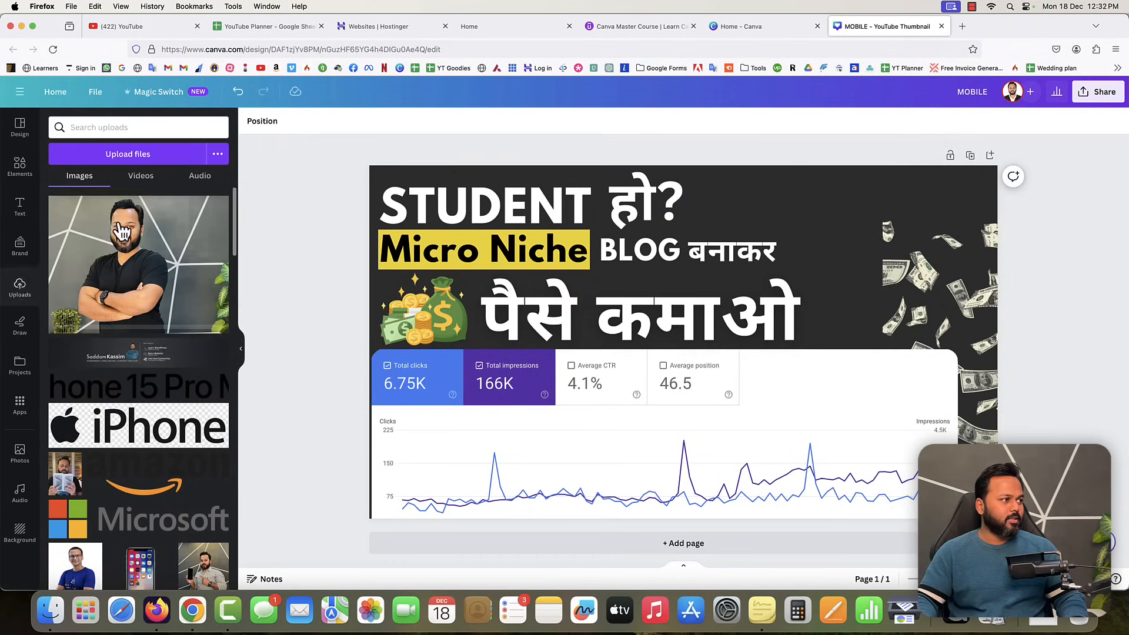
left_click(140, 277)
scroll(139, 277, "up", 10)
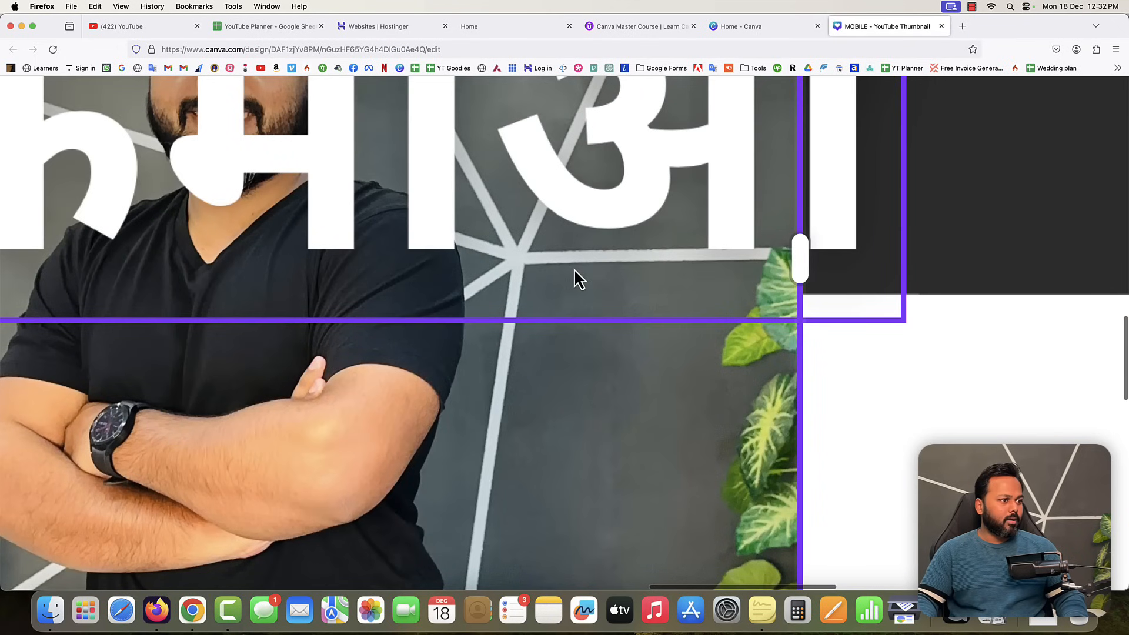
scroll(574, 273, "down", 10)
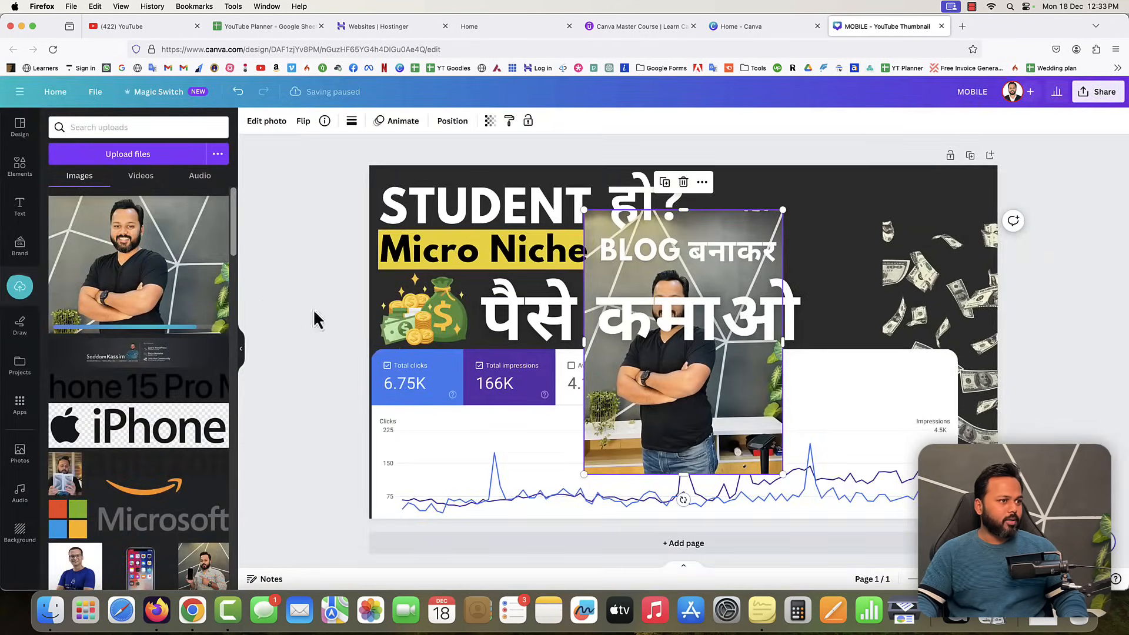
Move the portrait over the falling money, crop its top to a height of about 429, and trim both sides close to the man.
left_click_drag(663, 428, 884, 391)
left_click_drag(907, 207, 906, 262)
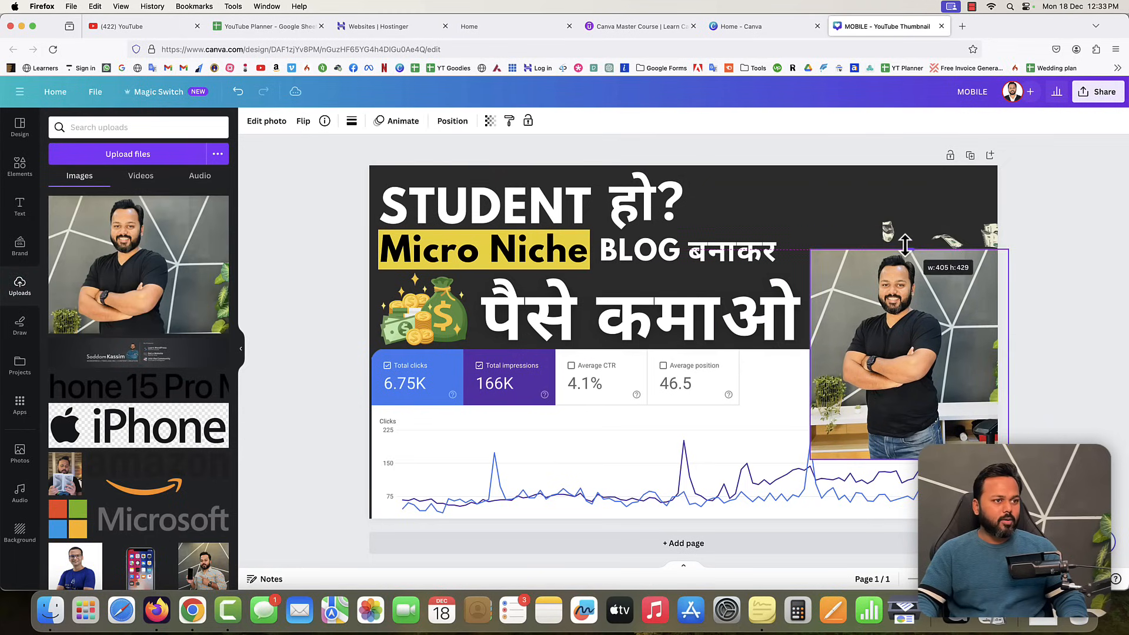
left_click_drag(1008, 352, 950, 353)
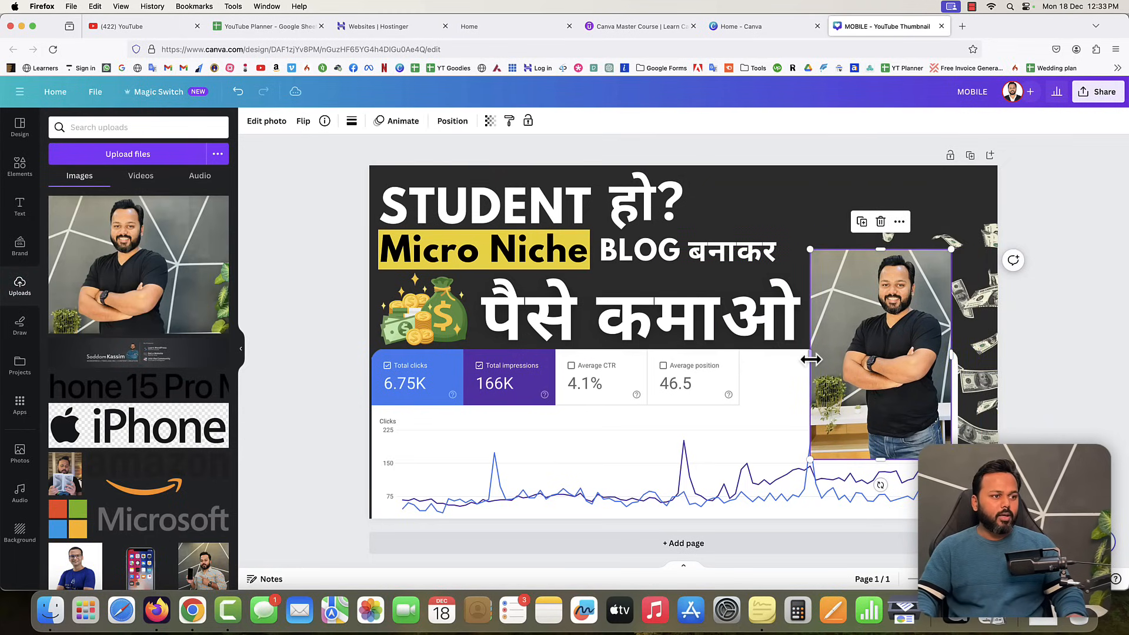
left_click_drag(812, 358, 834, 358)
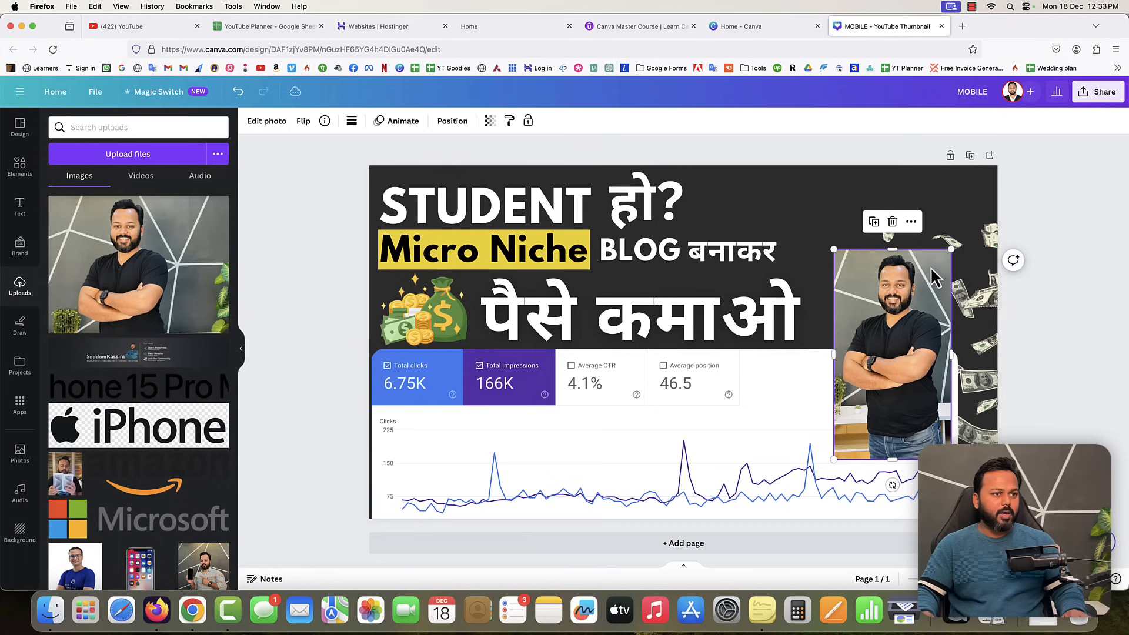
Enlarge the cropped portrait to the page's upper right corner and past its lower edge, and fine-tune its position.
left_click_drag(951, 251, 998, 166)
left_click_drag(834, 458, 762, 574)
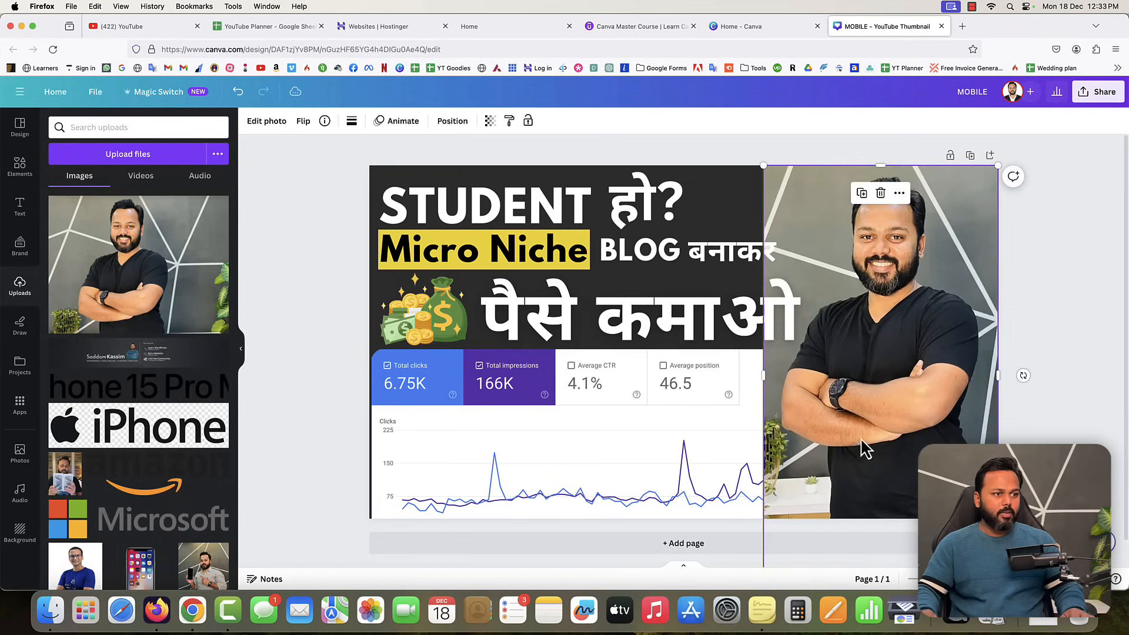
left_click_drag(864, 430, 866, 428)
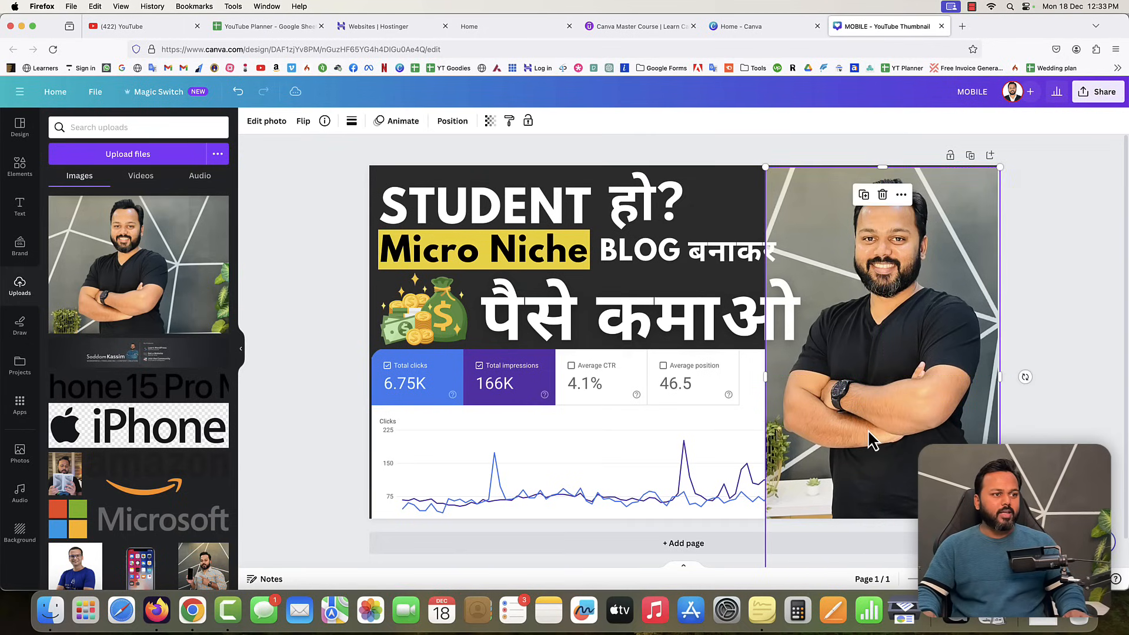
left_click(1106, 399)
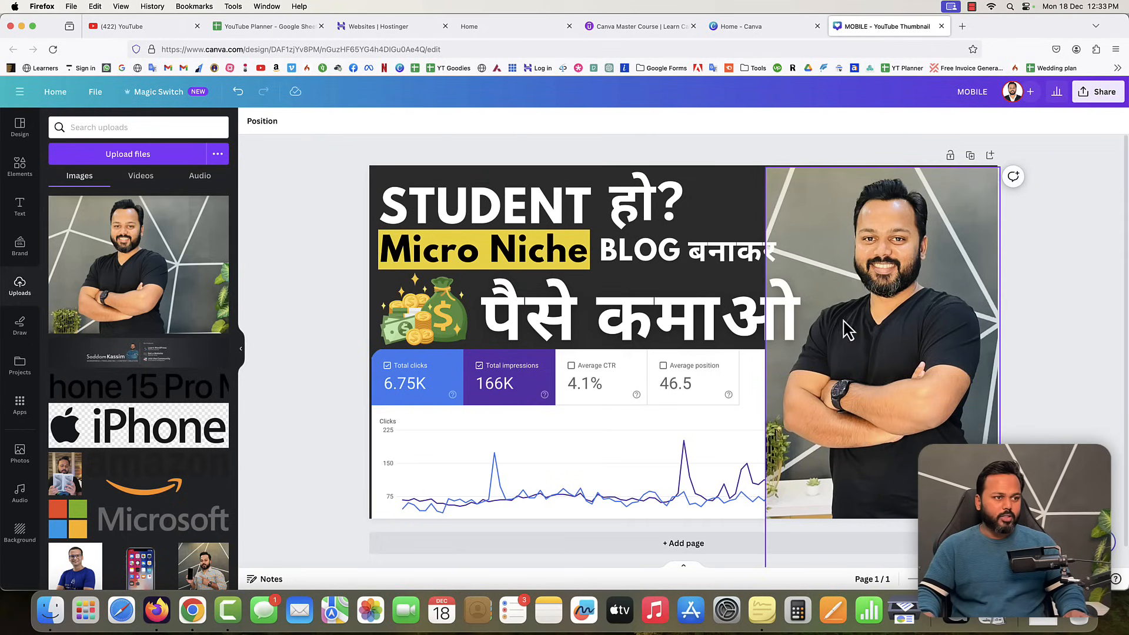
Remove the background from the crossed-arms portrait with BG Remover.
left_click(883, 332)
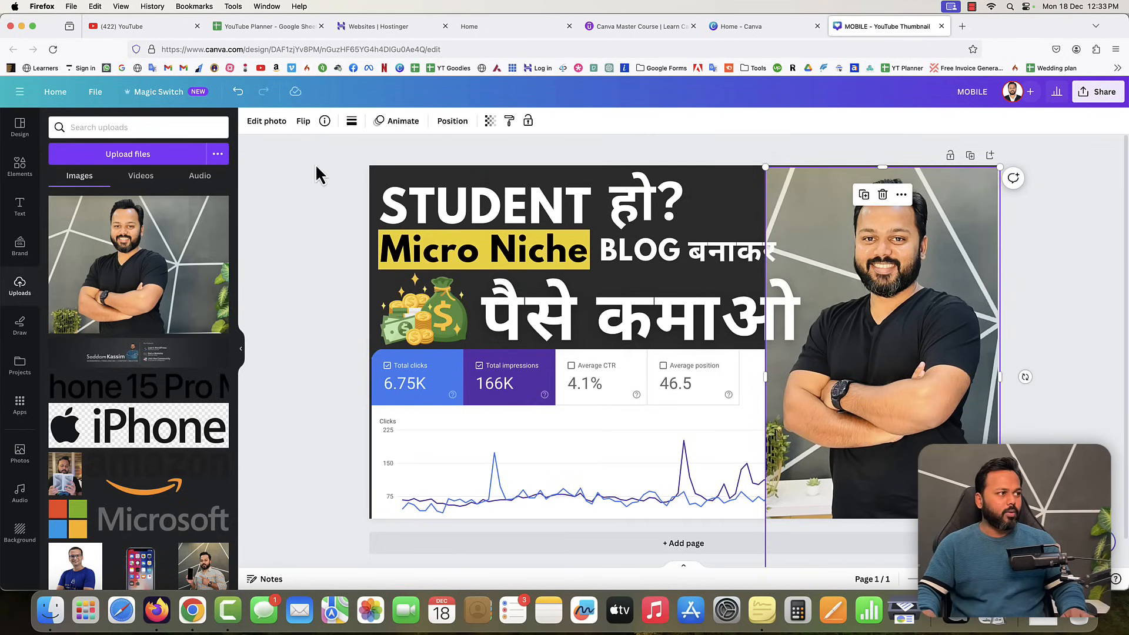
left_click(272, 123)
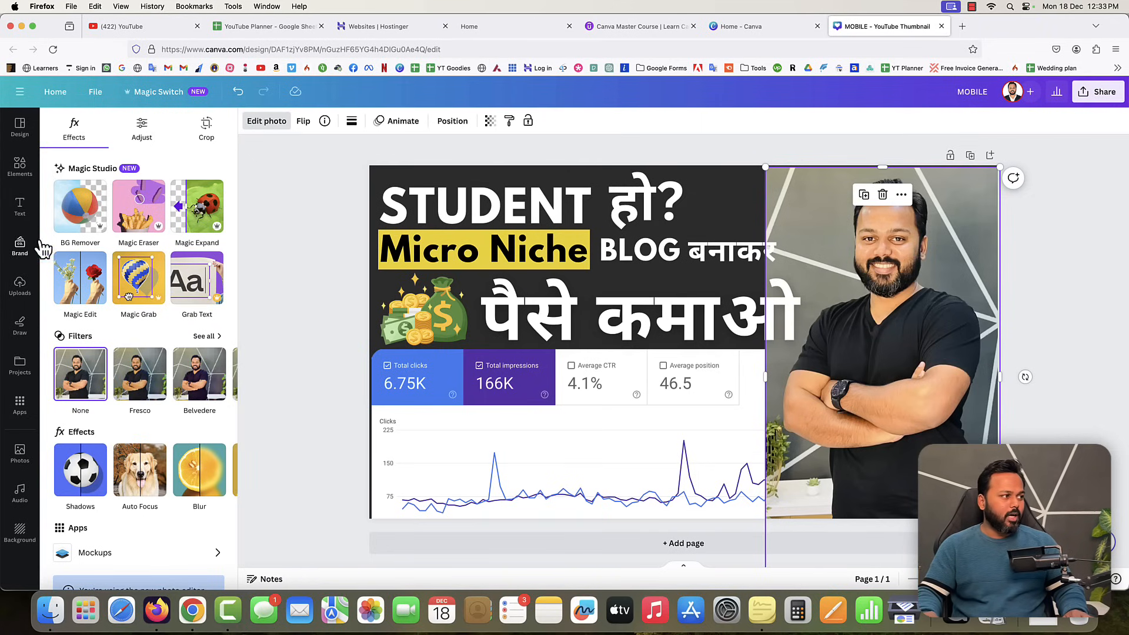
left_click(85, 217)
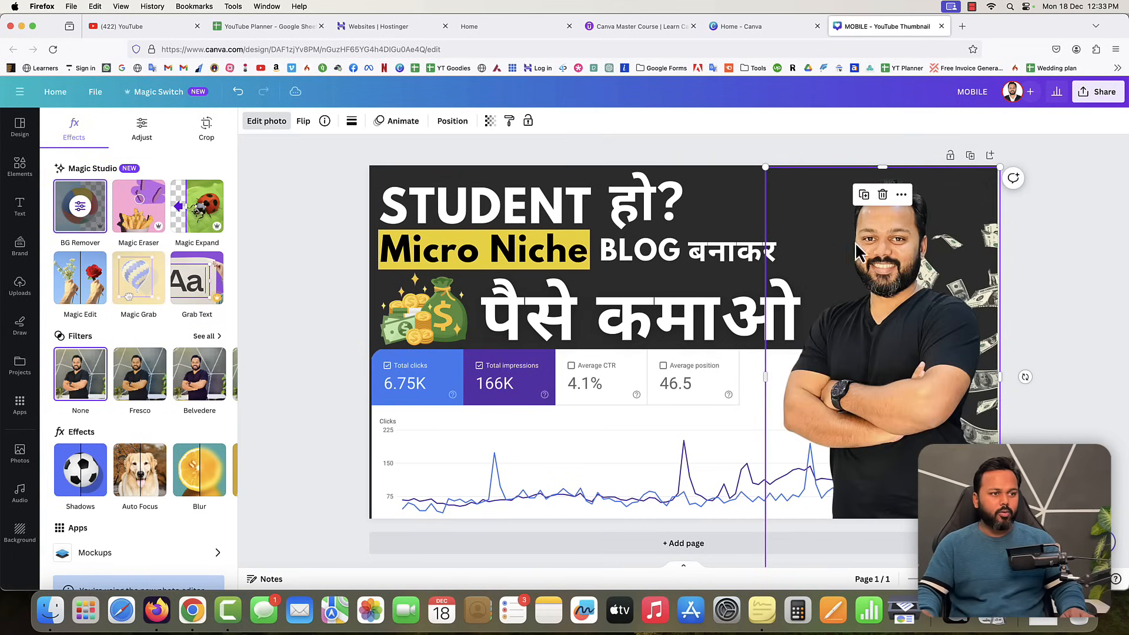
Delete the flying-money image behind the man's portrait and put the portrait back at the thumbnail's right edge.
left_click_drag(943, 331, 803, 331)
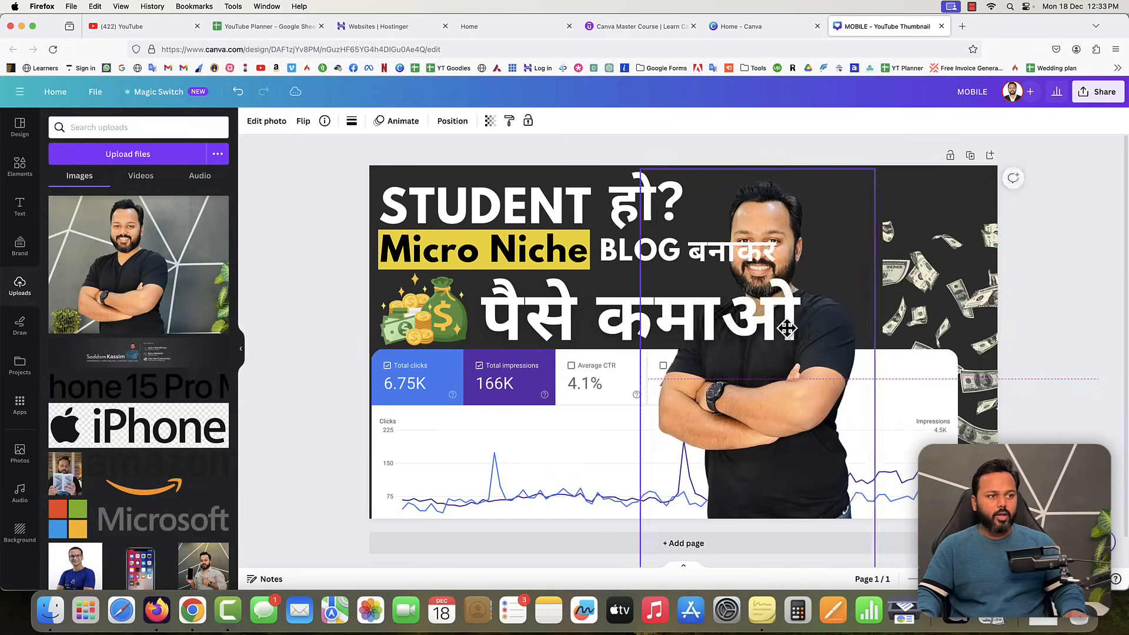
left_click(956, 306)
key("Delete")
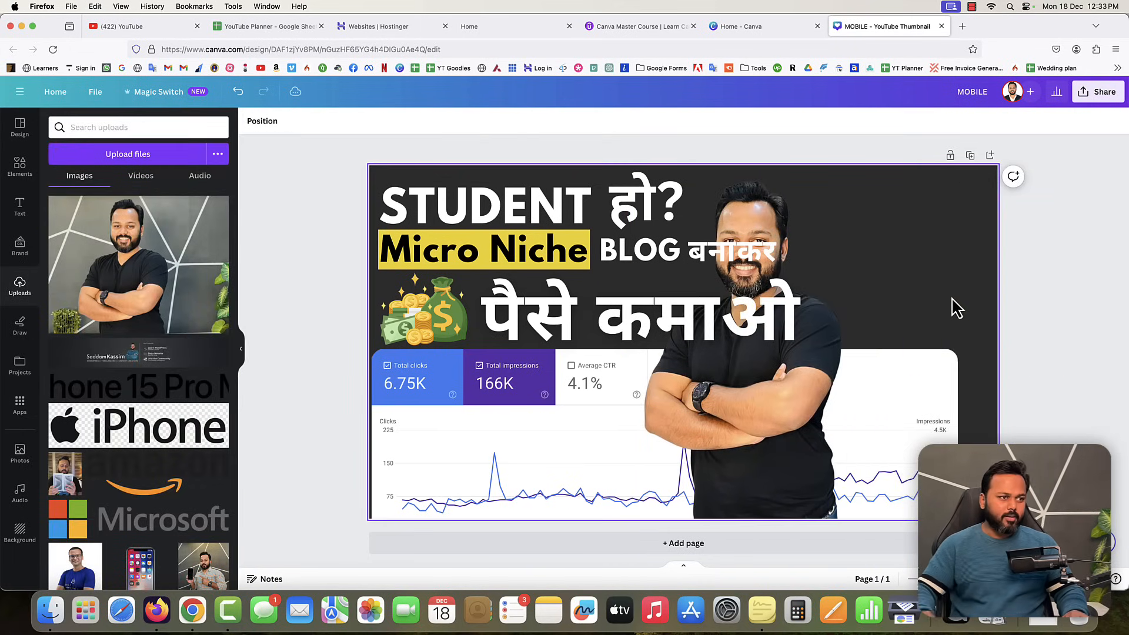
left_click_drag(775, 397, 927, 396)
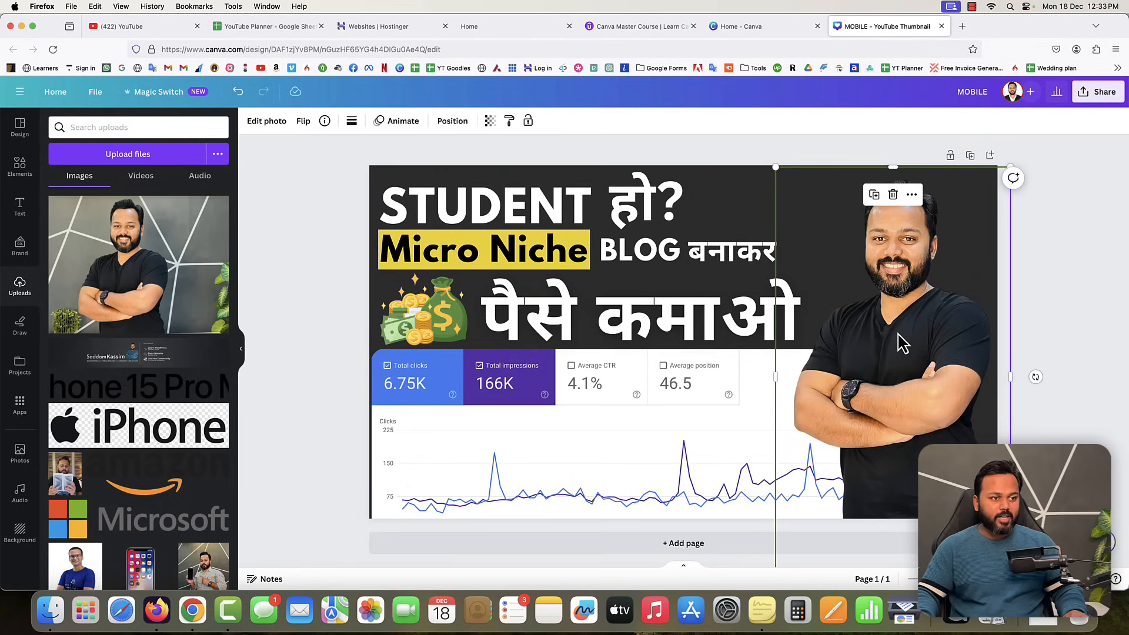
Apply the Glow shadow effect to the portrait, comparing it with None before keeping Glow.
left_click(267, 121)
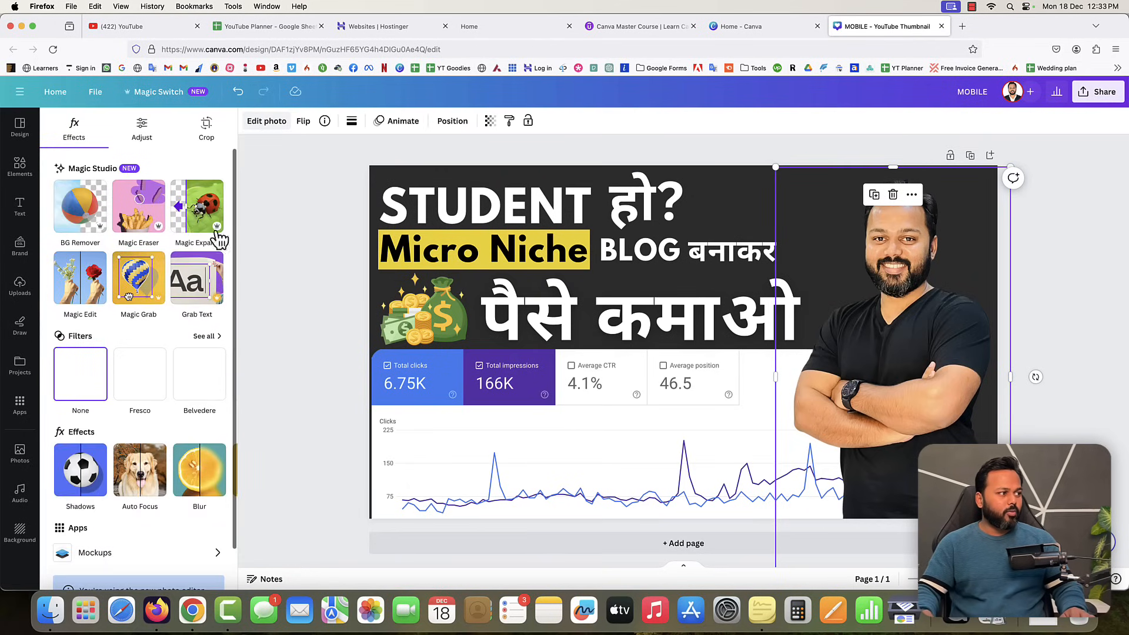
scroll(151, 404, "down", 2)
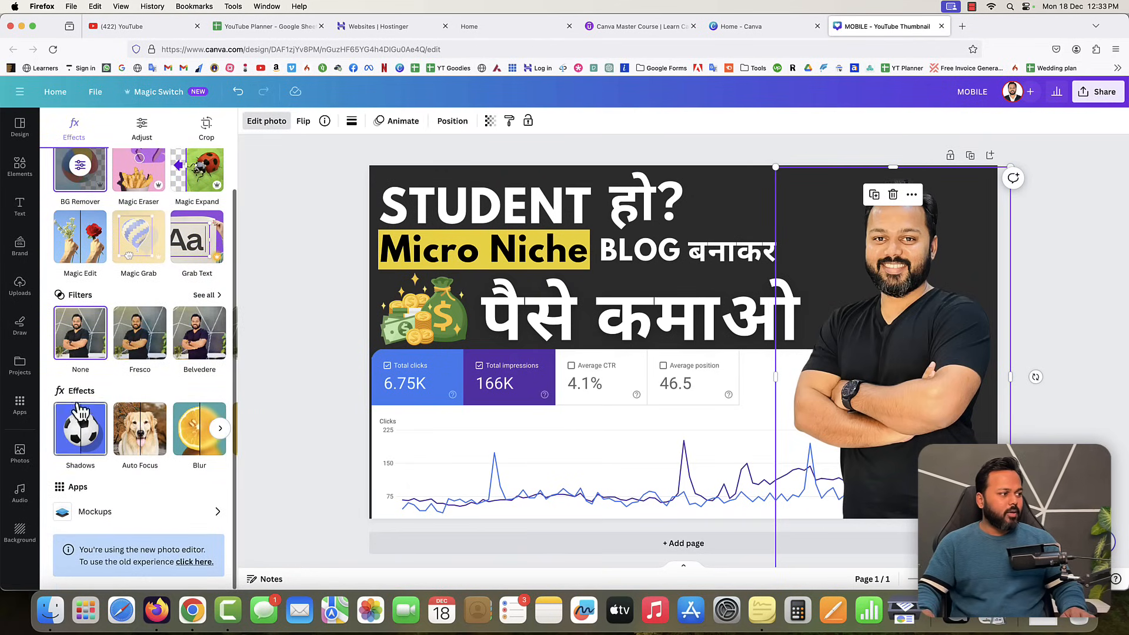
left_click(82, 441)
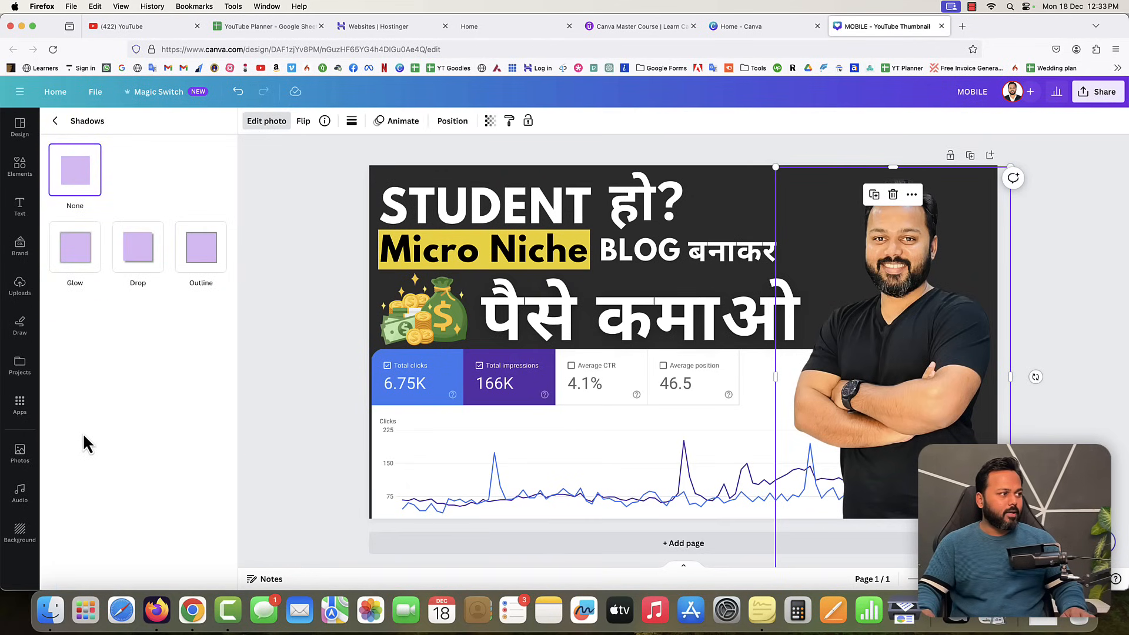
left_click(86, 267)
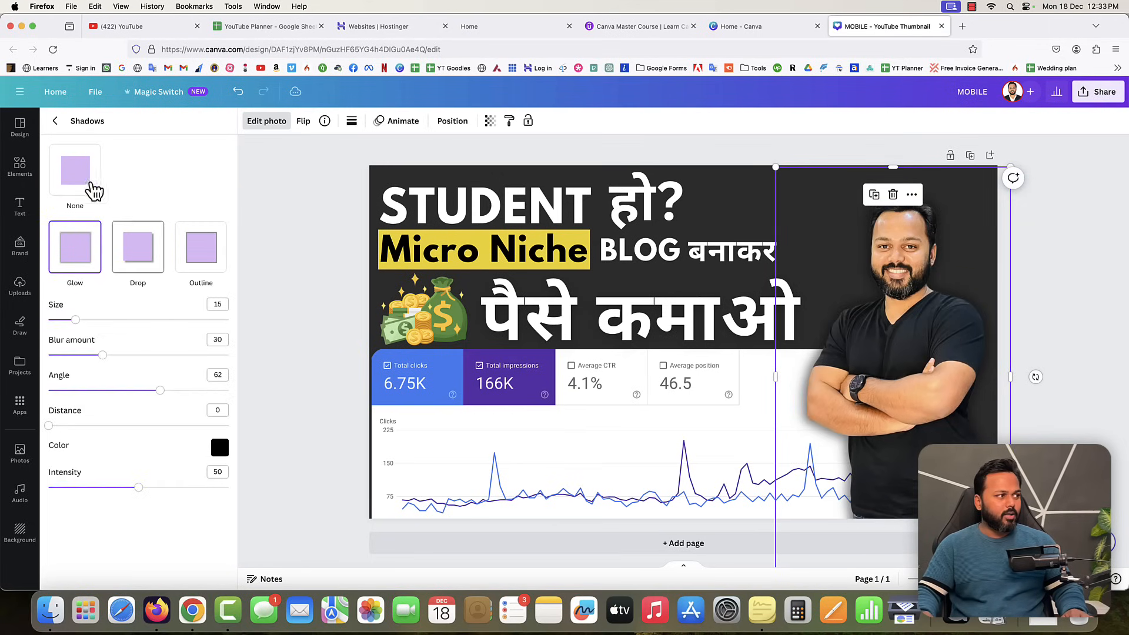
left_click(81, 177)
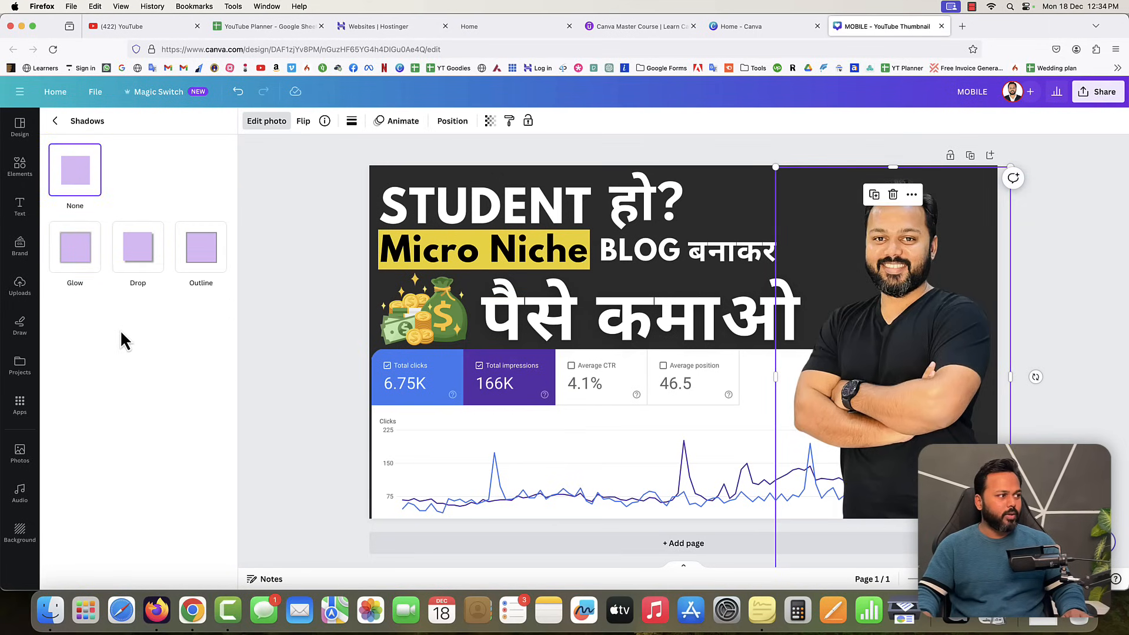
left_click(86, 265)
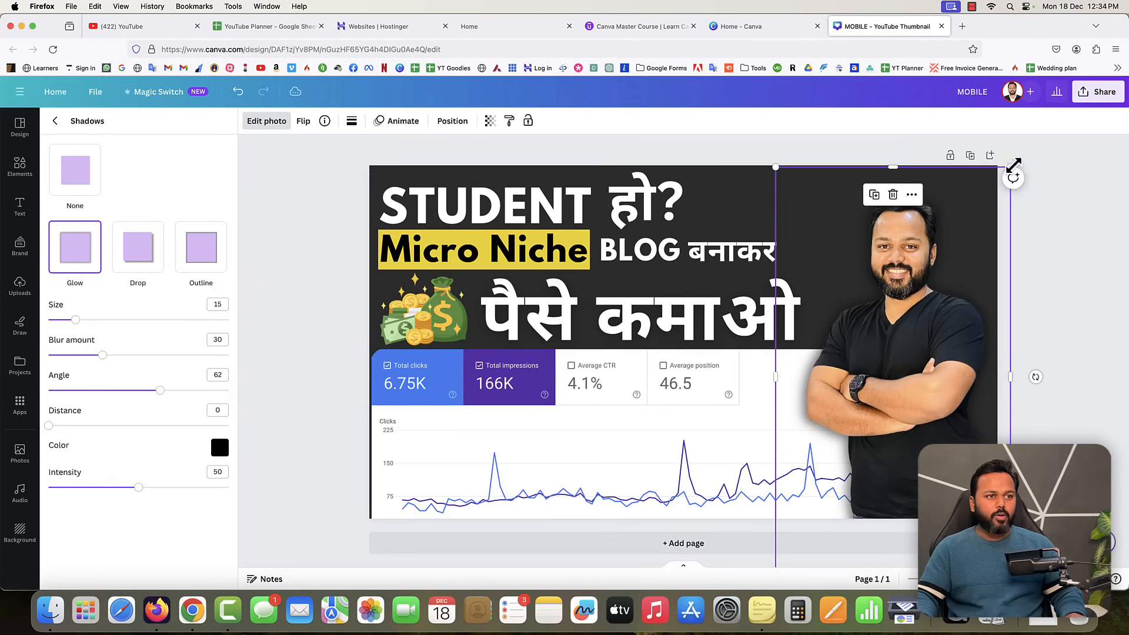
Enlarge the portrait slightly and reposition it against the thumbnail's right edge beside the headline text.
left_click_drag(1012, 167, 1027, 150)
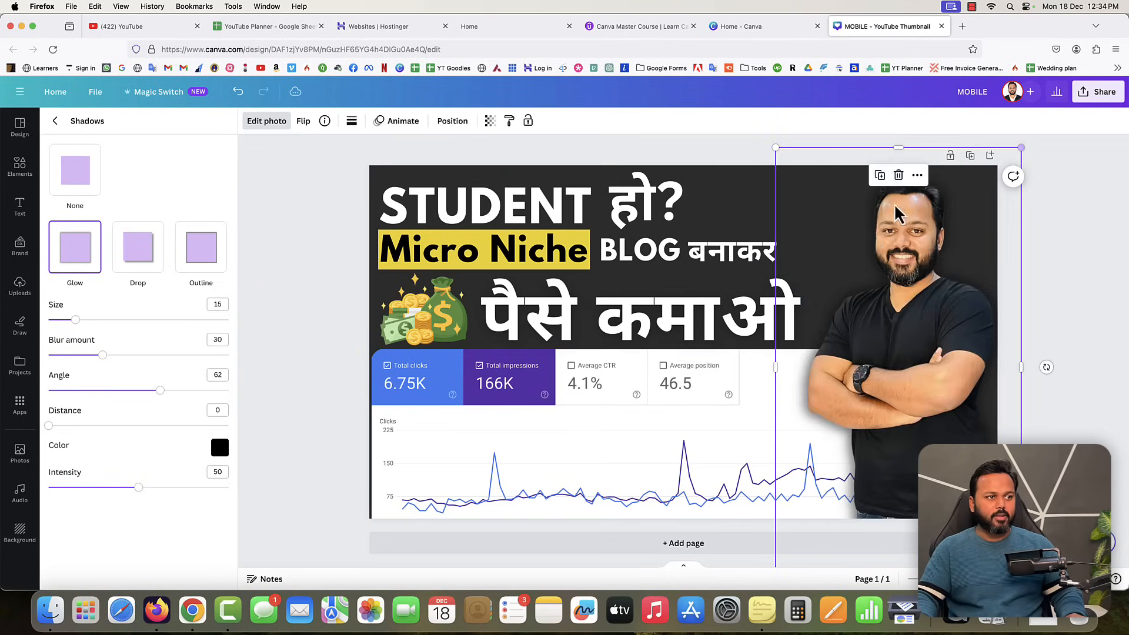
left_click_drag(901, 278, 886, 290)
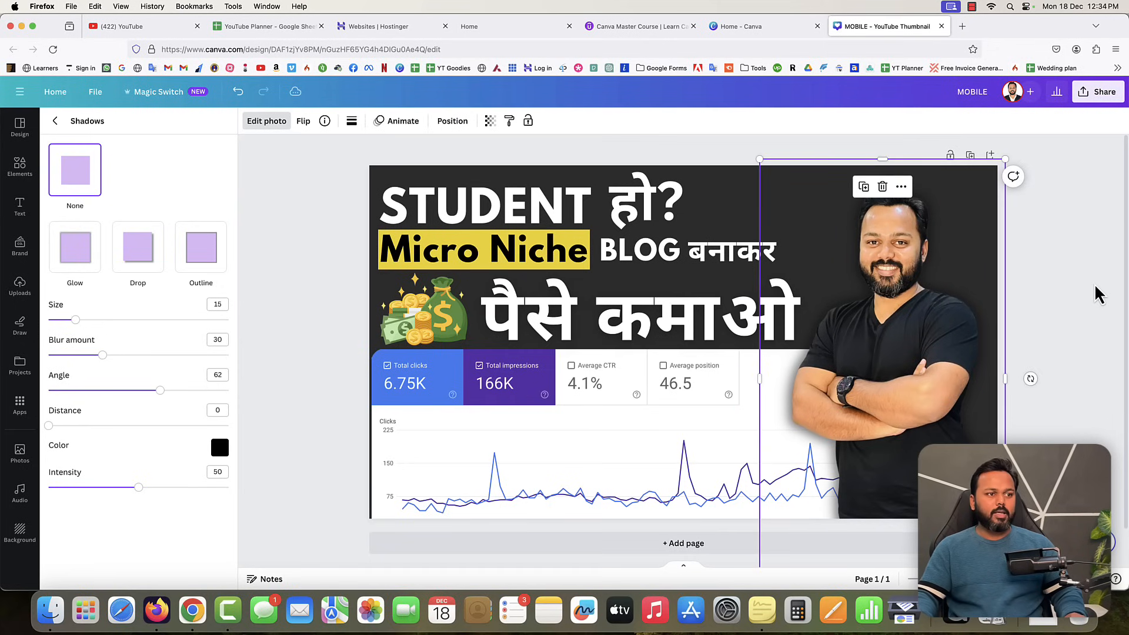
left_click(1080, 301)
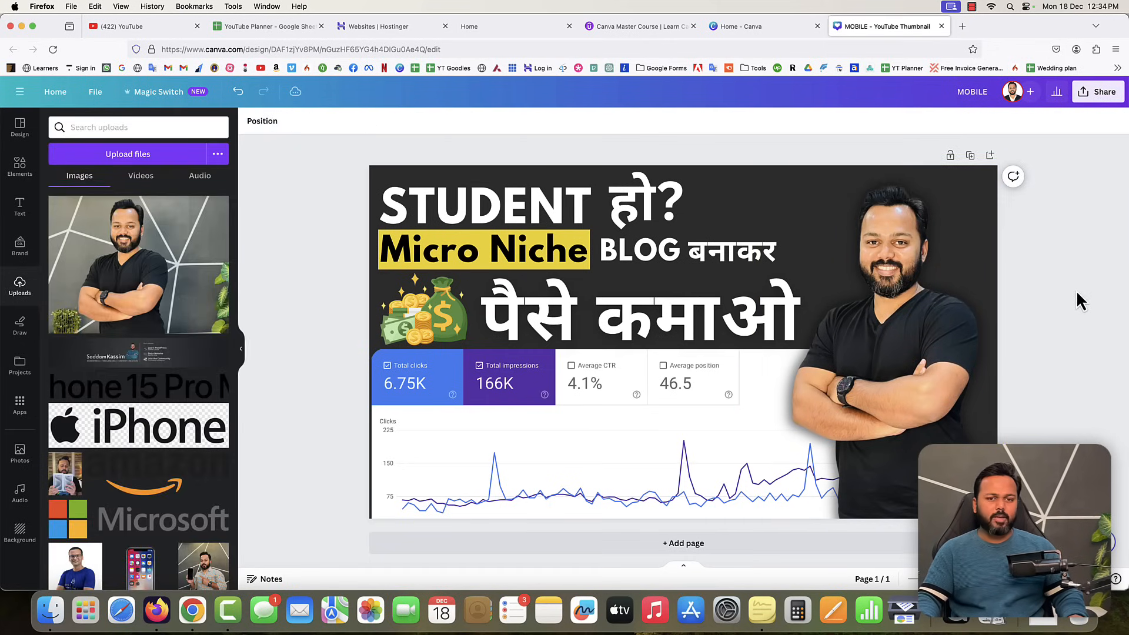
Download the thumbnail as a PNG and save it to the Desktop under the name MOBILE.
left_click(1098, 92)
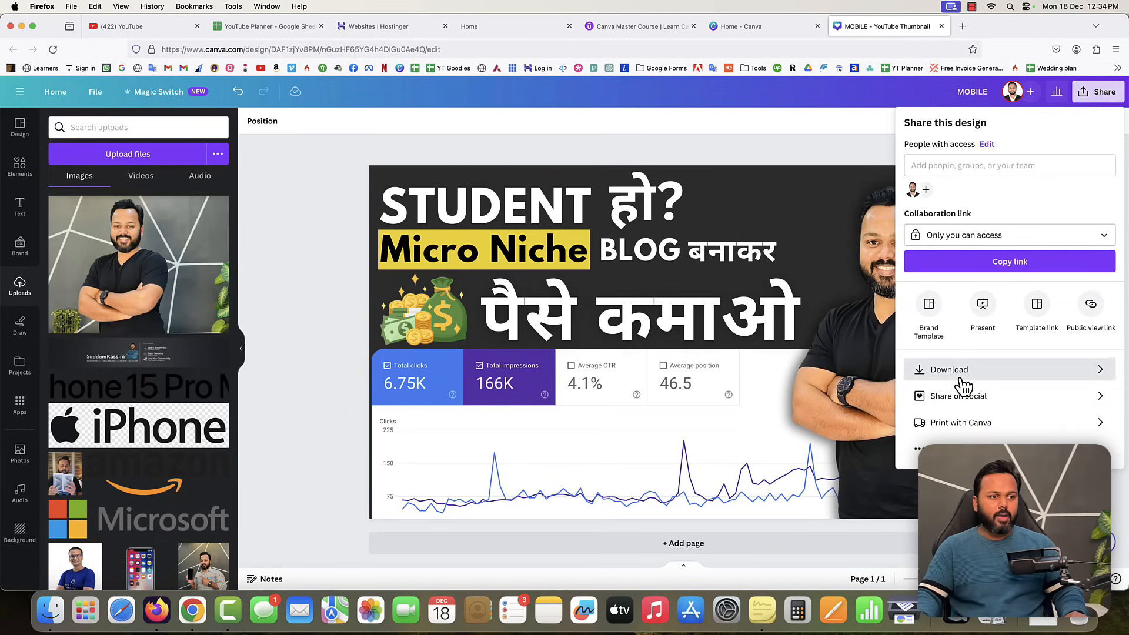
left_click(935, 371)
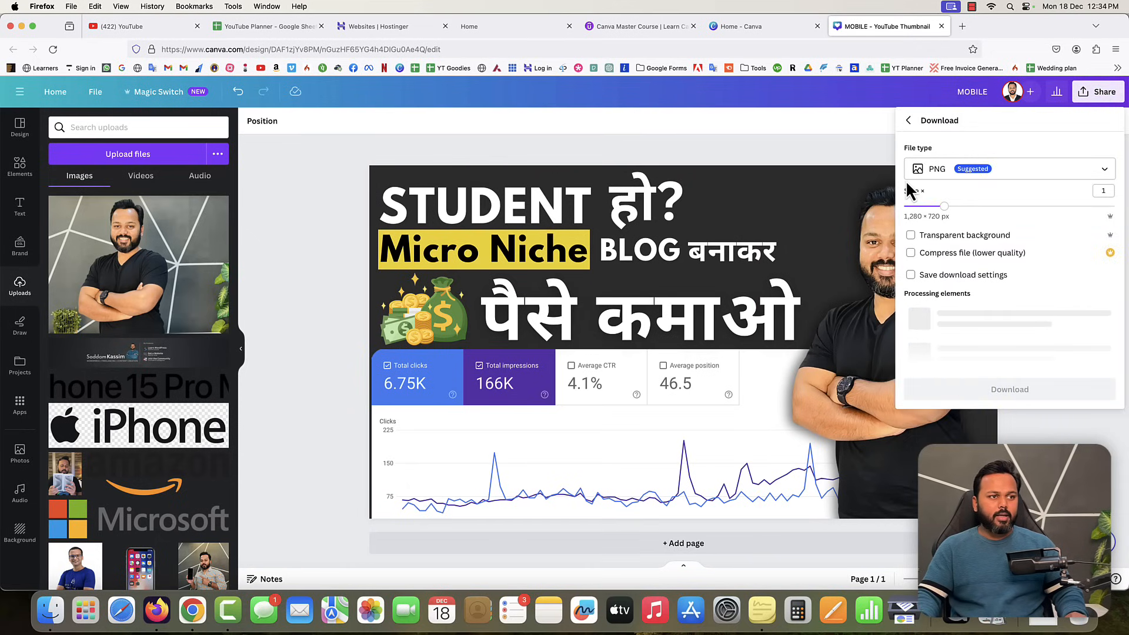
left_click(1013, 302)
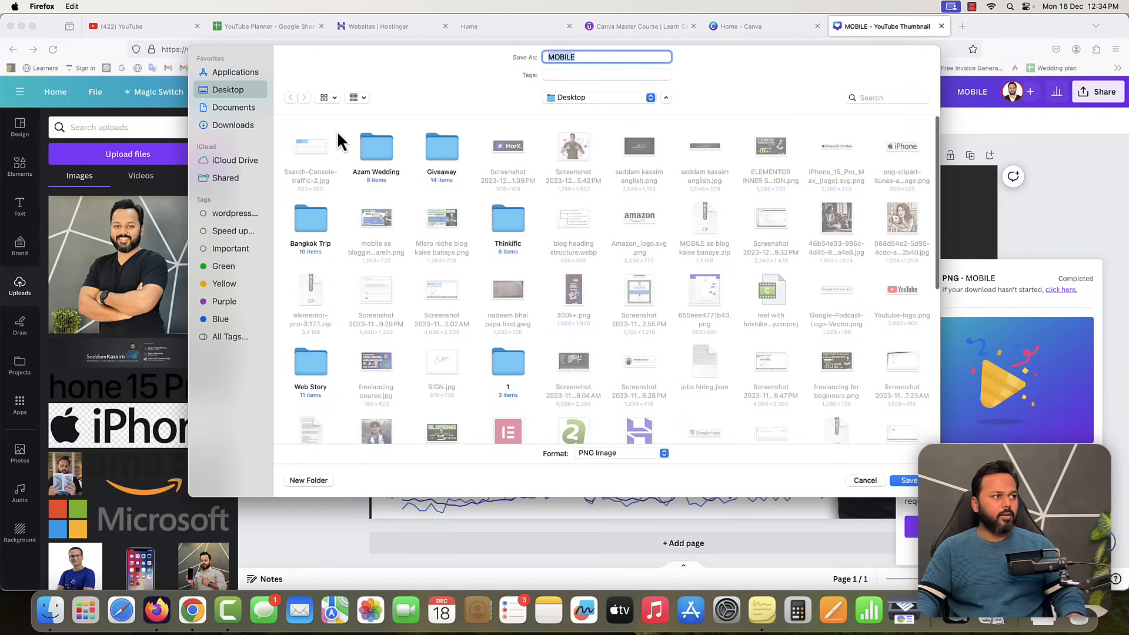
left_click(909, 481)
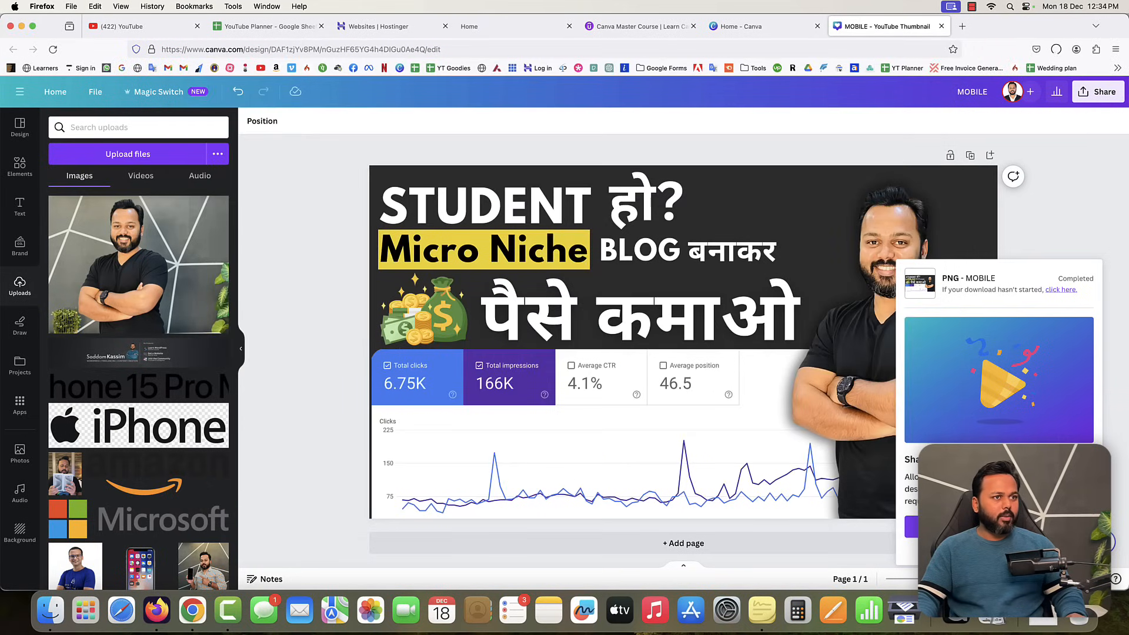
Open the downloaded MOBILE.png in Preview, examine the finished thumbnail and close the image.
left_click(849, 88)
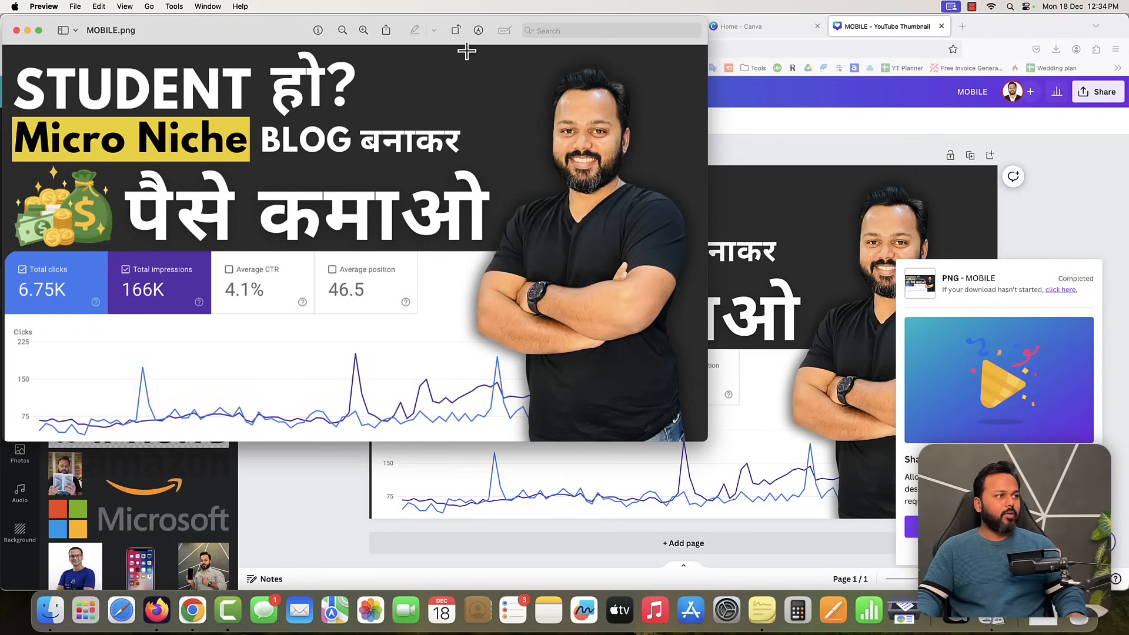
left_click_drag(280, 34, 591, 125)
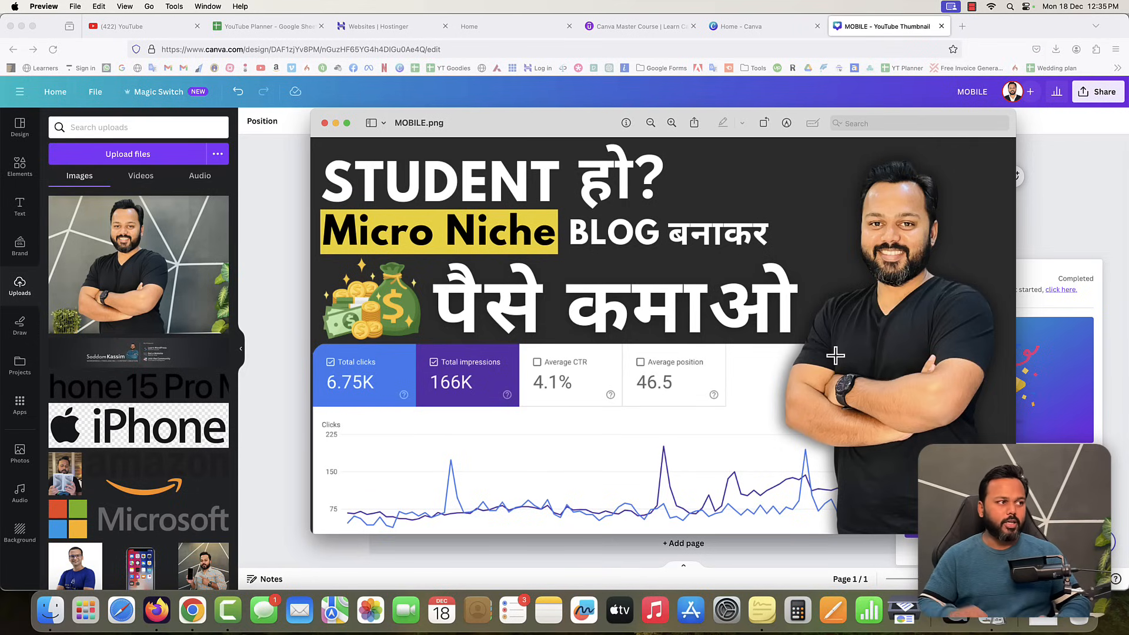
left_click(325, 124)
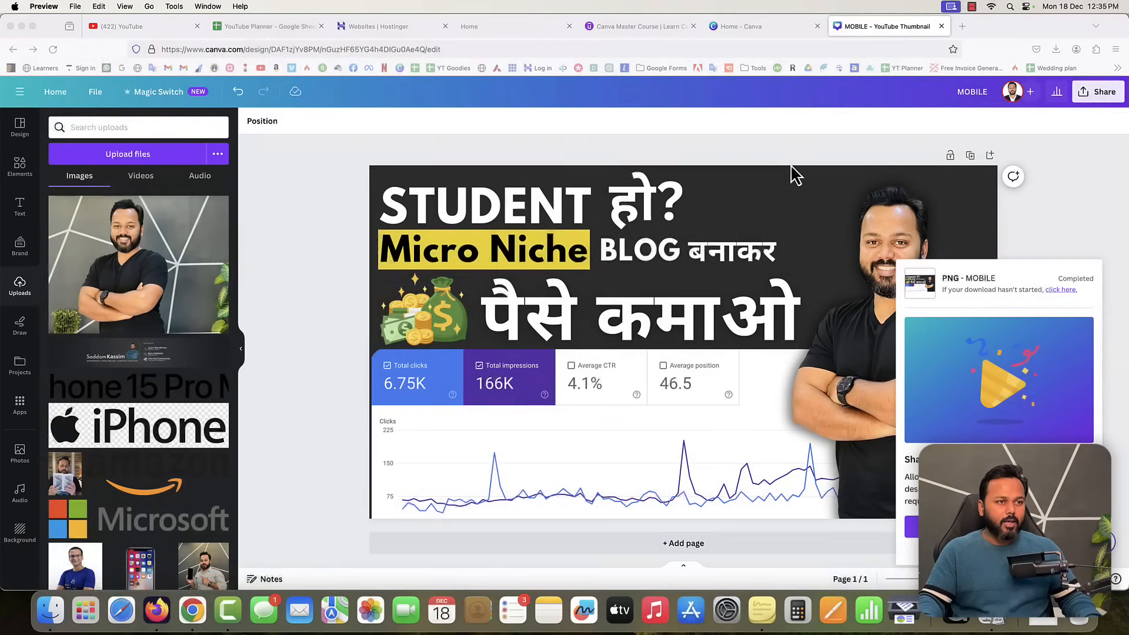
Close the thumbnail design and create a blank Instagram Reel Cover (Portrait) design, found by searching for "instagram".
left_click(1109, 234)
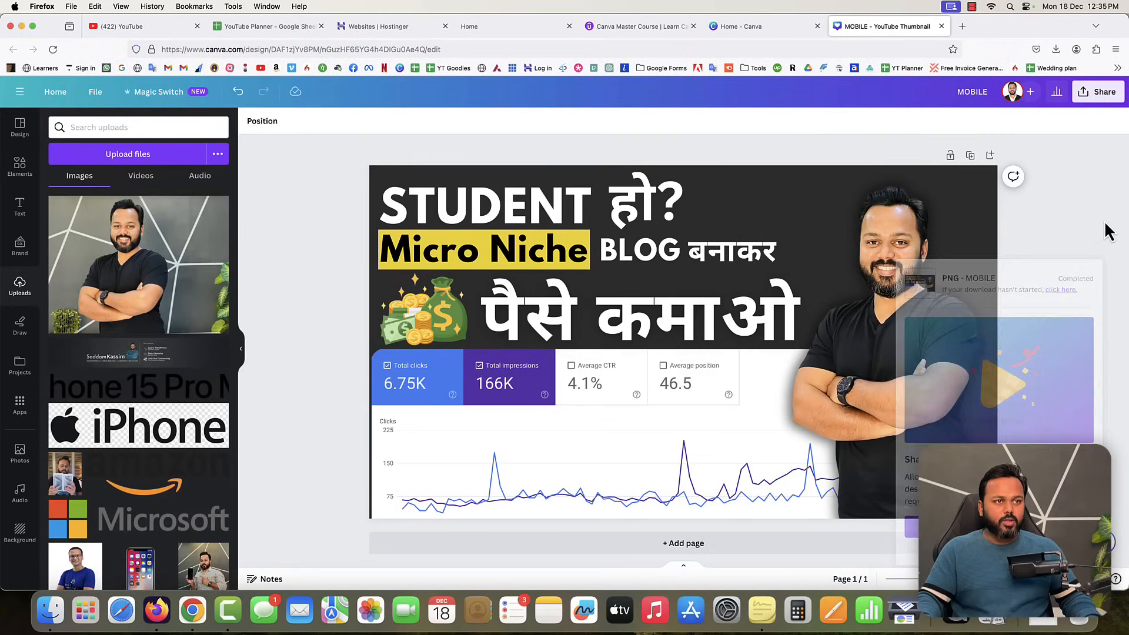
left_click(941, 26)
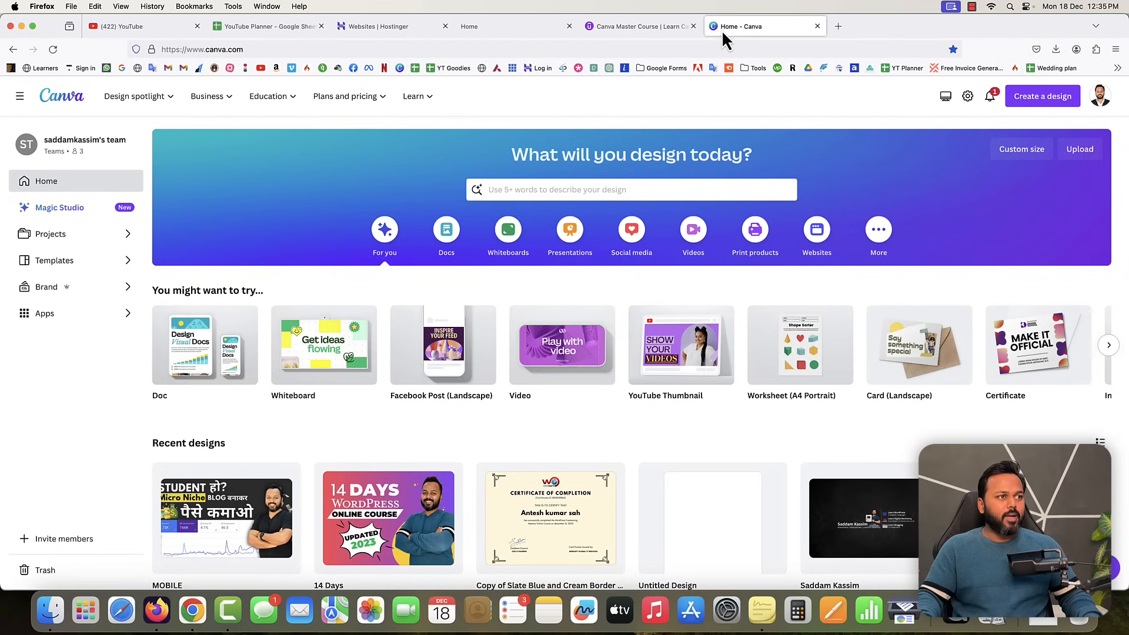
left_click(1037, 104)
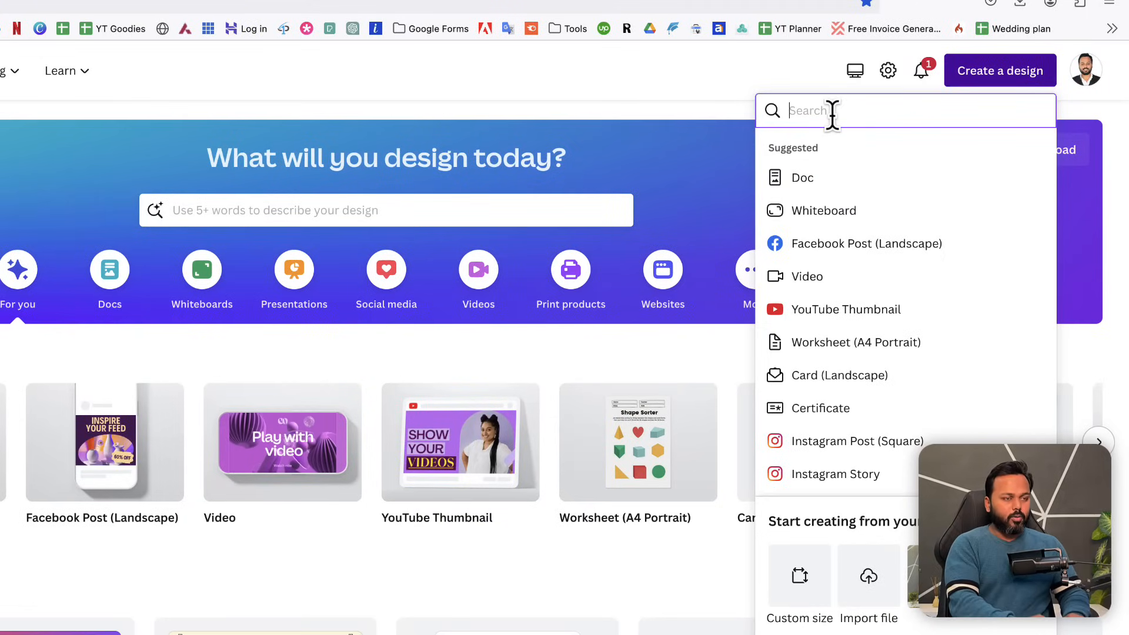
type("instagram")
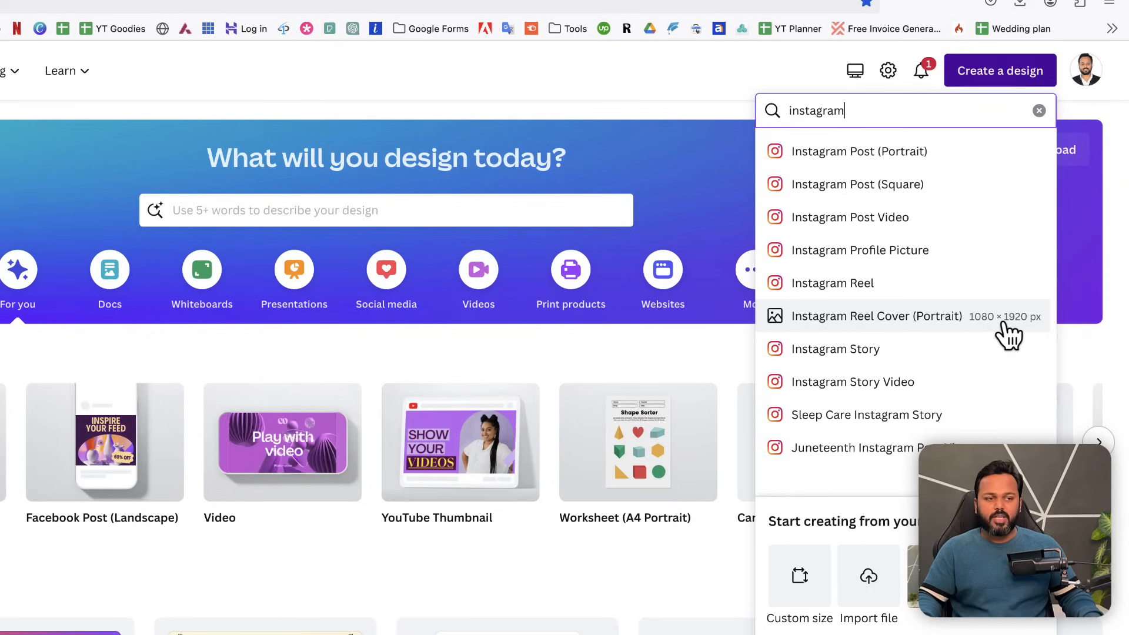
left_click(866, 319)
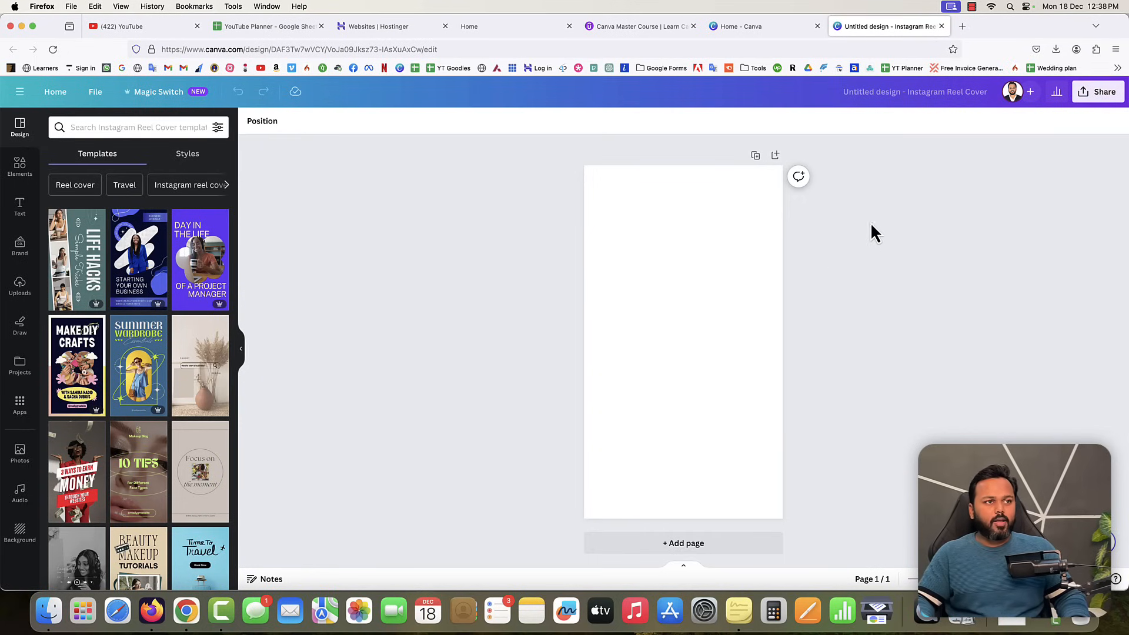
Search Google in a new tab for the creator's name plus "instagram" and examine the image results for reel cover examples.
left_click(962, 26)
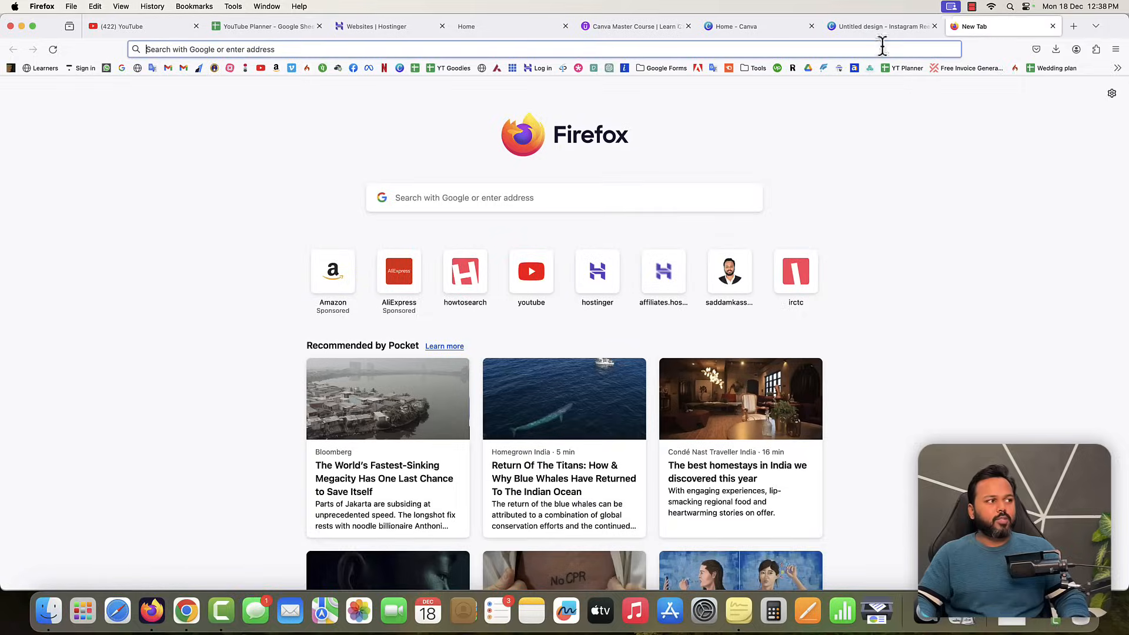
left_click(120, 68)
type("addam kassim inst")
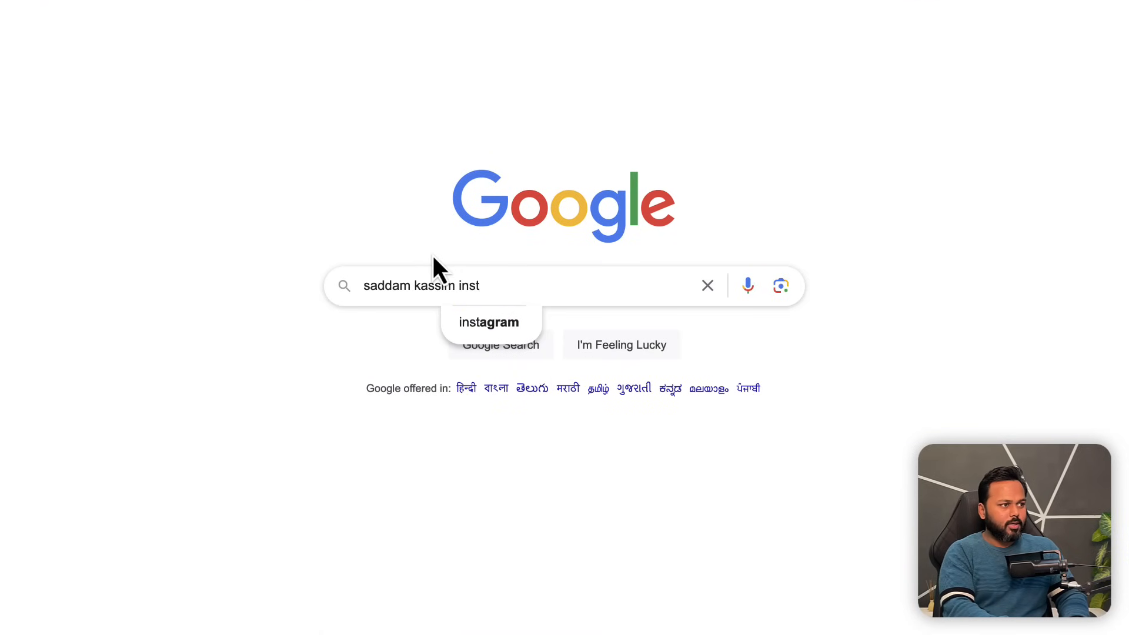
type("agram")
key("Return")
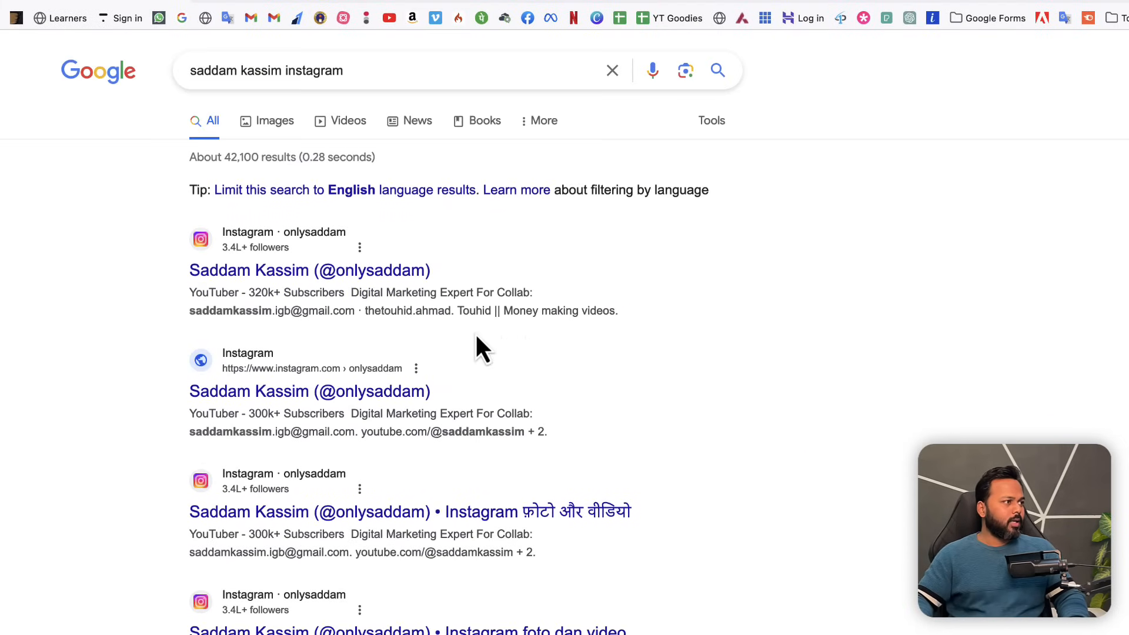
left_click(269, 125)
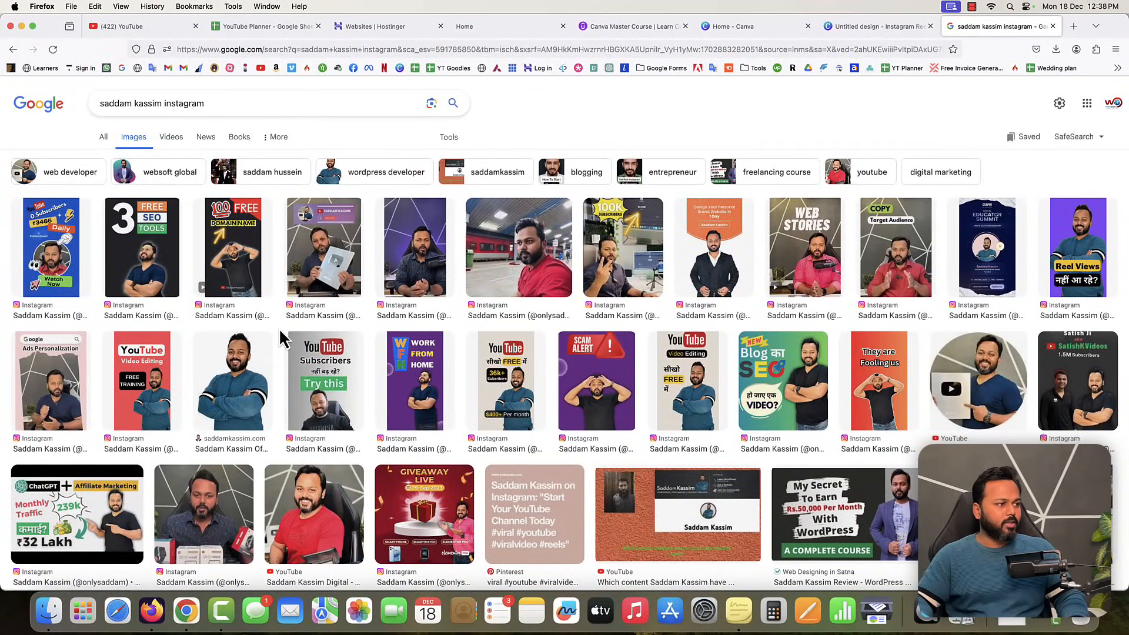
scroll(281, 340, "down", 3)
scroll(281, 340, "up", 3)
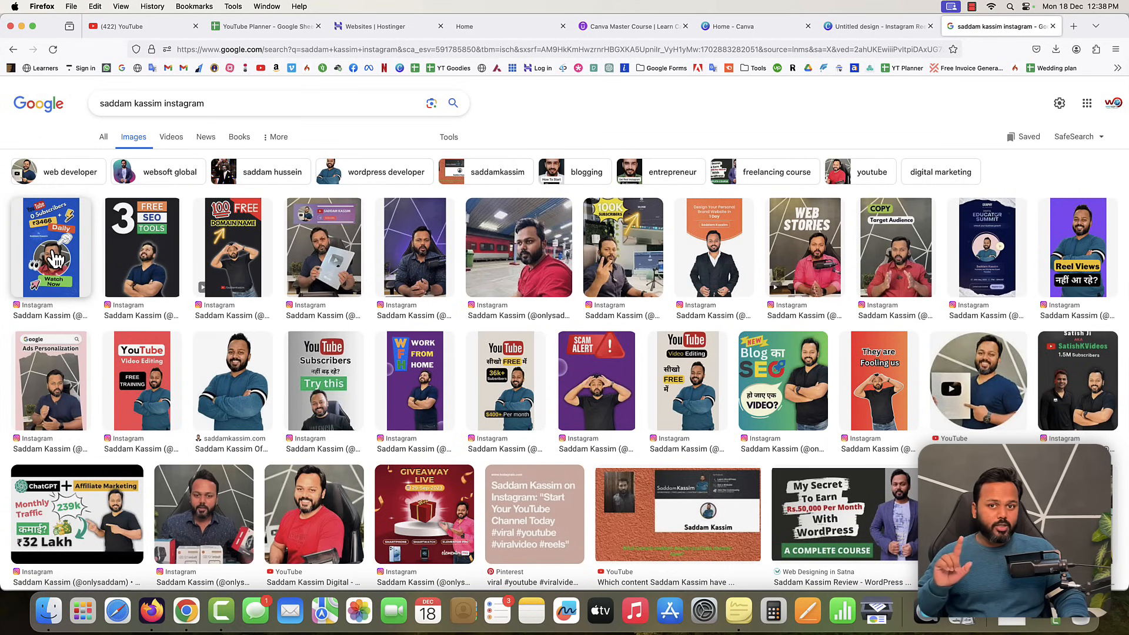
Examine the blue "YouTube 0 Subscribers ₹3466 Daily" reel cover, viewing its image in a separate tab and closing that tab.
left_click(55, 257)
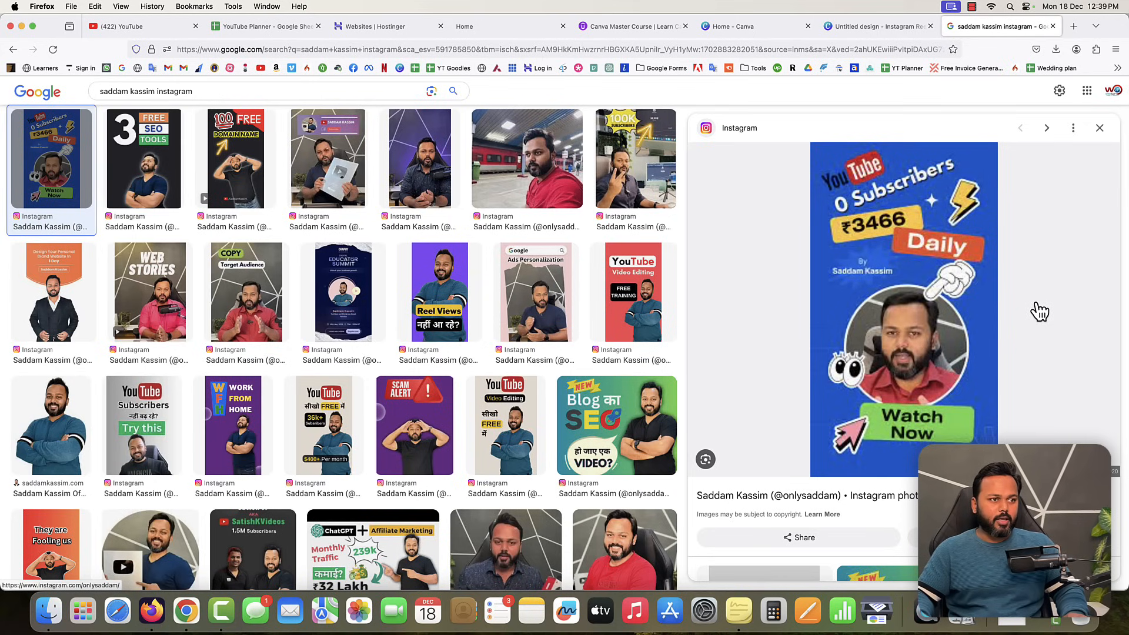
right_click(895, 291)
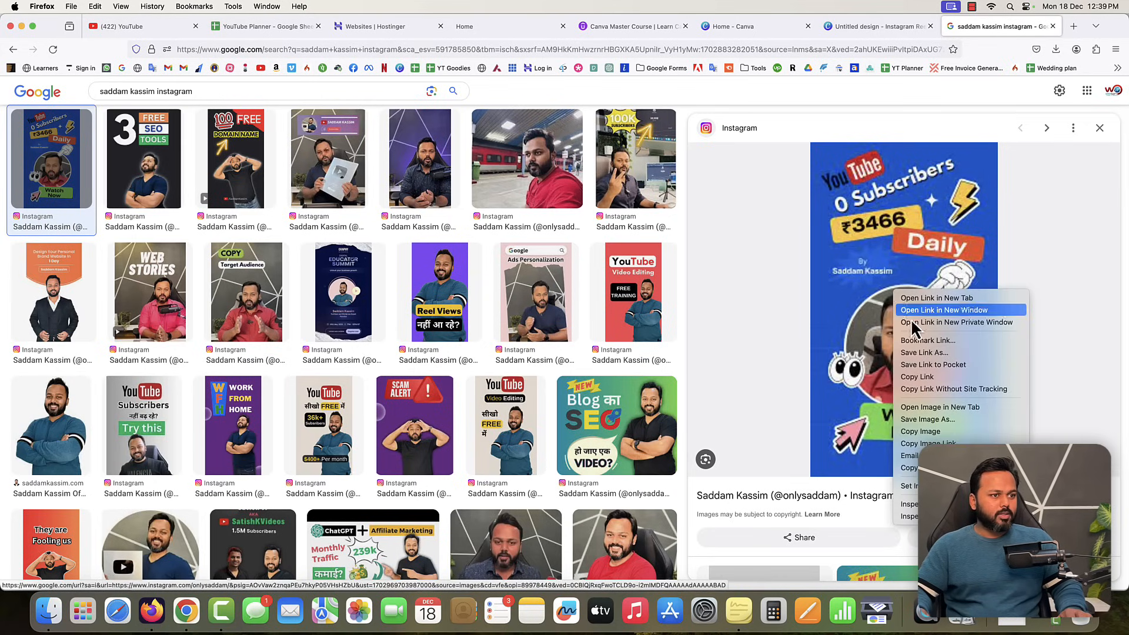
left_click(937, 410)
left_click(984, 29)
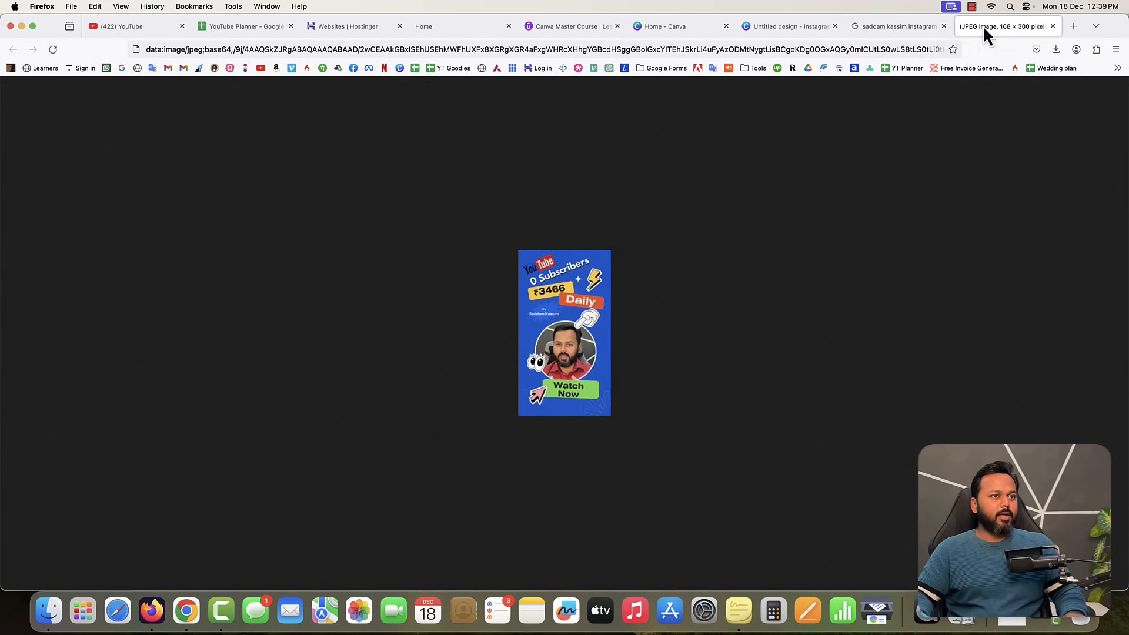
left_click(1053, 26)
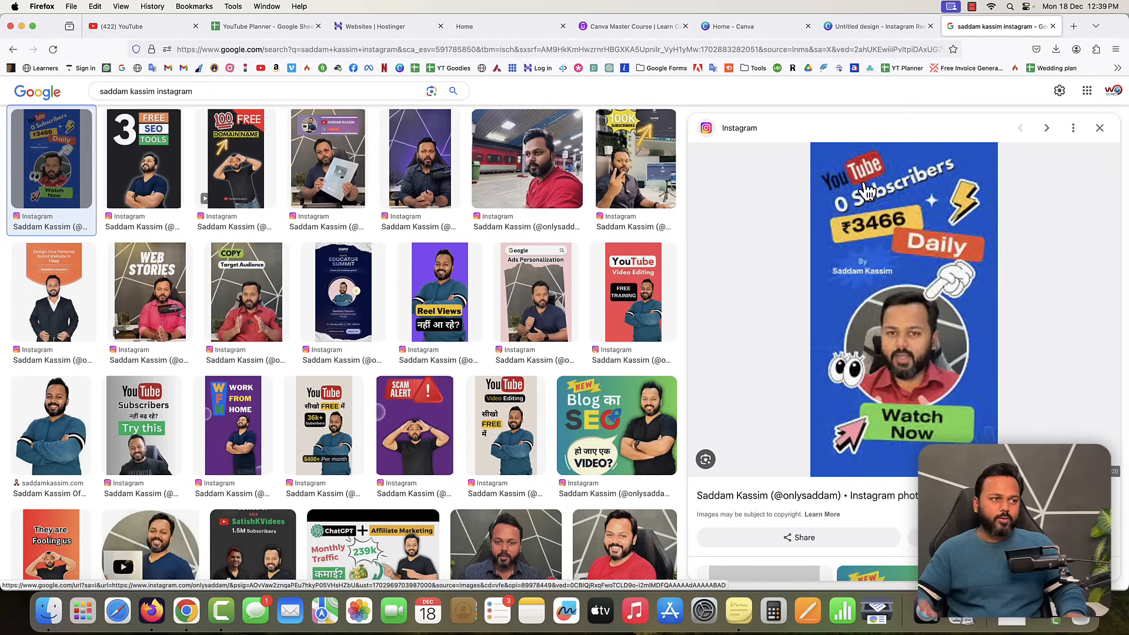
Open Google Images in place of the Canva home page and search for "youtube logo png".
left_click(730, 21)
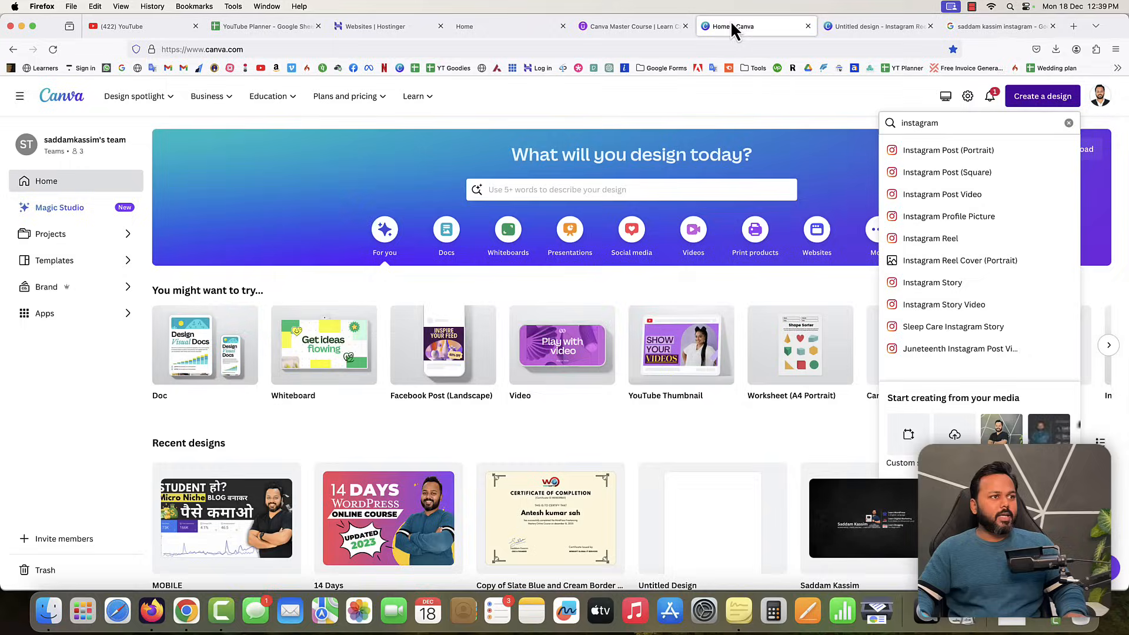
left_click(121, 70)
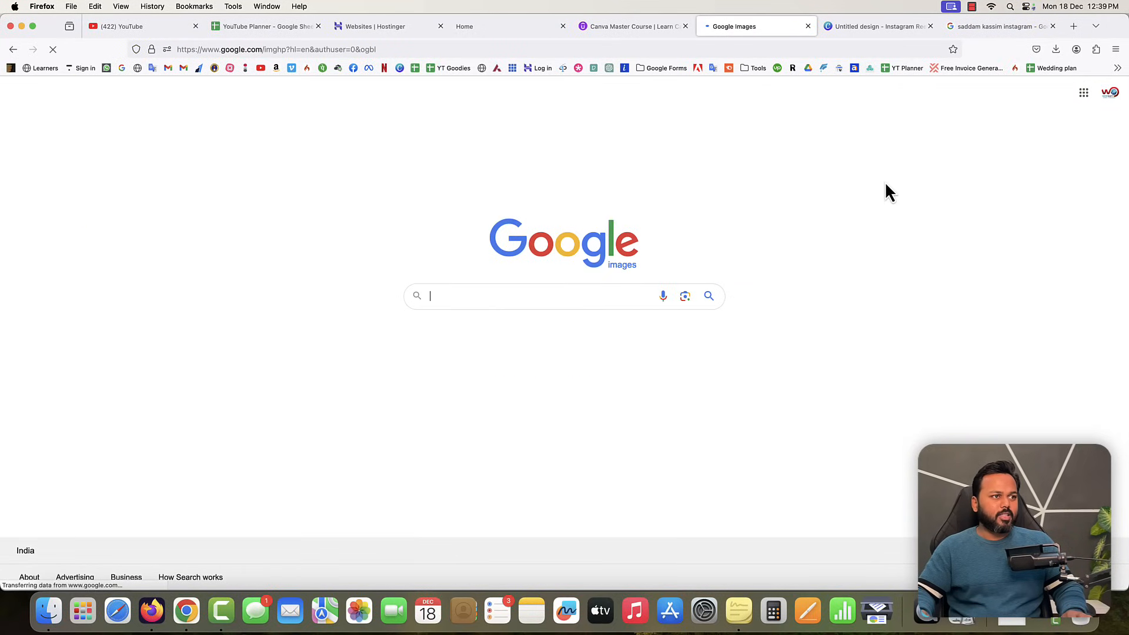
type("yo")
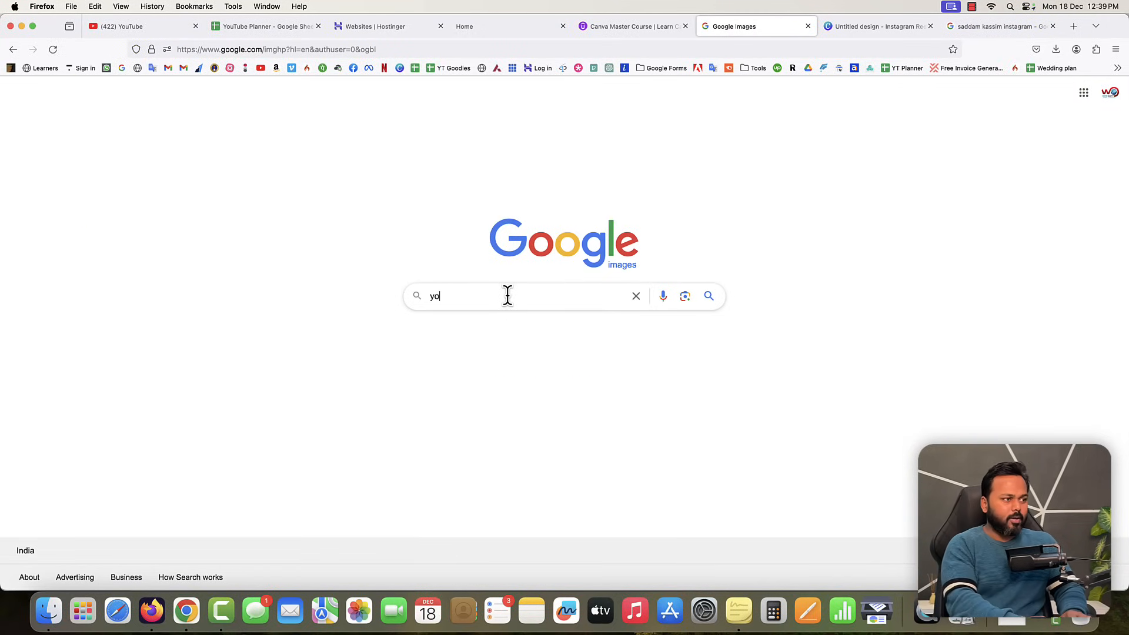
type("utube logo png")
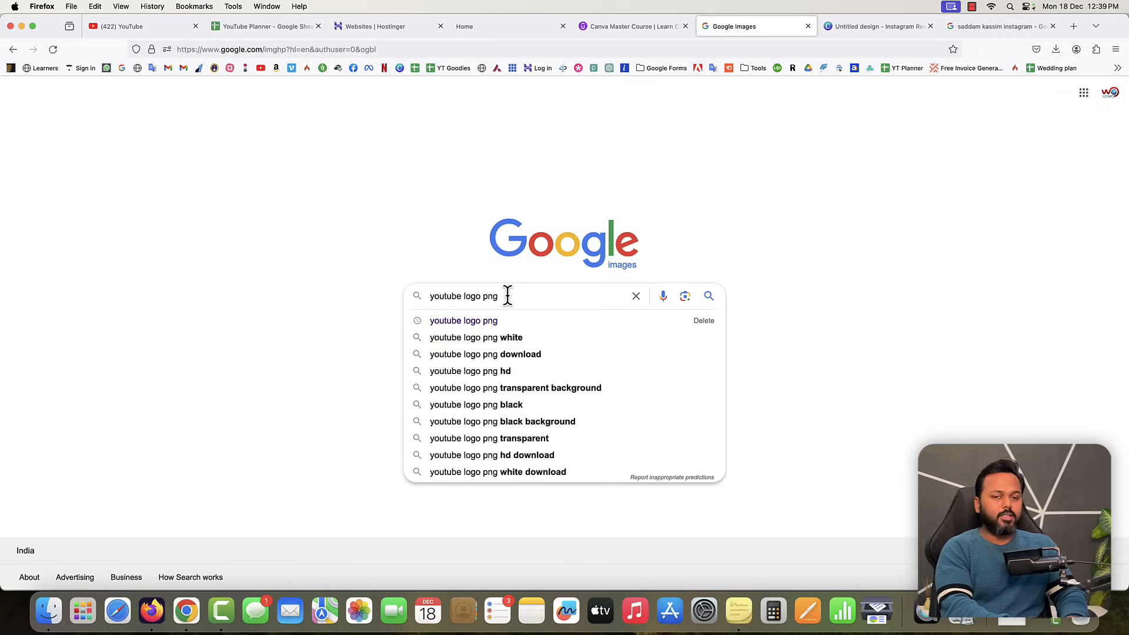
key("Return")
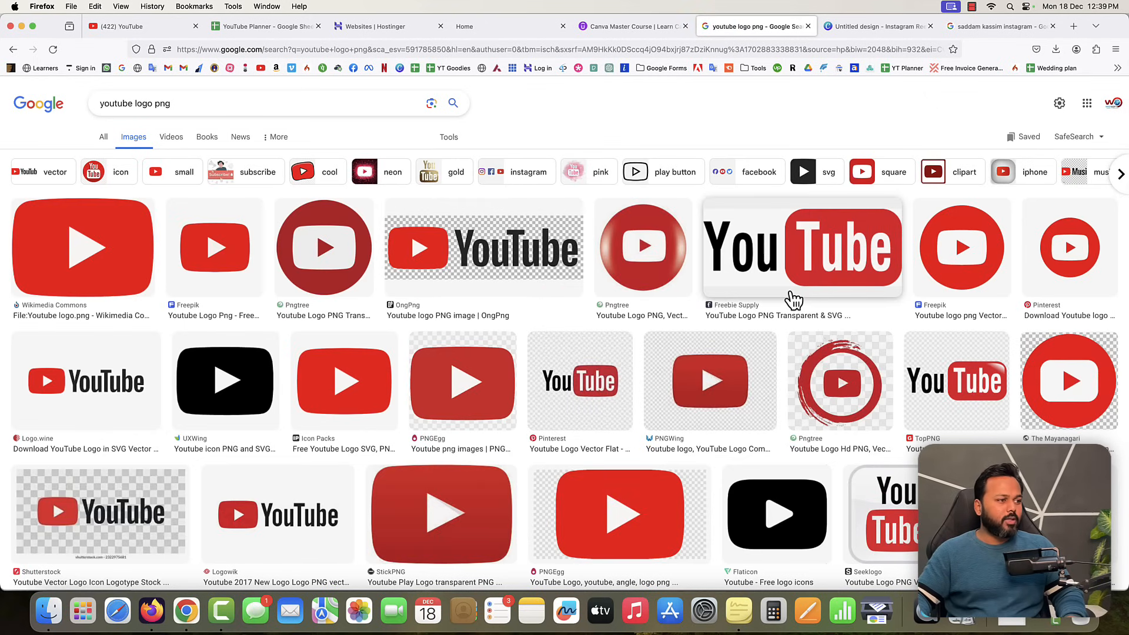
Save the transparent red and black YouTube logo from Freebie Supply to the Desktop as the PNG youtube-logo-png-transparent.
left_click(794, 255)
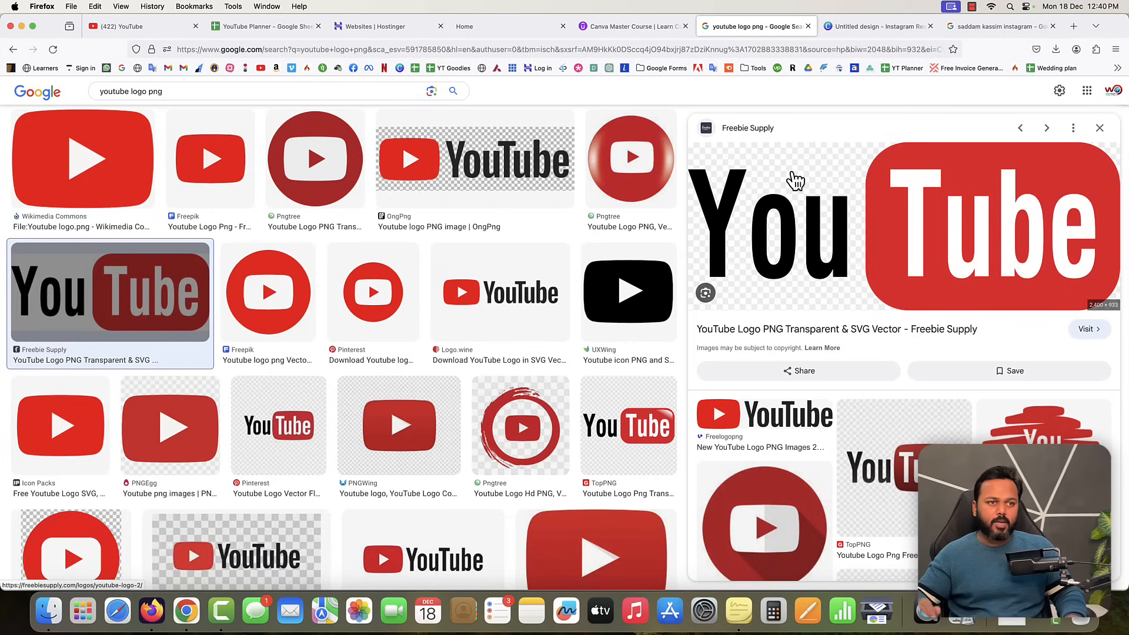
right_click(836, 216)
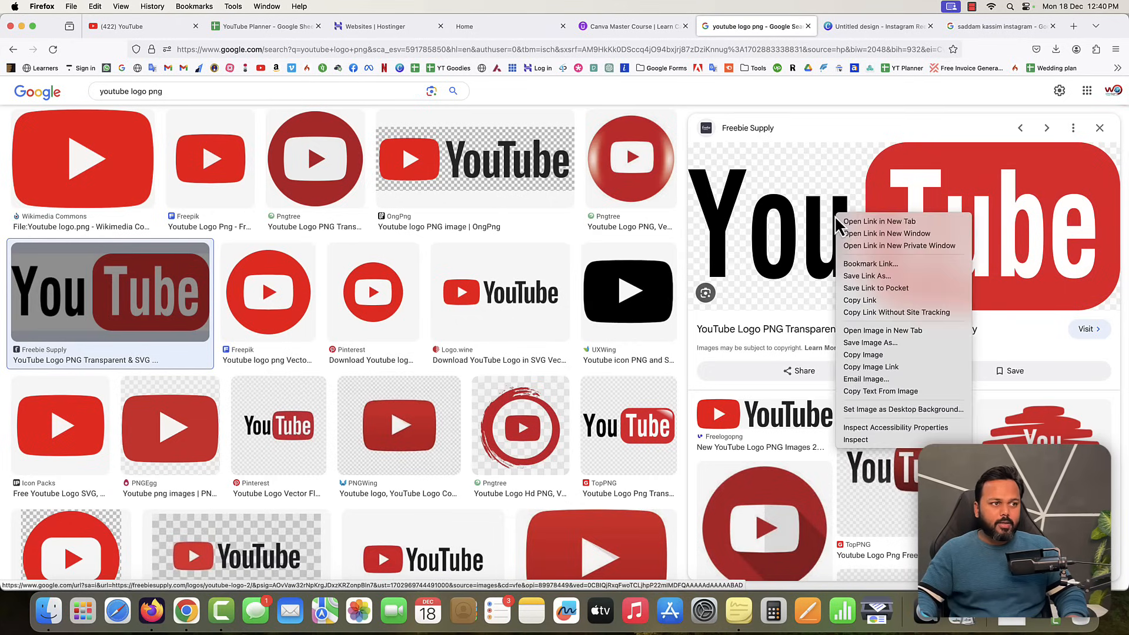
left_click(870, 342)
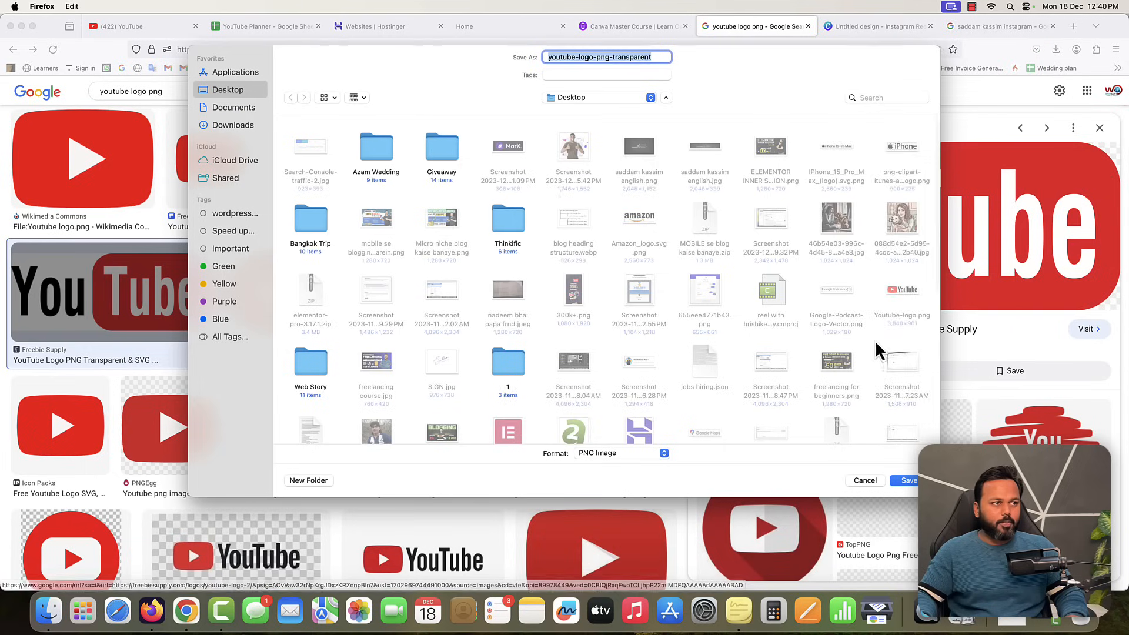
left_click(908, 476)
Upload the saved YouTube logo from the Desktop to the Instagram Reel Cover design's uploads.
left_click(866, 27)
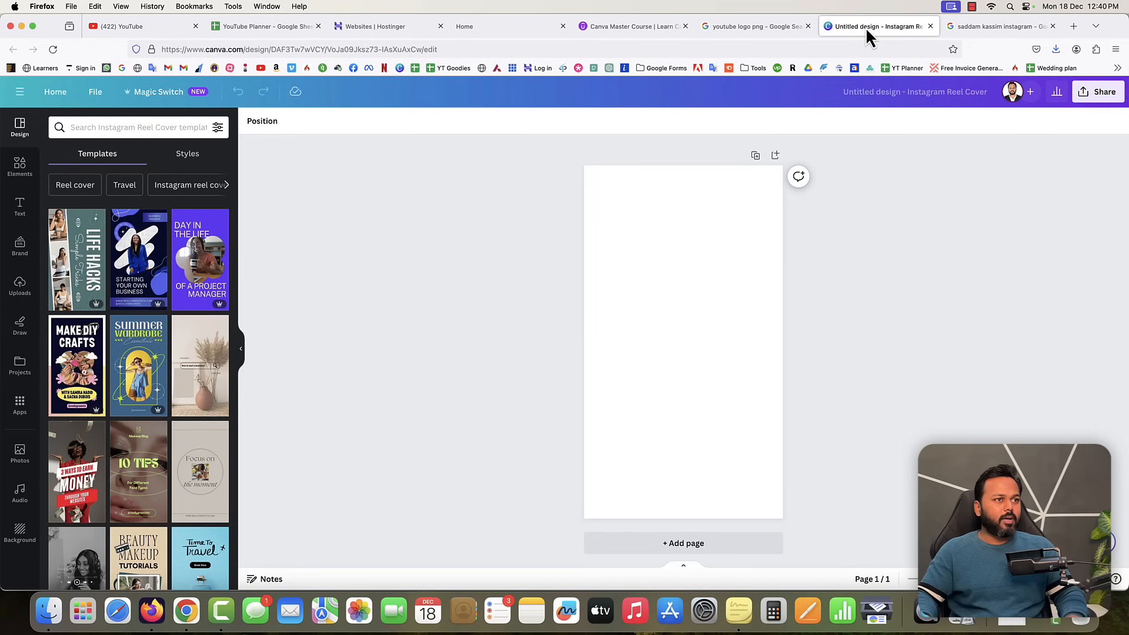
left_click(20, 287)
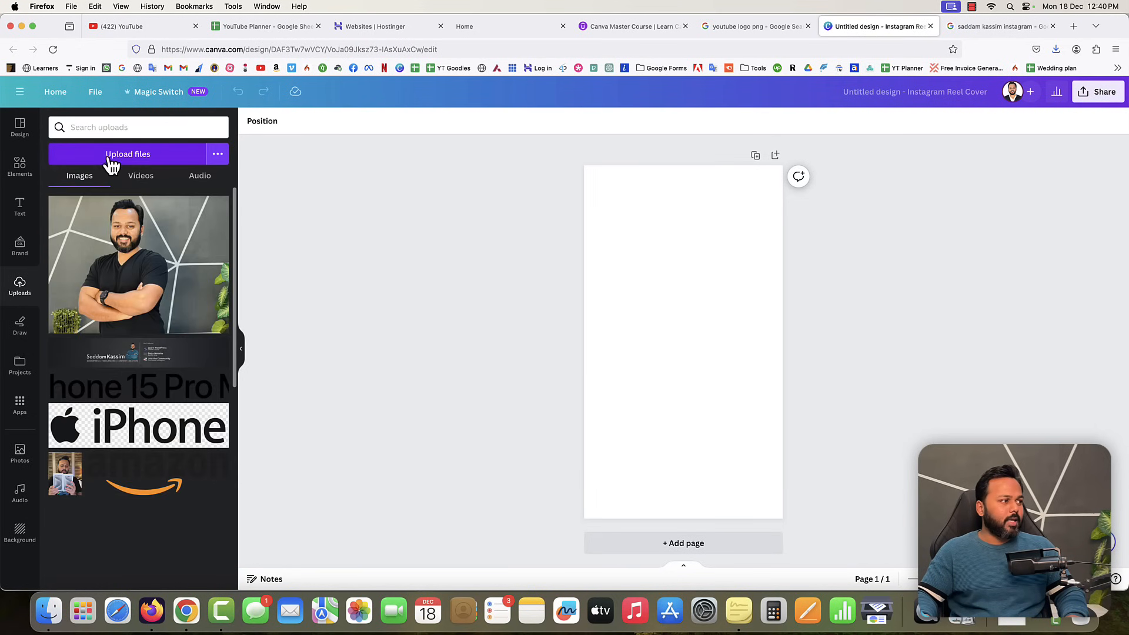
left_click(109, 157)
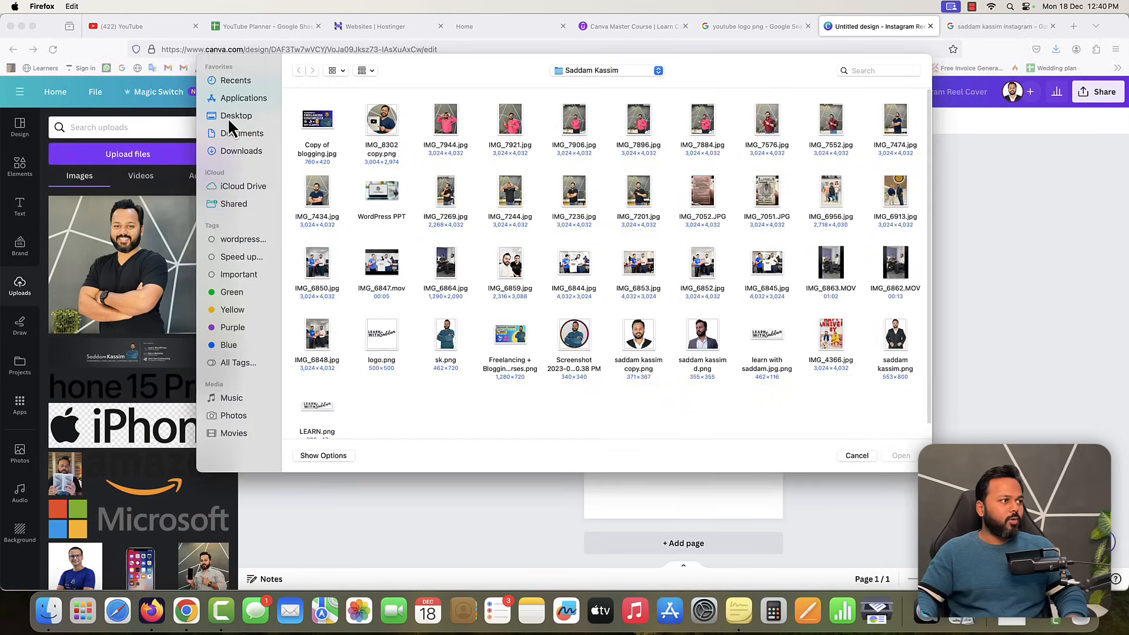
left_click(228, 118)
double_click(322, 119)
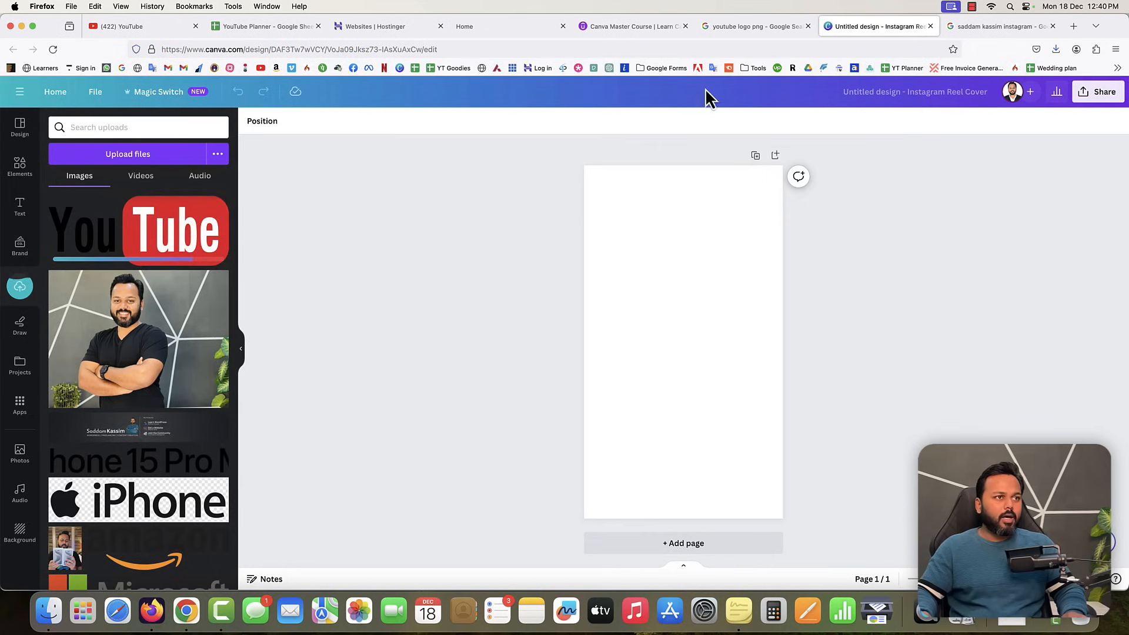
Check the blue reference cover and fill the blank reel cover page with the default solid dark blue.
left_click(973, 27)
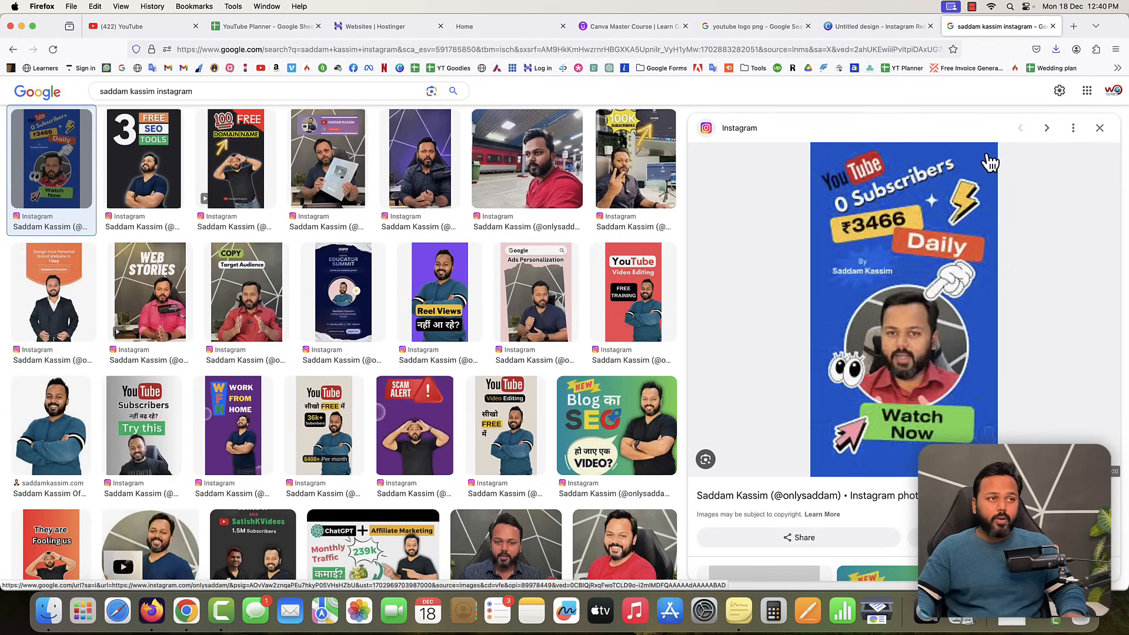
left_click(878, 27)
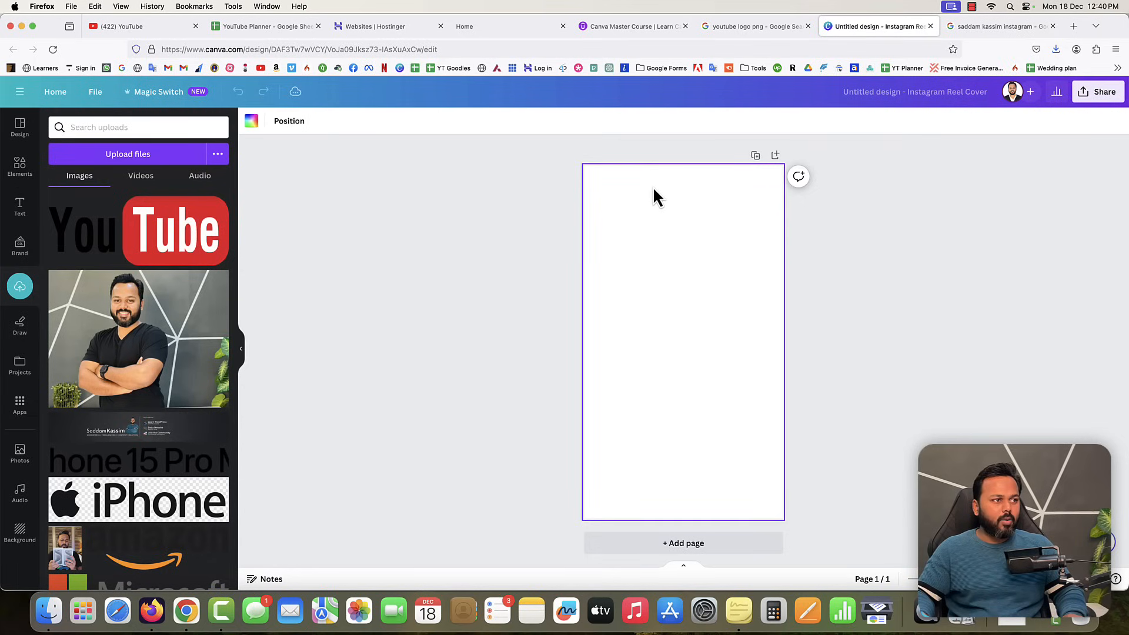
left_click(252, 123)
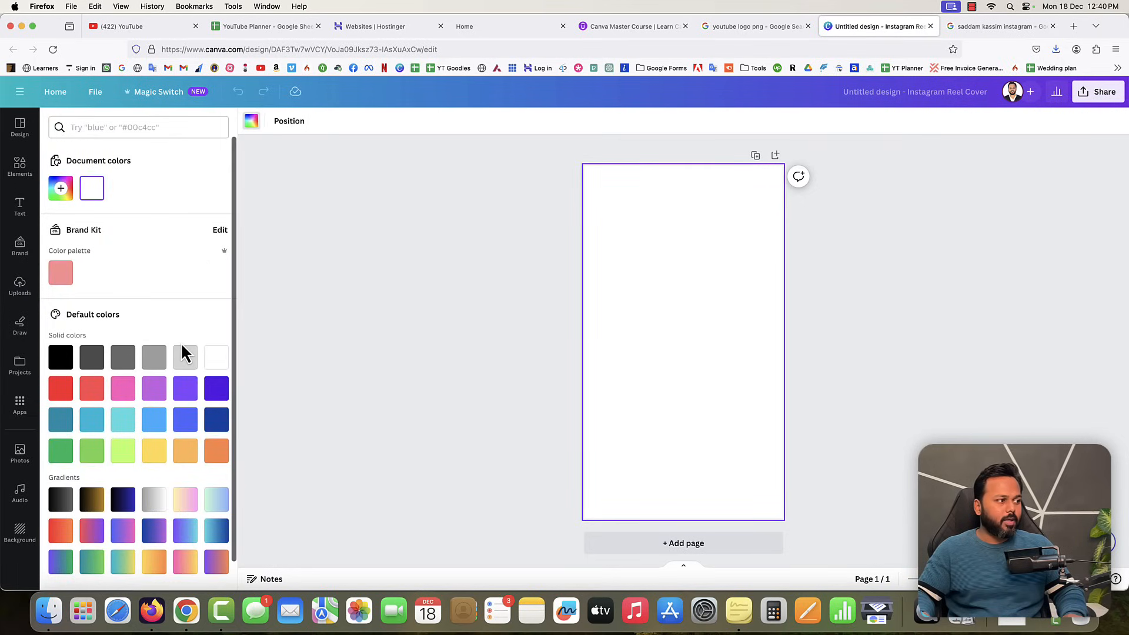
left_click(215, 422)
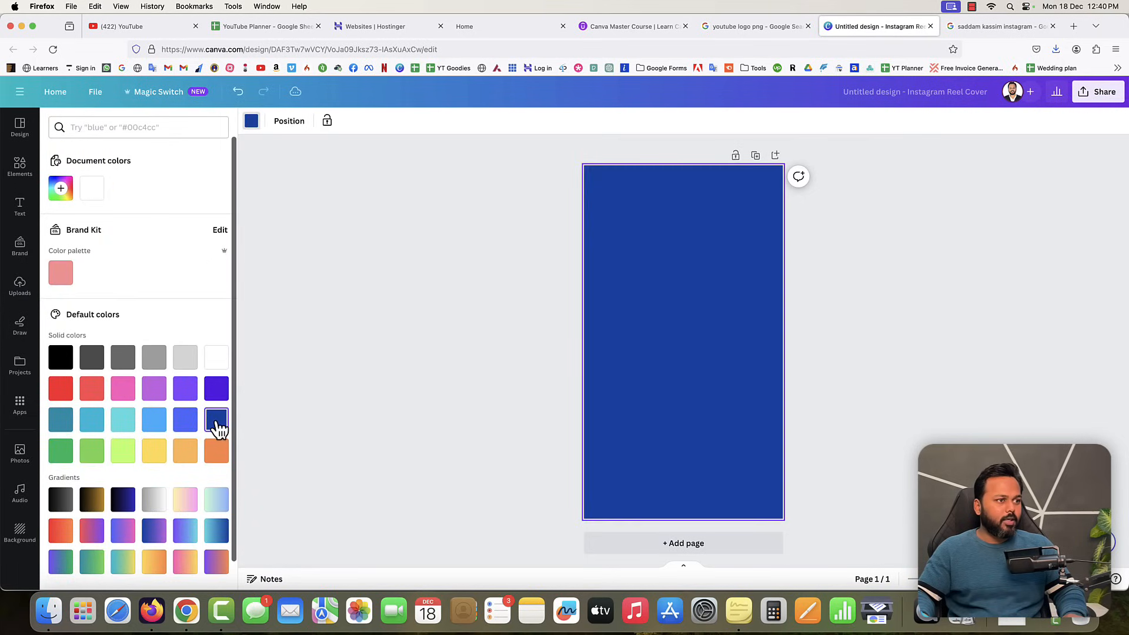
Compare with the reference cover, search the elements for "bubble" graphics and add the light blue bubble cluster to the page.
left_click(979, 27)
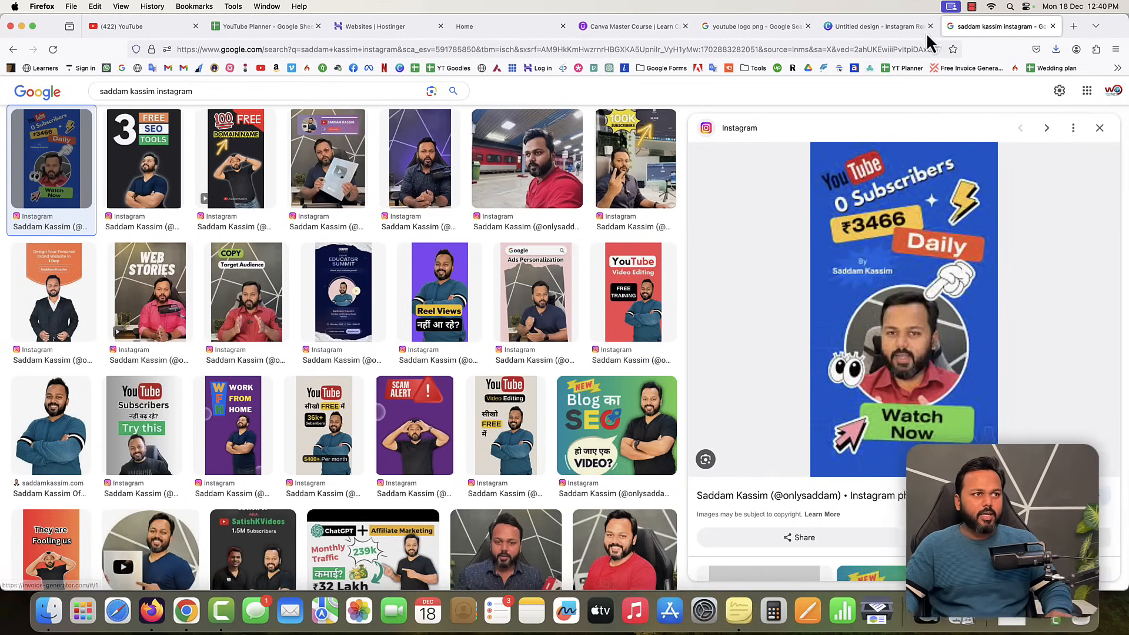
left_click(882, 27)
left_click(19, 170)
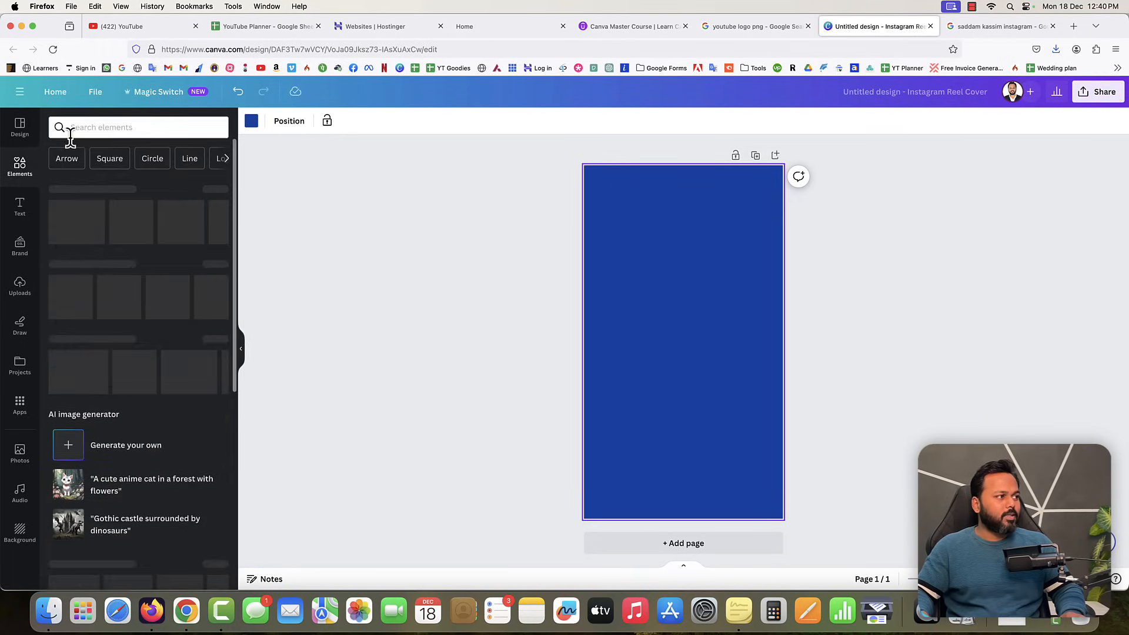
left_click(83, 127)
type("bubble")
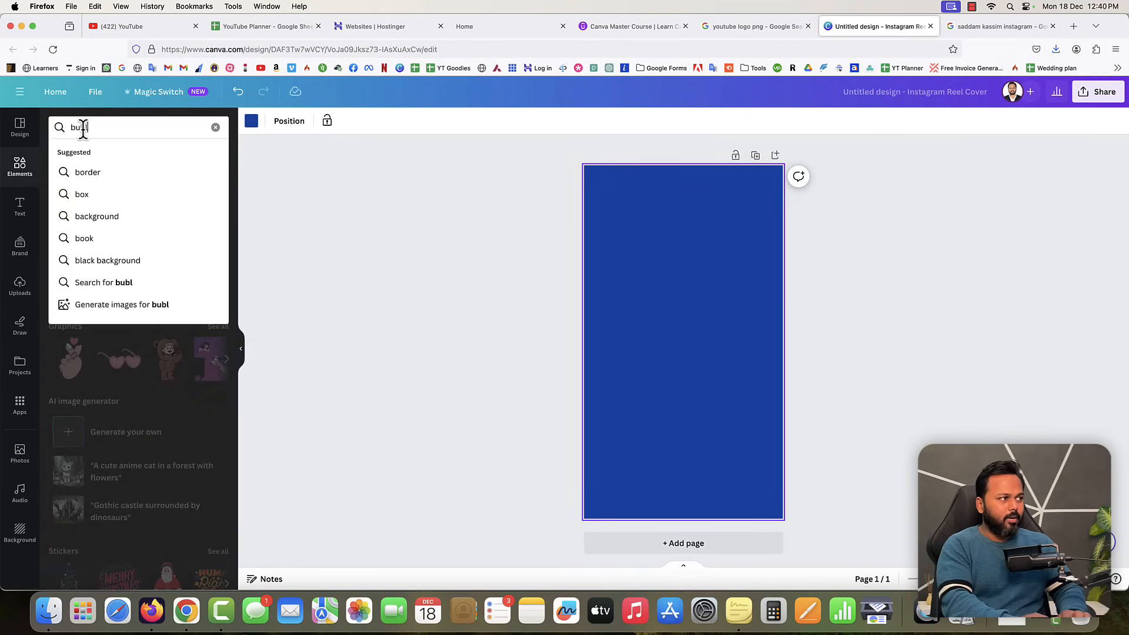
key("Return")
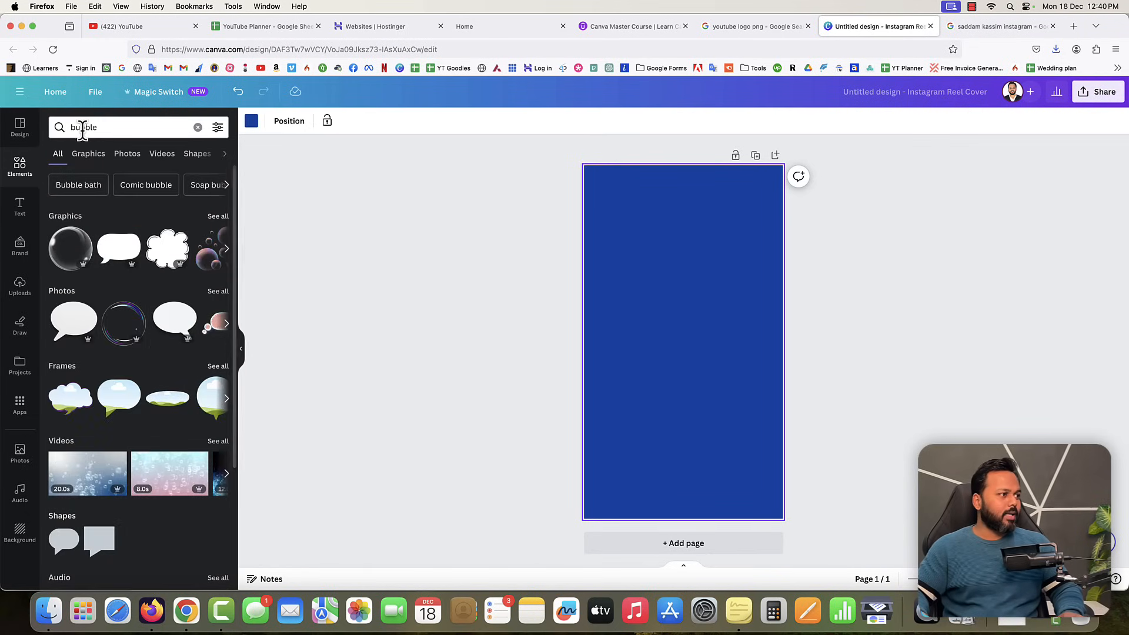
left_click(215, 216)
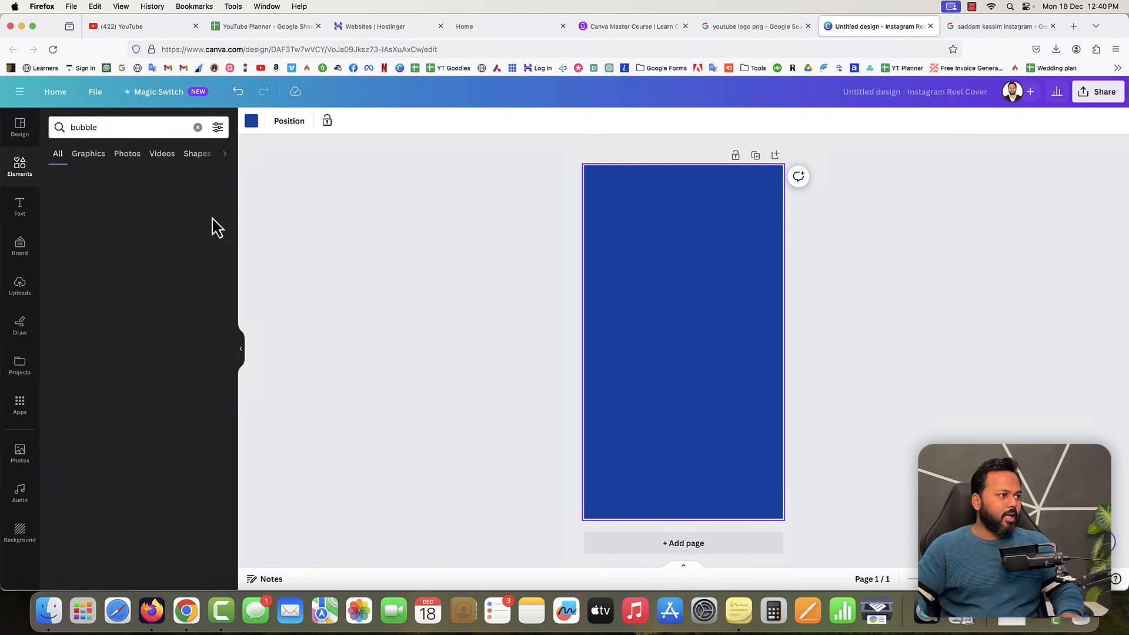
scroll(201, 305, "down", 1)
scroll(201, 307, "down", 3)
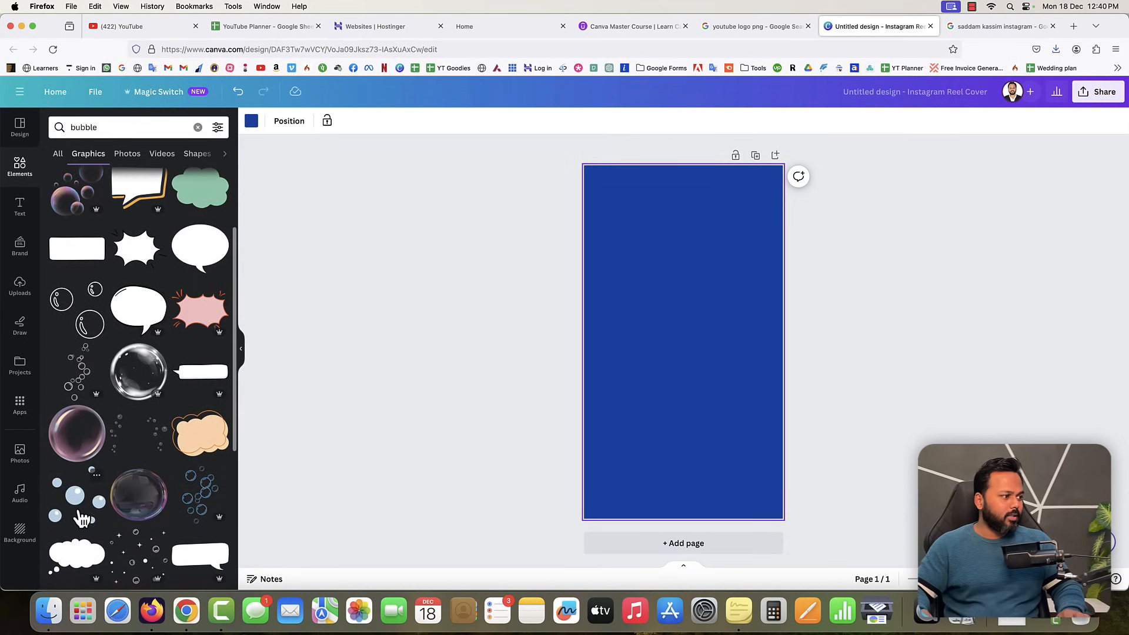
left_click(77, 503)
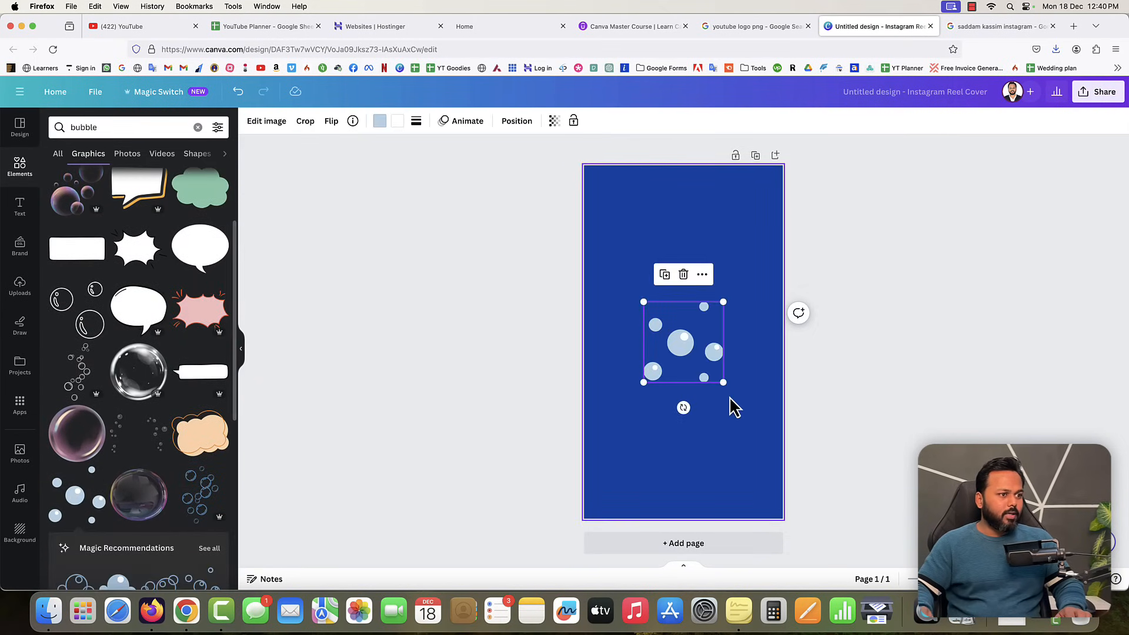
Enlarge the bubble cluster, place it over the page's lower-right corner and set its transparency to 15.
left_click_drag(722, 383, 797, 453)
left_click_drag(725, 411, 709, 457)
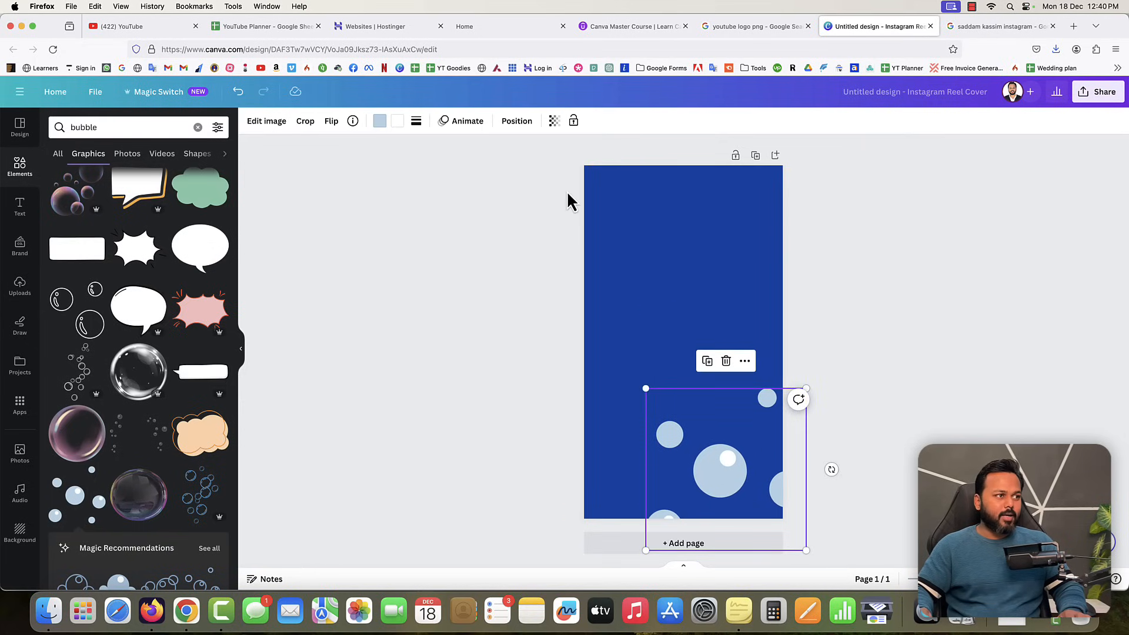
left_click(554, 121)
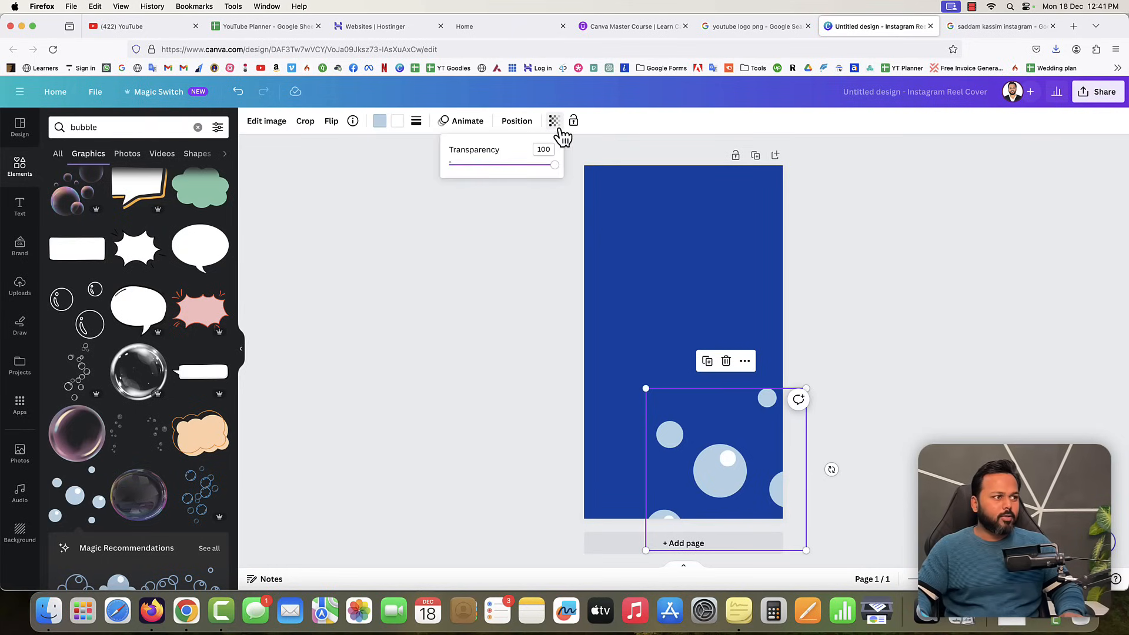
left_click_drag(555, 171, 464, 169)
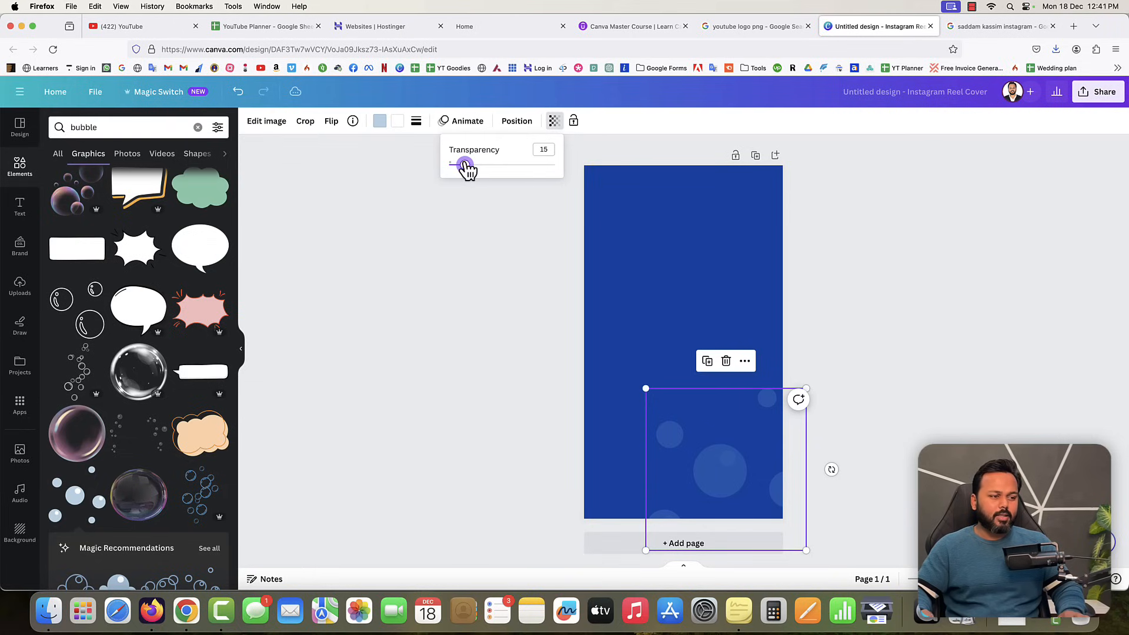
left_click(892, 269)
left_click(892, 269)
Duplicate the bubble cluster, move the copy to the page's upper-left corner and set the copy's transparency to 5.
left_click(735, 478)
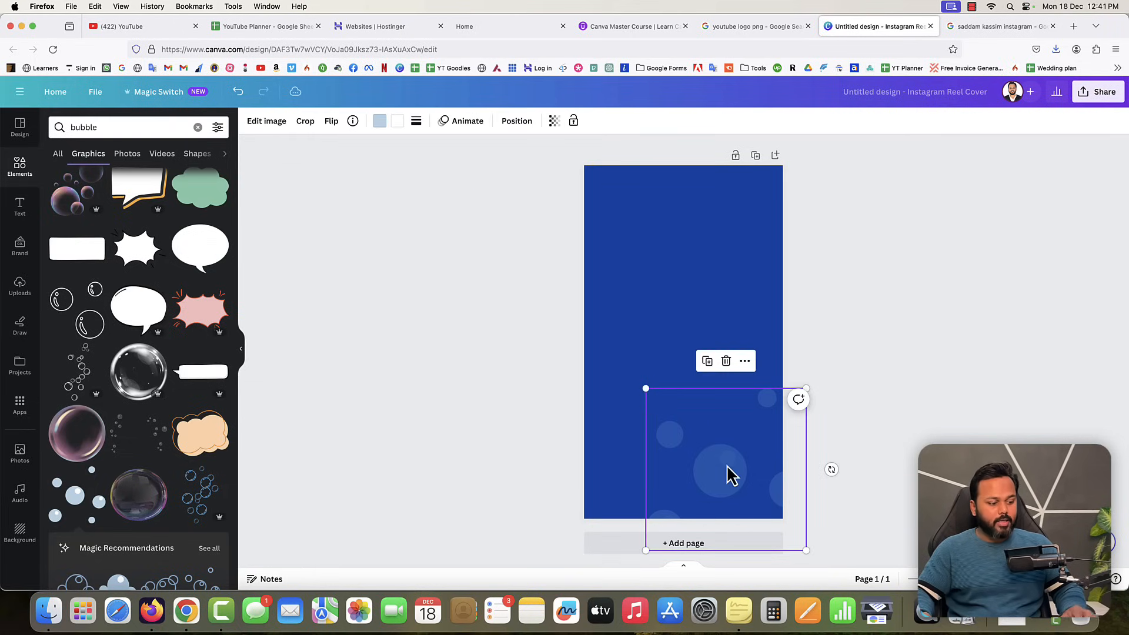
left_click(708, 361)
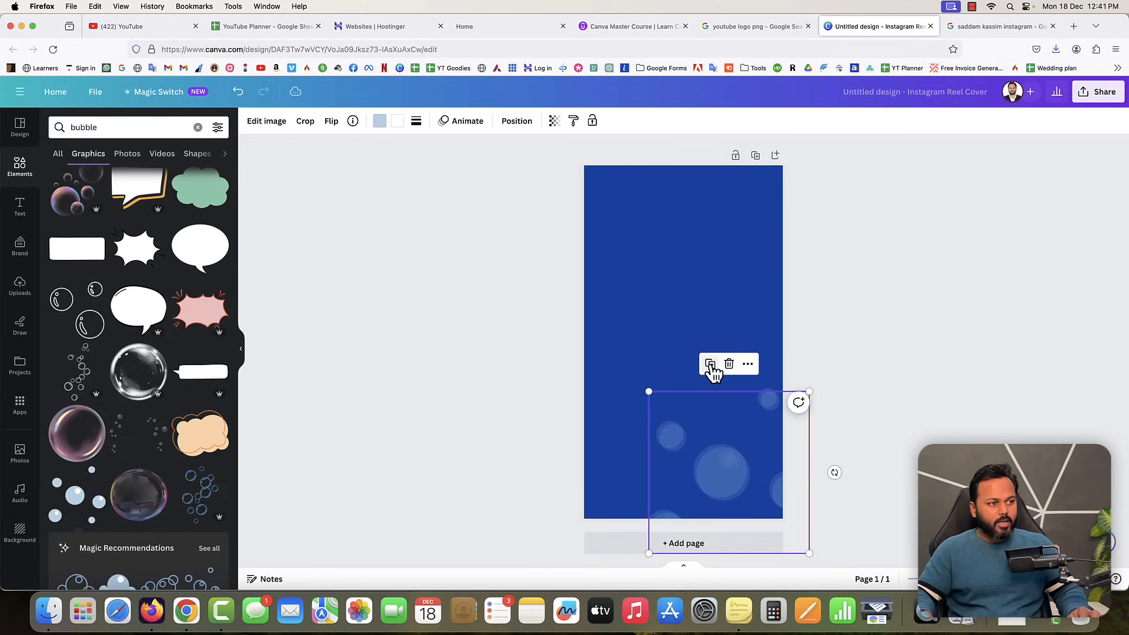
left_click_drag(714, 428, 566, 183)
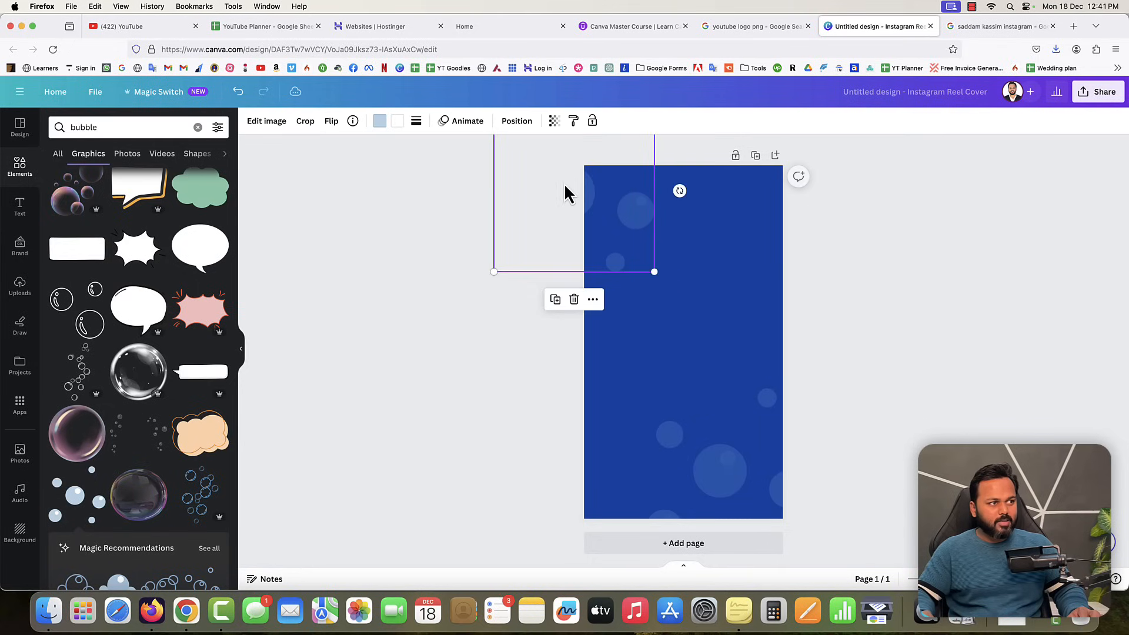
left_click(554, 120)
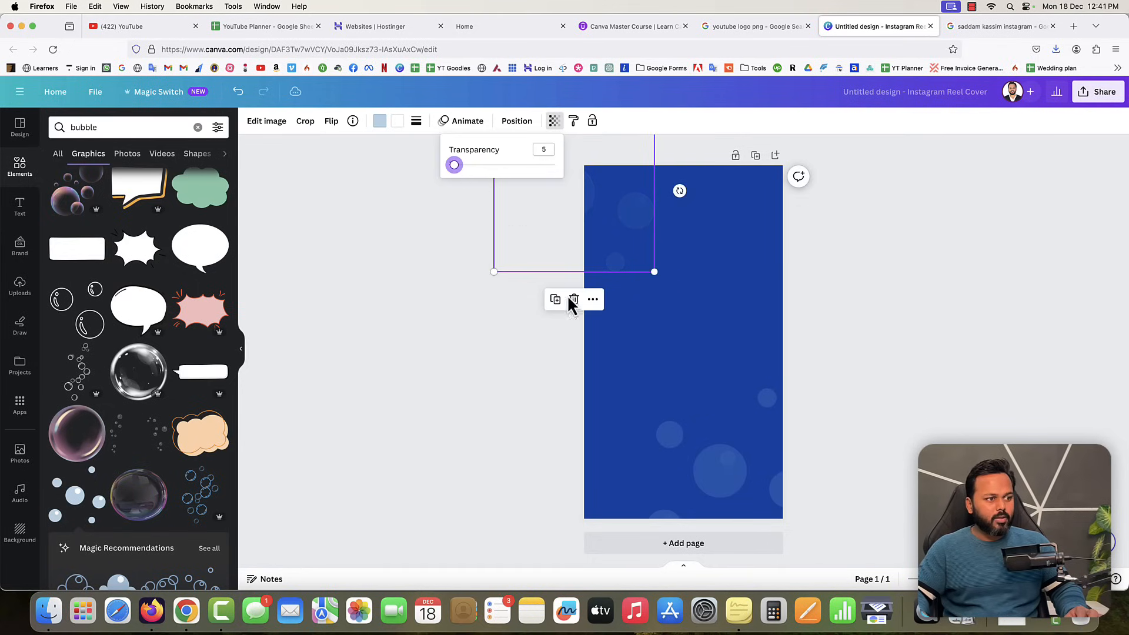
left_click(721, 466)
left_click(555, 122)
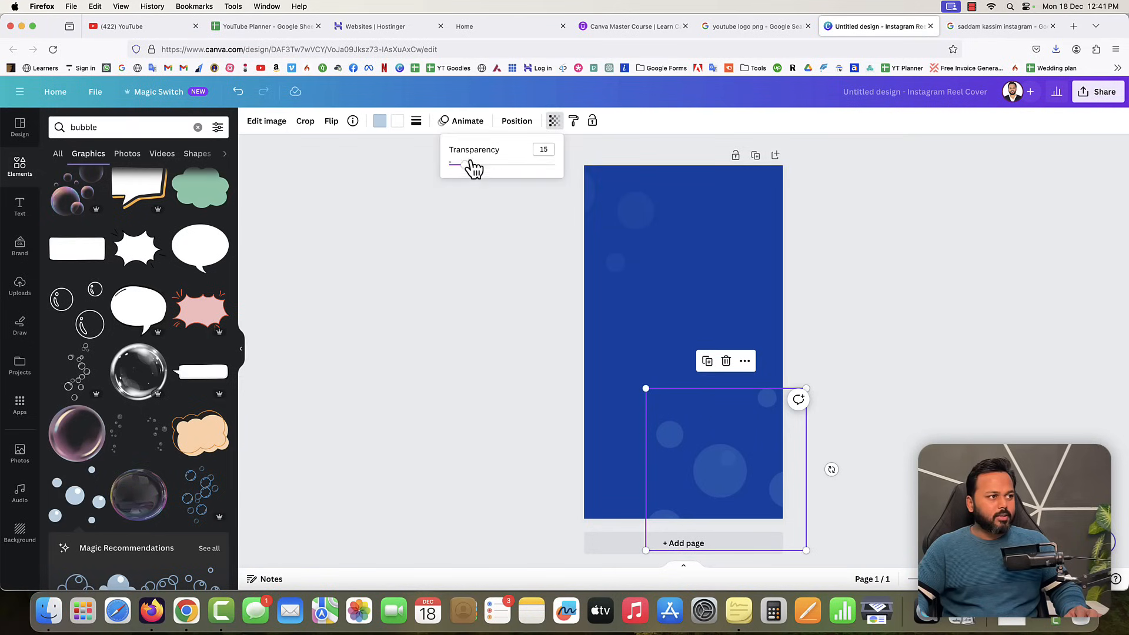
left_click(511, 231)
left_click(511, 231)
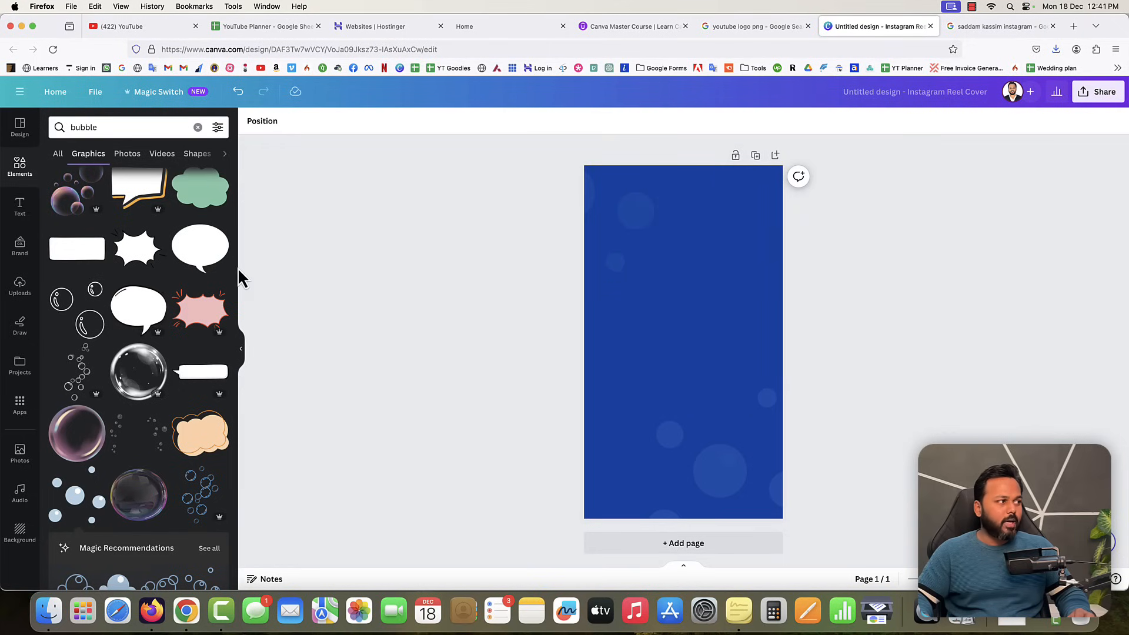
Add the uploaded YouTube logo to the page and place it centred near the upper edge.
left_click(26, 297)
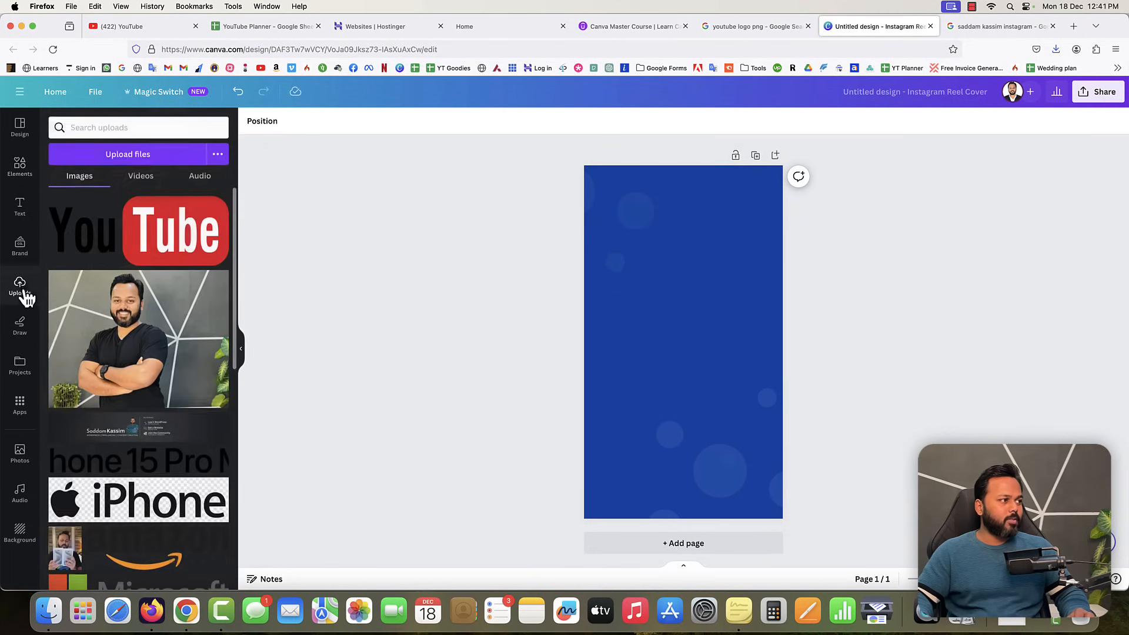
left_click(152, 227)
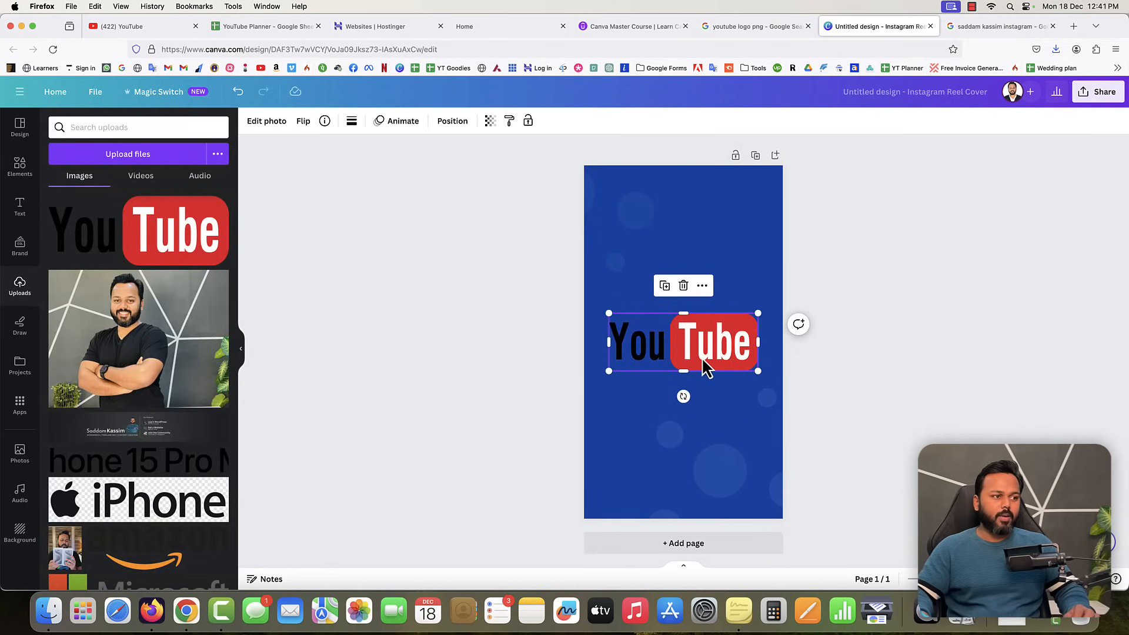
left_click_drag(705, 368, 702, 238)
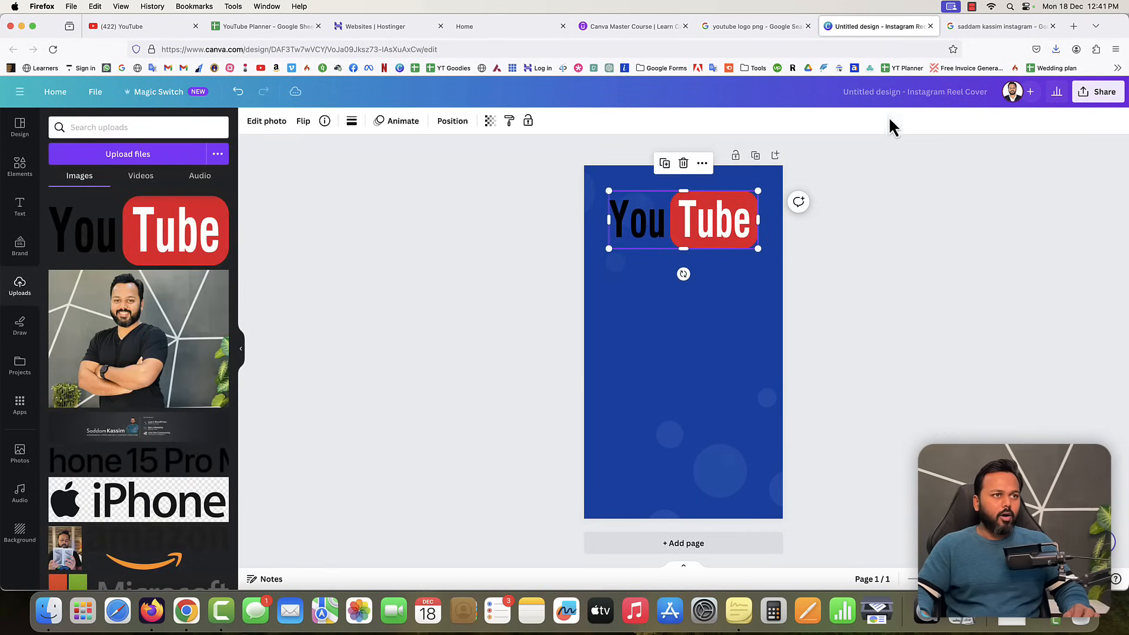
Compare with the reference cover, tilt the YouTube logo counter-clockwise, shrink it and place it in the page's upper-left corner.
left_click(976, 27)
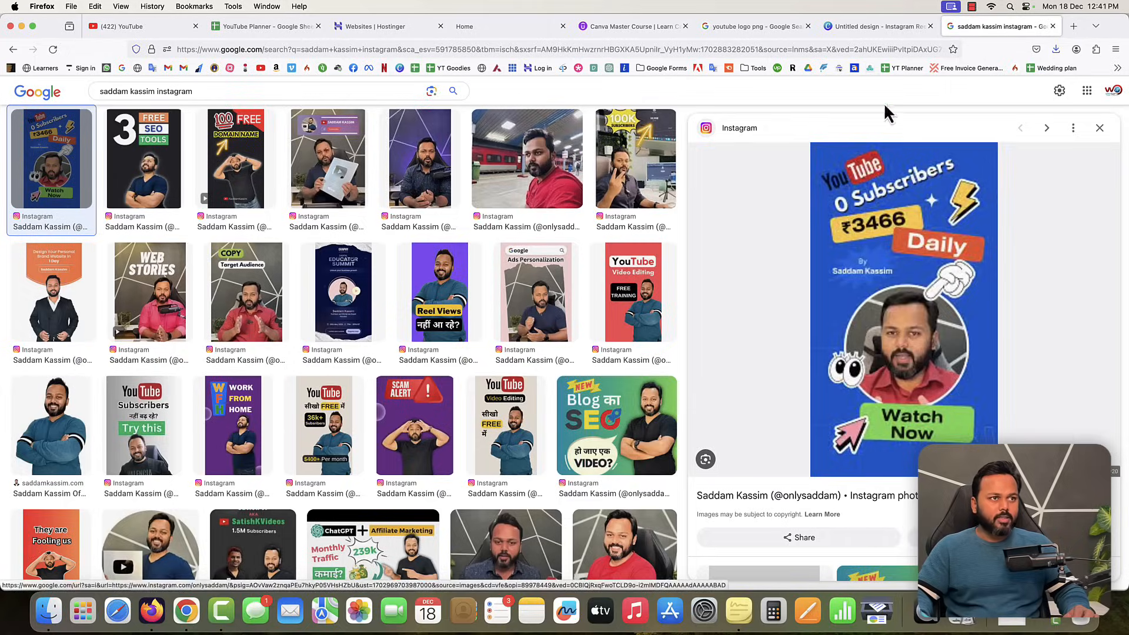
left_click(876, 27)
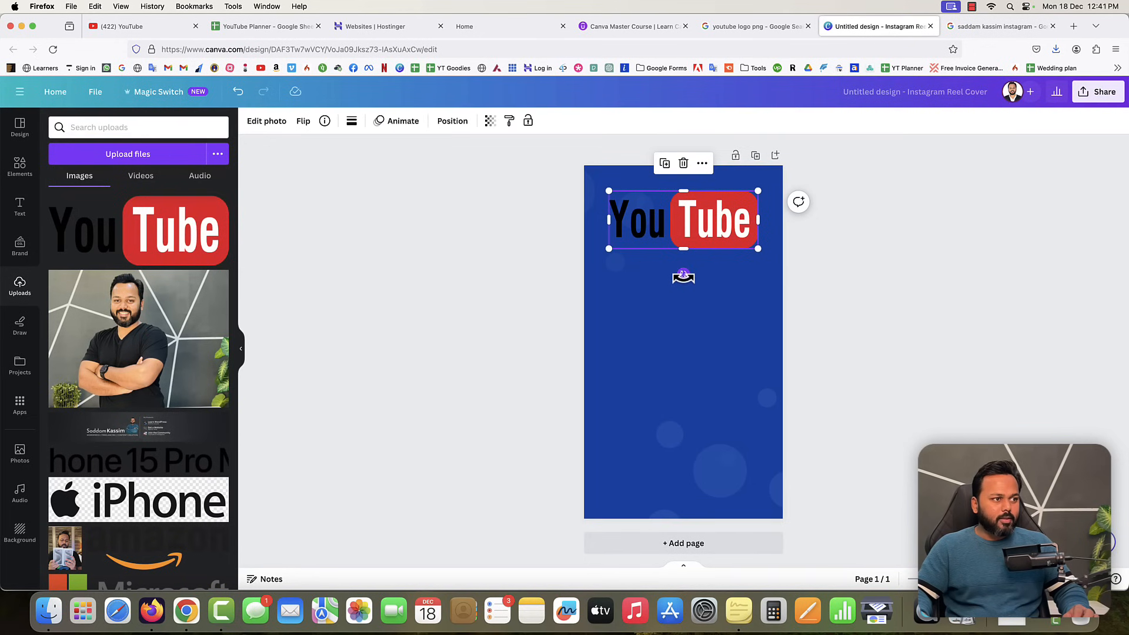
left_click_drag(683, 276, 724, 299)
left_click_drag(761, 229, 653, 201)
left_click(894, 245)
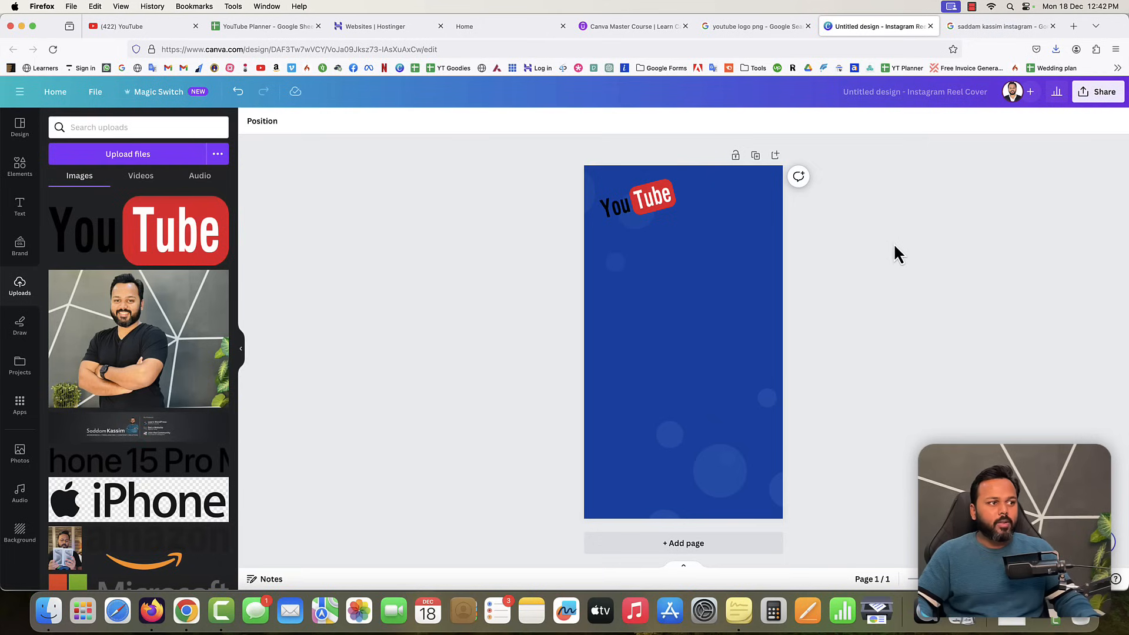
left_click_drag(635, 198, 630, 199)
left_click(551, 217)
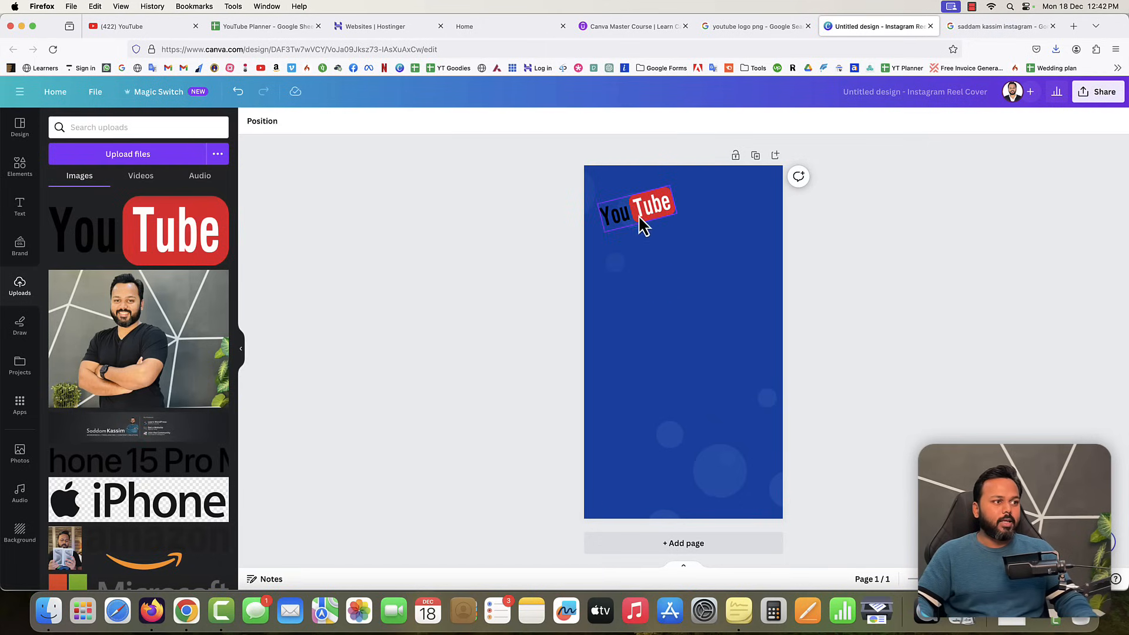
Check the reference cover again and add a heading reading "0 Subscribers" to the page.
left_click(995, 27)
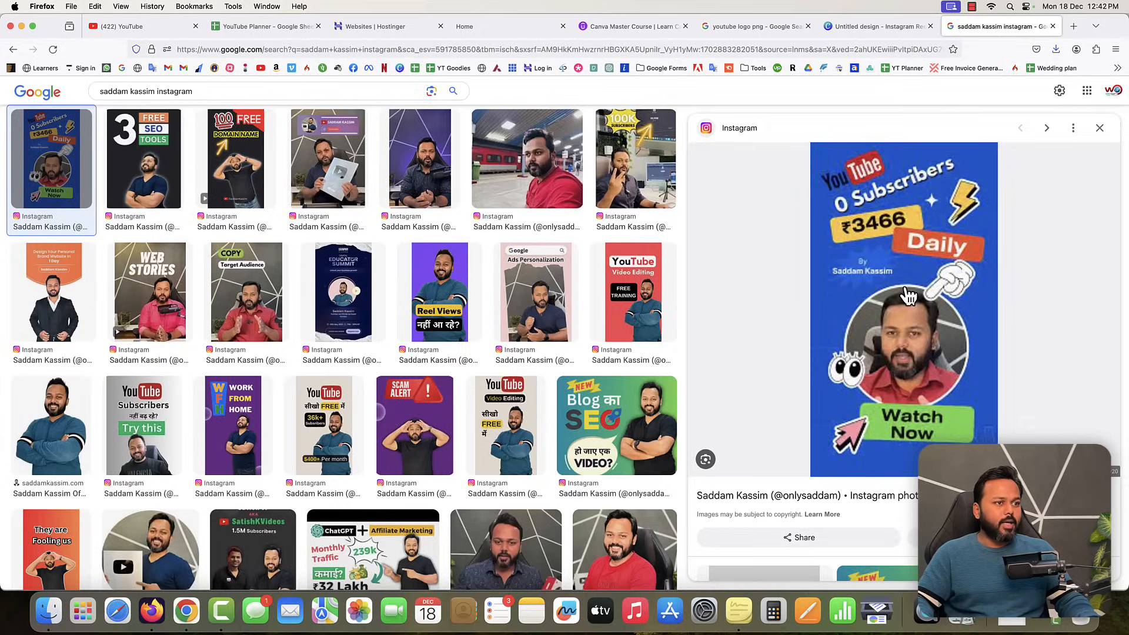
left_click(876, 27)
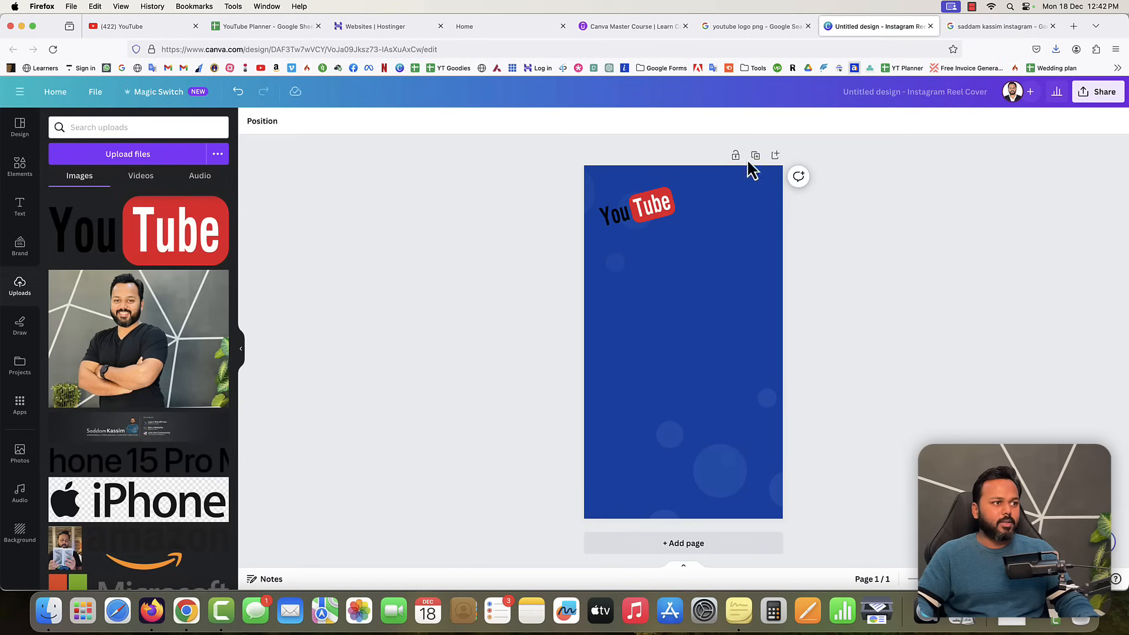
left_click(20, 208)
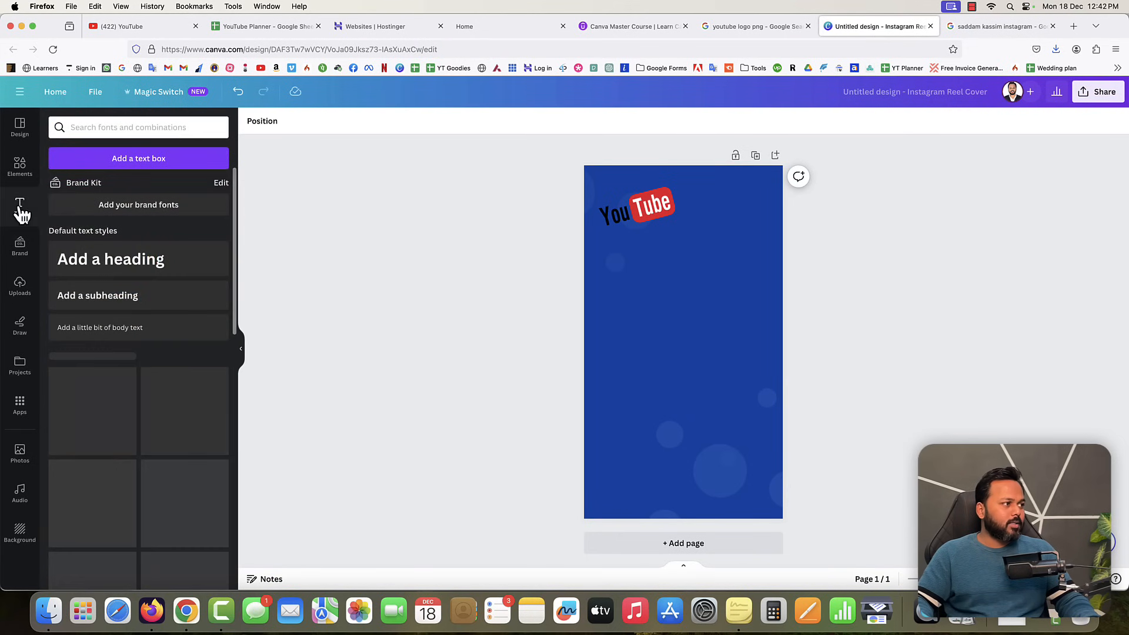
left_click(85, 268)
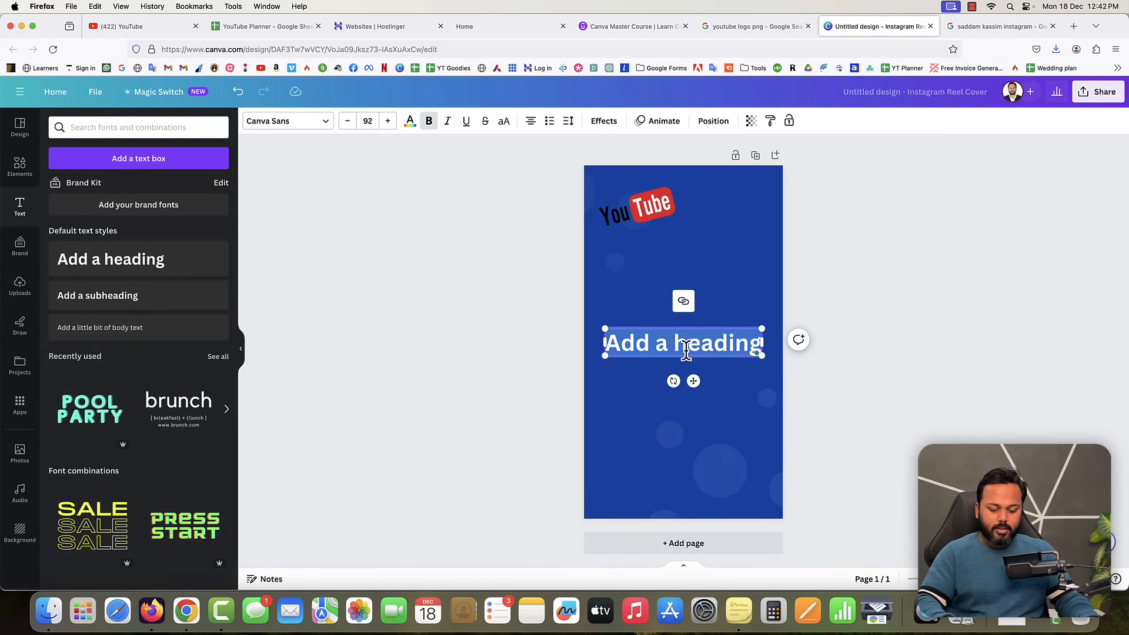
type("0 Subscribers")
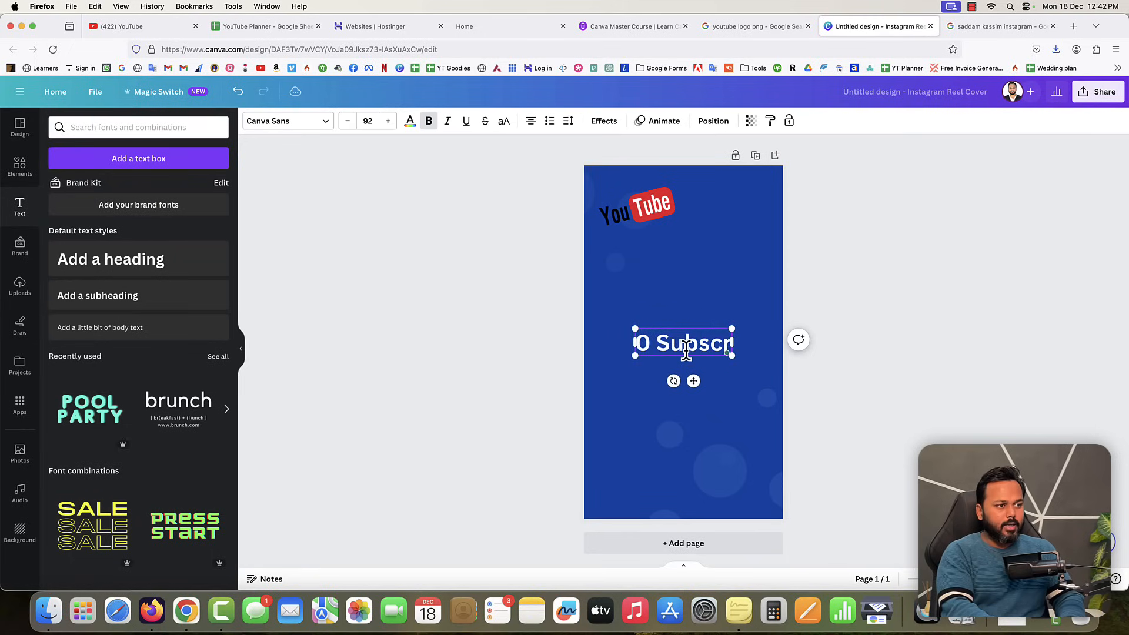
left_click(958, 360)
Move the "0 Subscribers" heading just below the YouTube logo and tilt it counter-clockwise to match the logo's angle.
left_click_drag(738, 352, 725, 250)
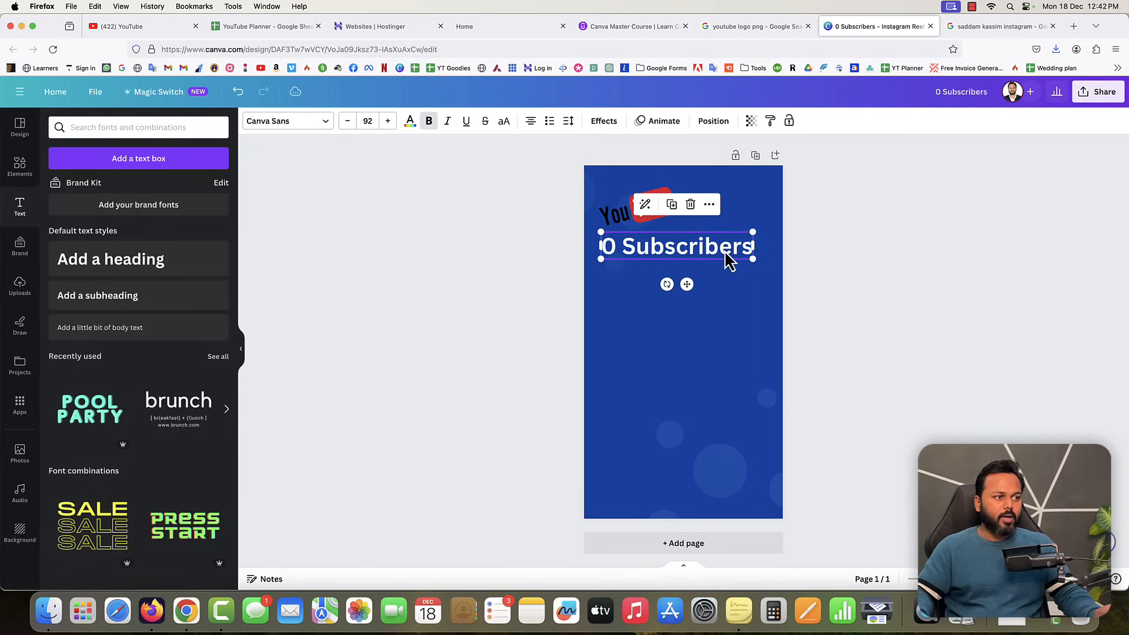
left_click_drag(667, 284, 674, 285)
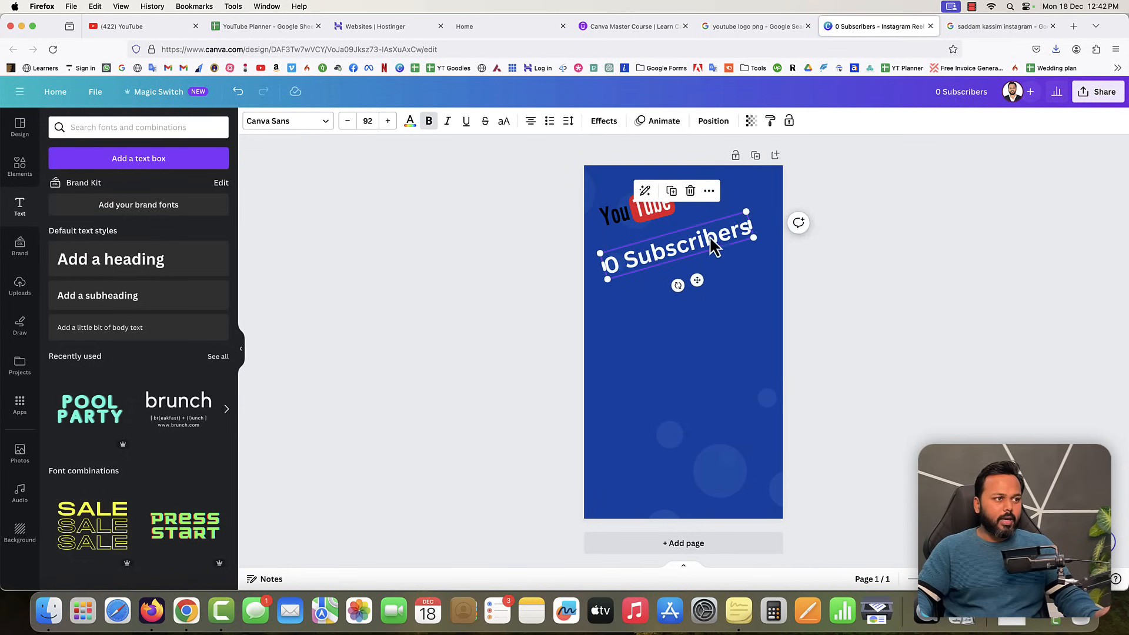
mouse_move(713, 244)
left_mouse_down()
mouse_move(714, 224)
mouse_move(718, 235)
left_mouse_up()
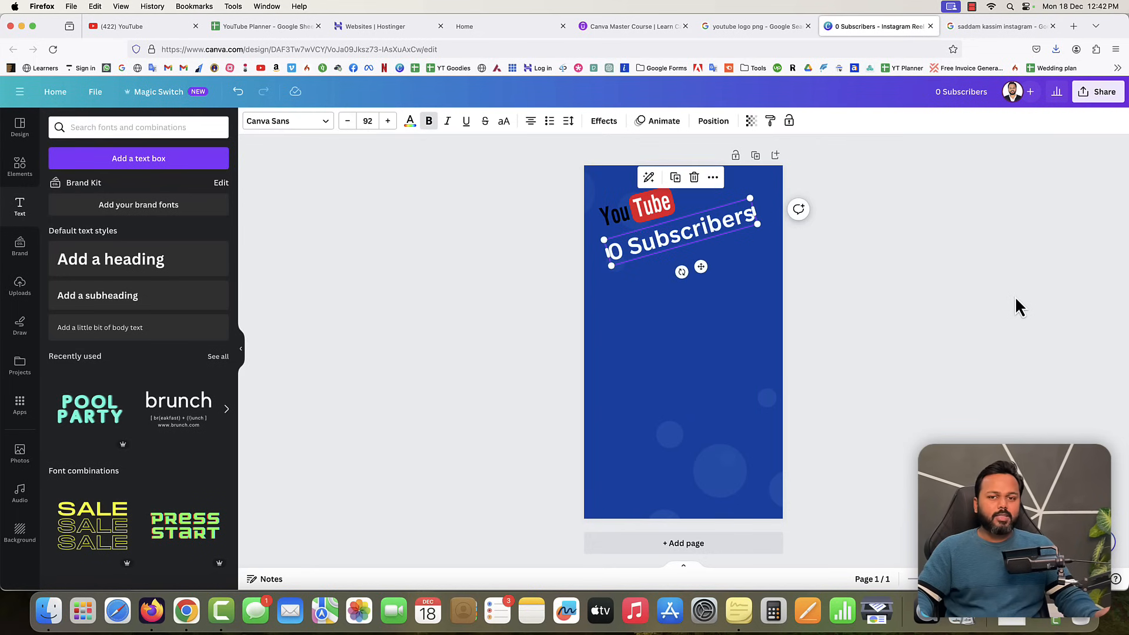
Compare the heading with the reference cover and give "0 Subscribers" a Shadow effect in black.
left_click(993, 27)
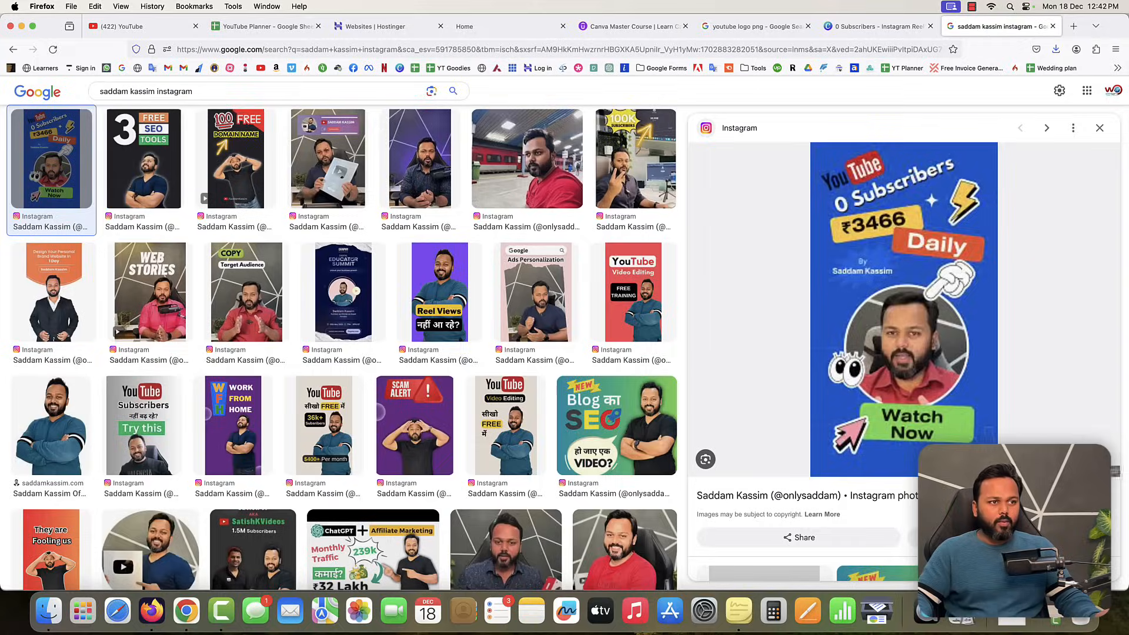
left_click(1056, 284)
left_click(1050, 26)
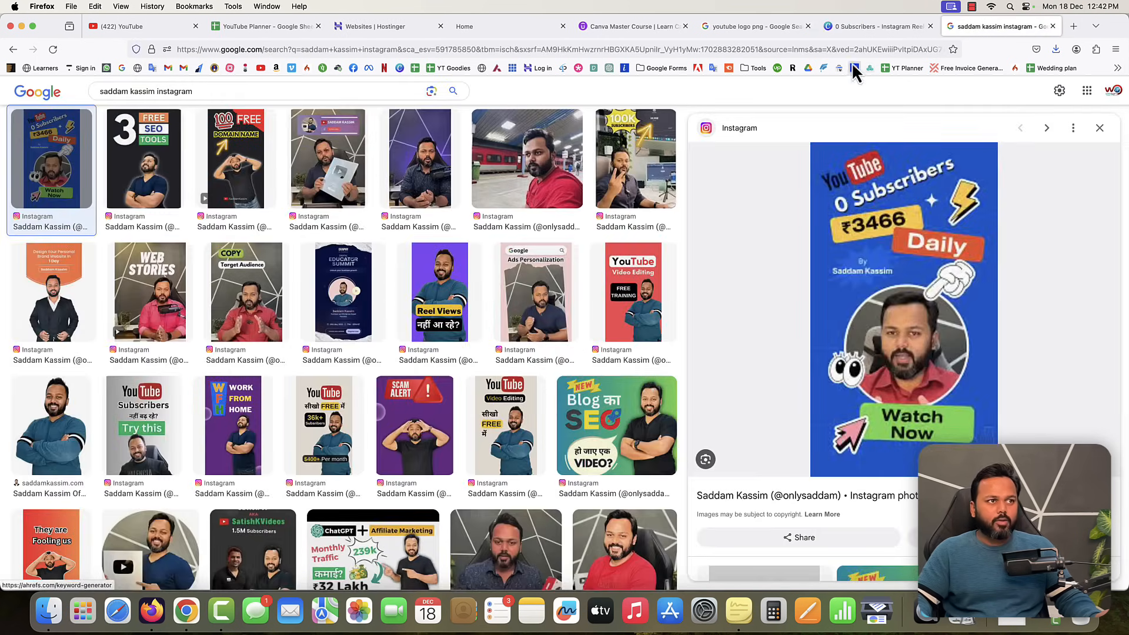
left_click(869, 26)
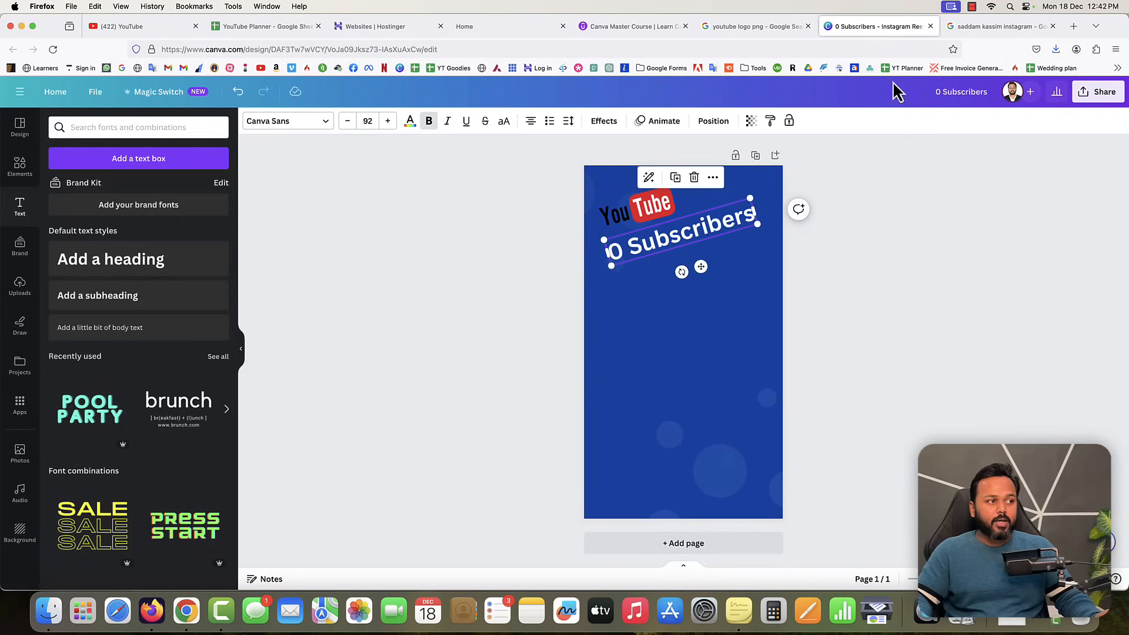
left_click(605, 123)
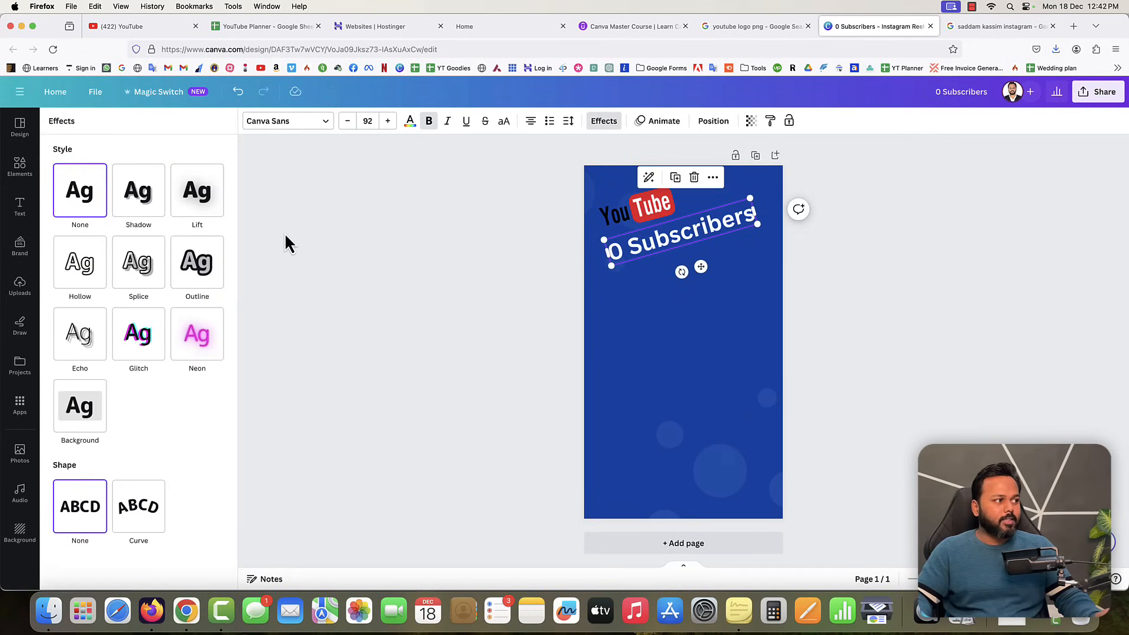
left_click(145, 204)
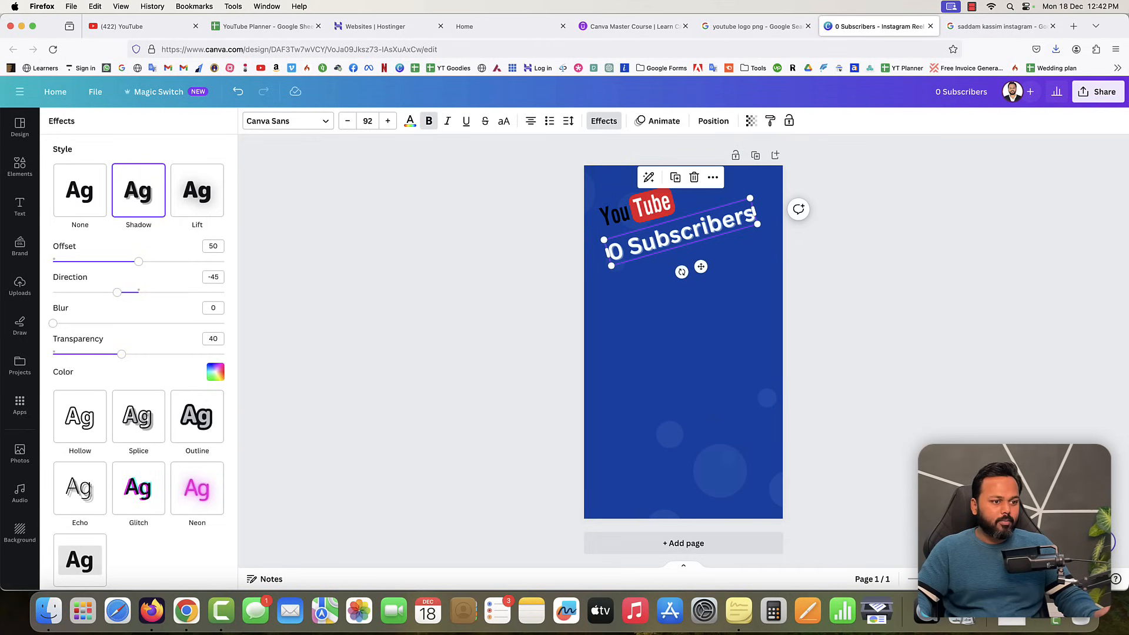
scroll(932, 424, "up", 5)
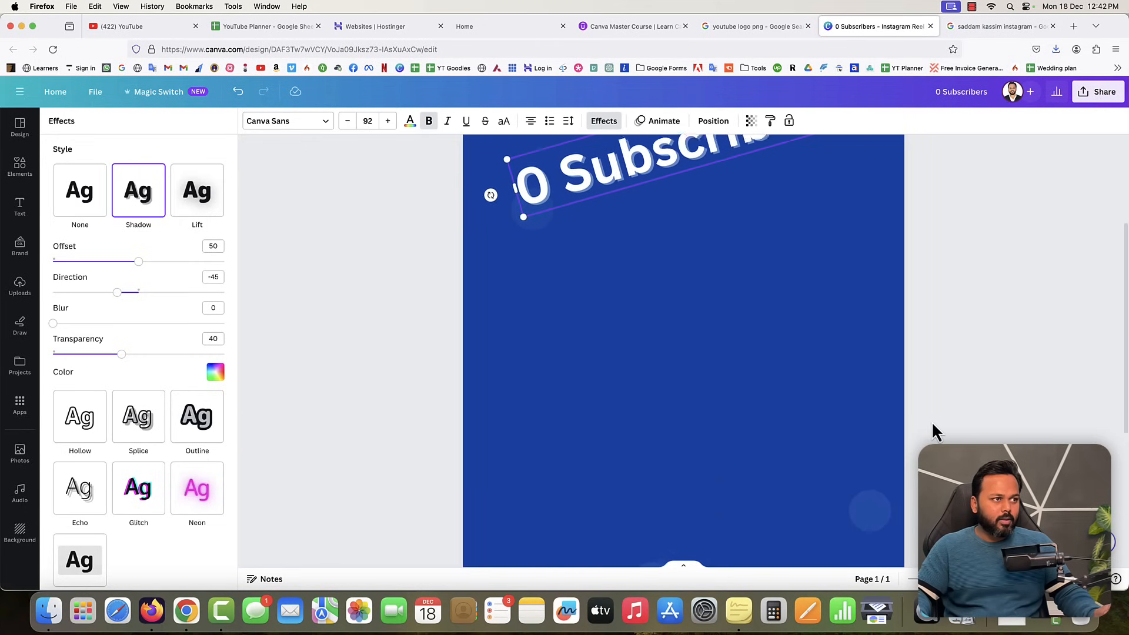
scroll(931, 421, "up", 2)
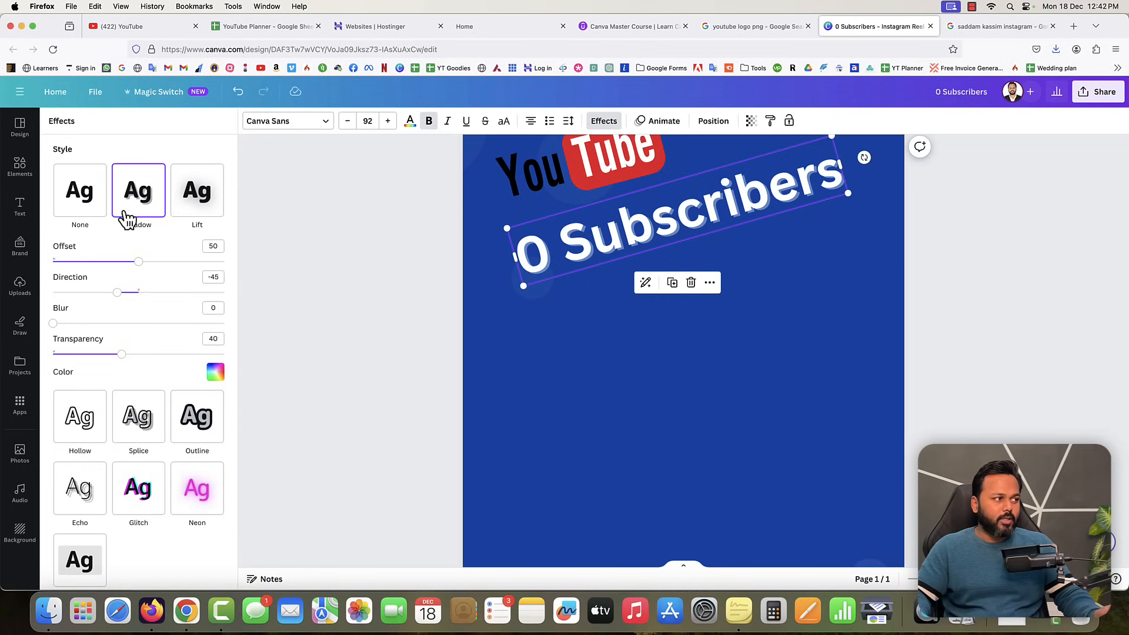
left_click(215, 372)
left_click(71, 332)
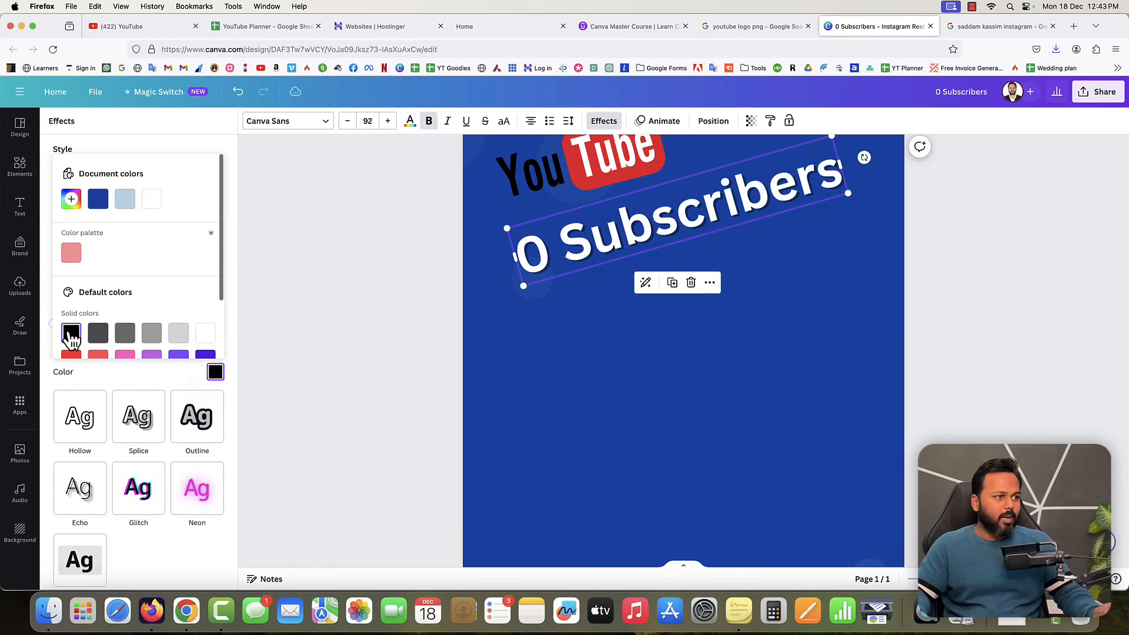
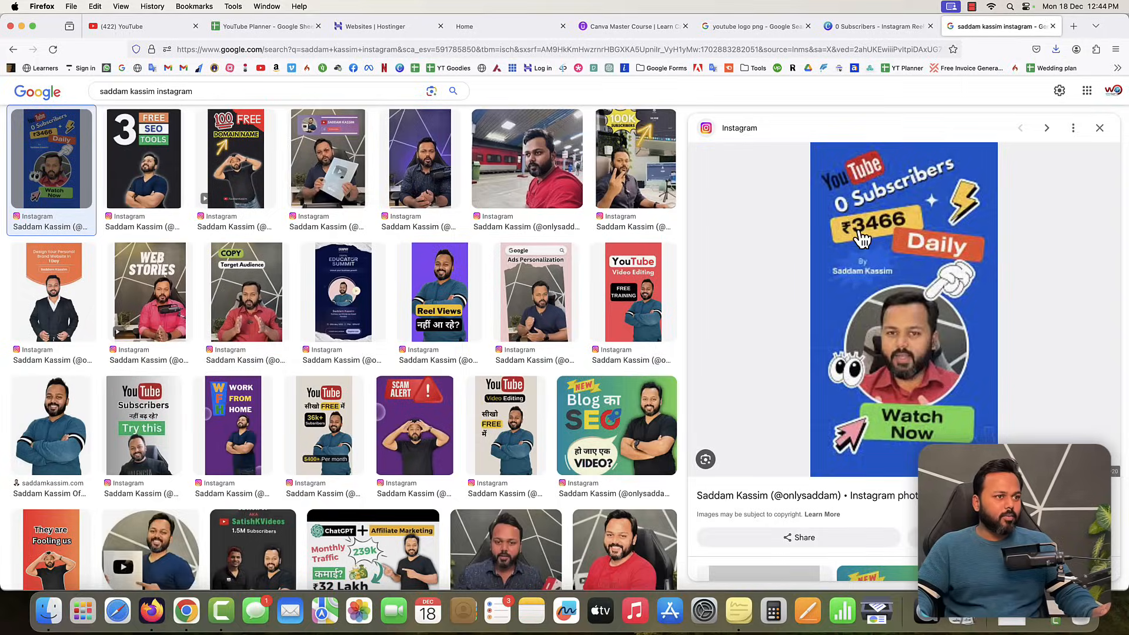
Fill the rounded rectangle below the heading with yellow and tilt it counter-clockwise as on the reference cover.
left_click(889, 26)
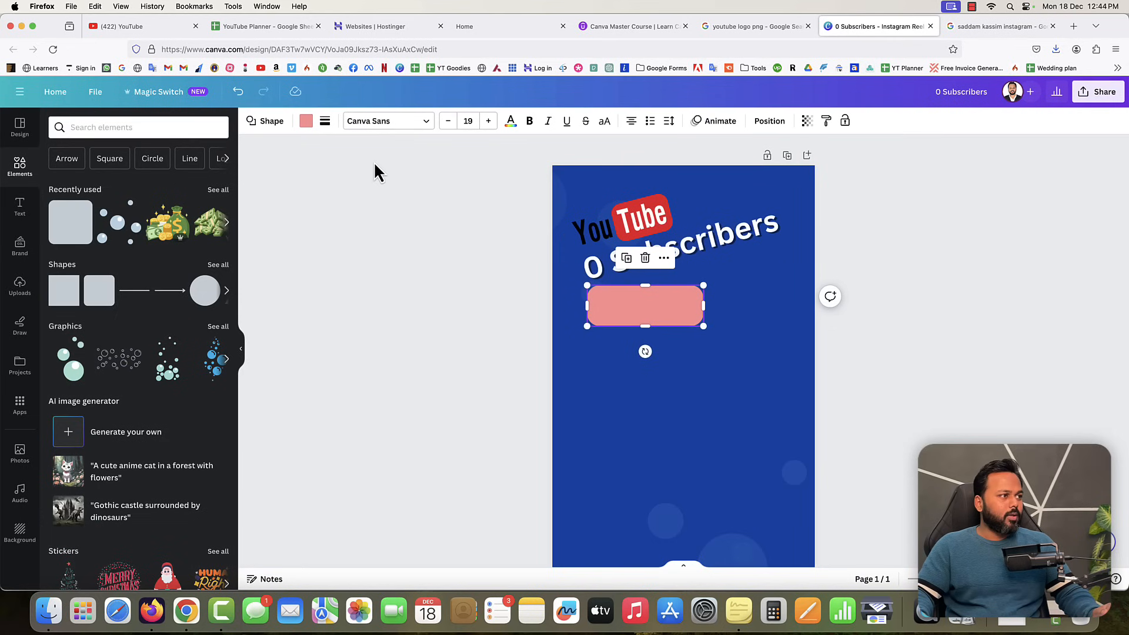
left_click(305, 123)
scroll(147, 458, "down", 2)
left_click(154, 483)
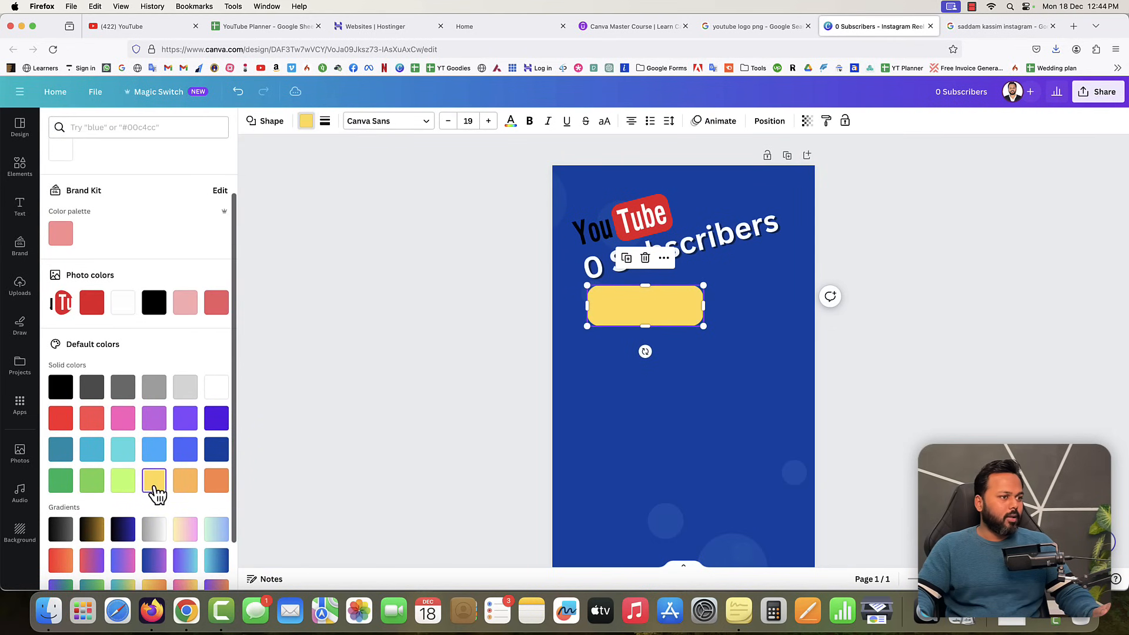
left_click(957, 29)
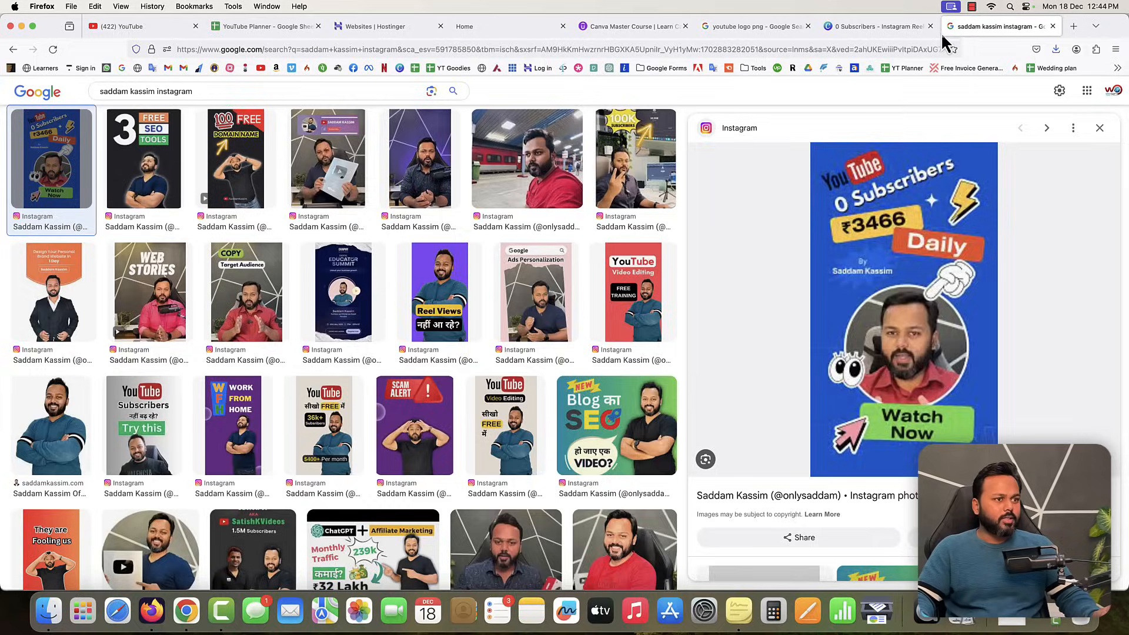
left_click(889, 28)
left_click_drag(646, 353, 676, 376)
Duplicate the "0 Subscribers" heading and place the copy over the yellow rectangle.
left_click(695, 257)
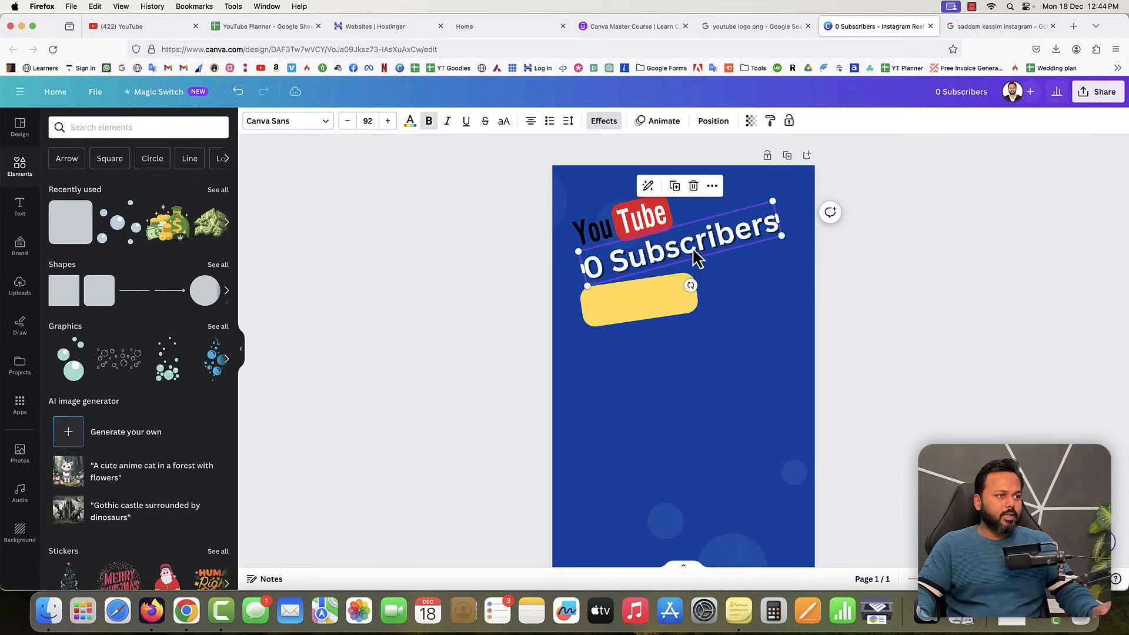
left_click(675, 186)
left_click_drag(647, 281, 639, 303)
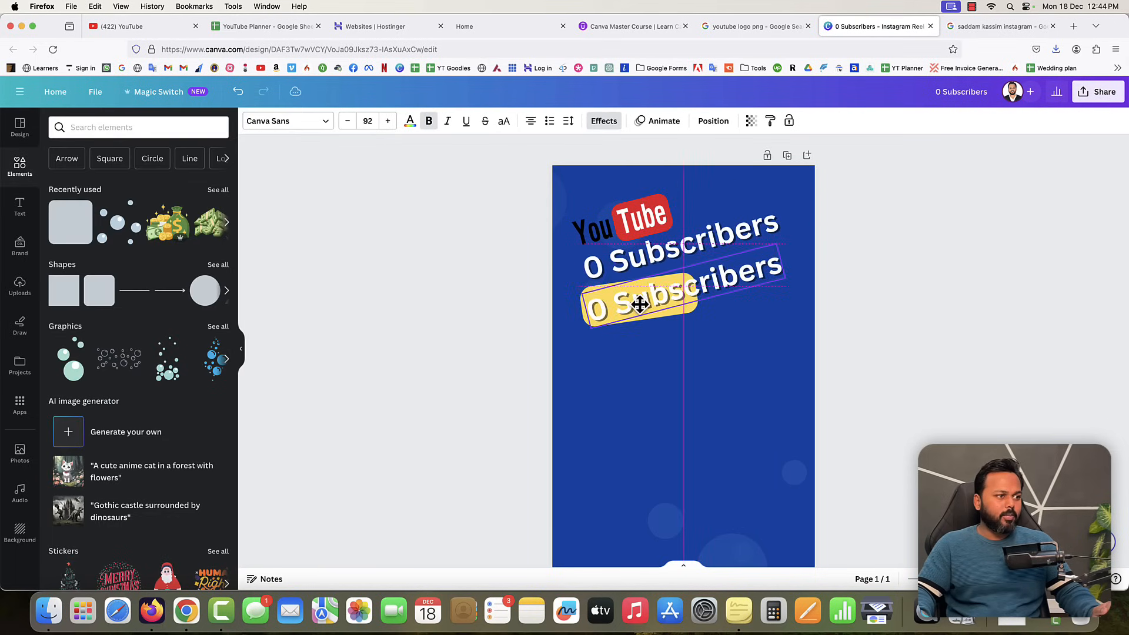
Check the price label on the reference cover, search Google for "inr symbol" and copy the ₹ sign from the results.
left_click(995, 26)
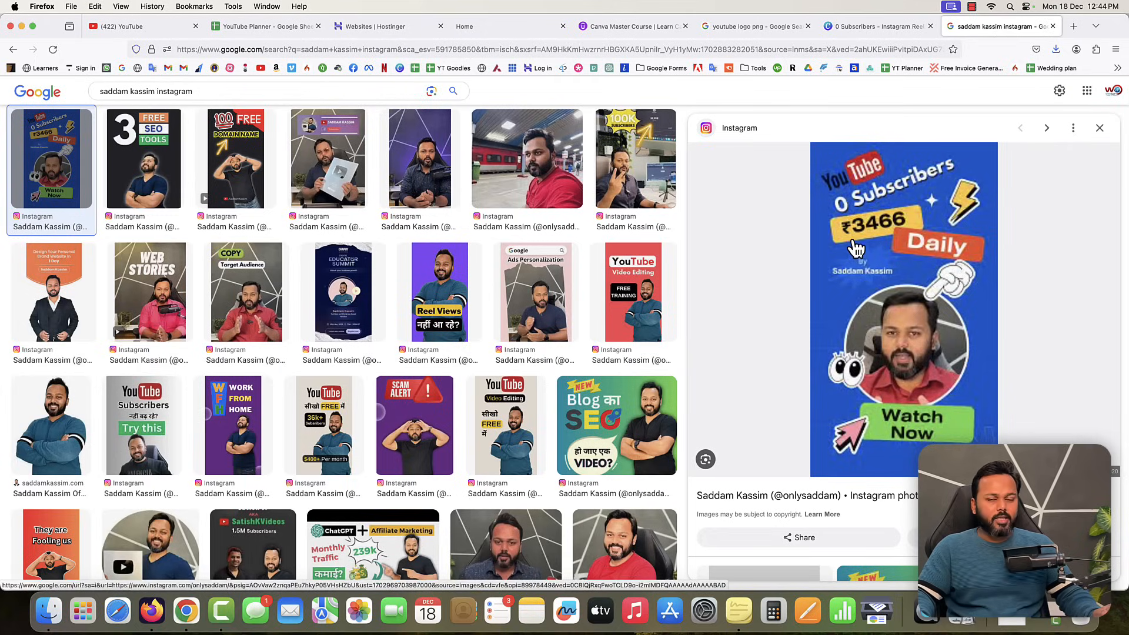
left_click(1074, 26)
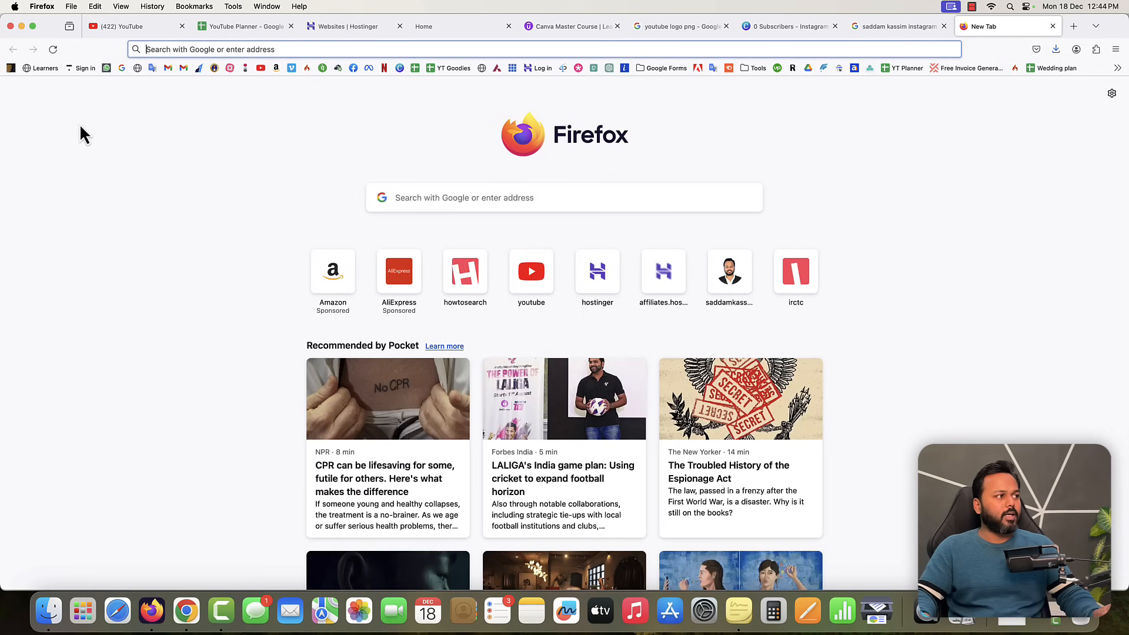
left_click(125, 68)
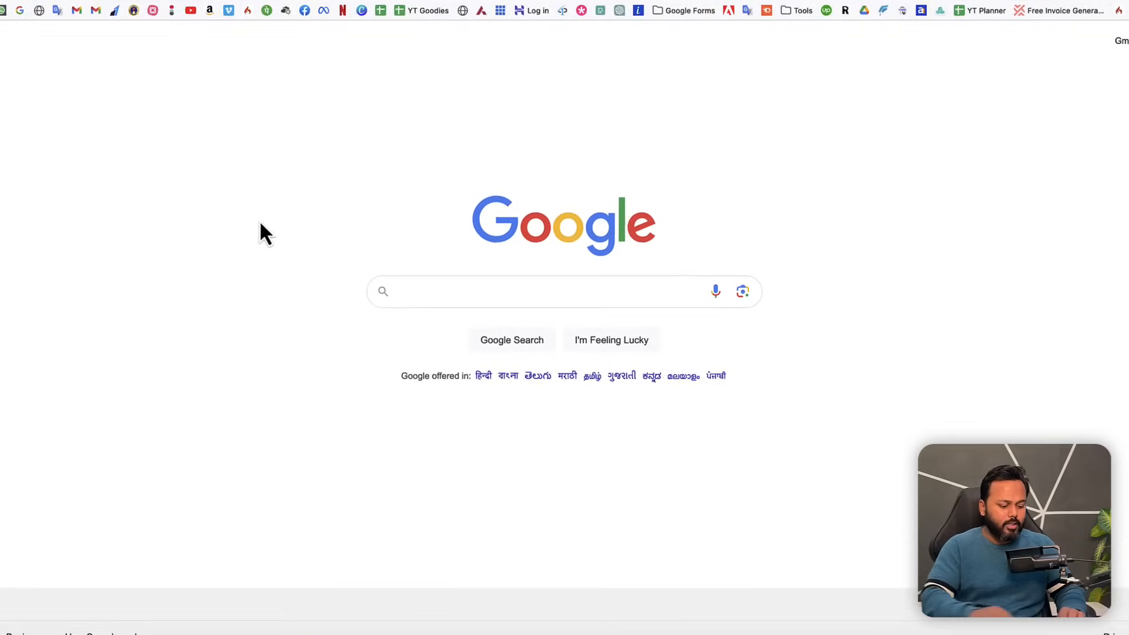
type("inr symbol")
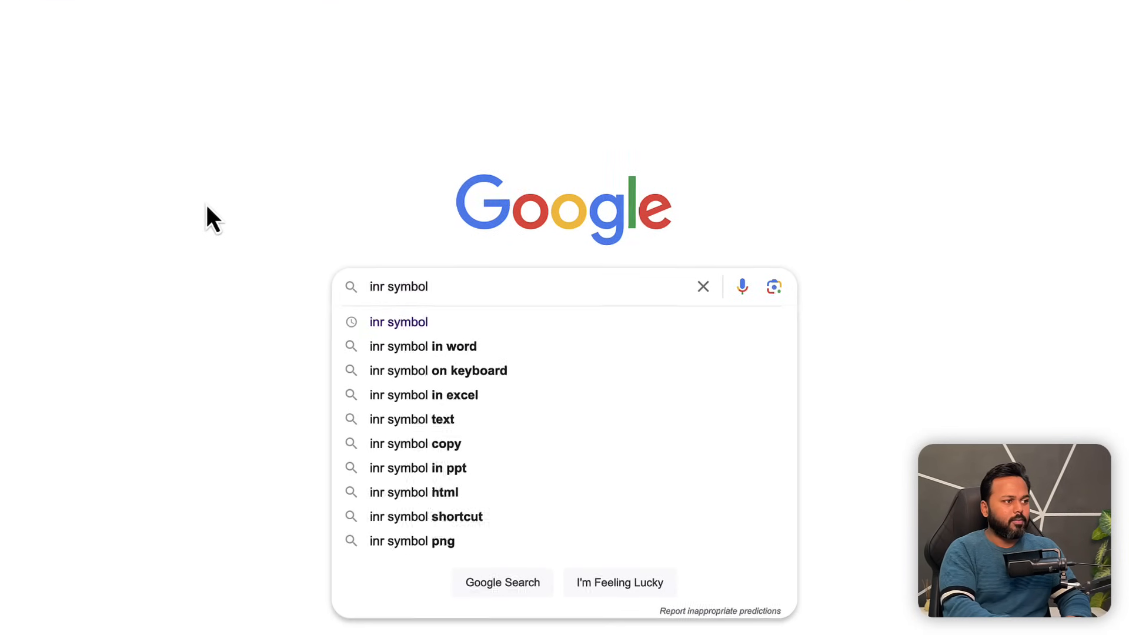
key("Return")
scroll(231, 431, "down", 3)
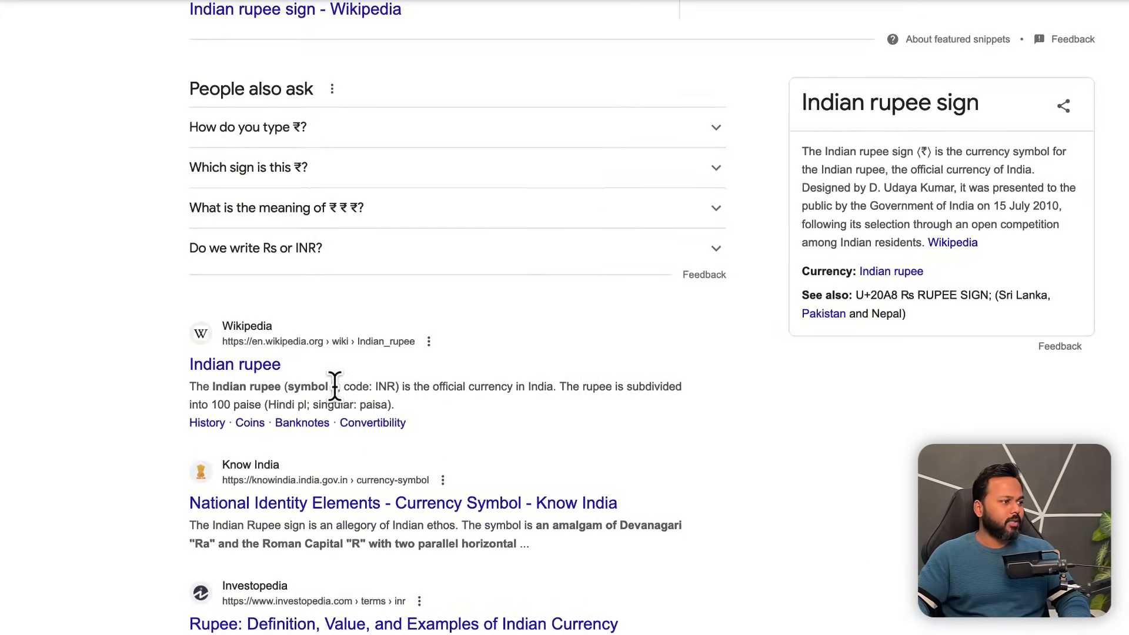
right_click(334, 387)
left_click(353, 393)
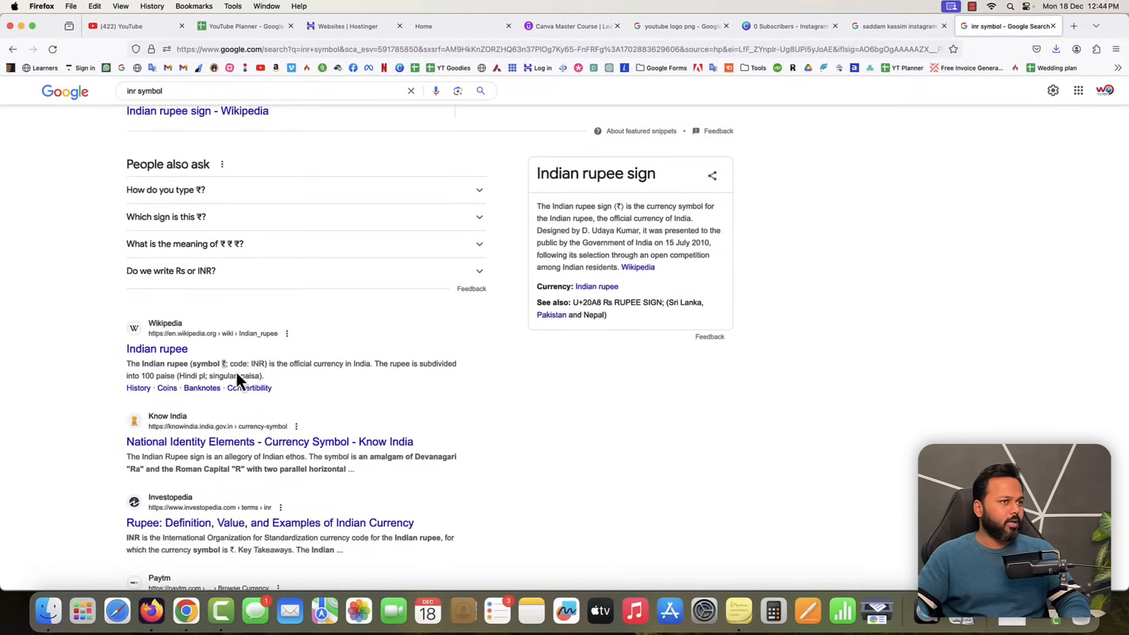
Return to the Canva design and replace the duplicated heading's text with "₹3466".
left_click(780, 27)
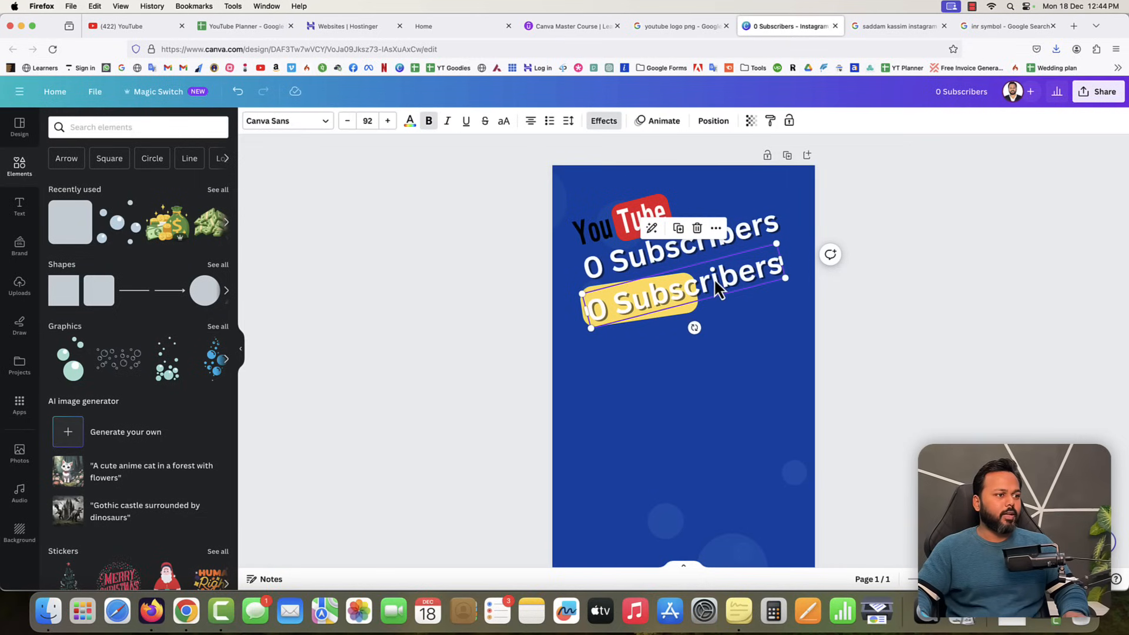
double_click(606, 309)
key("super+a")
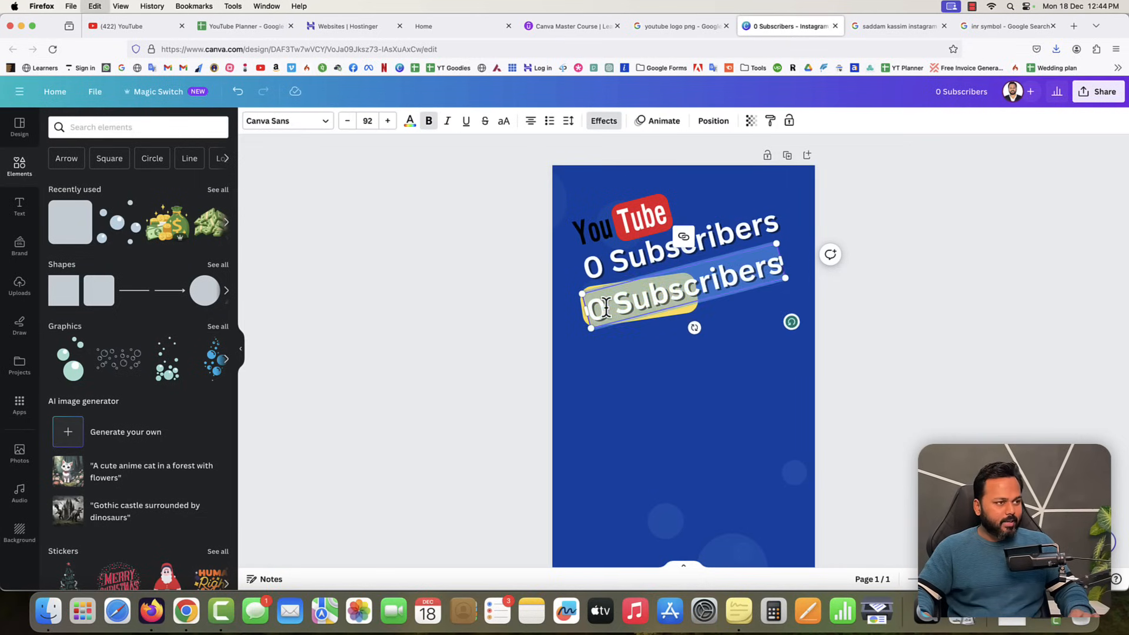
key("super+v")
type("3466")
Resize the "₹3466" text to font size 103 and adjust its tilt so it fits inside the yellow rectangle.
left_click_drag(781, 261, 680, 275)
mouse_move(641, 337)
left_mouse_down()
mouse_move(625, 355)
mouse_move(644, 337)
left_mouse_up()
left_click(907, 287)
left_click(640, 294)
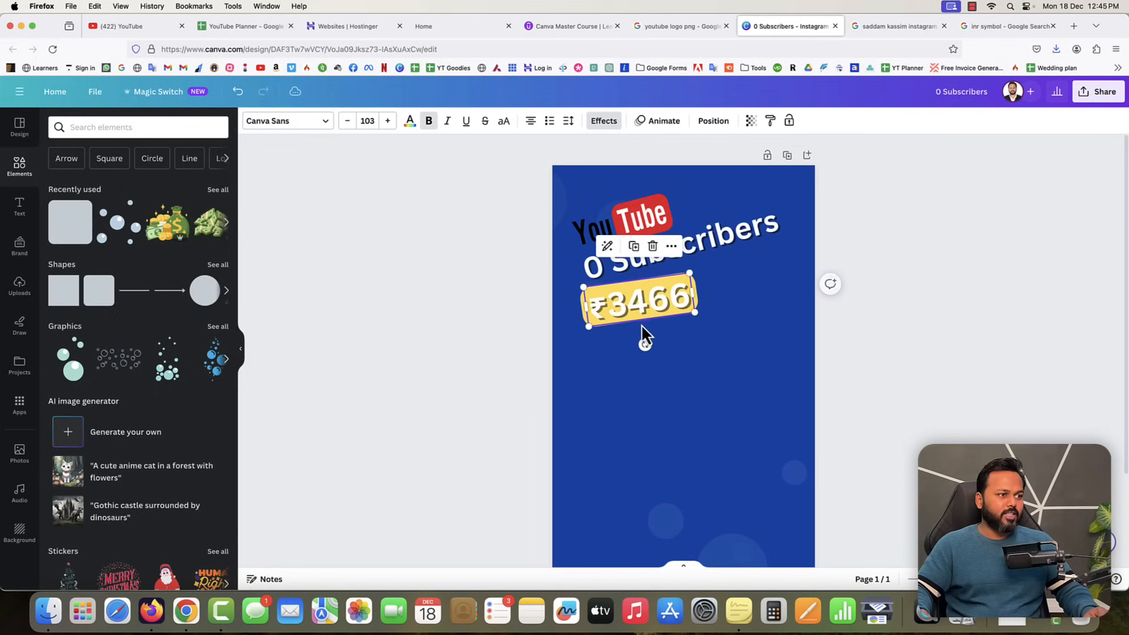
Fine-tune the tilt of the "₹3466" text, remove its shadow effect and colour it black.
left_click_drag(644, 348, 646, 351)
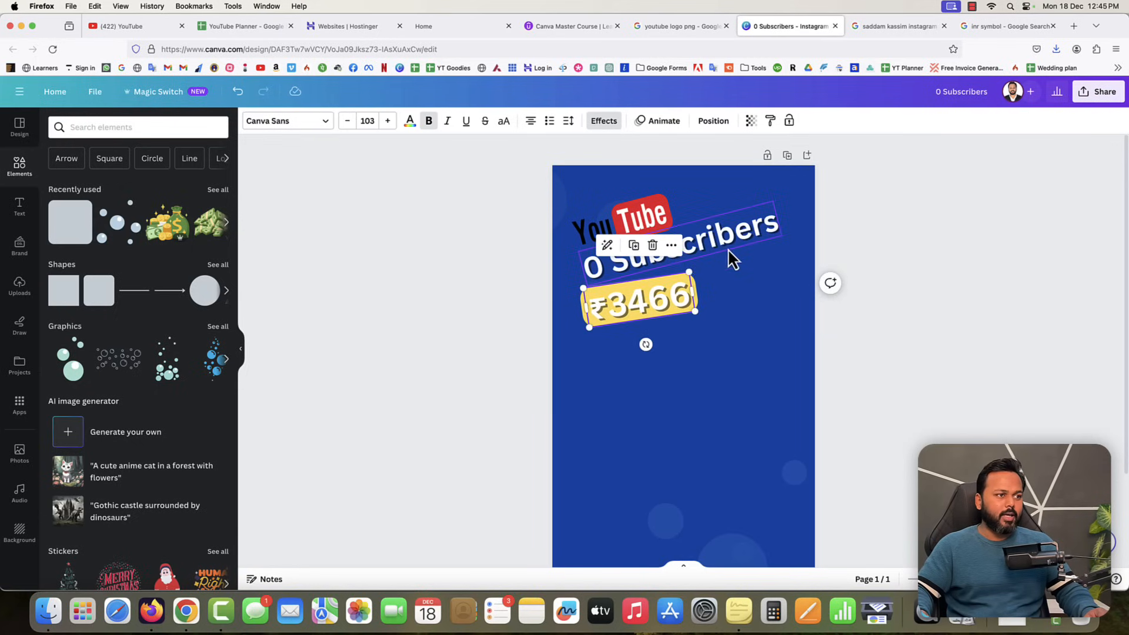
left_click(604, 121)
left_click(72, 201)
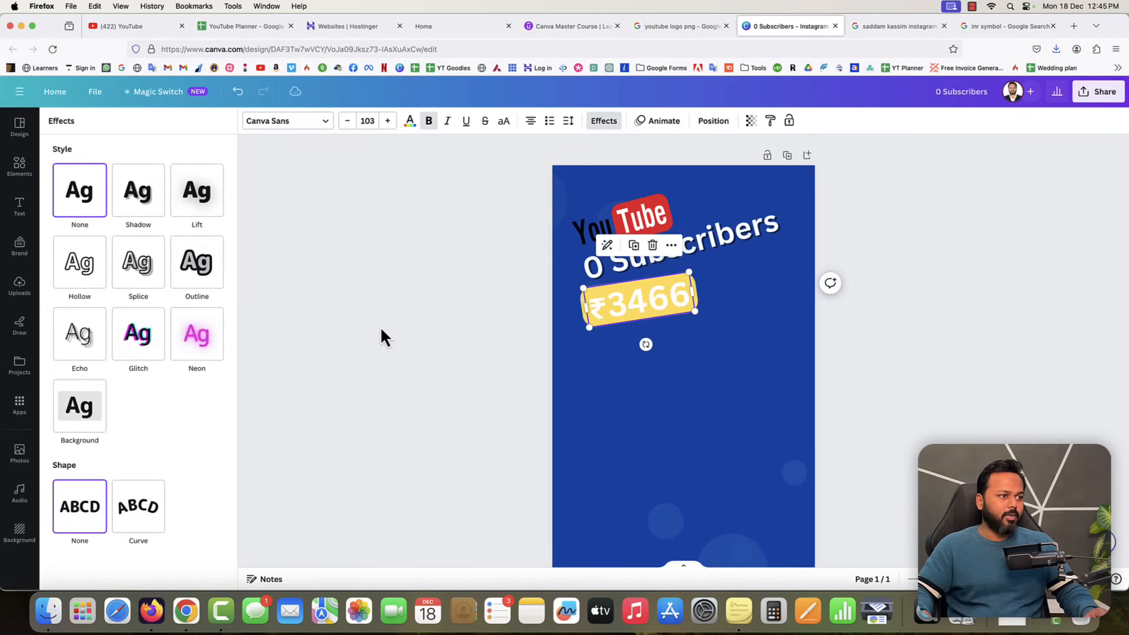
left_click(411, 121)
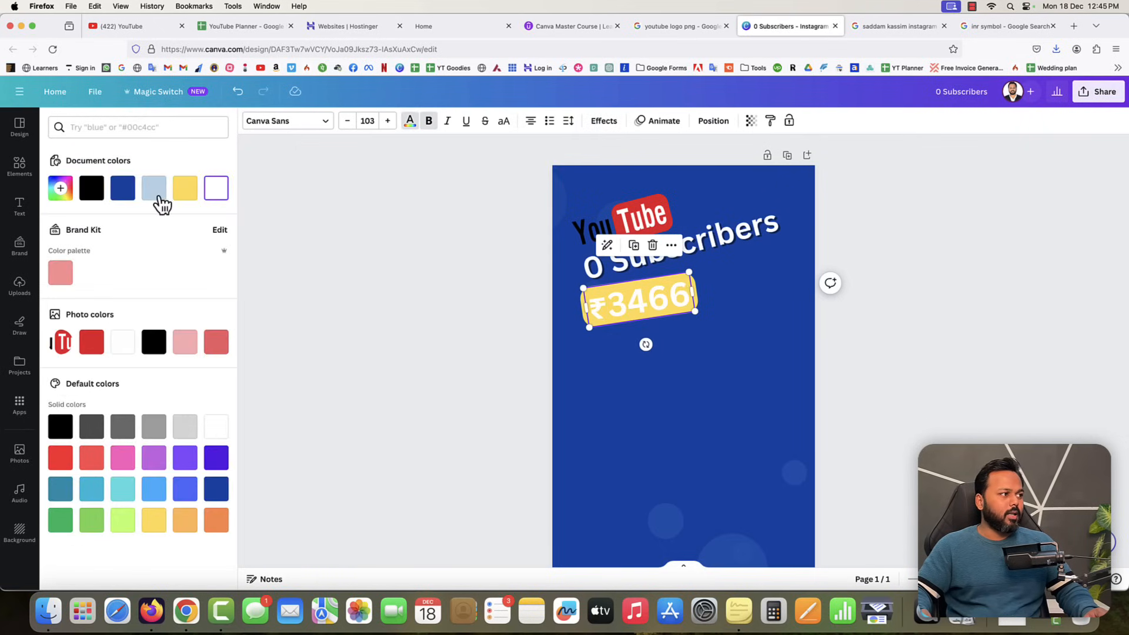
left_click(92, 189)
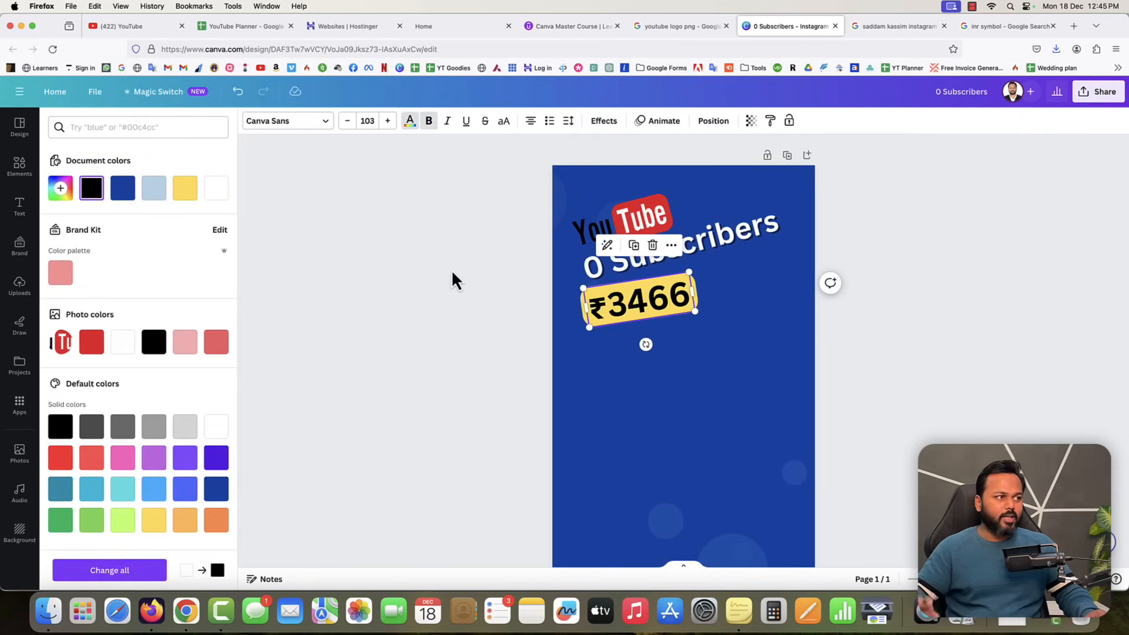
Apply the Lift text effect to "₹3466" with an intensity of about 23.
left_click(604, 121)
left_click(207, 206)
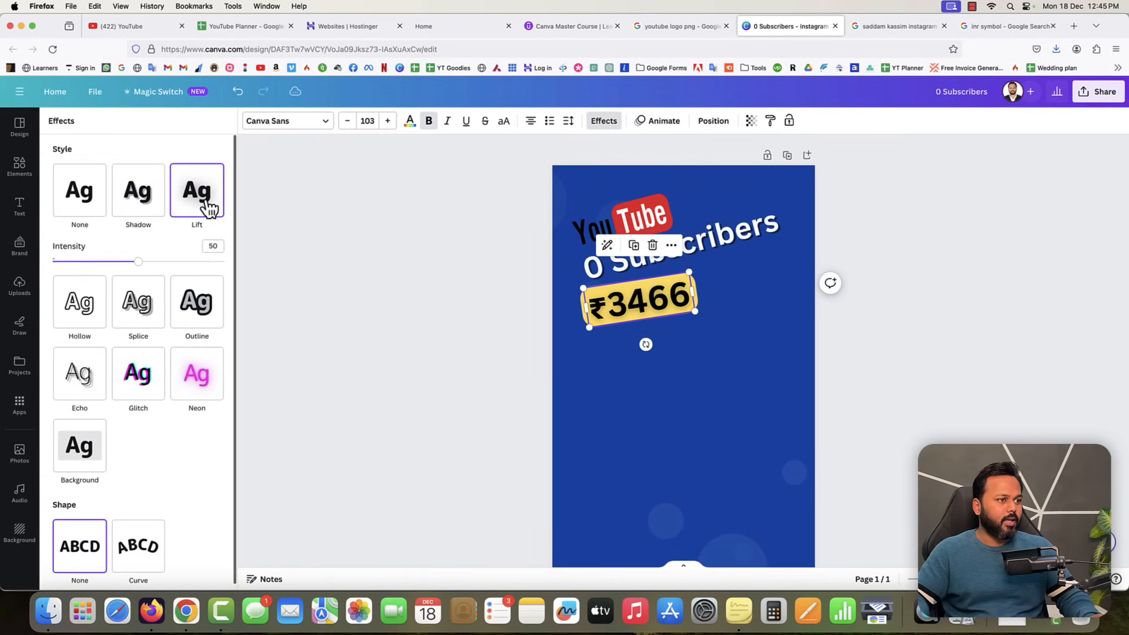
left_click(80, 208)
left_click(188, 206)
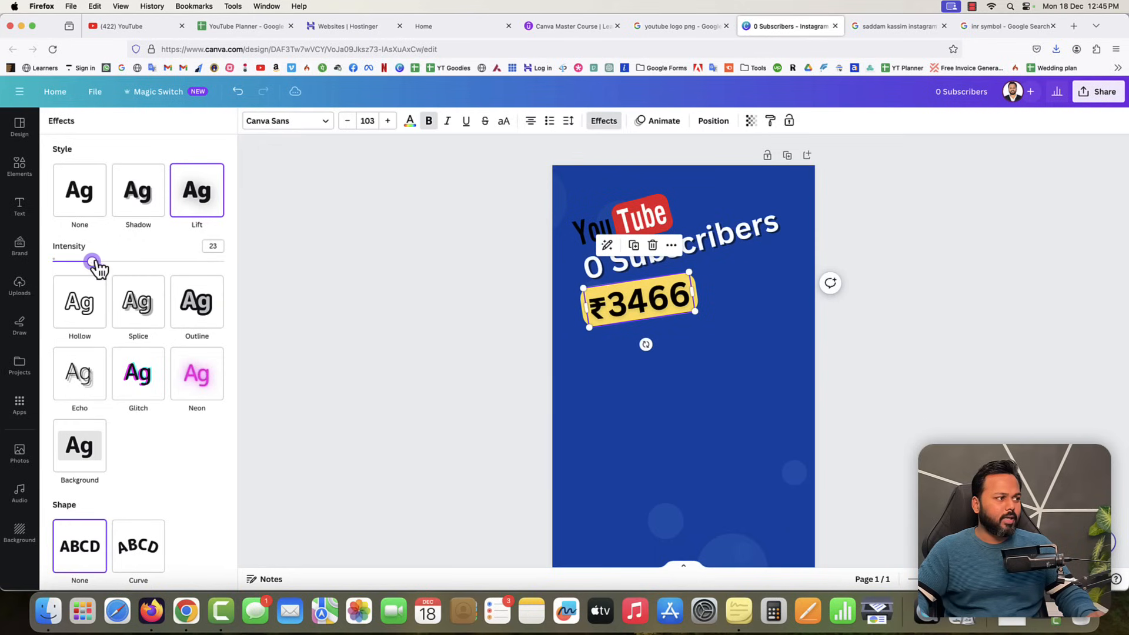
left_click(383, 260)
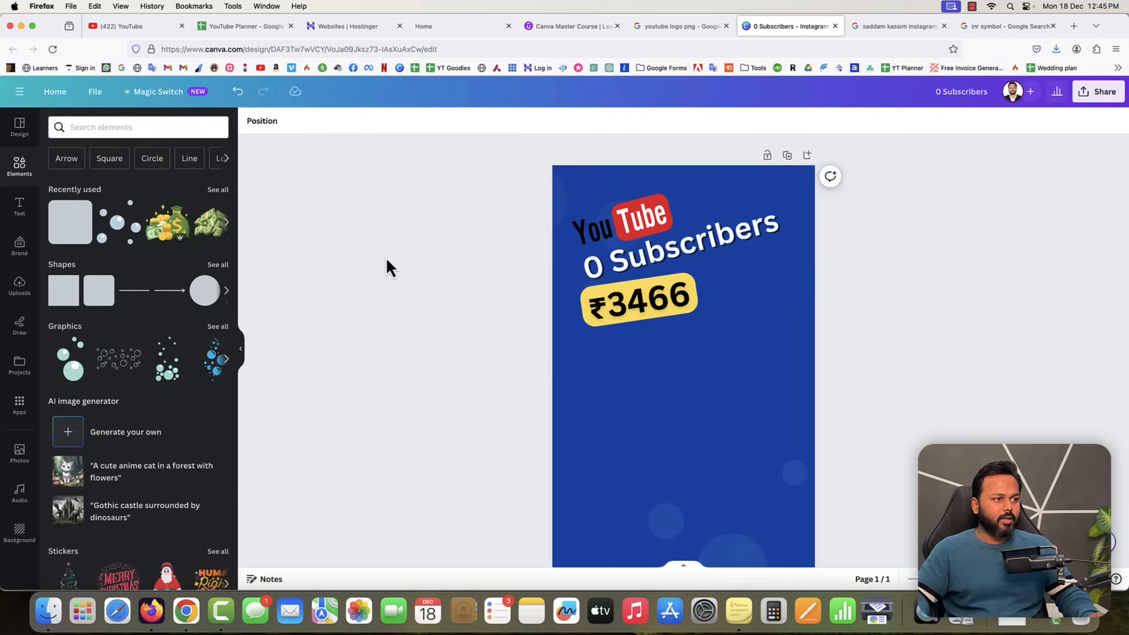
Check the labels on the reference cover and shrink the "₹3466" text to font size 92.4.
left_click(898, 28)
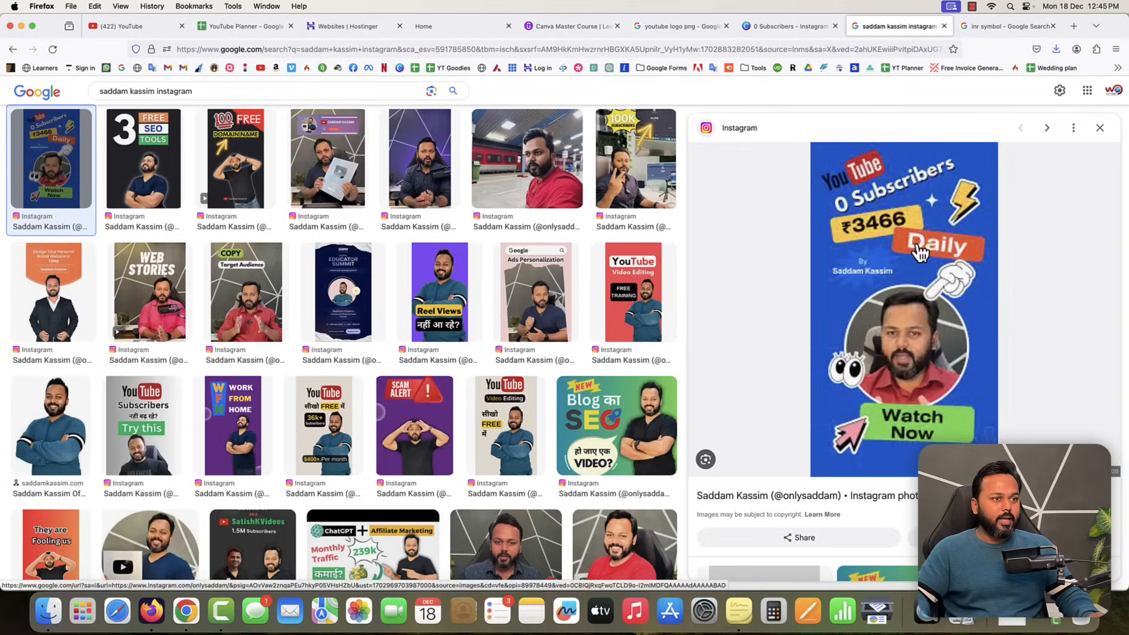
left_click(776, 28)
left_click(676, 307)
left_click_drag(693, 313, 682, 310)
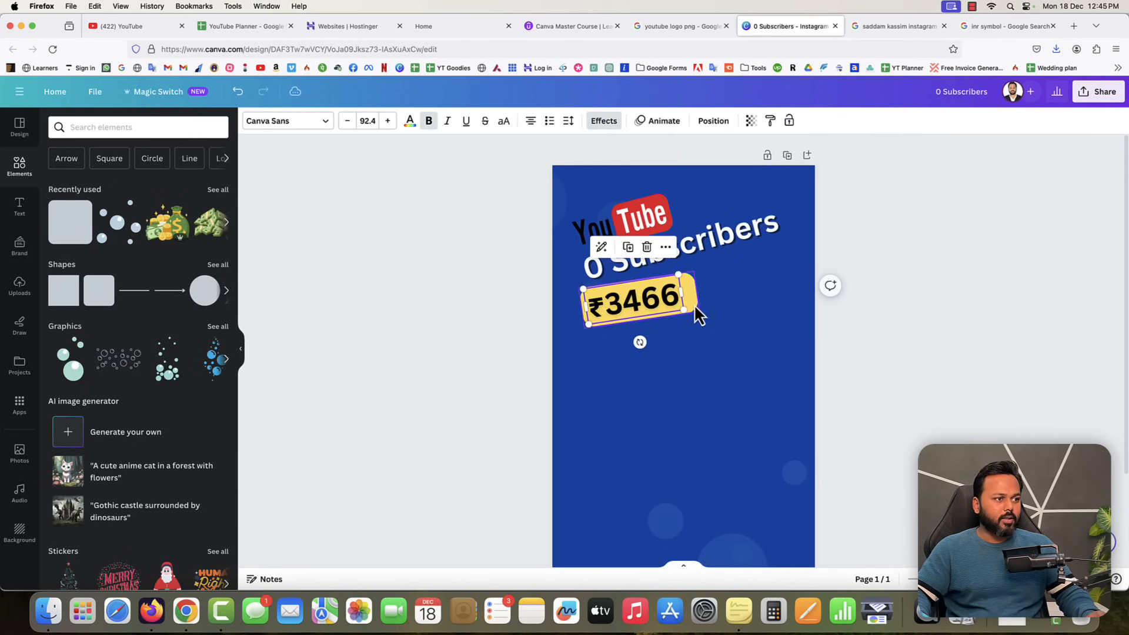
Duplicate the "₹3466" text together with its yellow rectangle and place the copy below the original label.
left_click_drag(513, 305, 637, 307)
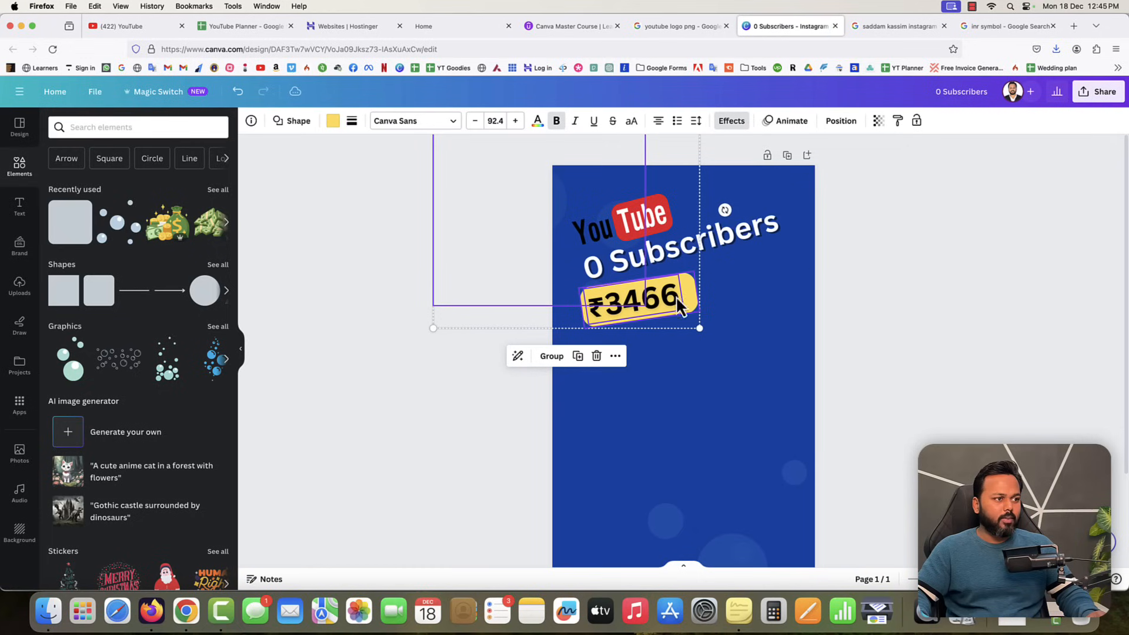
left_click(640, 327)
left_click(665, 300)
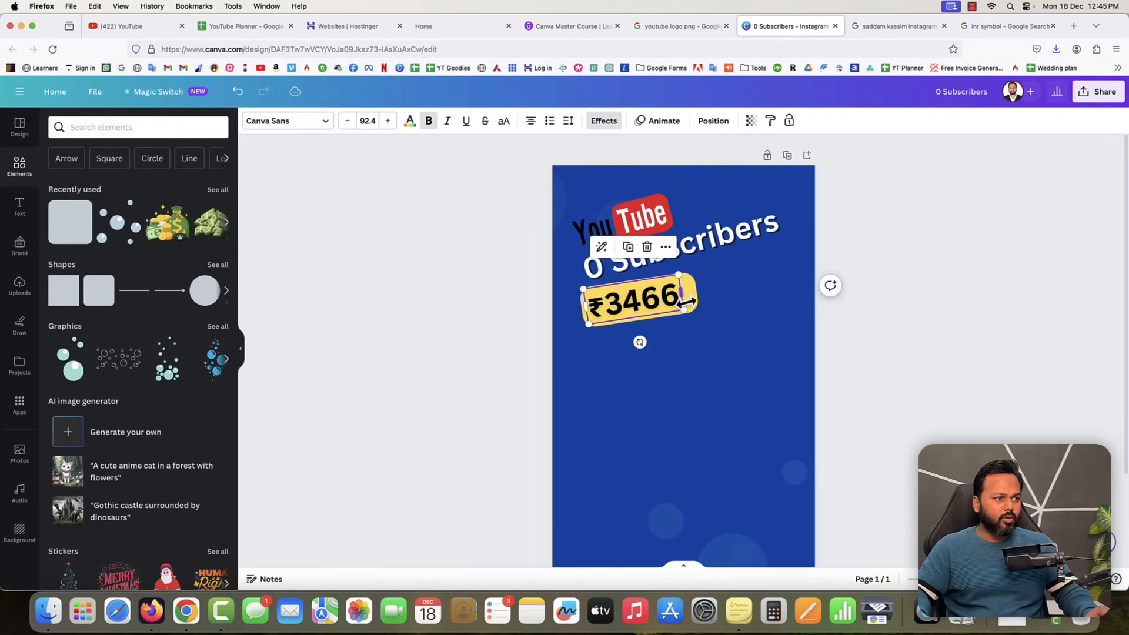
left_click(692, 296, "shift")
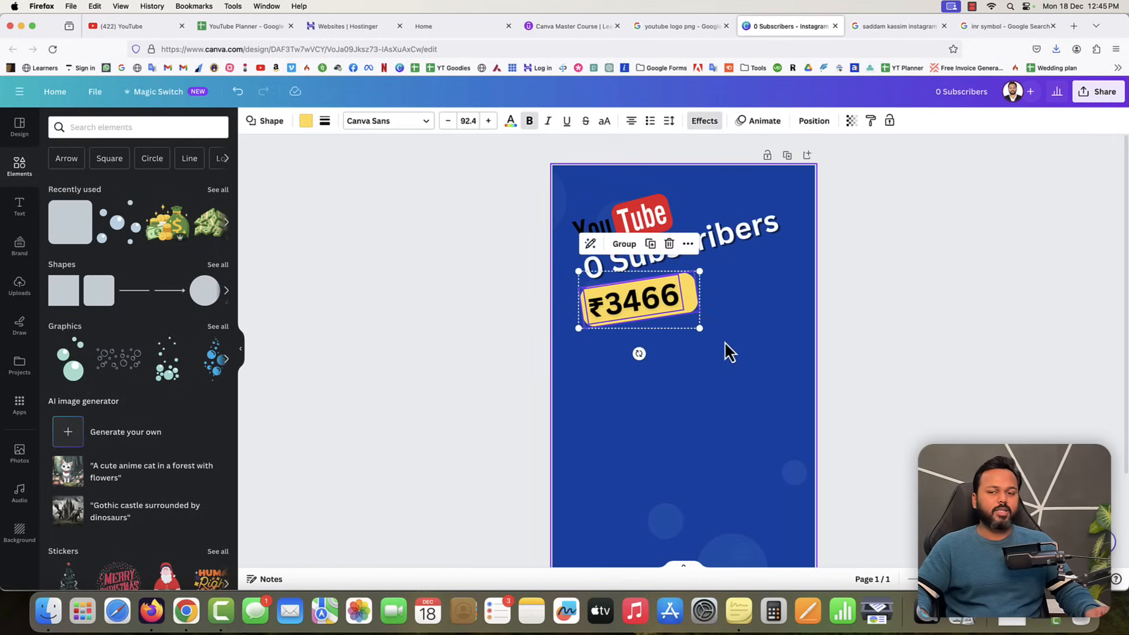
left_click_drag(683, 322, 740, 397)
left_click(887, 370)
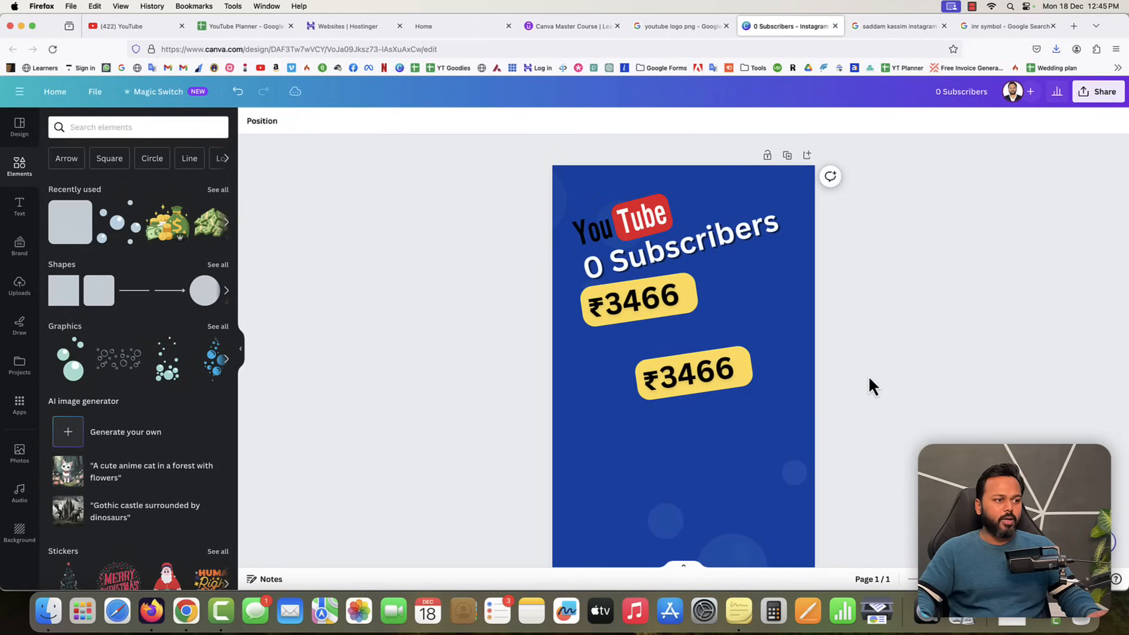
Tilt the copied label clockwise so it slopes down to the right, and place it just under the right end of the original label.
left_click(729, 369)
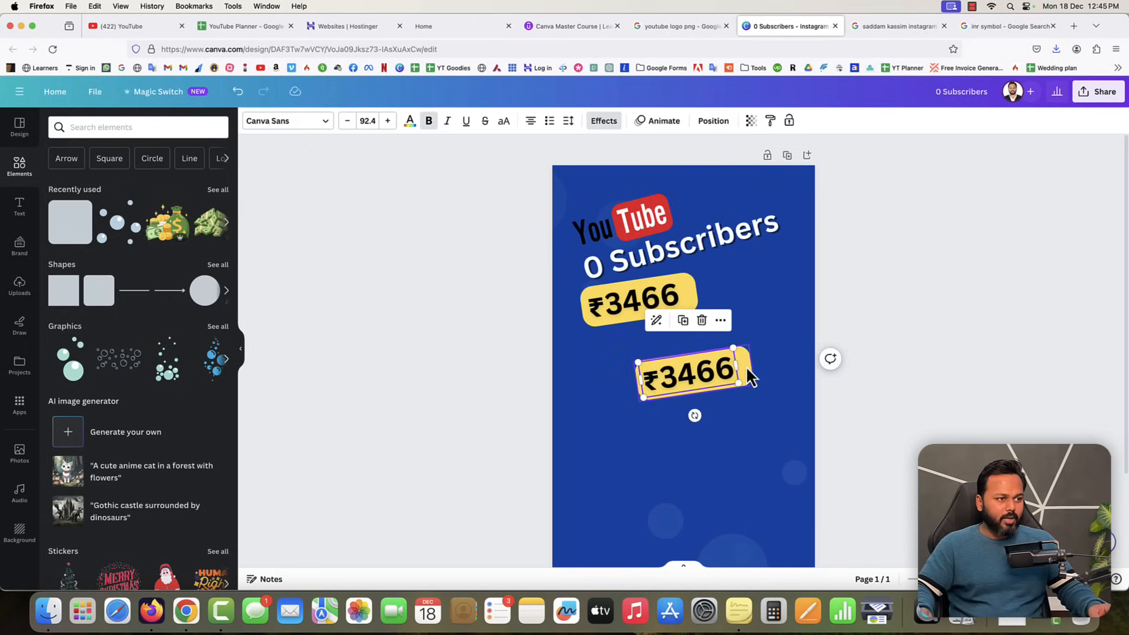
left_click(746, 365, "shift")
left_click_drag(696, 428, 673, 424)
left_click_drag(724, 382, 723, 346)
Replace the copied label's text with "Daily".
double_click(721, 344)
type("Daily")
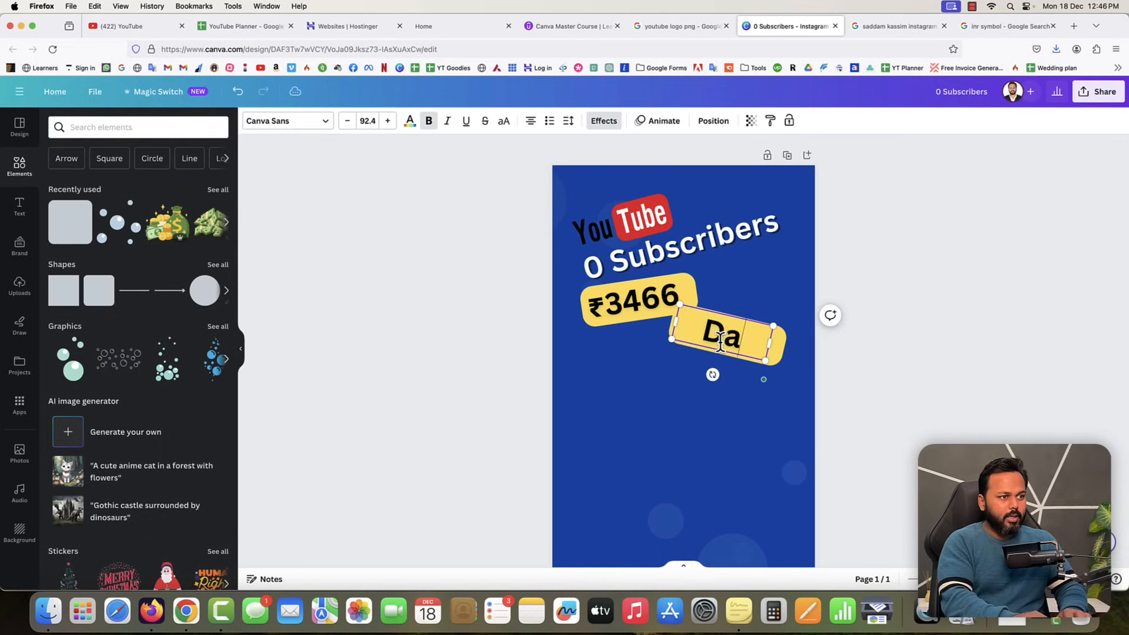
left_click(871, 349)
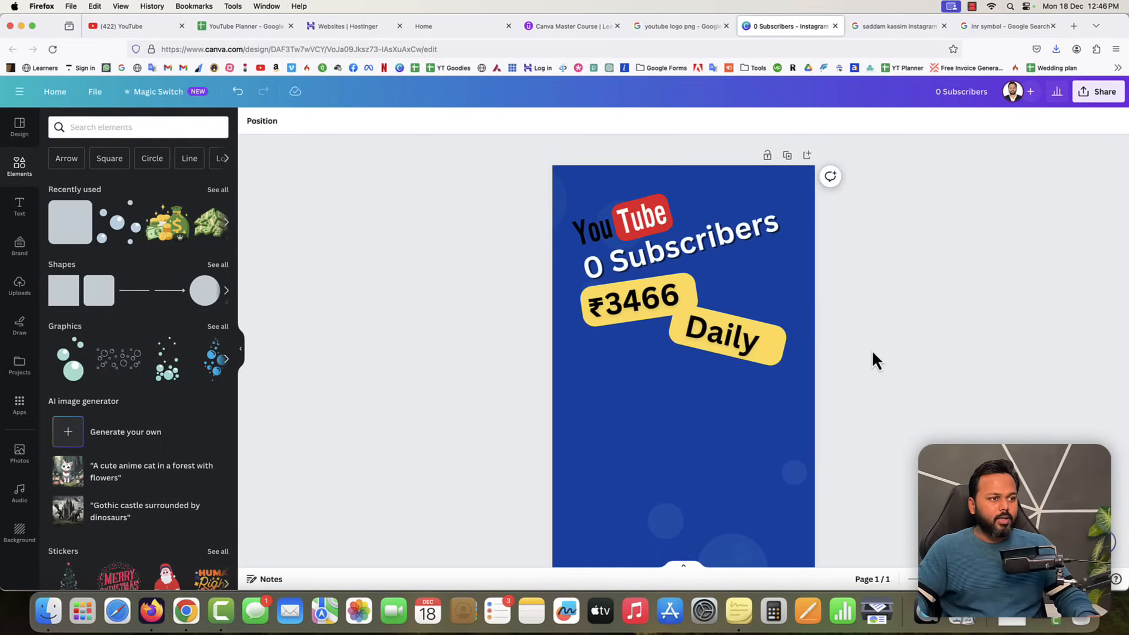
Check the second label's colour on the reference cover and fill the "Daily" rectangle with dark orange #F2630A.
left_click(783, 350)
left_click(876, 27)
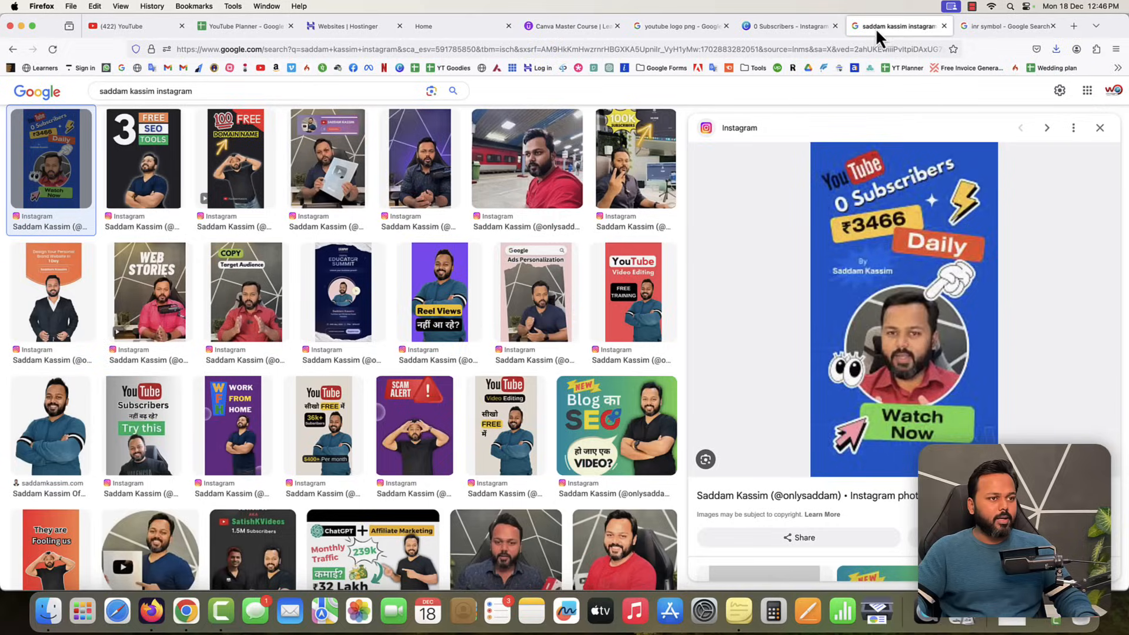
left_click(806, 26)
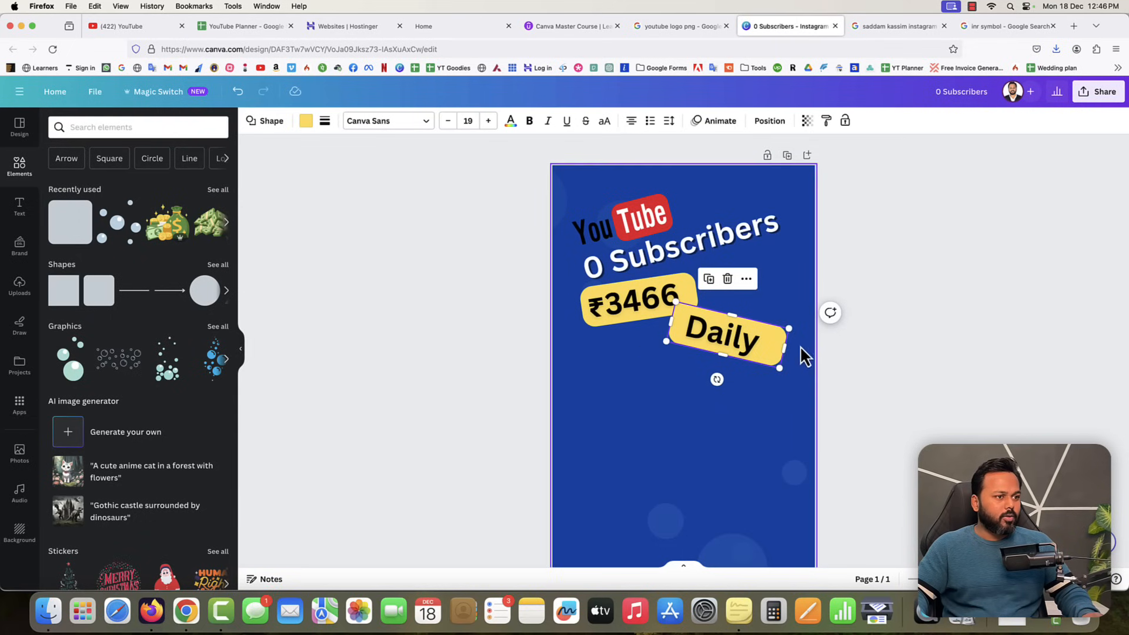
left_click(306, 121)
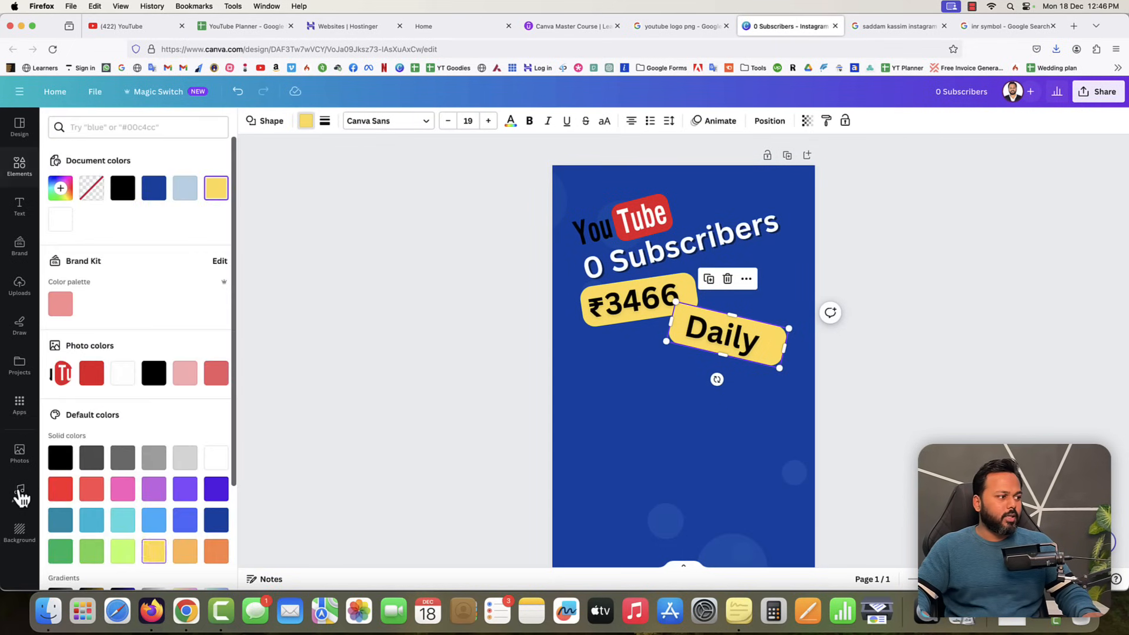
scroll(140, 495, "down", 3)
left_click(216, 432)
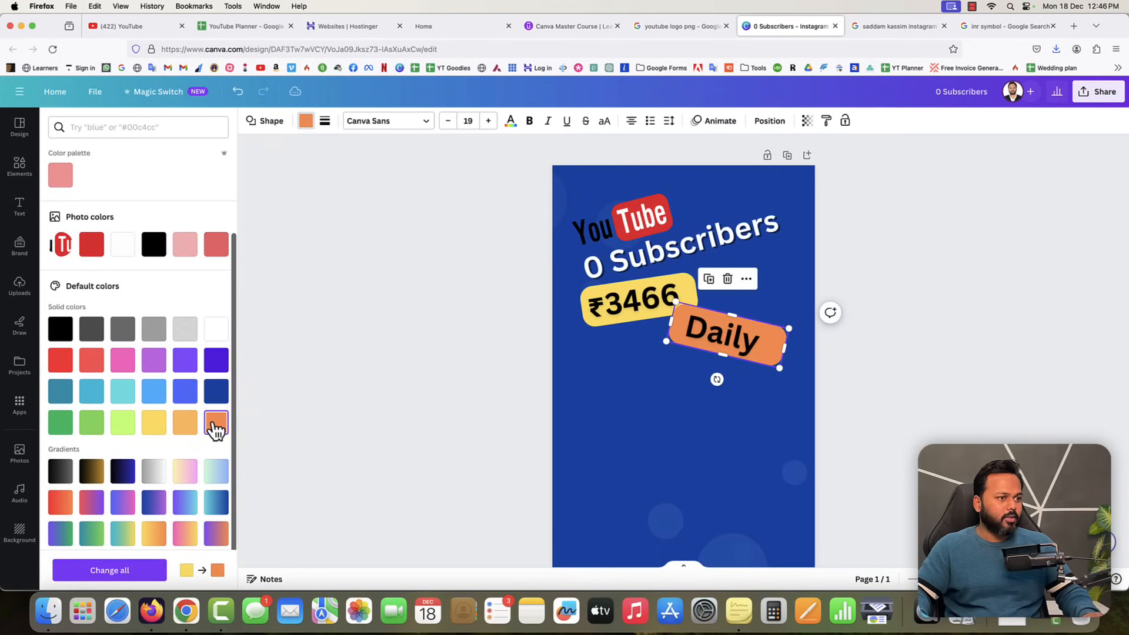
scroll(111, 283, "up", 3)
left_click(60, 188)
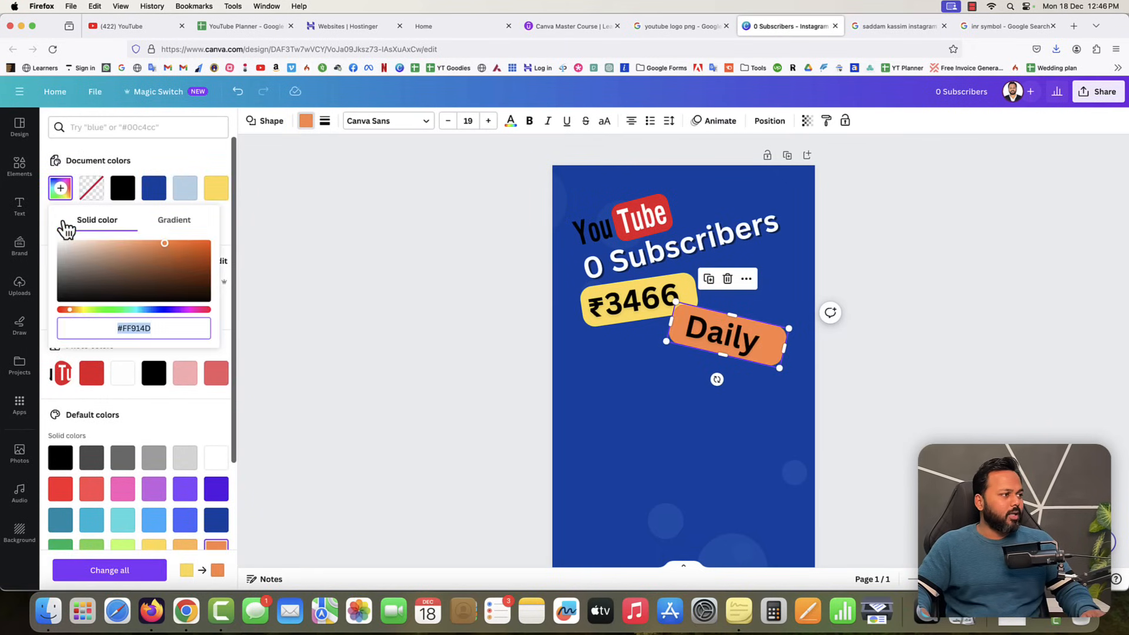
left_click_drag(167, 252, 206, 252)
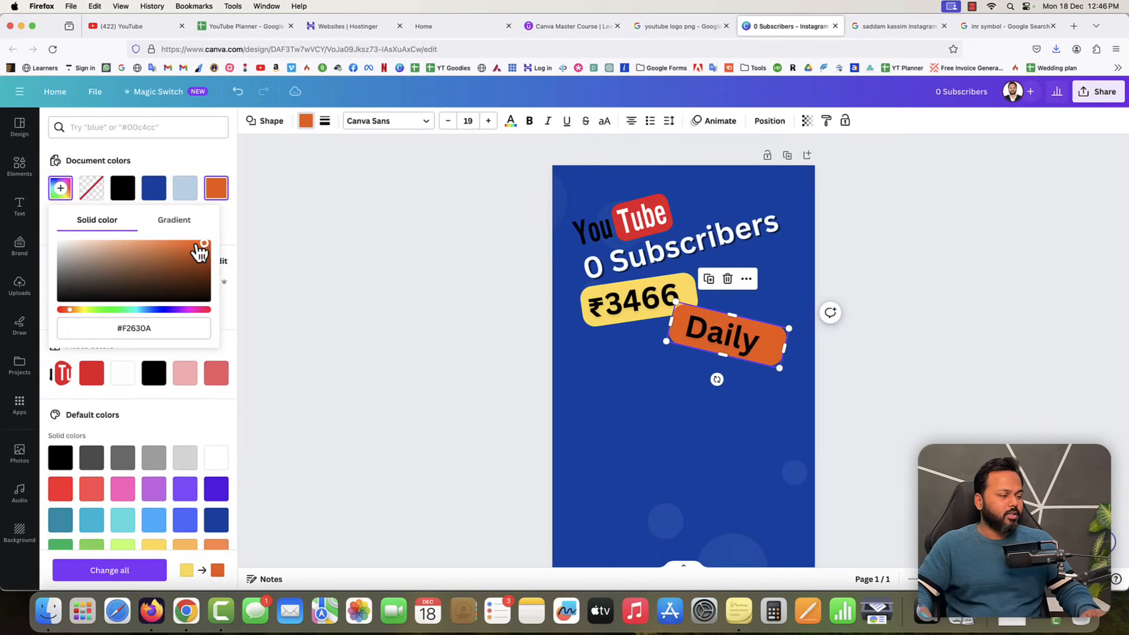
Colour the "Daily" text white.
left_click(738, 338)
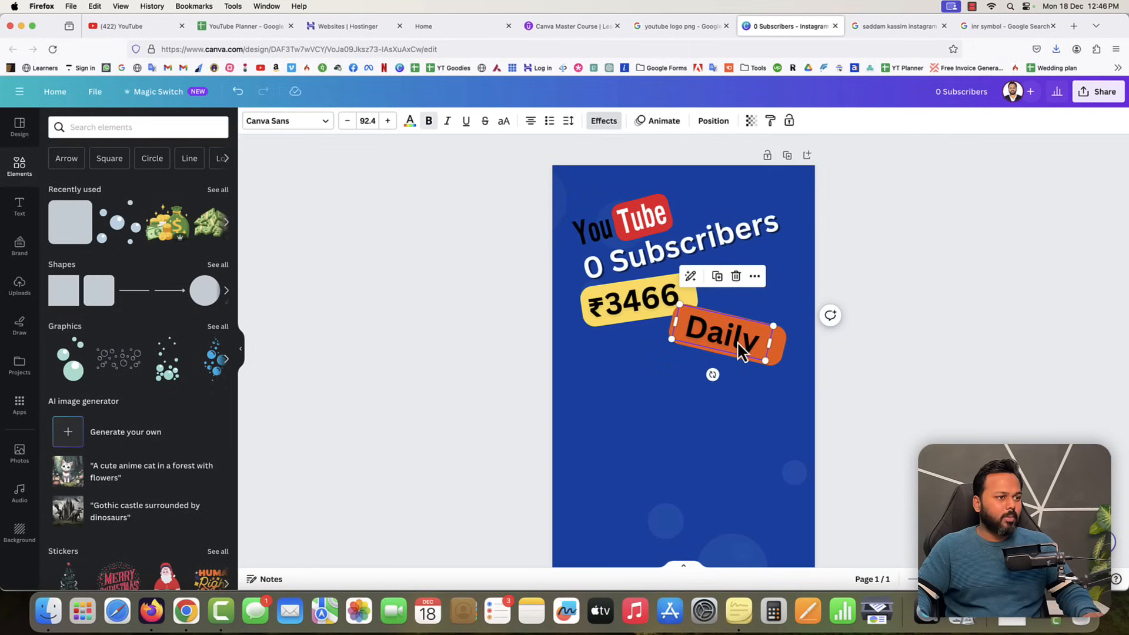
left_click(409, 122)
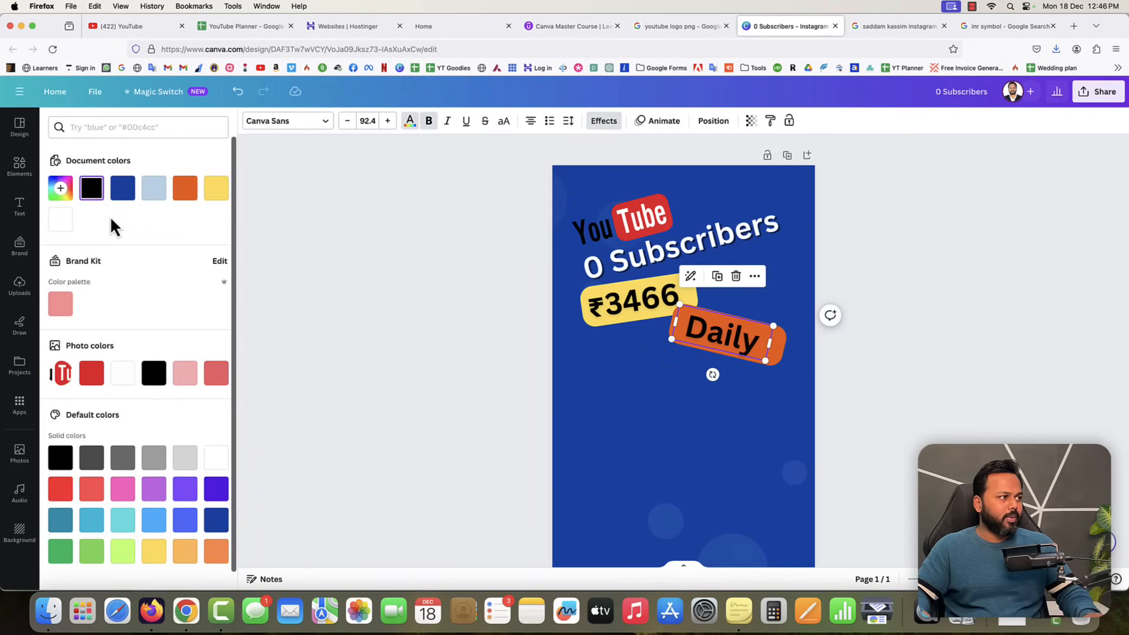
left_click(59, 229)
left_click(369, 255)
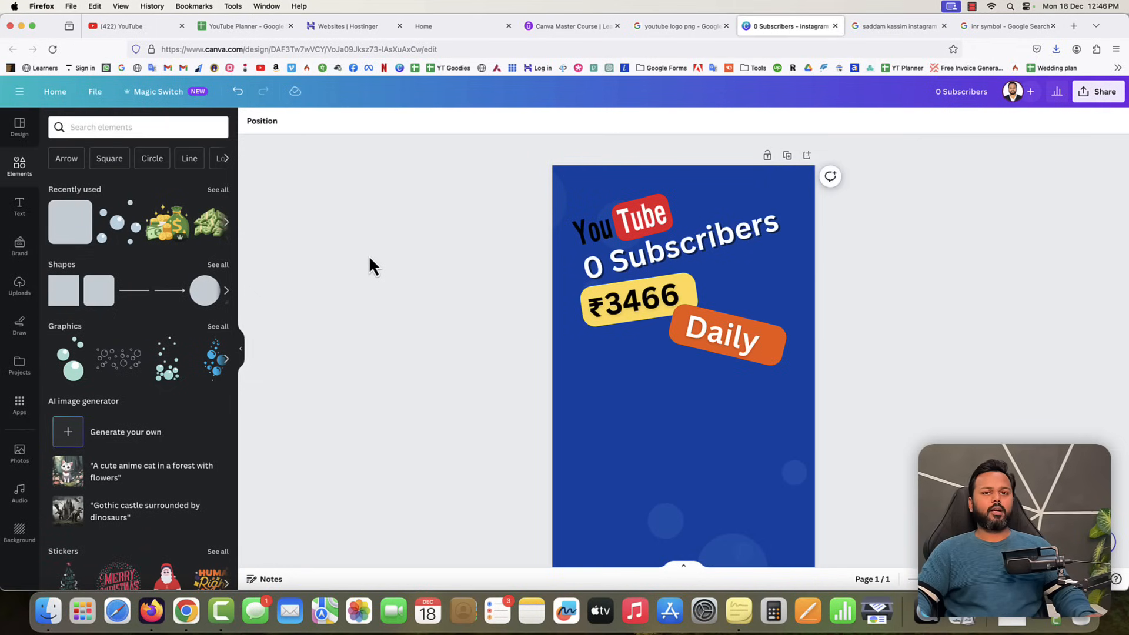
Move the orange "Daily" label slightly up and to the right so it sits beside the "₹3466" label.
left_click_drag(775, 348, 747, 335)
left_click(877, 341)
left_click(936, 353)
scroll(937, 355, "up", 2)
scroll(683, 353, "down", 2)
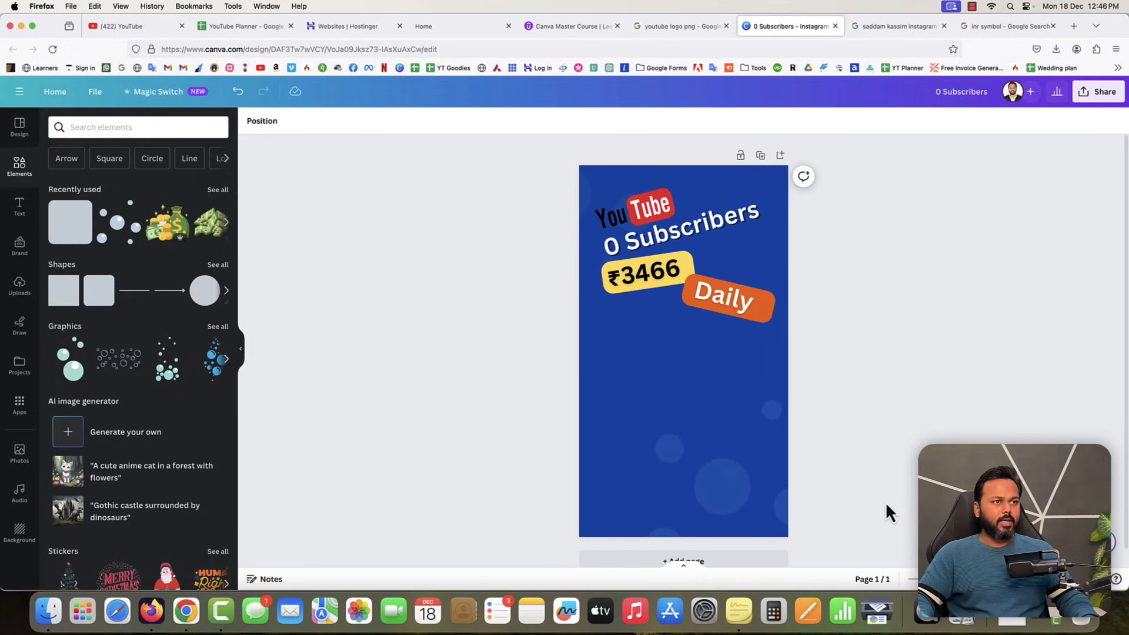
Check the reference cover's byline, add a two-line subheading with "By" and the author's name, and place it below the "₹3466" label.
left_click(881, 30)
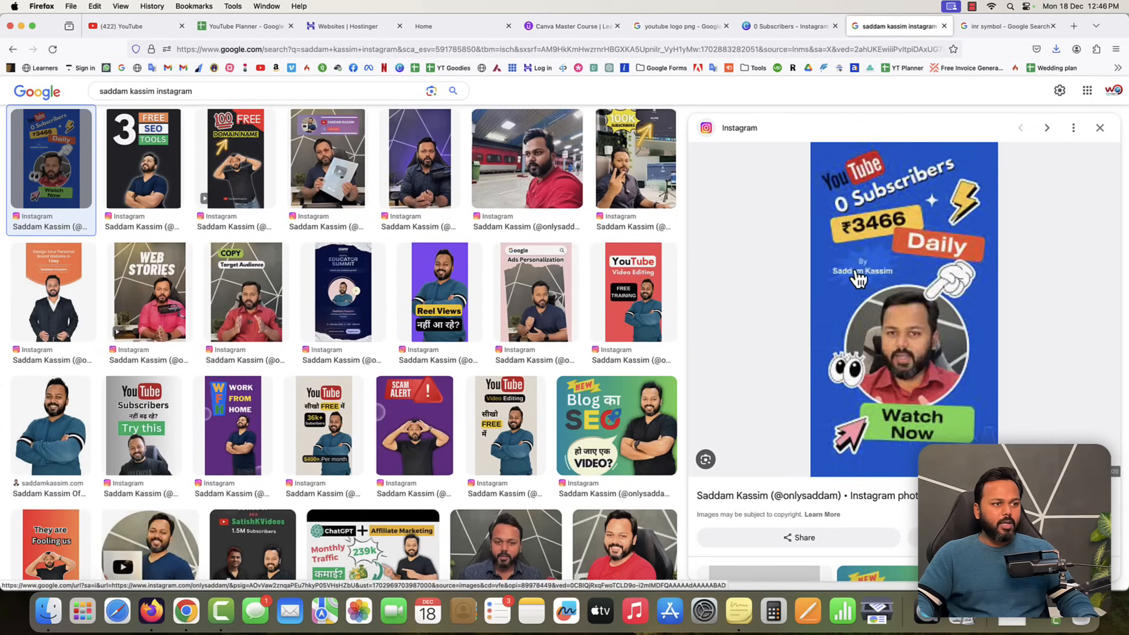
left_click(784, 26)
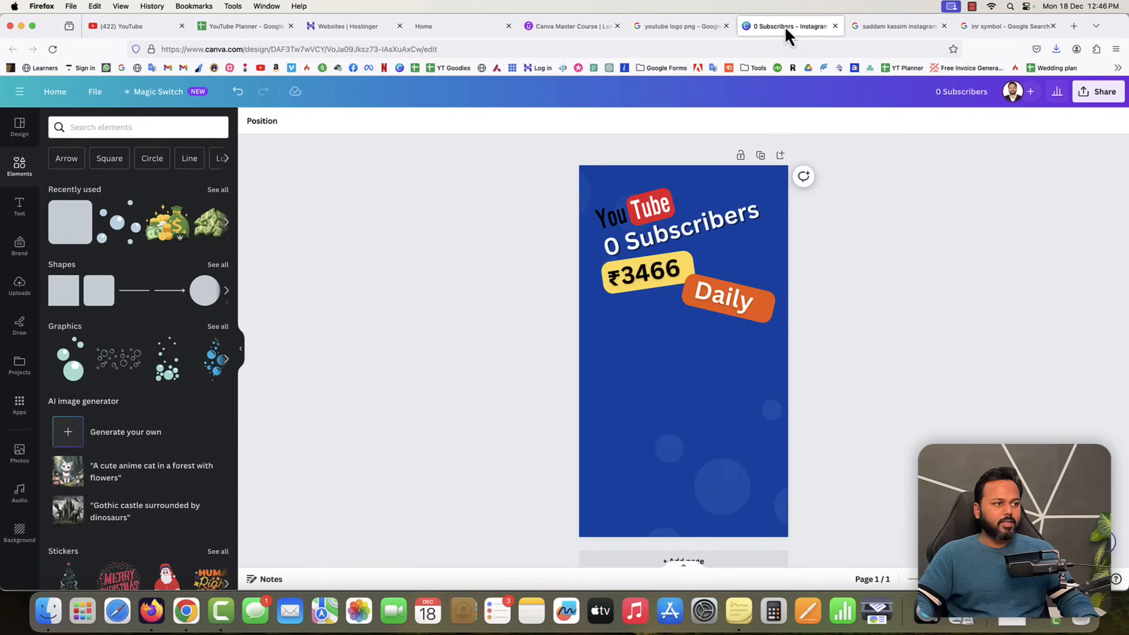
left_click(21, 218)
left_click(136, 295)
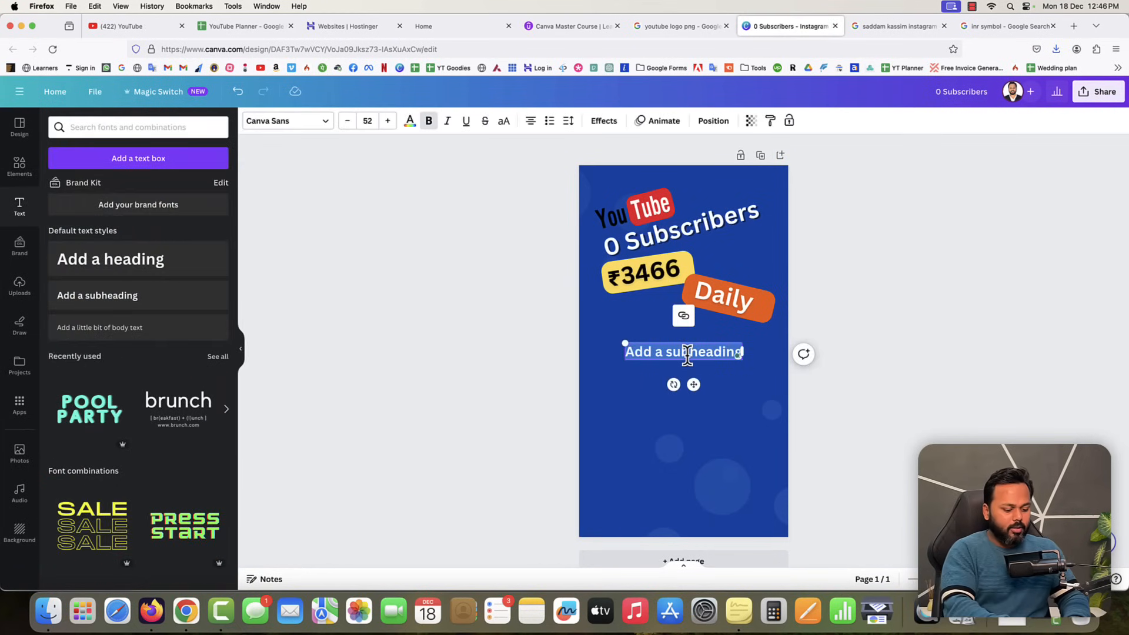
type("By Saddam Kassim")
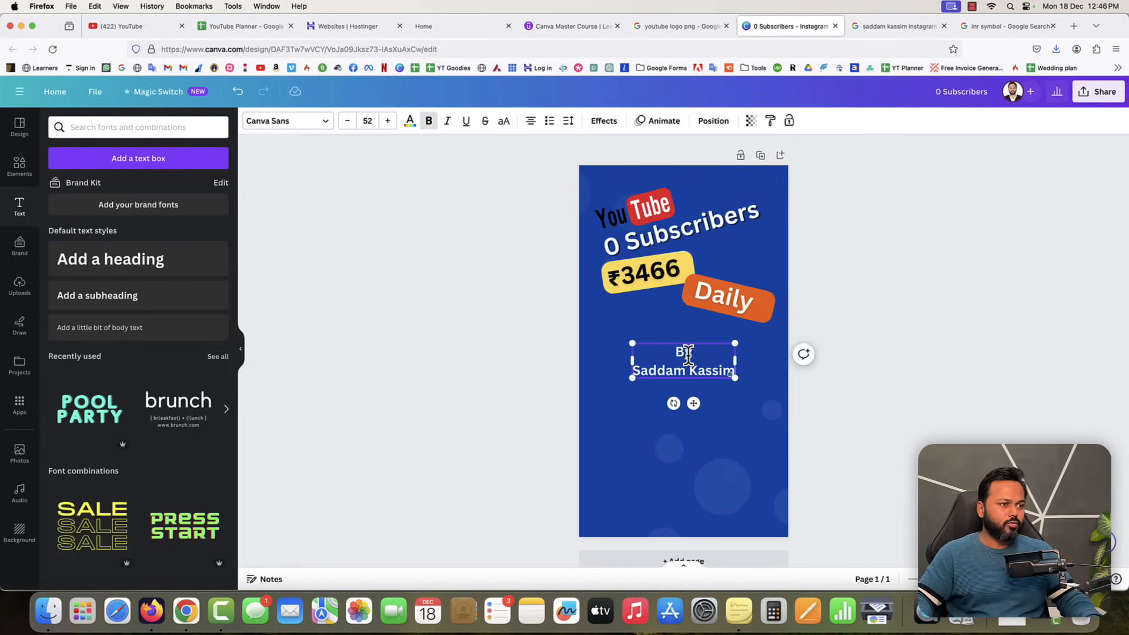
left_click(685, 383)
left_click_drag(684, 371, 651, 327)
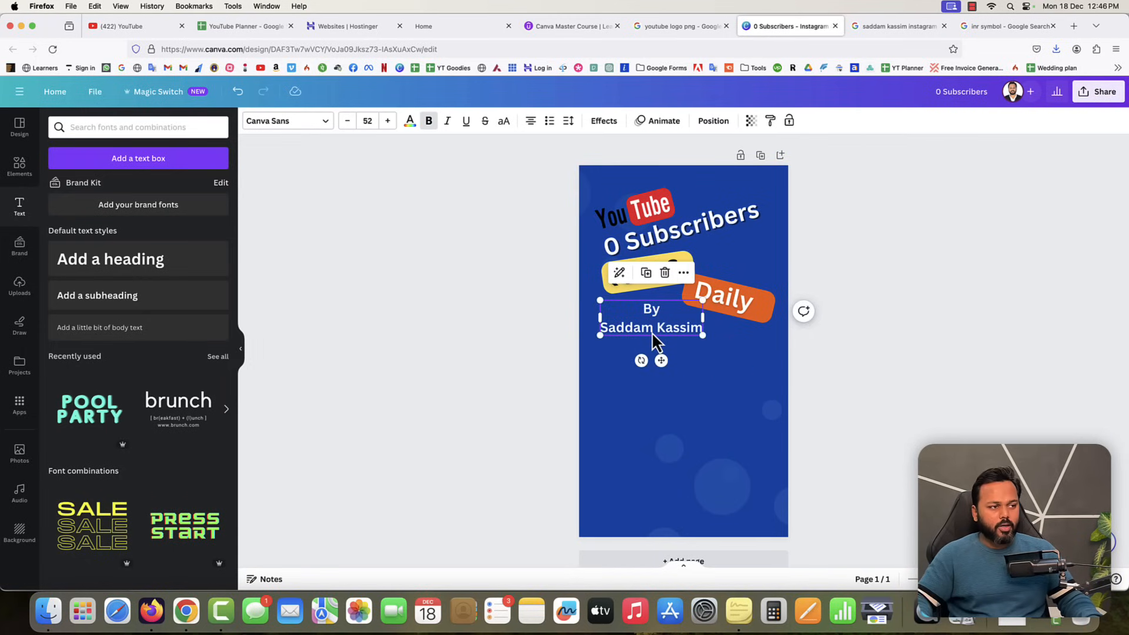
left_click(883, 341)
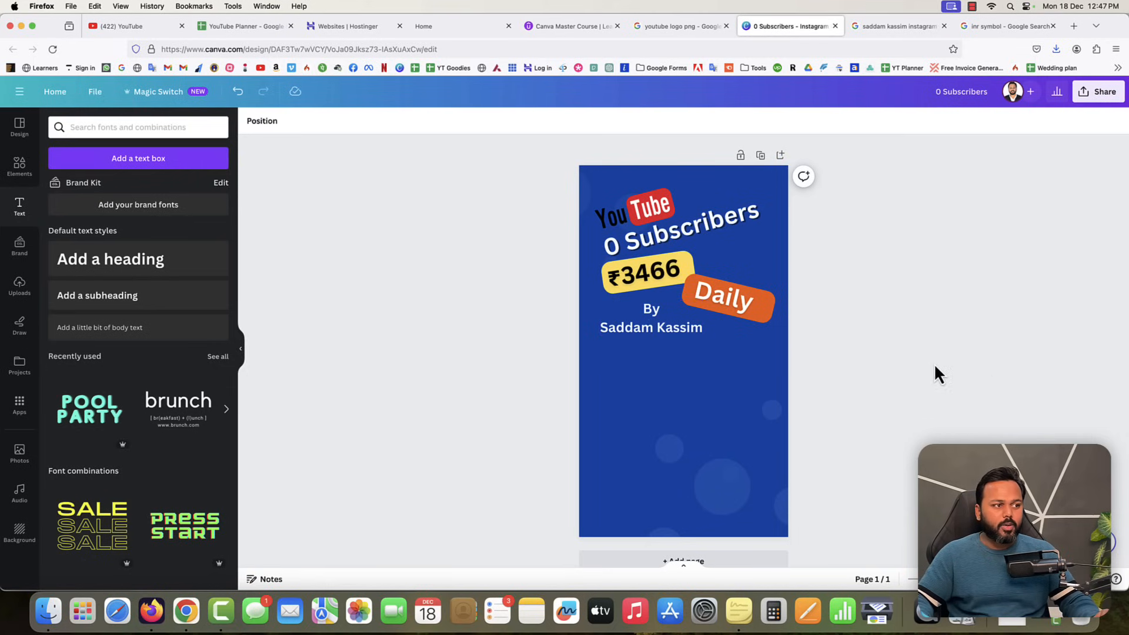
Reduce the line spacing of the byline text slightly.
left_click(628, 333)
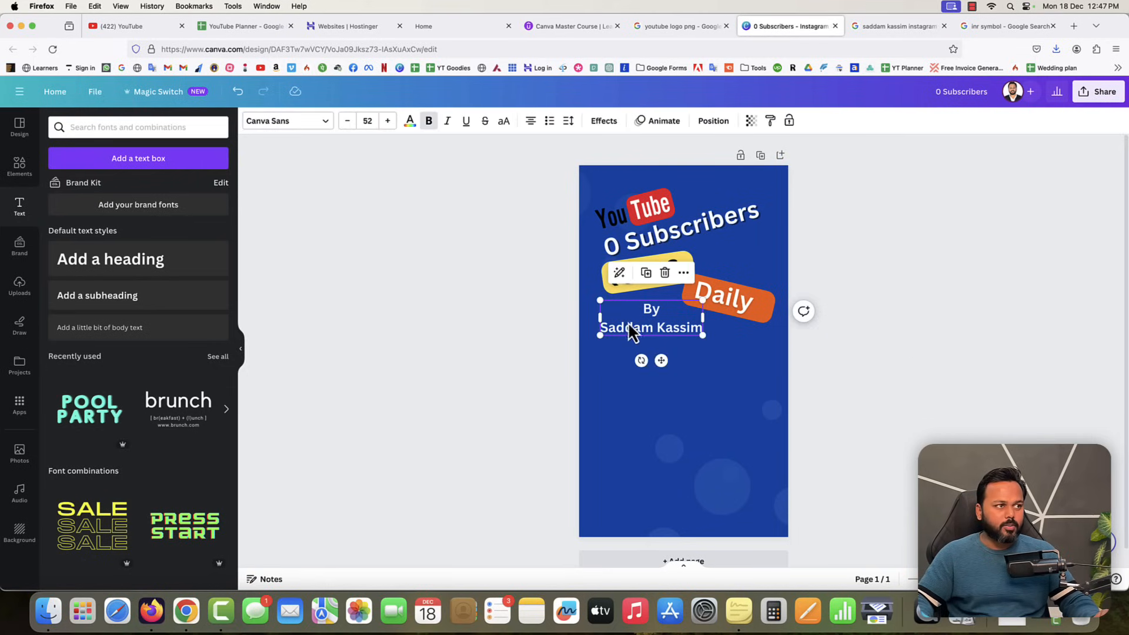
left_click(569, 122)
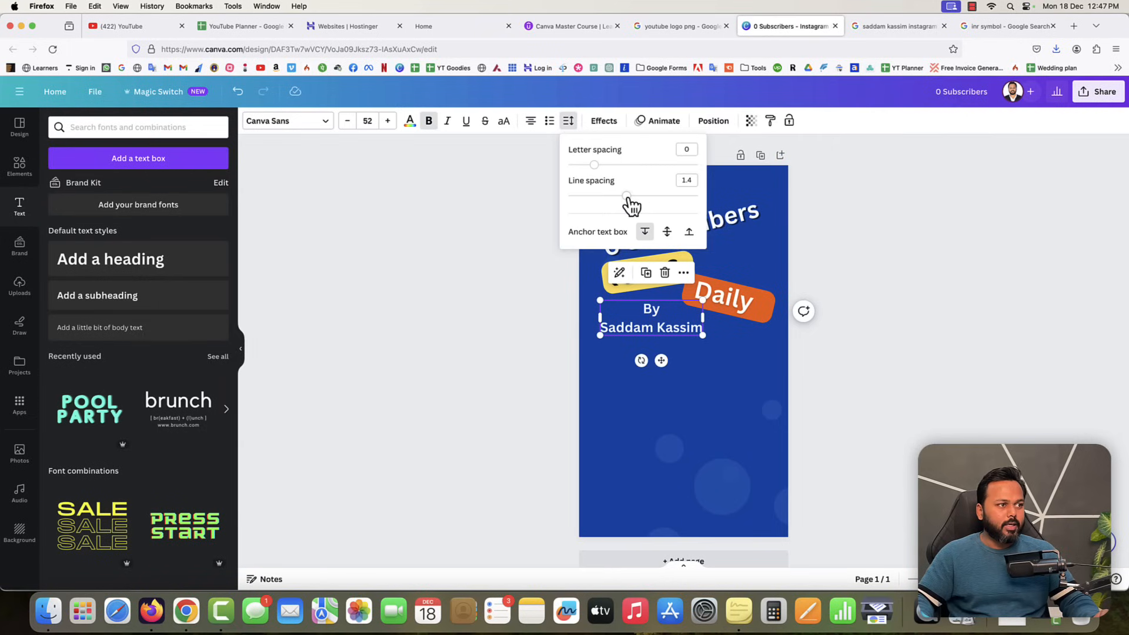
mouse_move(627, 197)
left_mouse_down()
mouse_move(682, 196)
mouse_move(566, 197)
mouse_move(617, 202)
left_mouse_up()
left_click(926, 287)
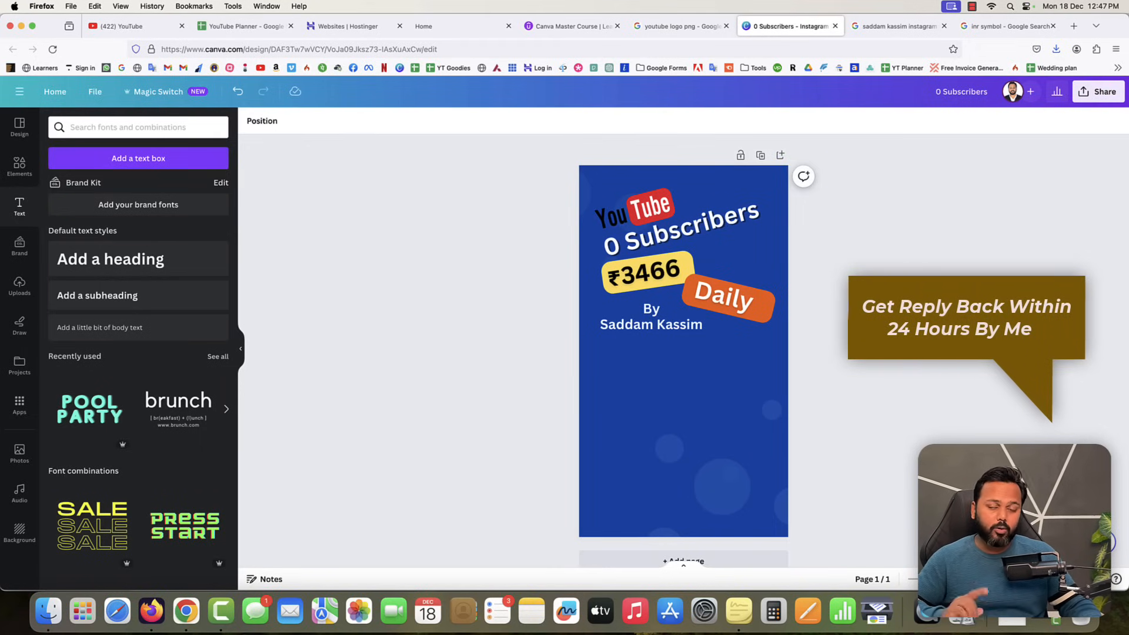
Check the reference cover's portrait, find a circular frame among the elements by searching "frame", and place it below the byline.
left_click(889, 29)
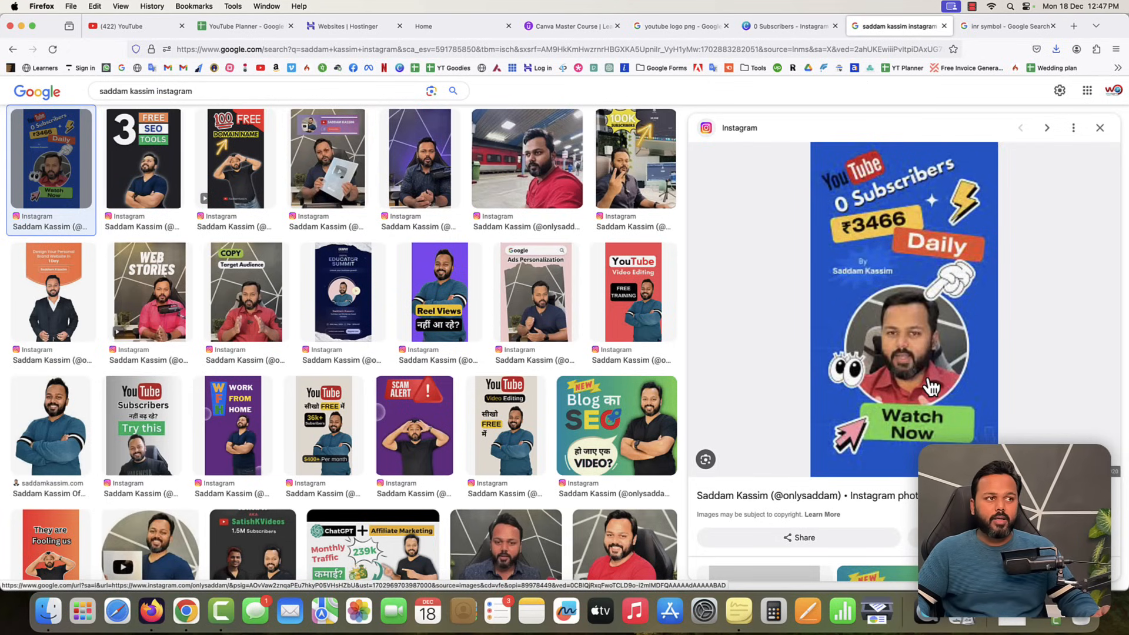
left_click(781, 28)
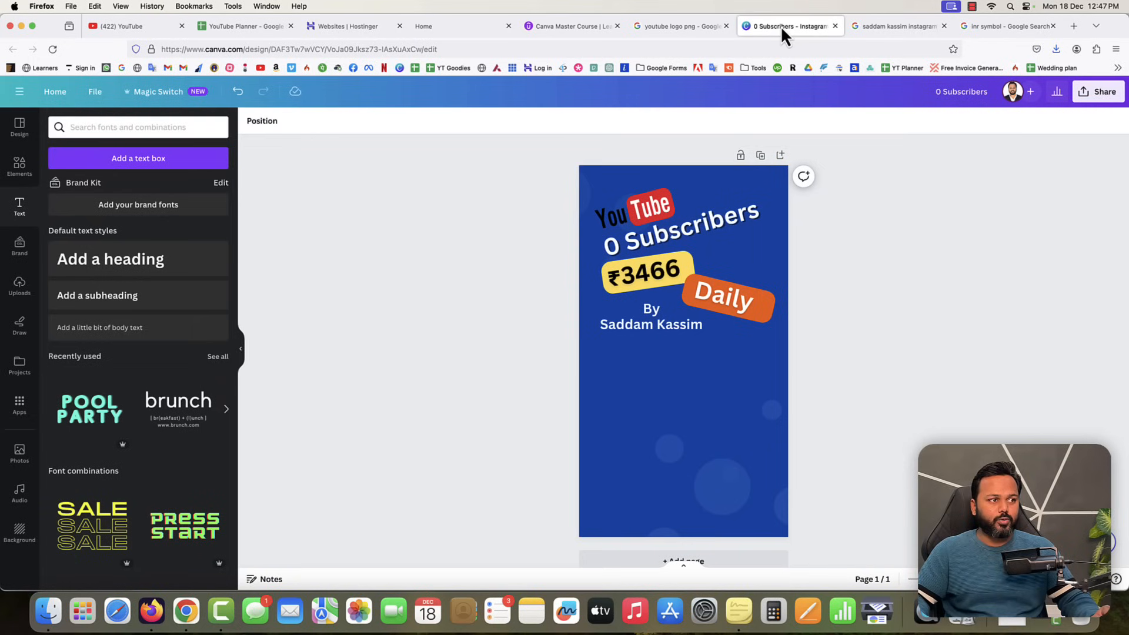
left_click(23, 167)
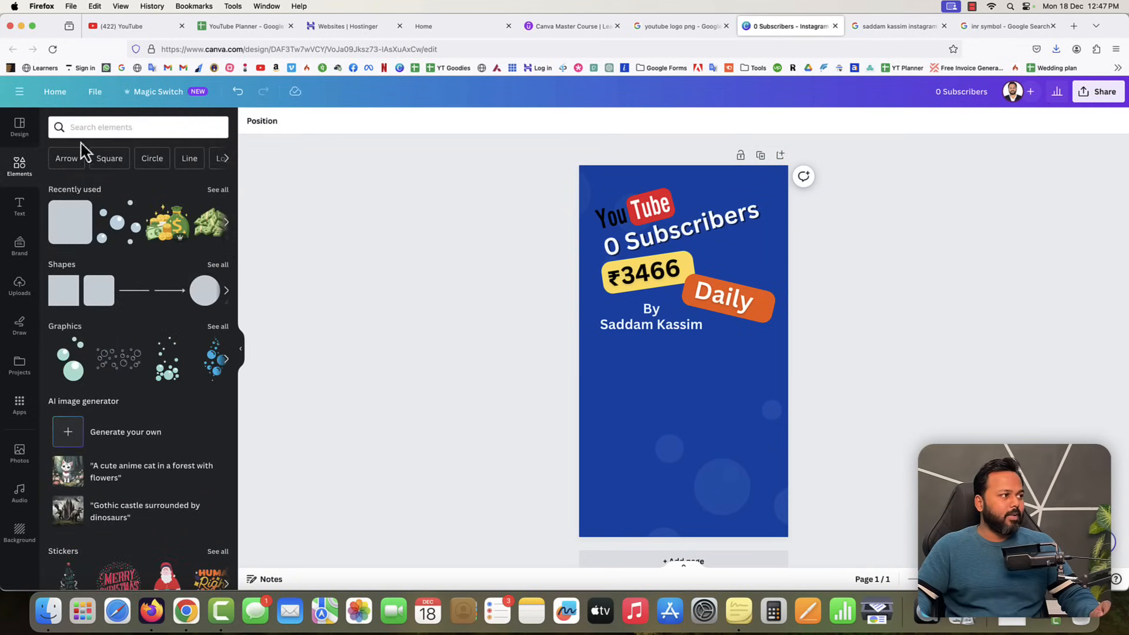
left_click(94, 128)
type("frame")
key("Return")
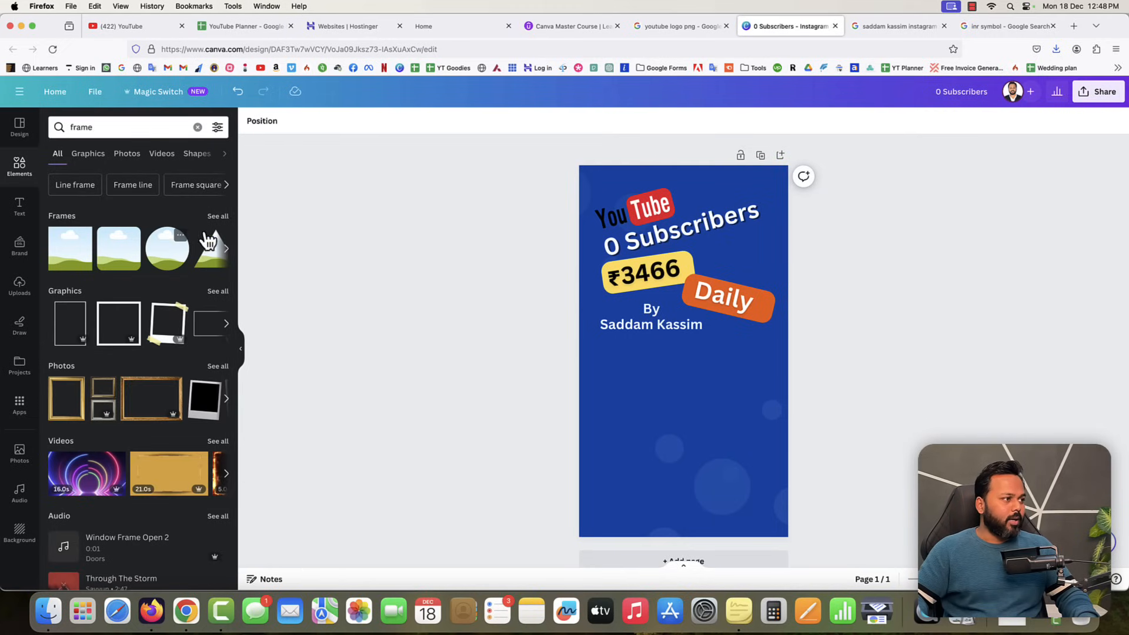
left_click(218, 216)
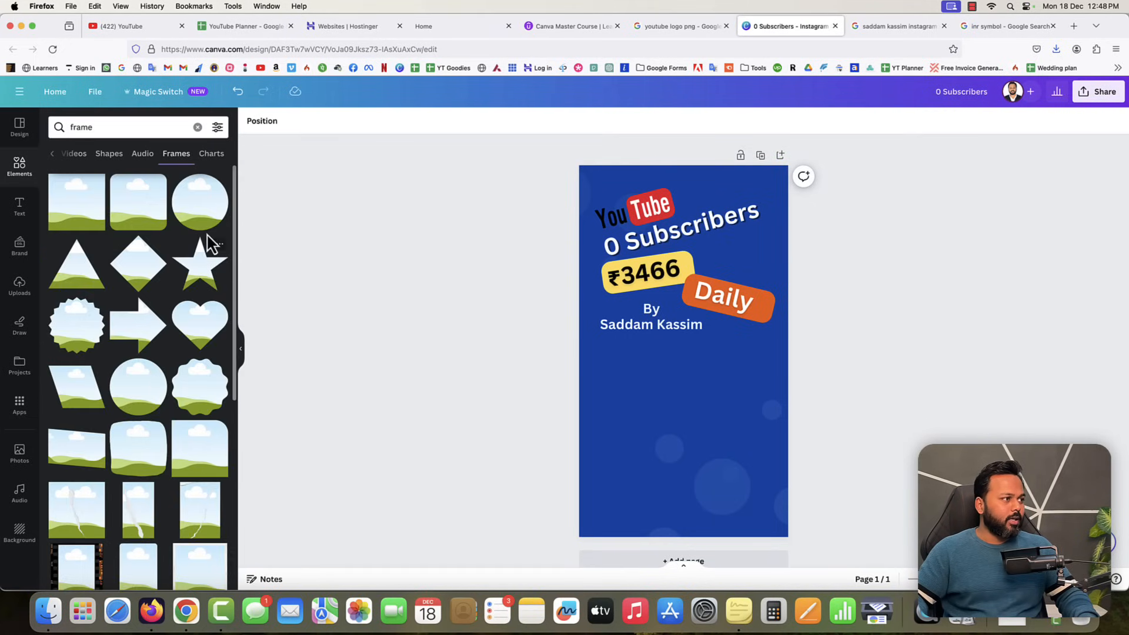
left_click(203, 216)
left_click_drag(675, 373, 680, 403)
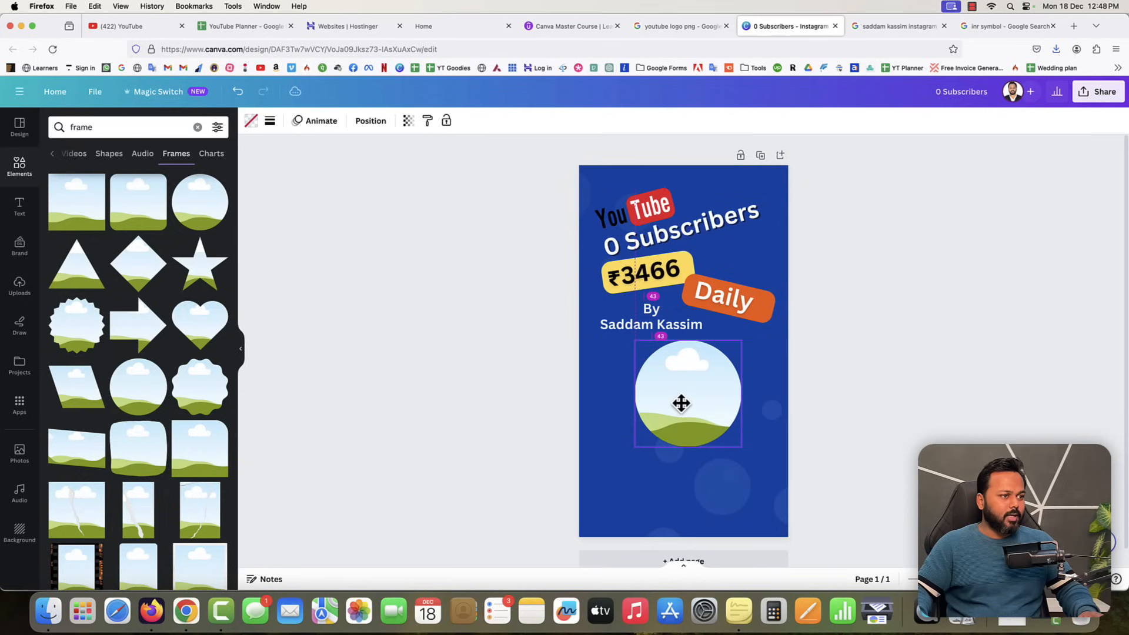
left_click(921, 426)
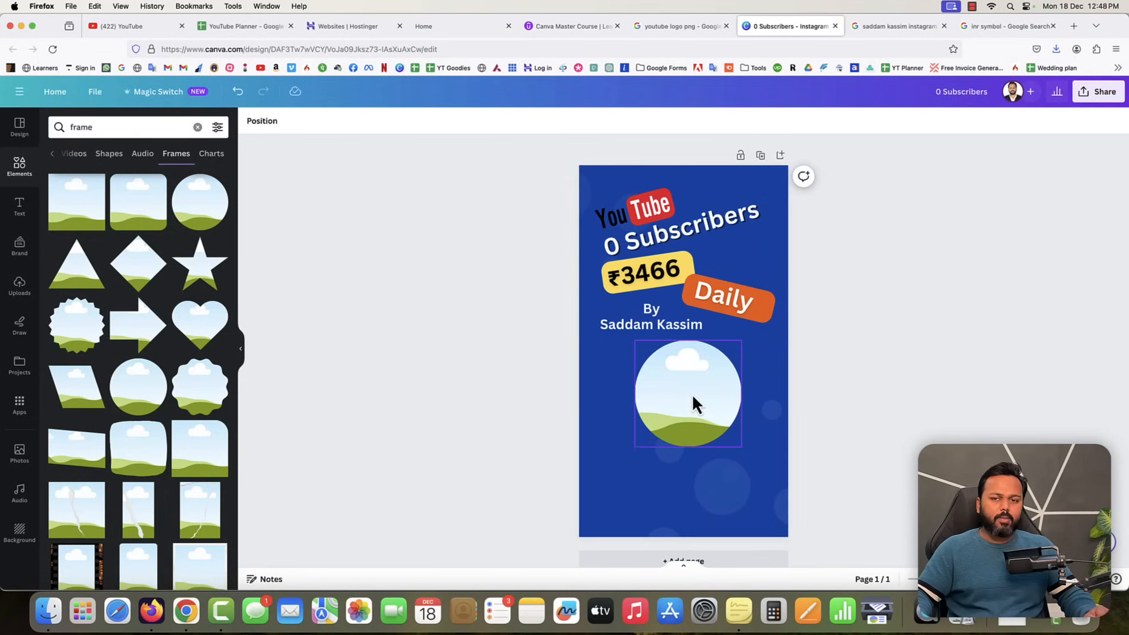
Fill the circular frame with the uploaded crossed-arms portrait, then enlarge and reposition the photo within its crop so the man fills the circle.
left_click(18, 289)
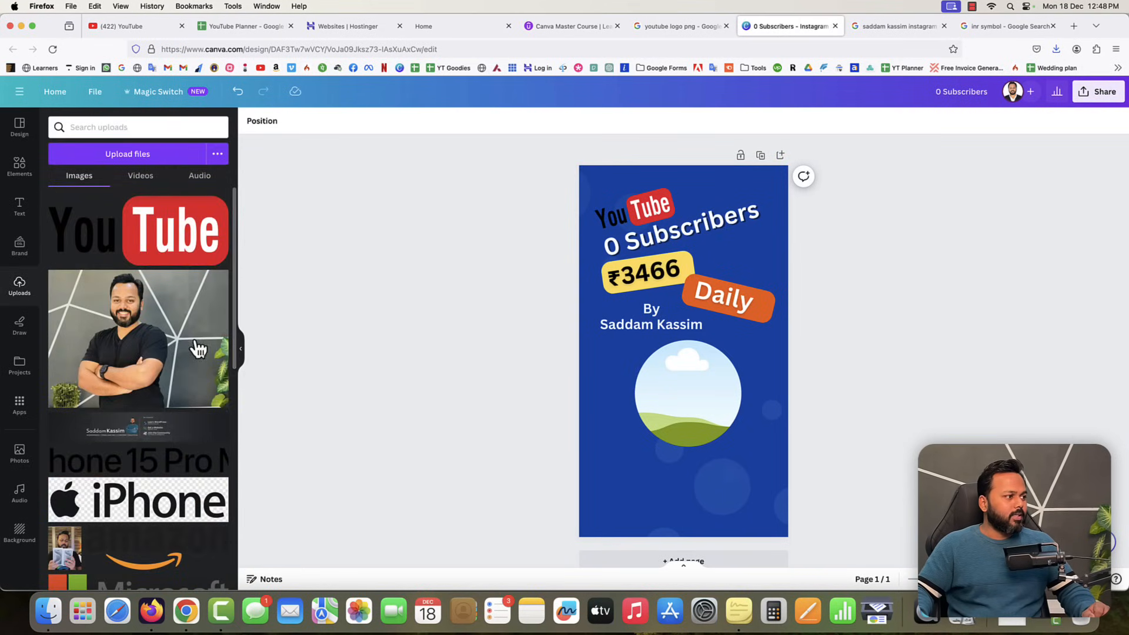
left_click_drag(118, 337, 673, 383)
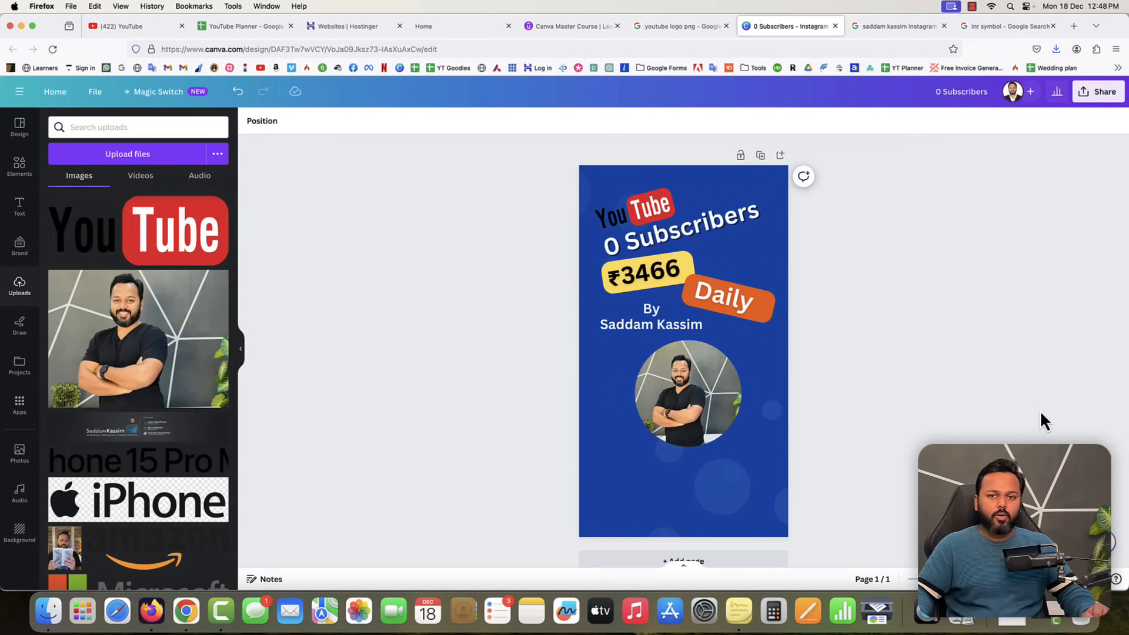
left_click(709, 415)
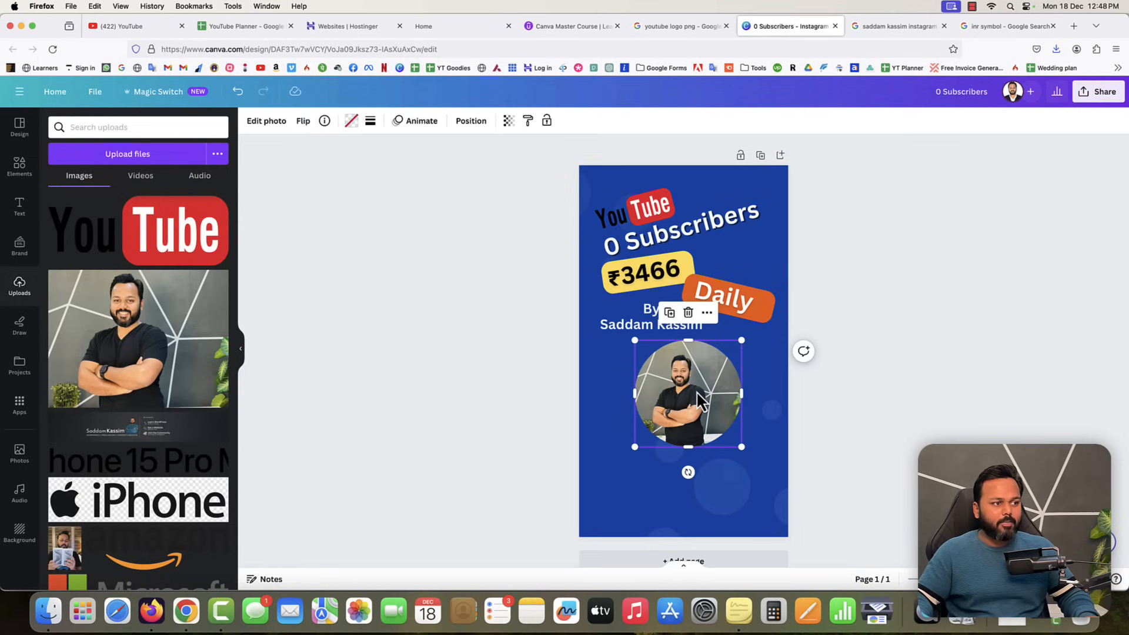
left_click(267, 122)
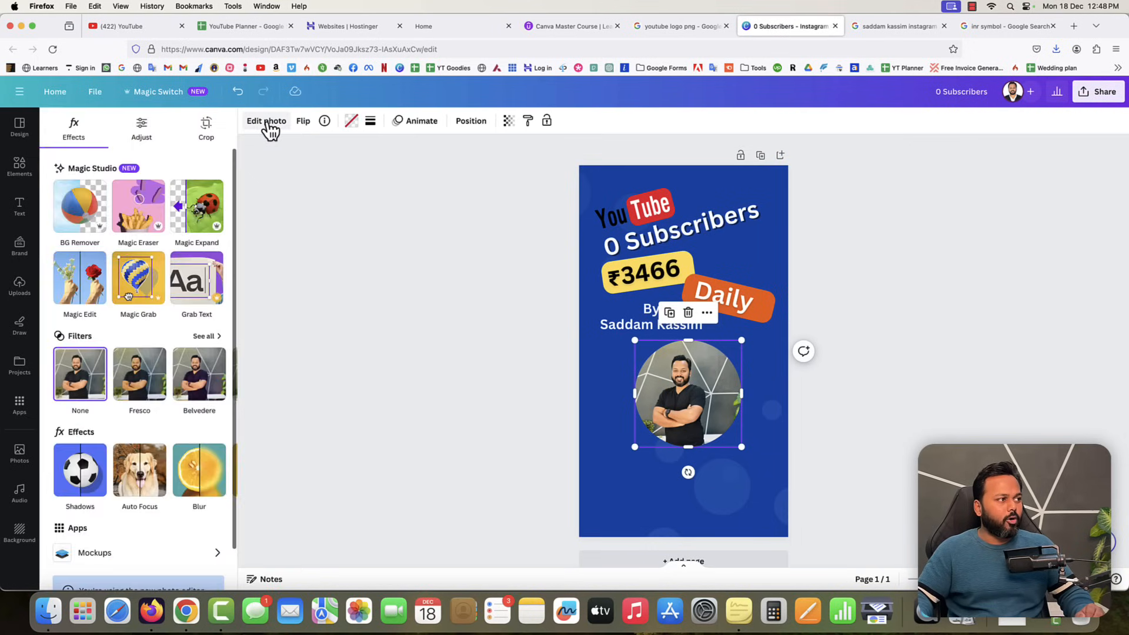
left_click(206, 128)
left_click_drag(739, 465, 771, 505)
left_click_drag(635, 323, 614, 308)
left_click_drag(713, 403, 719, 400)
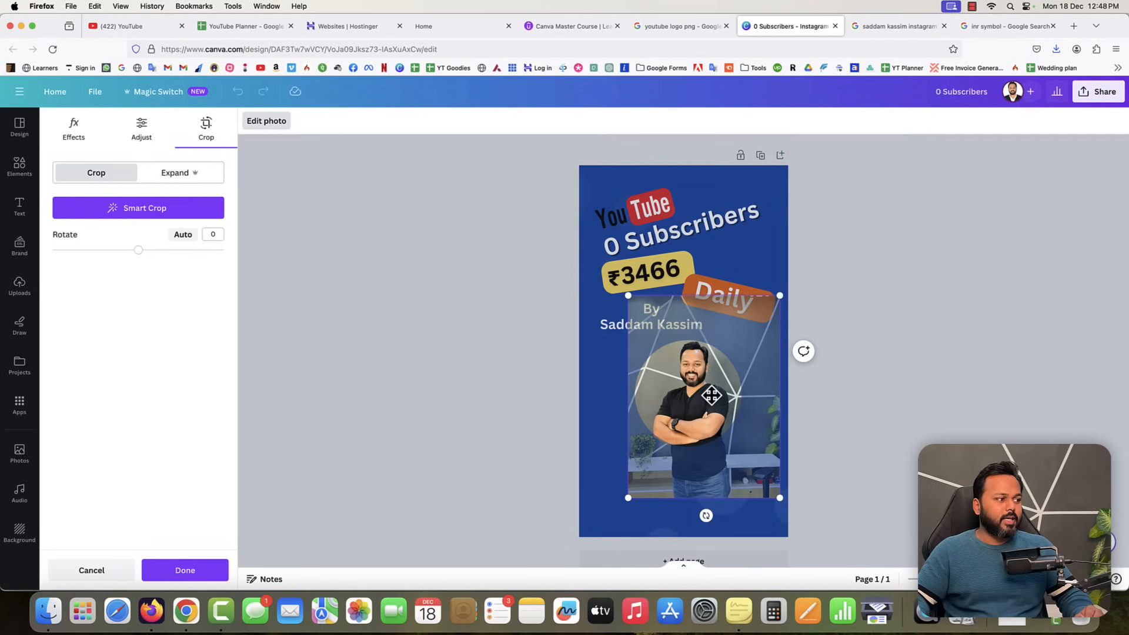
left_click(197, 576)
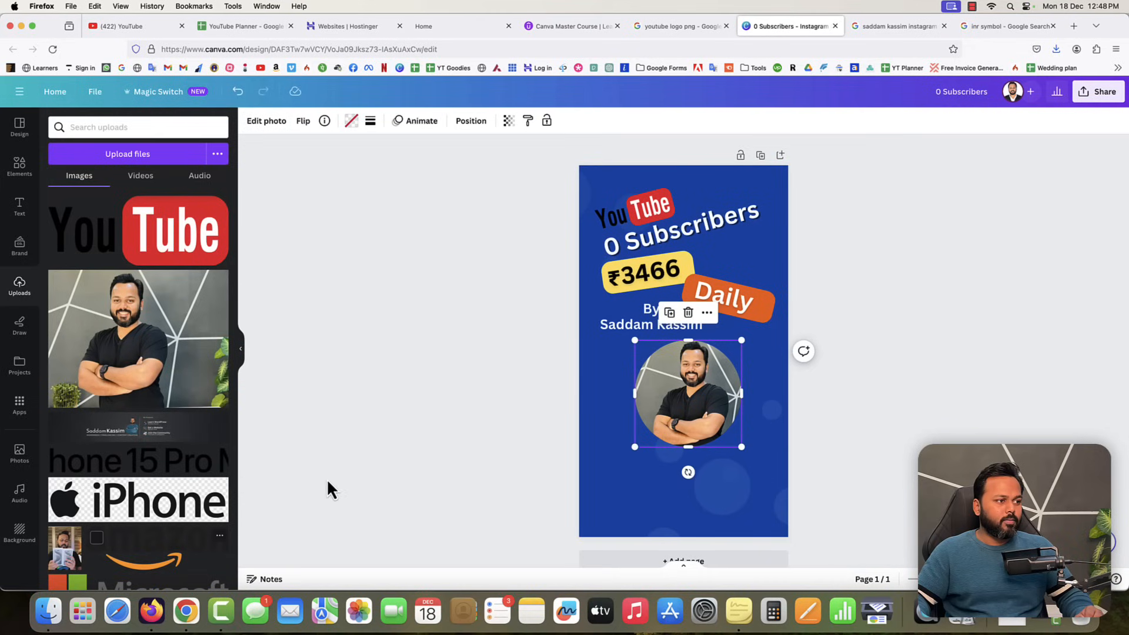
left_click(362, 438)
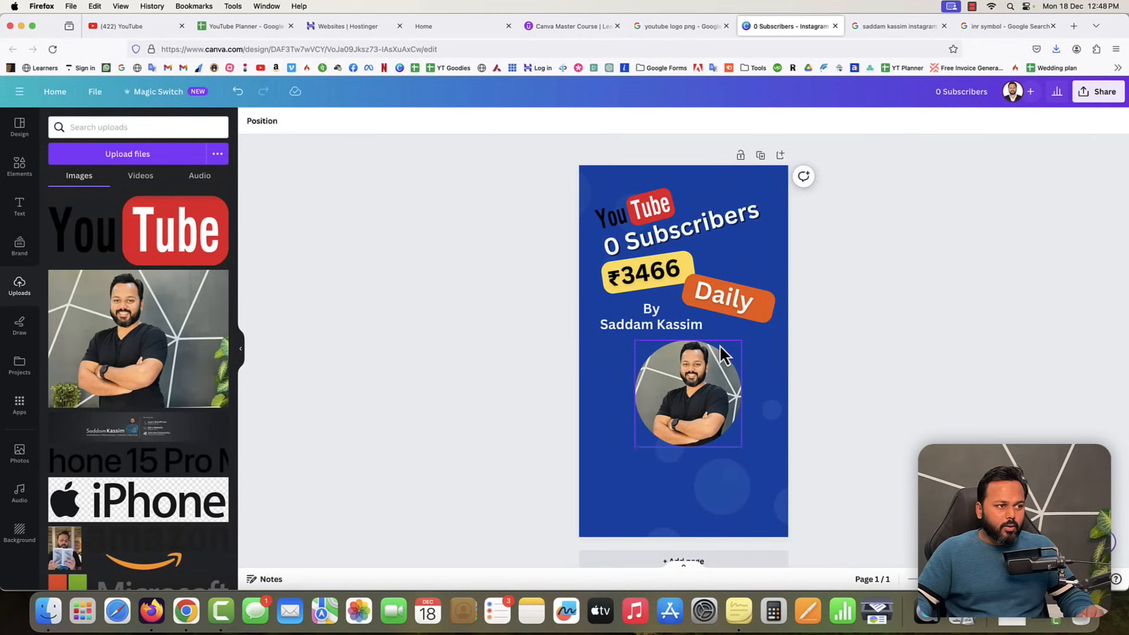
left_click(19, 167)
double_click(101, 126)
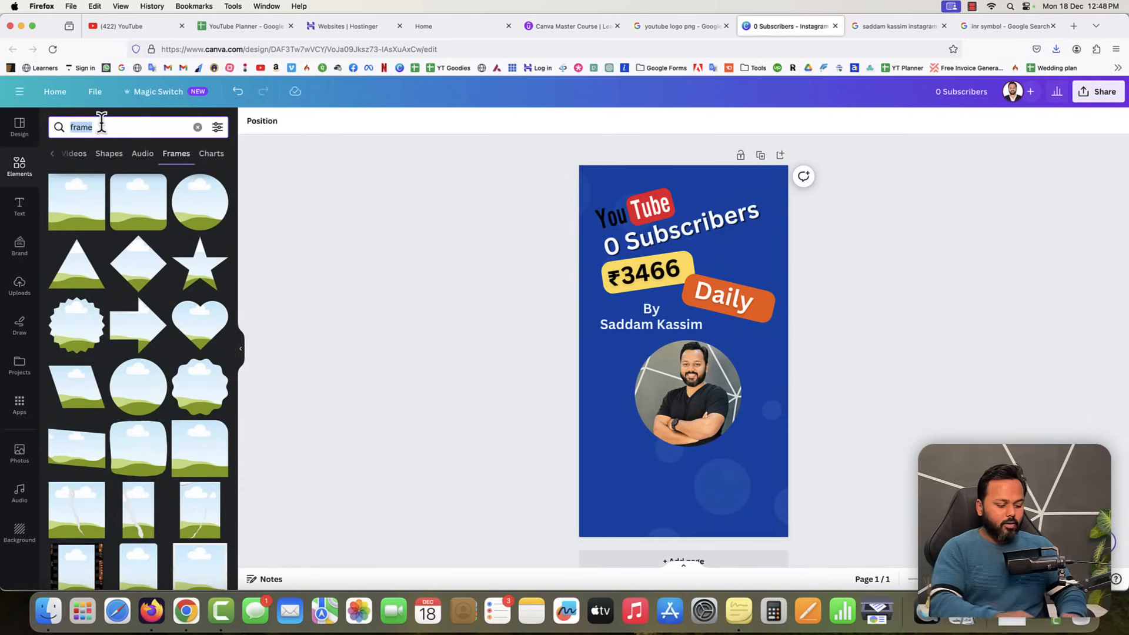
type("neon")
key("Return")
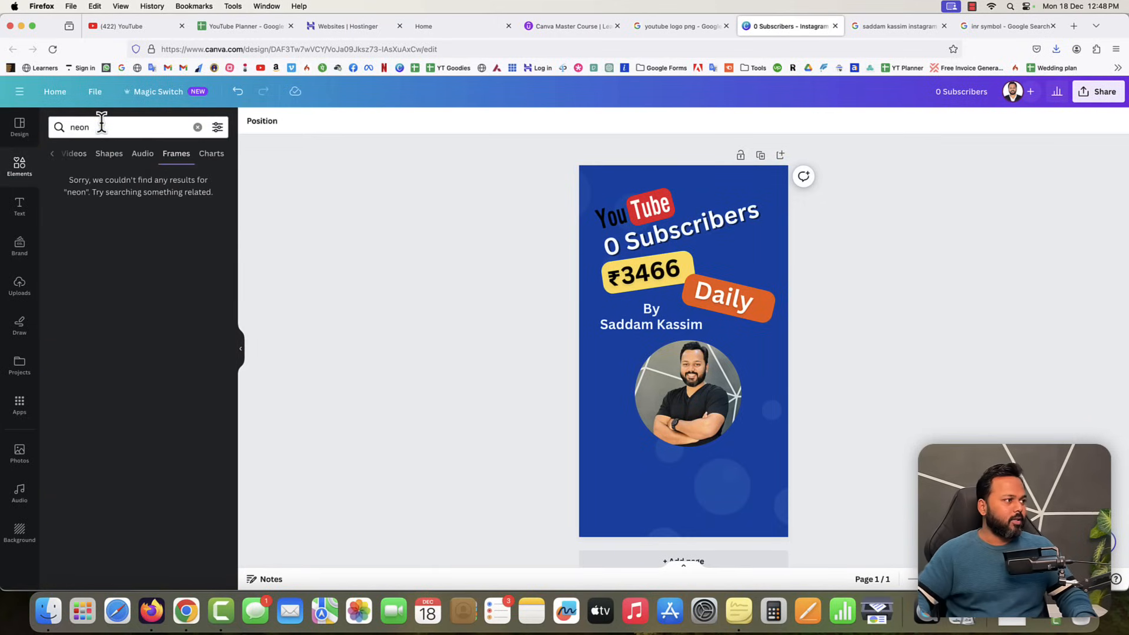
left_click(198, 127)
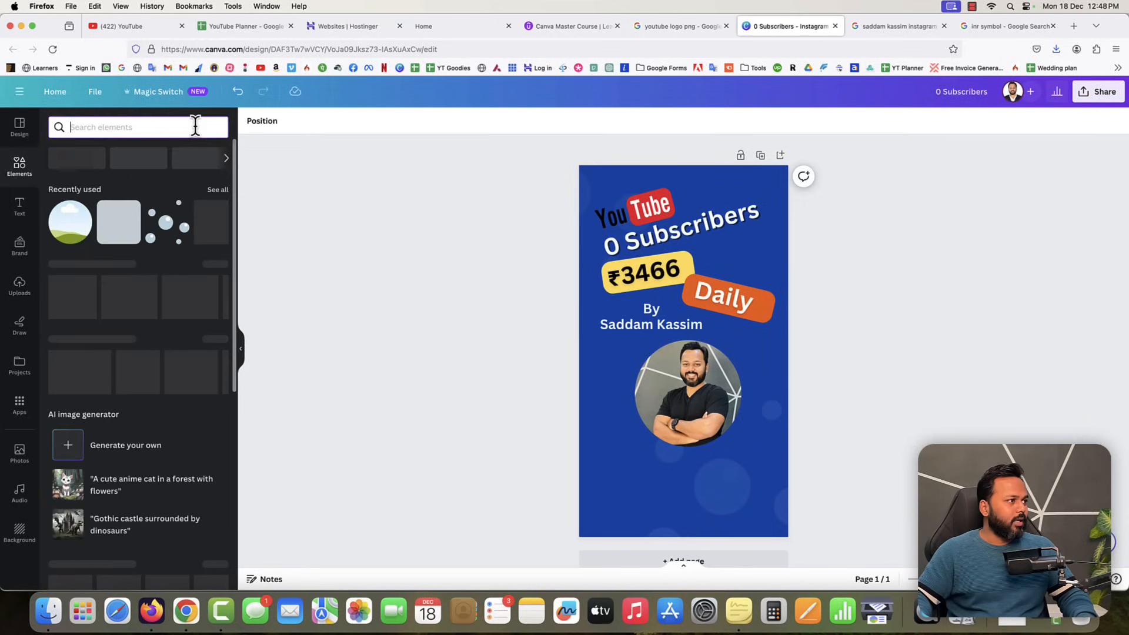
Search the elements for "circle" and add the glowing orange fire ring photo to the cover.
type("ci")
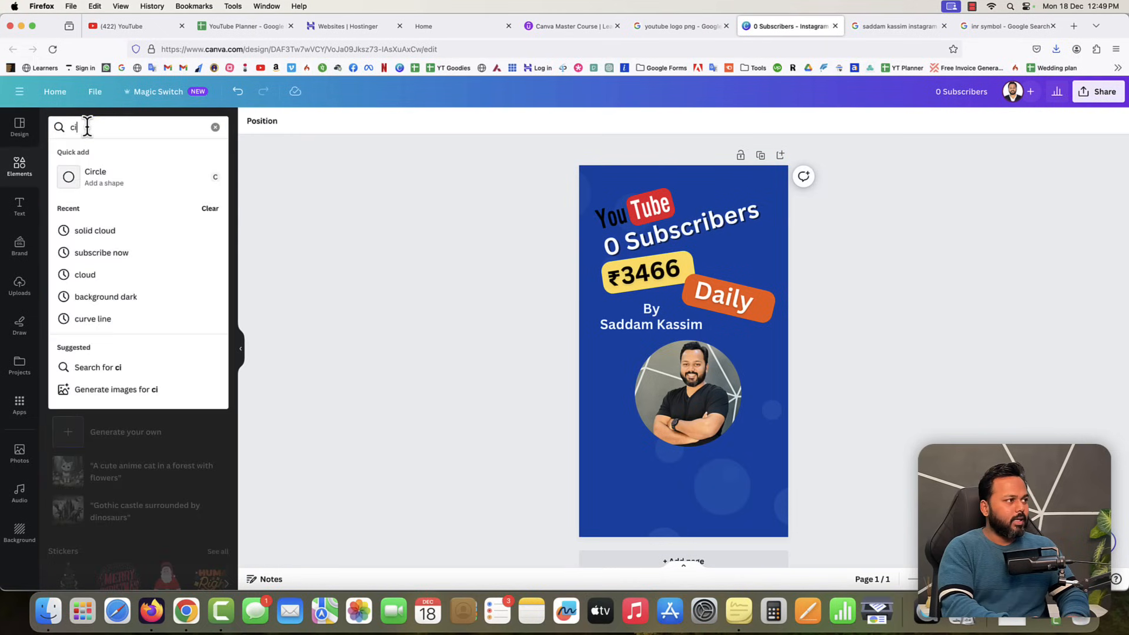
type("rcle")
key("Return")
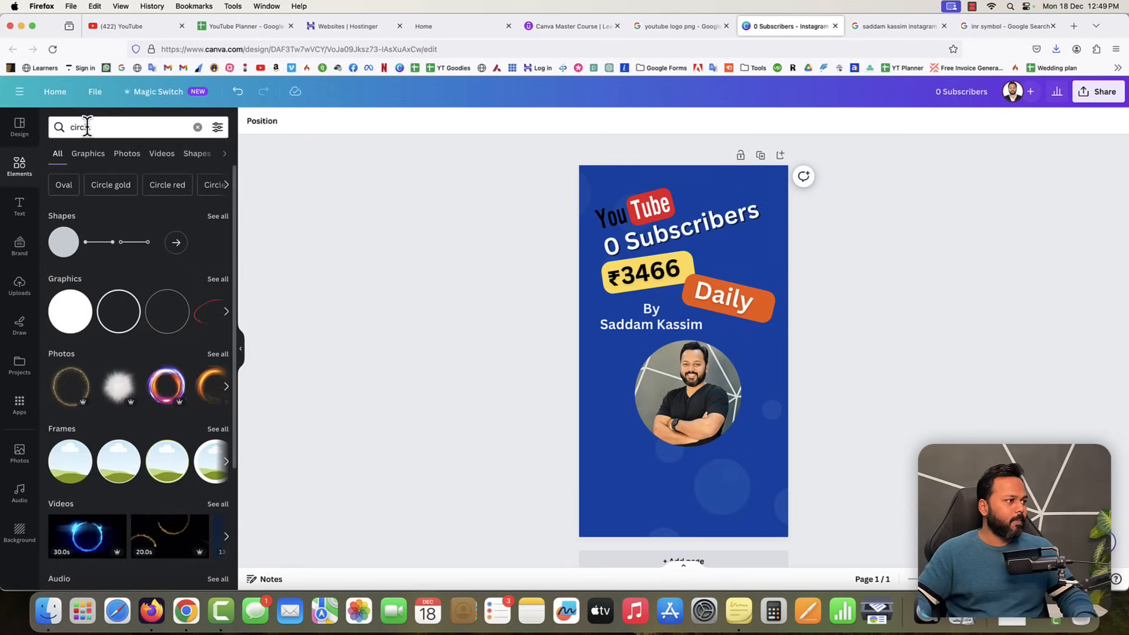
left_click(217, 356)
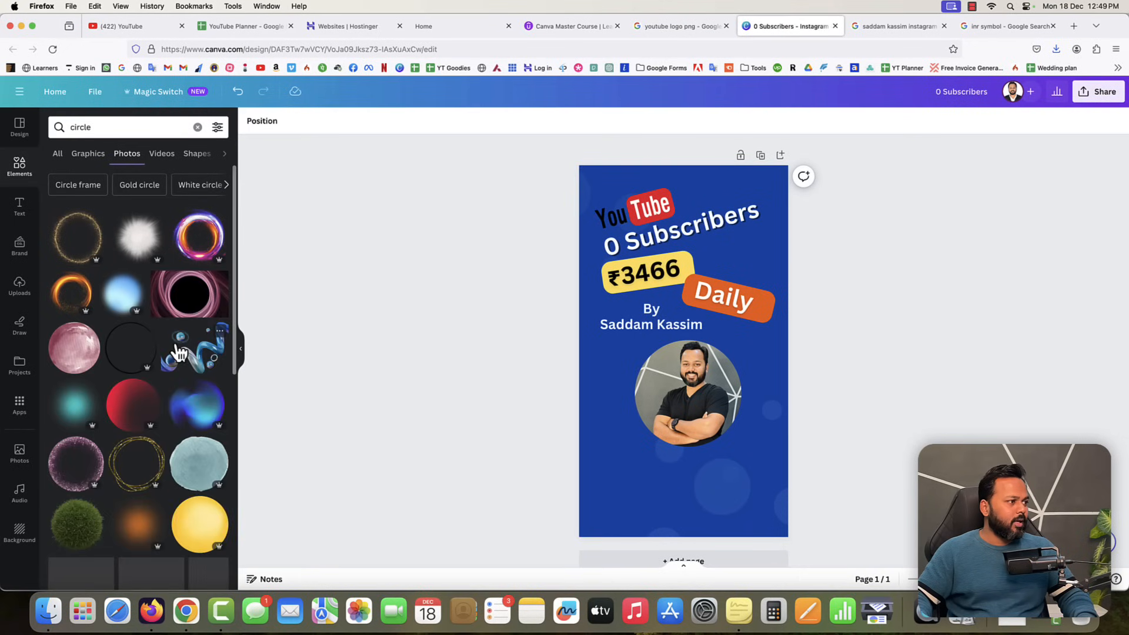
scroll(152, 331, "down", 1)
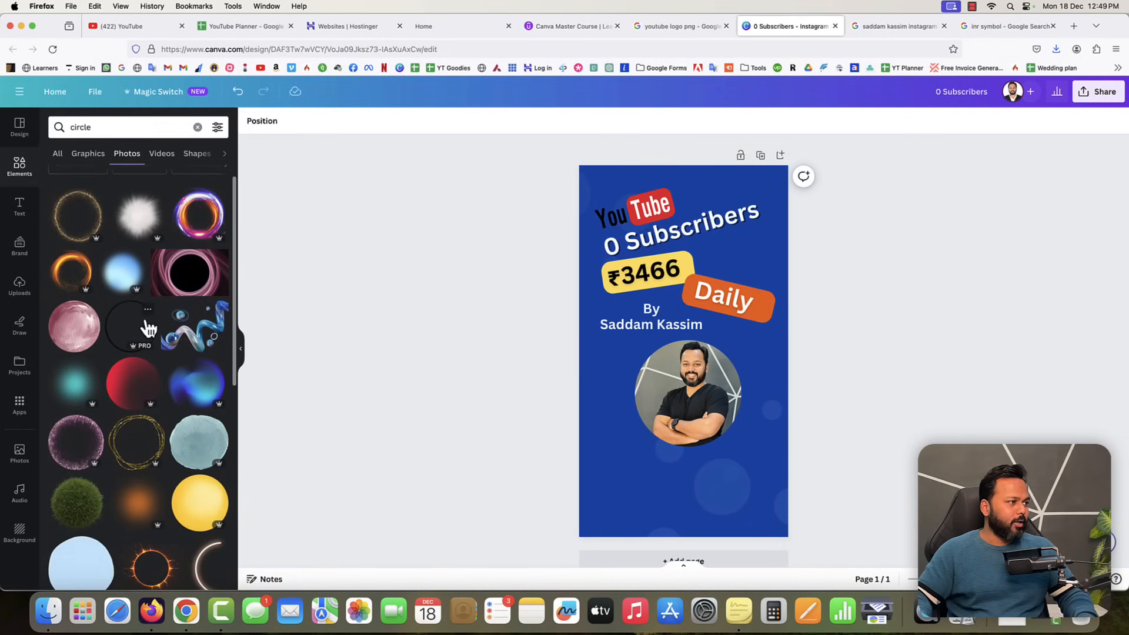
left_click(73, 273)
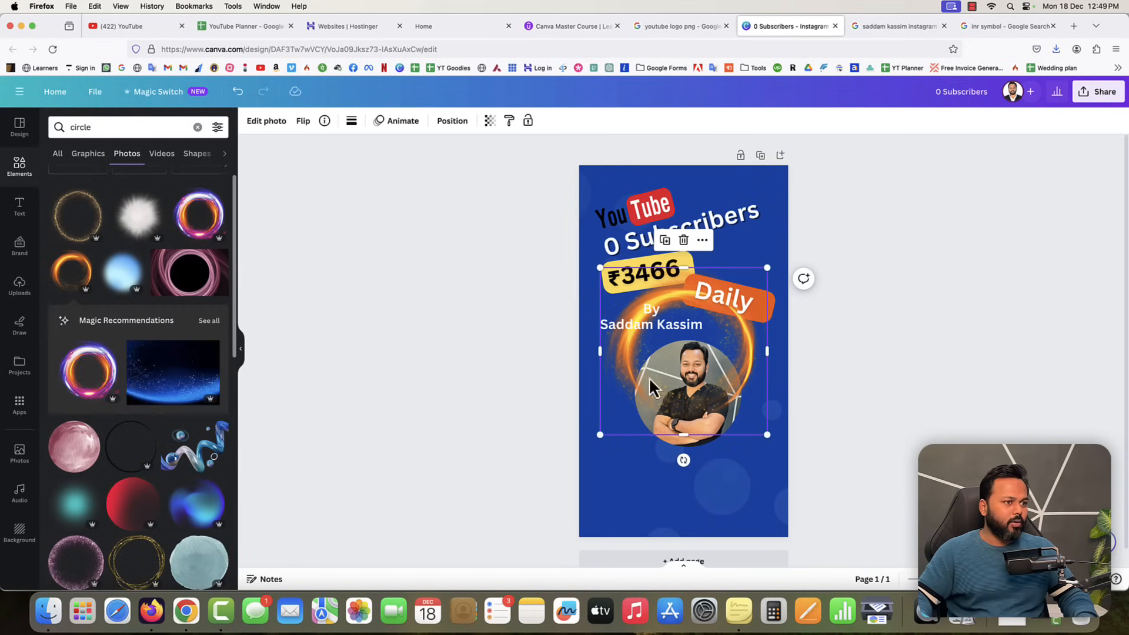
Move the orange fire ring down over the circular portrait and nudge it up until it surrounds the photo.
left_click_drag(738, 388, 750, 447)
key("super")
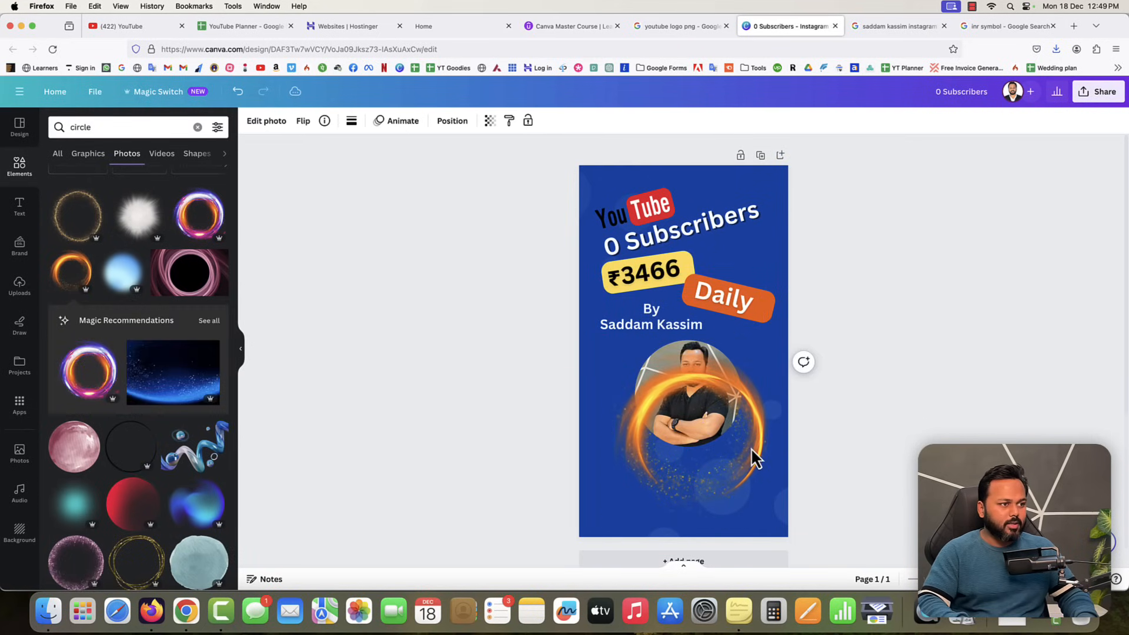
key("Up")
key("Up")
key("Up")
key("Up")
key("Up")
key("Up")
key("Up")
key("Up")
key("Up")
key("Up")
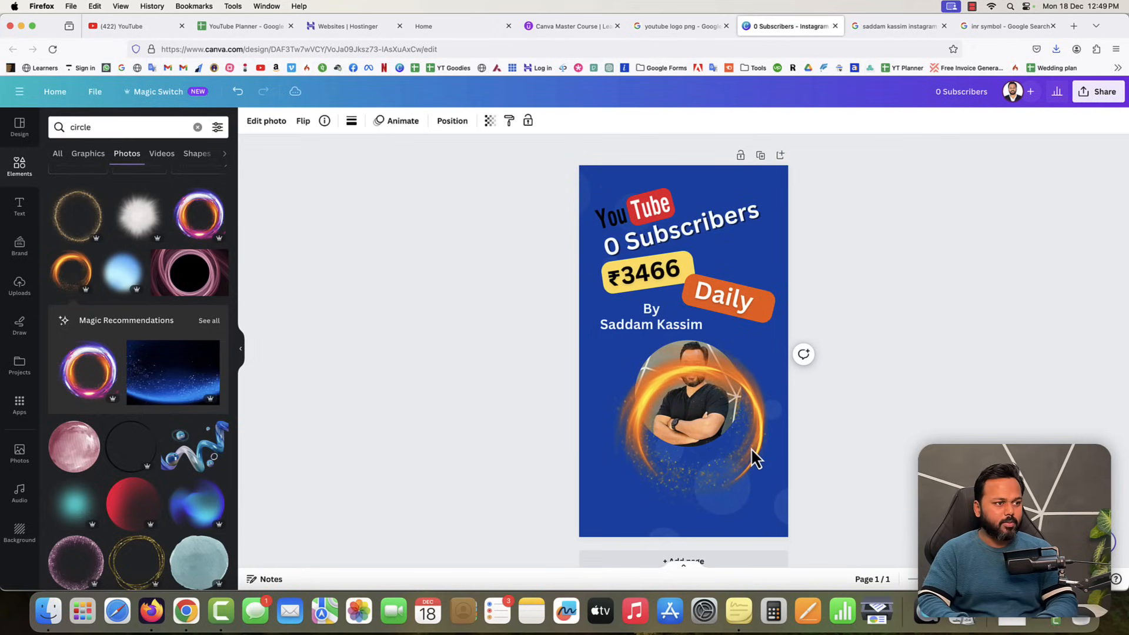
key("Up")
key("Up")
key("Up")
key("Up")
key("Up")
key("Up")
key("Up")
key("Up")
key("Up")
key("Up")
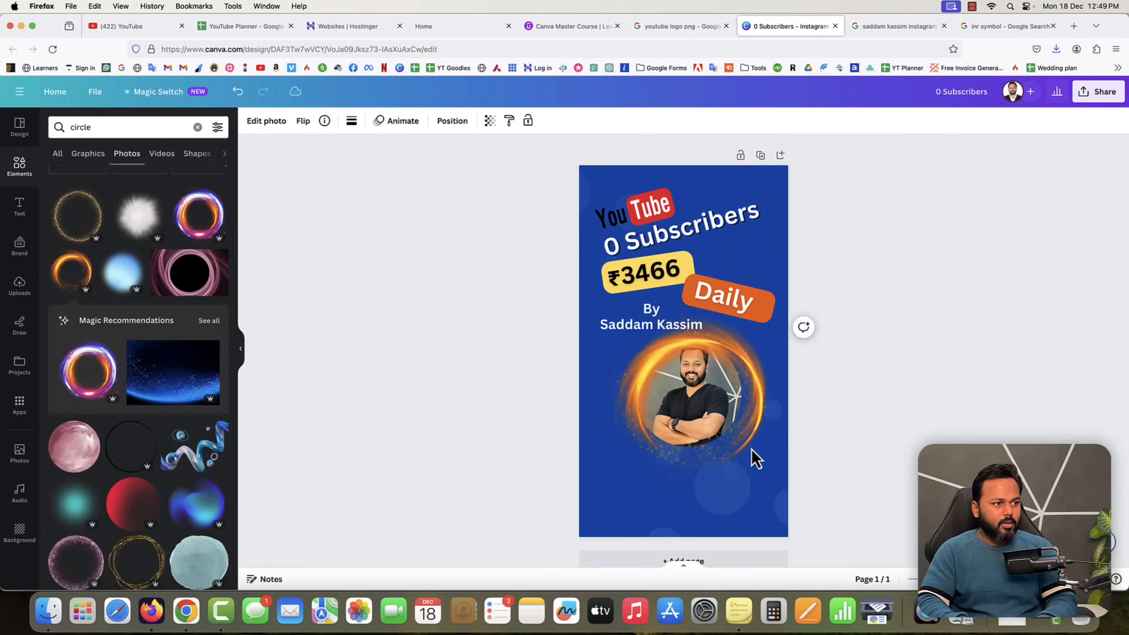
key("Up")
key("Up")
key("Up")
key("Up")
key("Up")
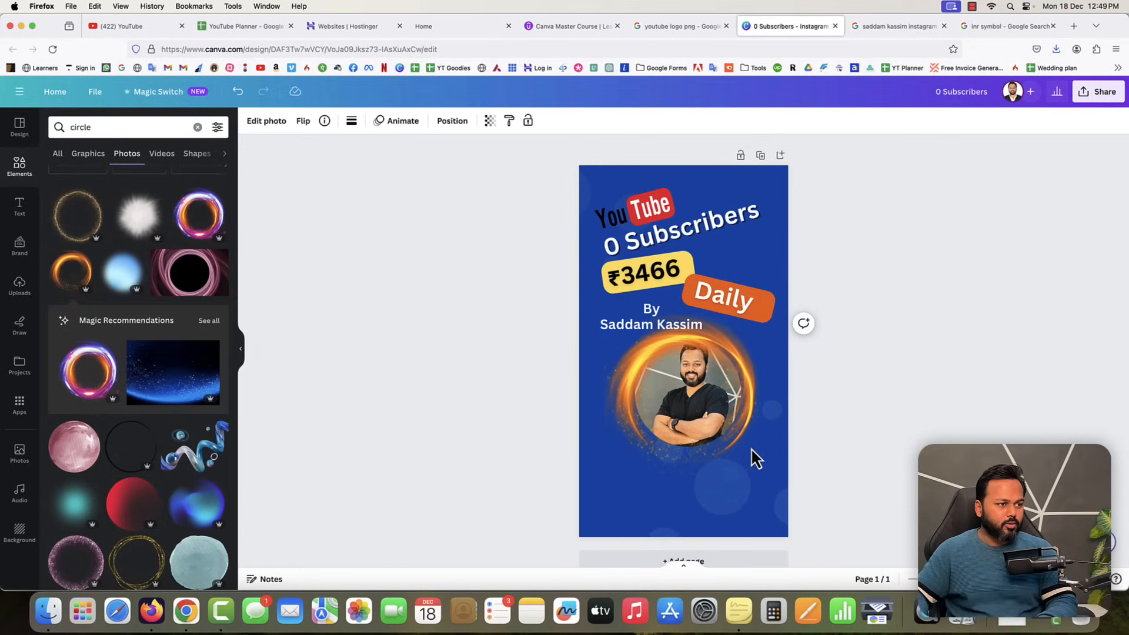
Shrink the fire ring slightly to fit the circular portrait and nudge it to the right.
left_click_drag(767, 482, 754, 468)
key("Right")
key("Right")
key("Right")
key("Right")
key("Right")
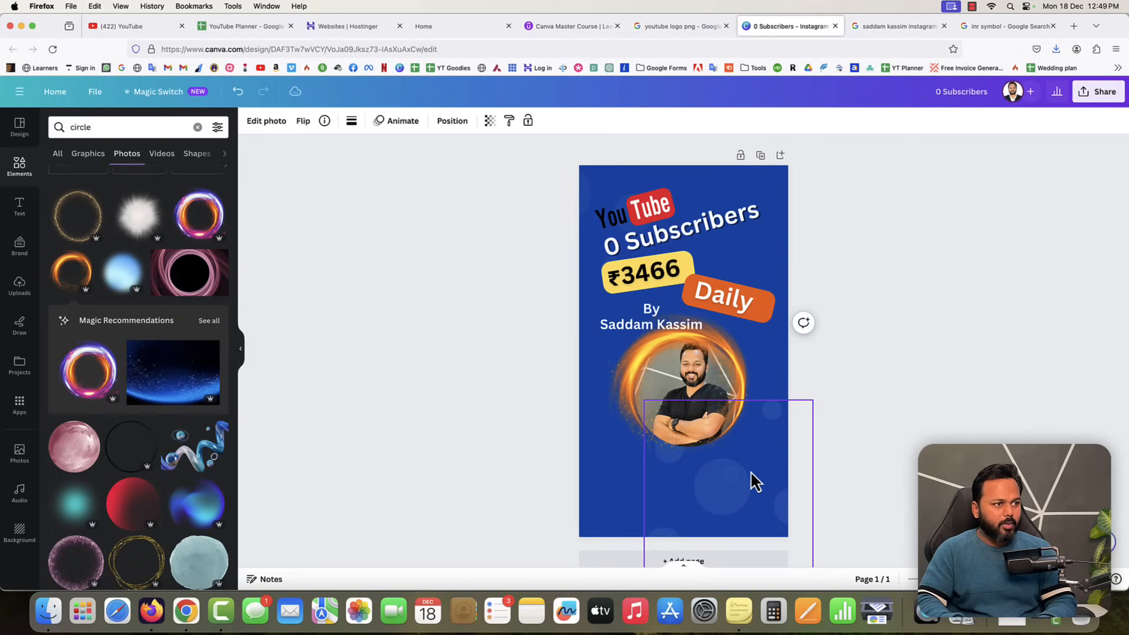
key("Right")
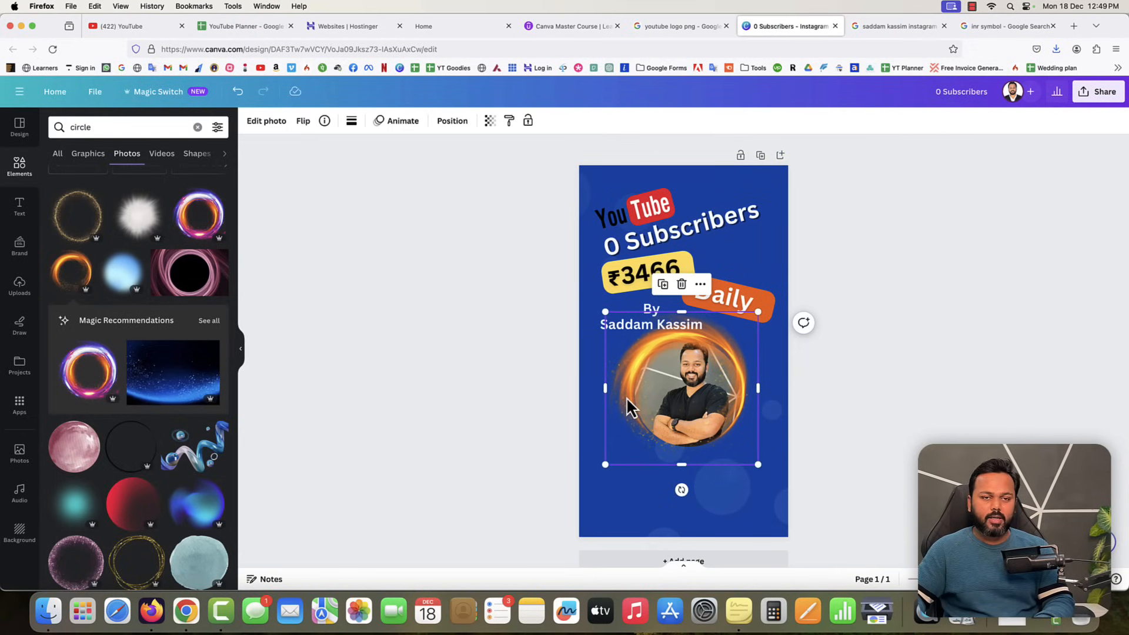
Send the fire ring backward behind the circular portrait, and shift the portrait slightly up and left inside the ring.
left_click(452, 121)
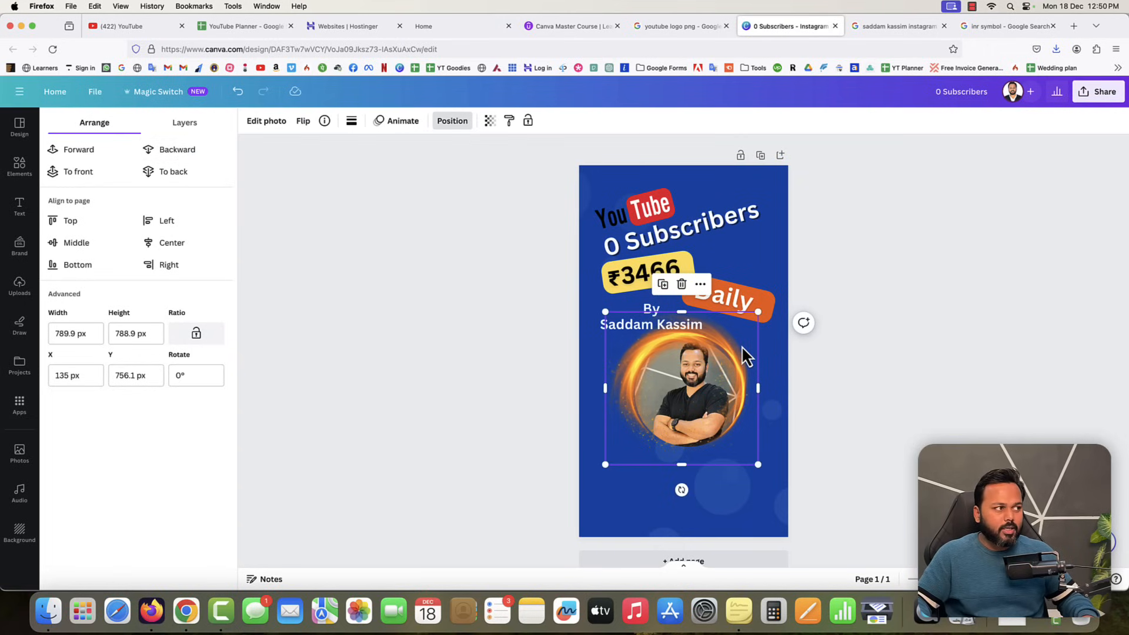
left_click(176, 154)
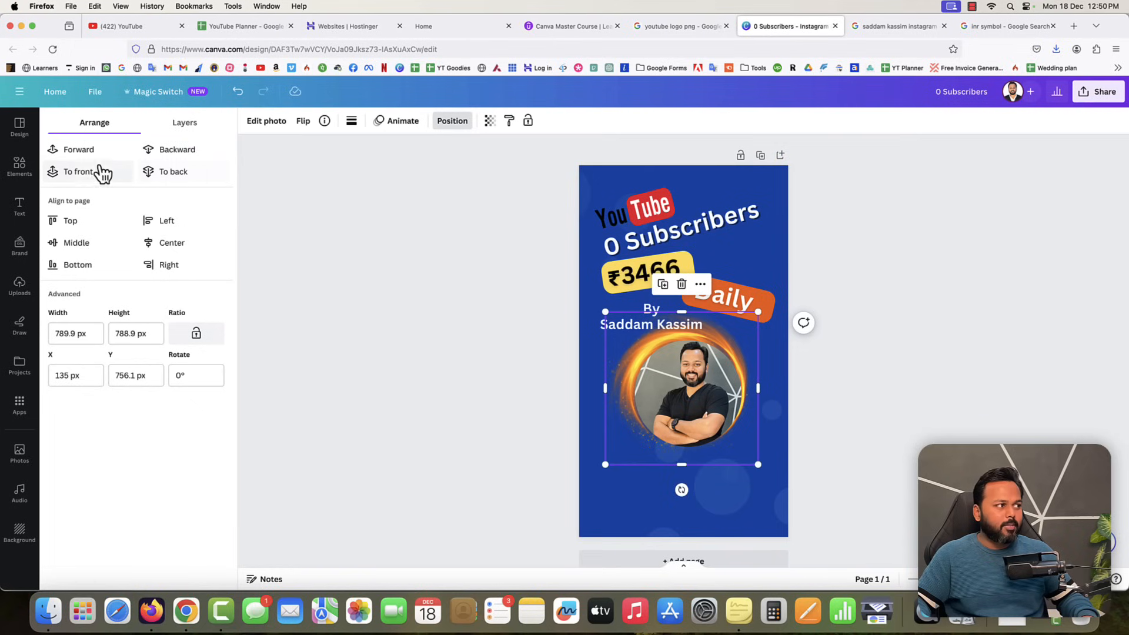
left_click(84, 157)
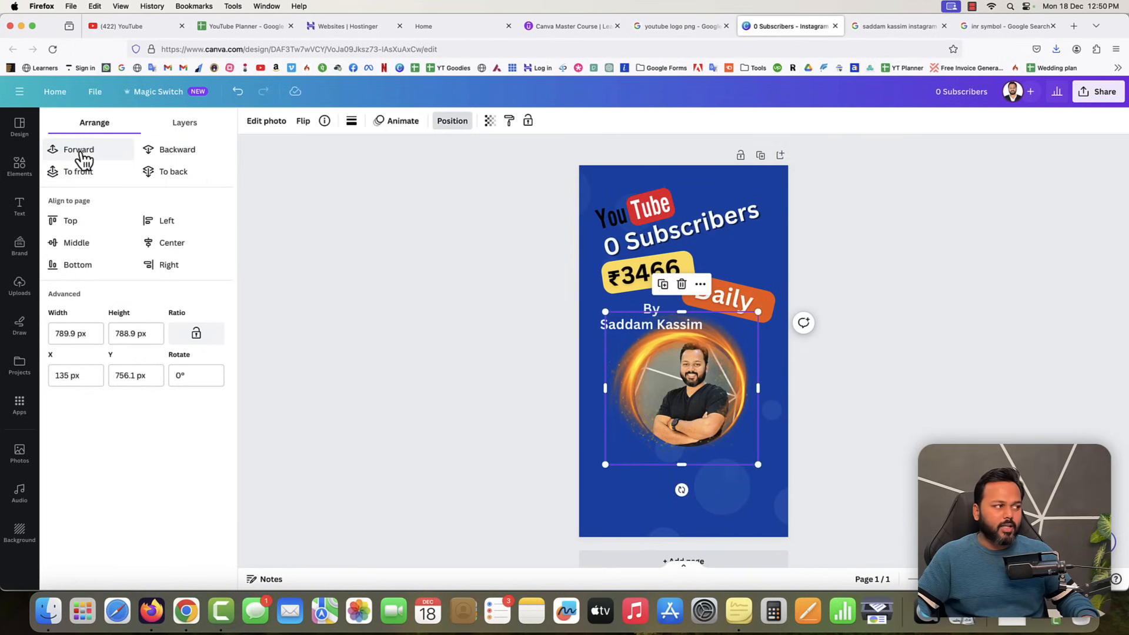
left_click(170, 153)
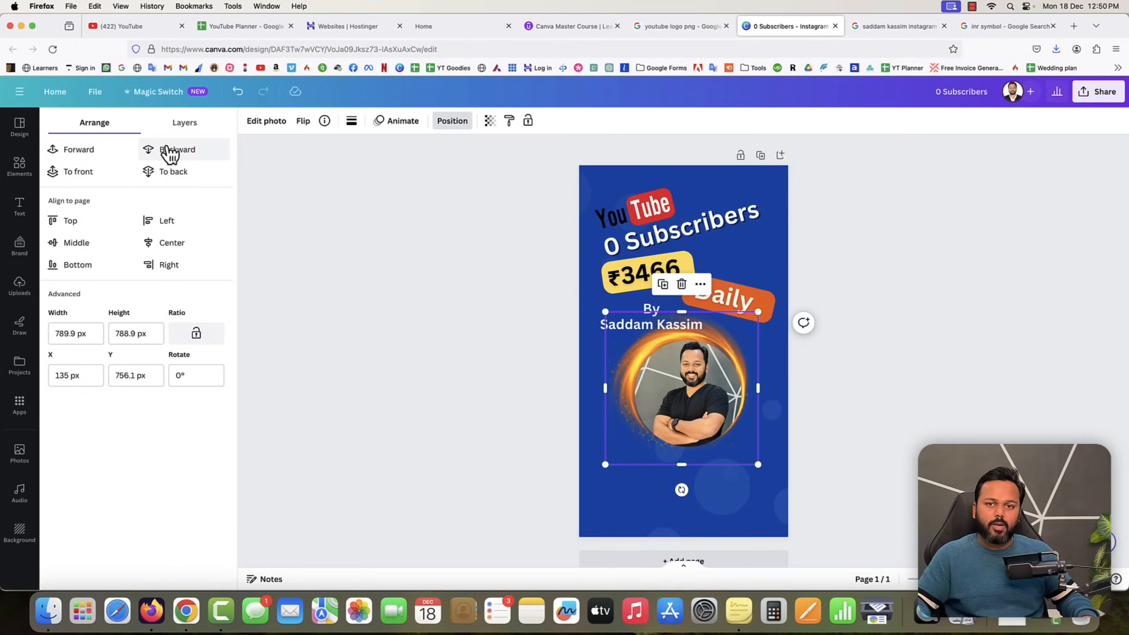
left_click(455, 321)
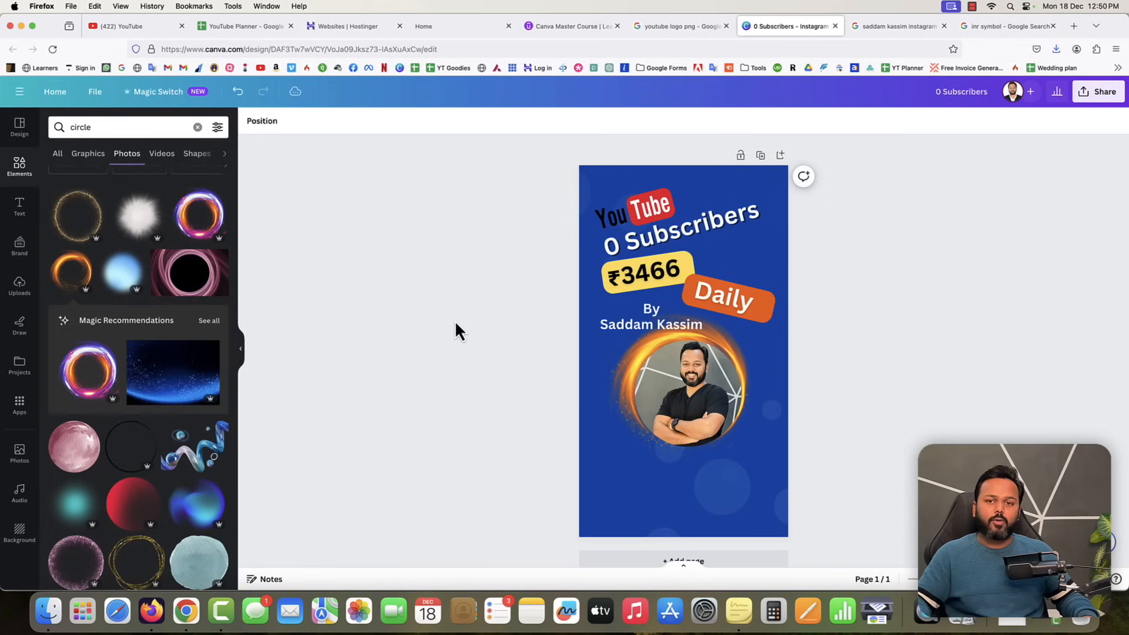
left_click(678, 415)
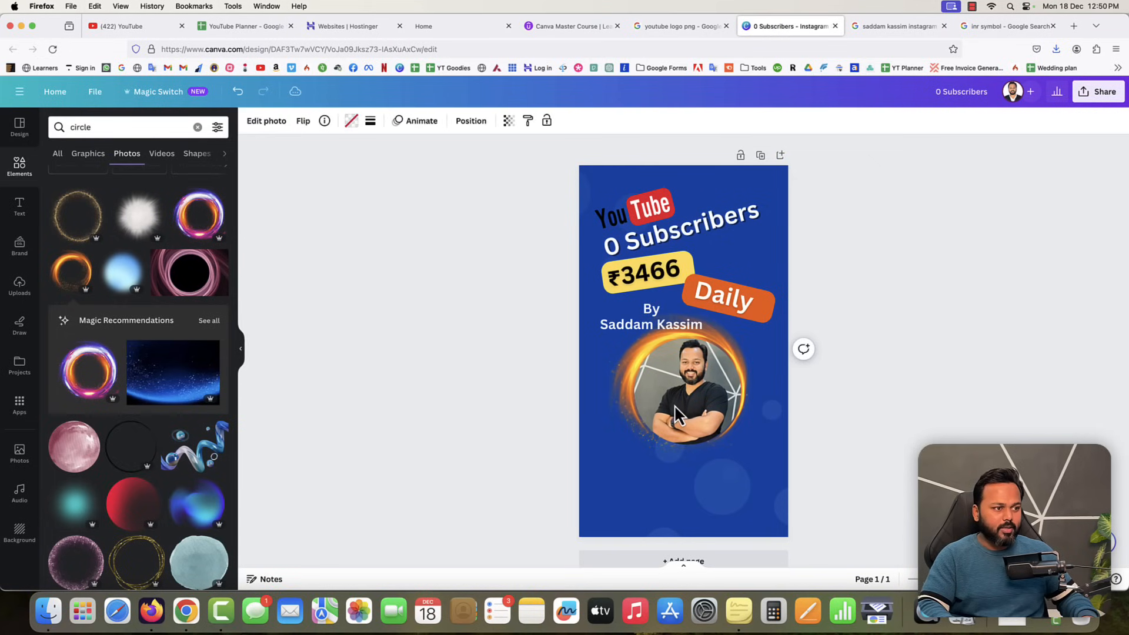
Search the element graphics for "hand arrow" and add the outlined pointing hand below the portrait, rotated to point downward.
left_click(197, 127)
left_click(94, 127)
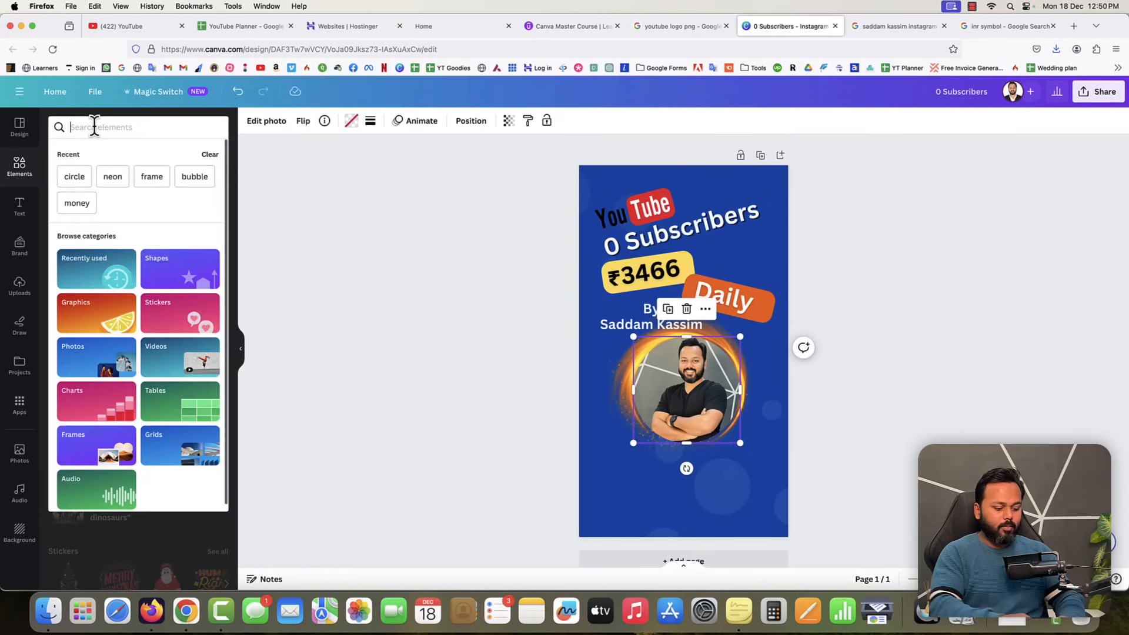
type("hand arrow")
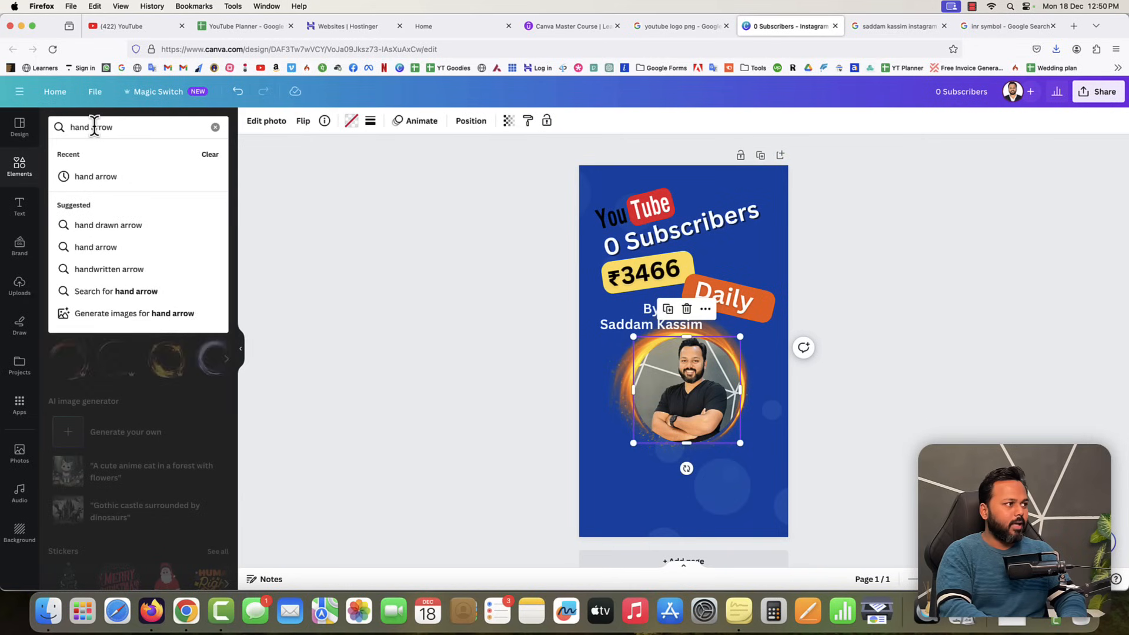
key("Return")
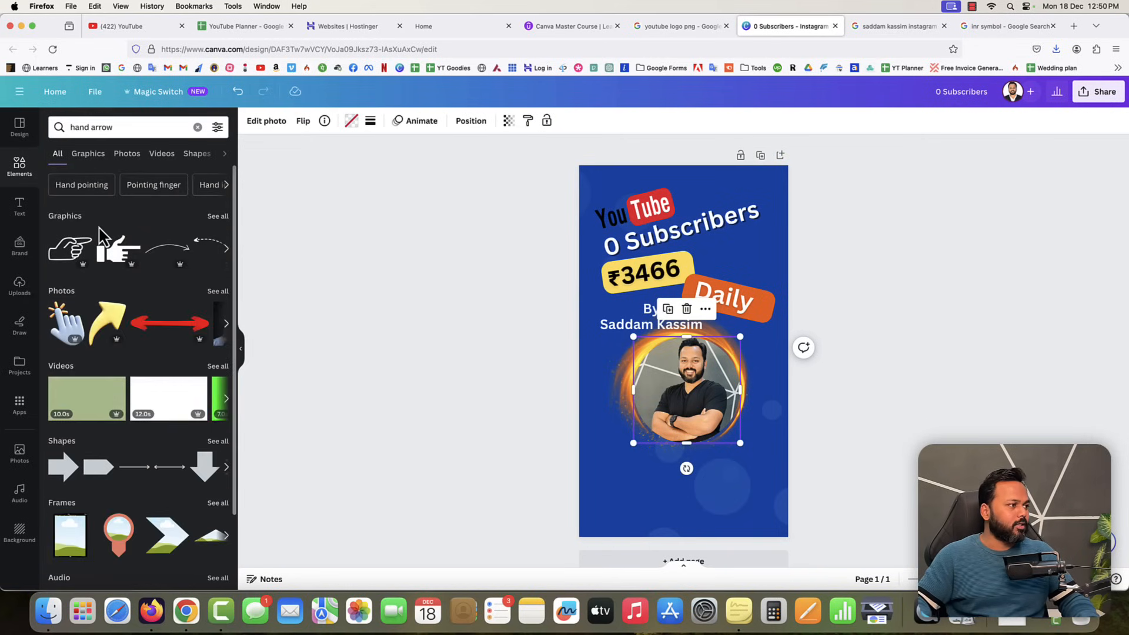
left_click(218, 218)
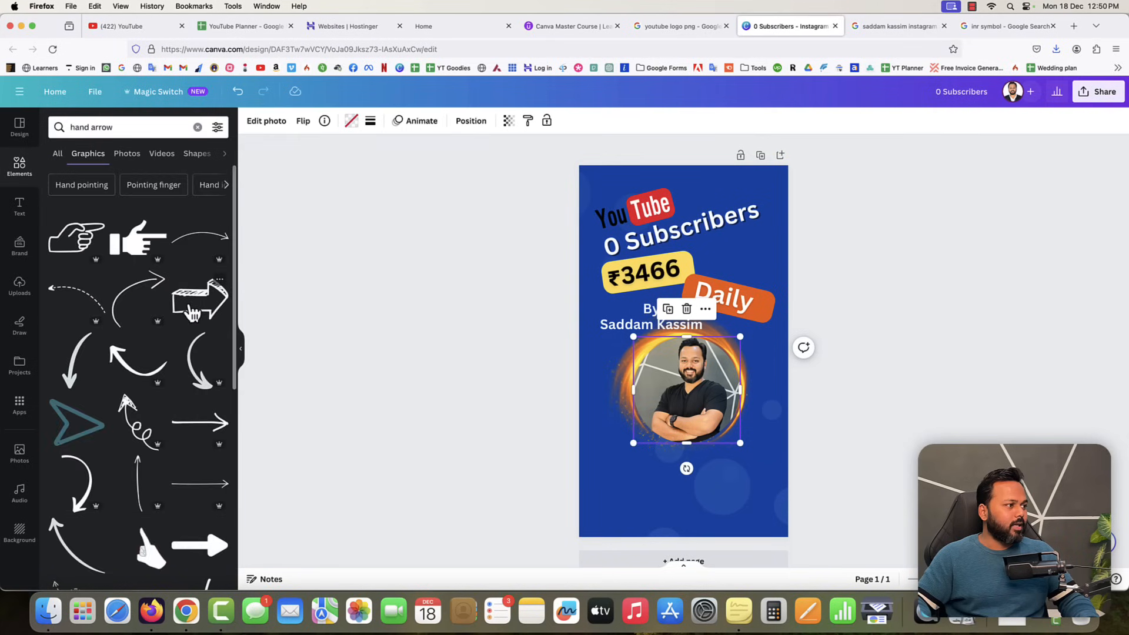
scroll(199, 344, "down", 5)
scroll(199, 344, "down", 5)
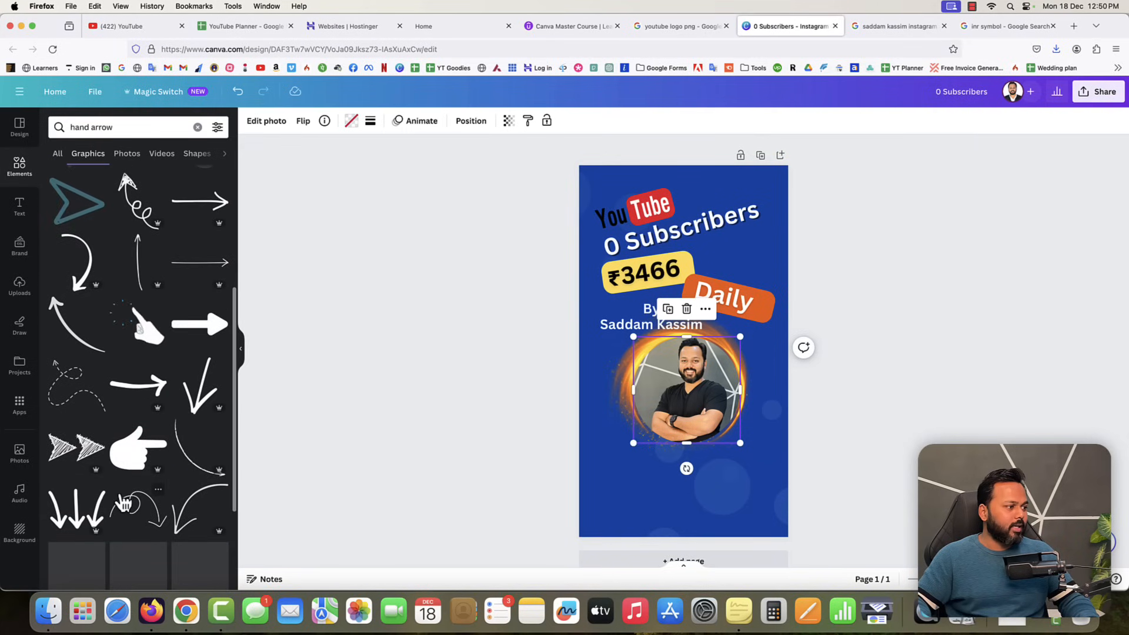
scroll(170, 476, "down", 5)
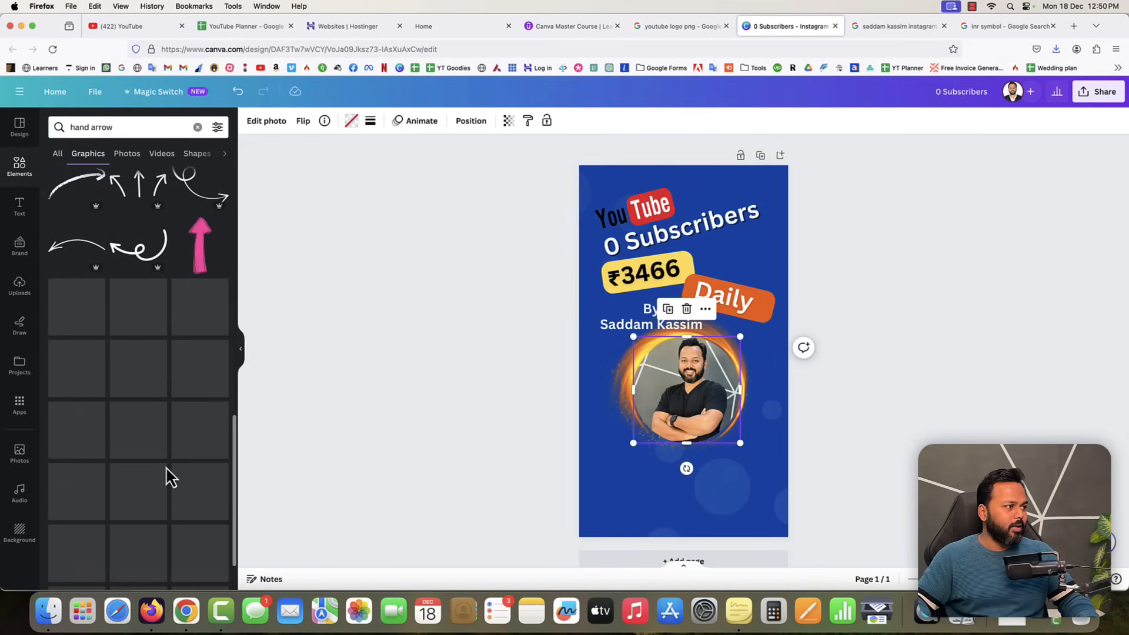
scroll(171, 476, "down", 10)
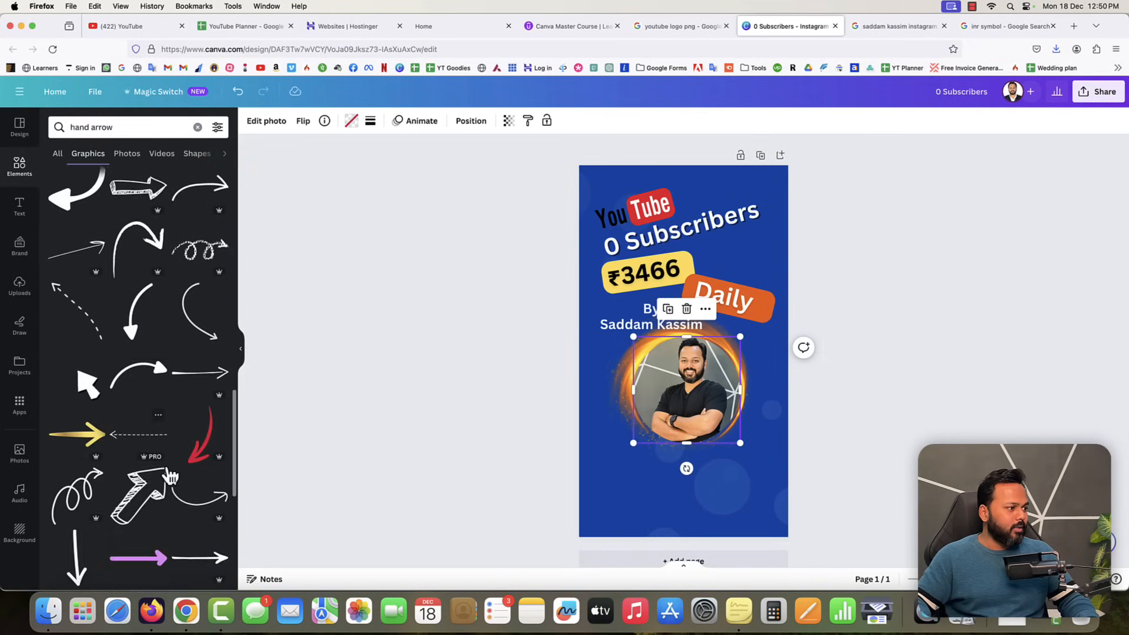
scroll(171, 478, "up", 20)
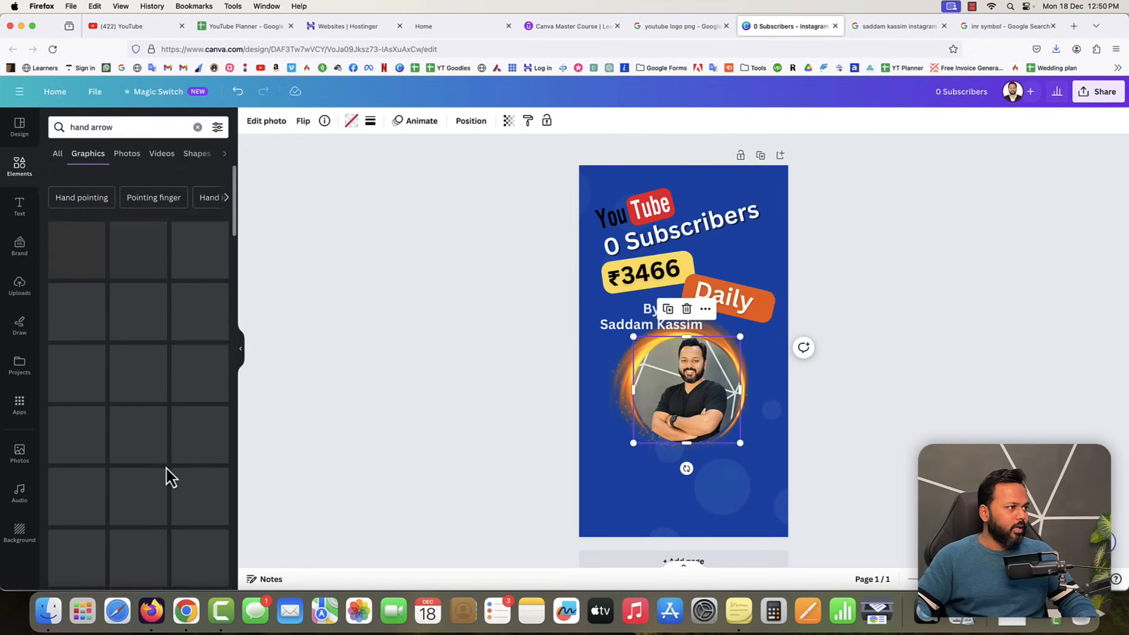
left_click_drag(80, 244, 646, 468)
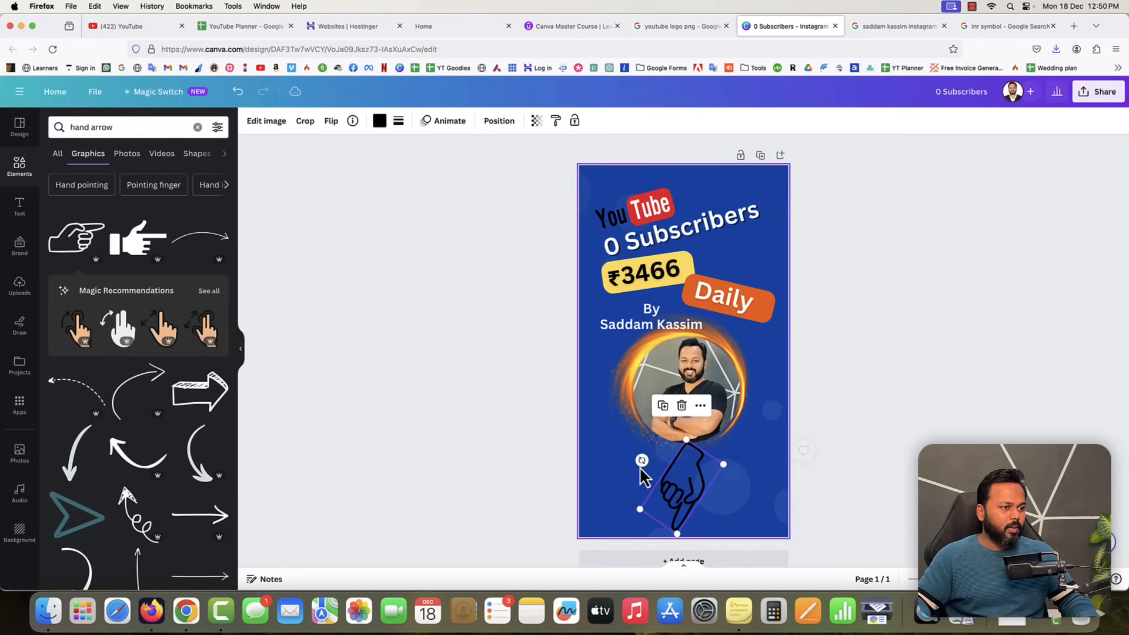
Move the pointing hand up beneath the Daily label beside the portrait and colour it white.
left_click_drag(682, 511, 736, 340)
left_click(379, 122)
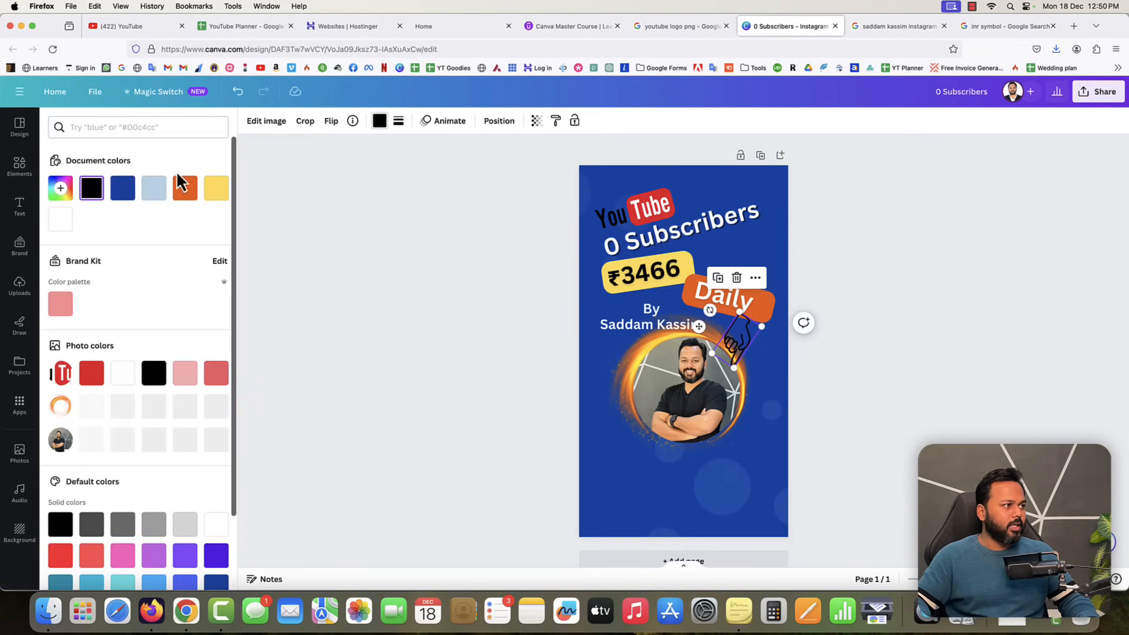
left_click(61, 221)
left_click(361, 295)
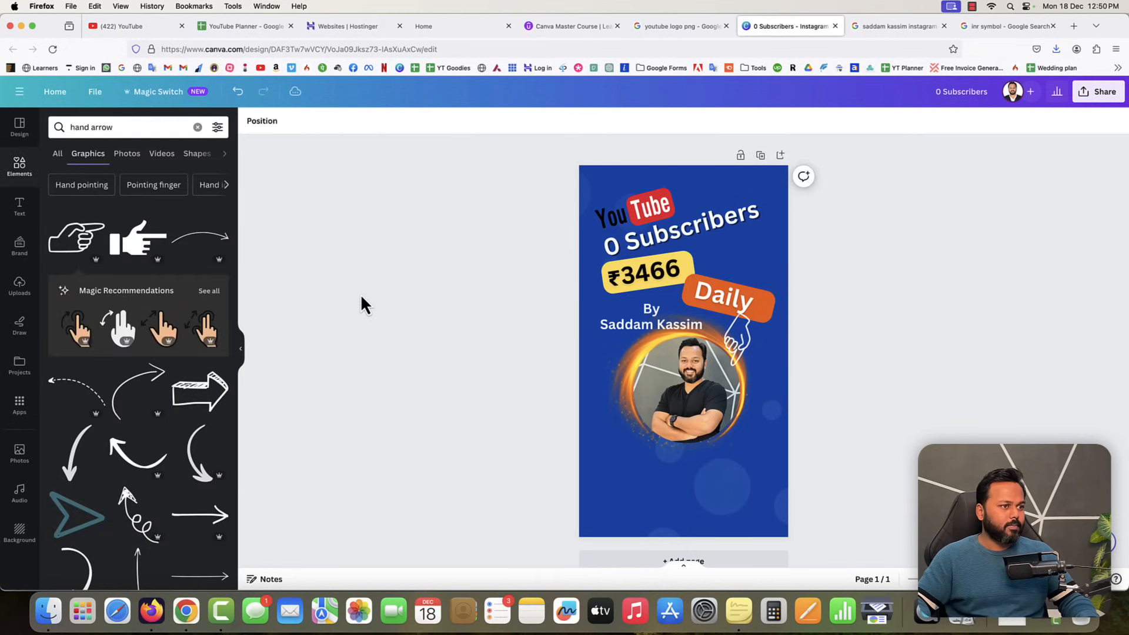
Shrink the white pointing hand so it fits between the Daily label and the fire ring.
left_click(739, 336)
left_click_drag(739, 312, 753, 346)
left_click(887, 361)
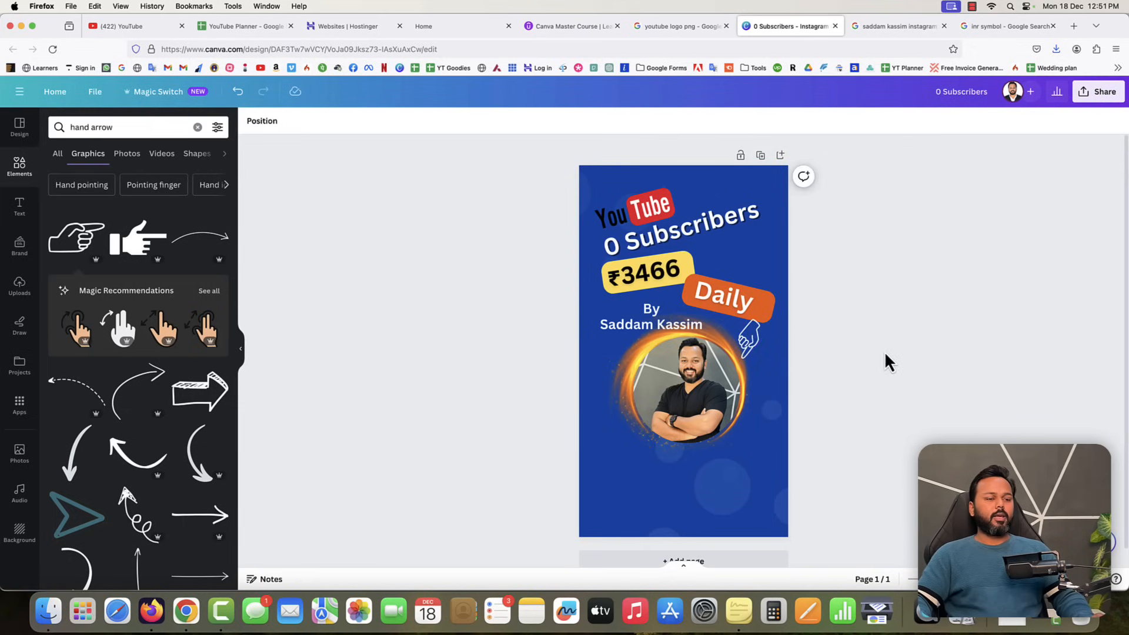
Check the reference cover and place a level copy of the yellow ₹3466 label below the portrait.
left_click(910, 30)
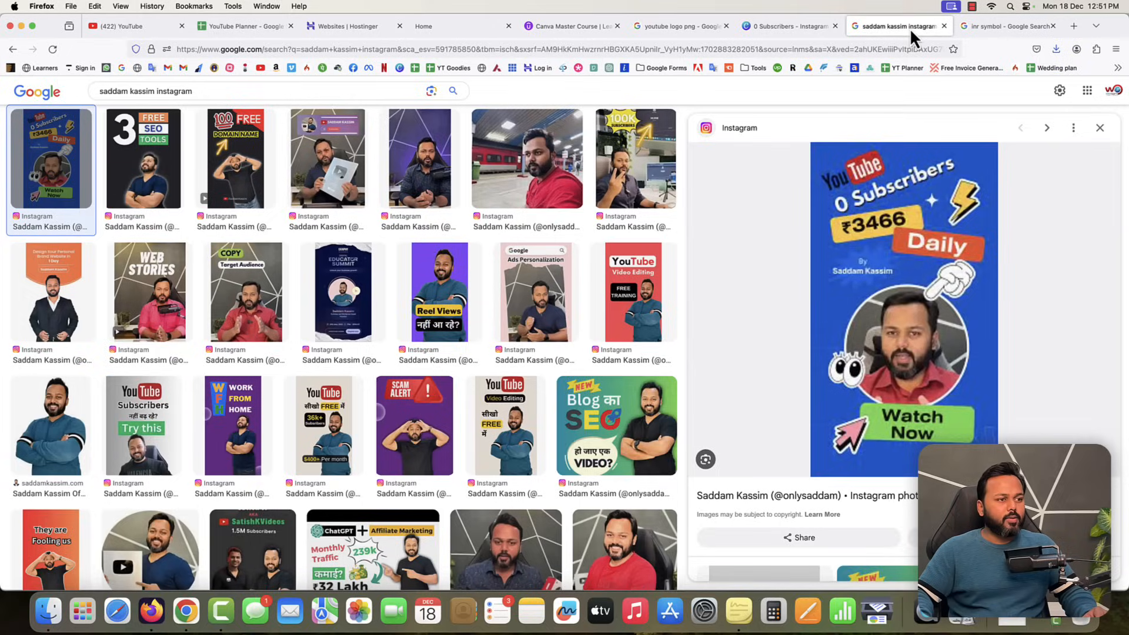
left_click(764, 29)
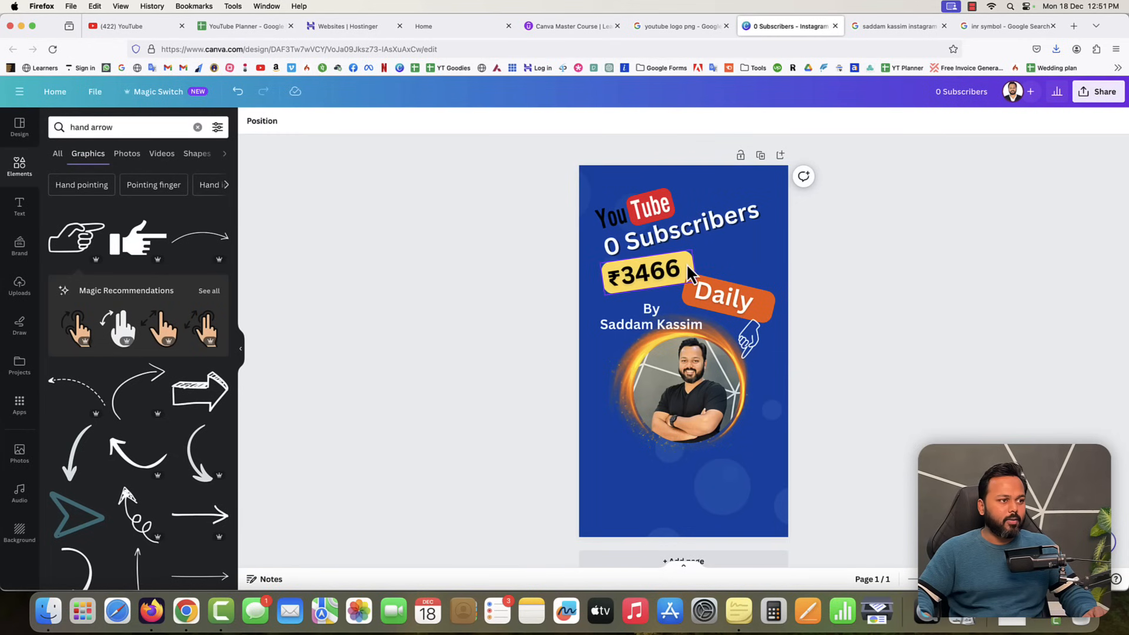
left_click(649, 275)
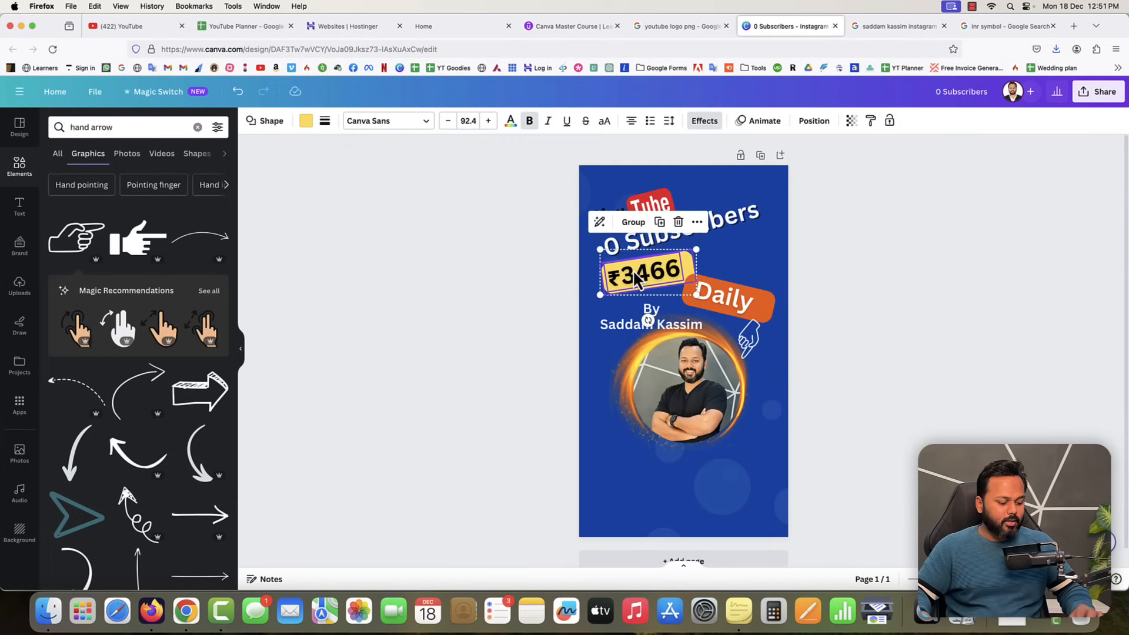
left_click_drag(634, 271, 676, 475)
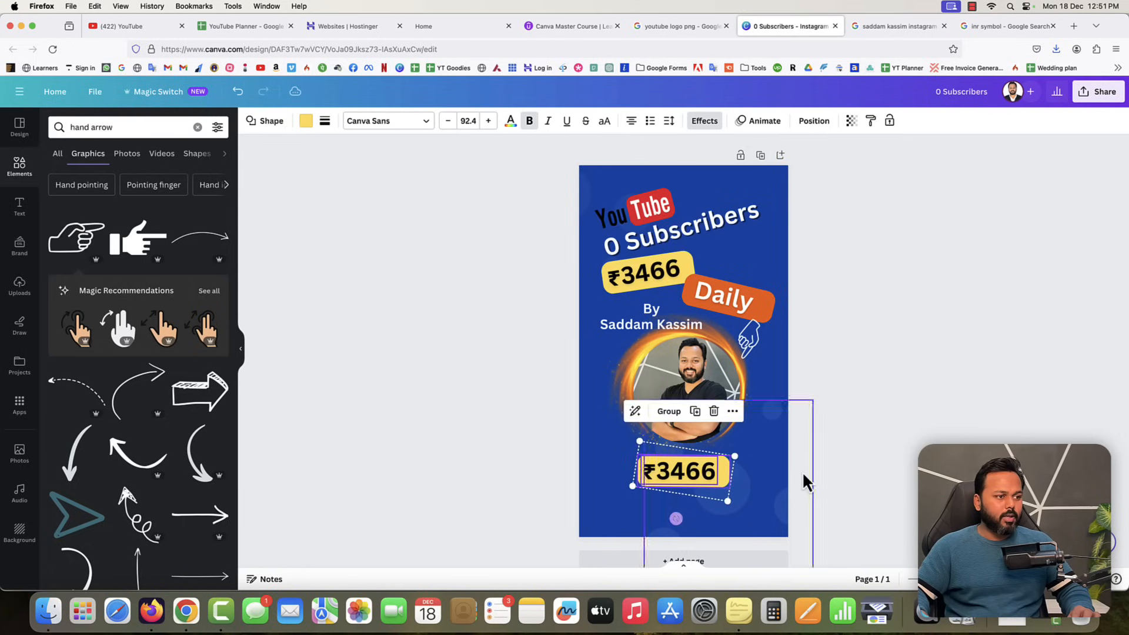
Replace the copied label's text with "Watch Now", with each word on its own line.
left_click(695, 480)
double_click(695, 478)
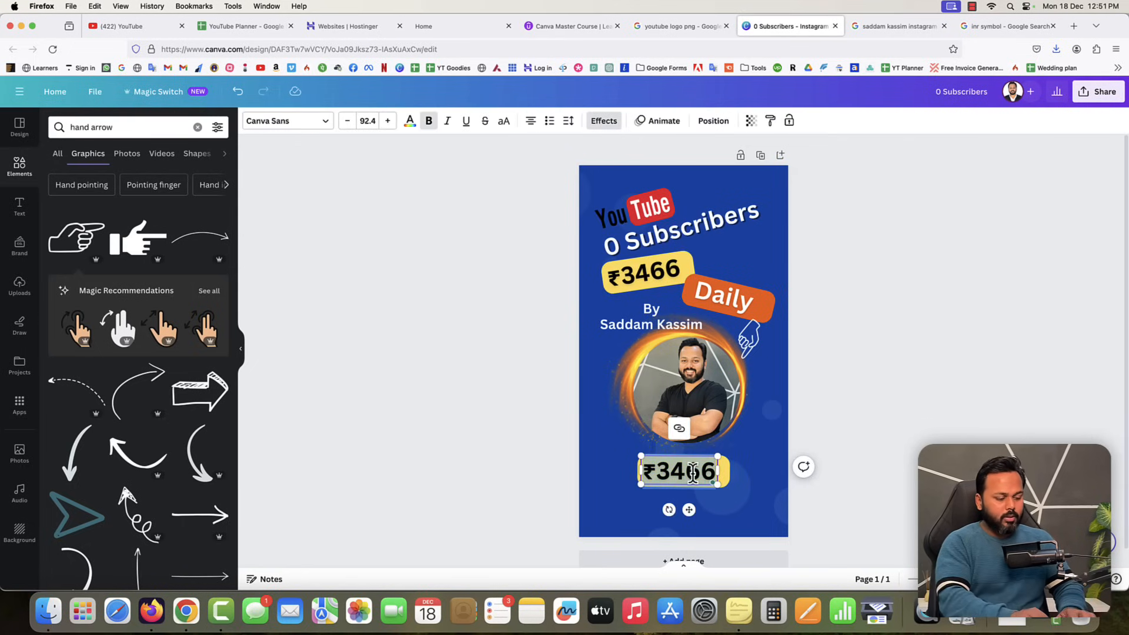
type("Wait")
type("ch")
key("Return")
type("Now")
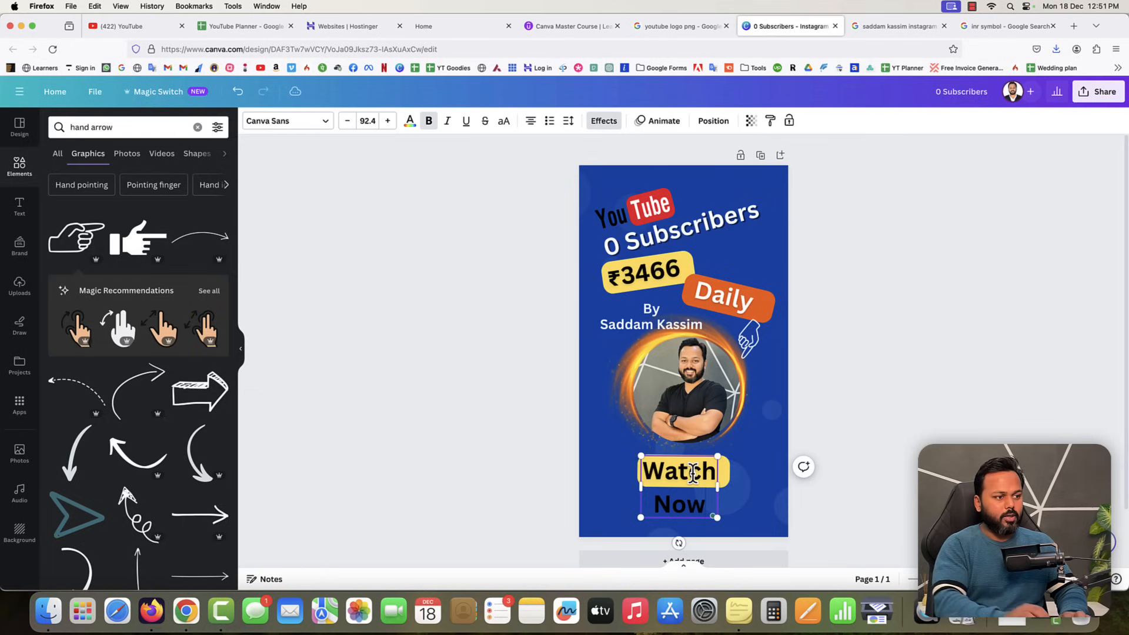
Widen the copied yellow label and its text box so "Watch Now" fits on one line, centred below the portrait.
left_click(729, 487)
left_click(729, 487)
left_click_drag(728, 471, 758, 471)
left_click_drag(645, 477, 707, 472)
left_click(676, 472)
left_click(800, 482)
left_click(816, 477)
left_click(887, 431)
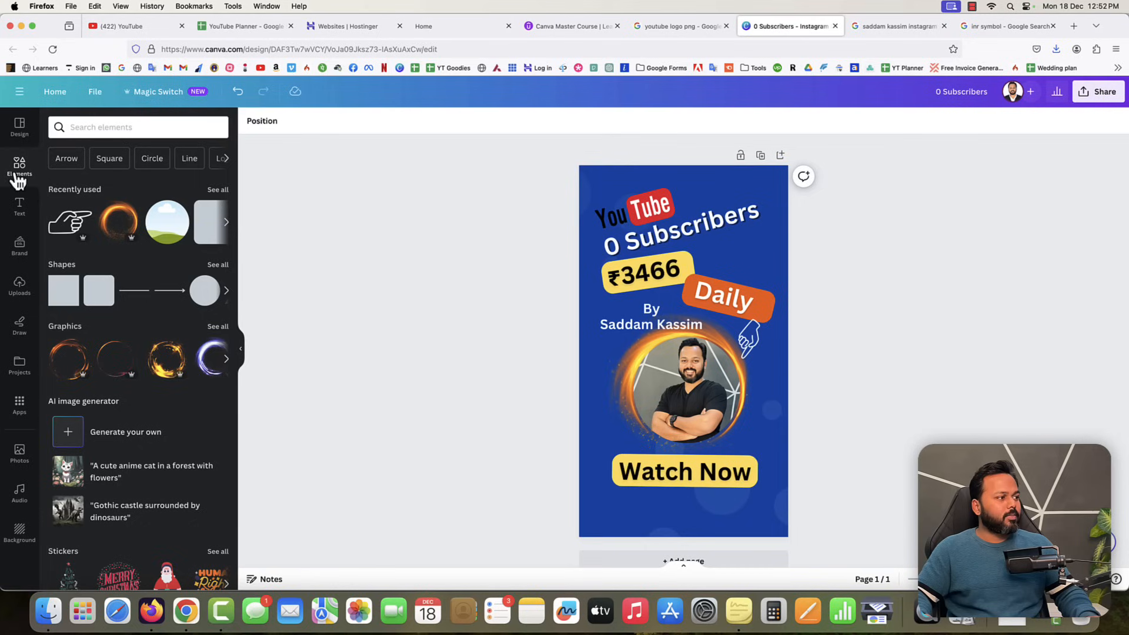
Add a square shape and stretch it to cover the whole page.
left_click(217, 266)
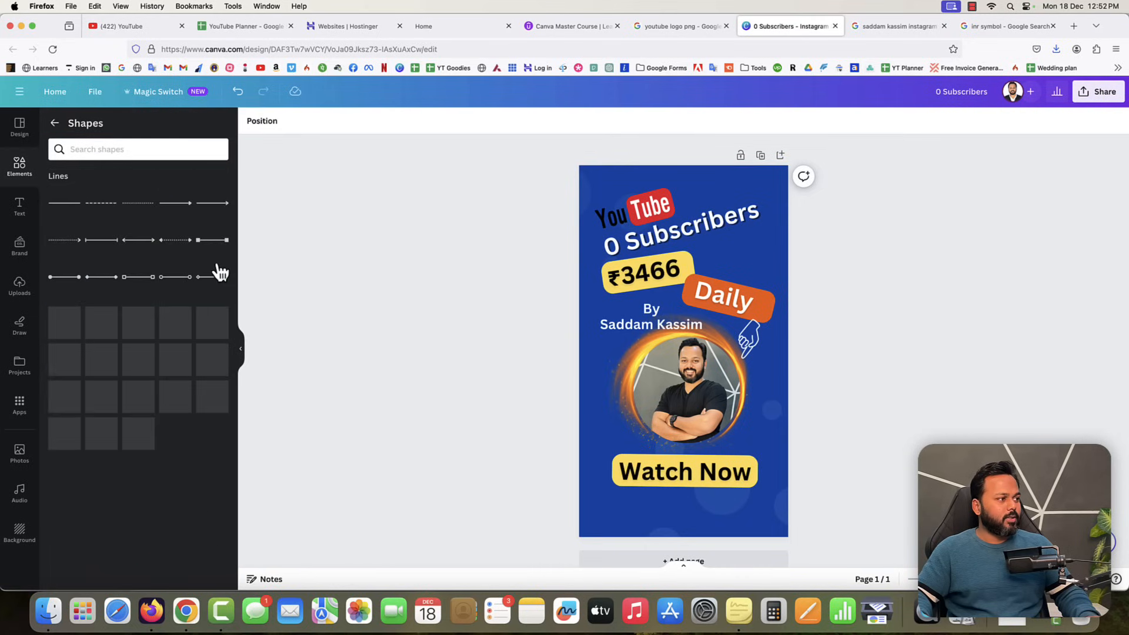
scroll(57, 341, "down", 1)
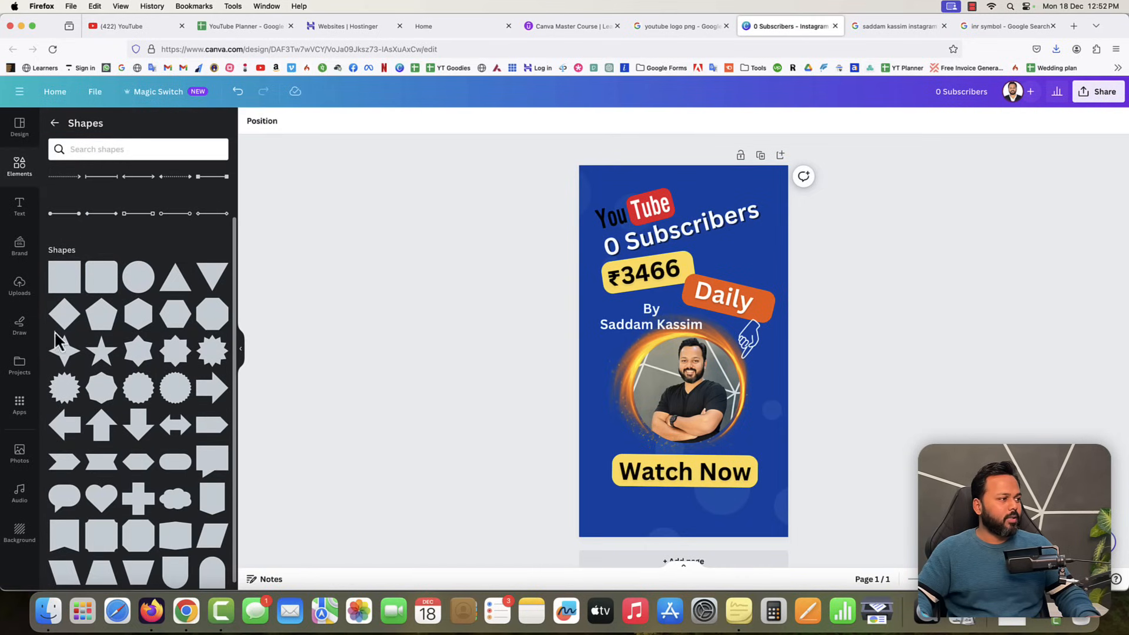
left_click(63, 277)
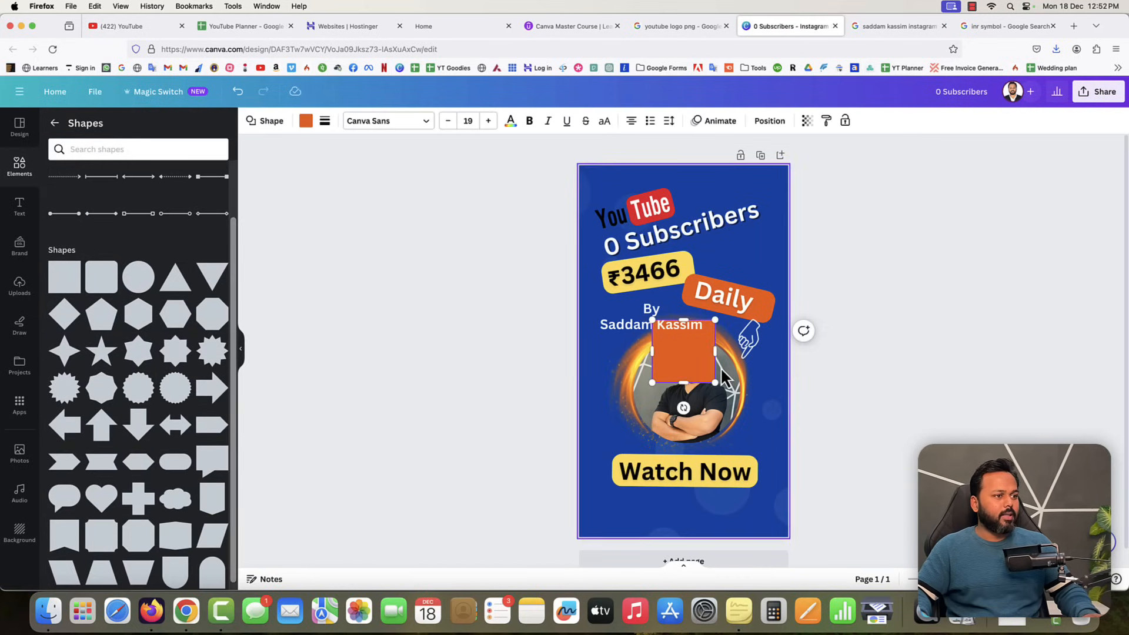
left_click_drag(677, 347, 788, 537)
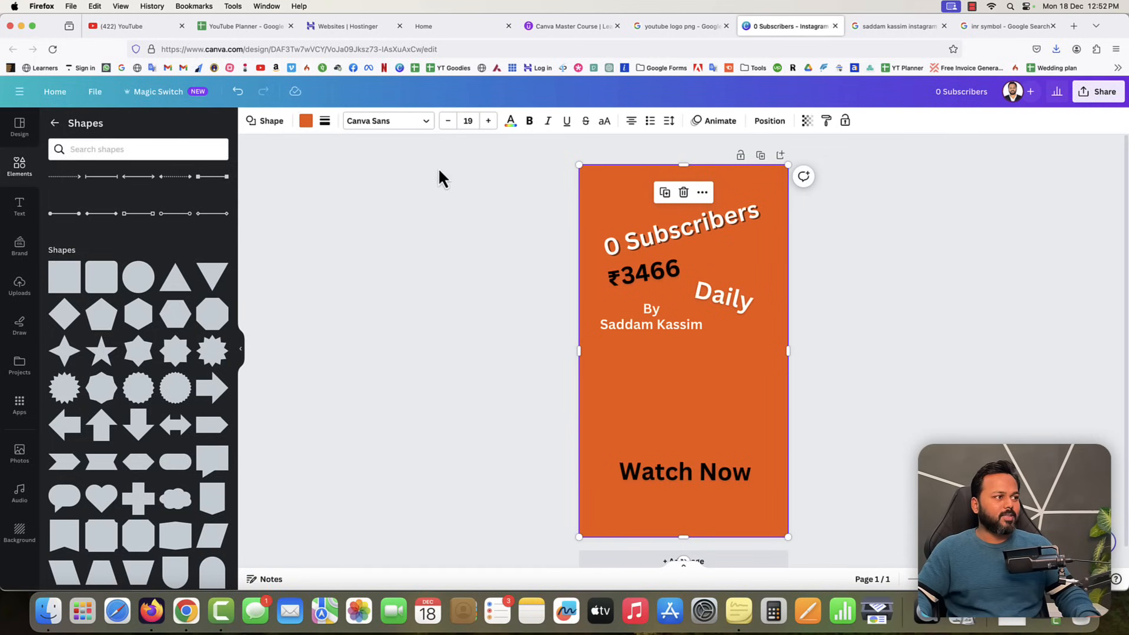
Give the page-sized square a solid white border with a weight of 17.
left_click(325, 122)
left_click(375, 154)
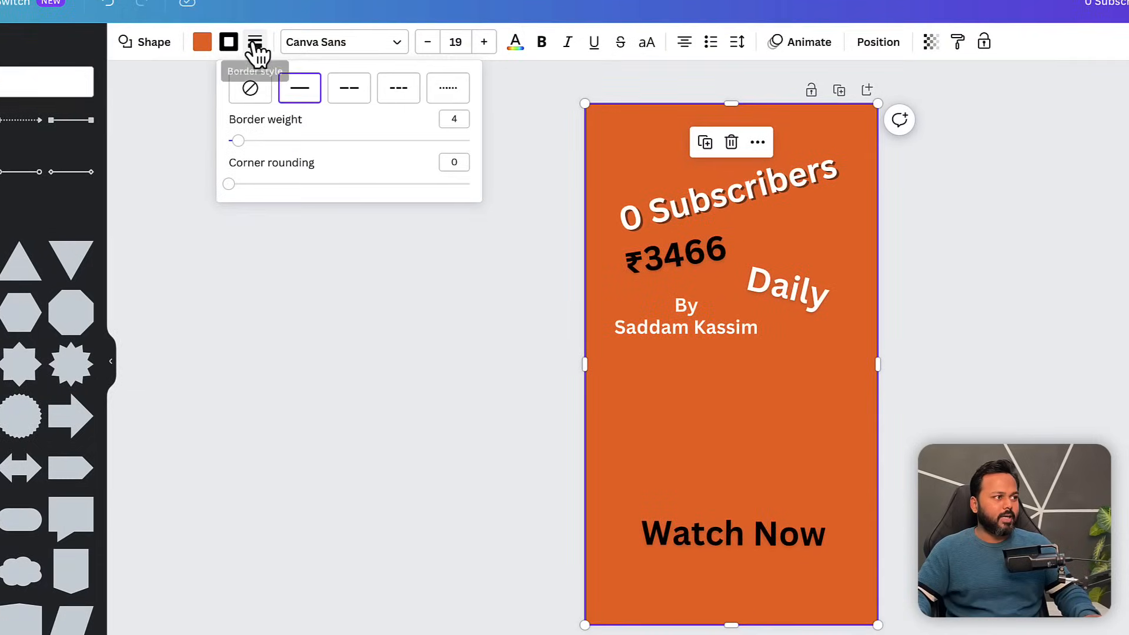
left_click(250, 89)
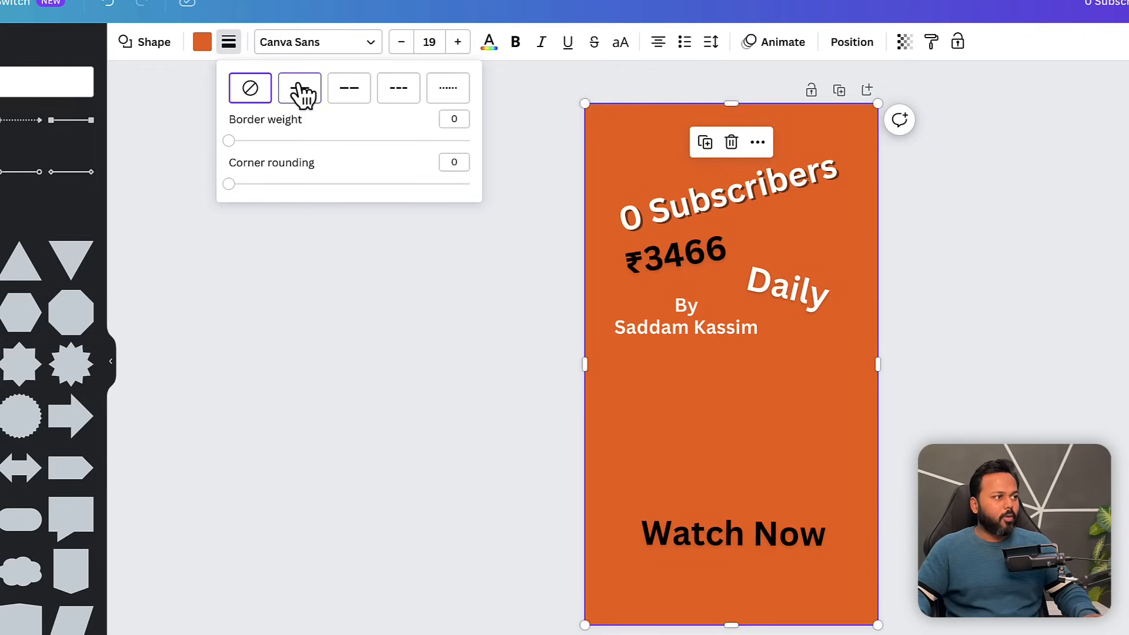
left_click(297, 91)
left_click(229, 42)
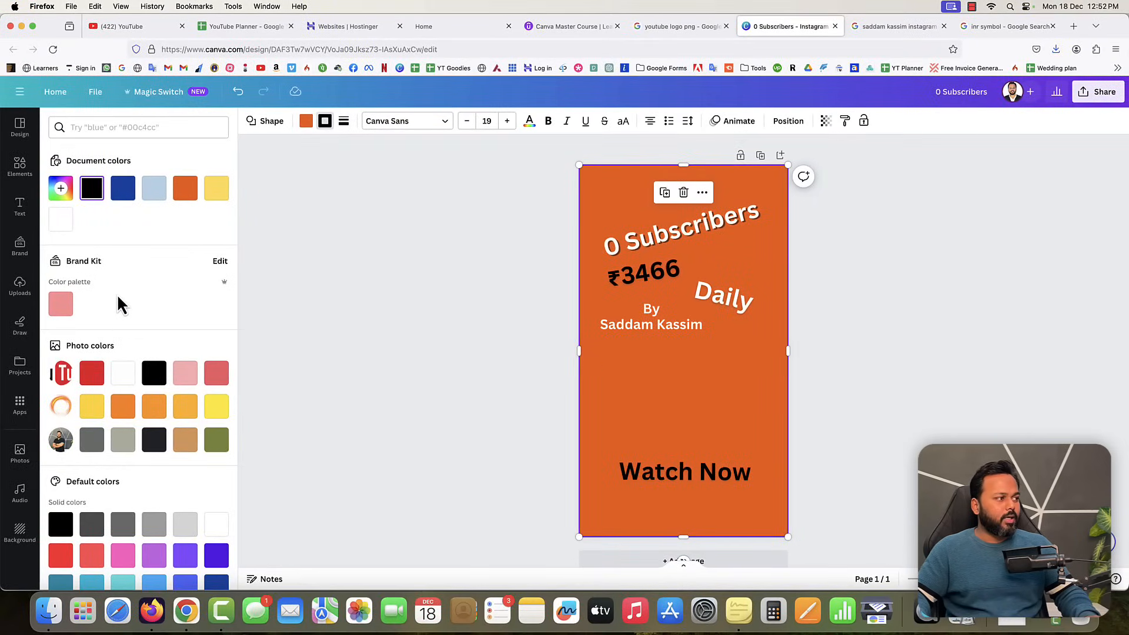
left_click(59, 221)
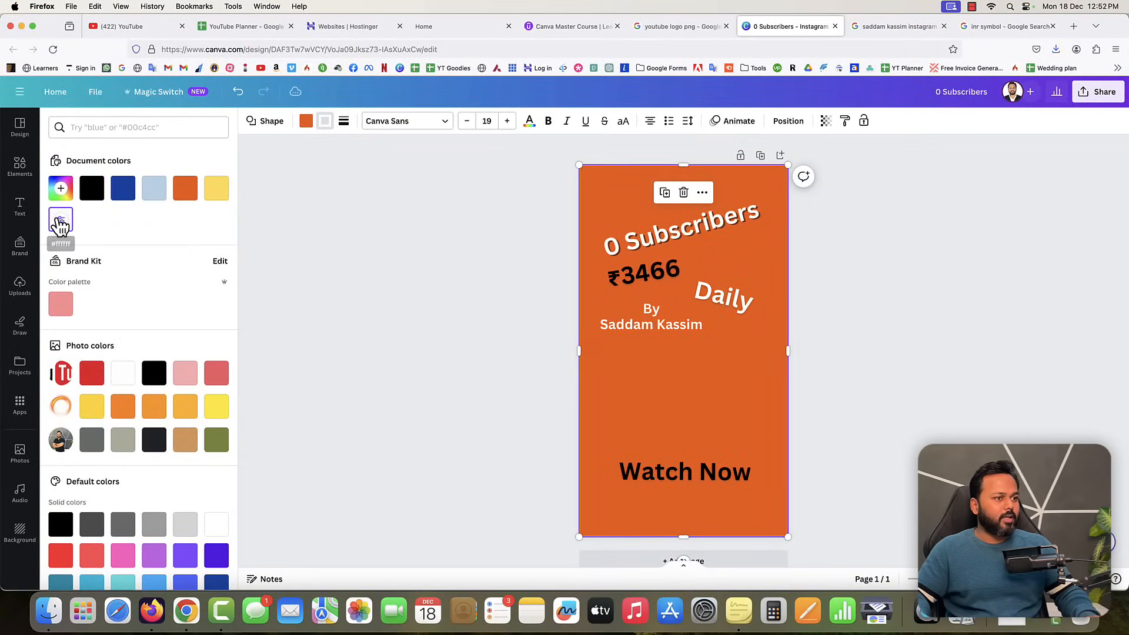
left_click(345, 122)
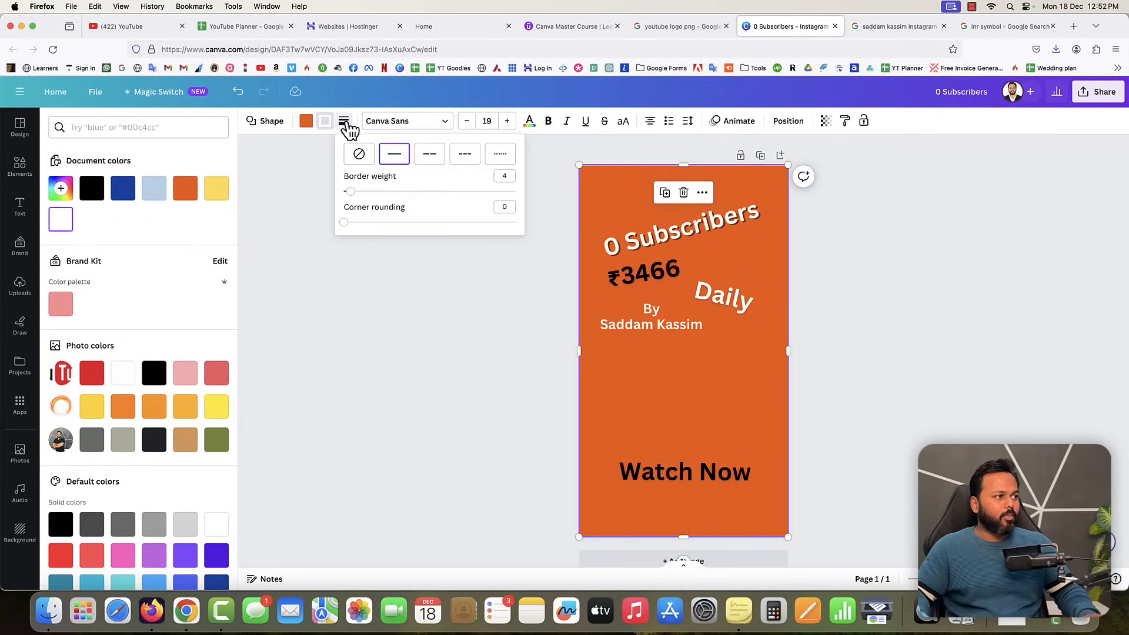
left_click_drag(353, 193, 374, 194)
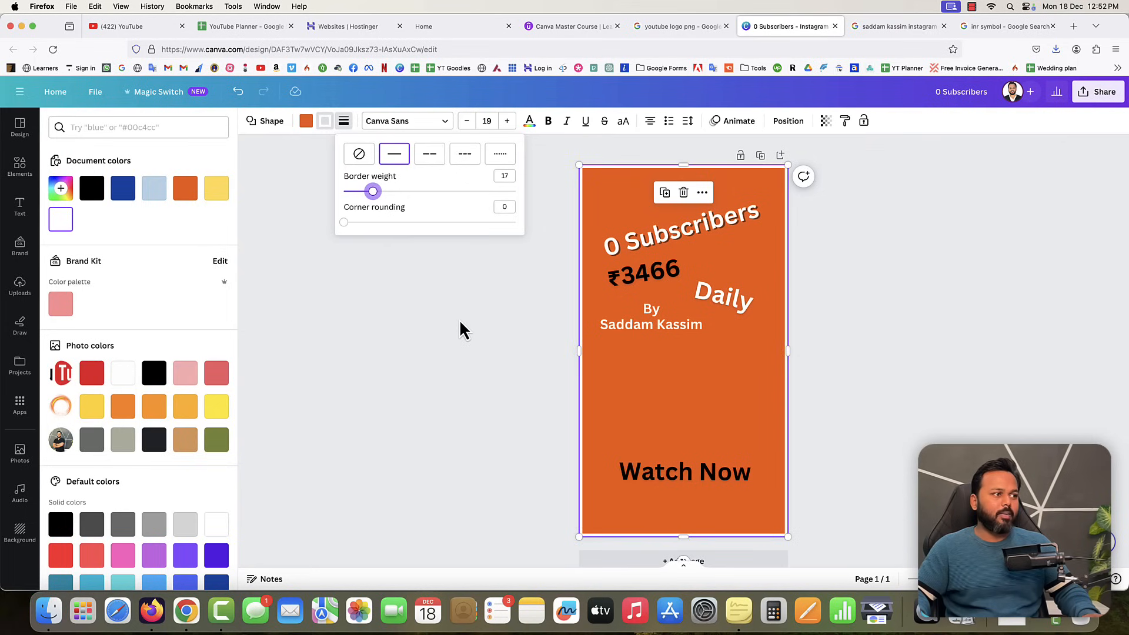
Set the page-sized square's fill to no colour so only its border frames the cover, and dismiss the call notification.
left_click(307, 123)
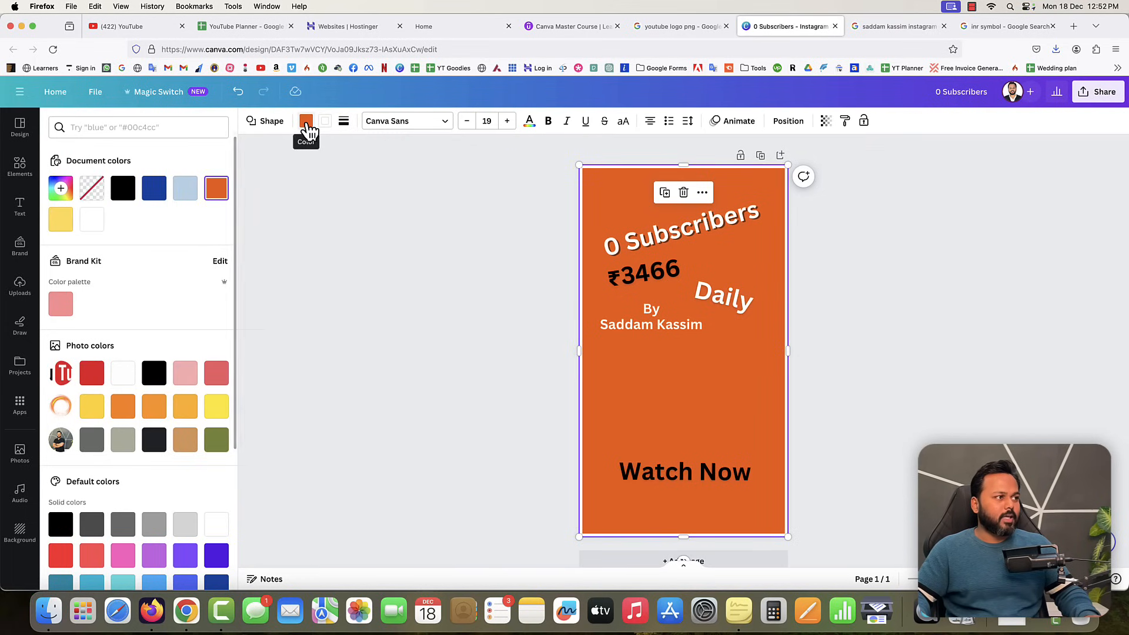
left_click(92, 190)
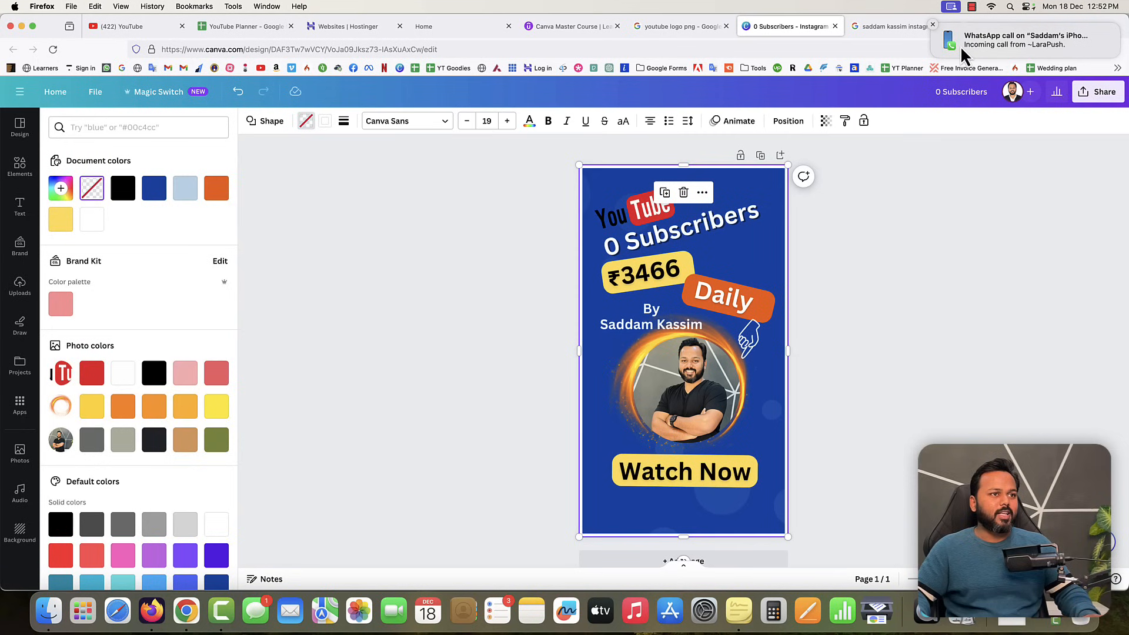
left_click(933, 26)
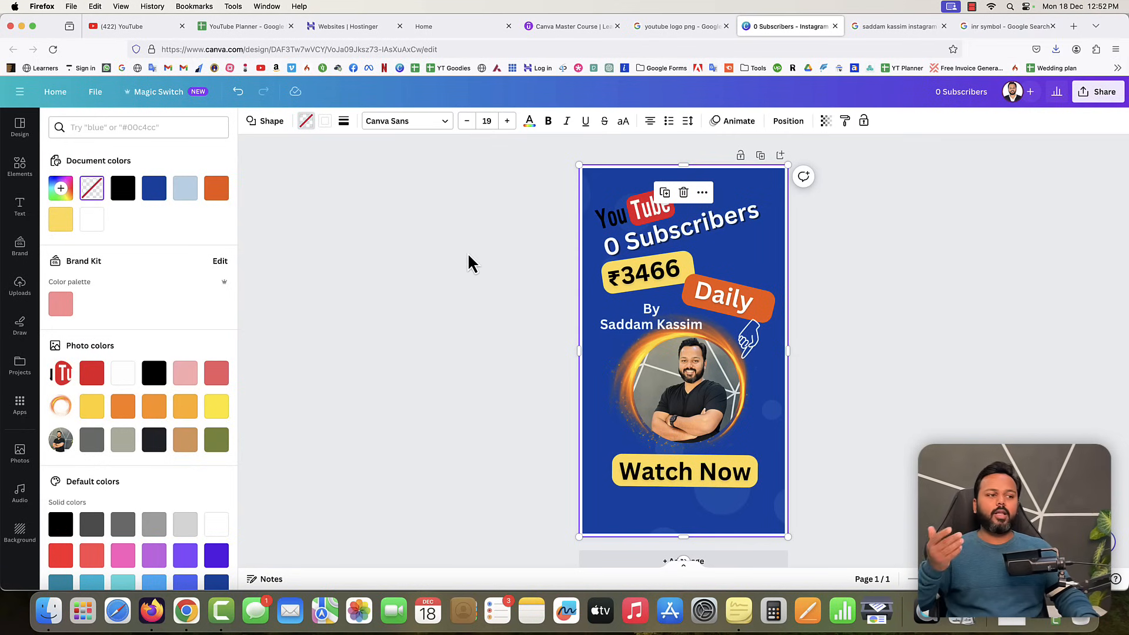
left_click(481, 256)
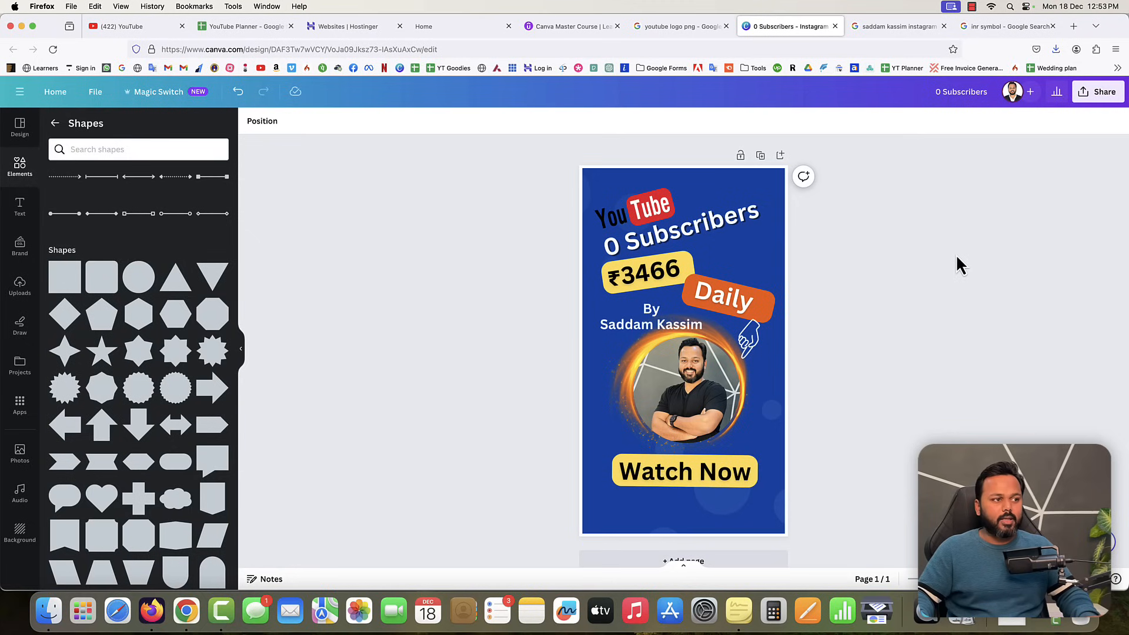
Download the finished reel cover as a PNG and save it to the Desktop as "0 Subscribers".
left_click(1092, 91)
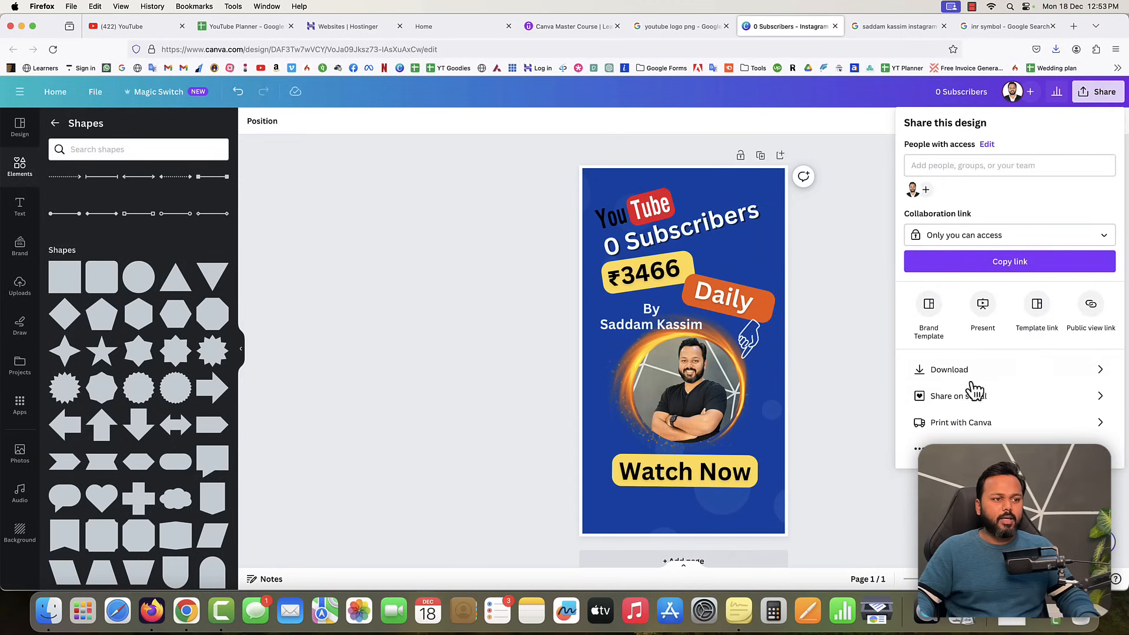
left_click(952, 376)
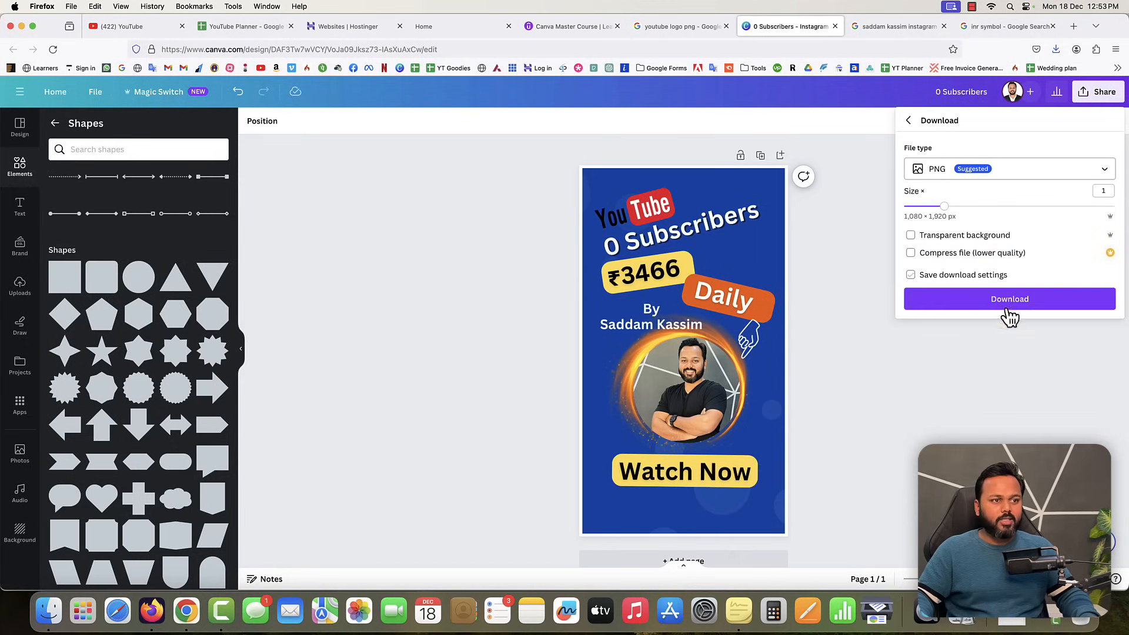
left_click(1009, 301)
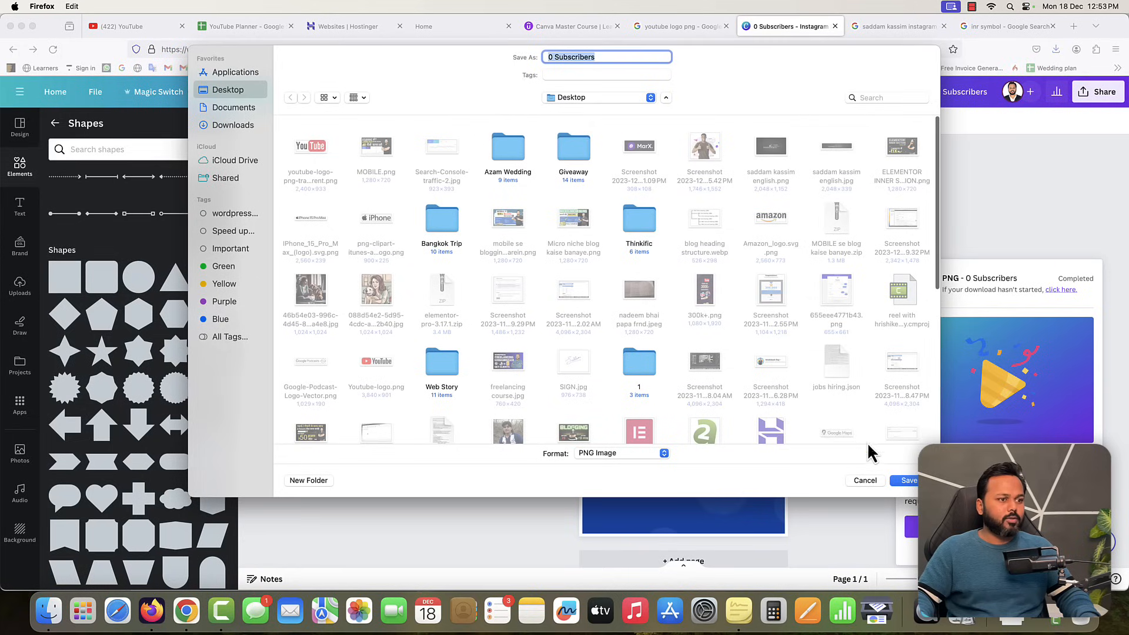
left_click(906, 480)
Open the downloaded 0 Subscribers.png from the browser's downloads, check the finished cover, and close the preview.
left_click(1056, 49)
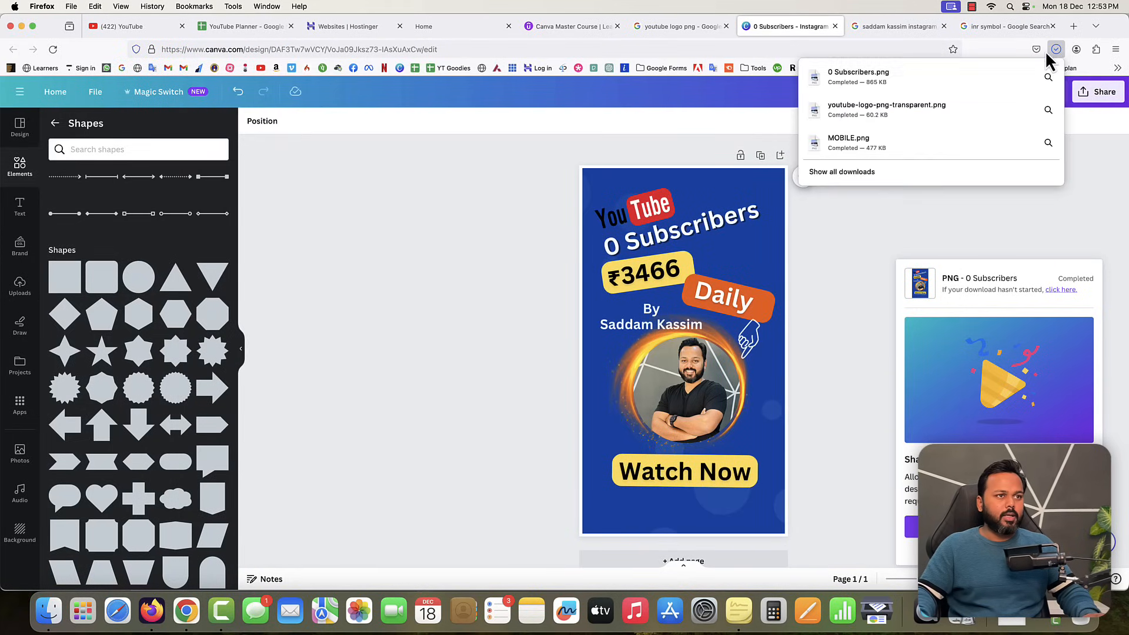
left_click(927, 86)
left_click_drag(346, 38, 785, 59)
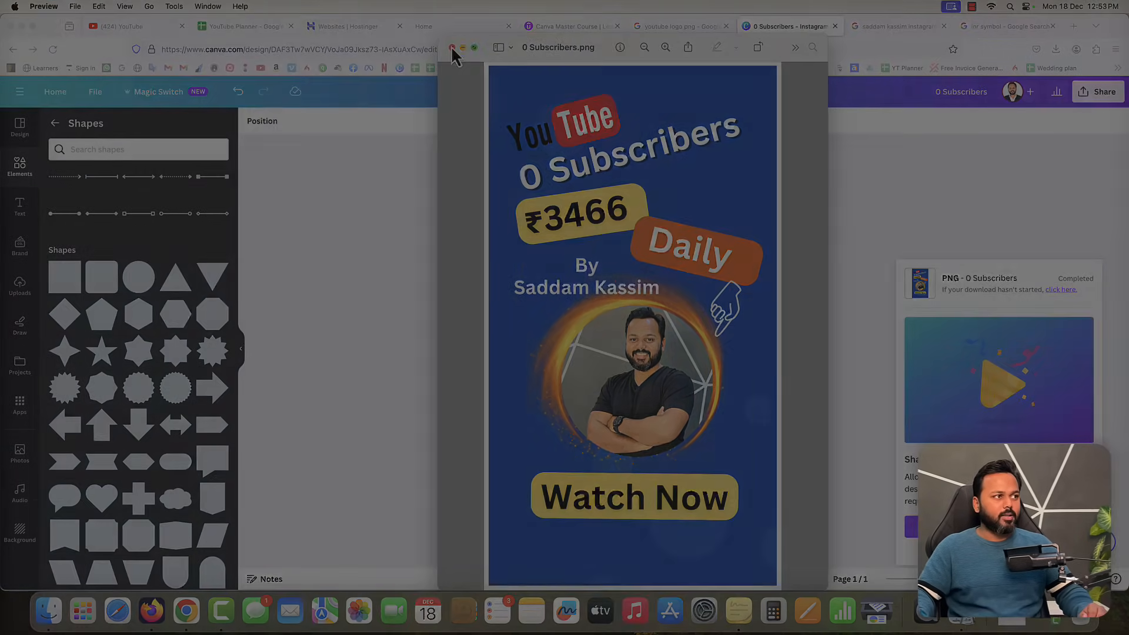
left_click(452, 48)
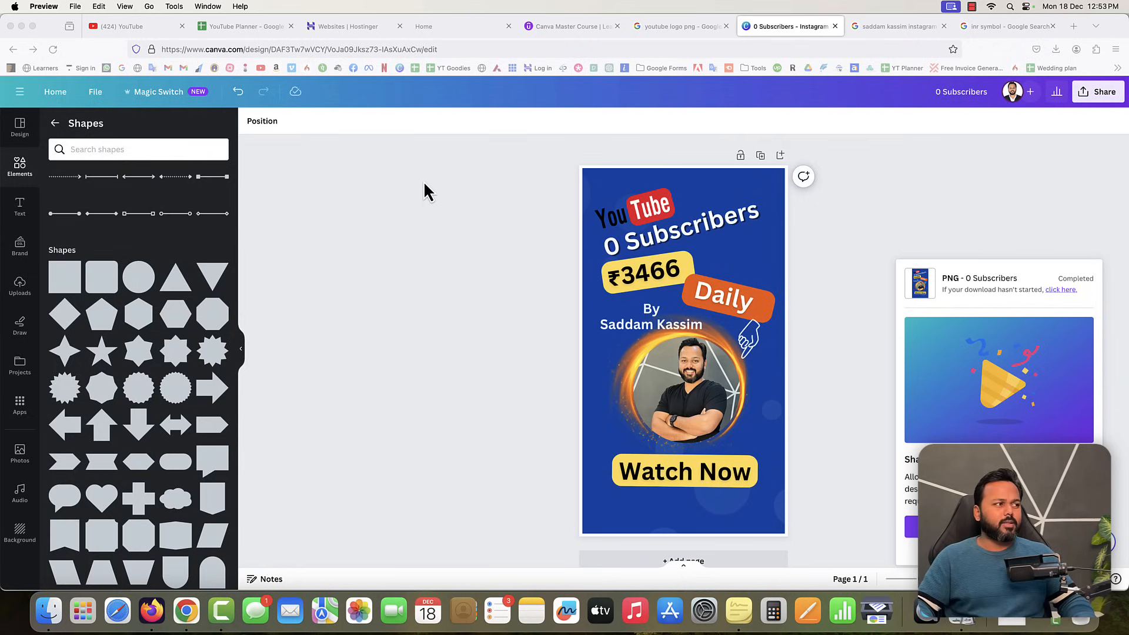
Create a new blank design with a custom size of 4213 × 1955 px.
left_click(54, 91)
left_click(1001, 39)
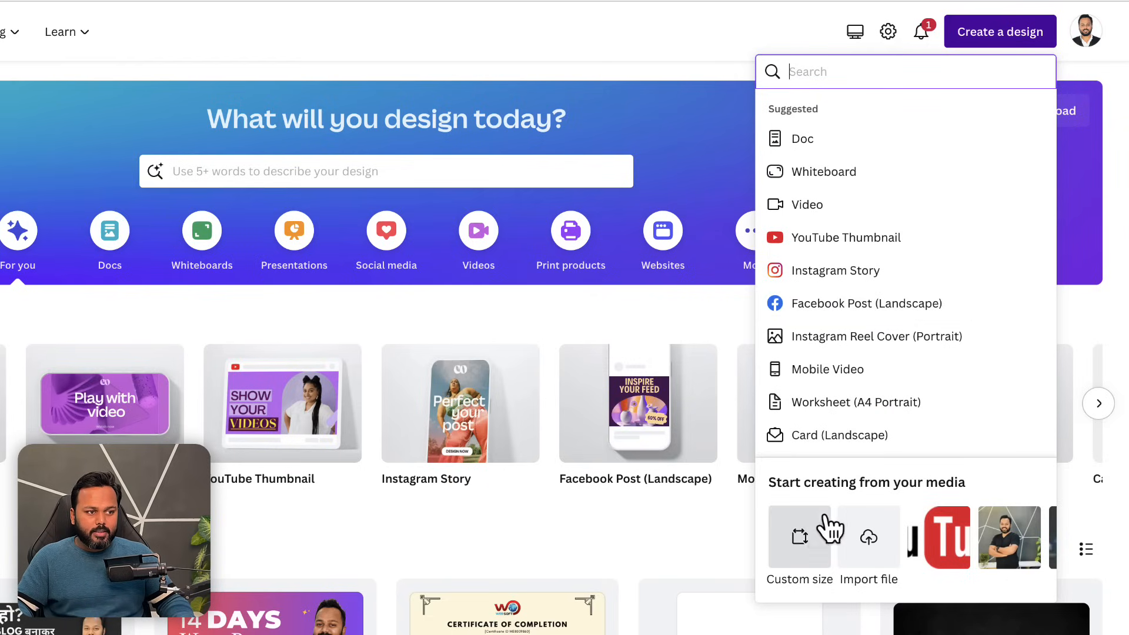
left_click(799, 539)
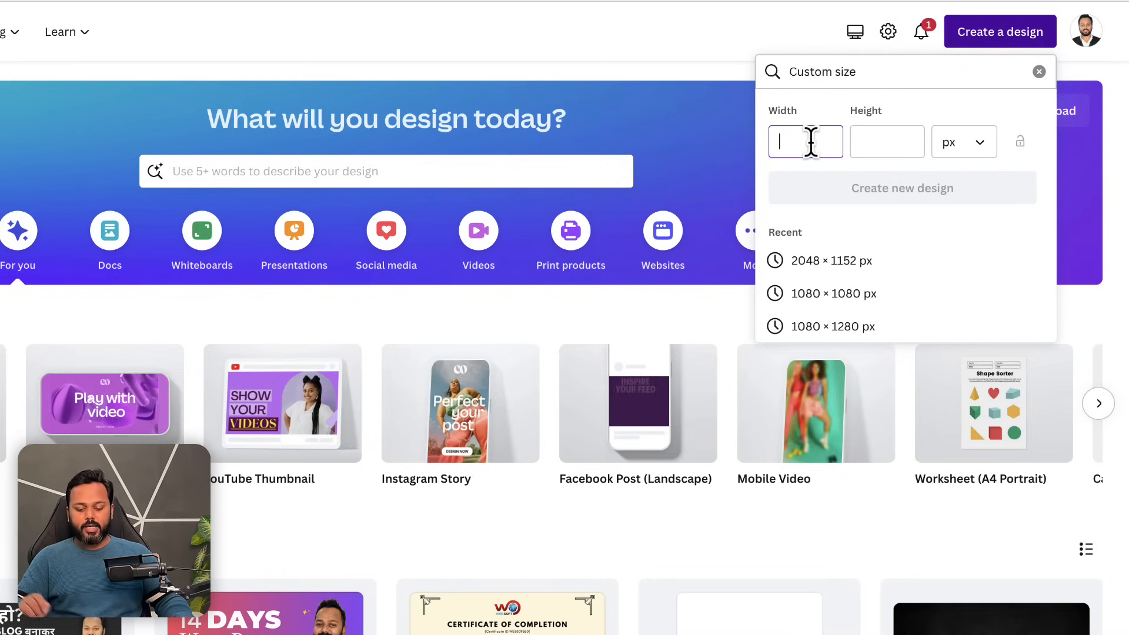
type("4213")
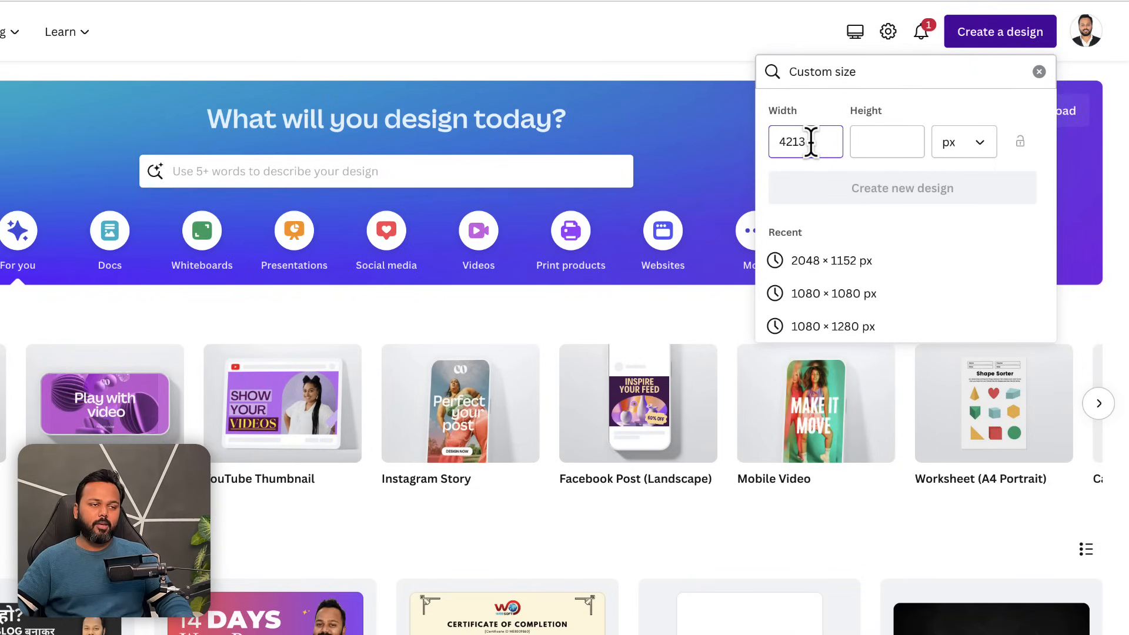
left_click(887, 140)
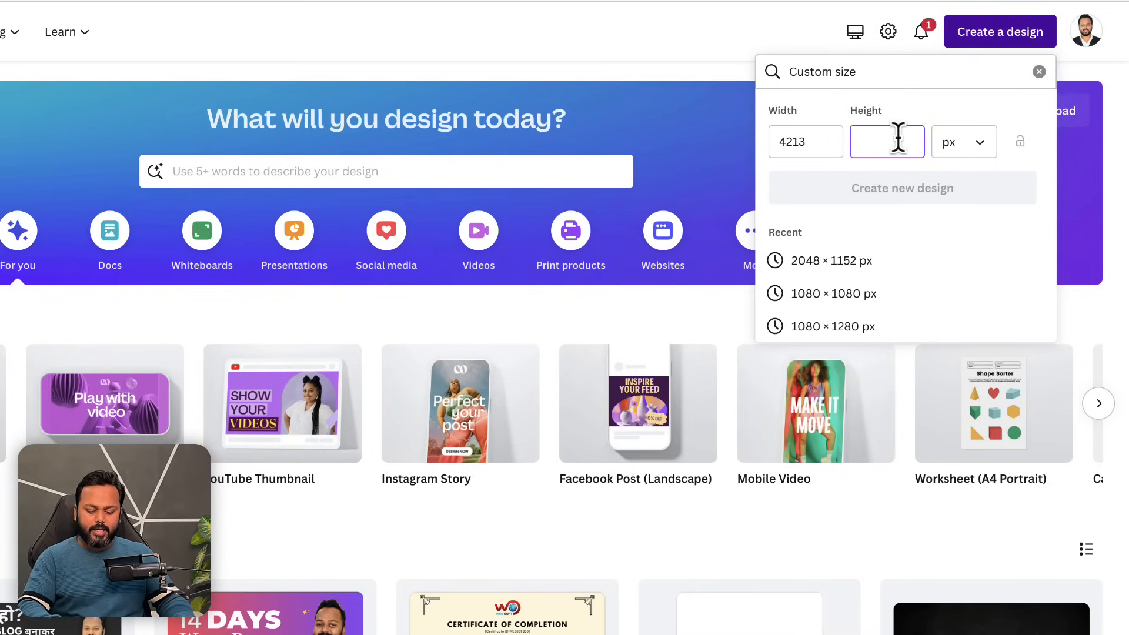
type("1955")
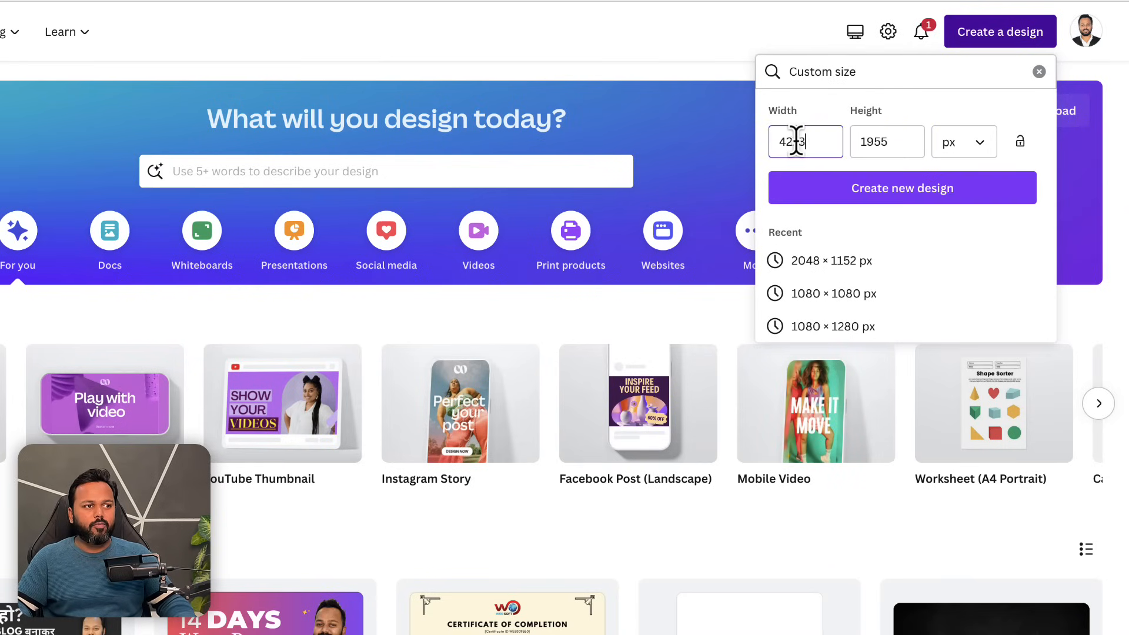
double_click(801, 141)
double_click(864, 141)
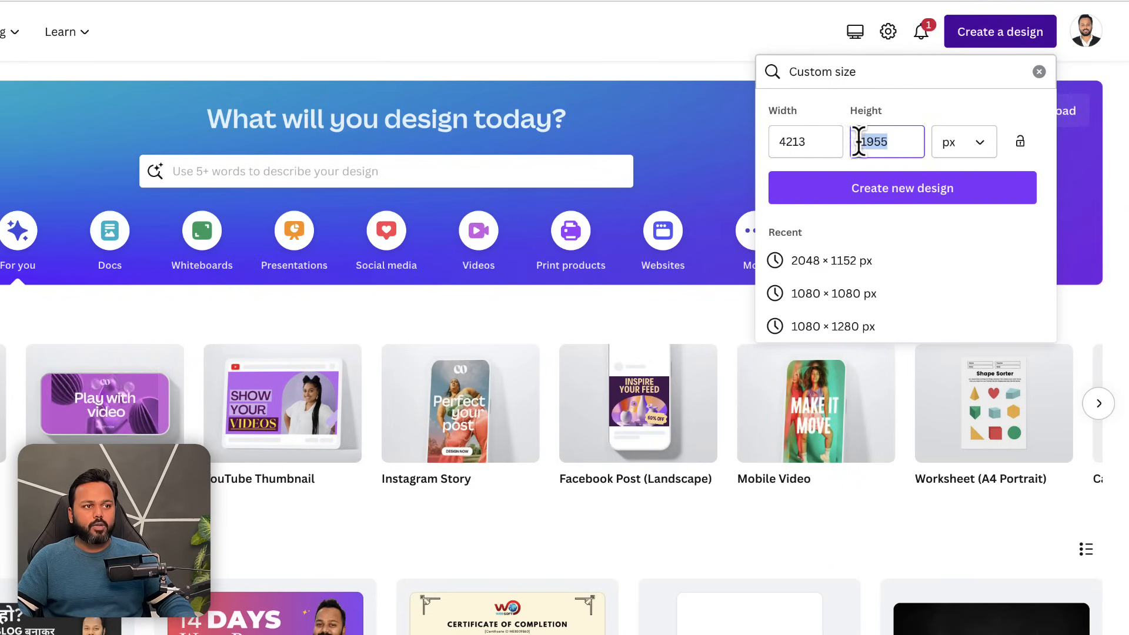
left_click(969, 155)
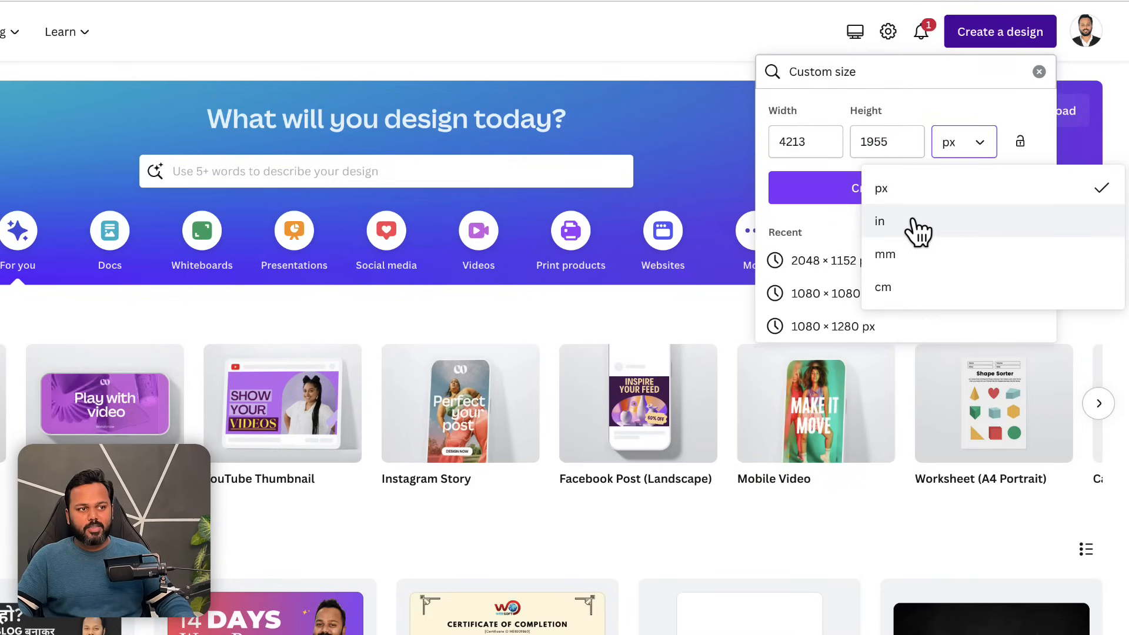
left_click(947, 126)
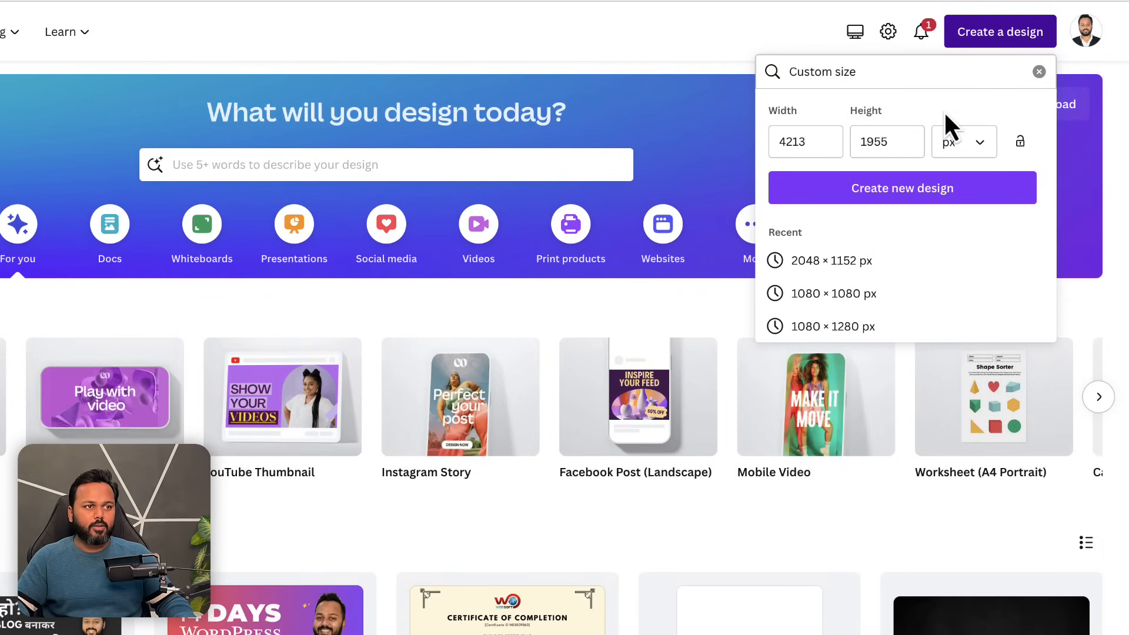
left_click(899, 205)
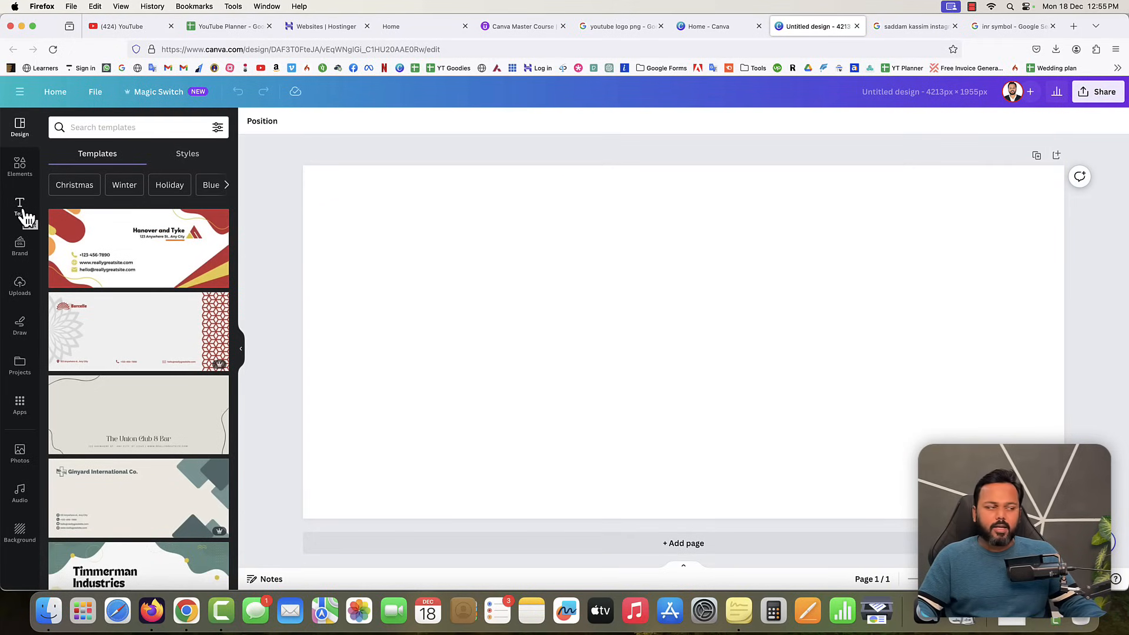
Add the recently used photo of the laughing curly-haired woman and remove its yellow background.
left_click(20, 167)
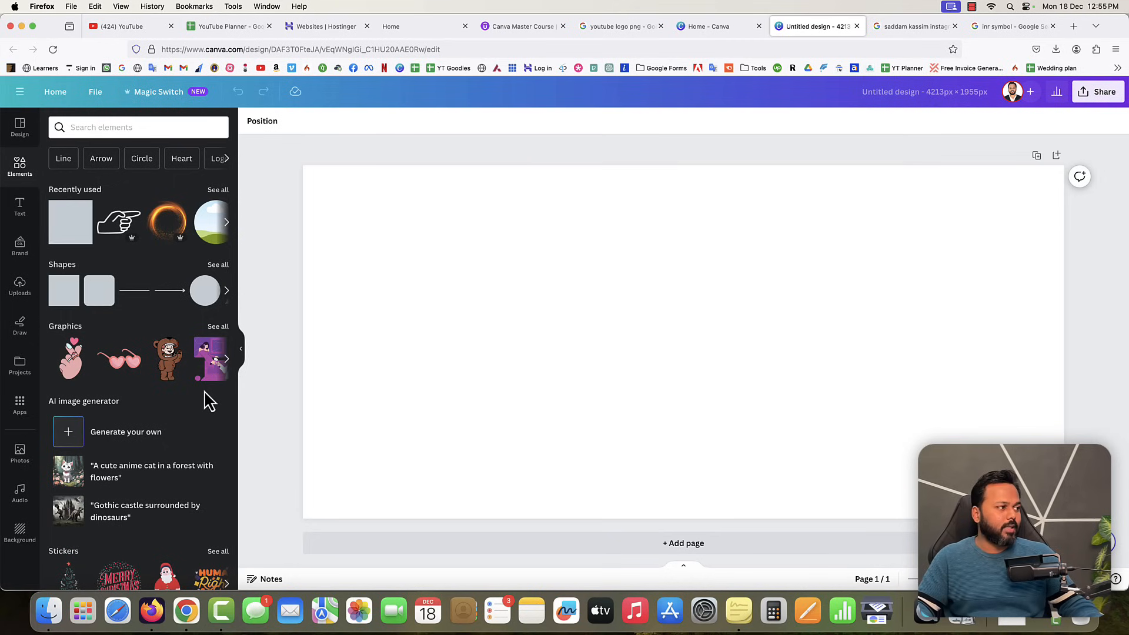
left_click(20, 462)
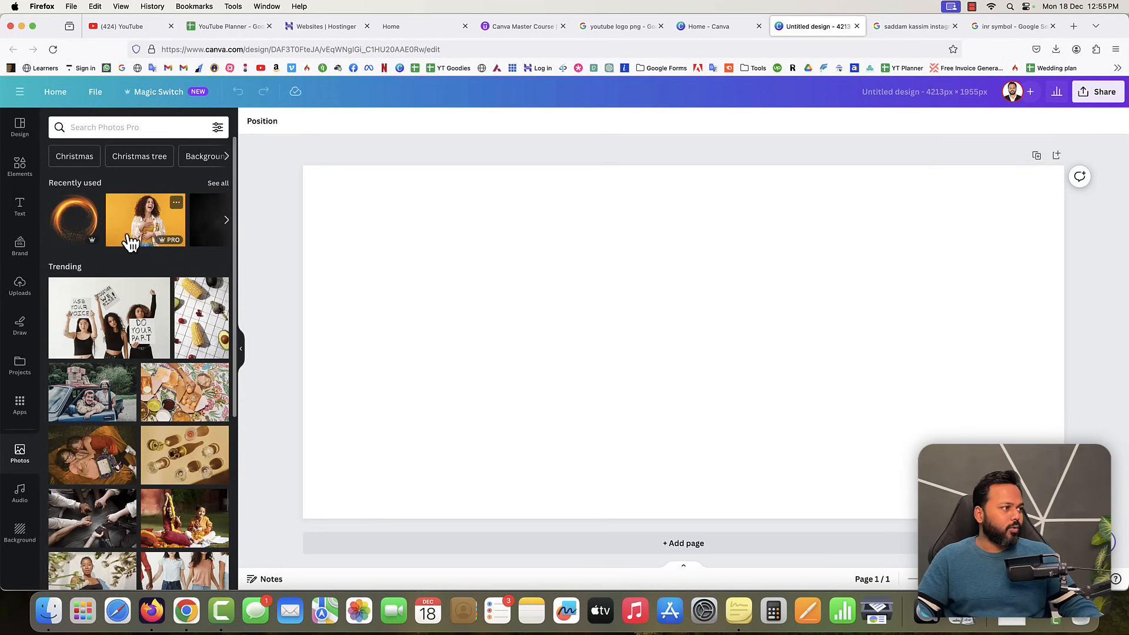
left_click(147, 228)
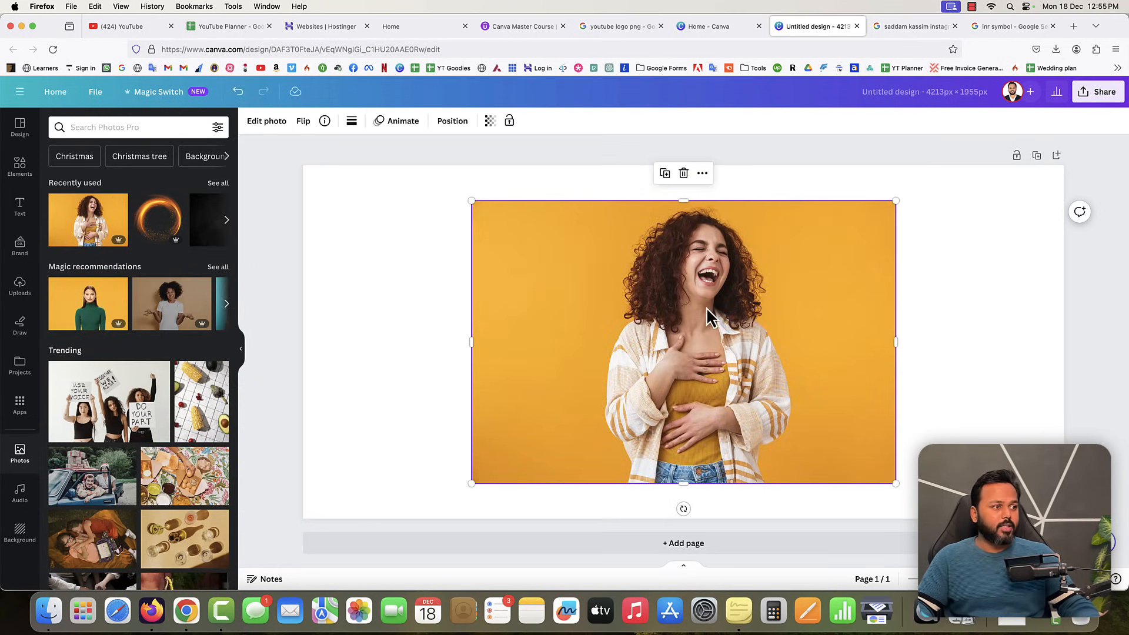
left_click(267, 122)
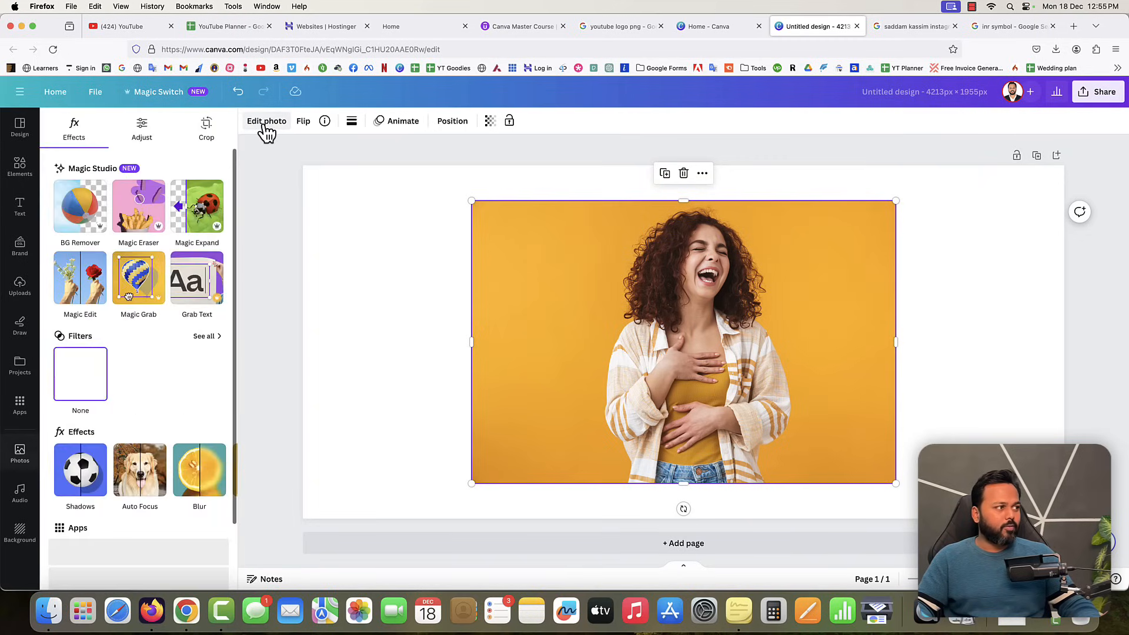
left_click(76, 222)
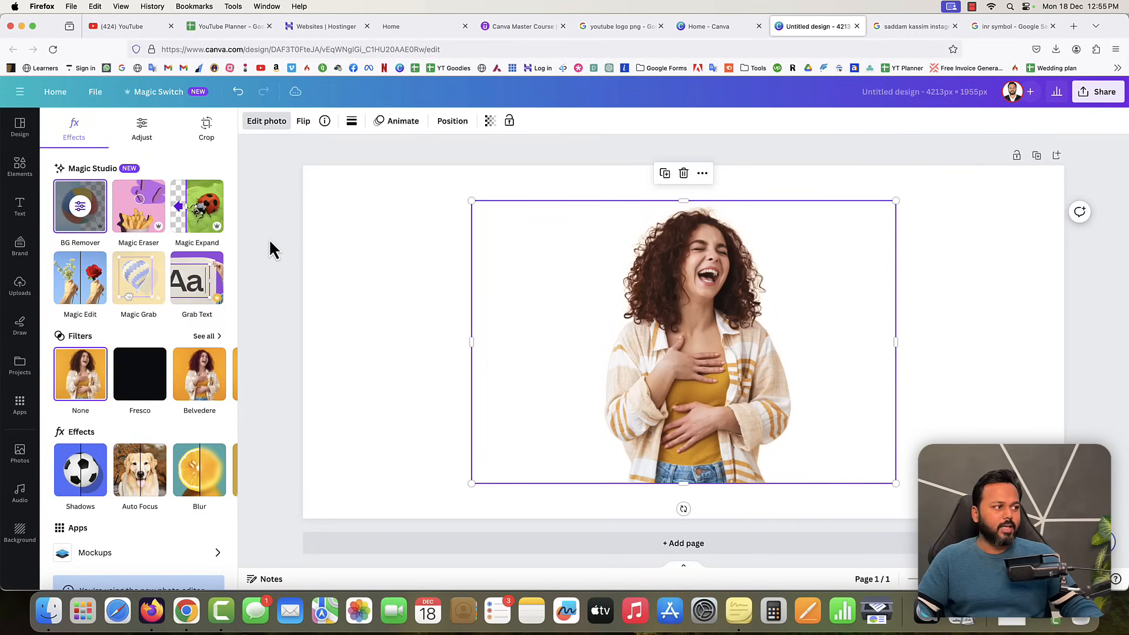
left_click(269, 238)
Crop the empty sides of the woman's photo, enlarge it to nearly the page height and place it at the page's left edge.
left_click_drag(682, 303, 555, 284)
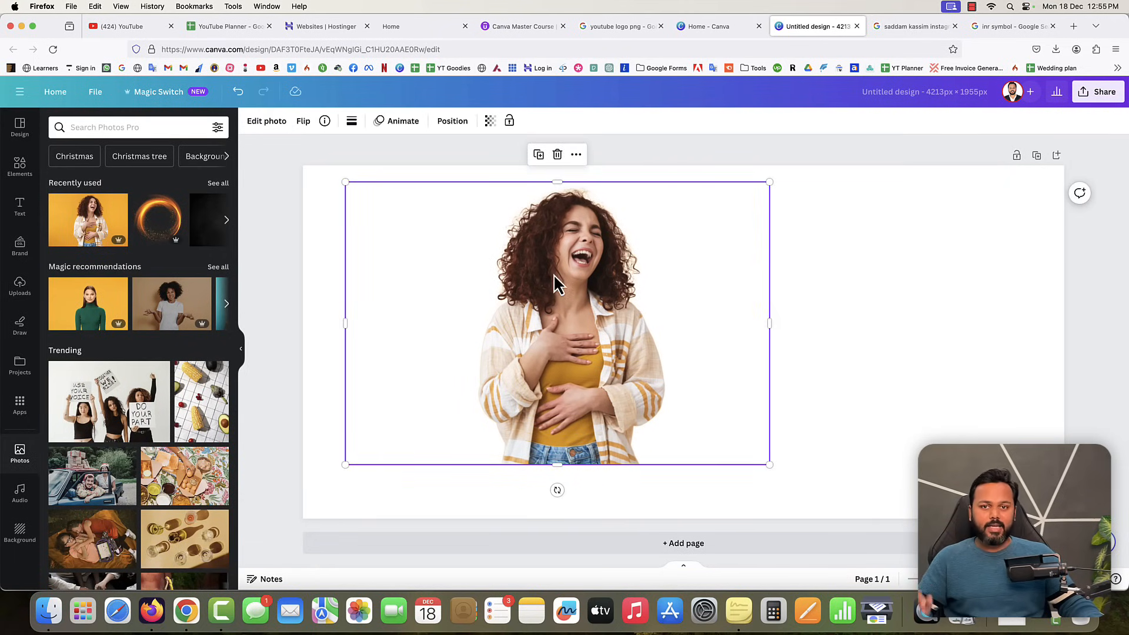
left_click_drag(768, 323, 674, 323)
left_click_drag(345, 321, 468, 322)
left_click_drag(559, 326, 411, 381)
left_click_drag(515, 235, 561, 174)
Search the graphics for "christmas" and place the gift box with the red ribbon on the page's right side.
left_click(35, 168)
scroll(185, 330, "down", 5)
scroll(179, 339, "down", 5)
scroll(194, 334, "up", 10)
left_click(215, 327)
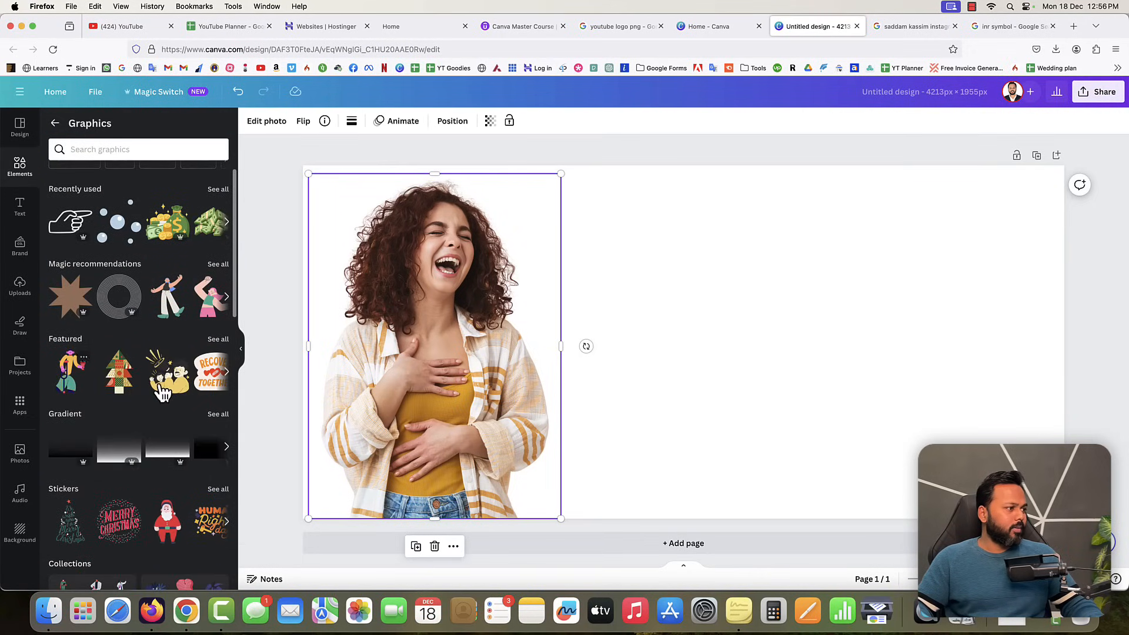
left_click(218, 339)
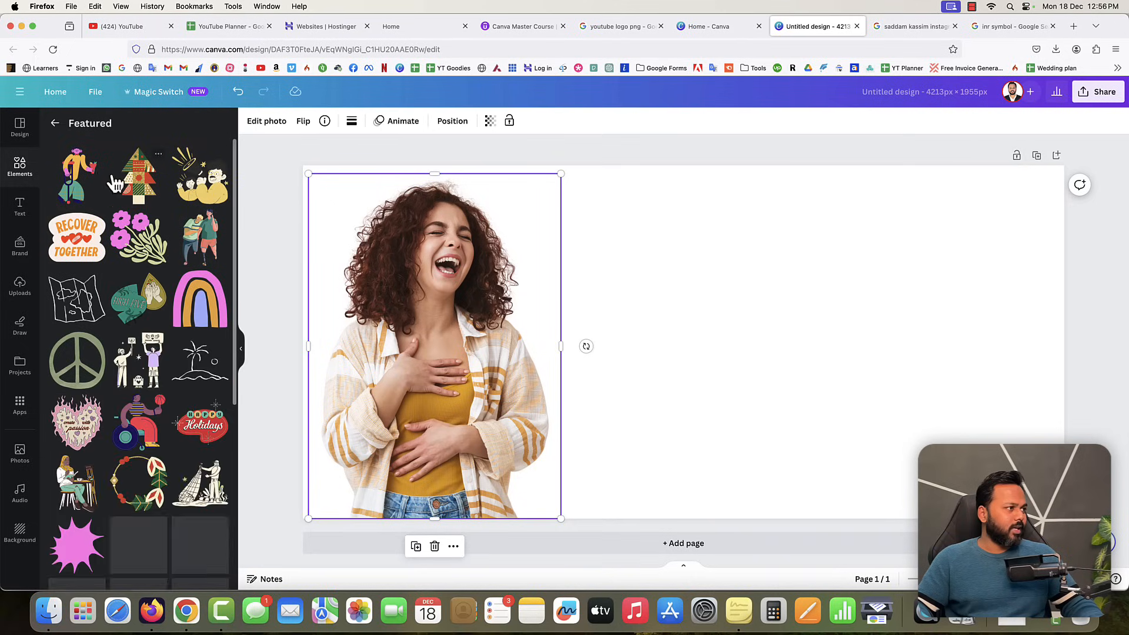
left_click(54, 123)
left_click(114, 149)
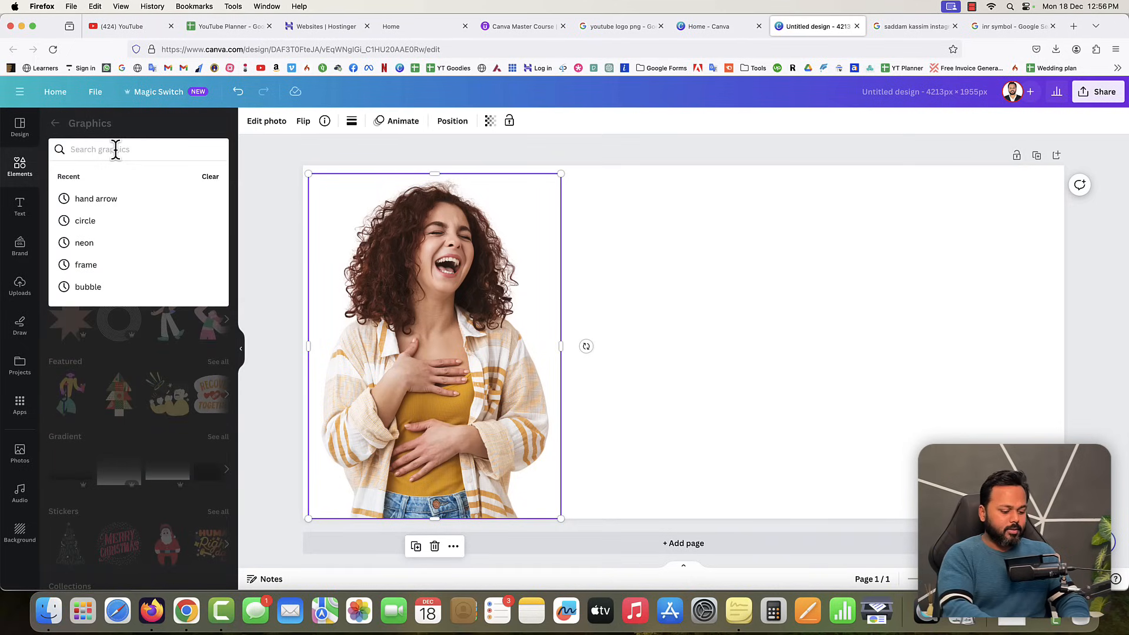
type("chris")
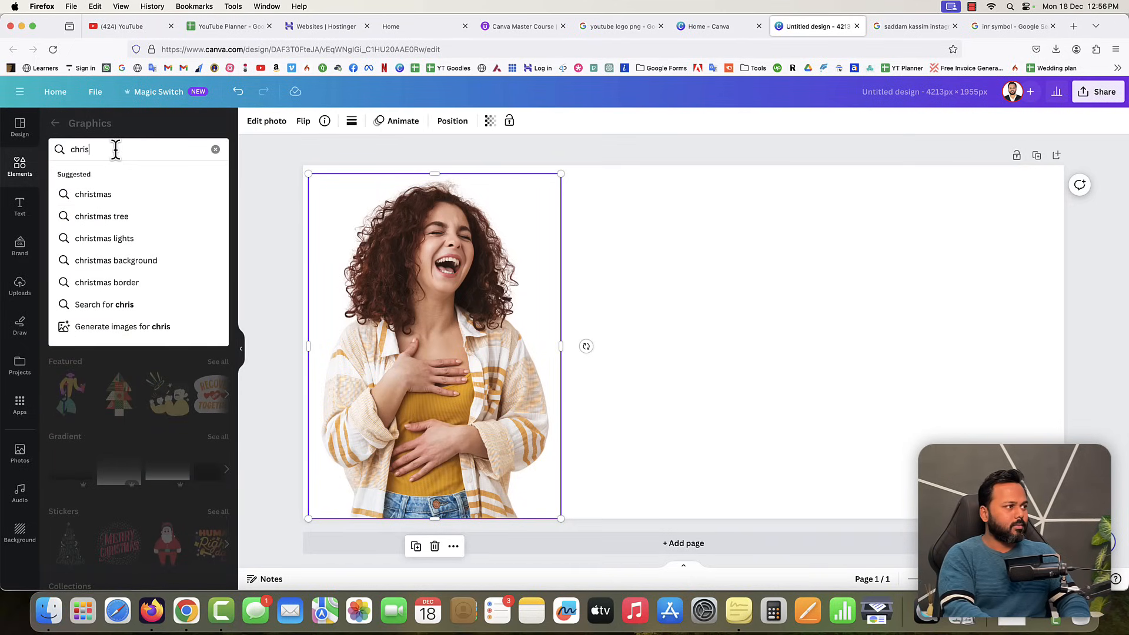
type("hmas")
key("Return")
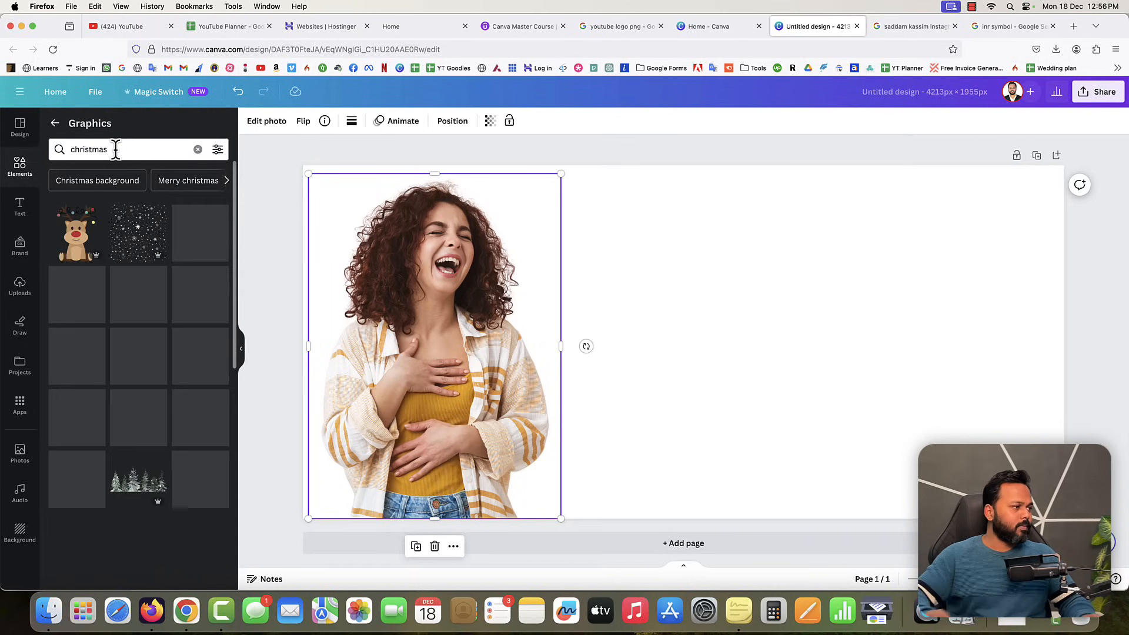
left_click(87, 299)
left_click_drag(743, 340, 962, 329)
Add the red Santa hat graphic and shrink the woman's photo to leave room above her head.
scroll(94, 316, "down", 5)
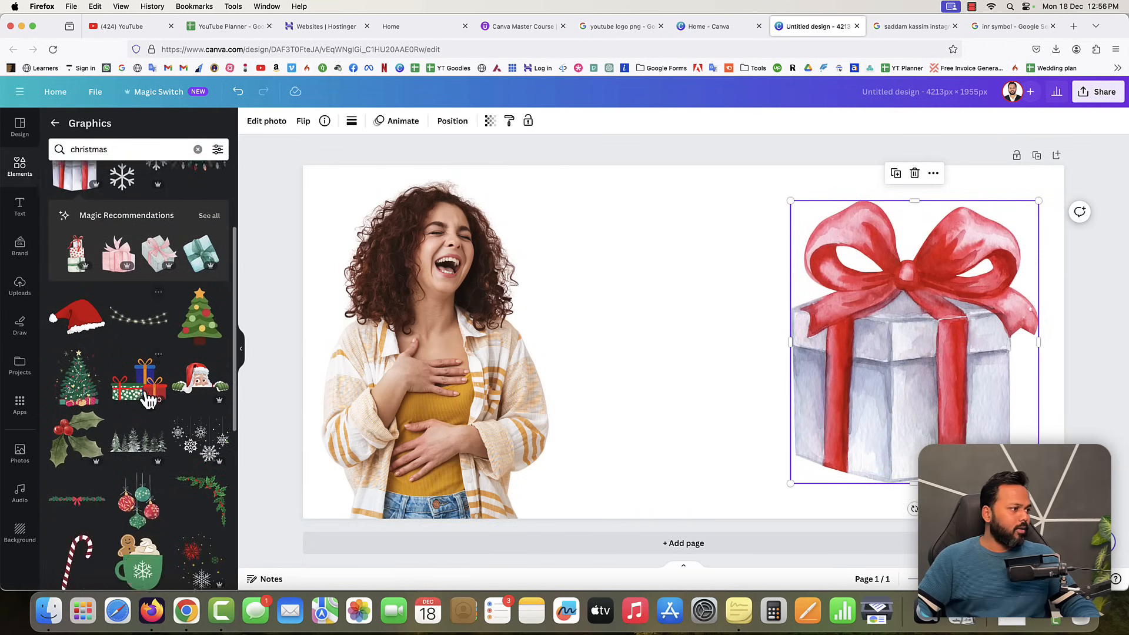
left_click(92, 304)
left_click(446, 318)
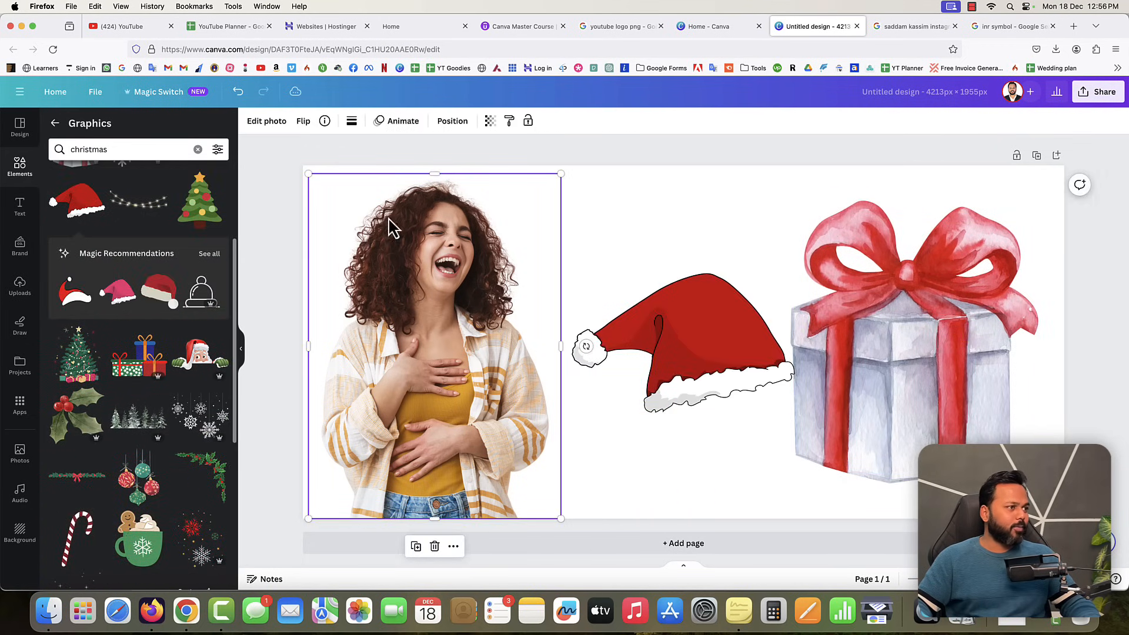
left_click_drag(316, 178, 355, 229)
Scale the Santa hat to fit the woman's head, set it on her hair, and nudge the gift box slightly down.
left_click_drag(629, 310, 424, 243)
left_click_drag(513, 307, 457, 259)
left_click_drag(421, 219, 444, 215)
left_click_drag(503, 166, 486, 177)
left_click_drag(435, 229, 442, 227)
left_click_drag(921, 320, 918, 328)
Search all elements, not just graphics, for "merry christmas".
left_click(113, 148)
key("super+a")
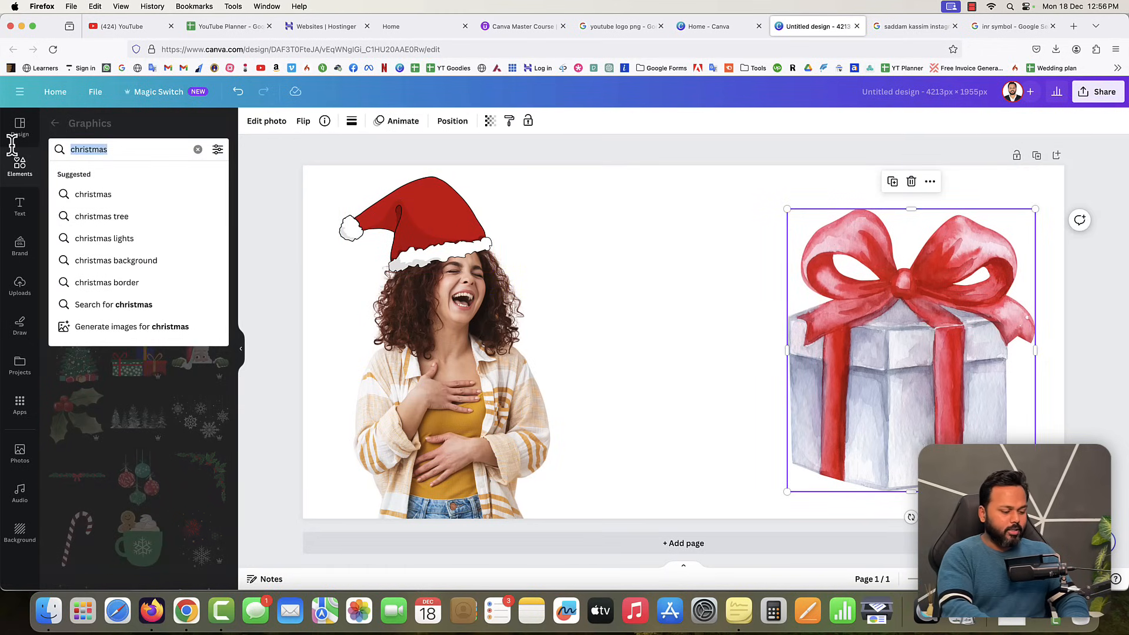
type("merry chri")
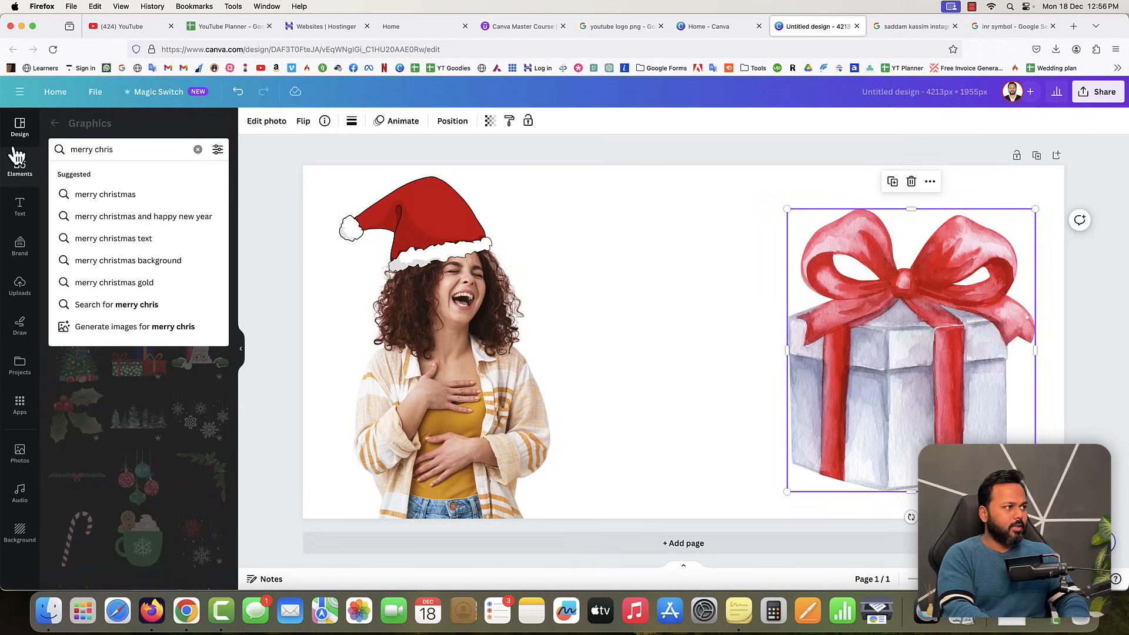
type("stman")
key("BackSpace")
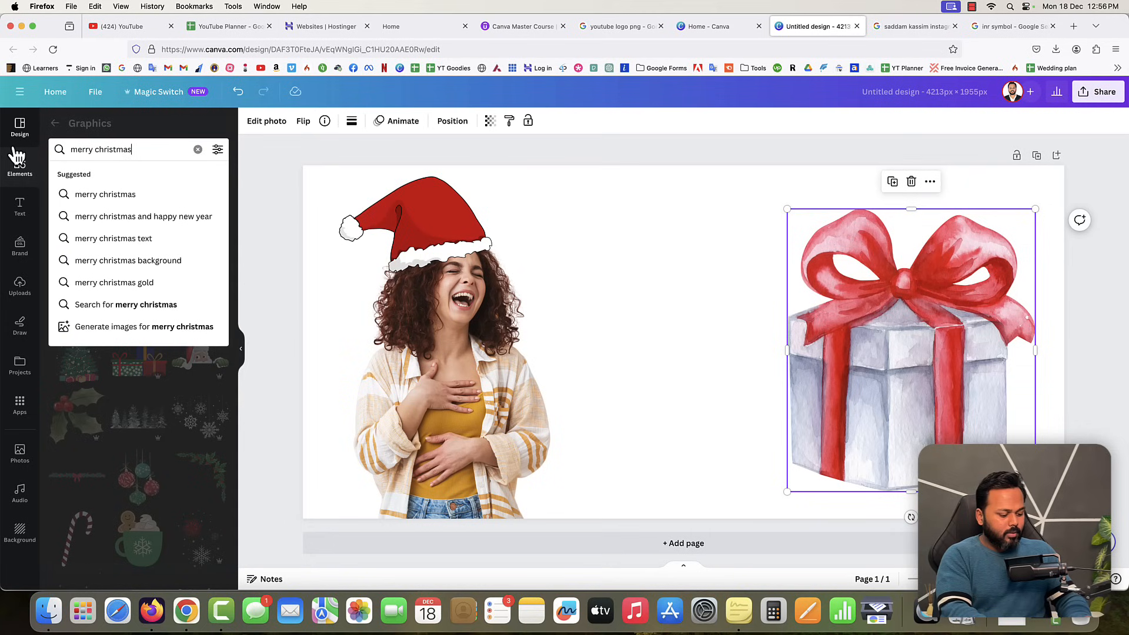
key("super+a")
key("super+c")
key("BackSpace")
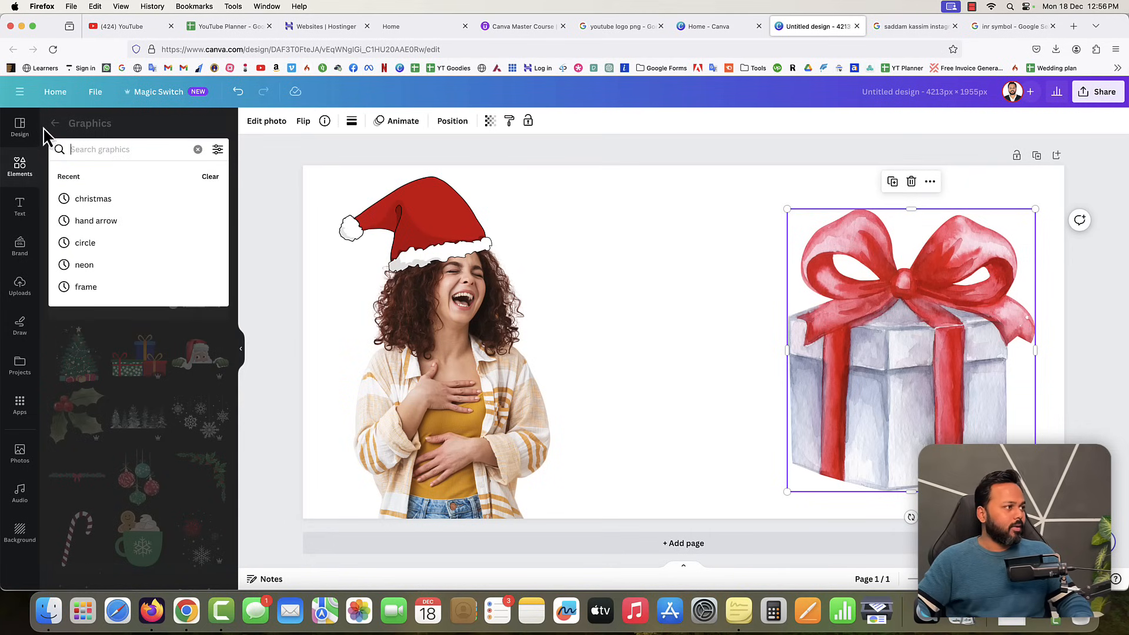
left_click(20, 166)
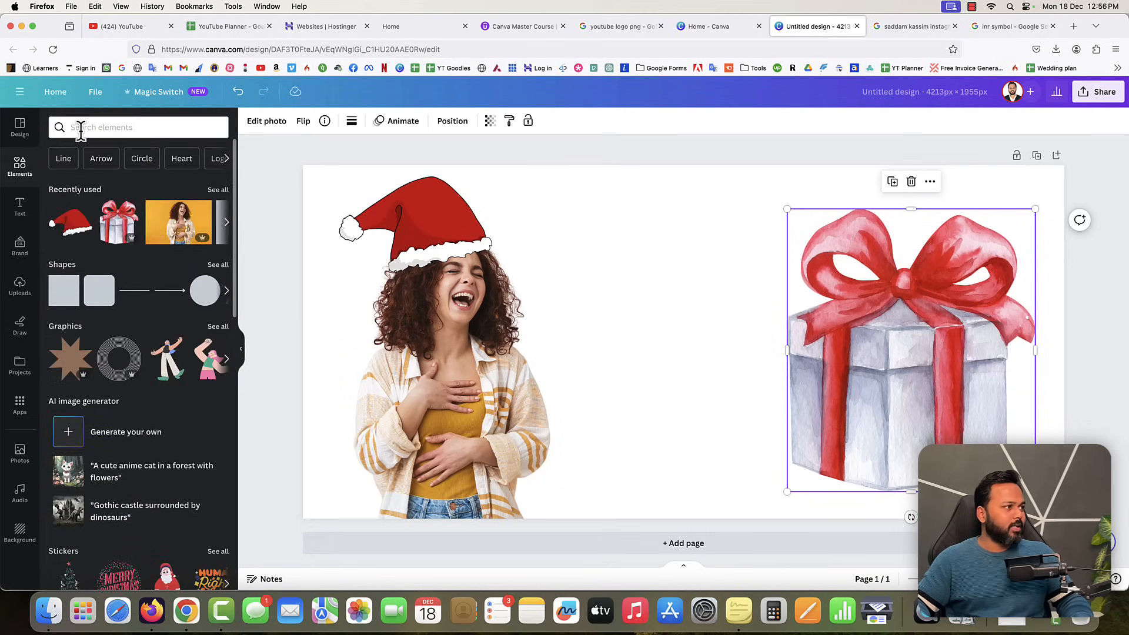
left_click(83, 129)
key("super+v")
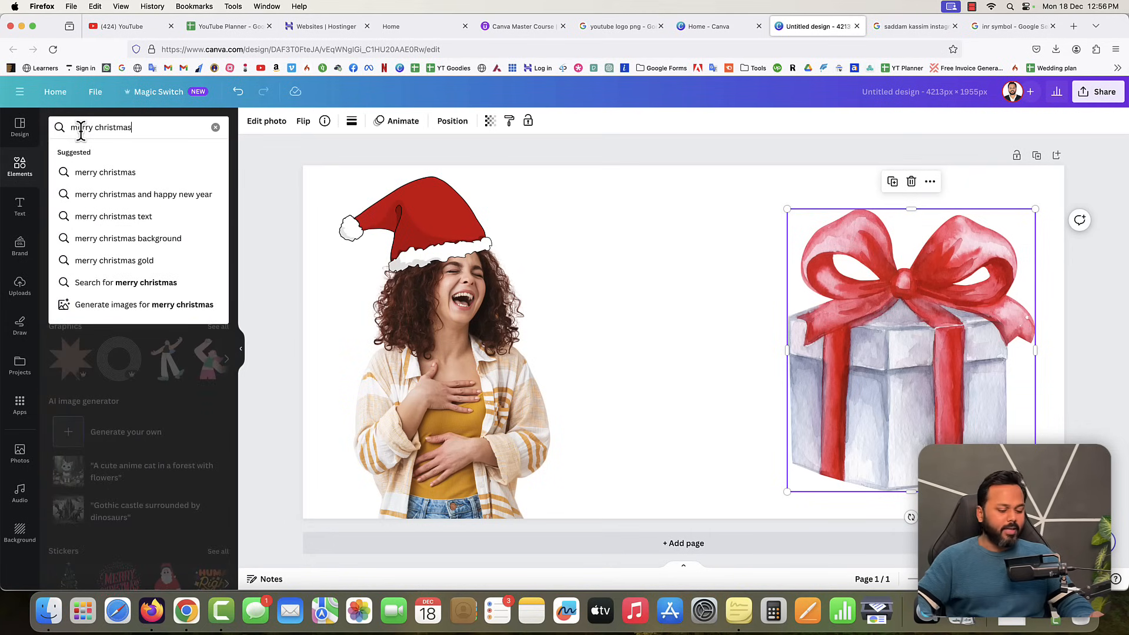
key("Return")
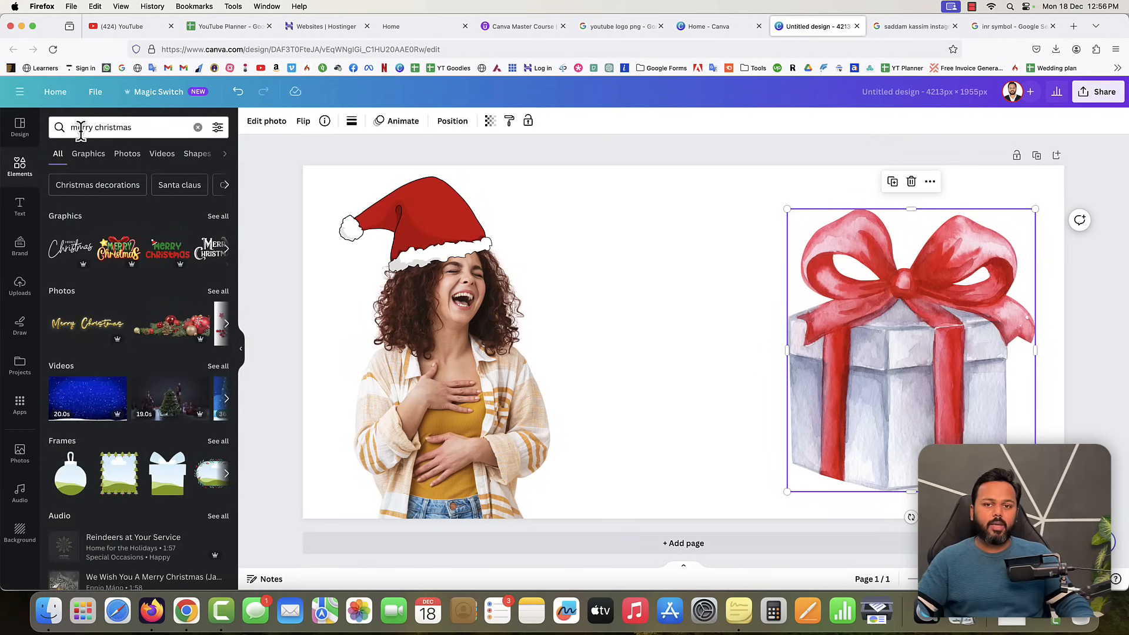
Add the colourful "Merry Christmas" graphic with the bow and candy cane, scale it down, and move it between the woman and the gift box.
left_click(216, 218)
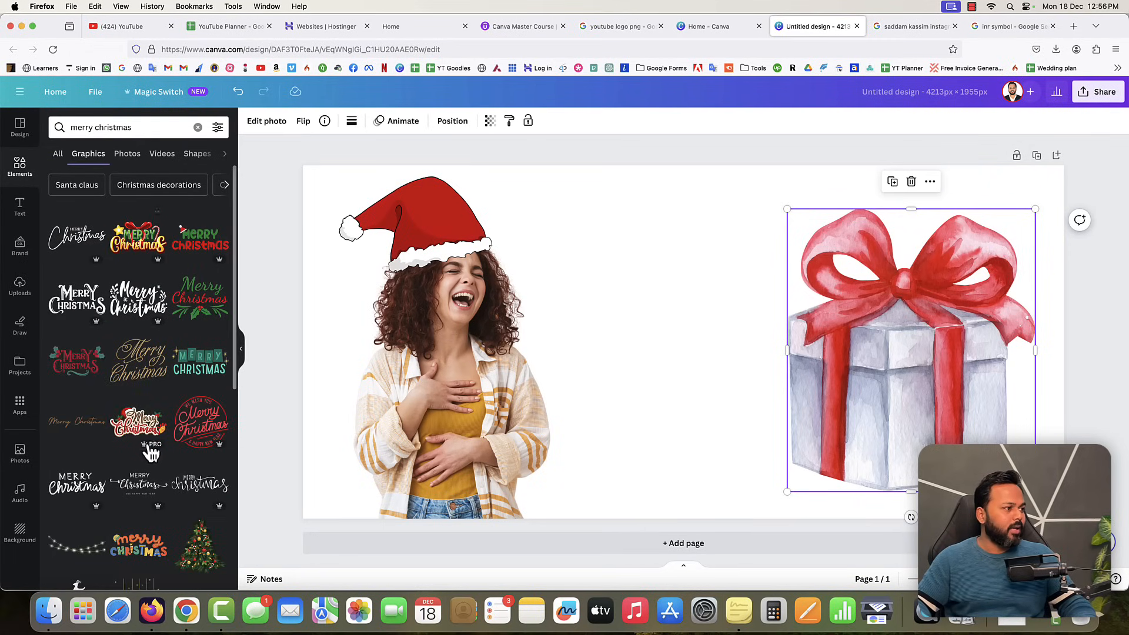
scroll(168, 410, "down", 1)
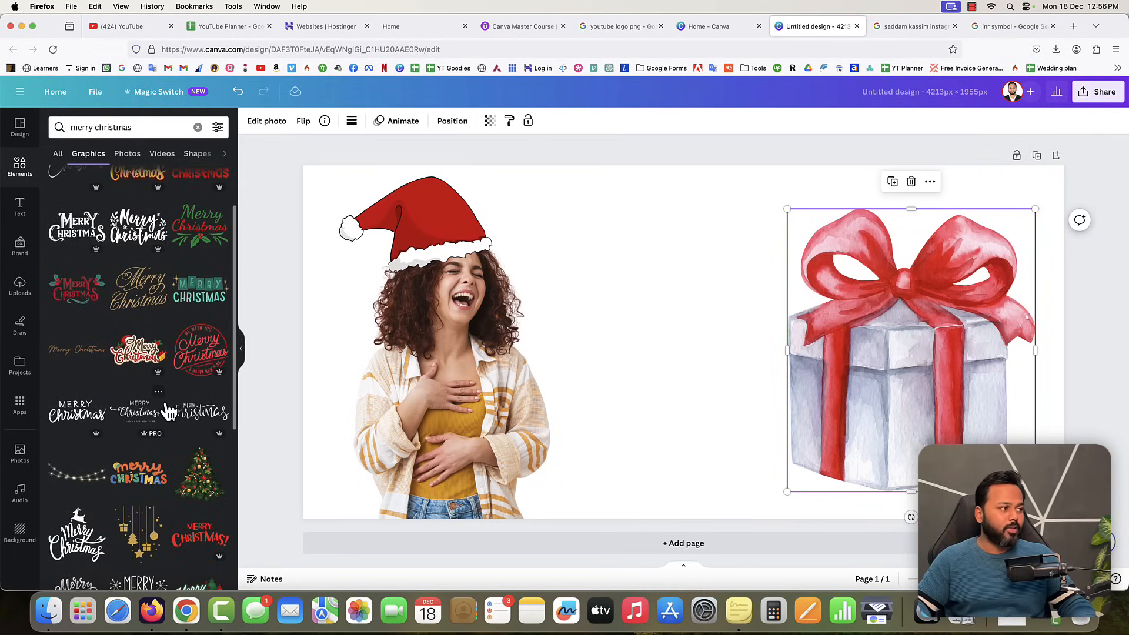
scroll(165, 389, "up", 1)
left_click(142, 251)
left_click_drag(932, 484, 705, 353)
left_click_drag(609, 291, 729, 393)
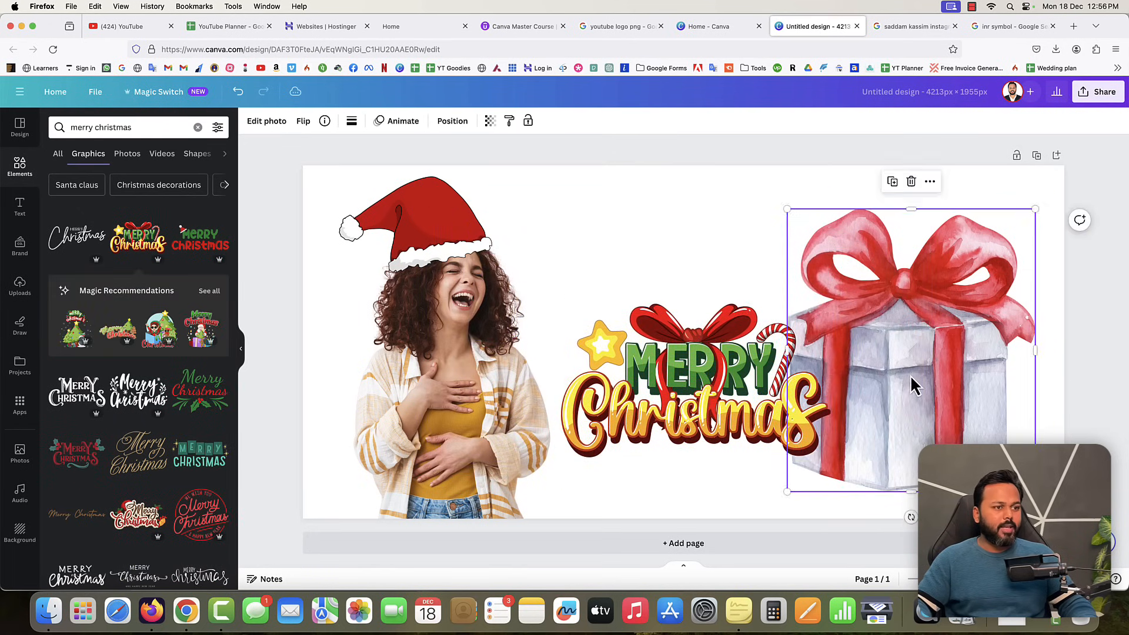
Shrink and reposition the Merry Christmas lettering so it sits clear between the woman and the gift box, shifting the box slightly outward.
left_click_drag(912, 383, 941, 376)
left_click(822, 448)
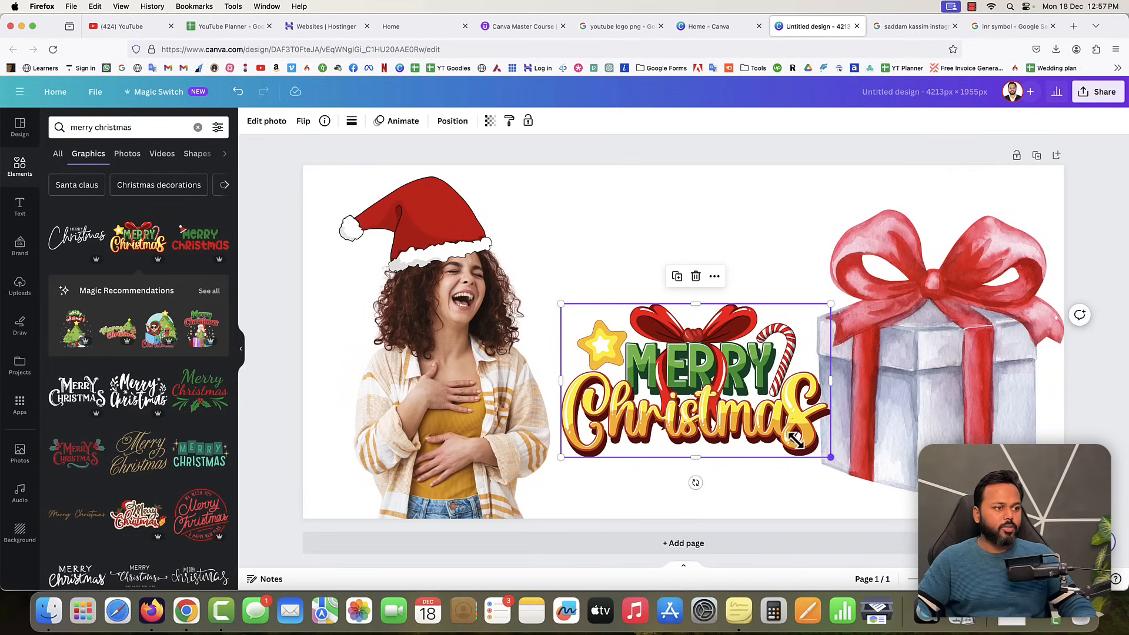
left_click_drag(816, 451, 763, 419)
left_click_drag(658, 361, 672, 358)
left_click_drag(1027, 391, 1015, 391)
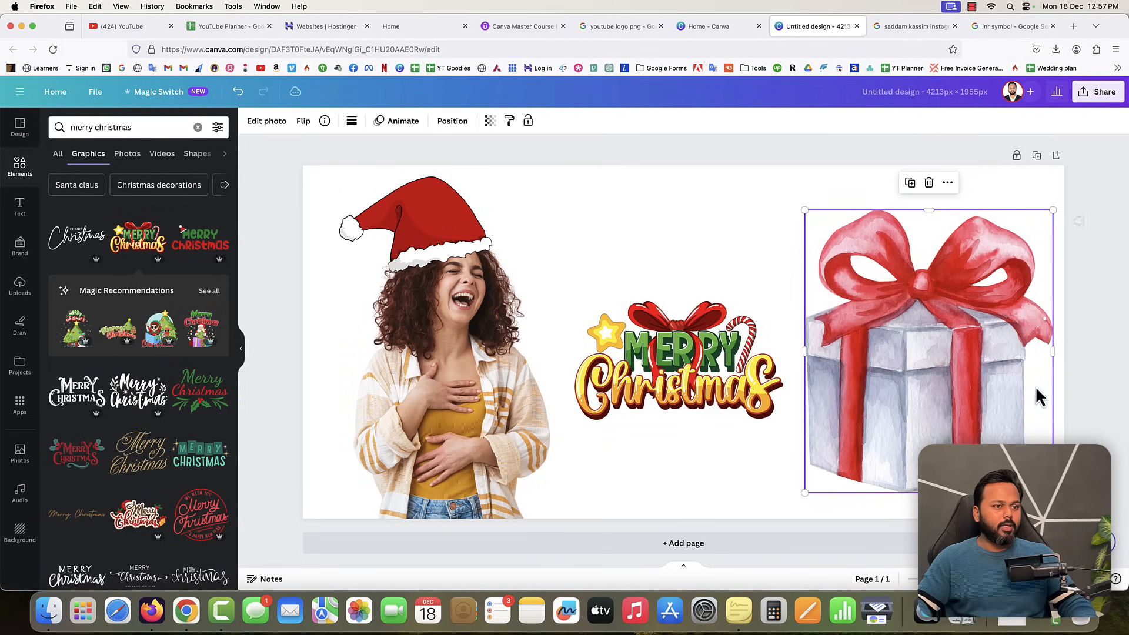
left_click(1099, 397)
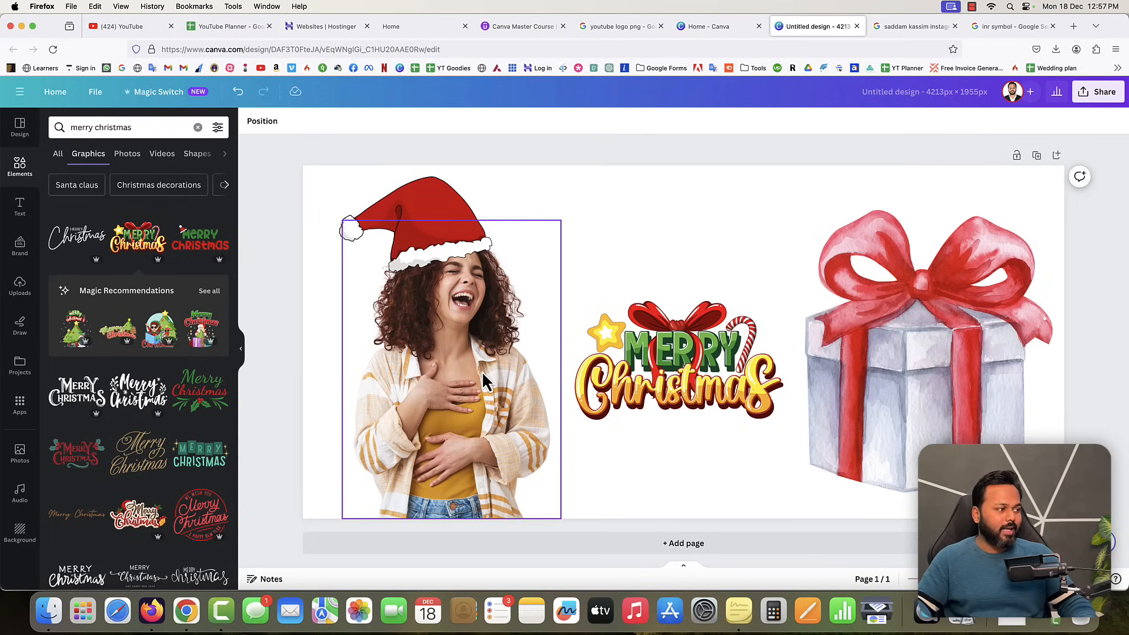
Browse the audio library and preview the track "Arabian Nights (Sting Version)".
left_click(21, 501)
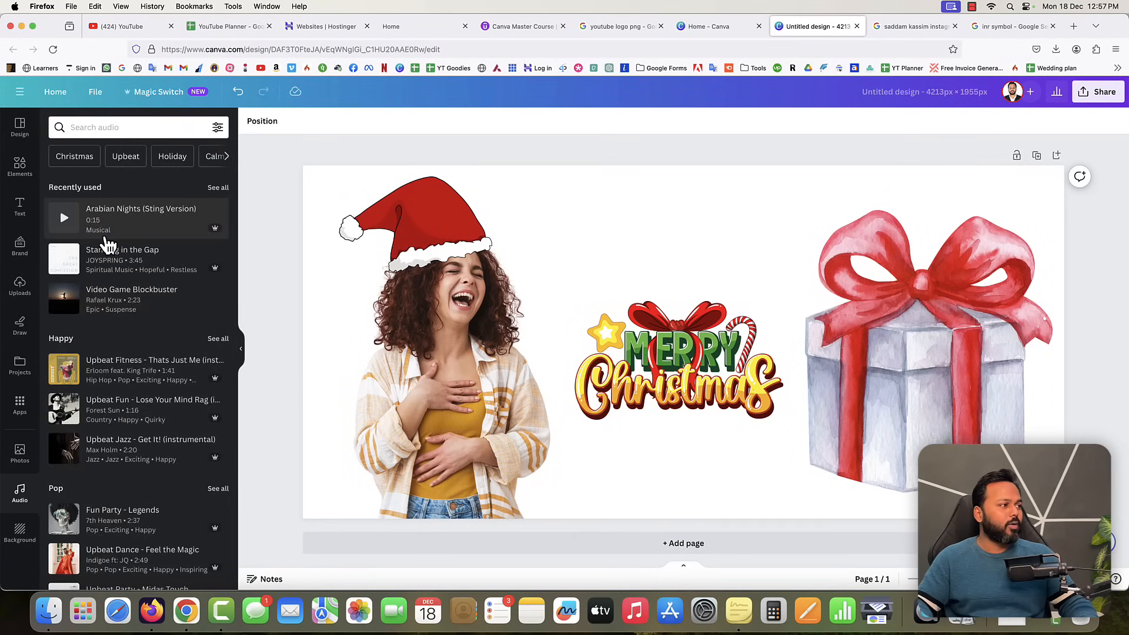
scroll(156, 432, "down", 4)
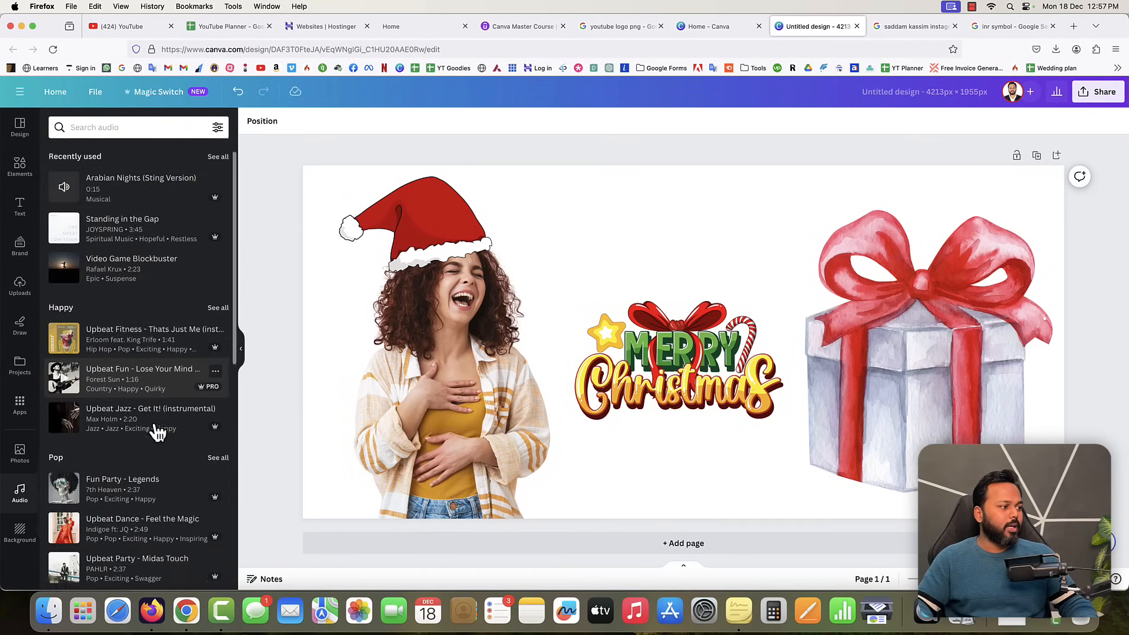
scroll(156, 432, "down", 4)
scroll(157, 432, "up", 2)
scroll(156, 432, "up", 6)
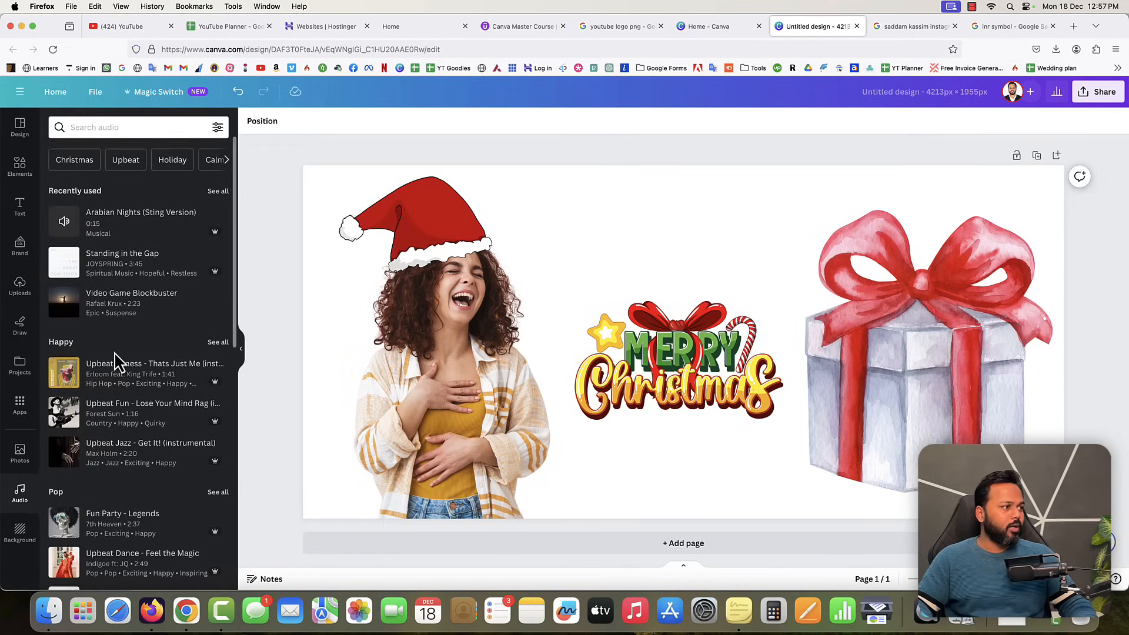
mouse_move(65, 222)
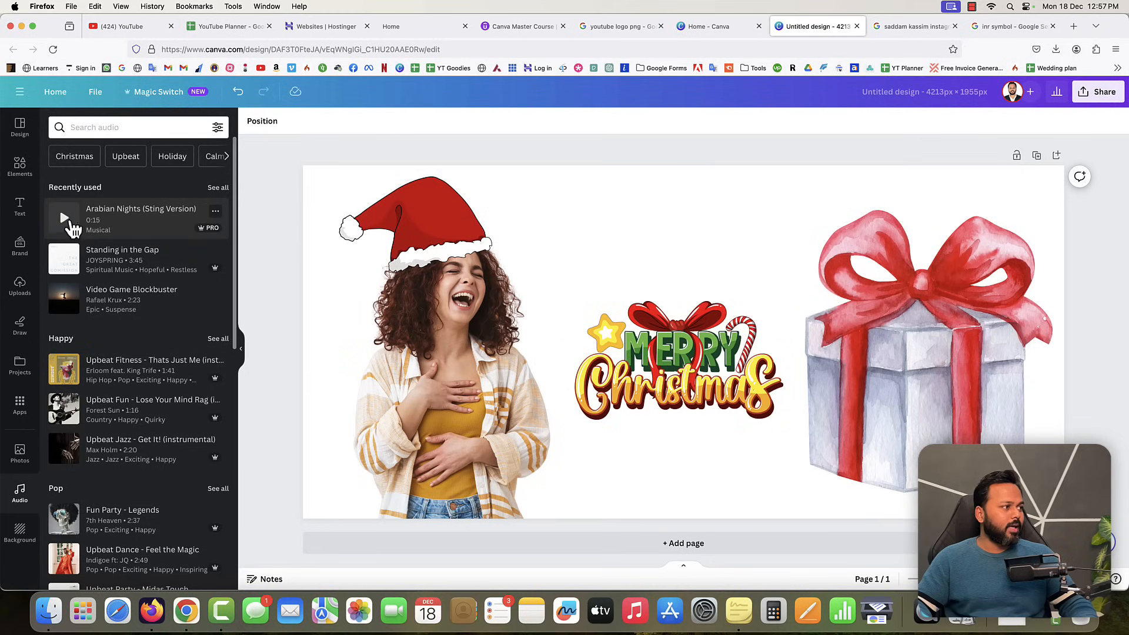
left_click(66, 221)
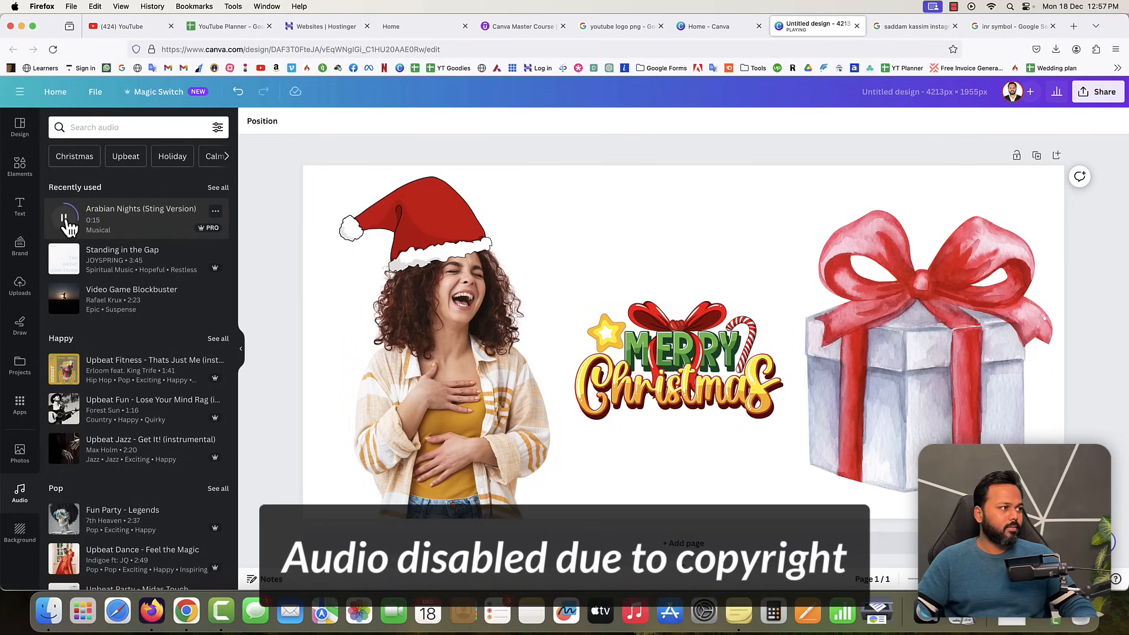
left_click(67, 224)
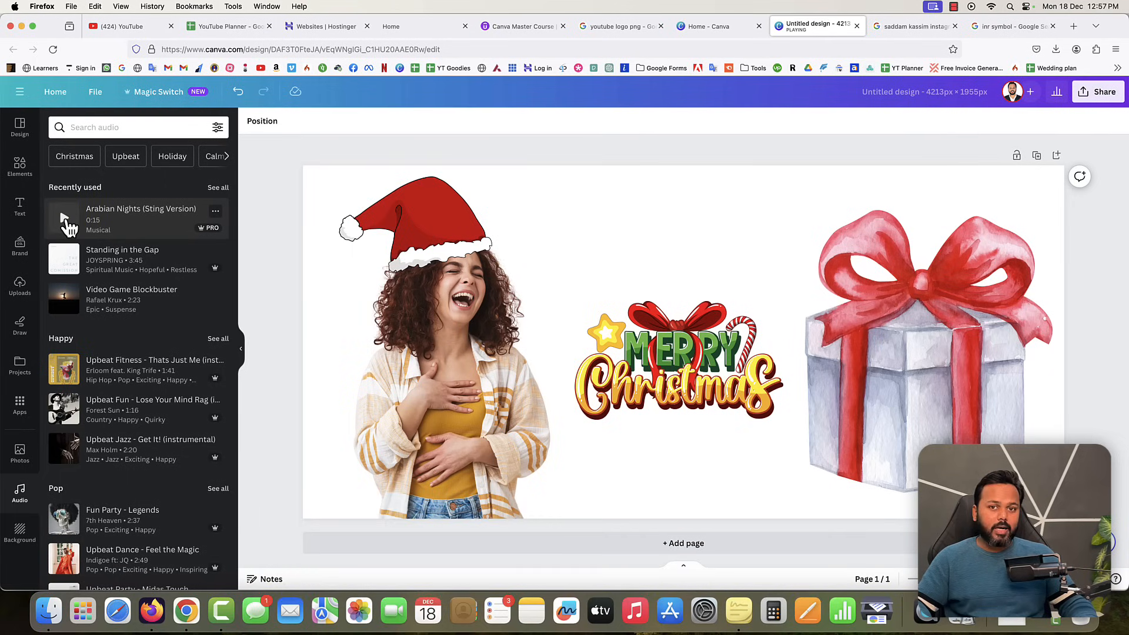
Add the "Arabian Nights (Sting Version)" track to the banner and play the design back.
left_click(117, 226)
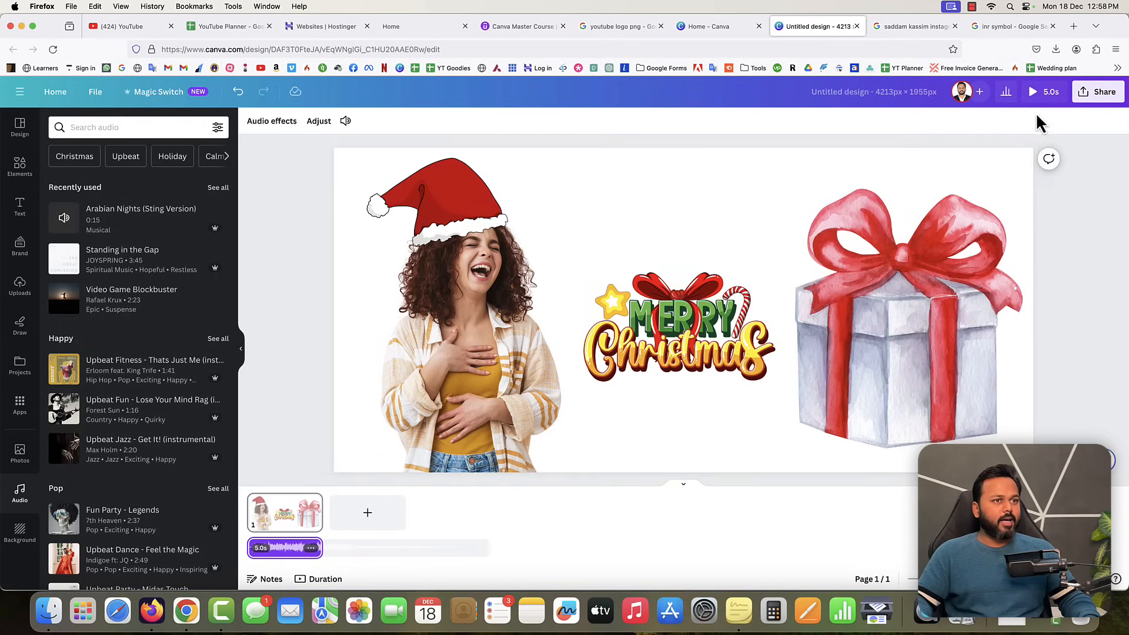
left_click(1038, 103)
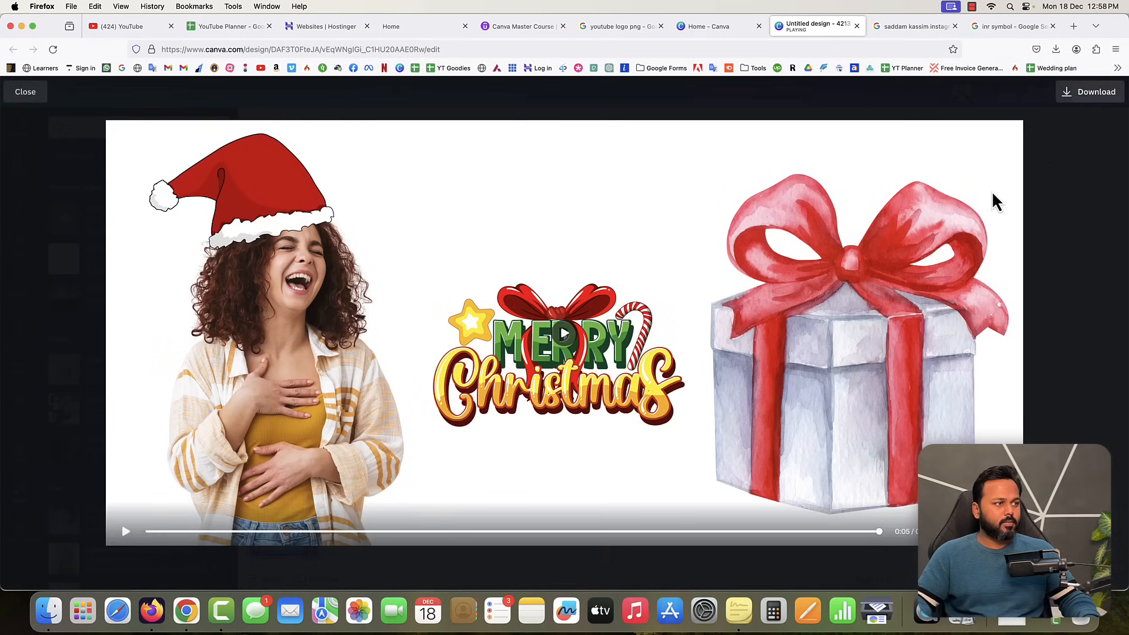
left_click(24, 94)
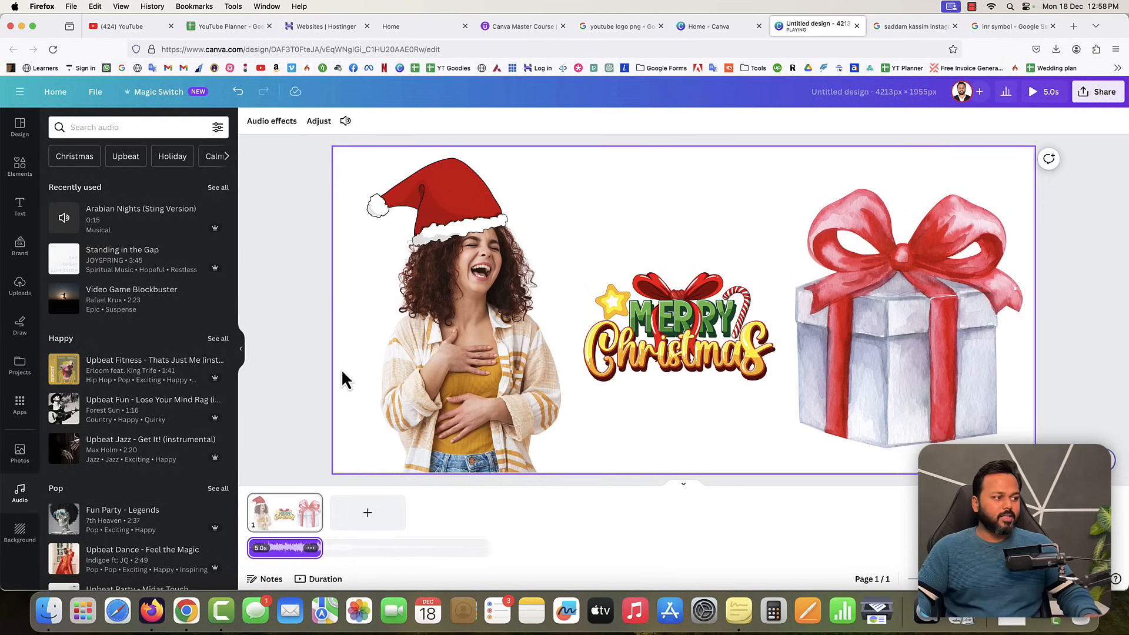
Set the page's timing to 15.0 seconds to match the audio track and preview the playback.
left_click(379, 570)
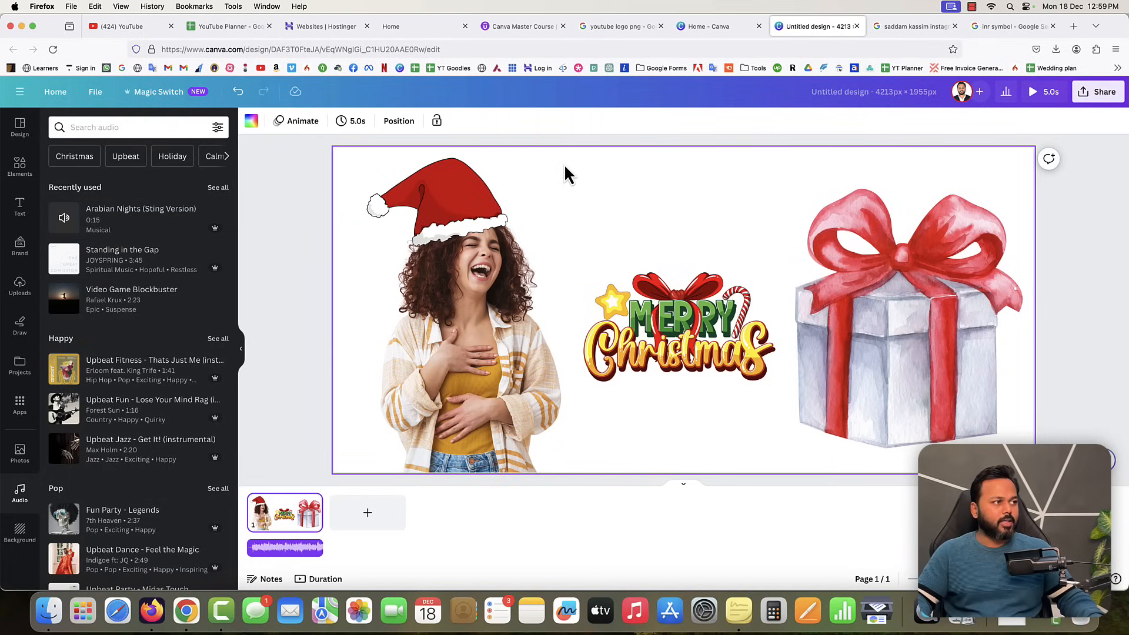
left_click(357, 127)
left_click_drag(364, 170, 406, 170)
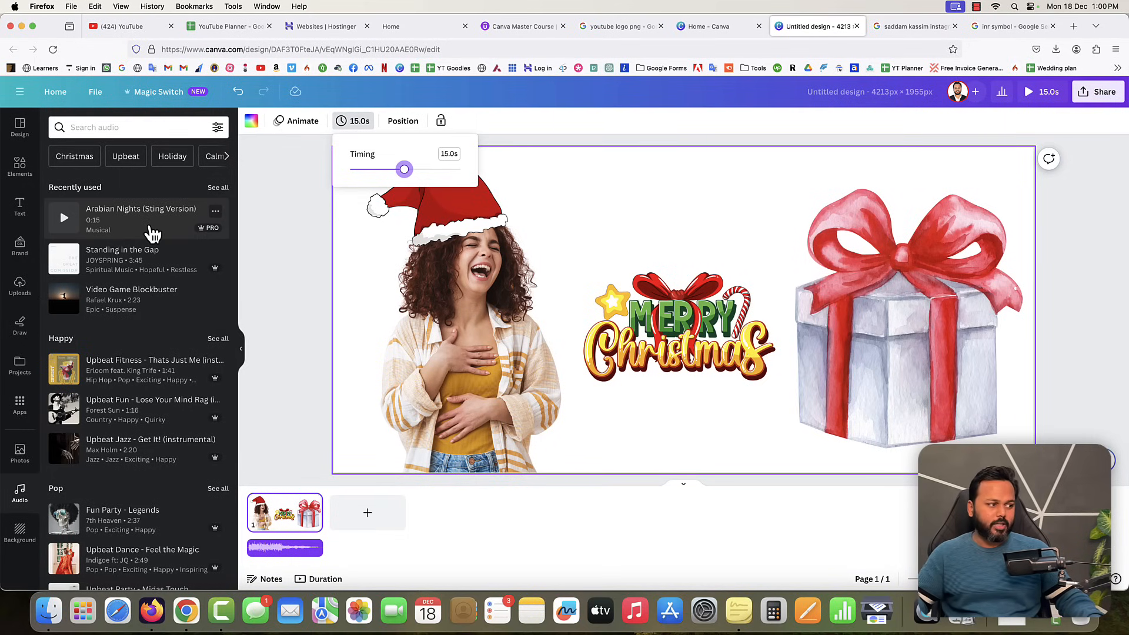
left_click(319, 198)
left_click(1038, 99)
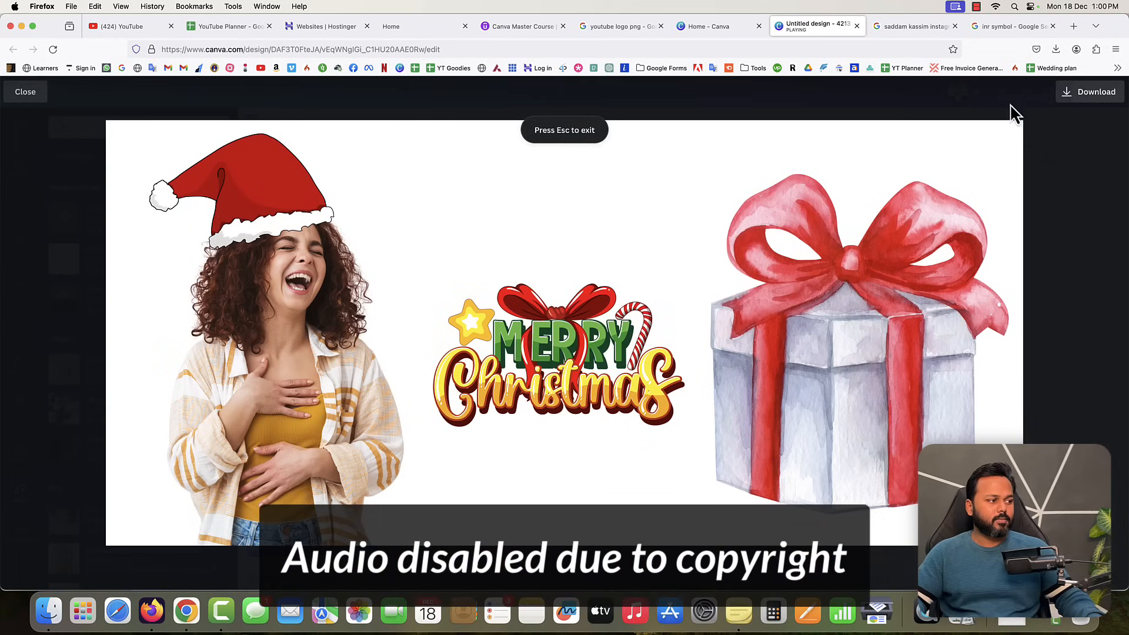
left_click(126, 532)
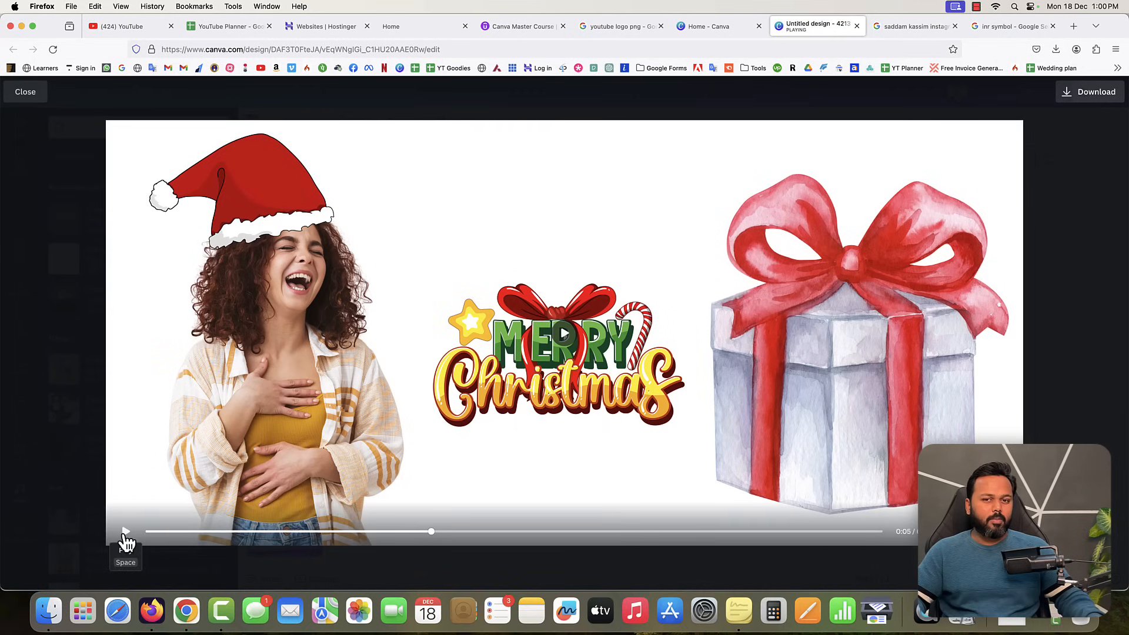
left_click(25, 93)
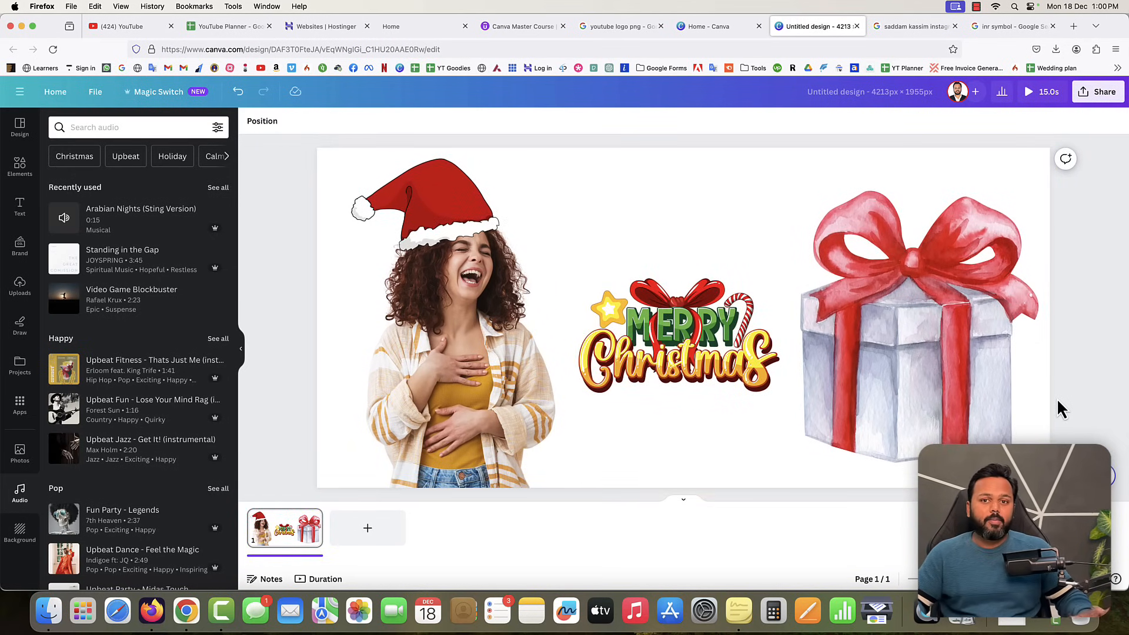
Apply the Neon photo animation to the gift box and preview the design.
left_click(924, 348)
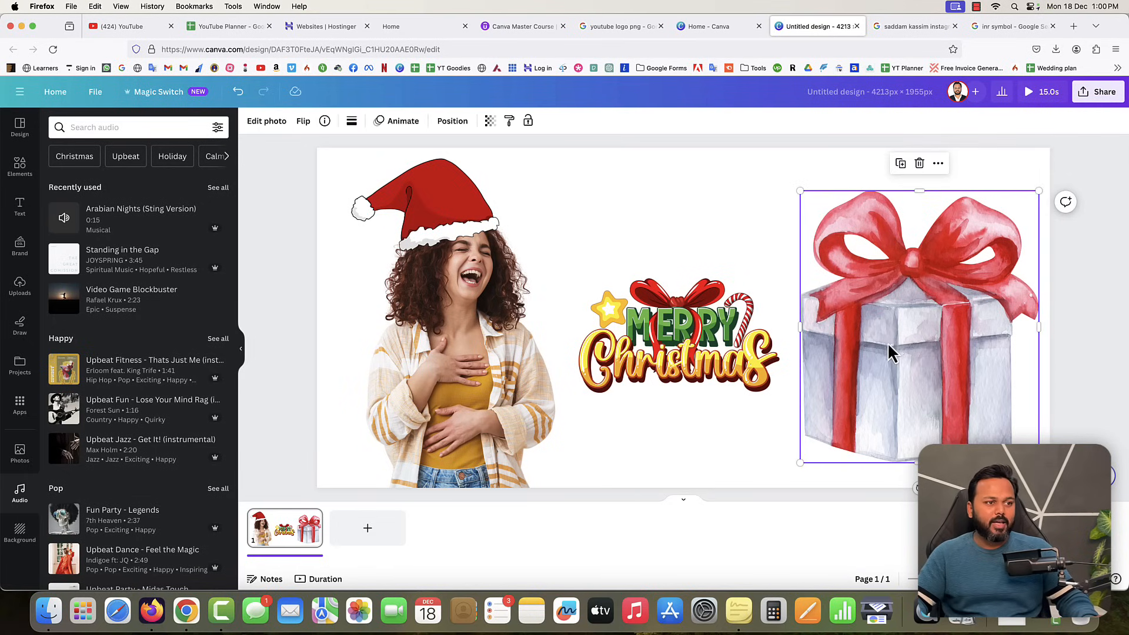
left_click(396, 127)
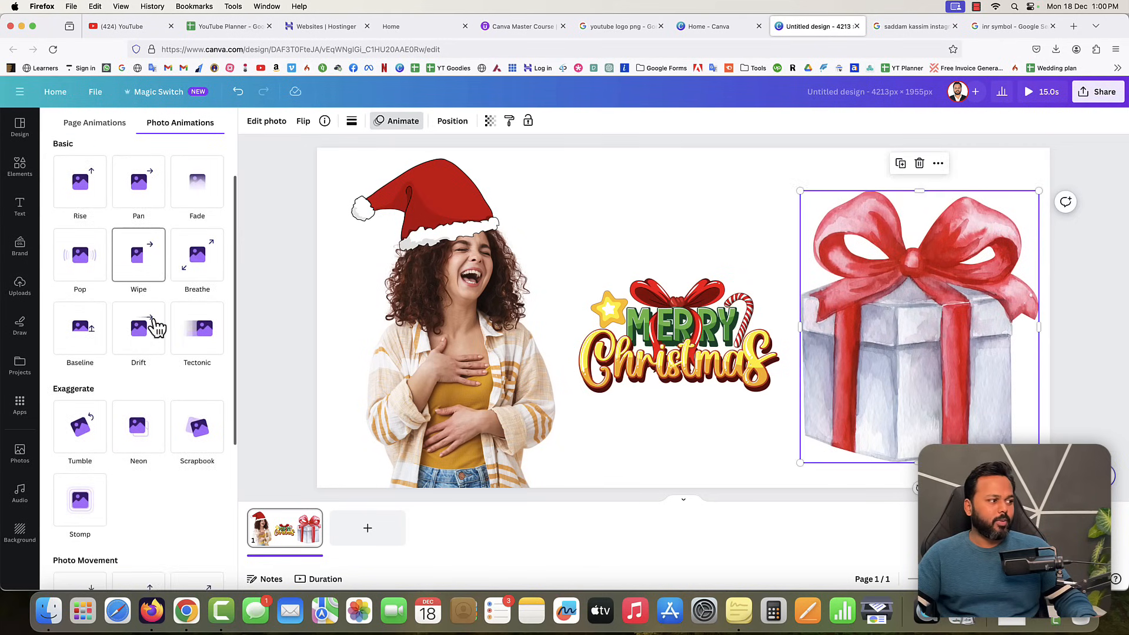
scroll(141, 341, "down", 5)
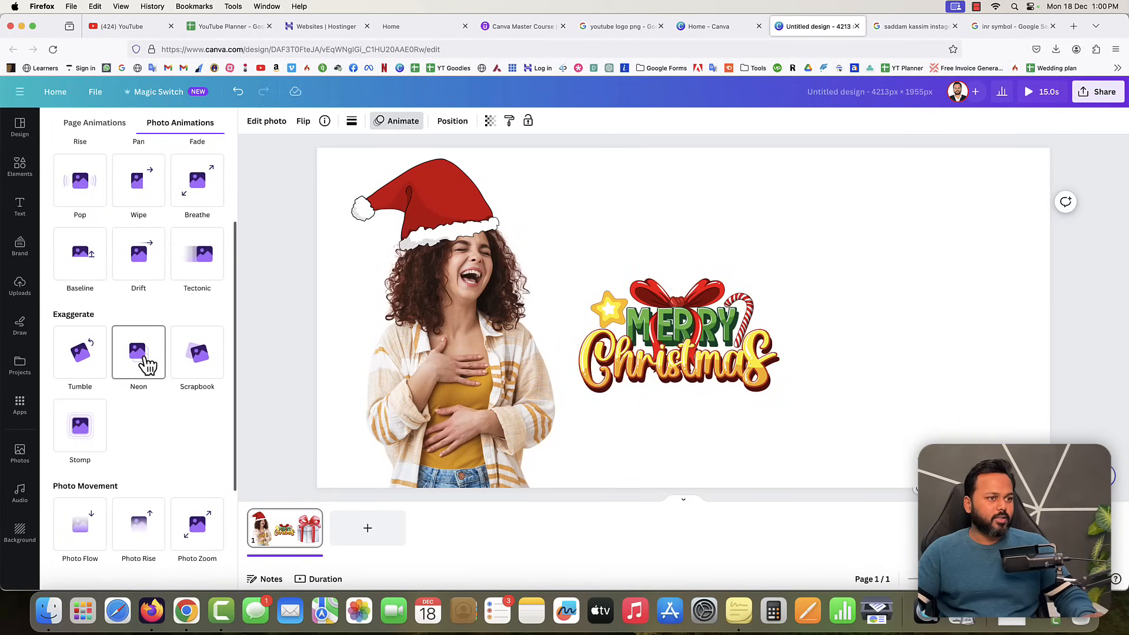
left_click(147, 364)
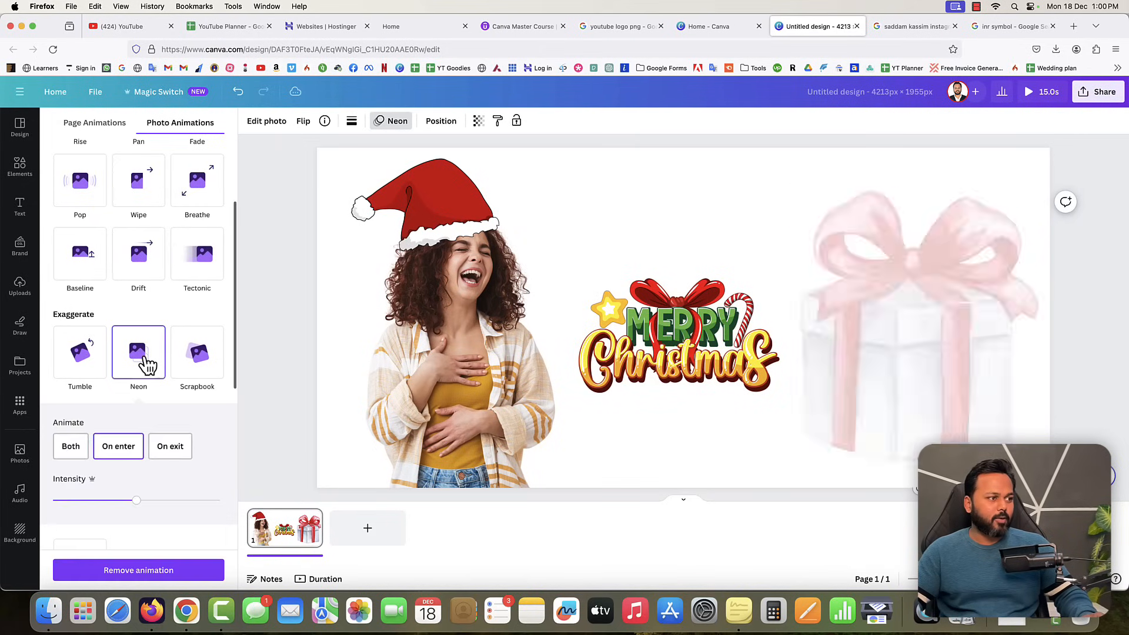
left_click(1029, 92)
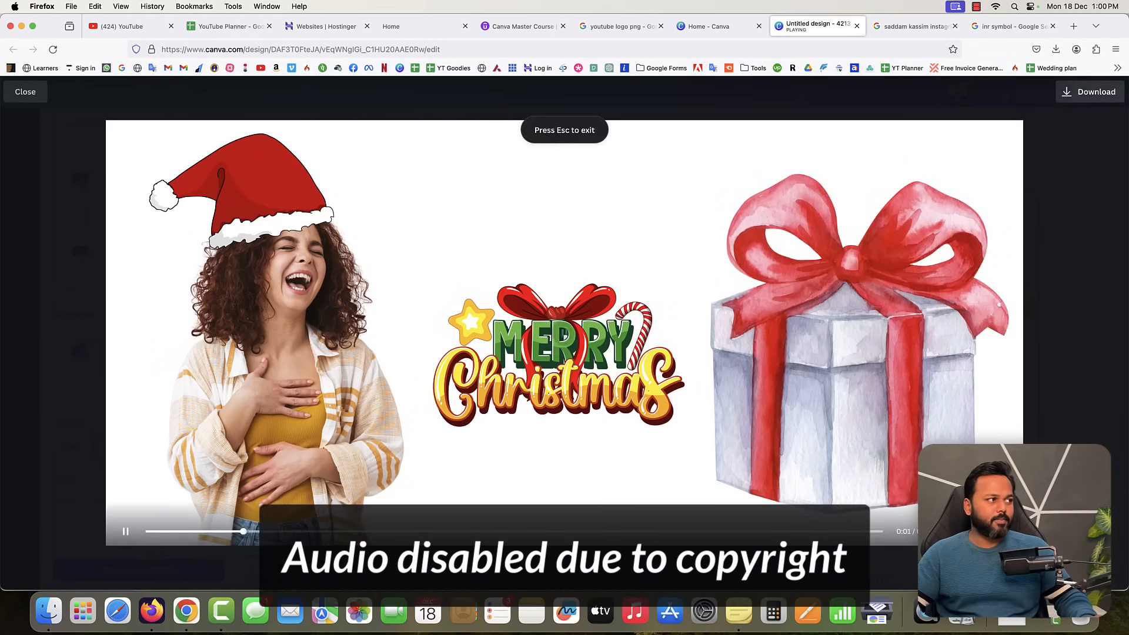
left_click(19, 96)
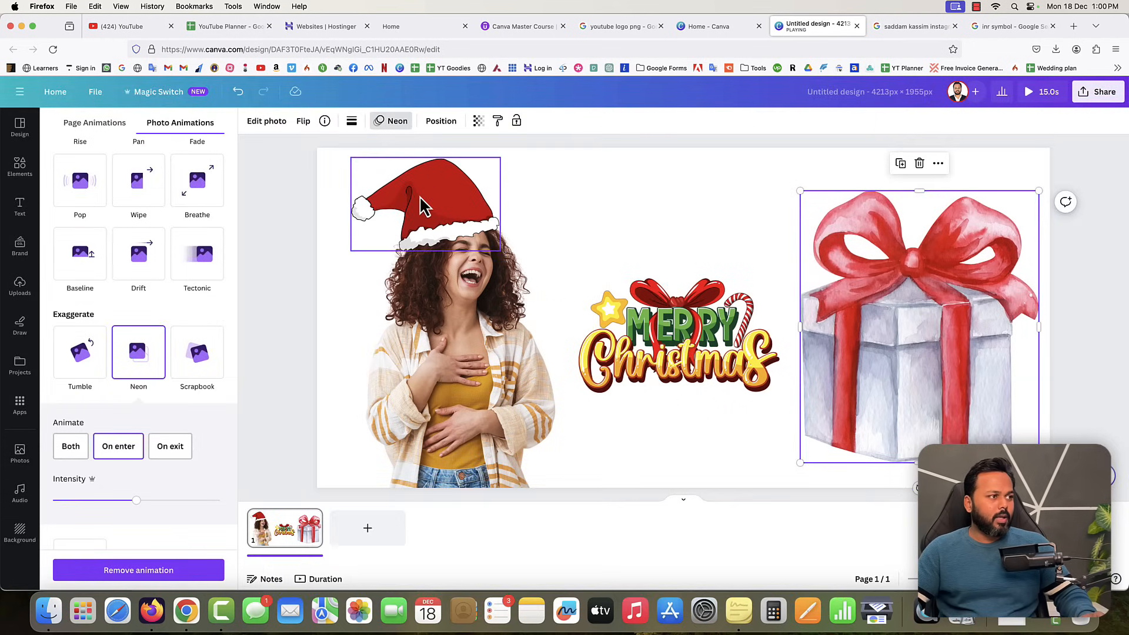
Apply the Tumble animation to the Santa hat and preview the design.
left_click(422, 207)
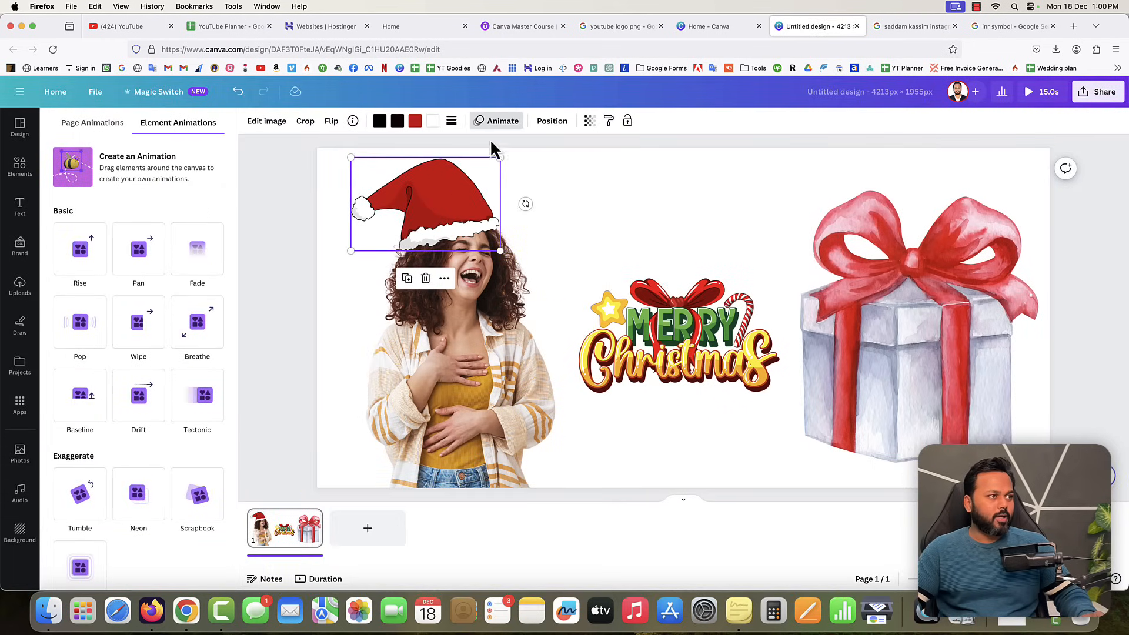
scroll(188, 405, "down", 1)
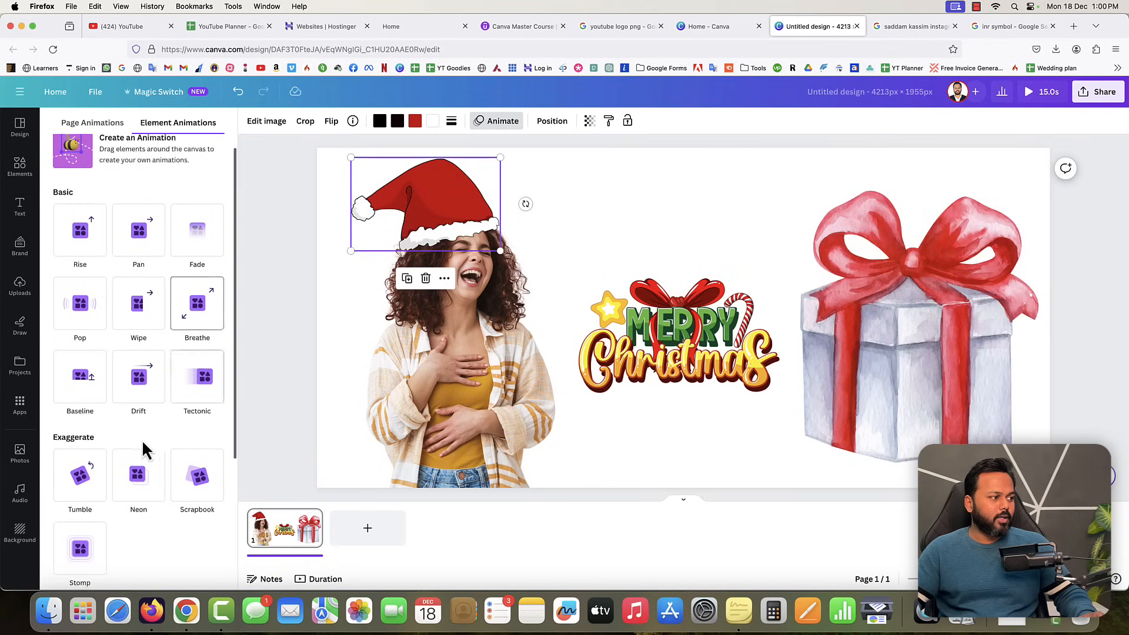
left_click(100, 476)
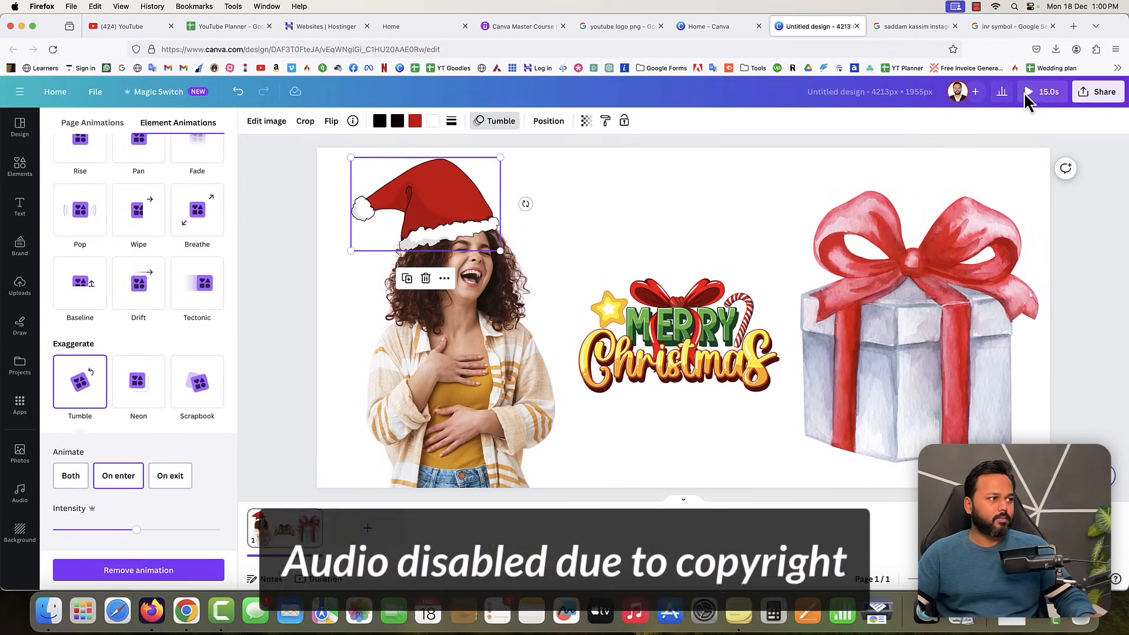
left_click(1027, 93)
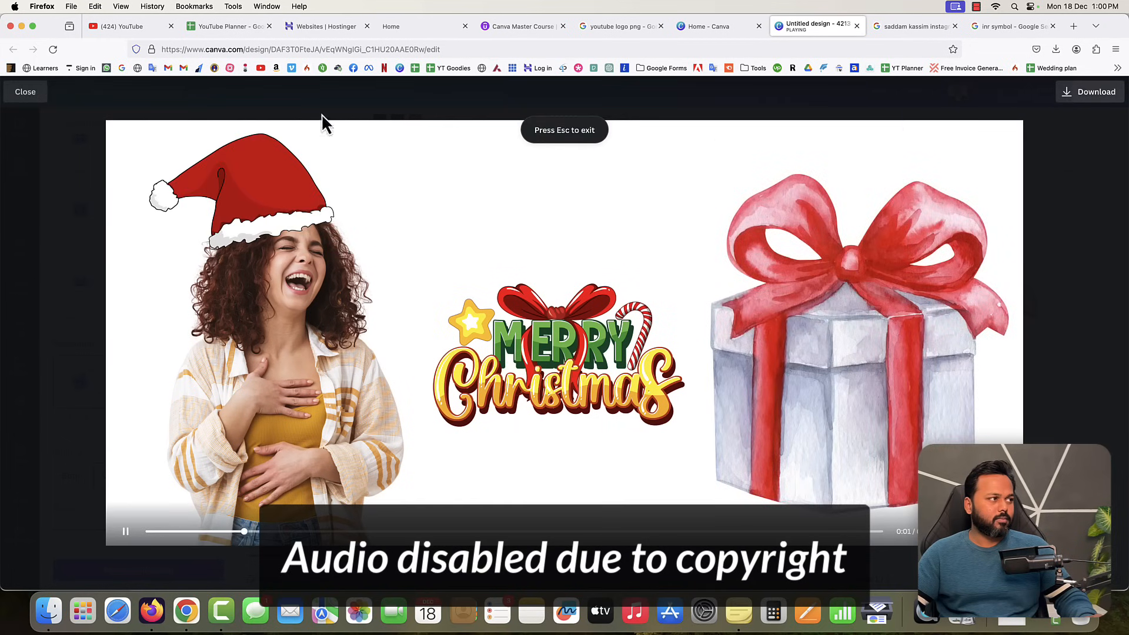
left_click(23, 93)
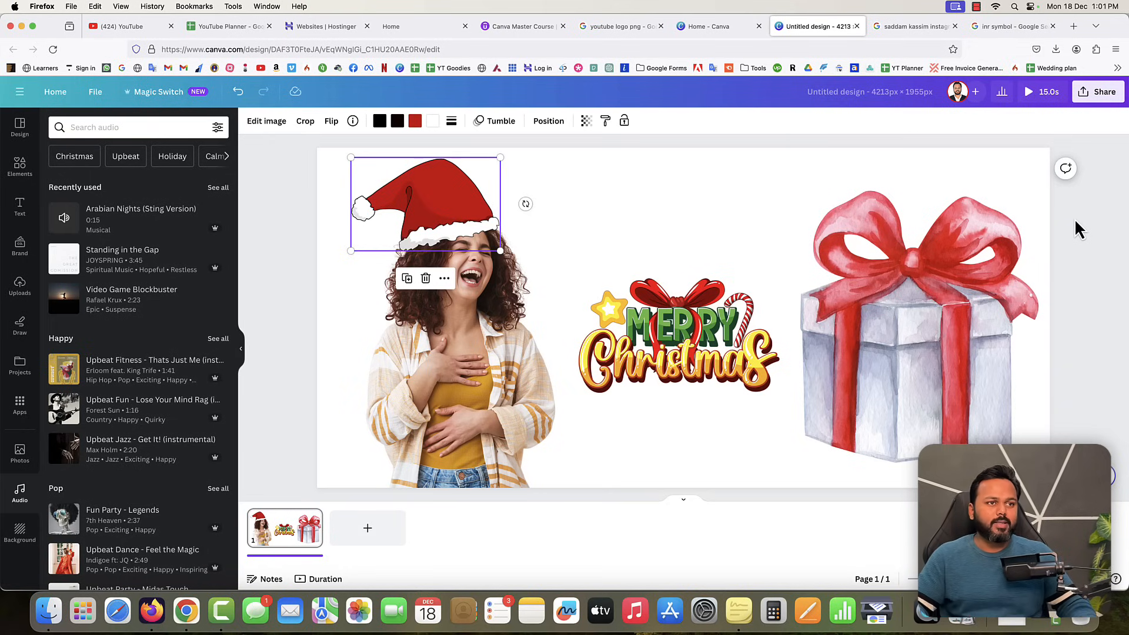
Download the banner as an MP4 Video and save it to the Desktop as "Untitled design".
left_click(1094, 97)
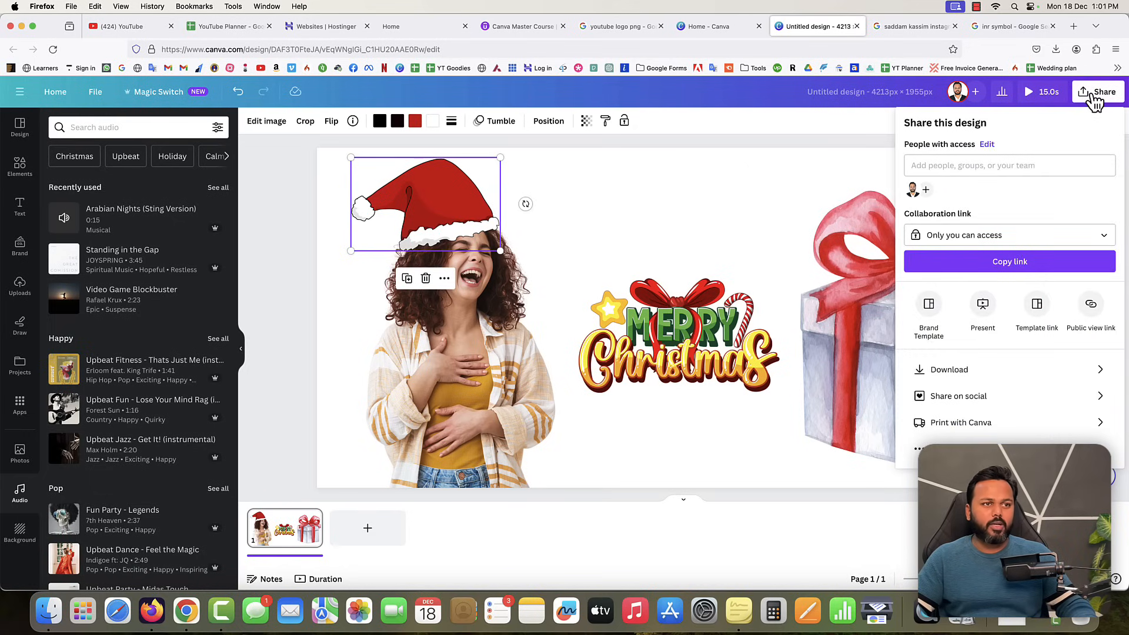
left_click(956, 372)
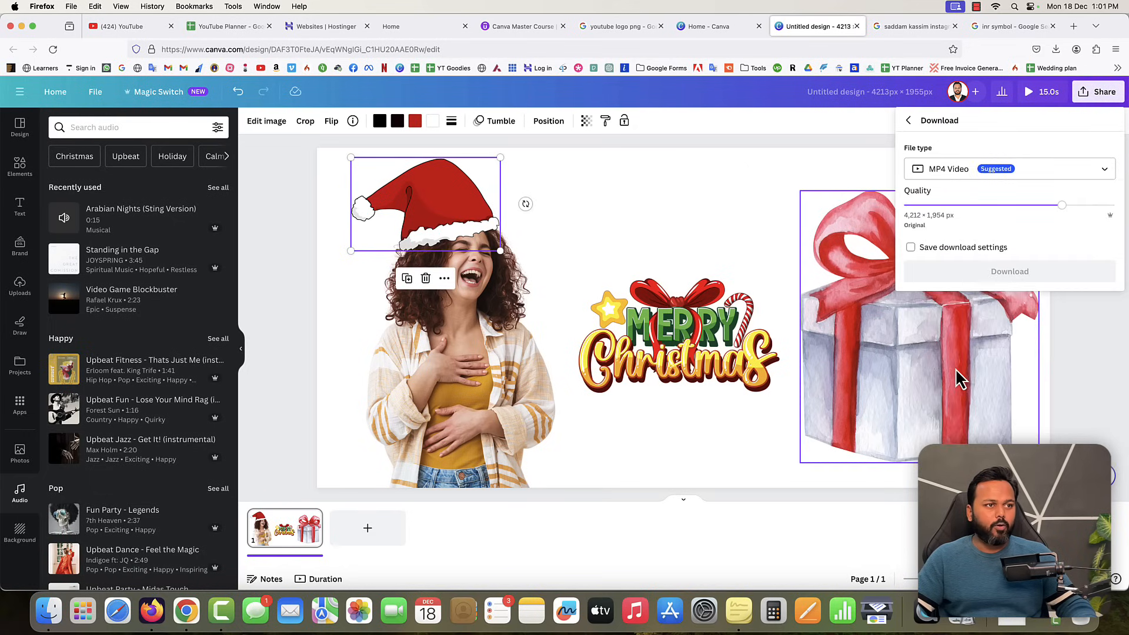
left_click(976, 171)
scroll(946, 283, "up", 2)
scroll(976, 288, "down", 2)
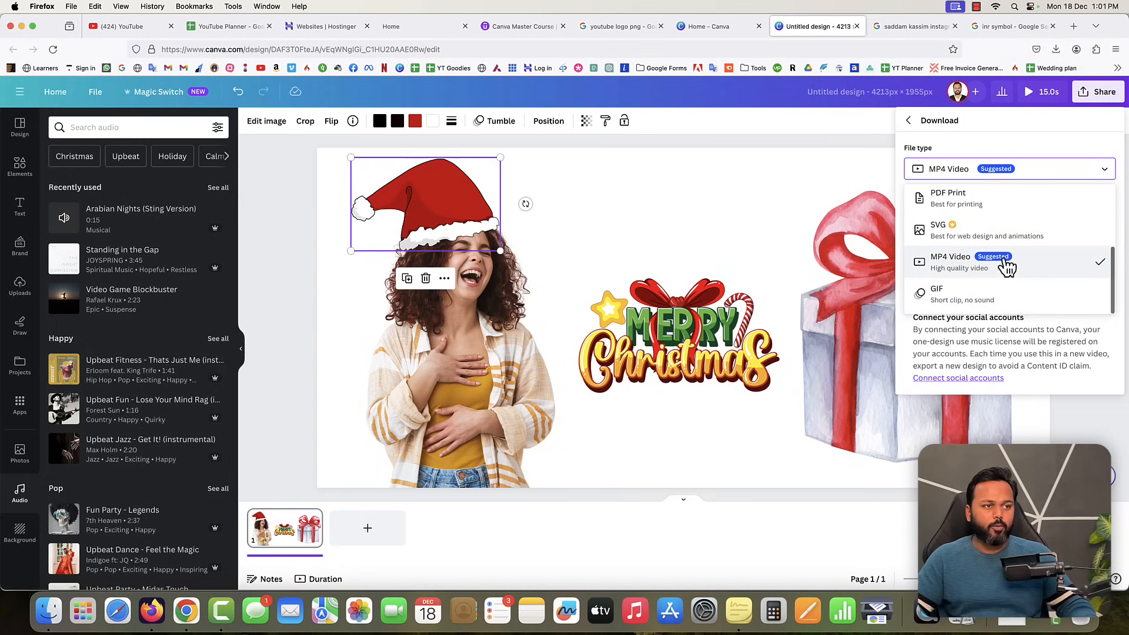
scroll(959, 213, "up", 3)
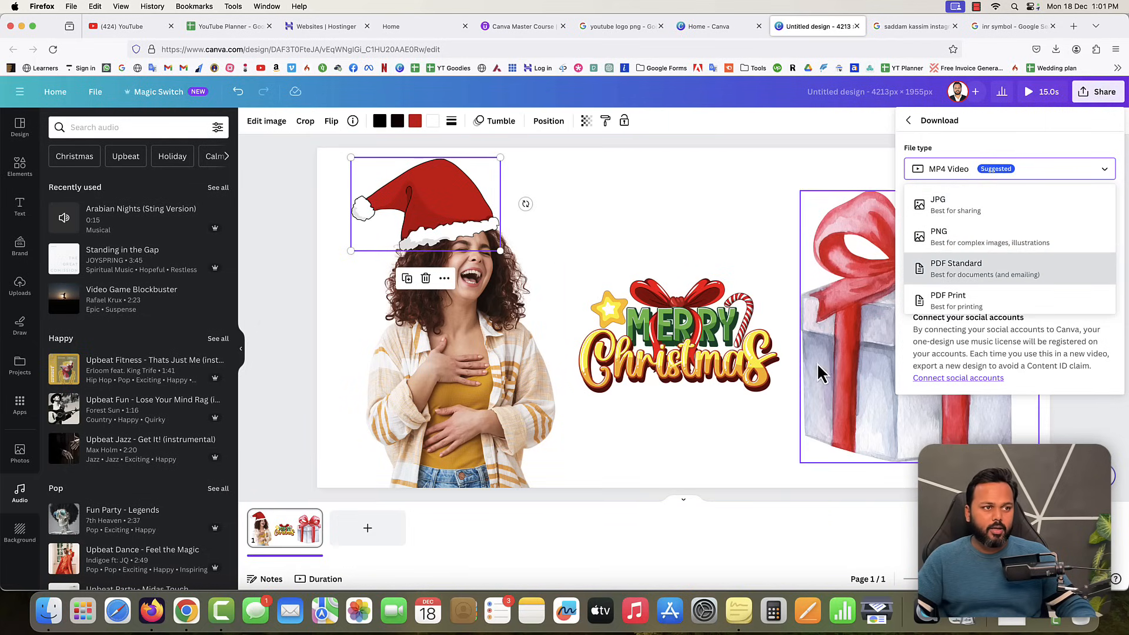
scroll(1031, 272, "down", 3)
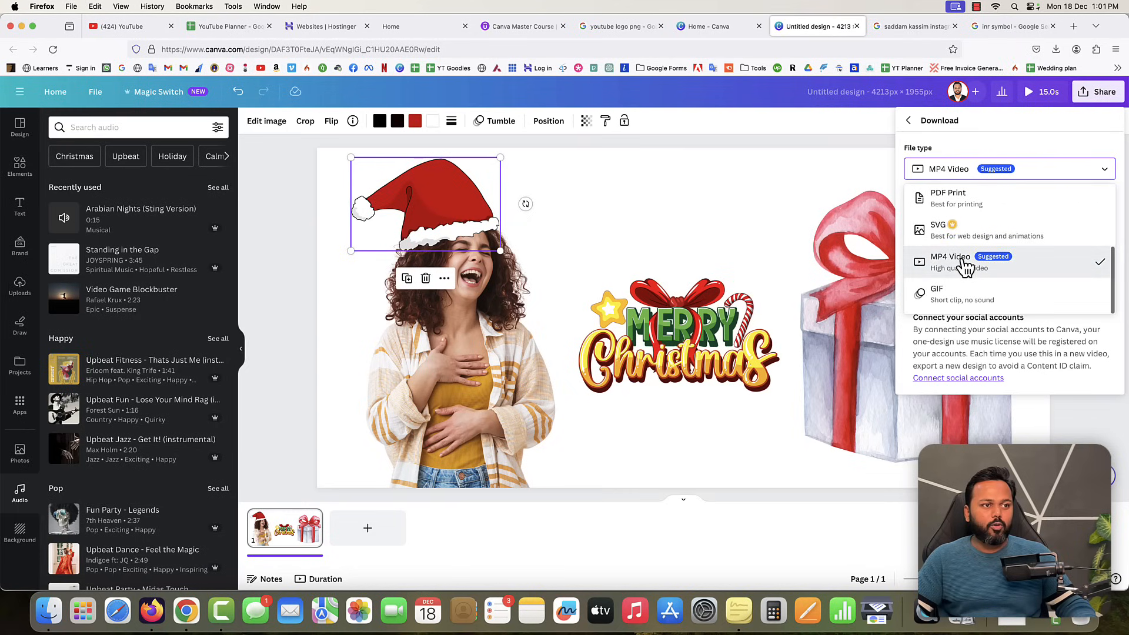
left_click(965, 266)
left_click(1018, 291)
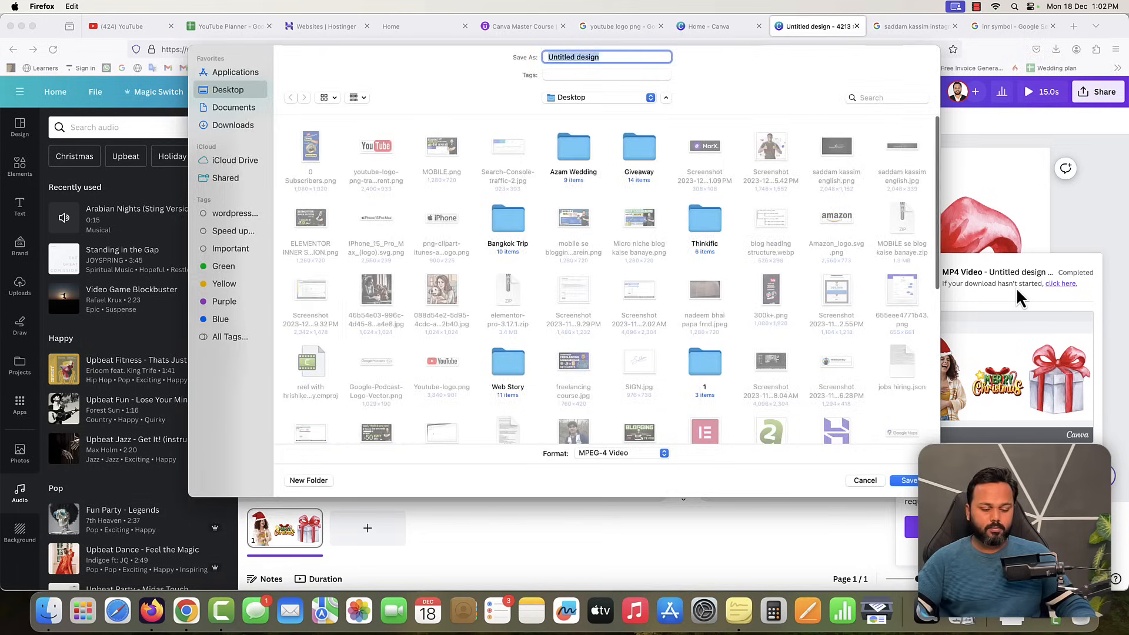
key("Return")
Open the downloaded "Untitled design.mp4" in QuickTime Player, play it to check the animations, and close the player.
left_click(1056, 50)
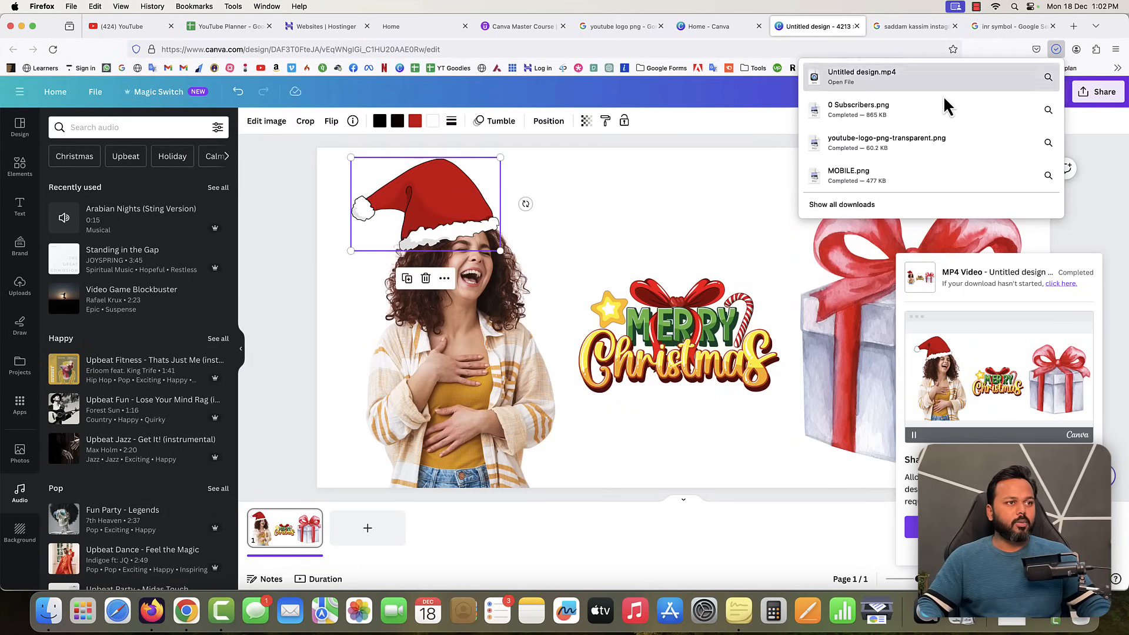
left_click(909, 88)
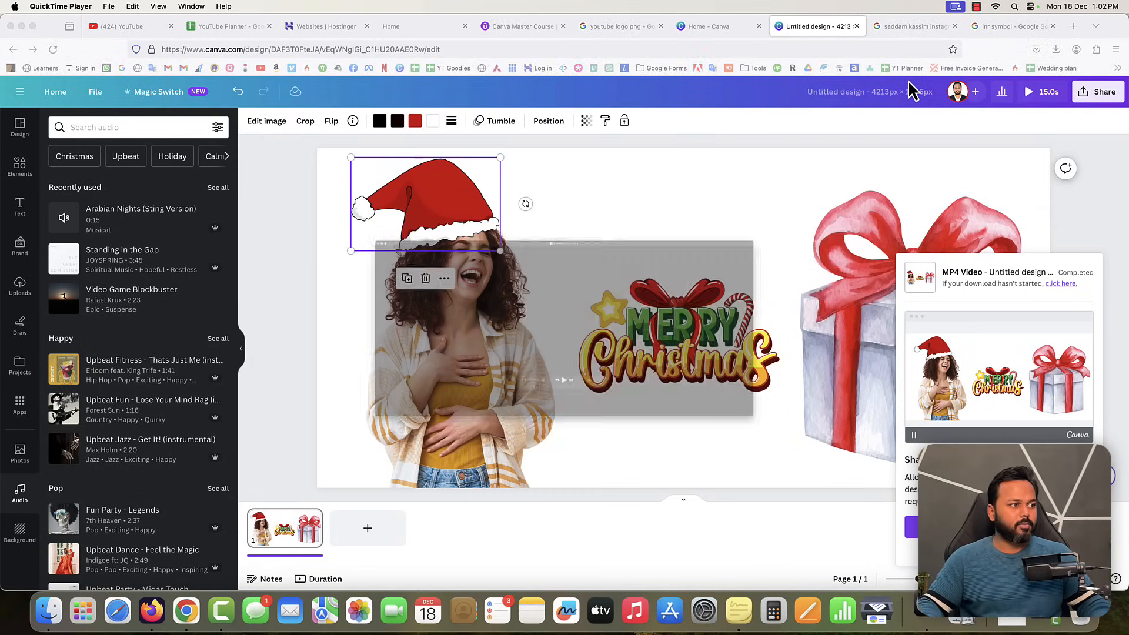
key("space")
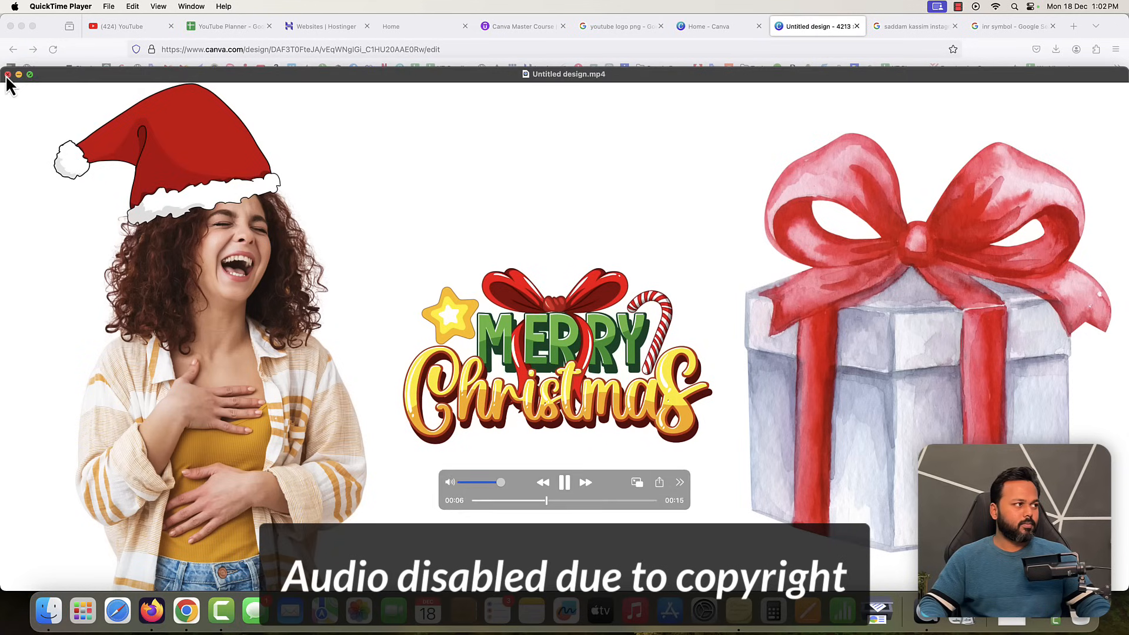
left_click(8, 75)
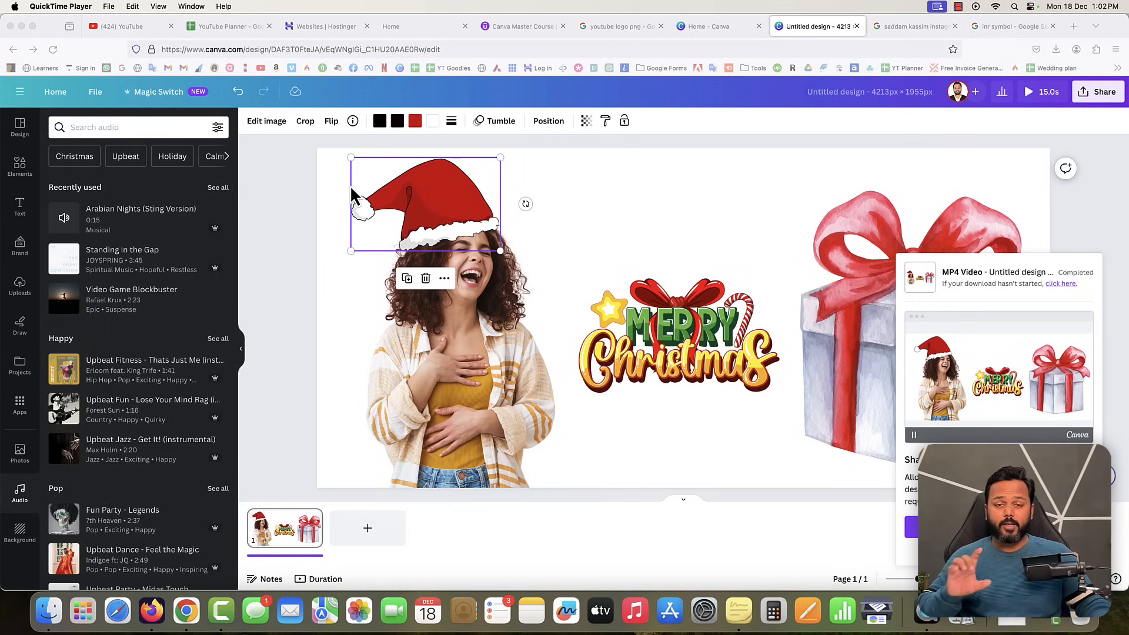